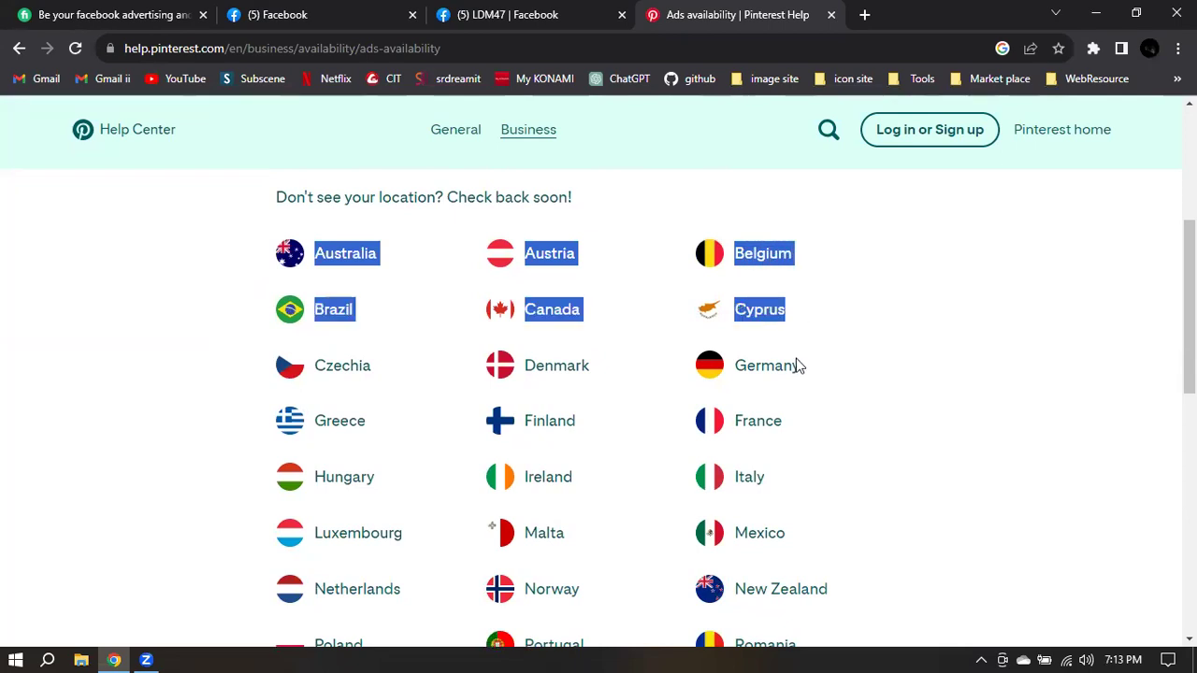
Step: Clear the selection and scroll through the list of countries where Pinterest ads are available
click(905, 494)
scroll(905, 494, down, 3)
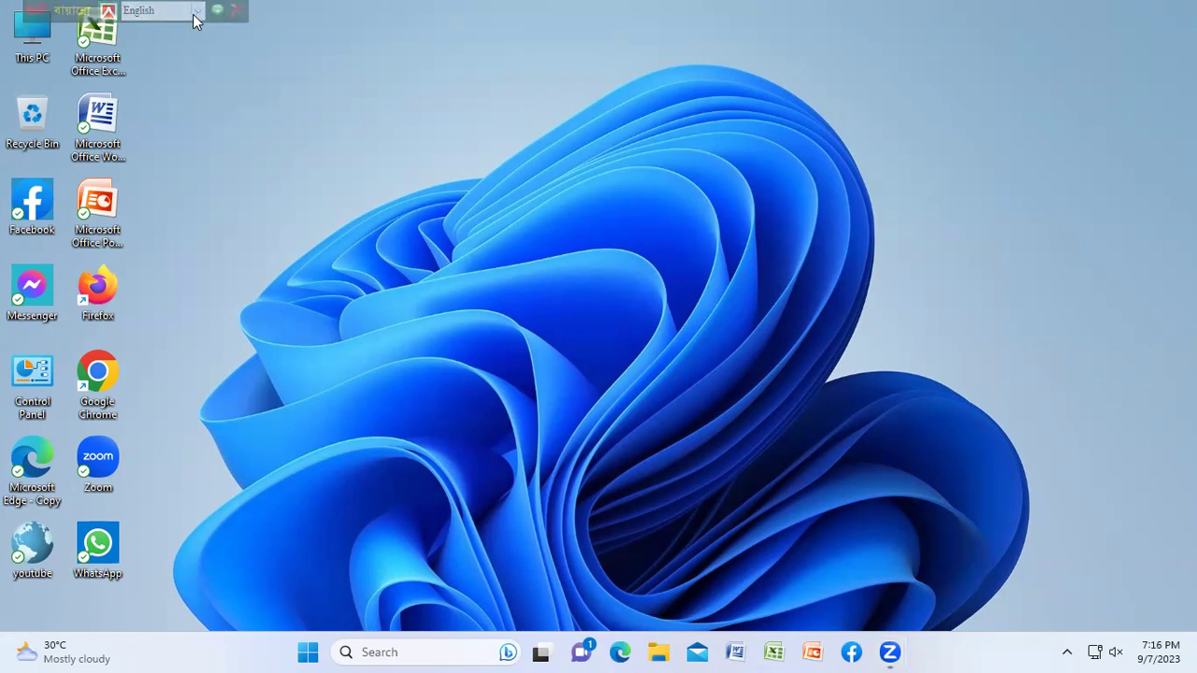
Step: Launch Google Chrome from the desktop and maximize its window
double_click(101, 388)
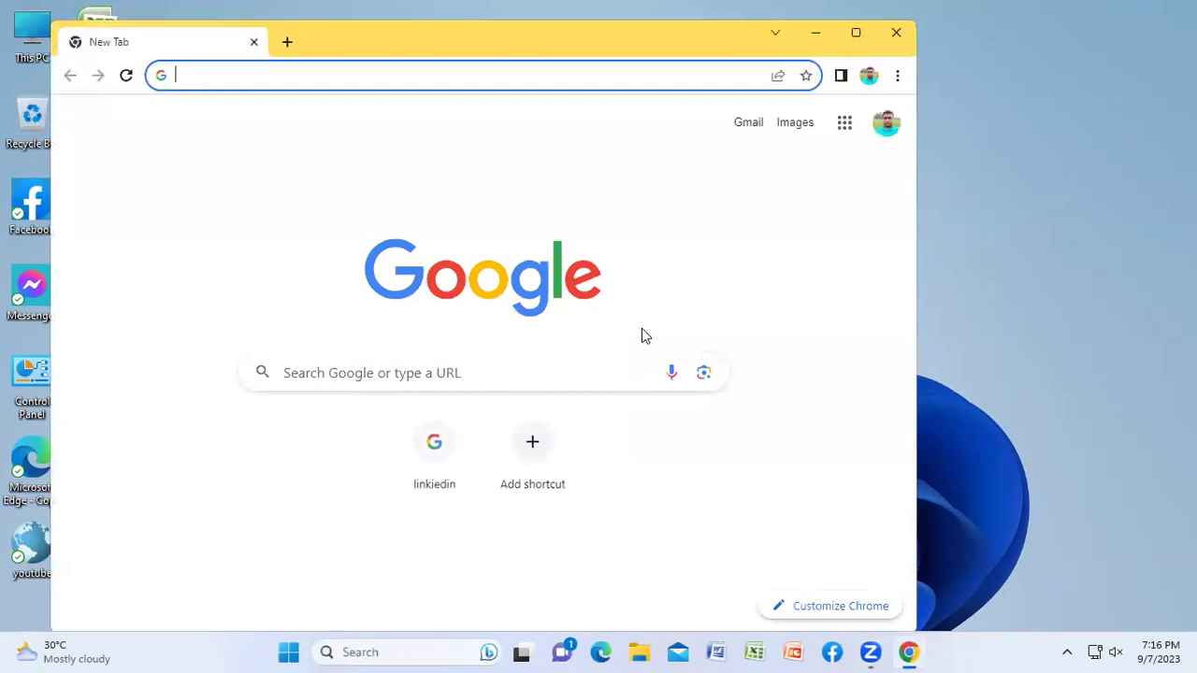
click(856, 33)
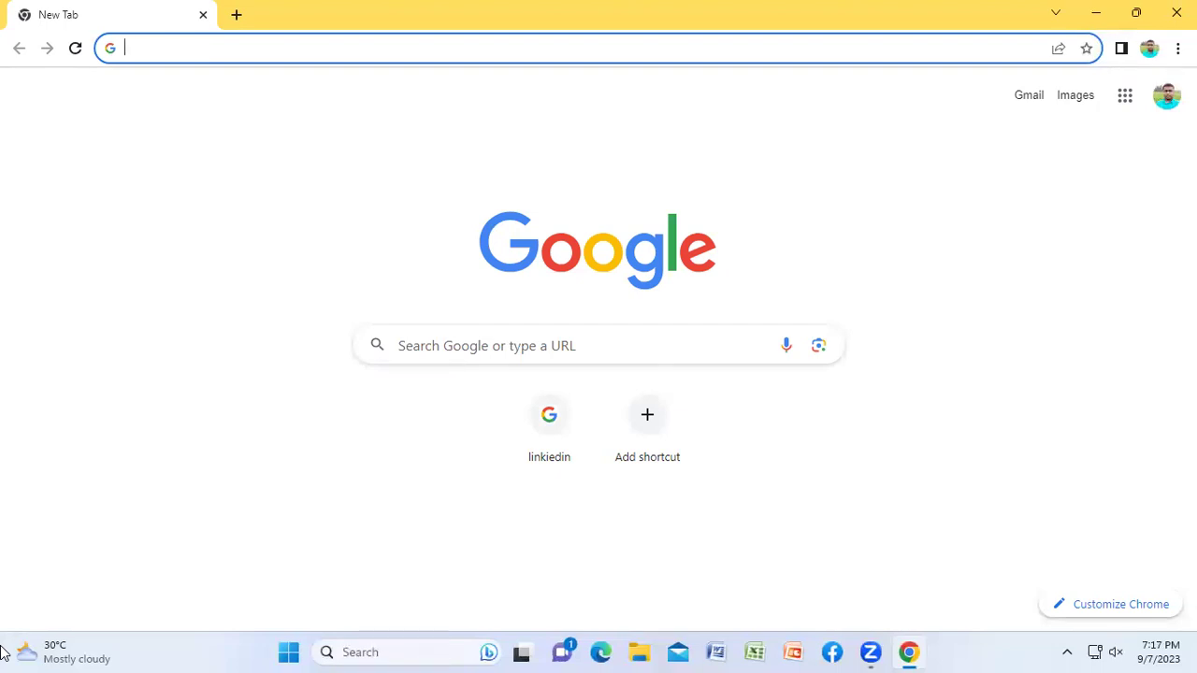
Step: Search Google for 'vpn extension', then refine the query to 'veepn extension'
click(162, 44)
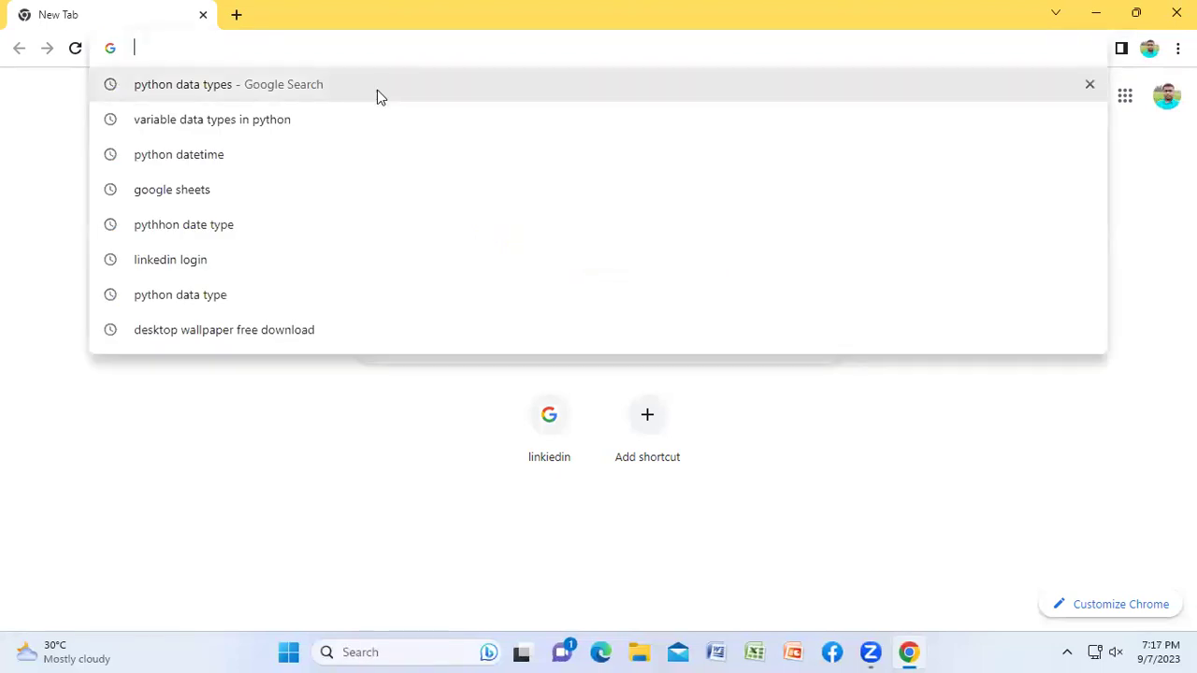
text(veepn )
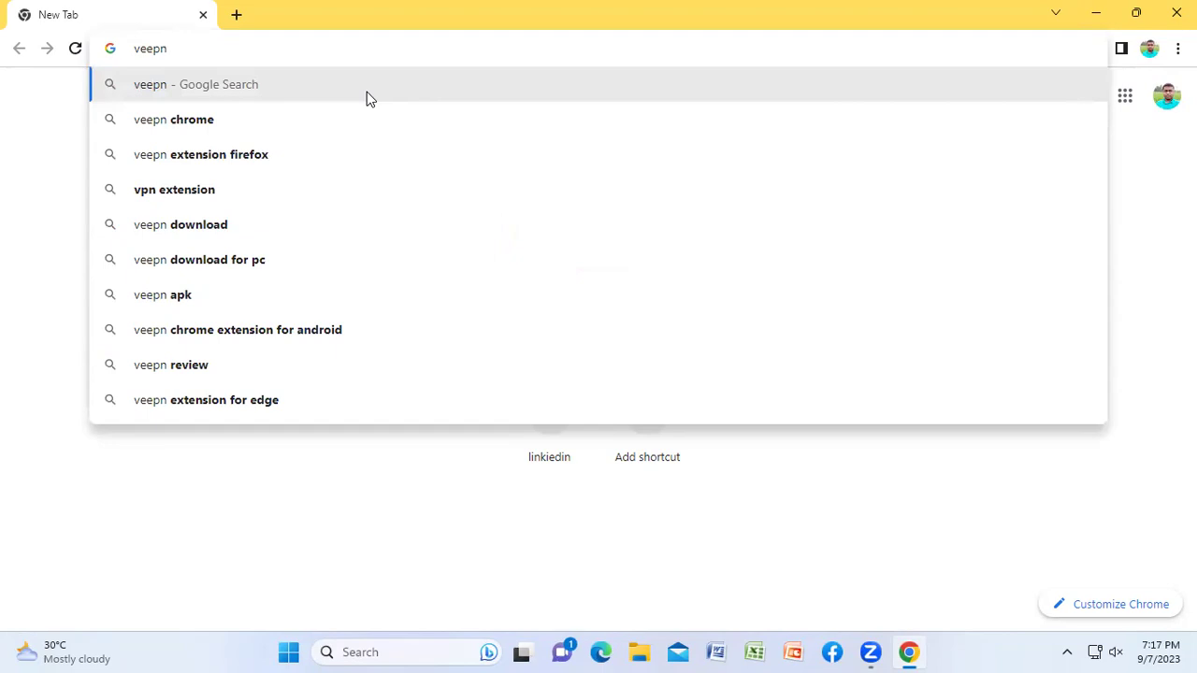
text(extem)
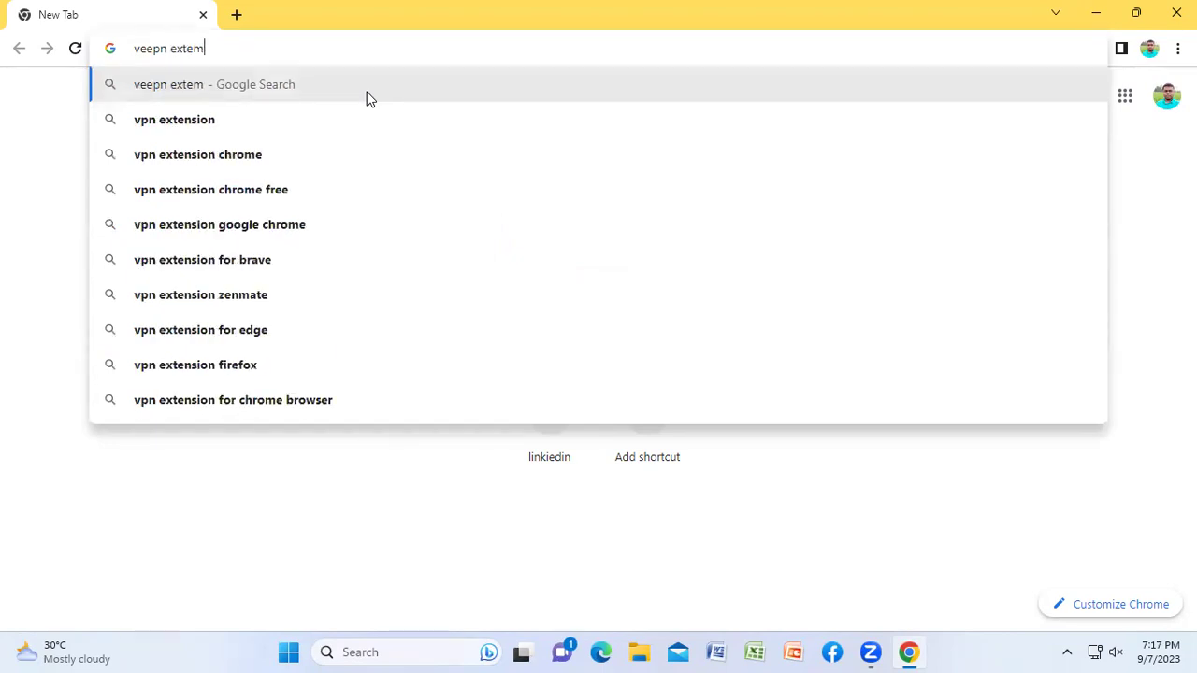
key(BackSpace)
text(nt)
key(Down)
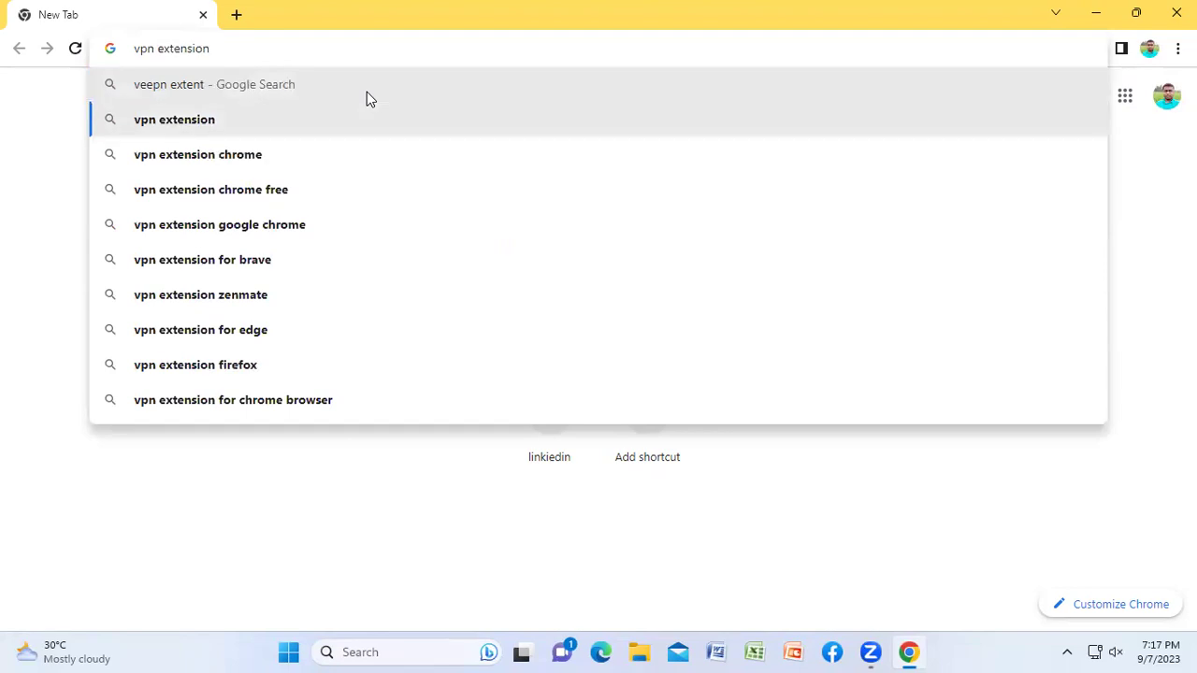
key(Return)
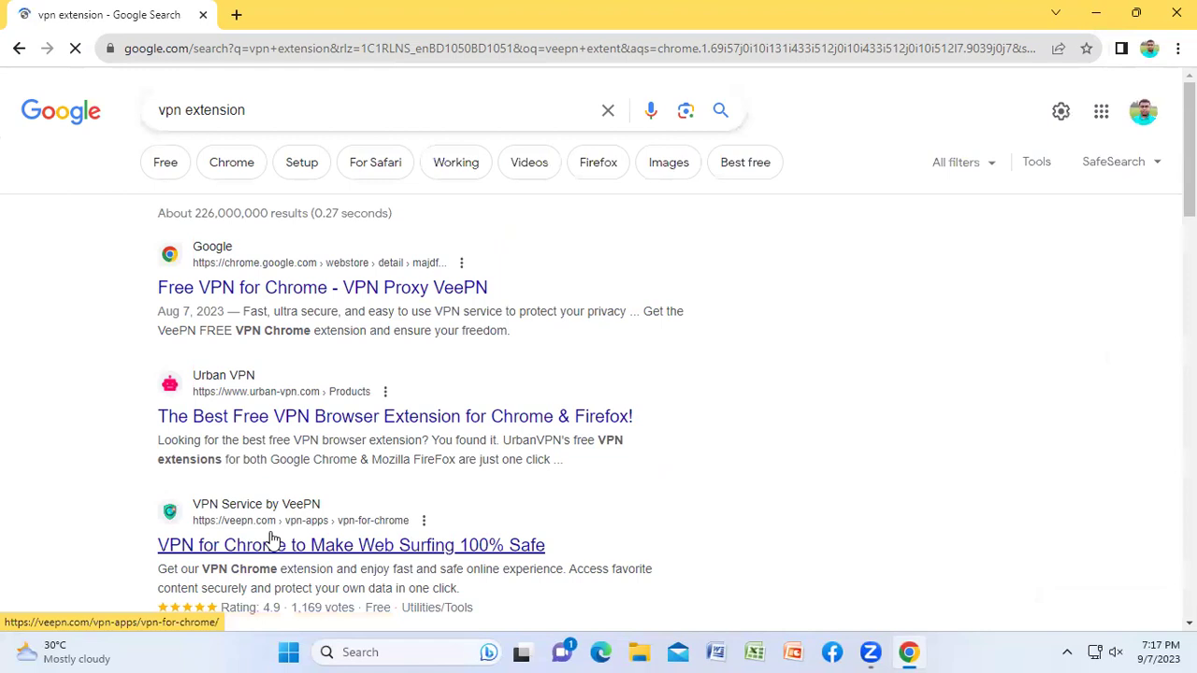
click(167, 111)
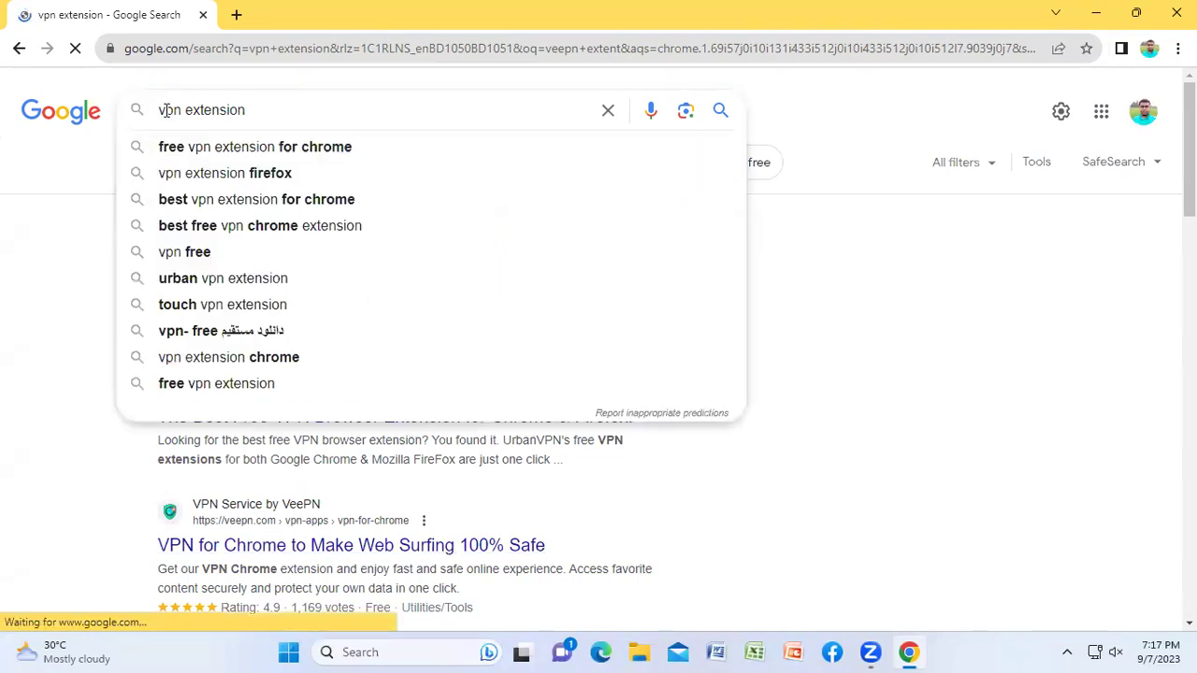
text(ee)
click(339, 110)
key(Return)
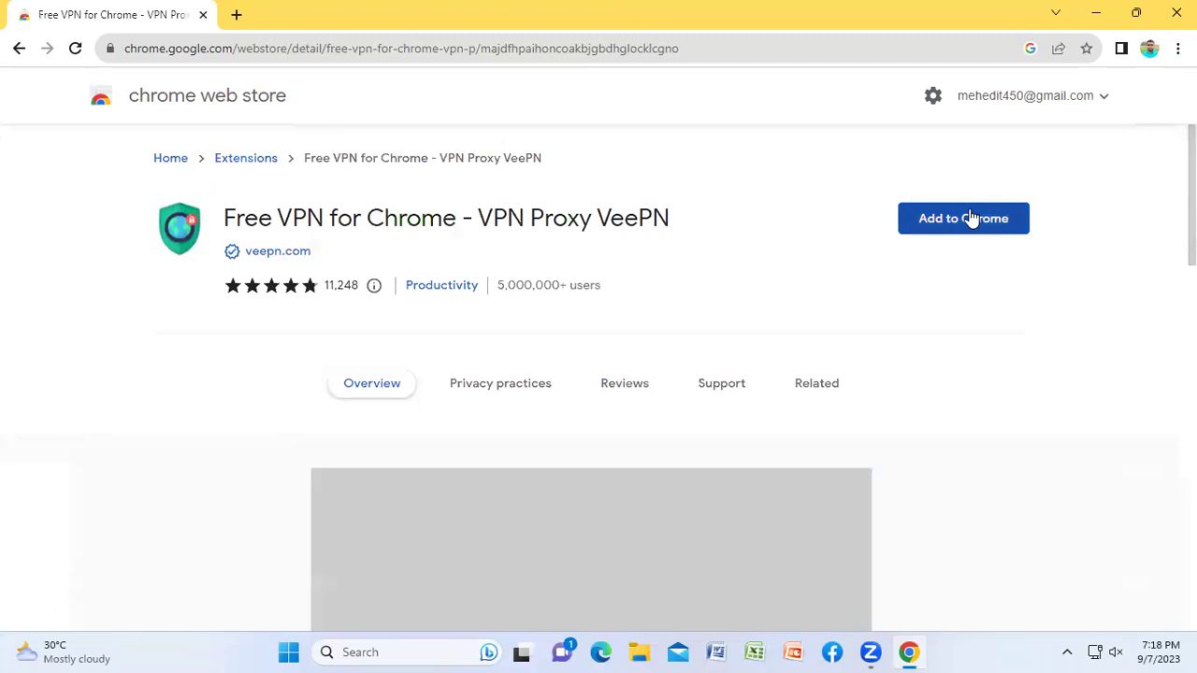
Step: Add the VeePN extension to Chrome and close its thank-you tab
click(954, 219)
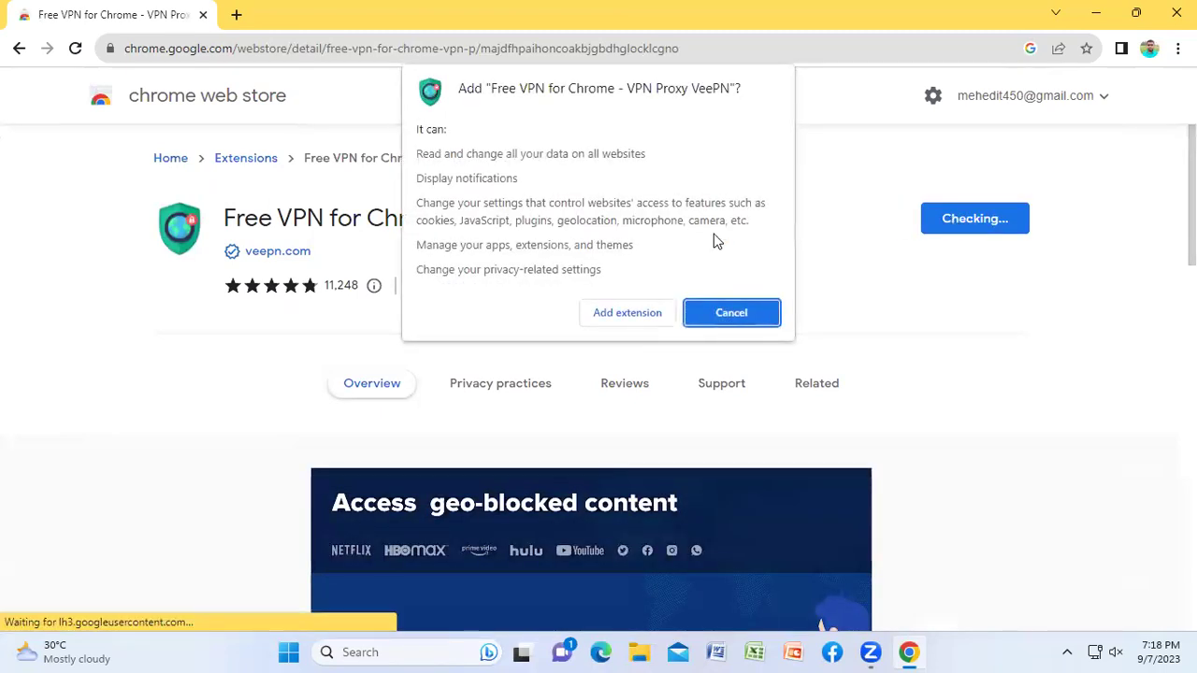
click(625, 313)
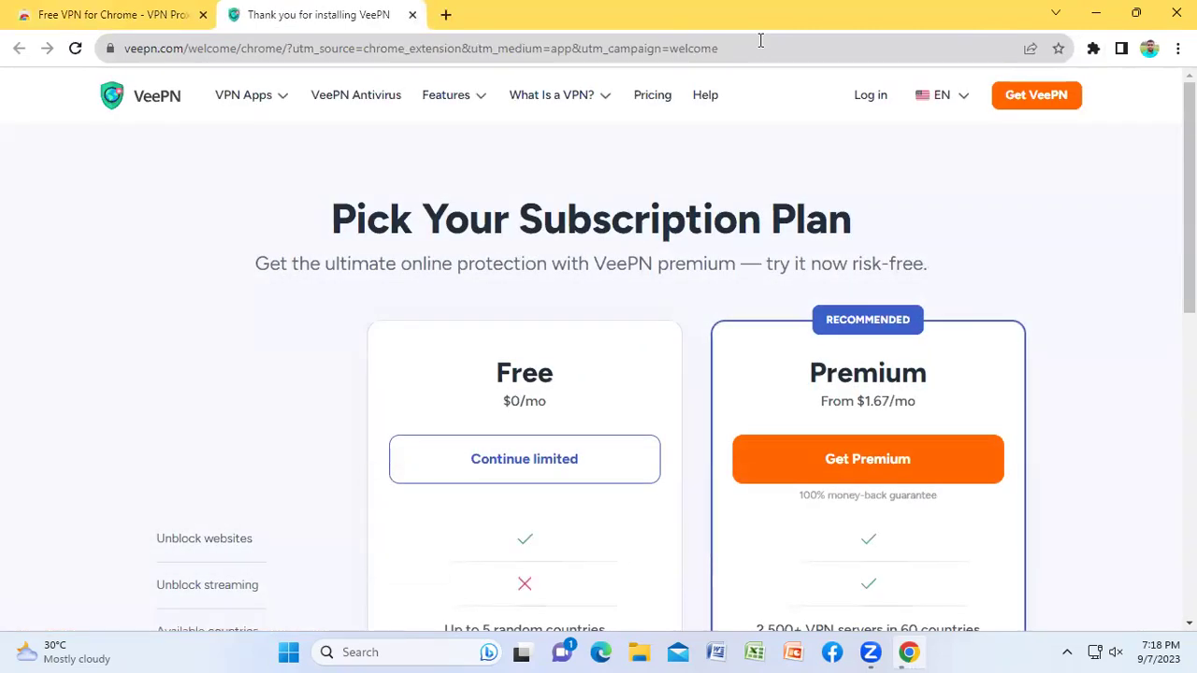
click(413, 15)
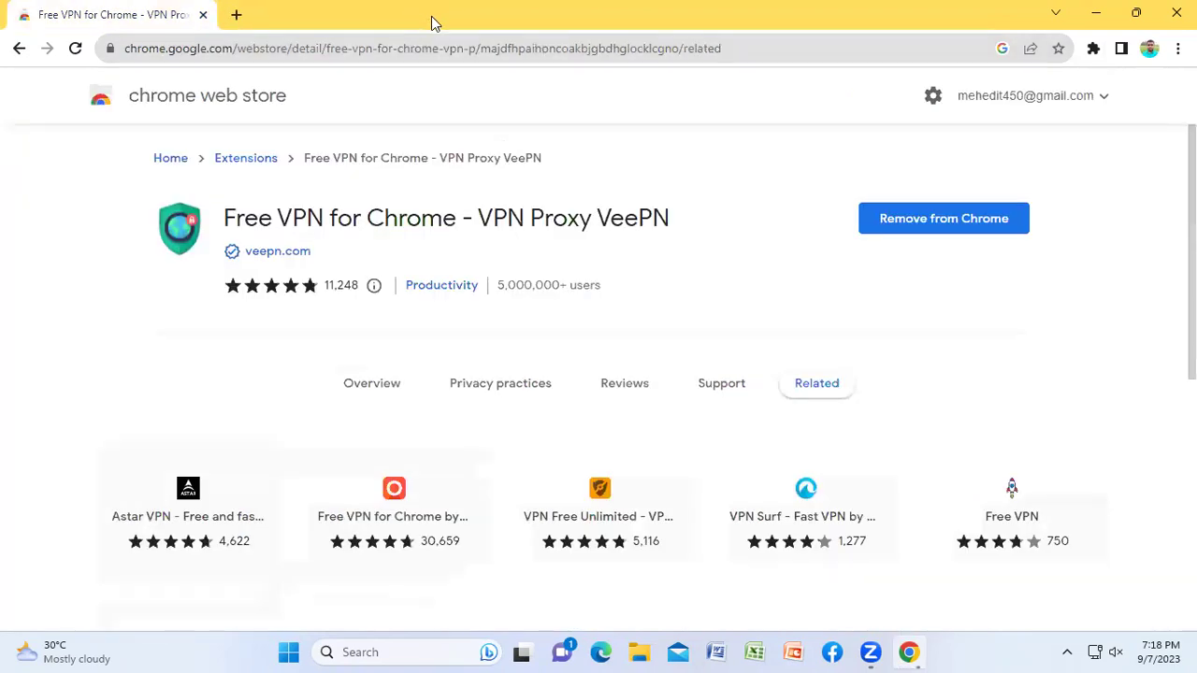
Step: Replace the Web Store tab with a new tab and open VeePN from the extensions list
click(235, 14)
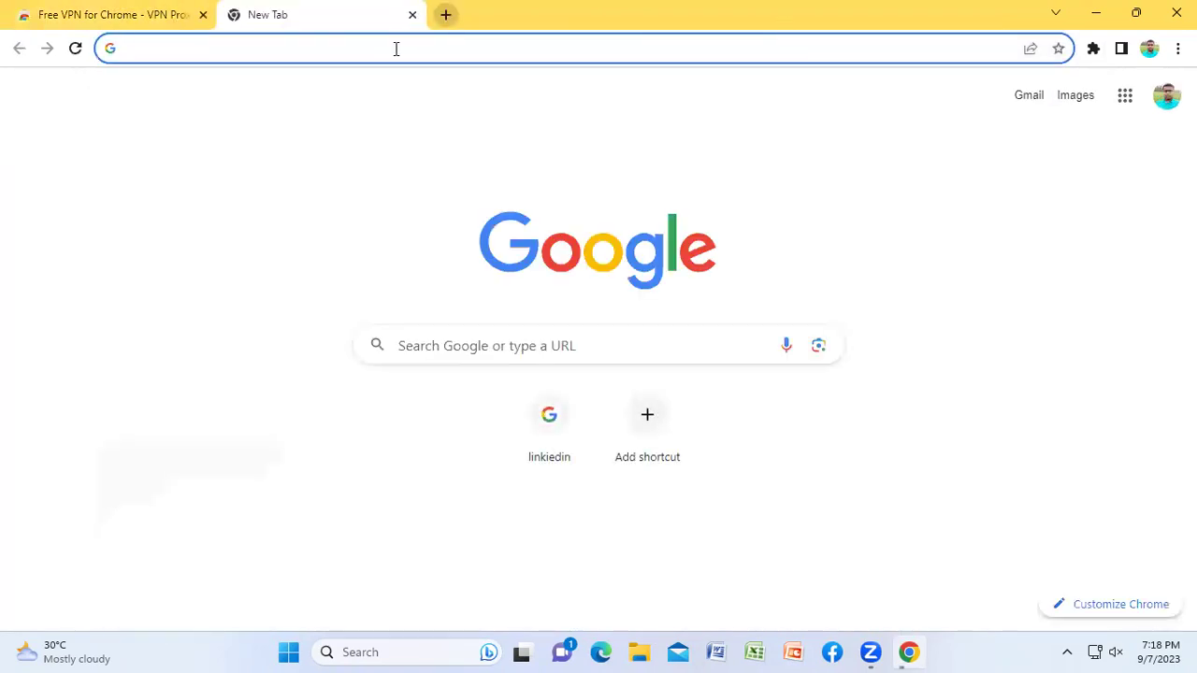
click(203, 15)
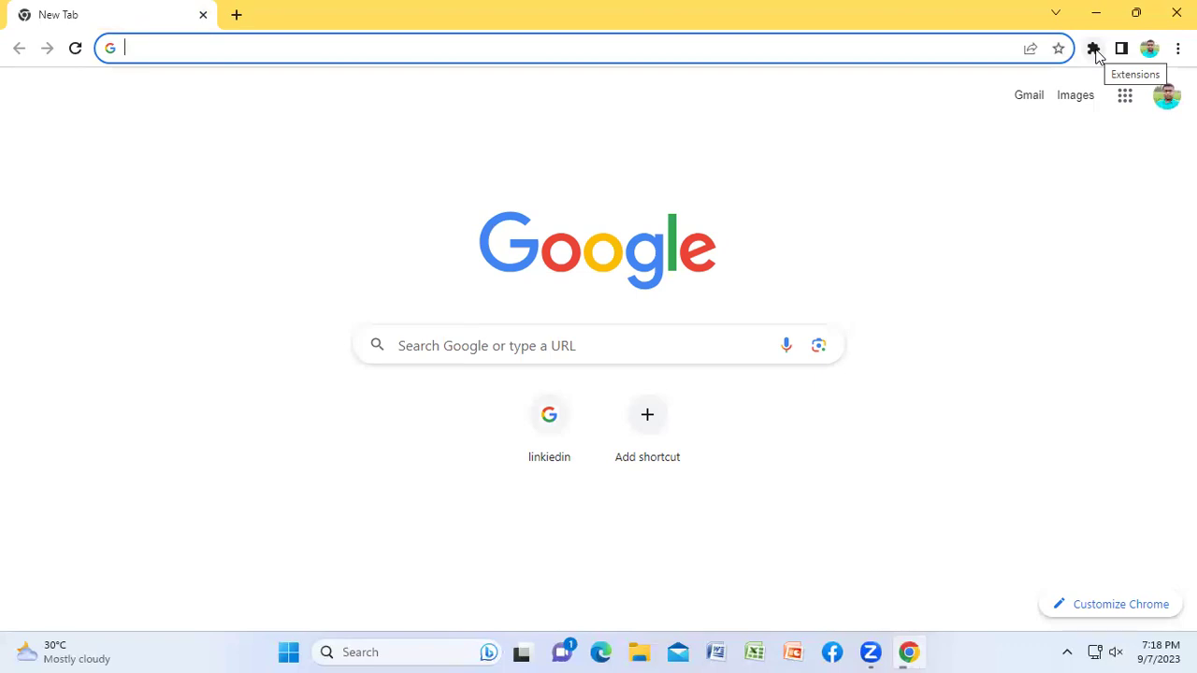
click(1093, 50)
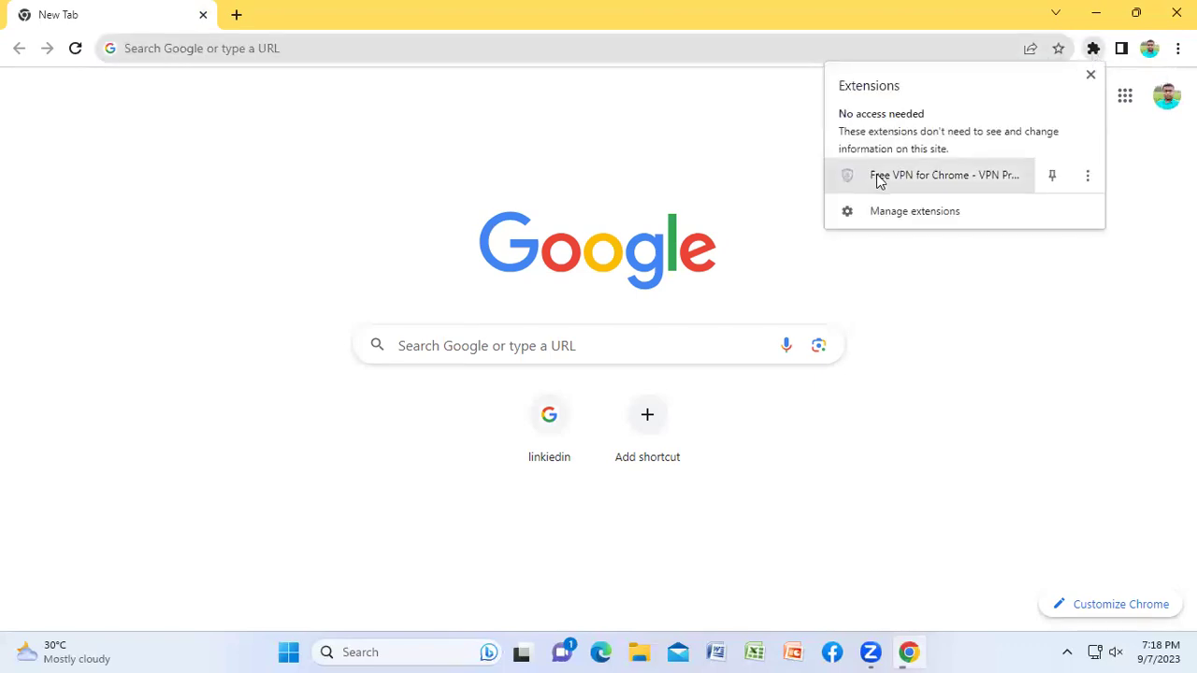
click(914, 177)
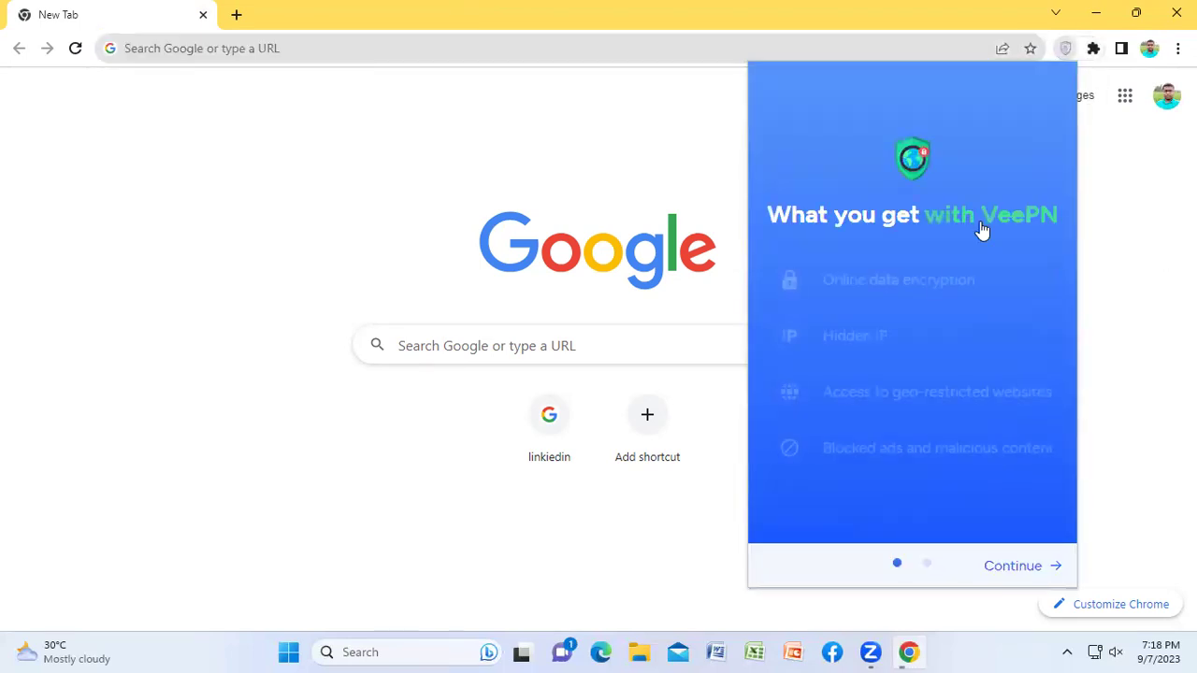
Step: Skip the VeePN intro and connect the VPN through USA, Oregon
click(1023, 567)
click(1025, 567)
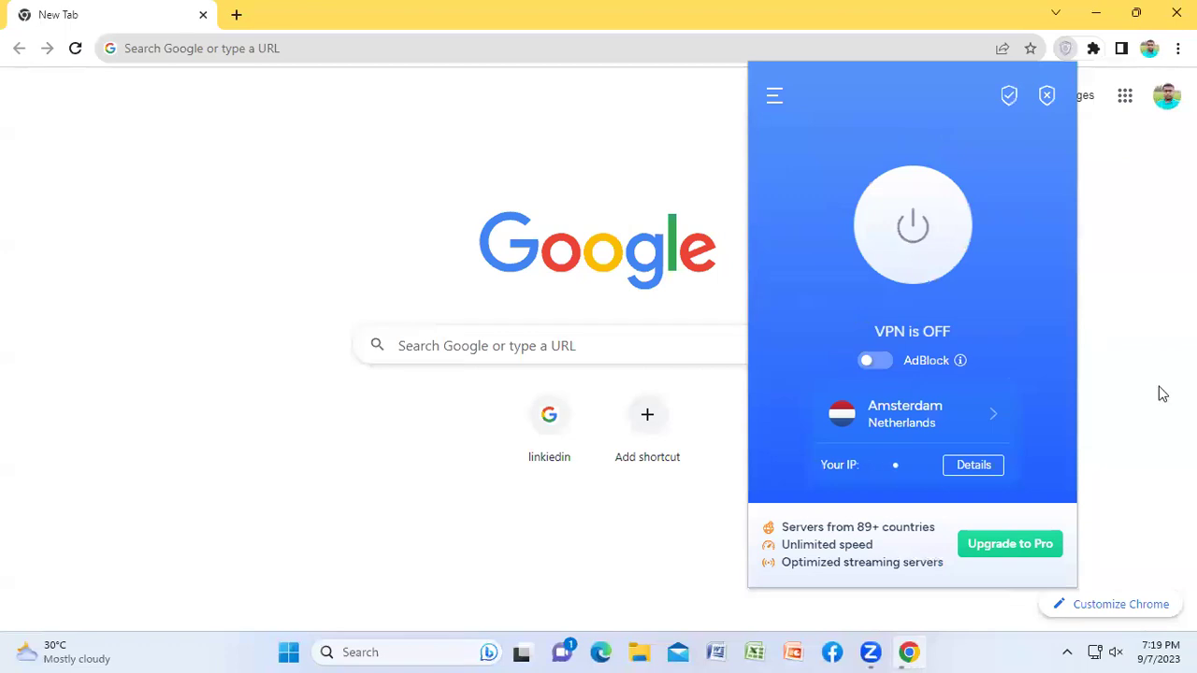
click(910, 409)
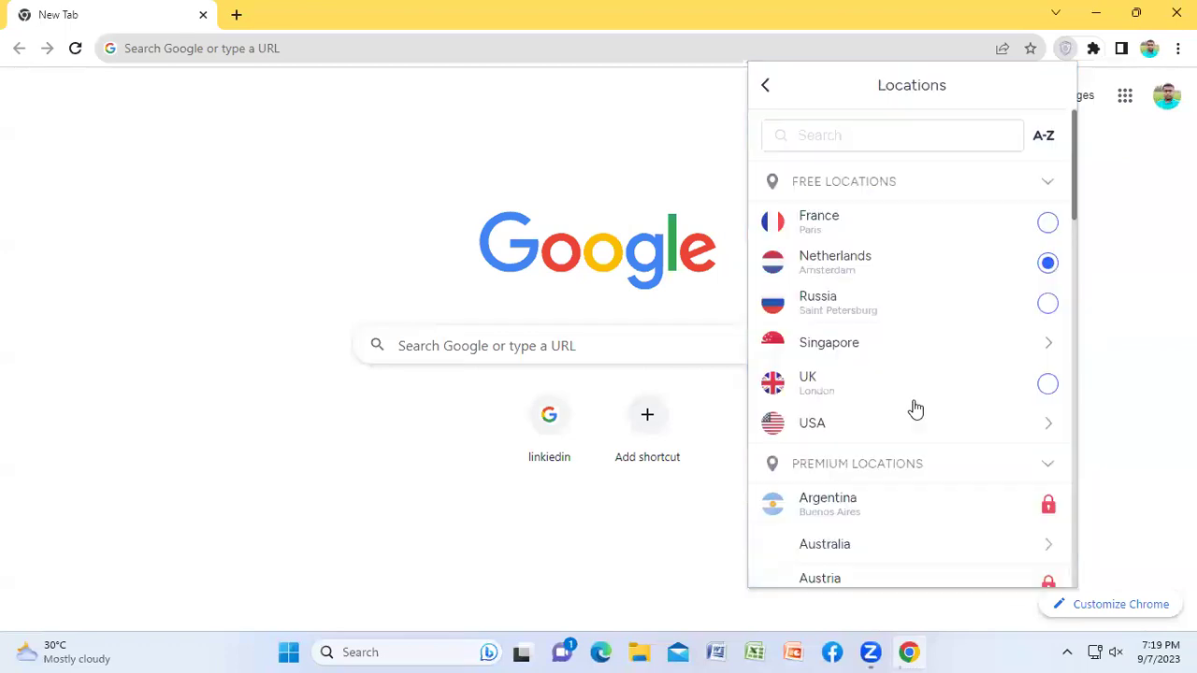
click(822, 425)
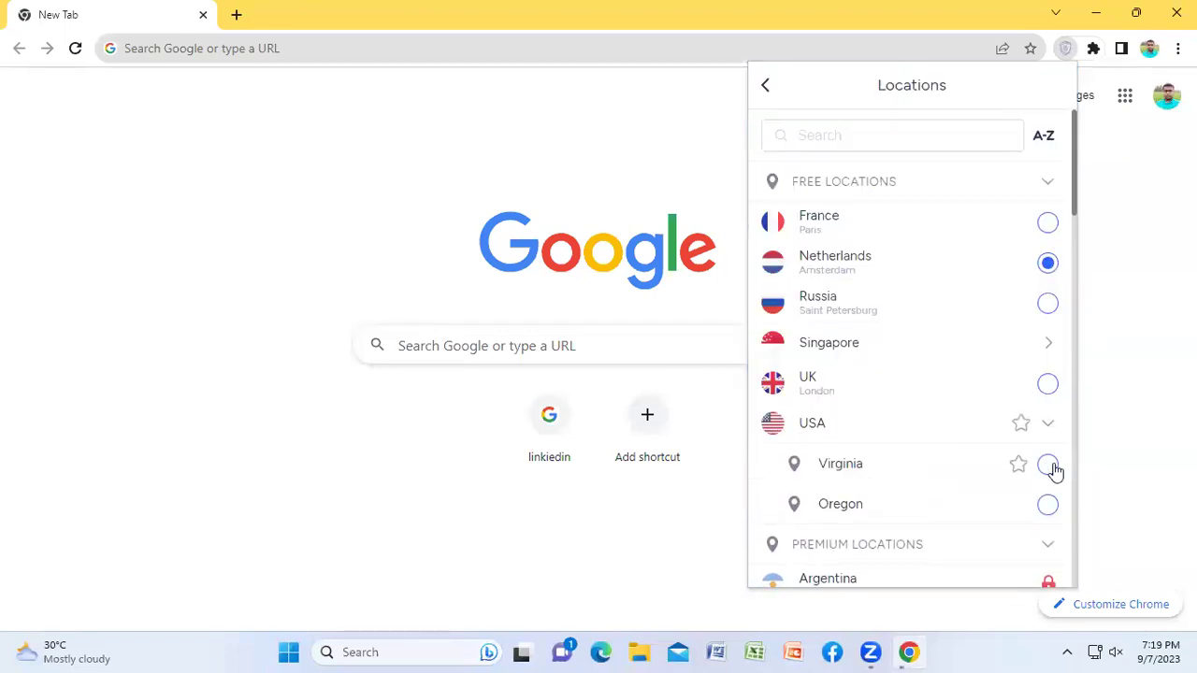
click(1046, 505)
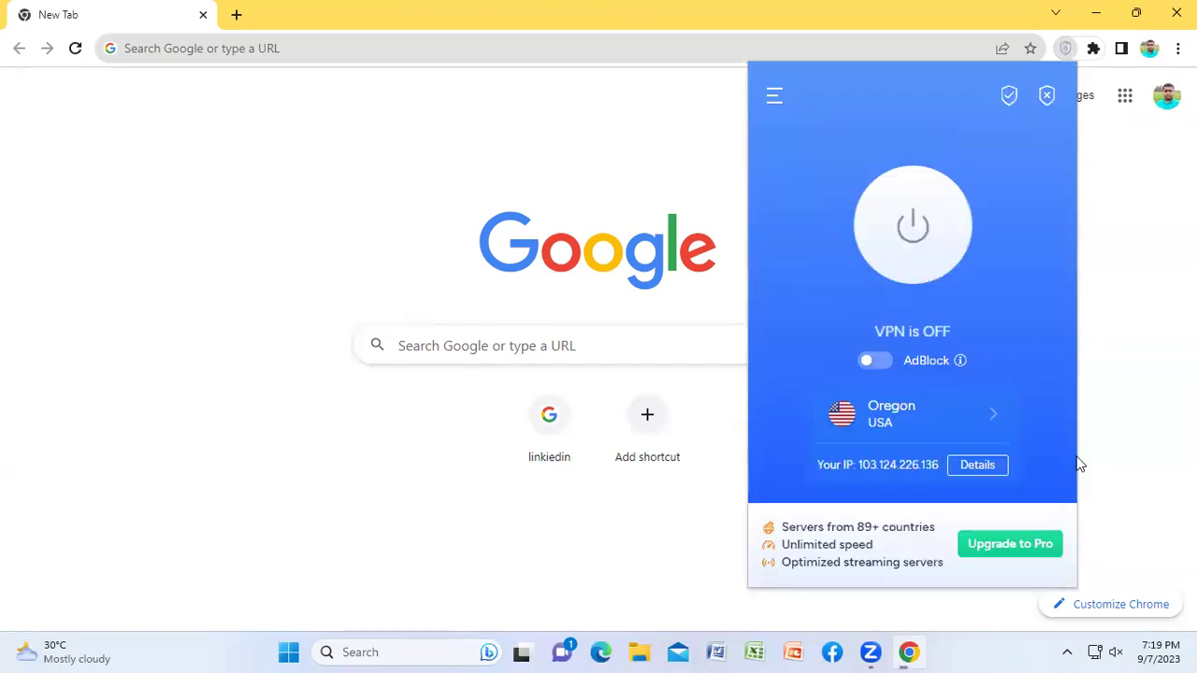
click(907, 229)
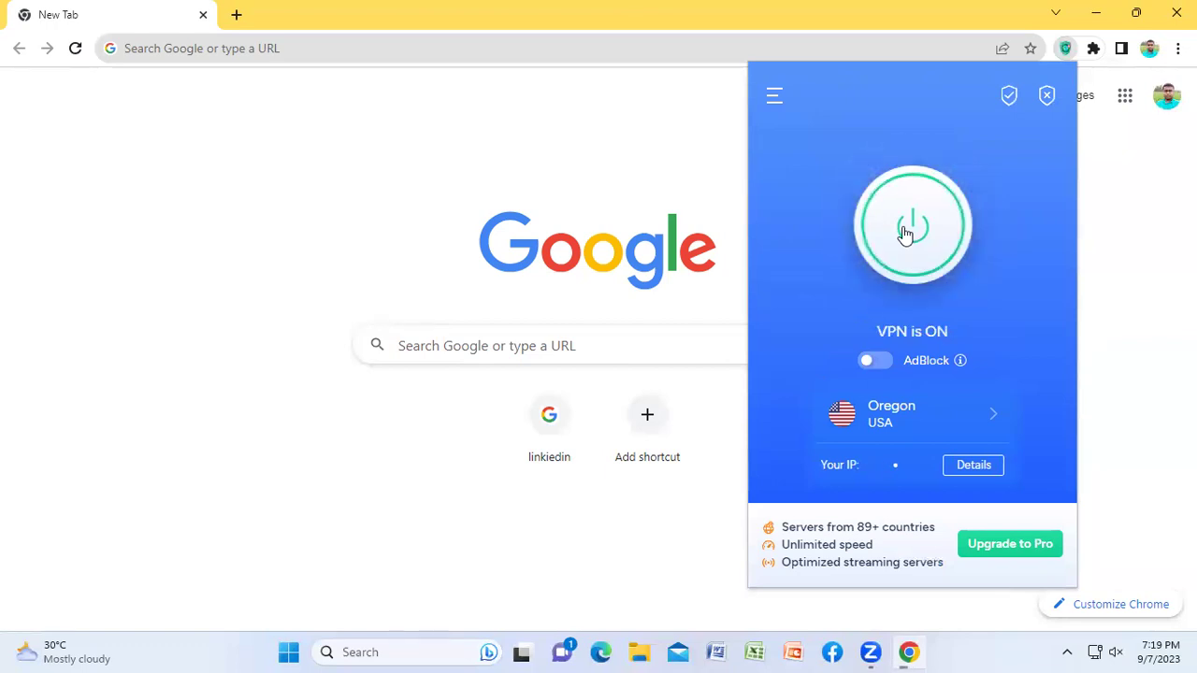
click(190, 208)
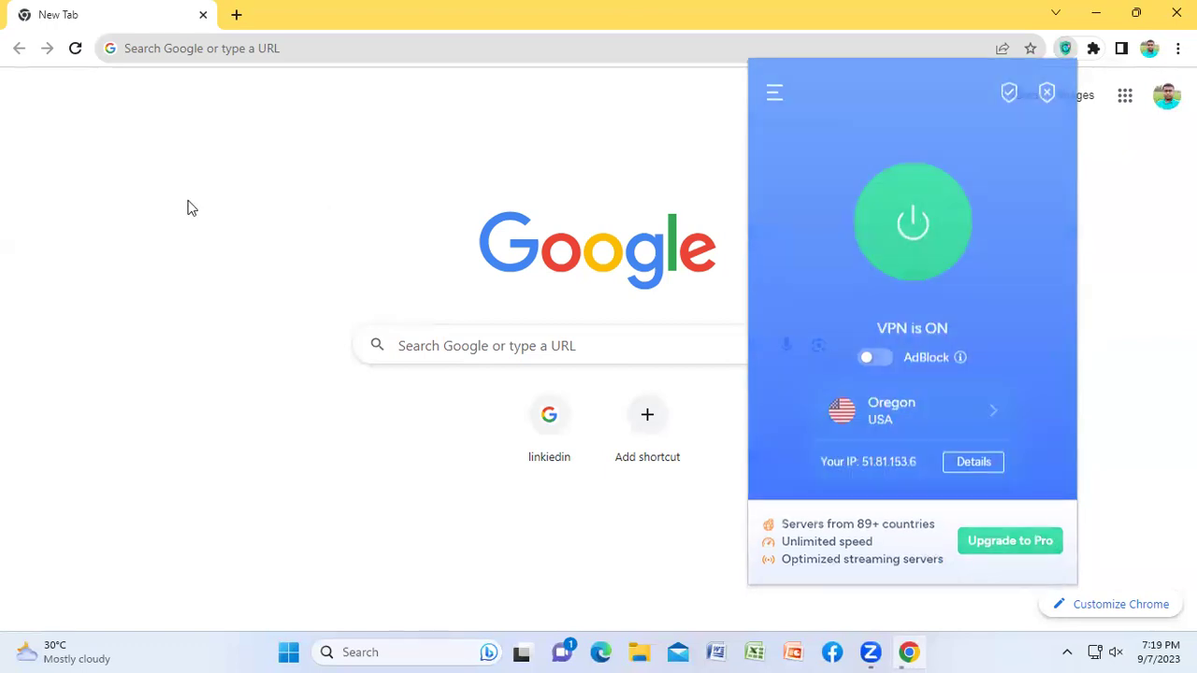
Step: Load pinterest.com and close the 'Use Pinterest with Google' prompt
click(178, 47)
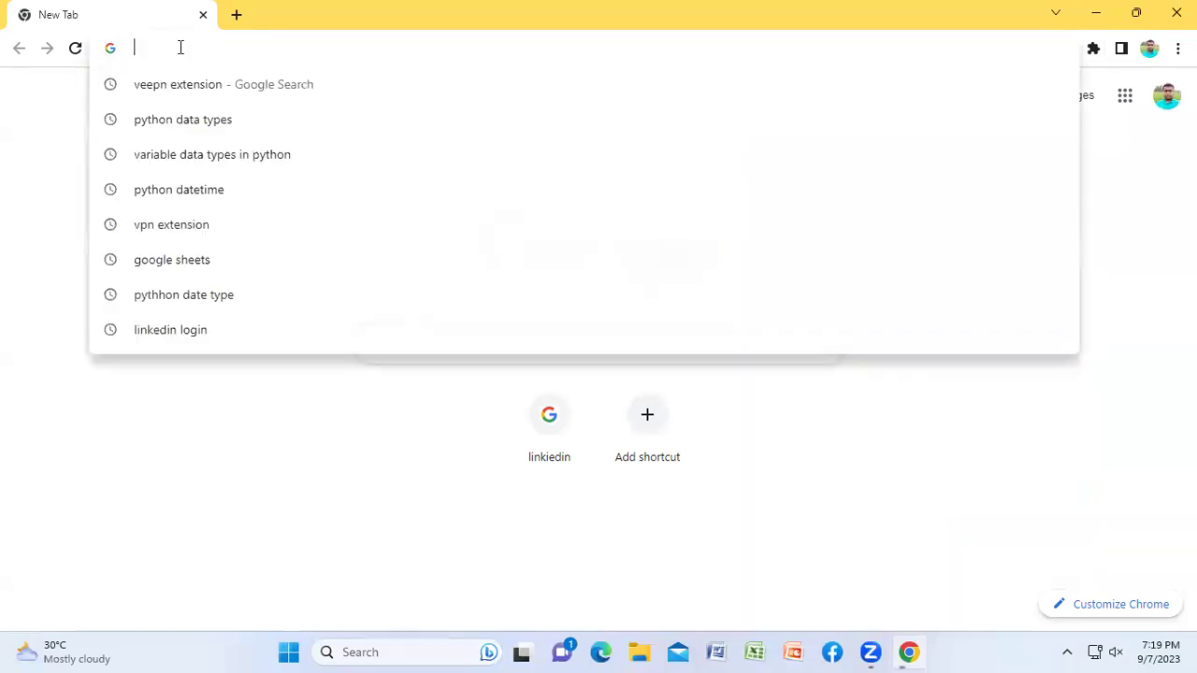
text(p)
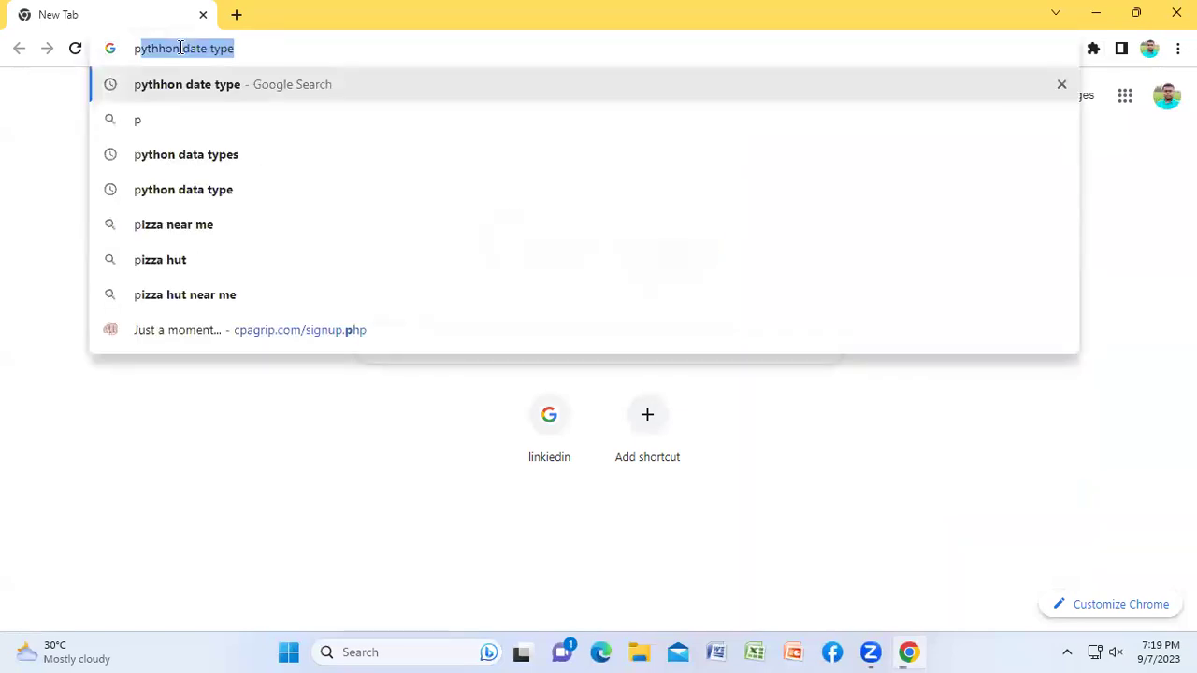
text(intere)
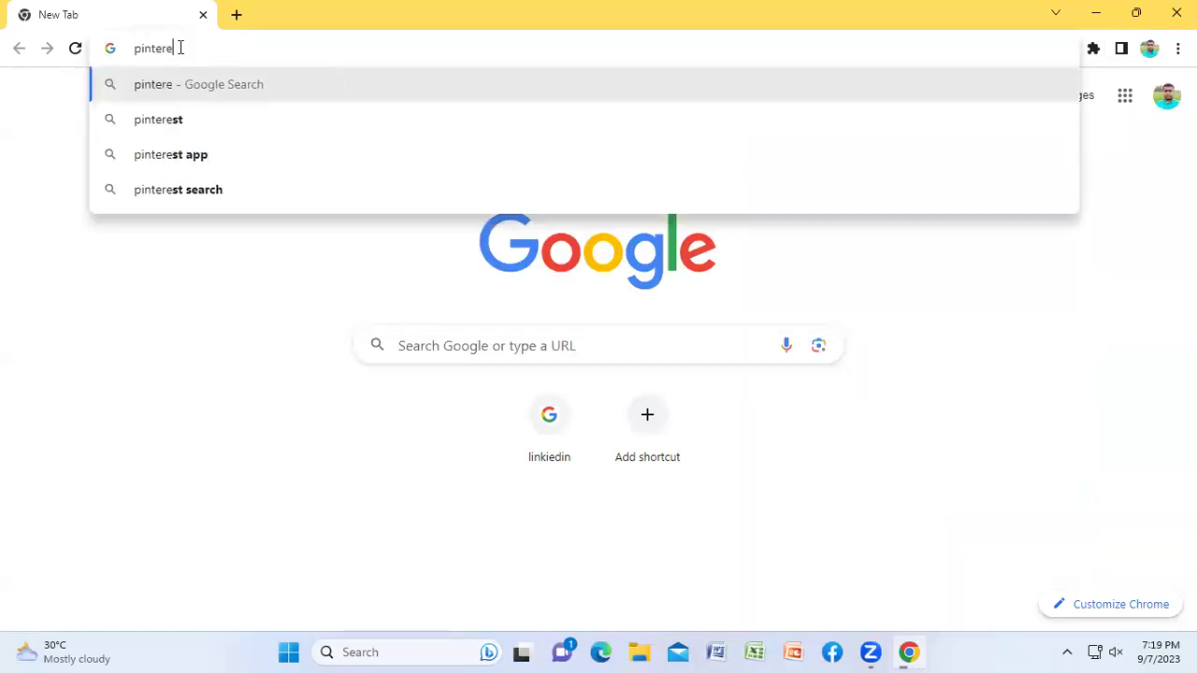
text(st.com)
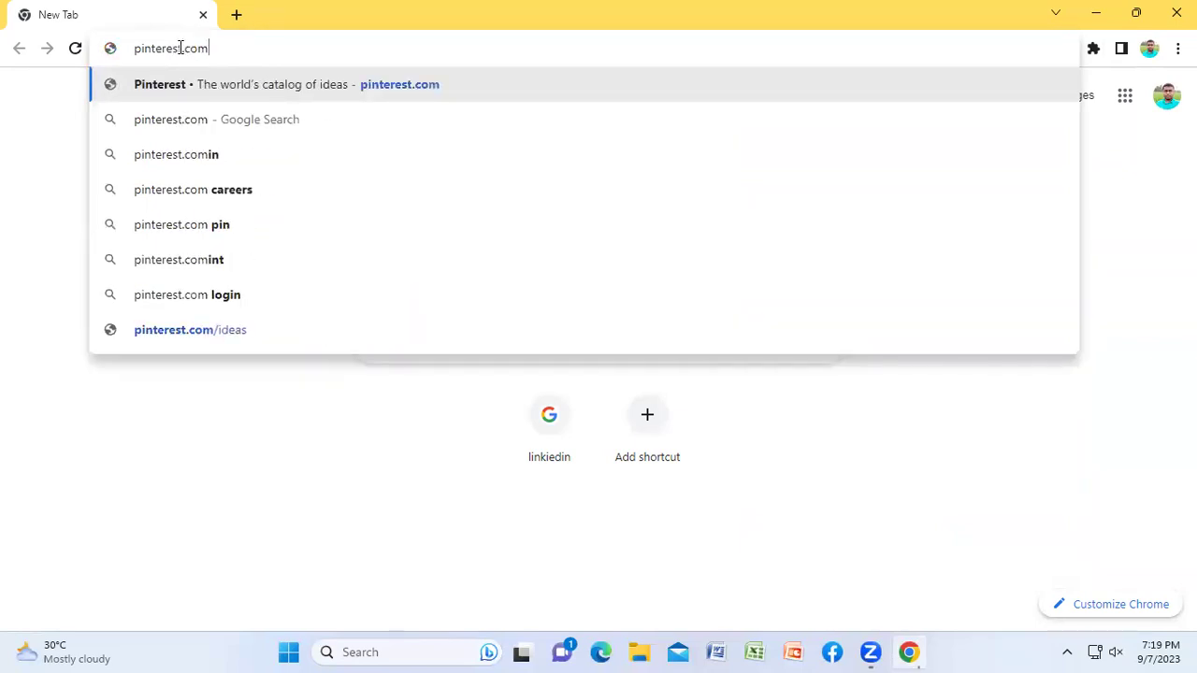
key(Return)
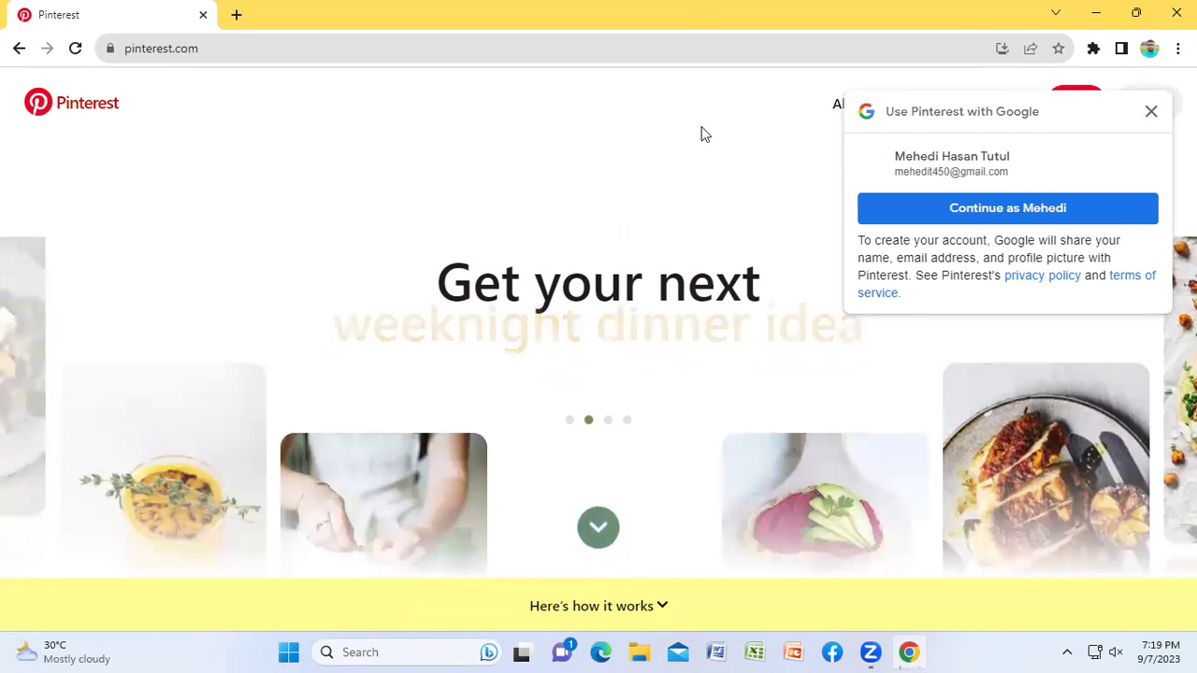
click(1150, 114)
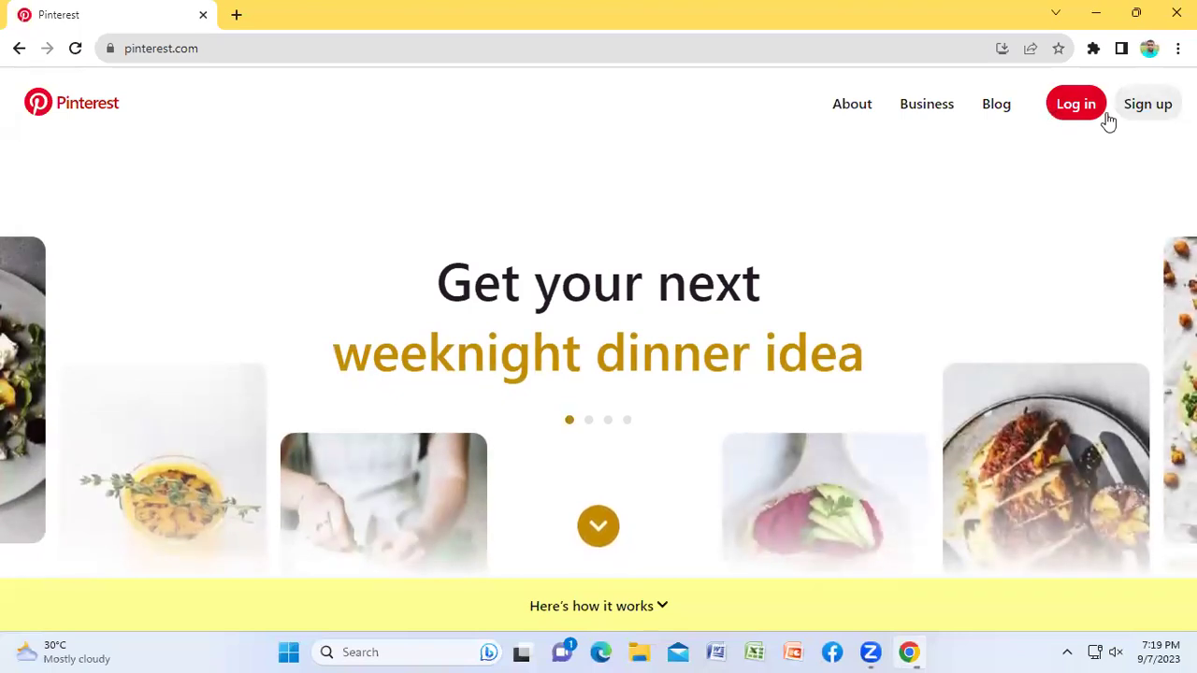
Step: Scroll down the landing page to the Welcome to Pinterest sign-up form
scroll(1060, 217, down, 5)
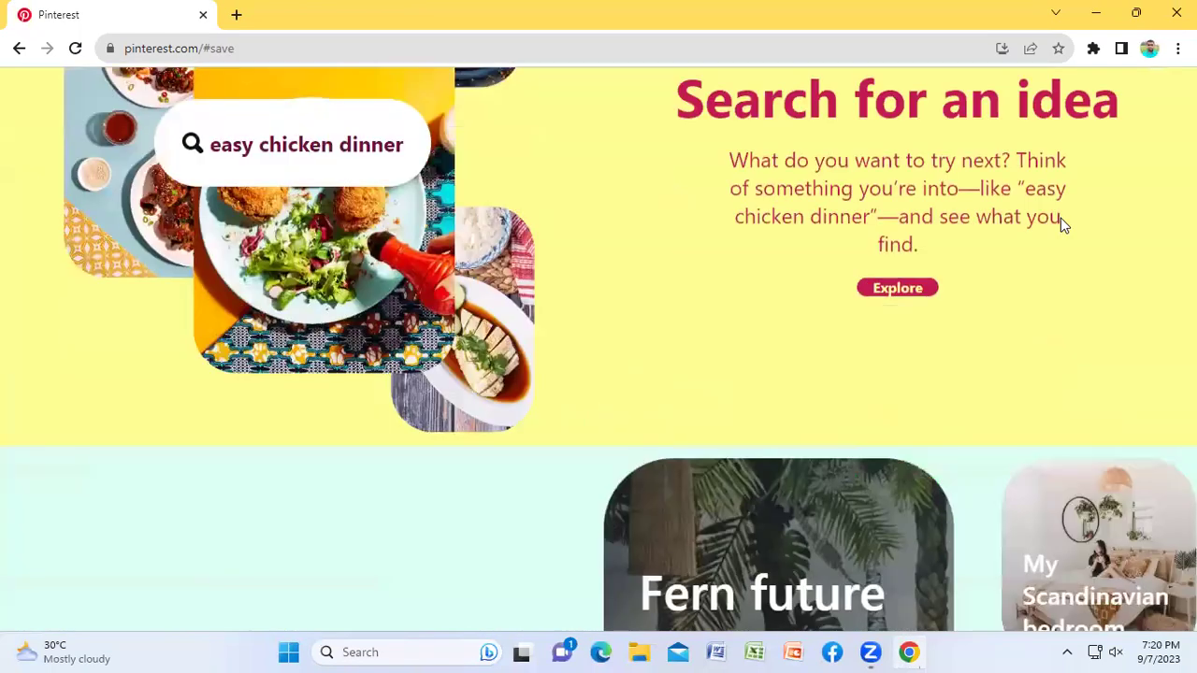
scroll(1061, 224, down, 5)
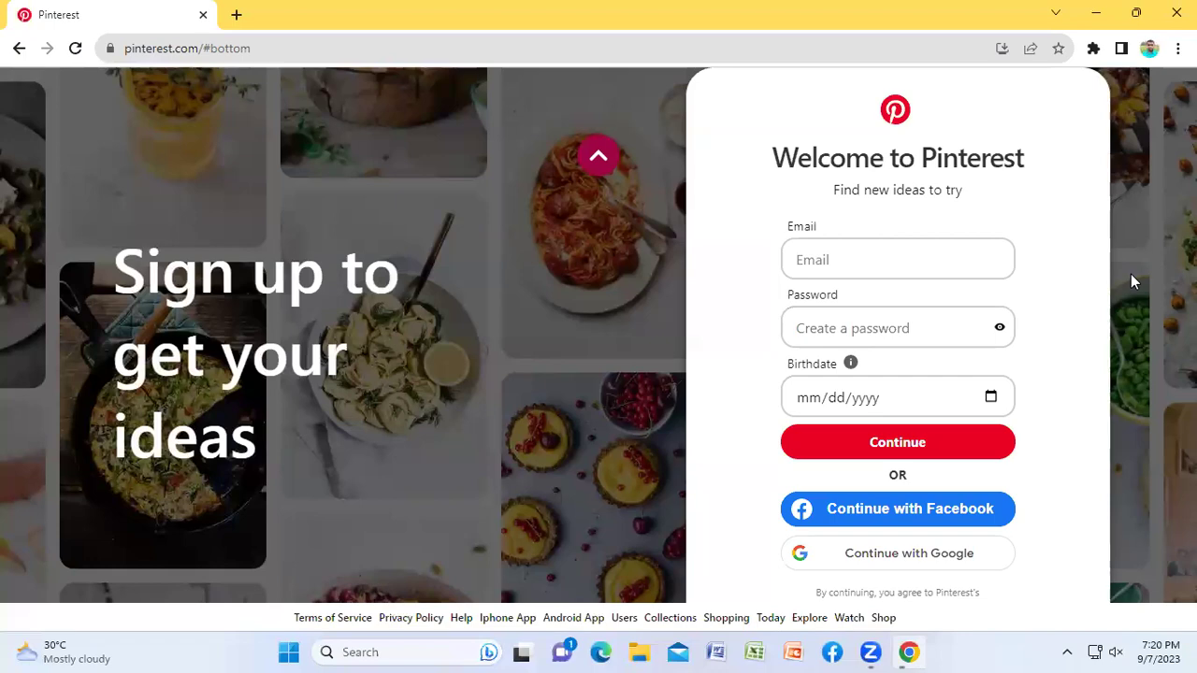
scroll(1130, 274, up, 2)
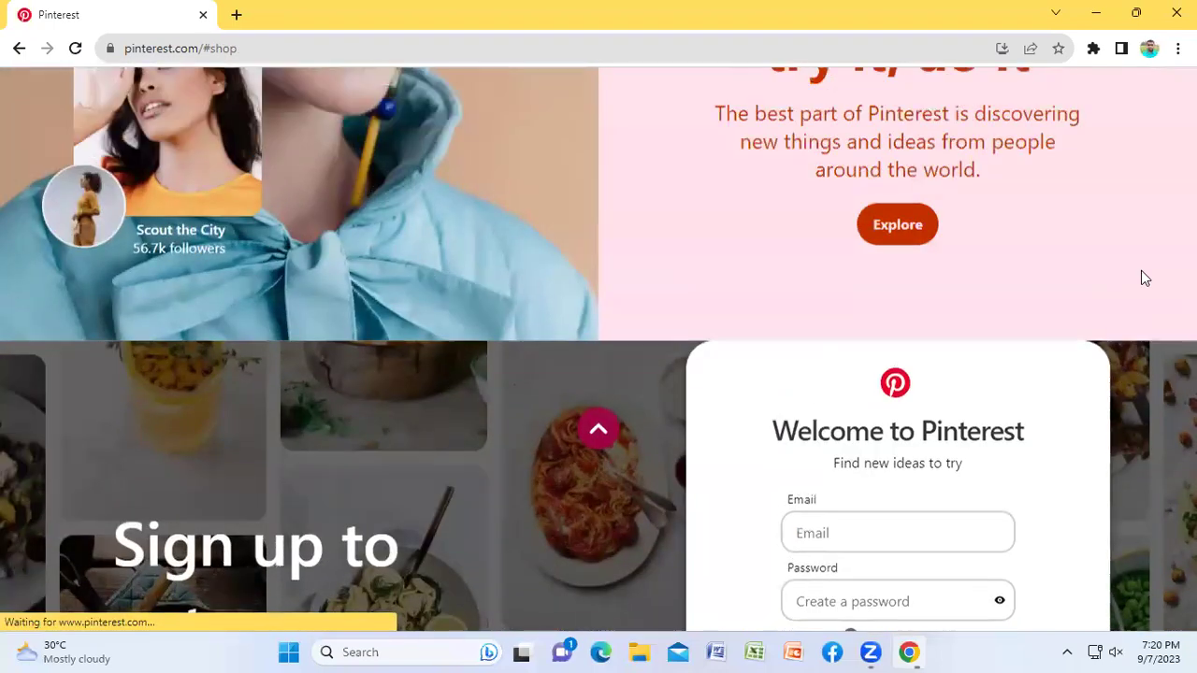
scroll(599, 349, down, 2)
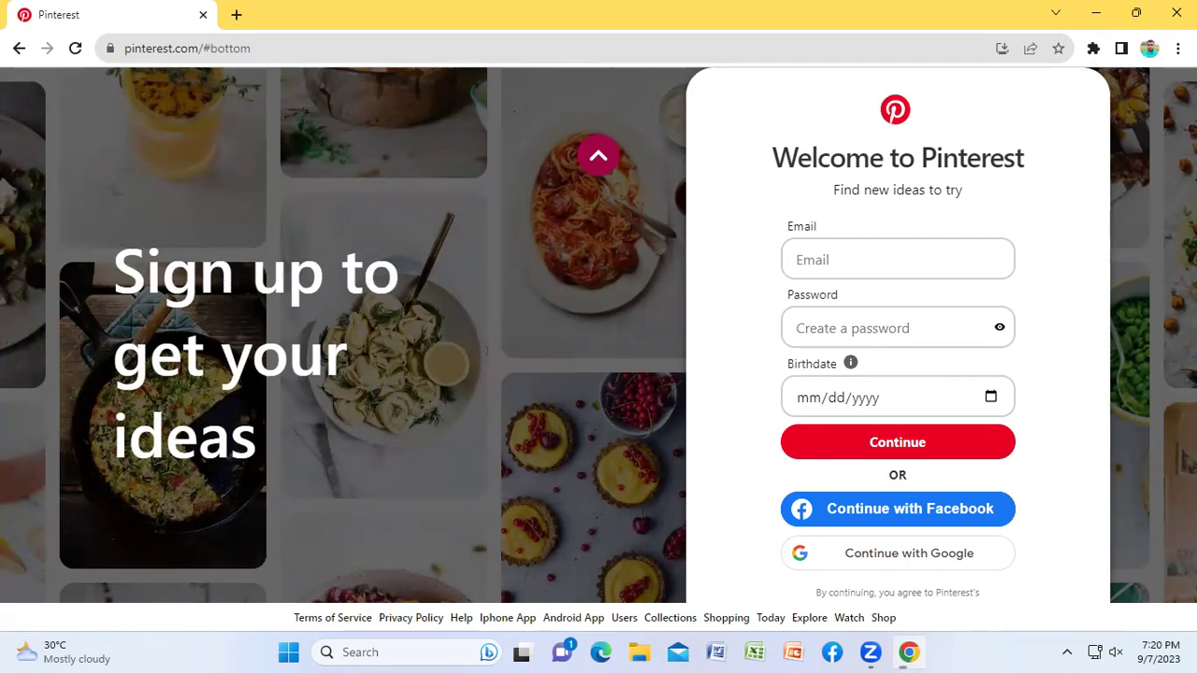
Step: Zoom the page out twice, then reset it to its default size
key(ctrl+minus)
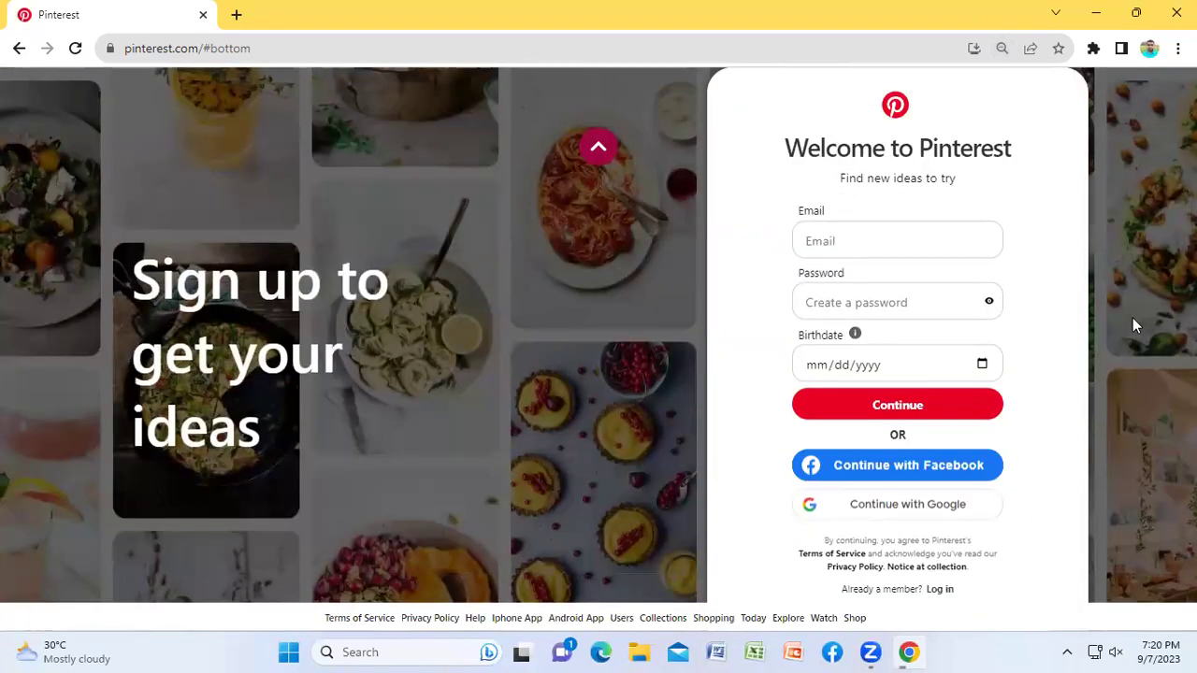
key(ctrl+minus)
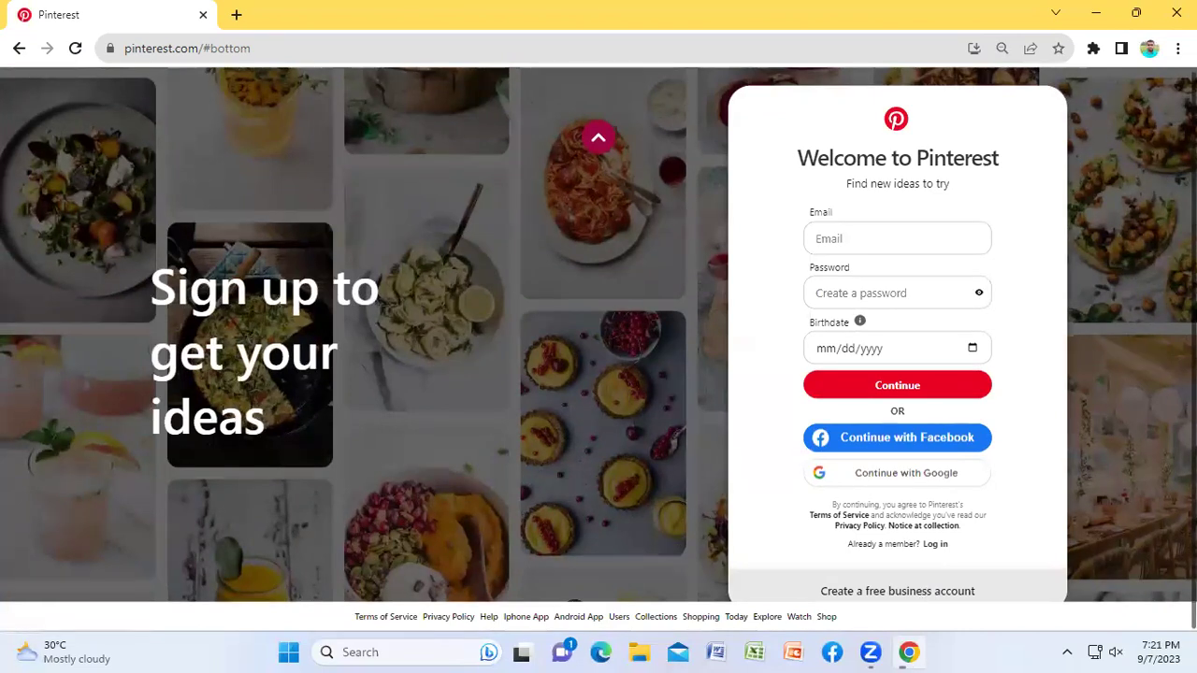
click(1001, 48)
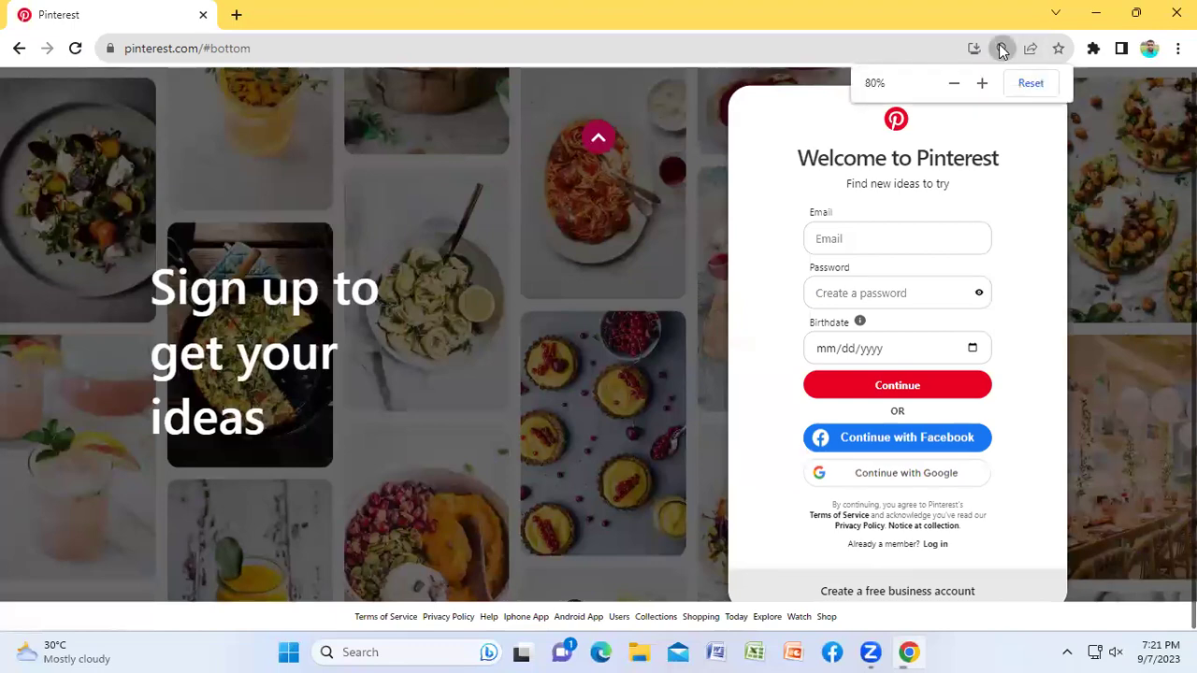
click(1029, 82)
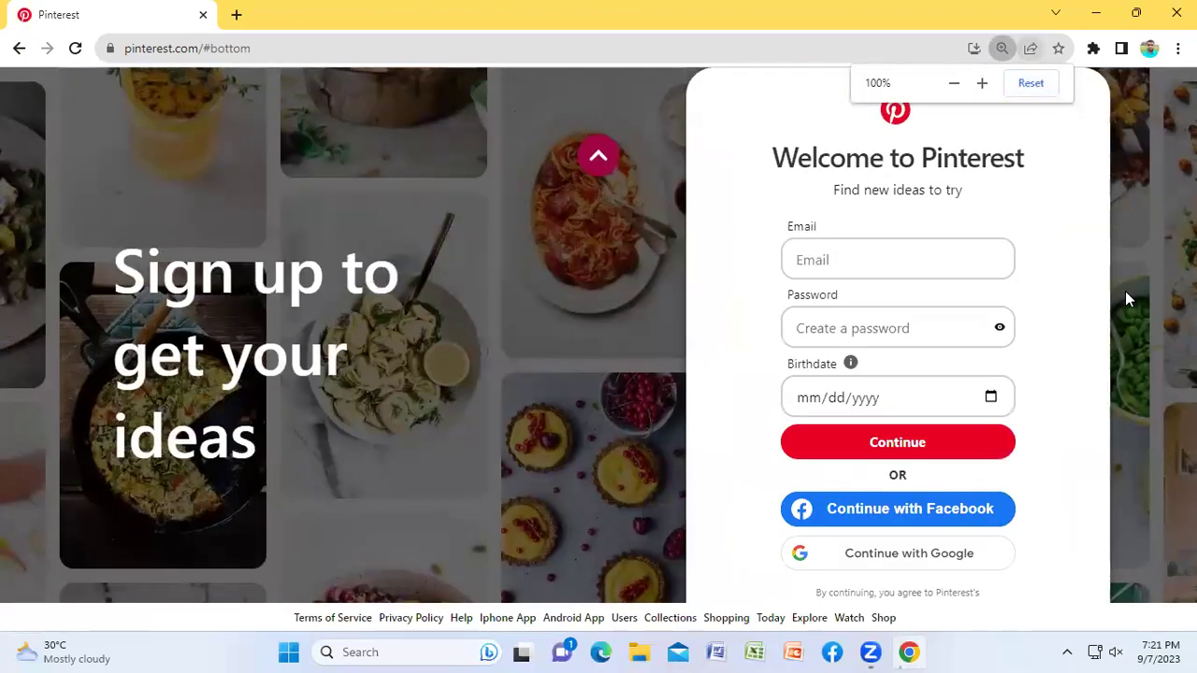
Step: Open the Sign up form from the top of the page and start entering the email address
scroll(1125, 297, up, 3)
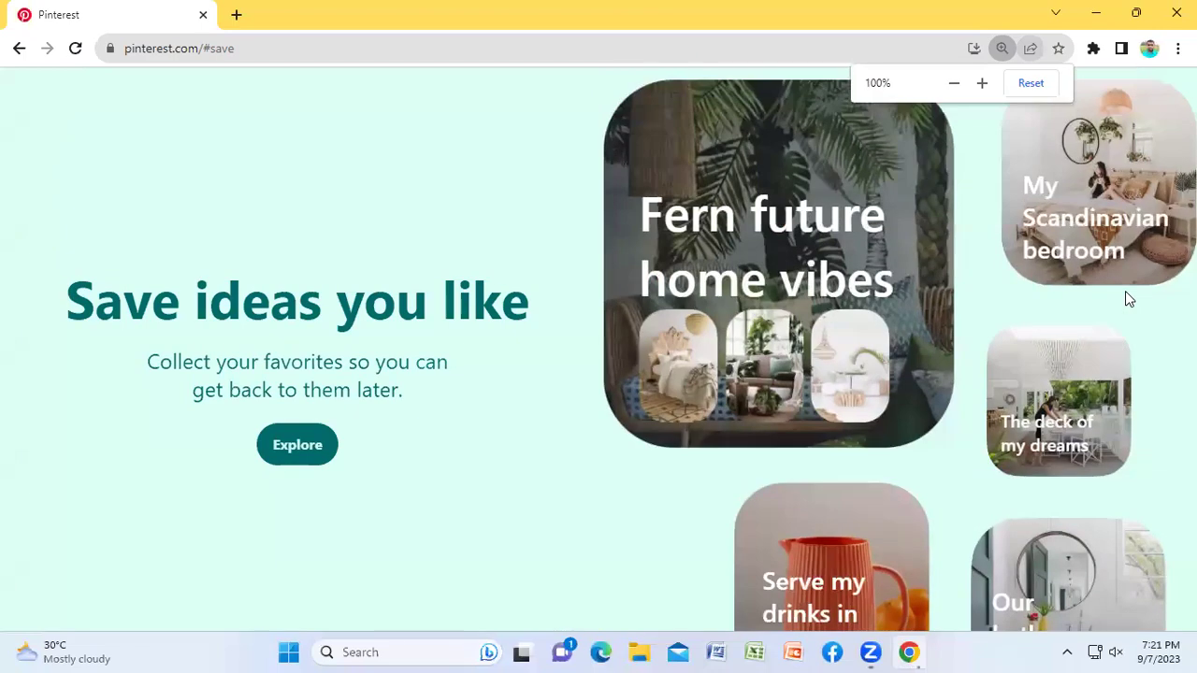
scroll(1125, 291, up, 2)
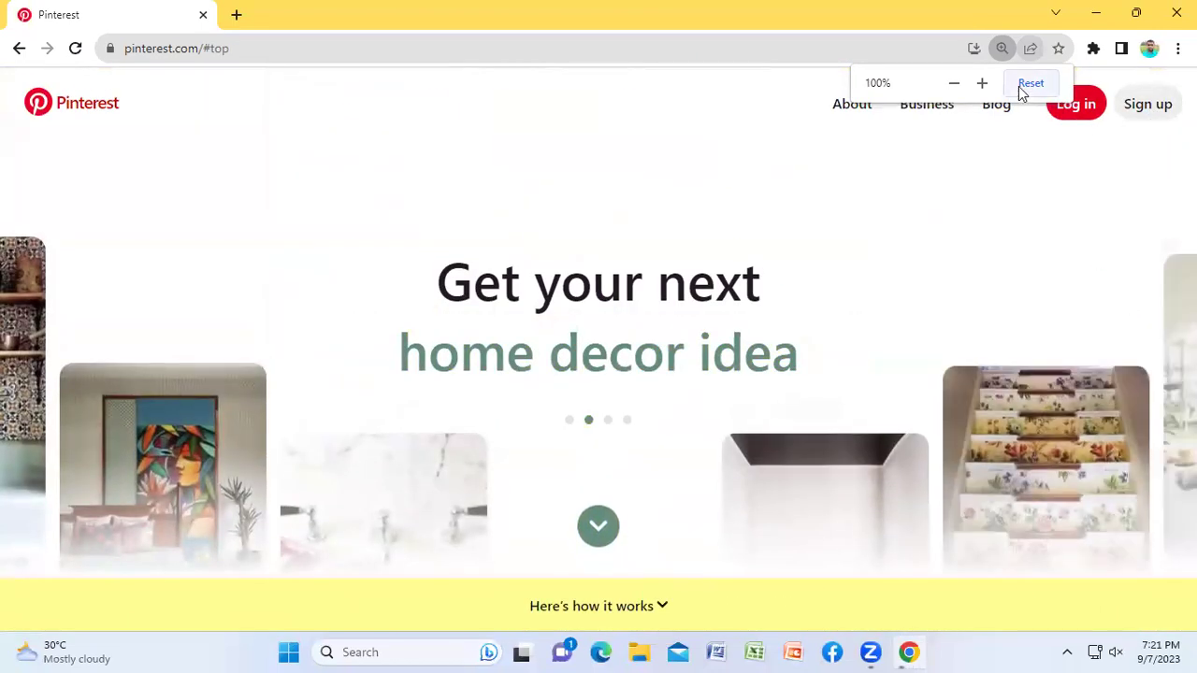
click(1018, 86)
click(1156, 110)
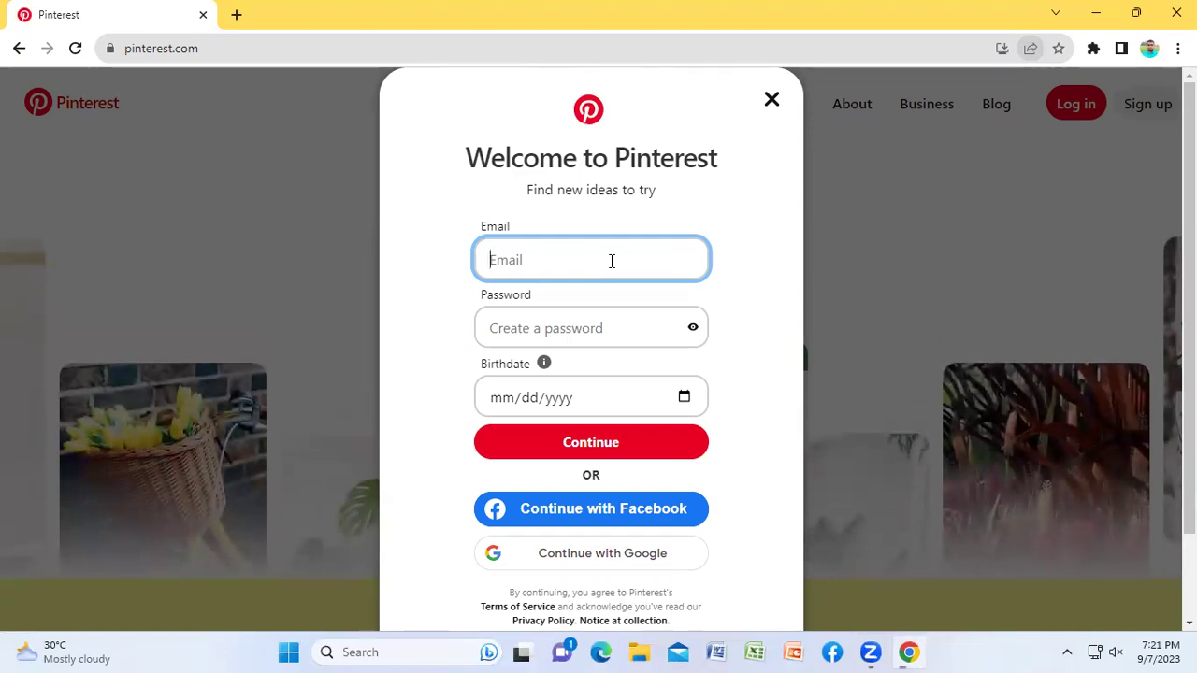
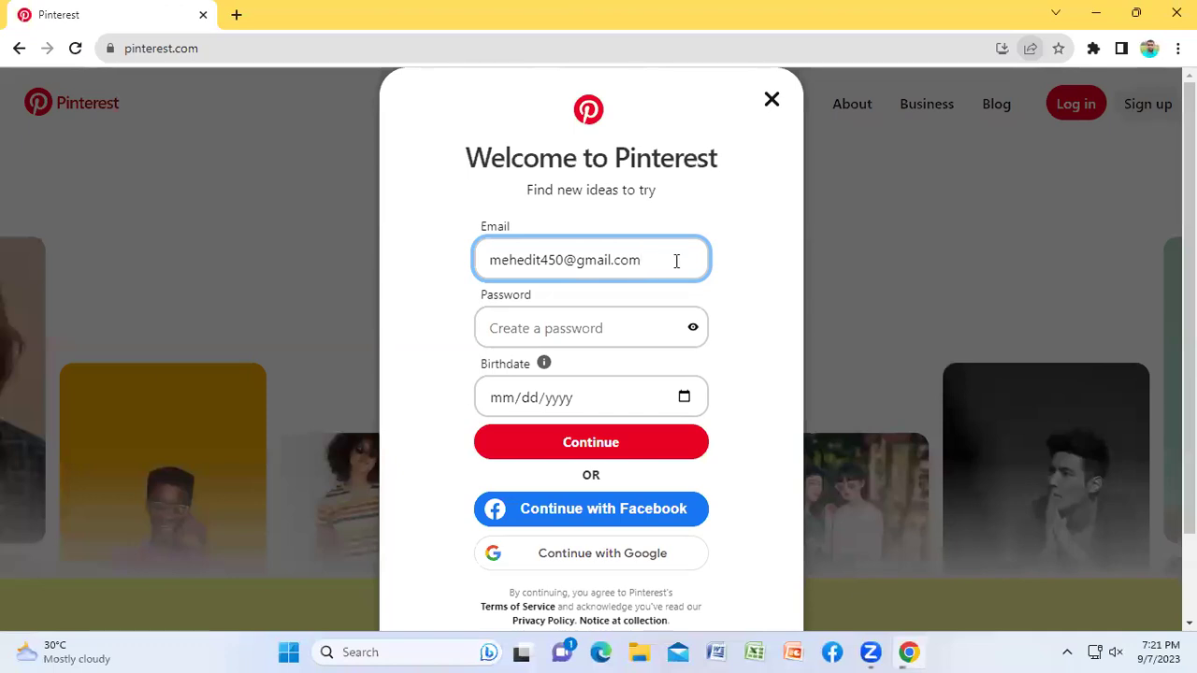
Step: Finish the email address and move on to the Password field
click(563, 324)
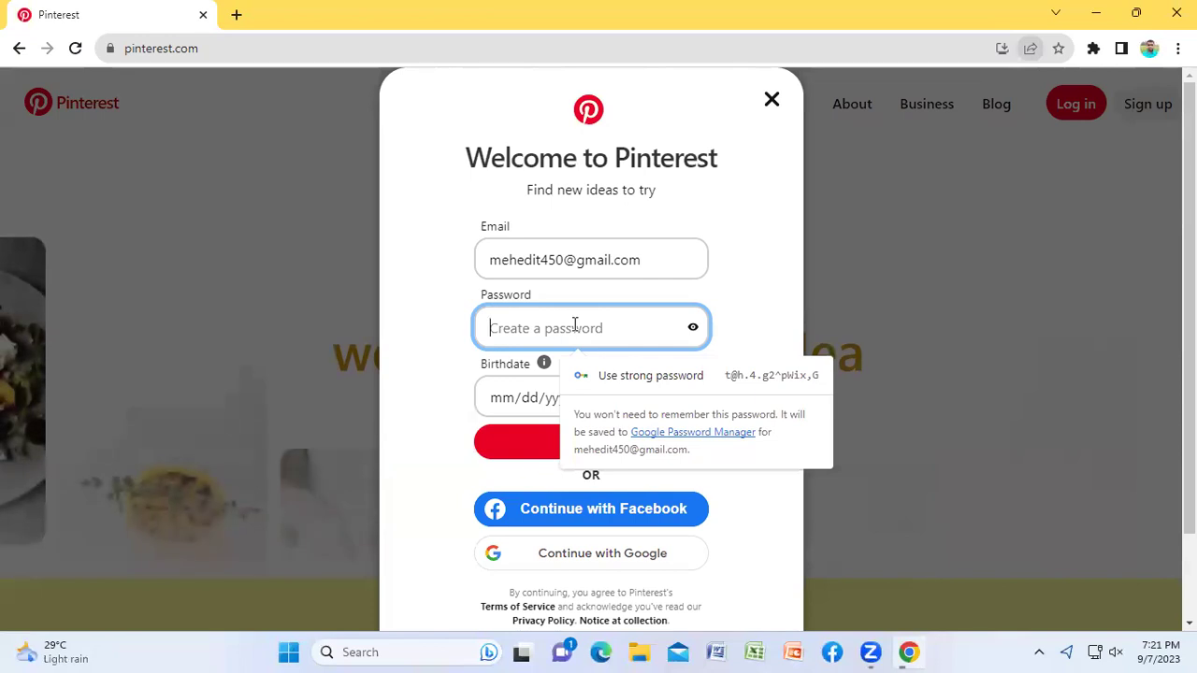
Step: Type a custom password instead of Chrome's suggestion, briefly revealing it to check
click(759, 383)
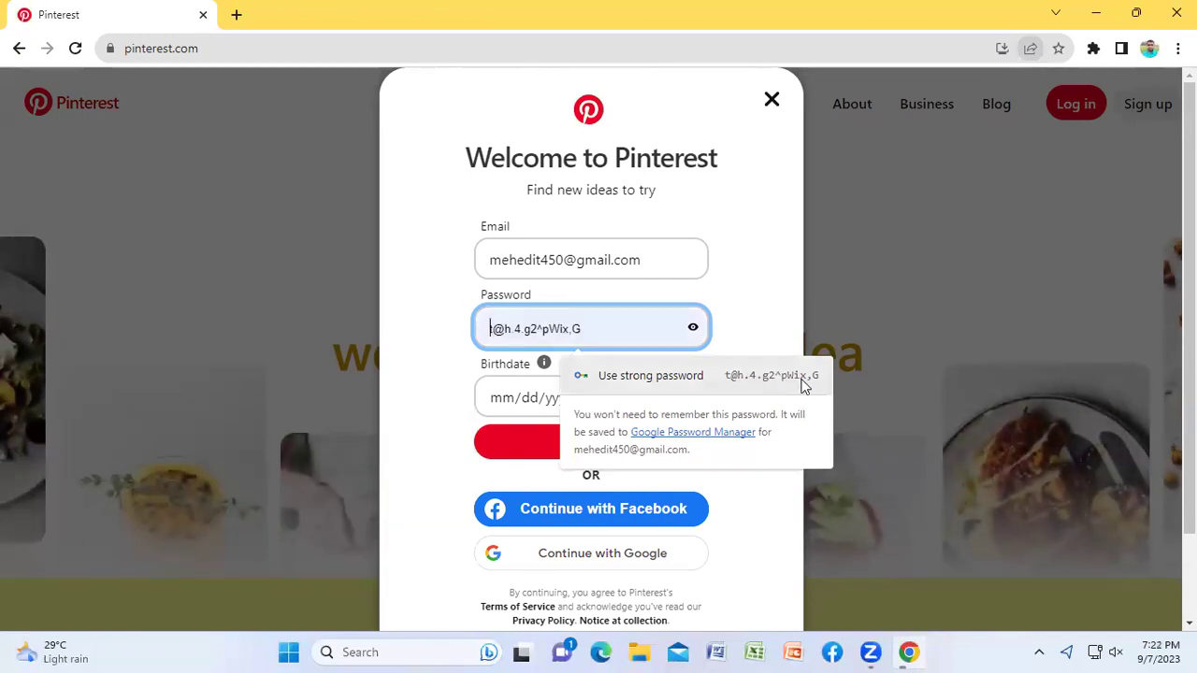
click(419, 331)
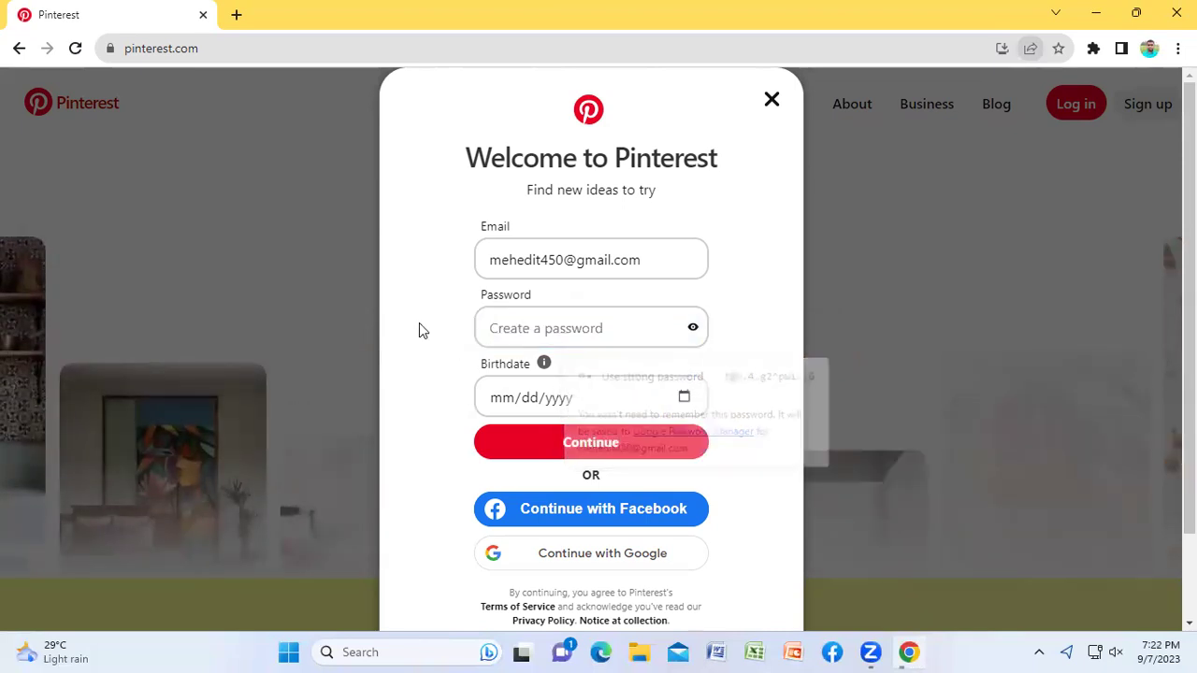
click(586, 329)
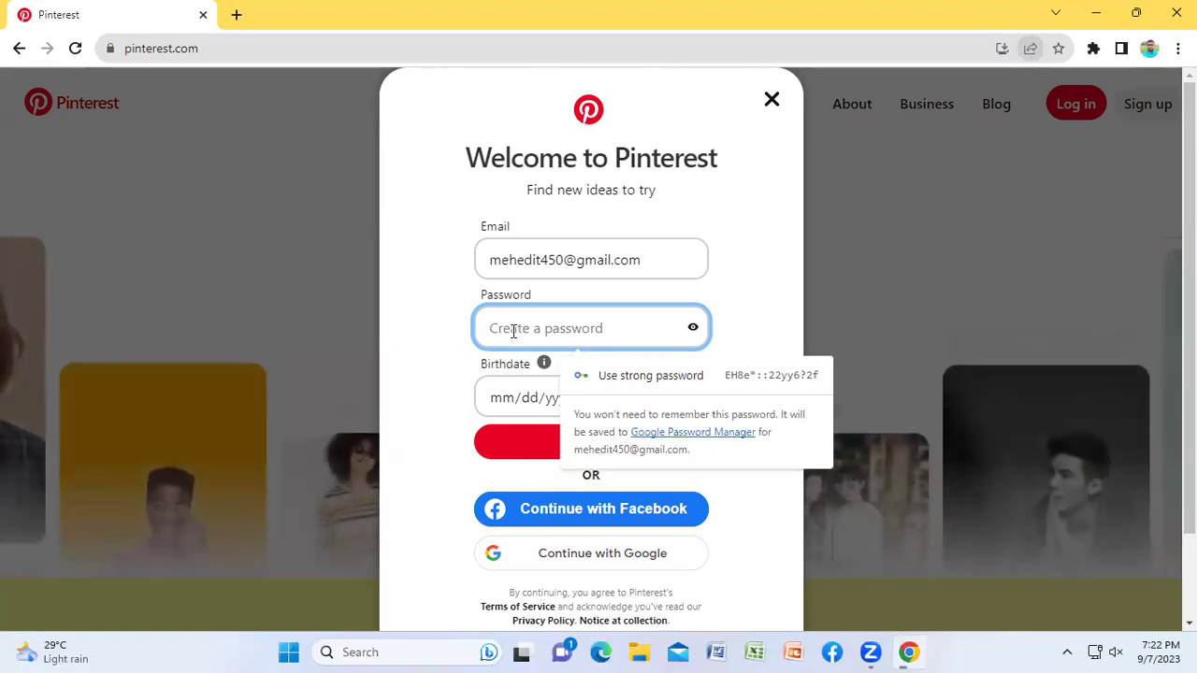
text(aa)
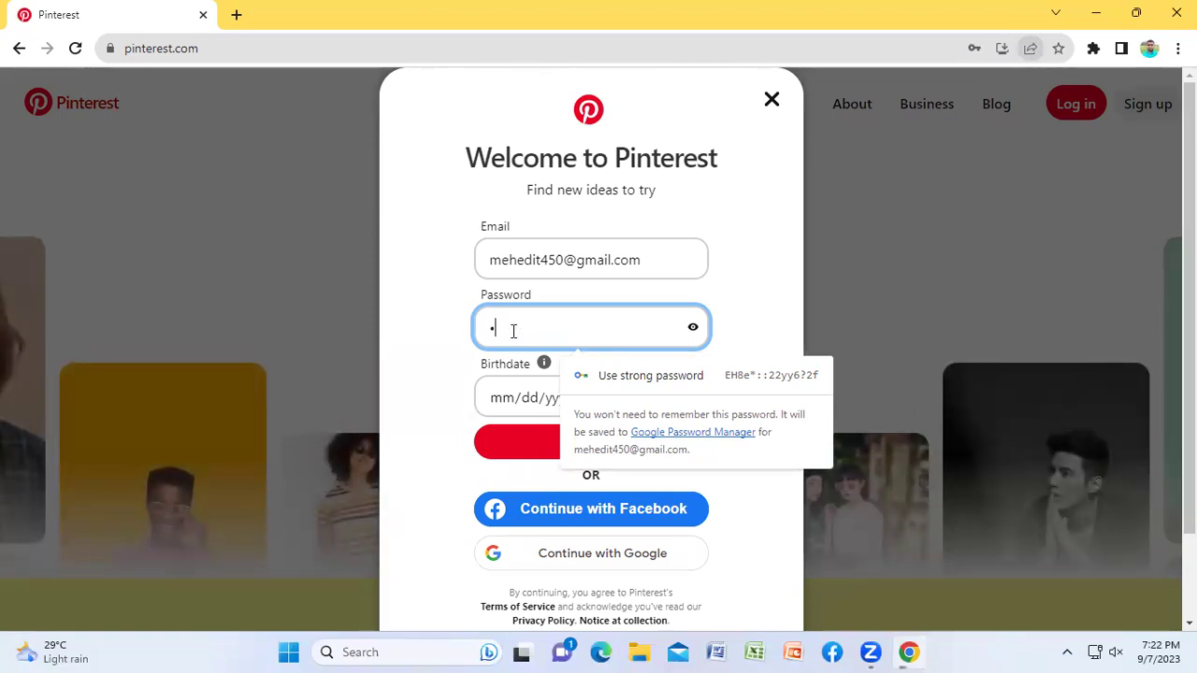
text(aaaaa)
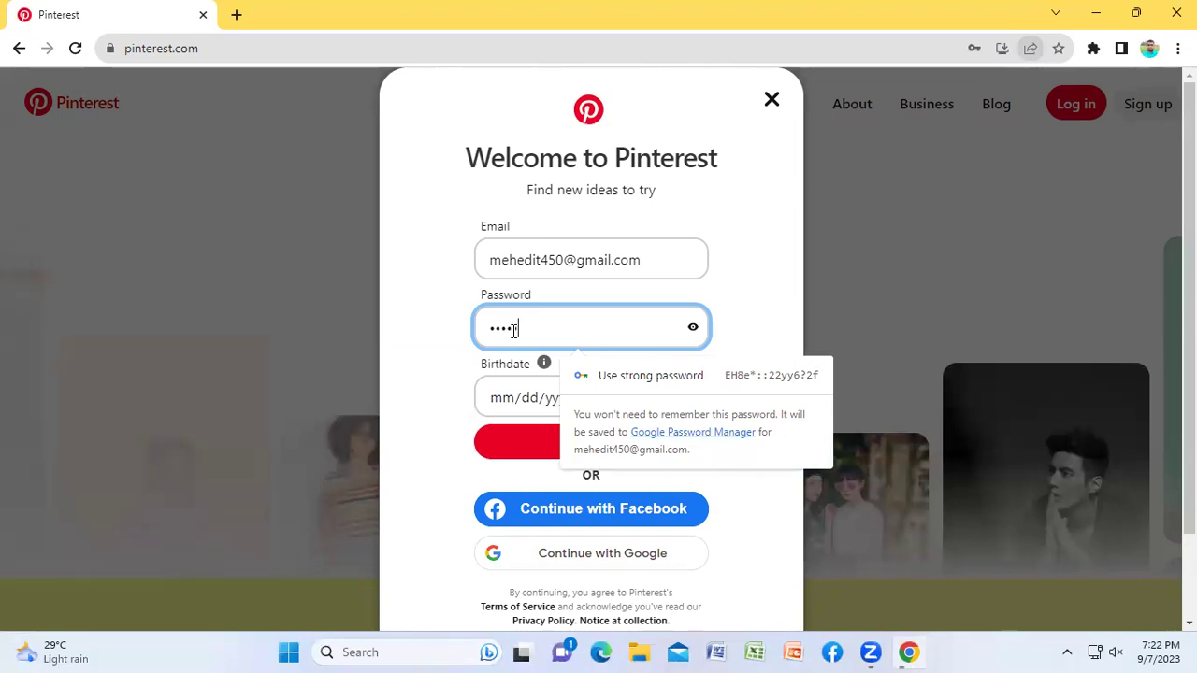
text(aa)
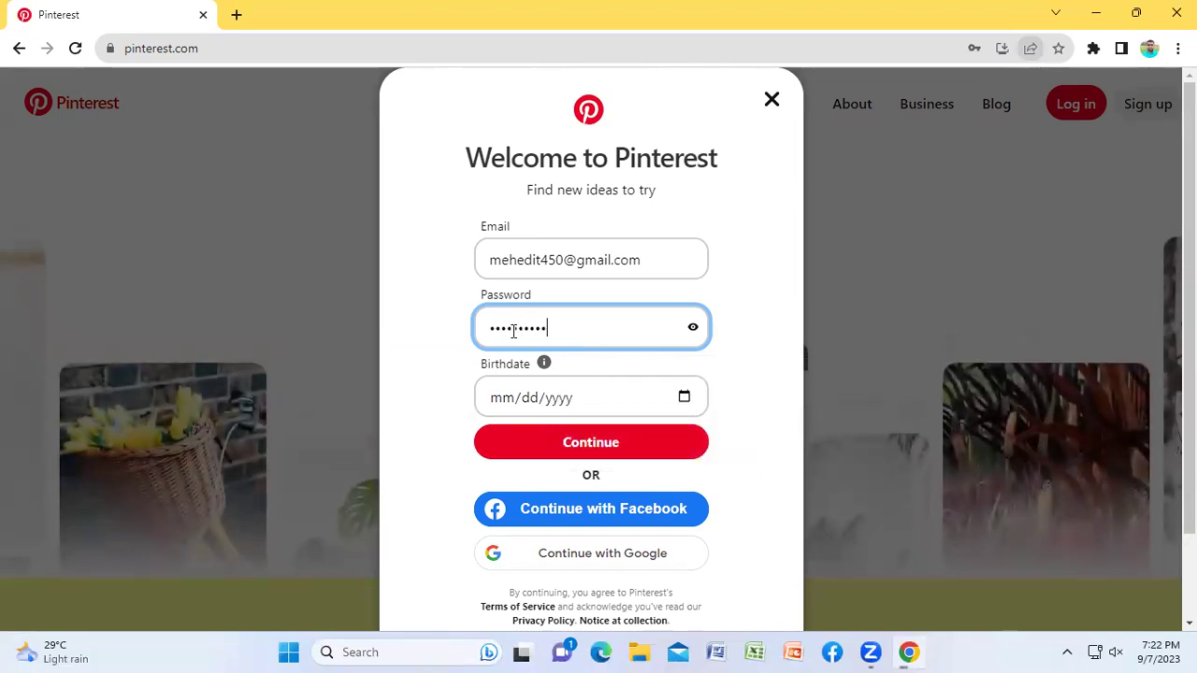
text(aaaa)
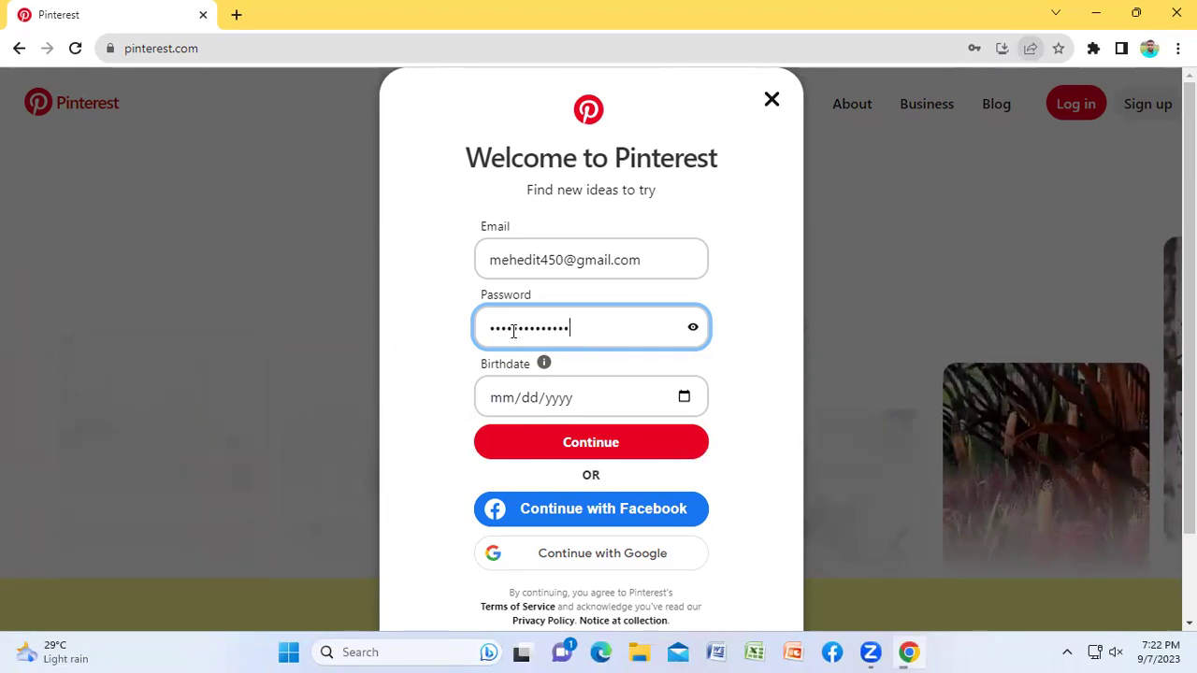
click(693, 329)
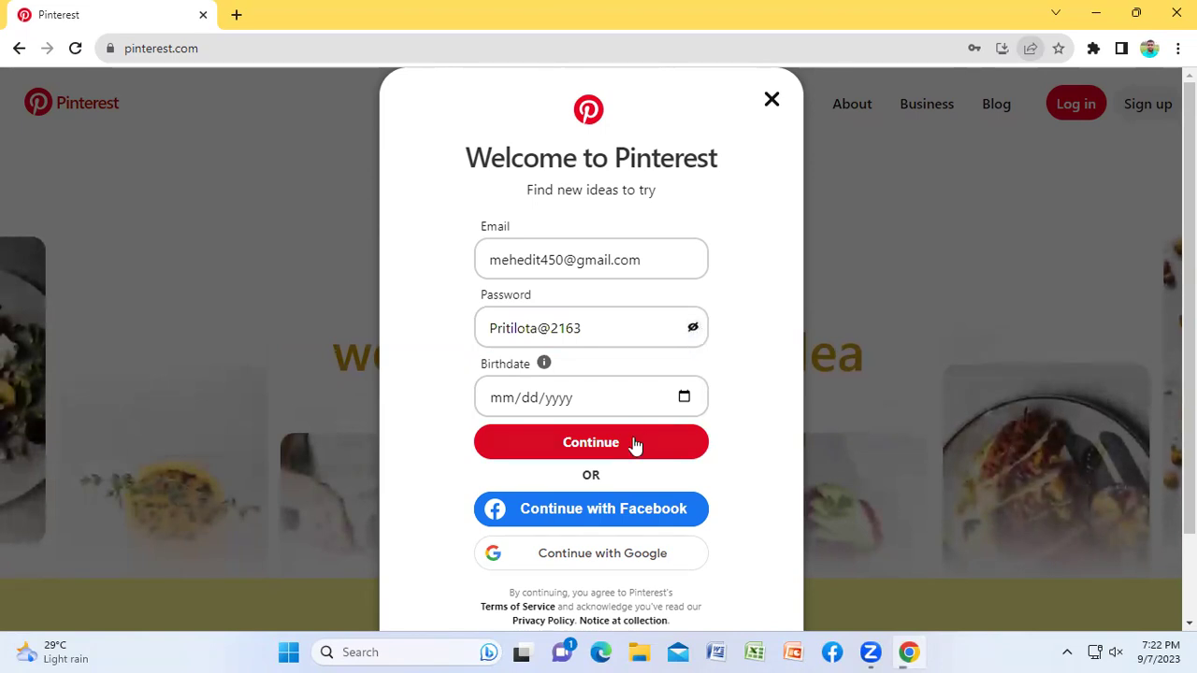
click(691, 331)
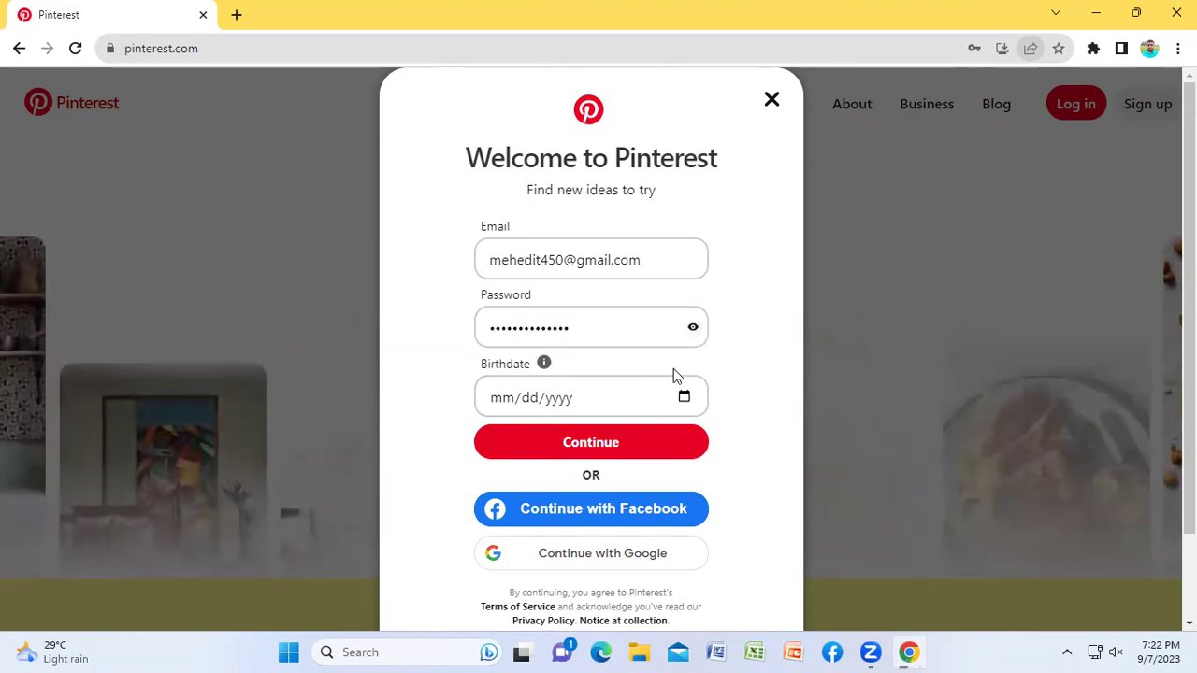
click(531, 329)
Step: Enter 06 as the birth month and 21 as the birth day
click(512, 411)
click(506, 402)
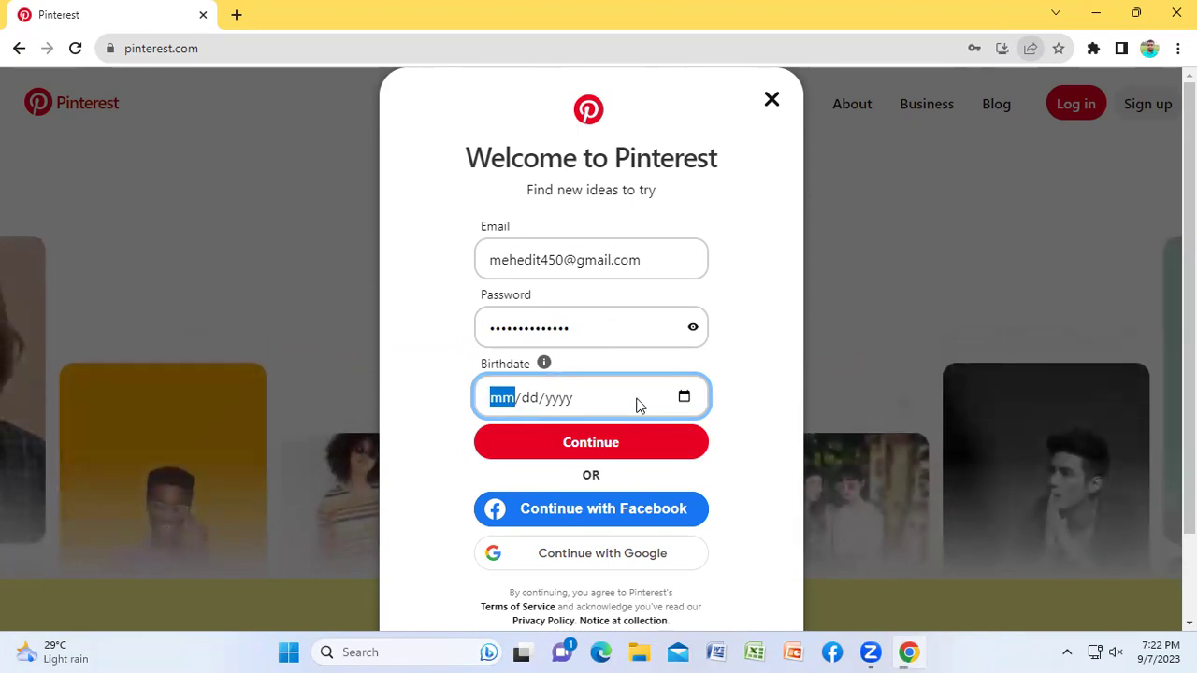
text(0)
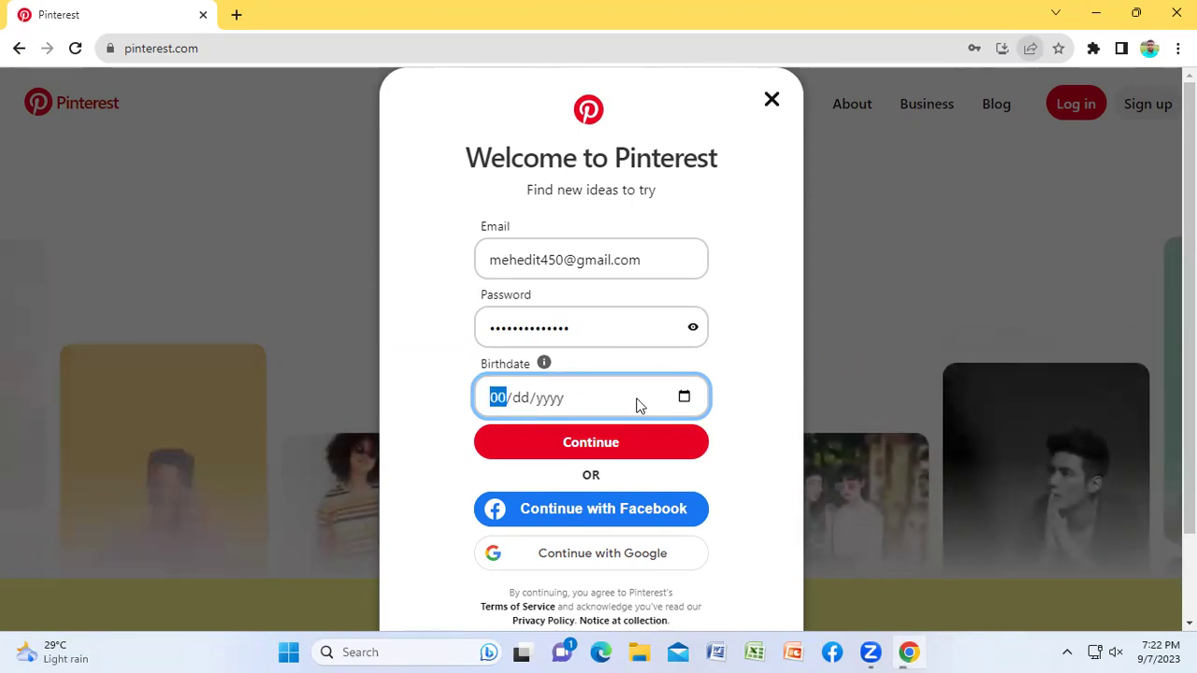
text(1)
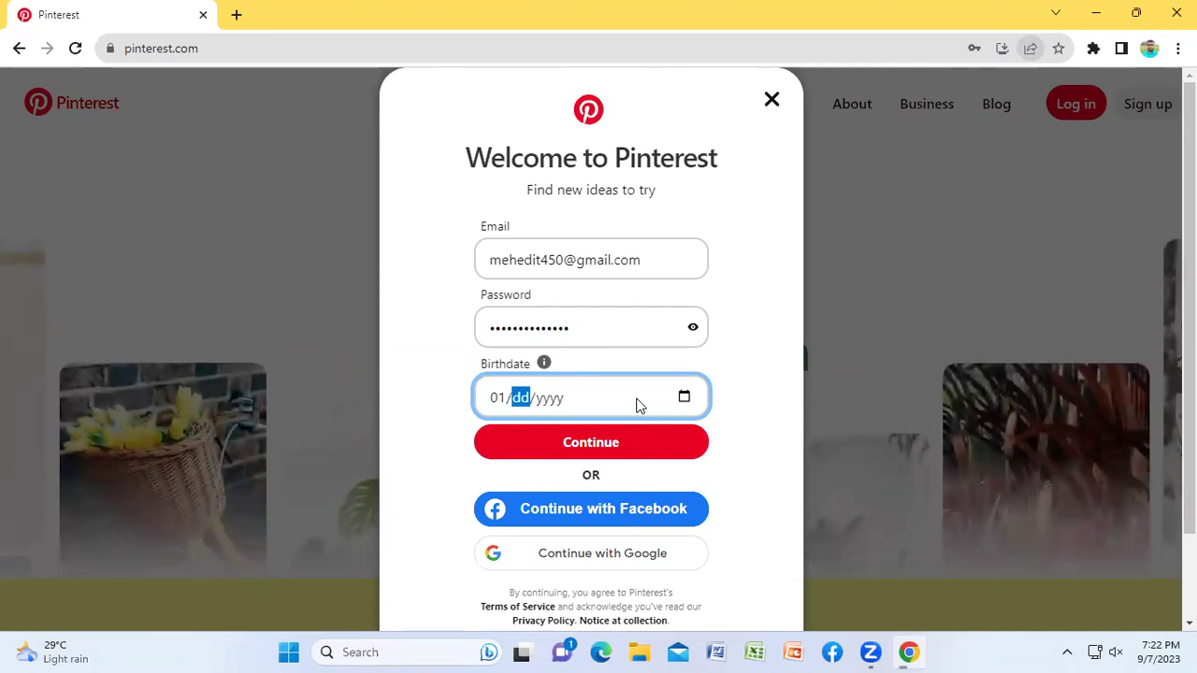
key(shift+Tab)
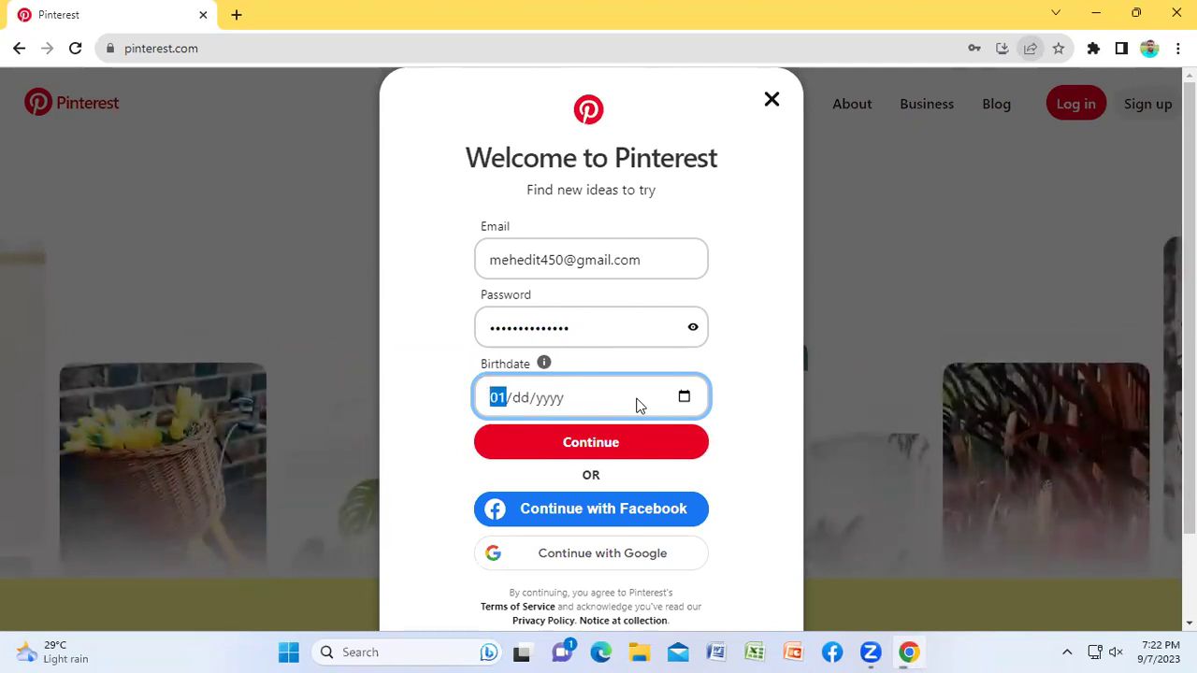
text(6/21)
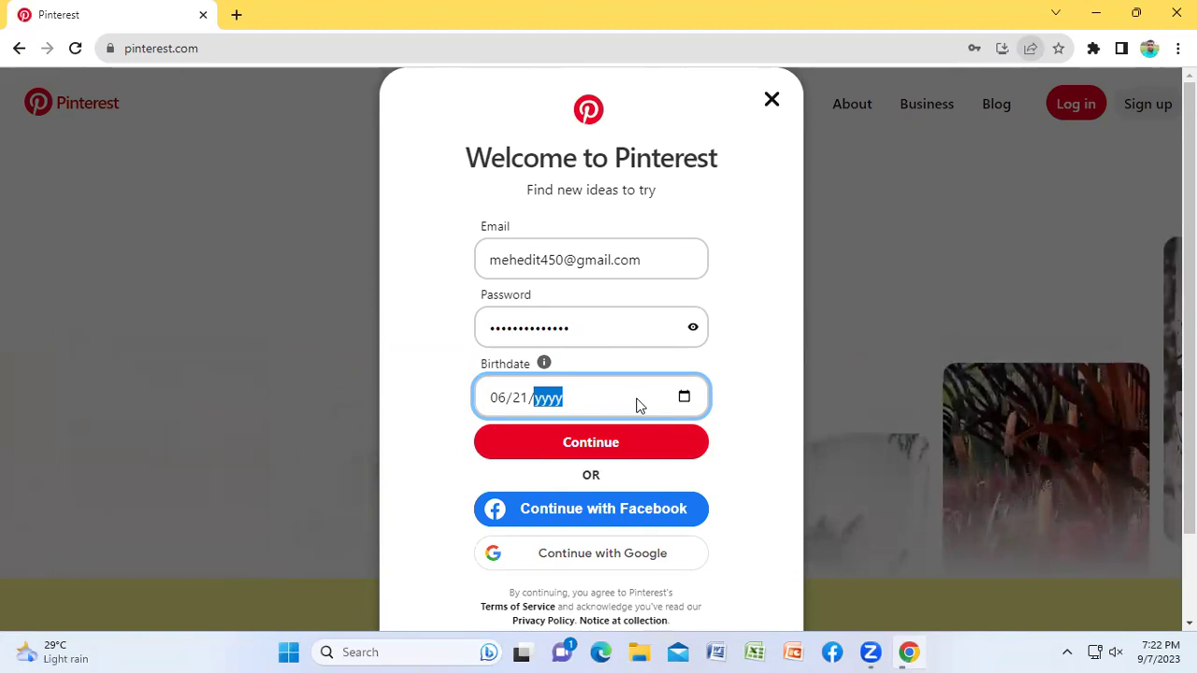
text(2)
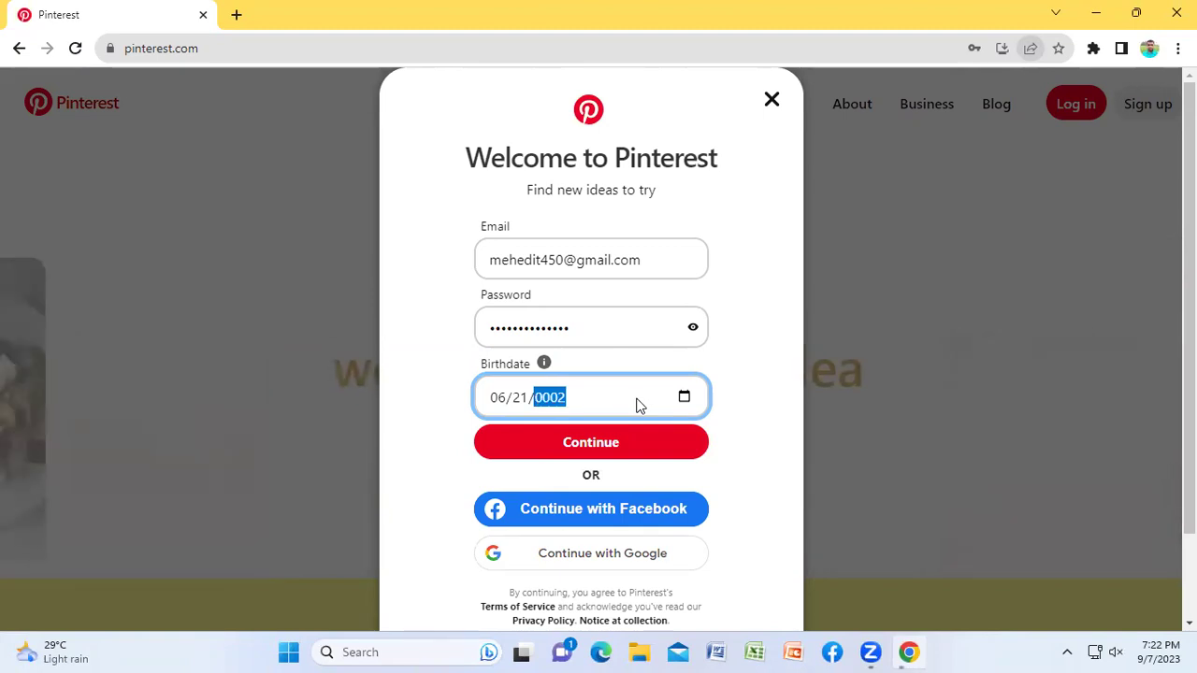
text(023)
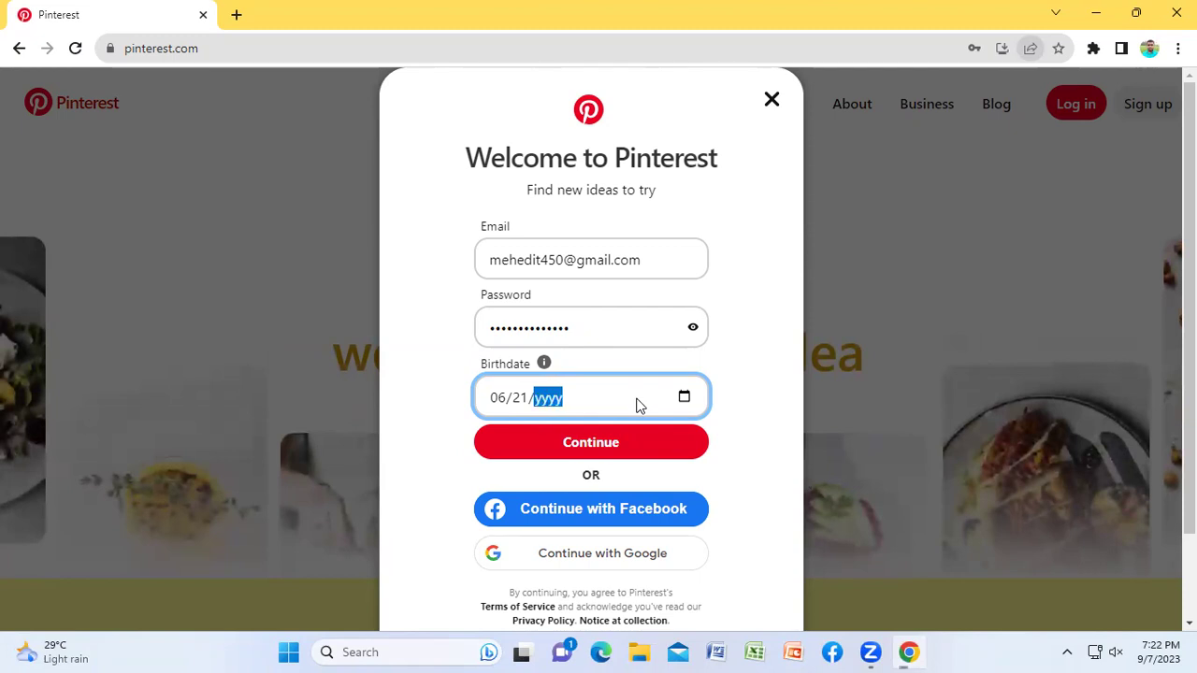
text(202)
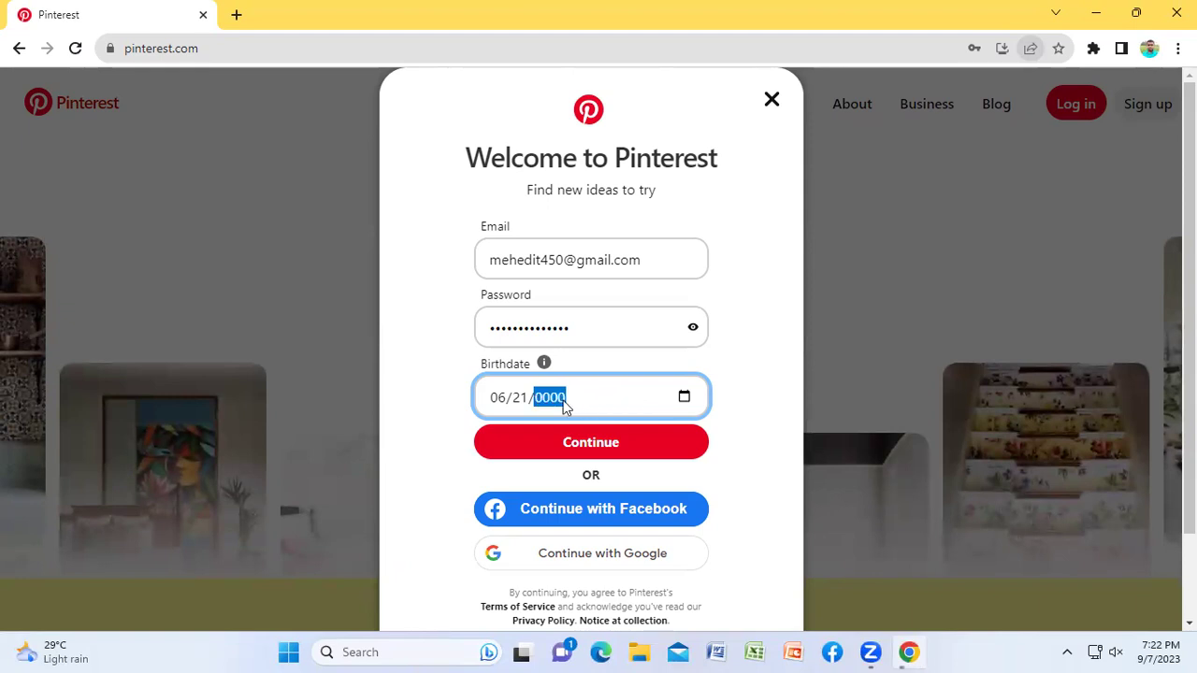
text(3)
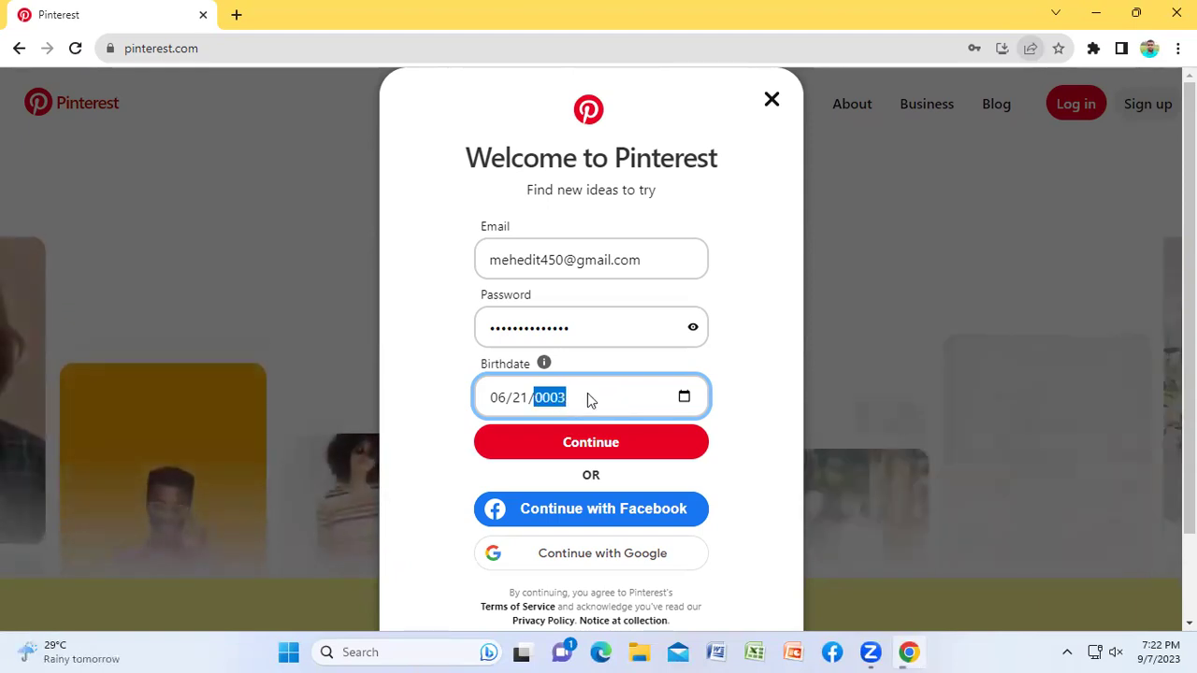
Step: Try to set the birth year through the calendar picker and by typing
click(685, 397)
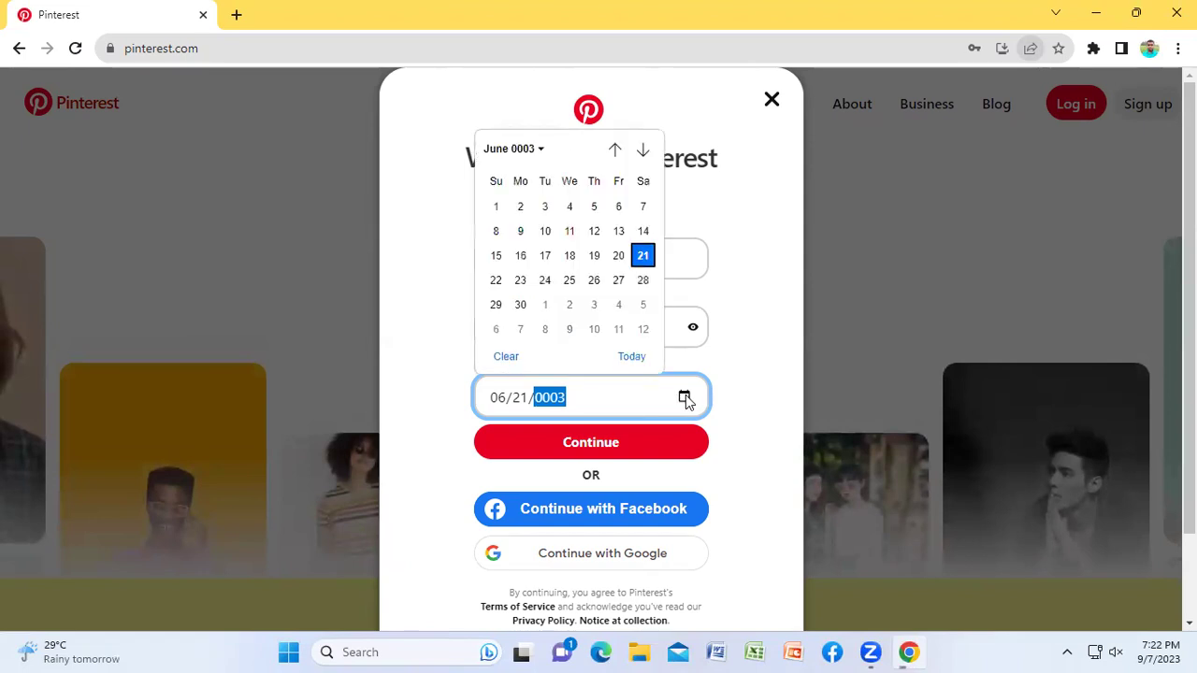
click(529, 148)
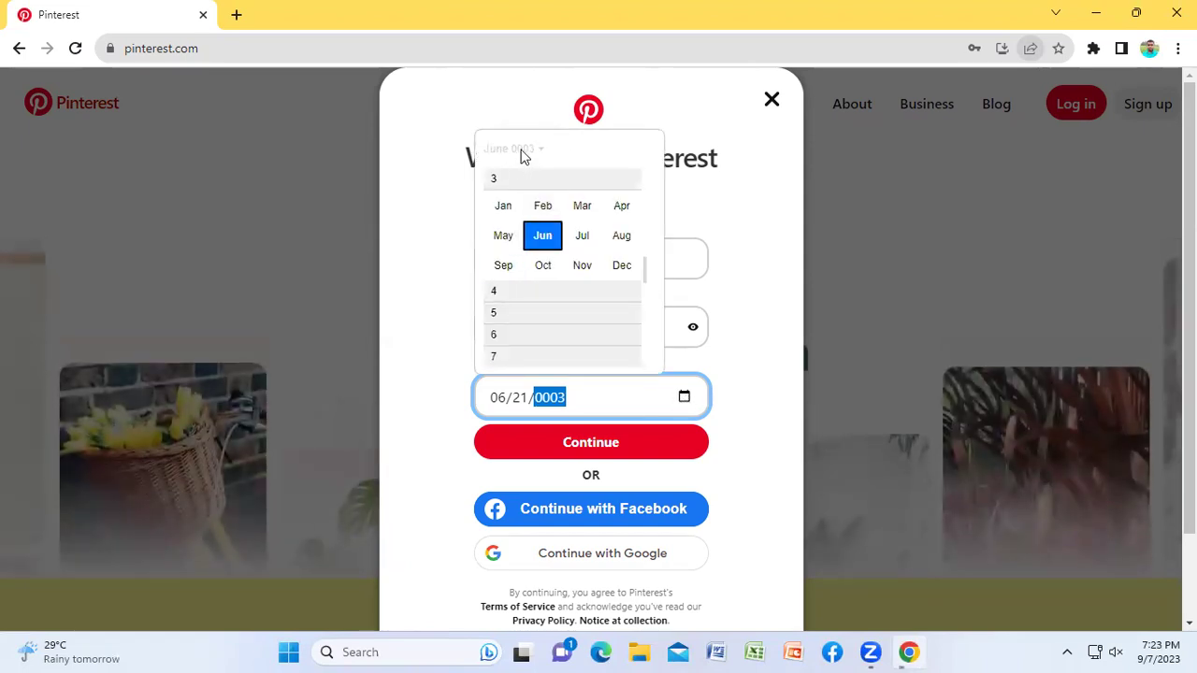
click(521, 152)
click(535, 151)
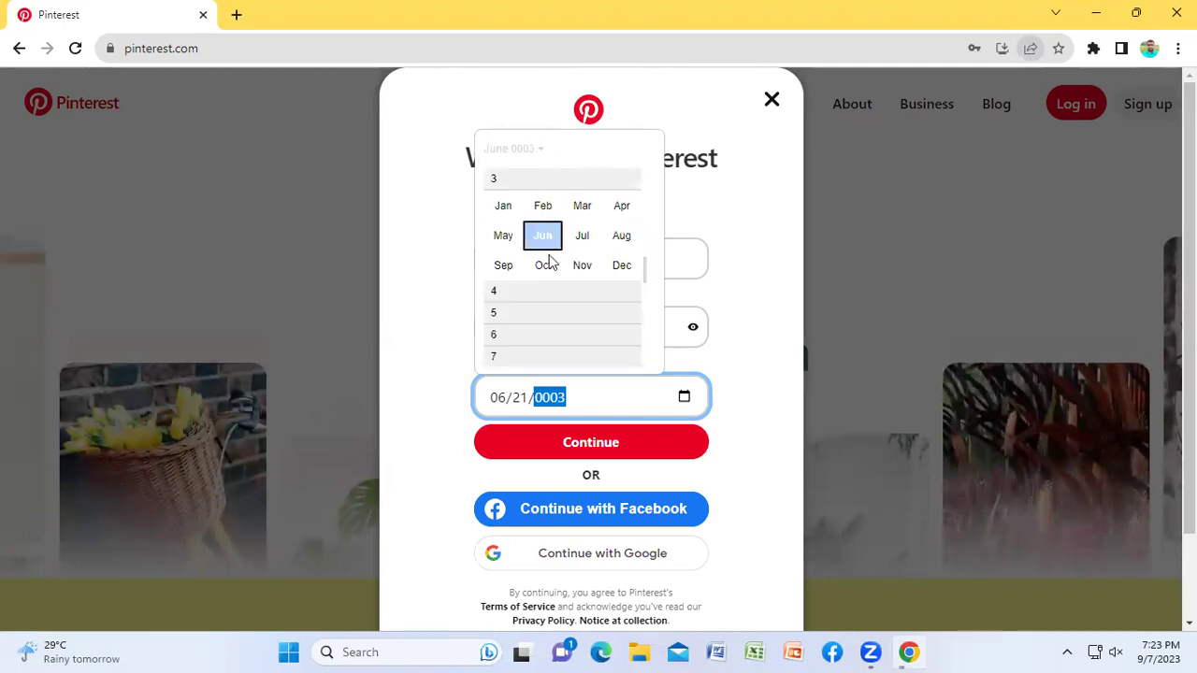
click(564, 406)
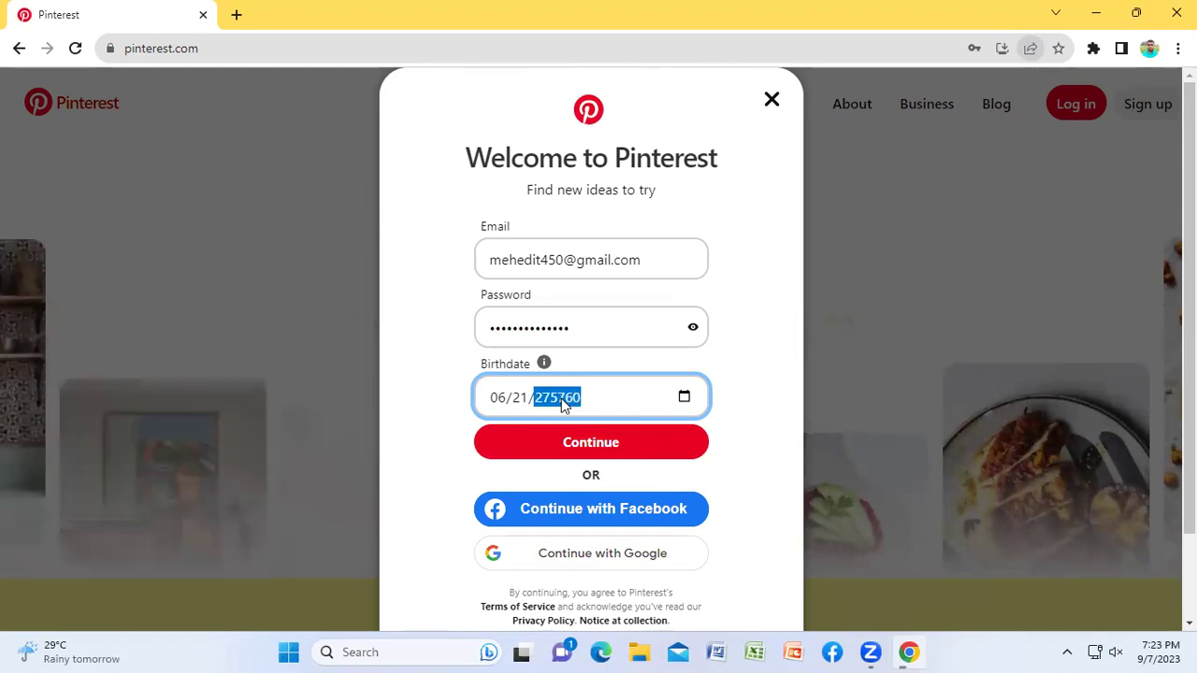
text(8)
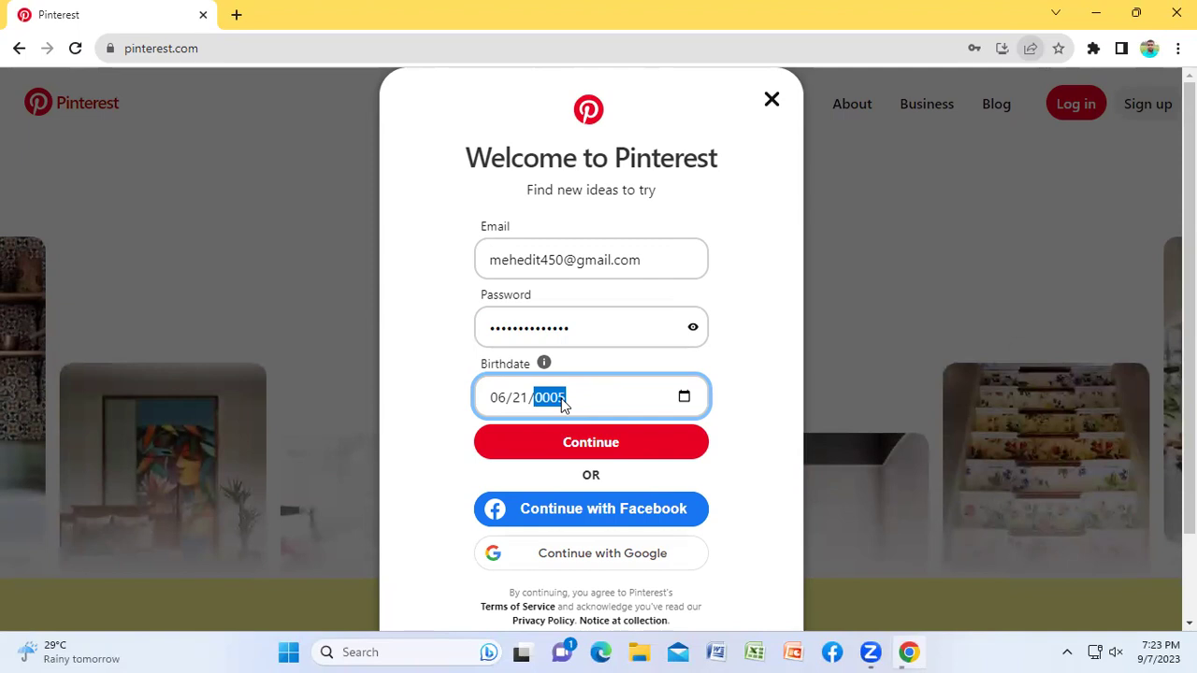
Step: Clear the wrong birth year and enter 2003 in the Birthdate year part
click(522, 398)
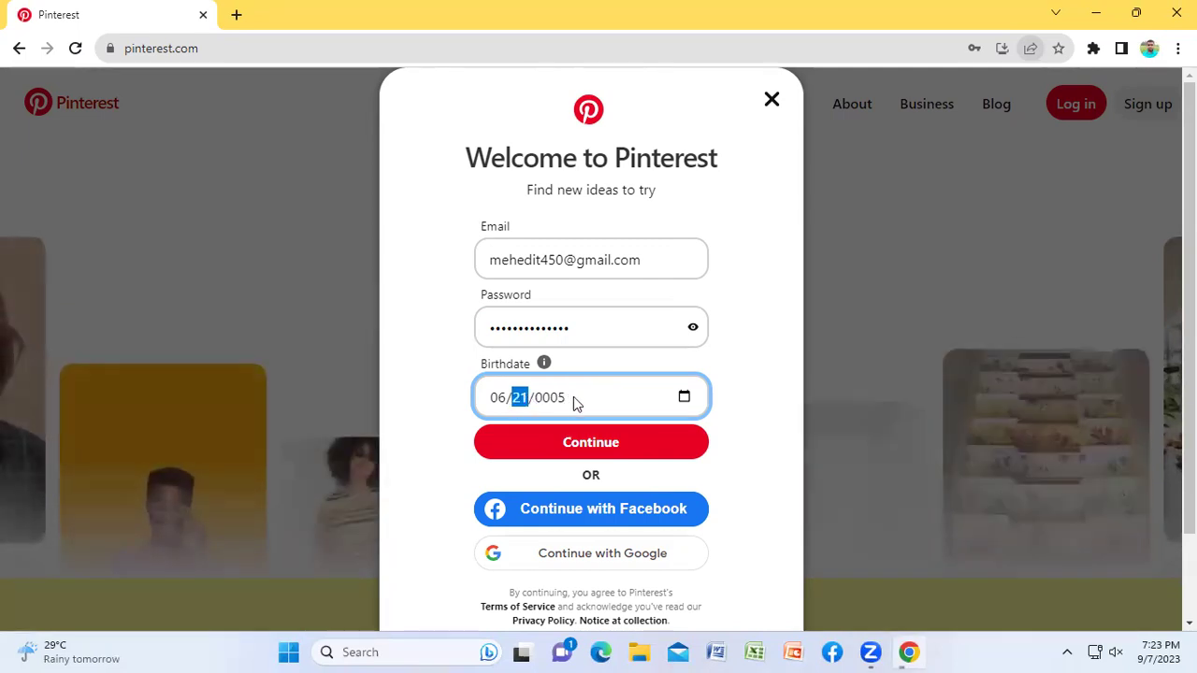
click(554, 397)
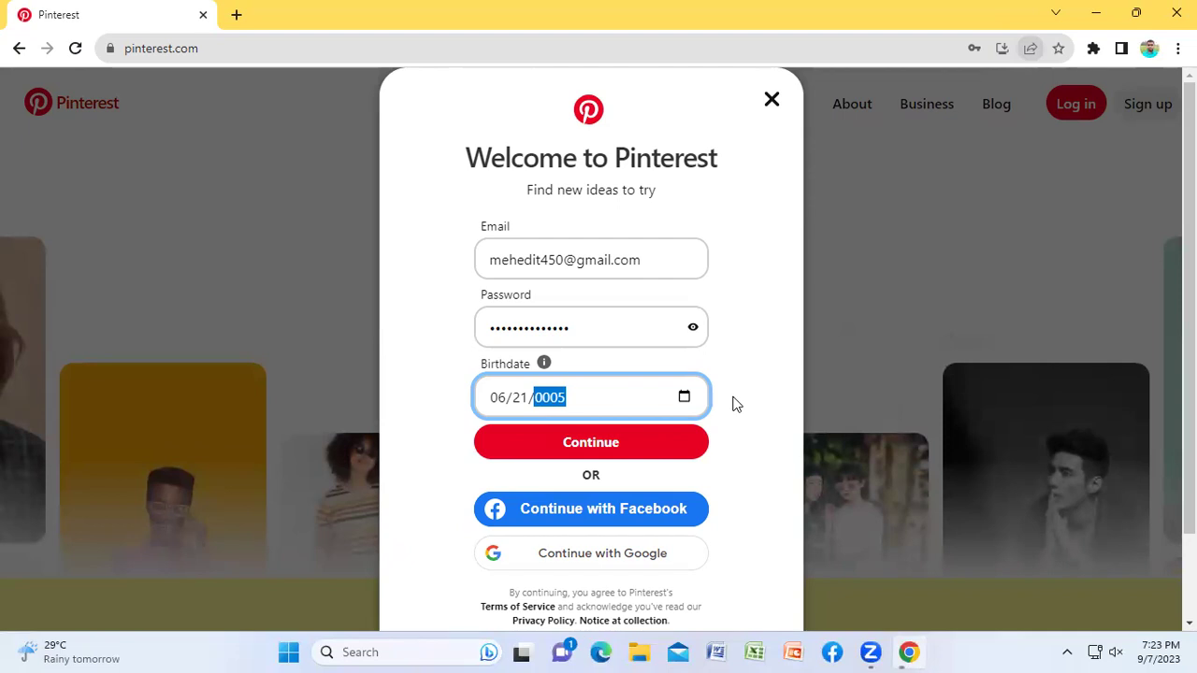
key(BackSpace)
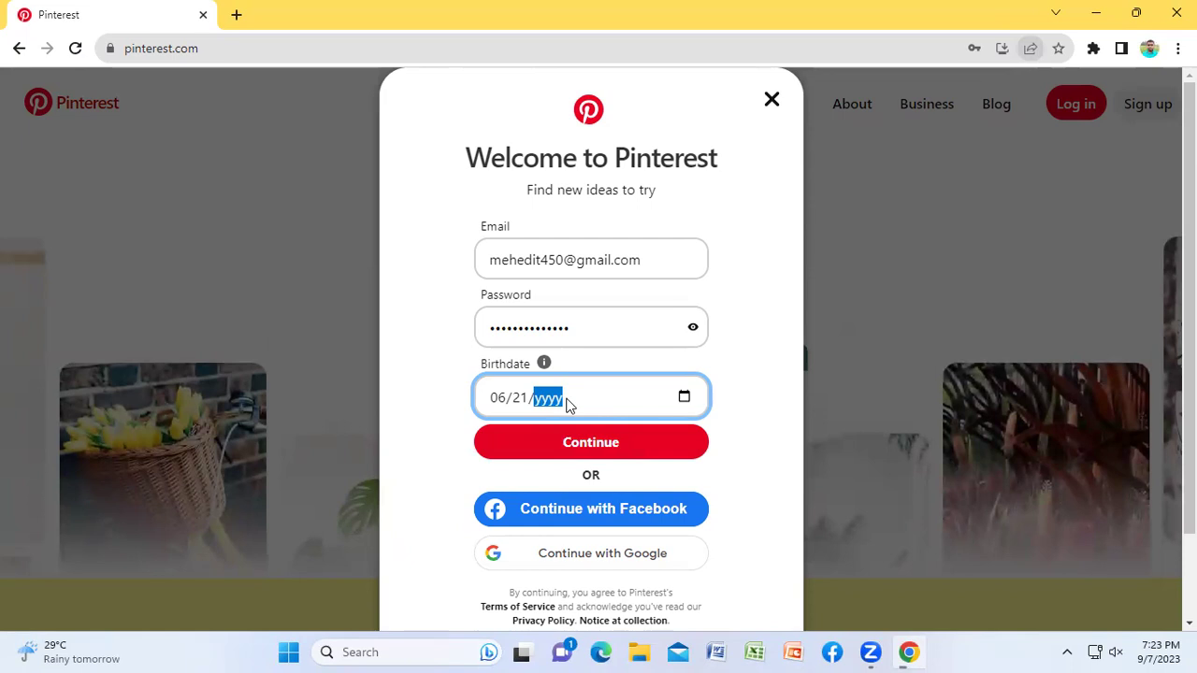
click(525, 399)
click(548, 398)
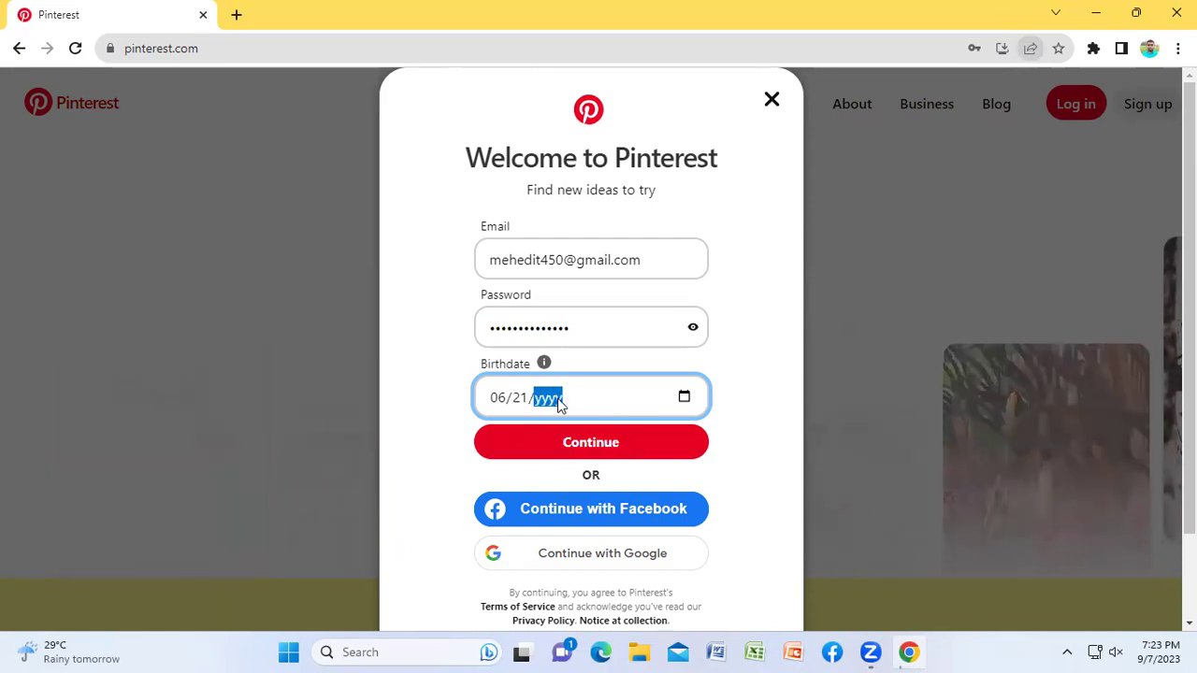
text(2)
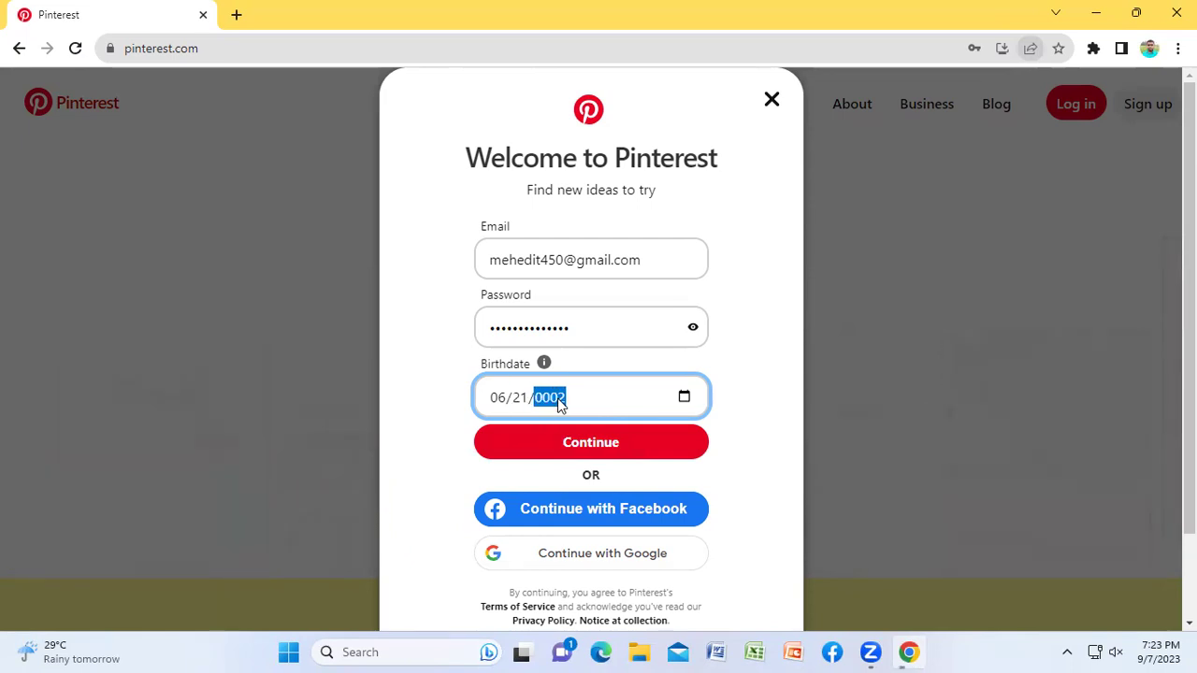
text(00)
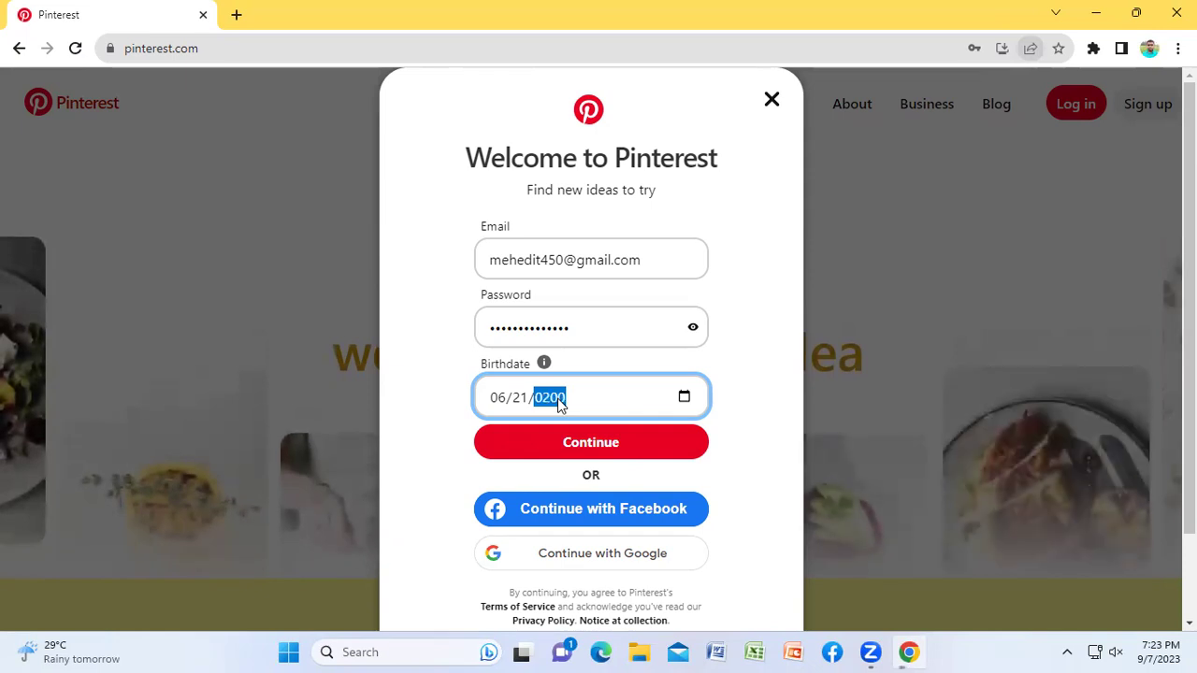
text(00)
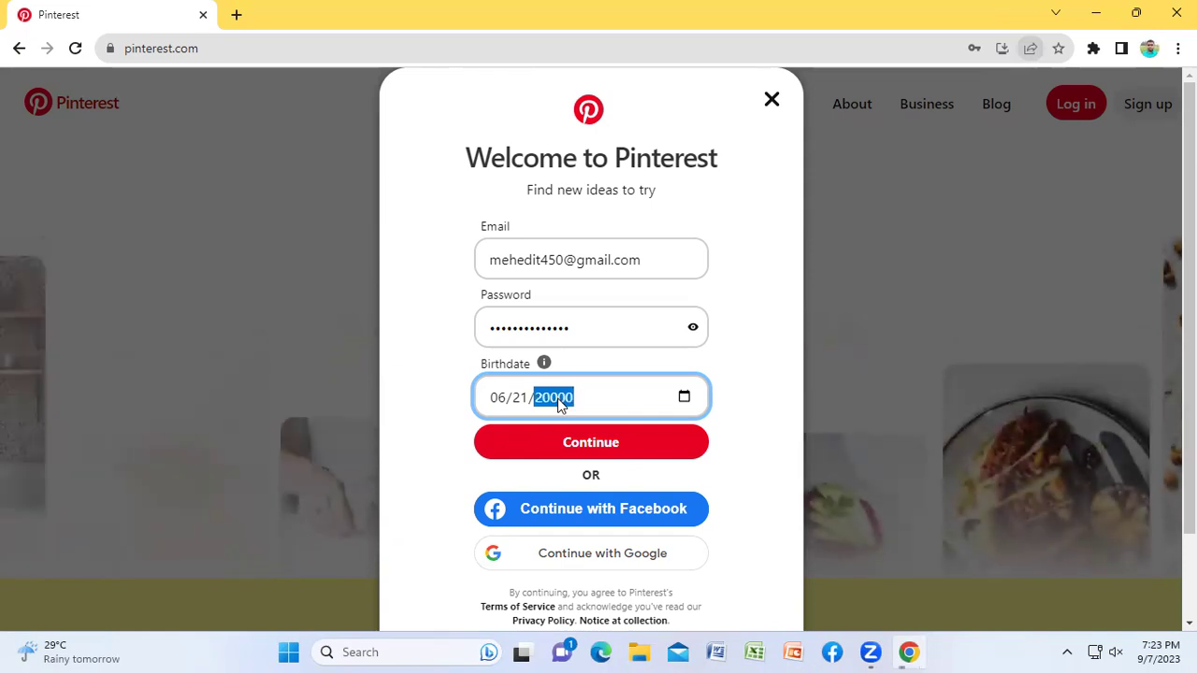
key(BackSpace)
text(20)
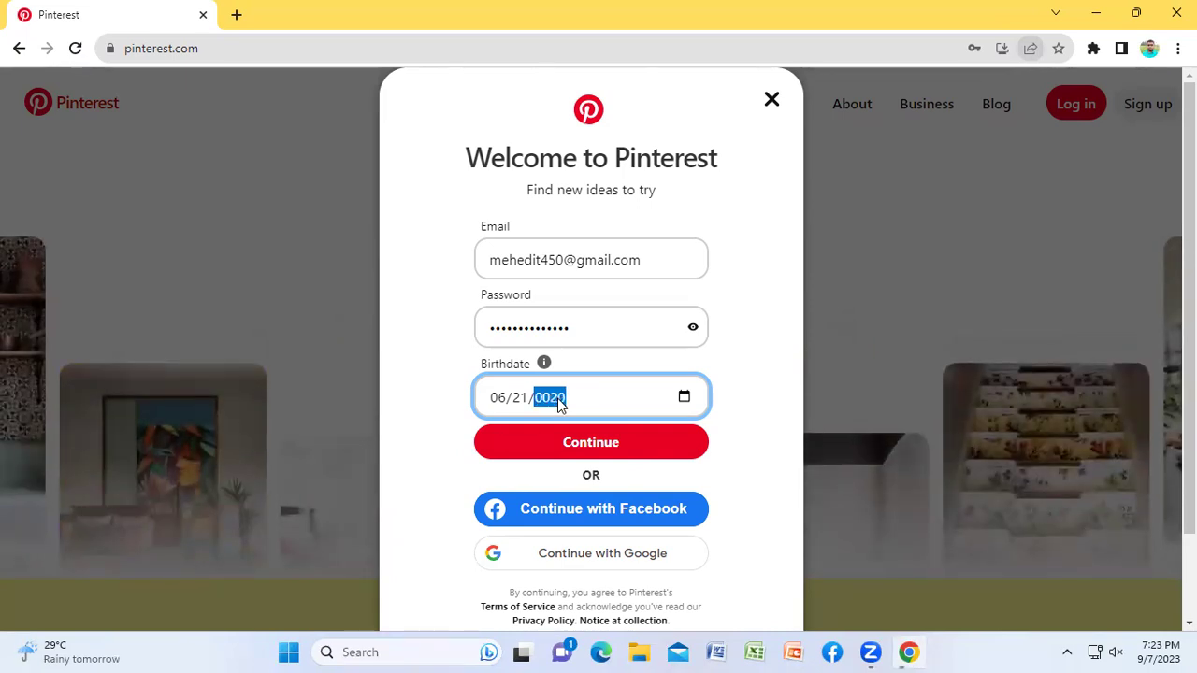
text(03)
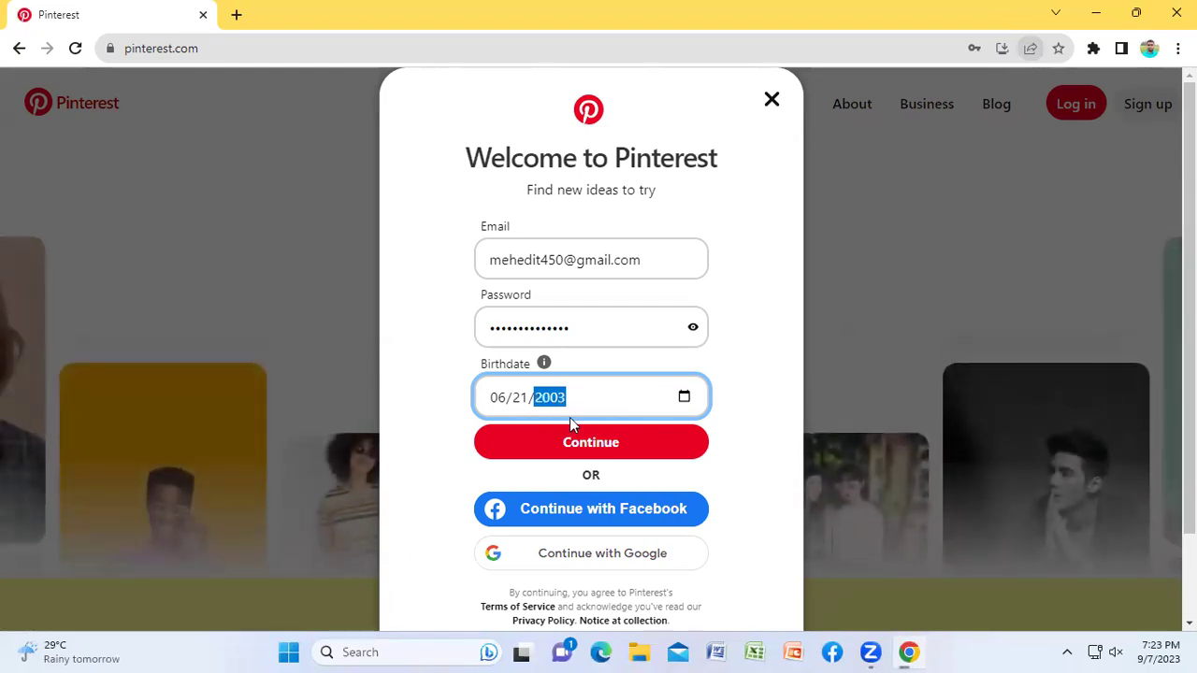
click(761, 423)
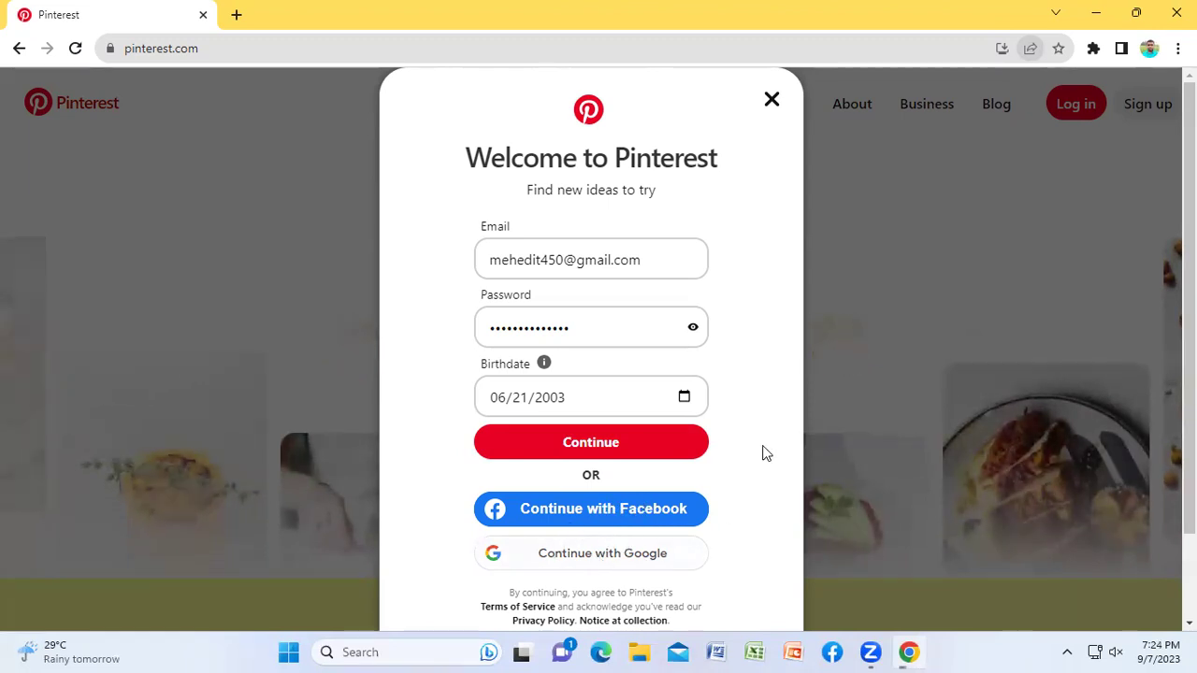
Step: Submit the sign-up form with Continue and start the onboarding questions
click(549, 441)
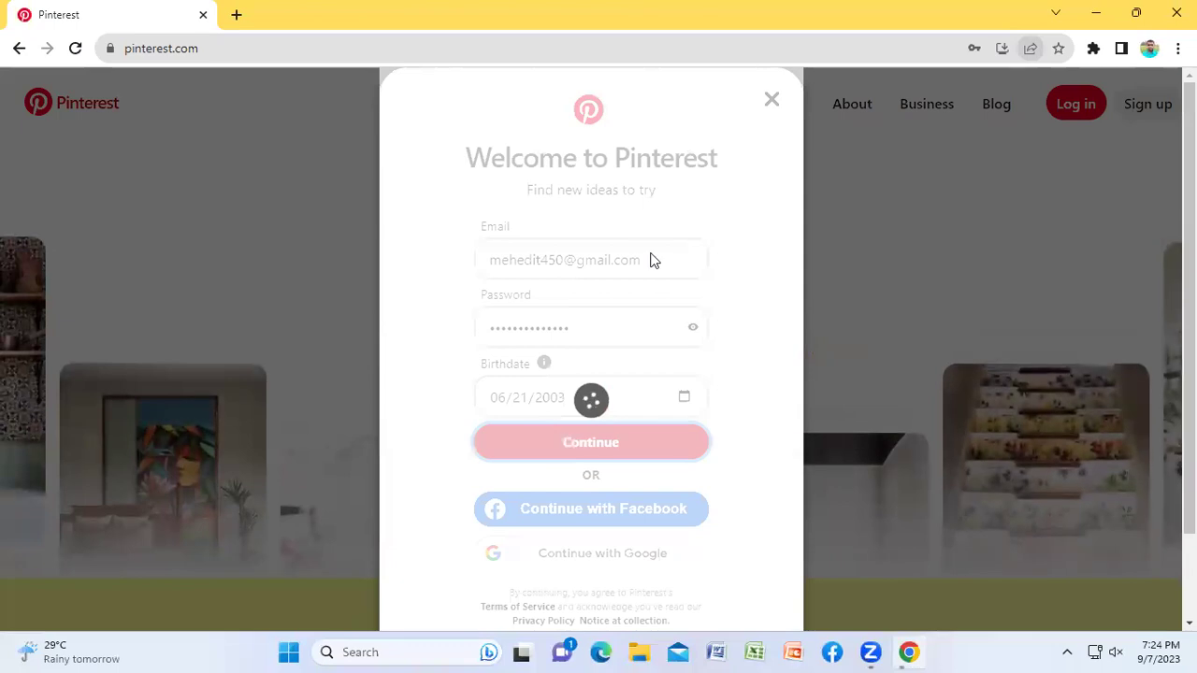
click(513, 312)
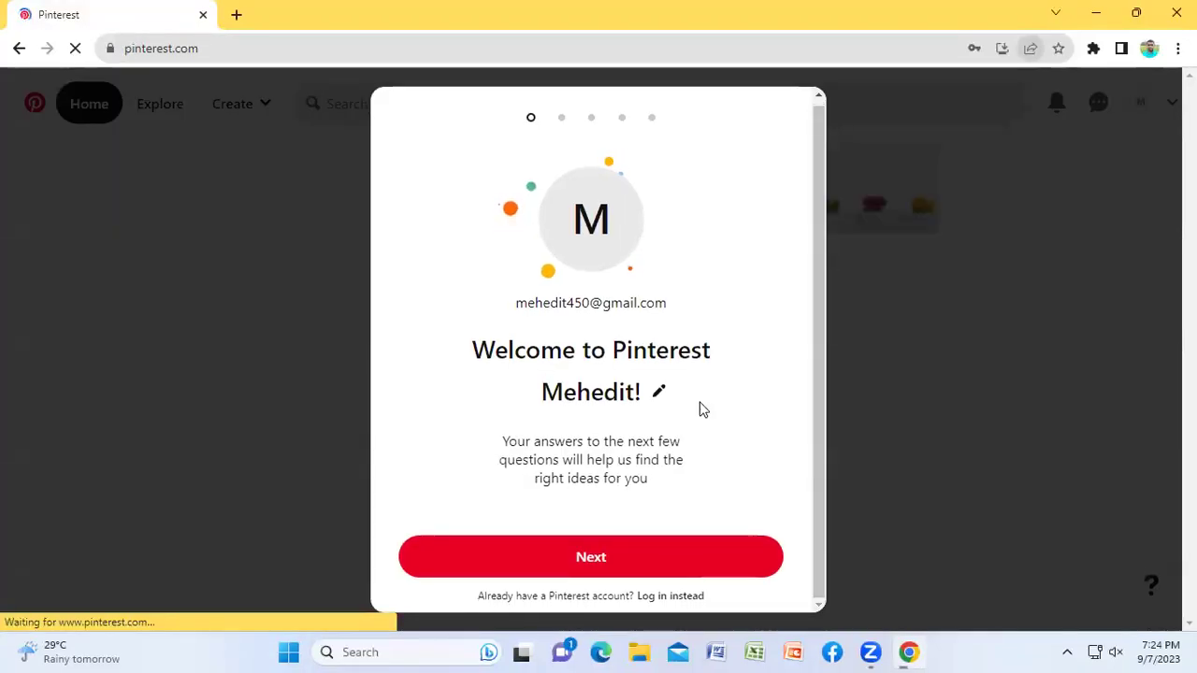
click(622, 556)
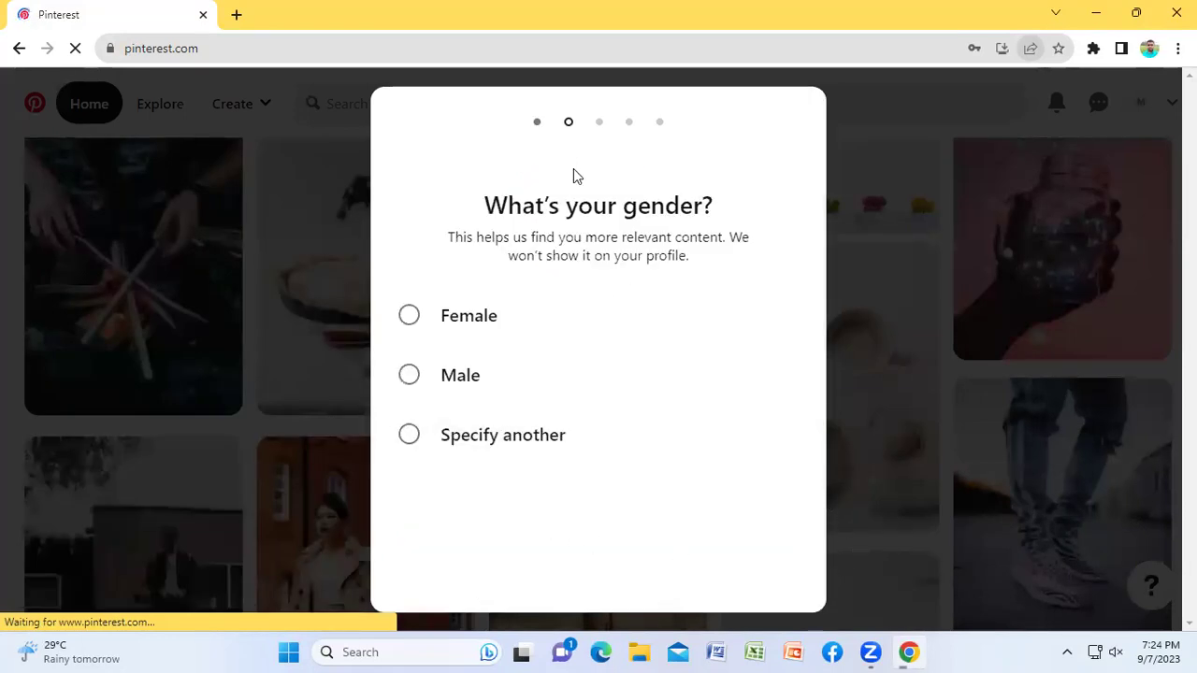
Step: Answer the gender question as Male and select Bangladesh as the country
click(408, 375)
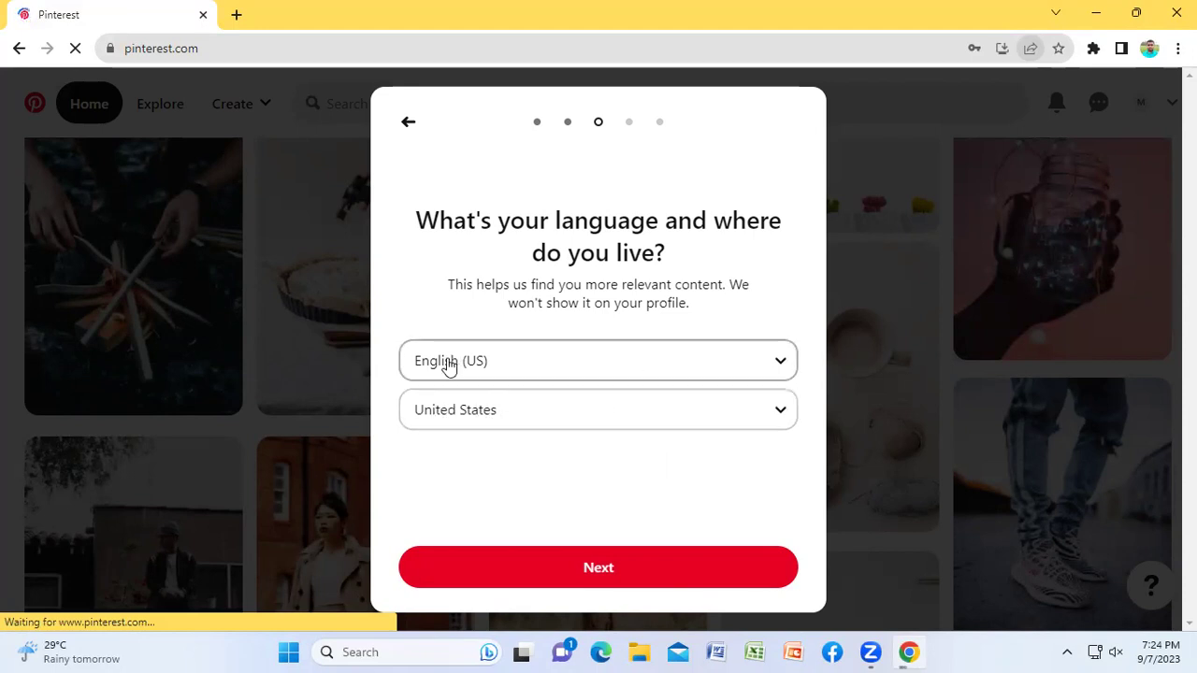
click(490, 419)
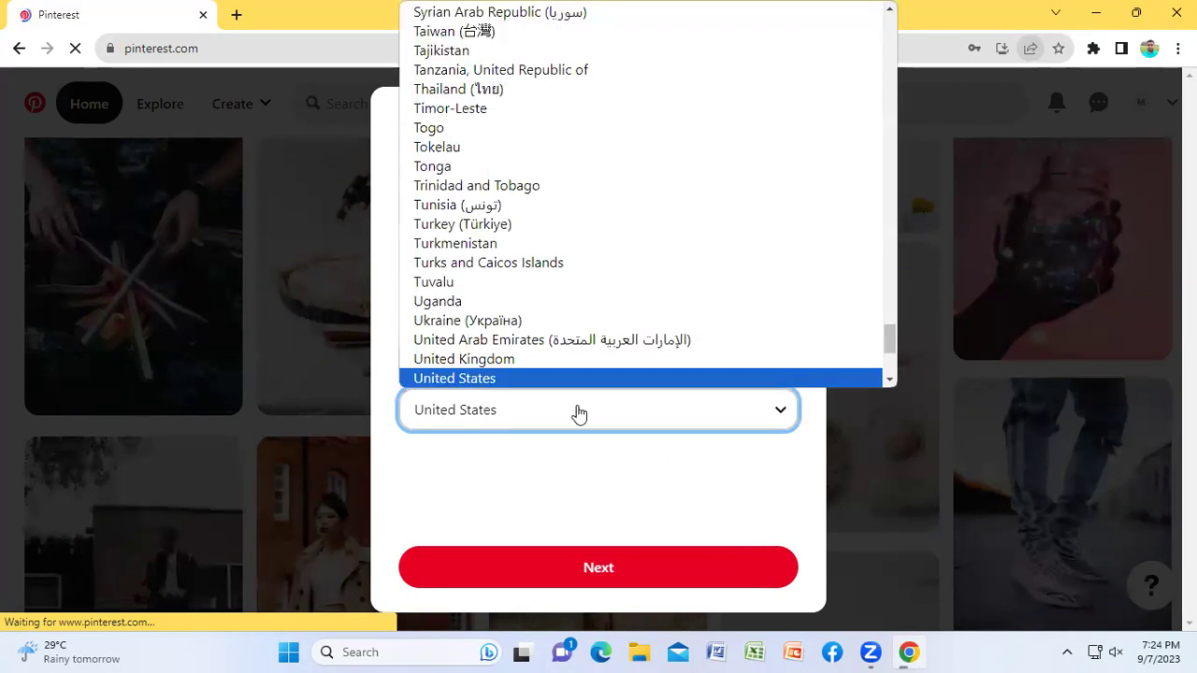
key(b)
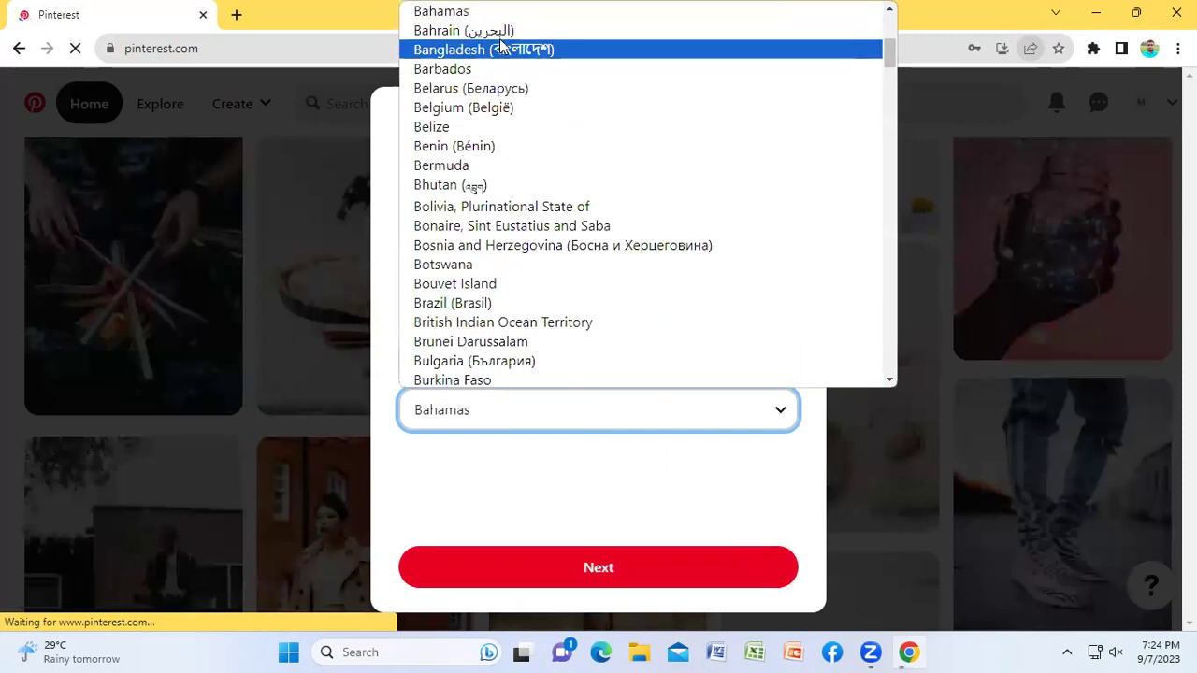
click(503, 52)
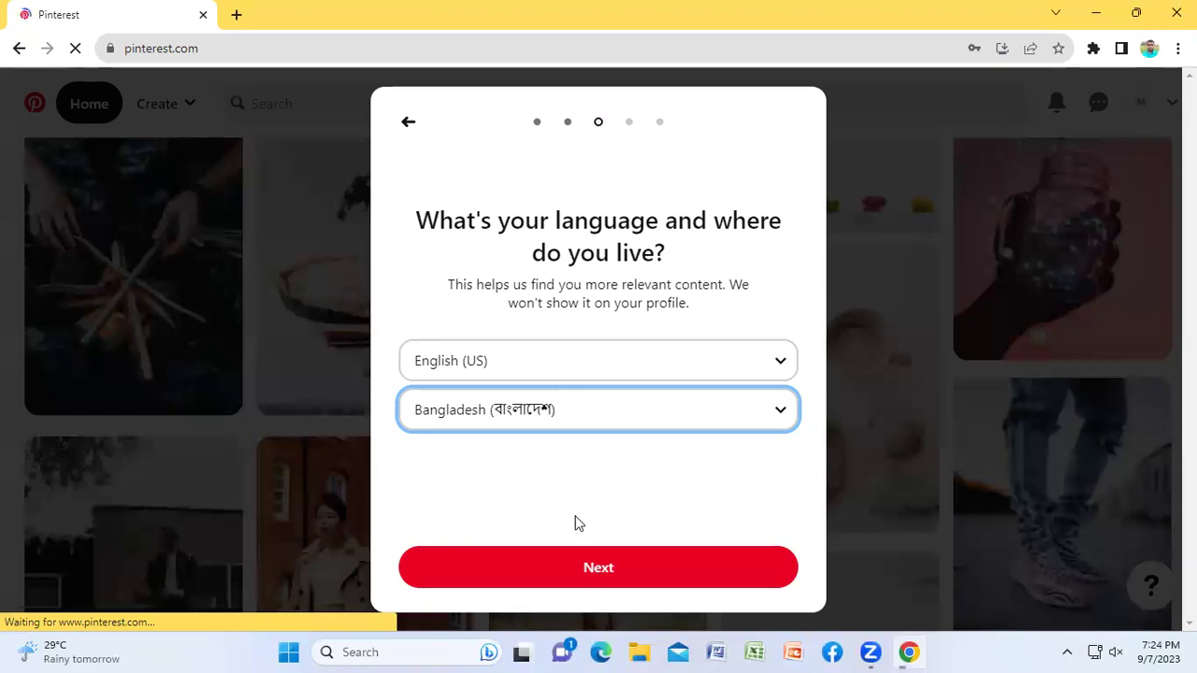
click(589, 569)
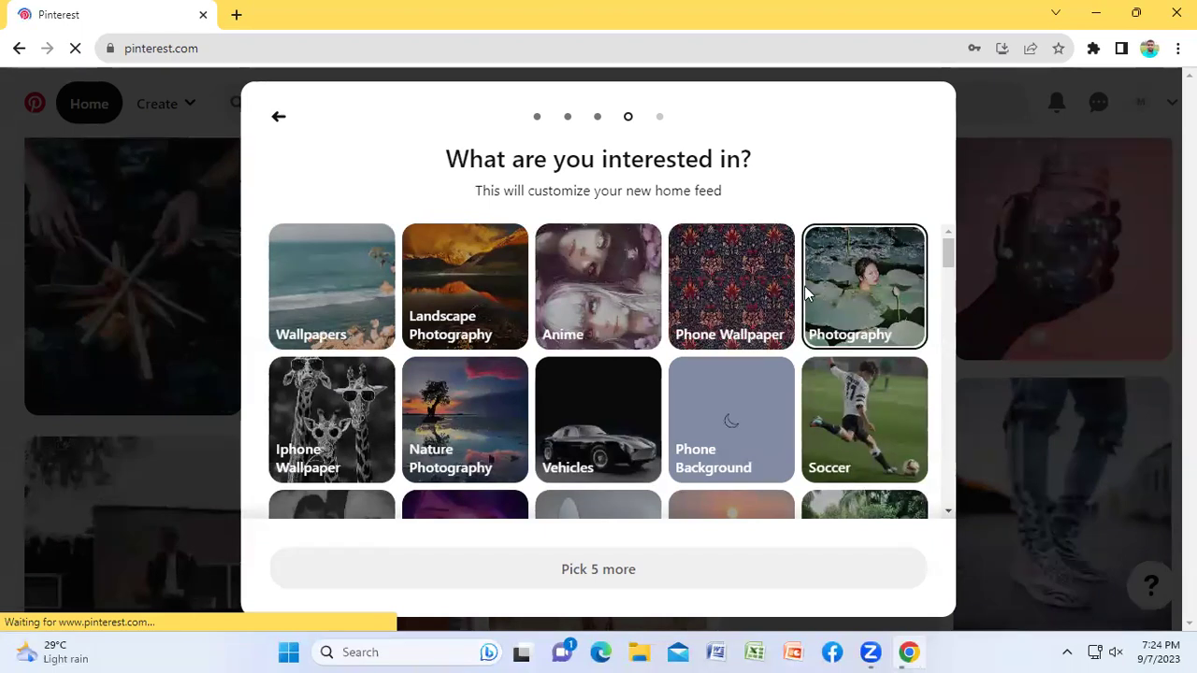
Step: Let Chrome save the login password for Pinterest
scroll(558, 315, down, 2)
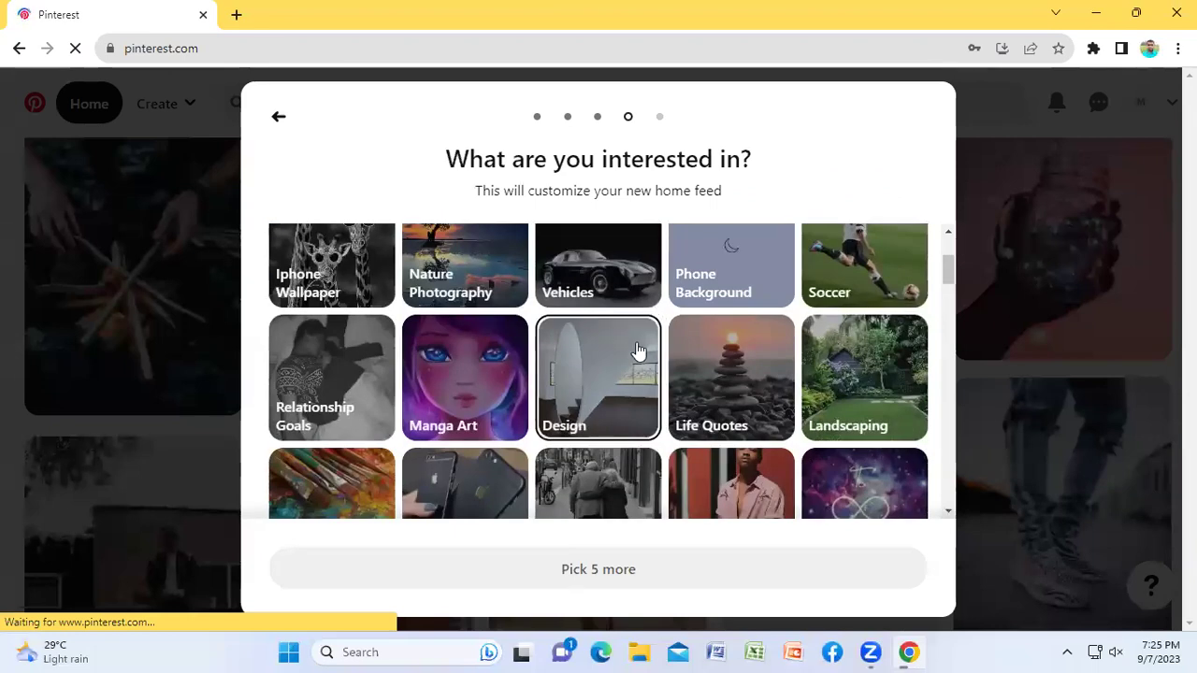
scroll(709, 344, up, 1)
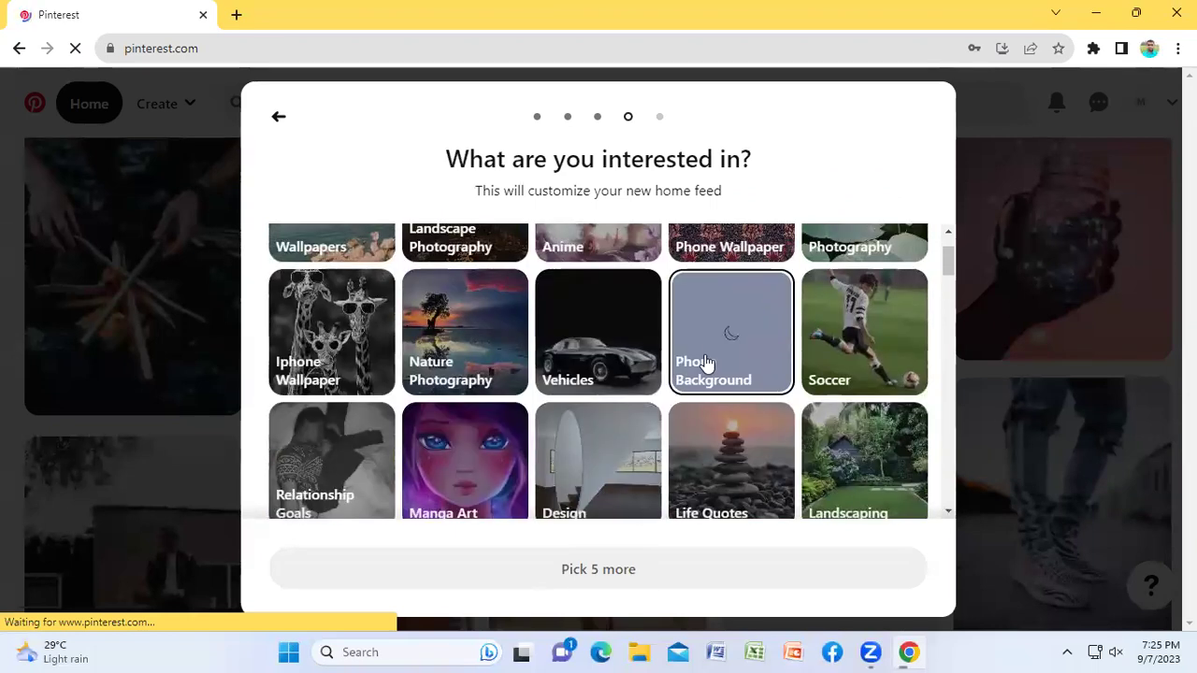
scroll(702, 364, up, 1)
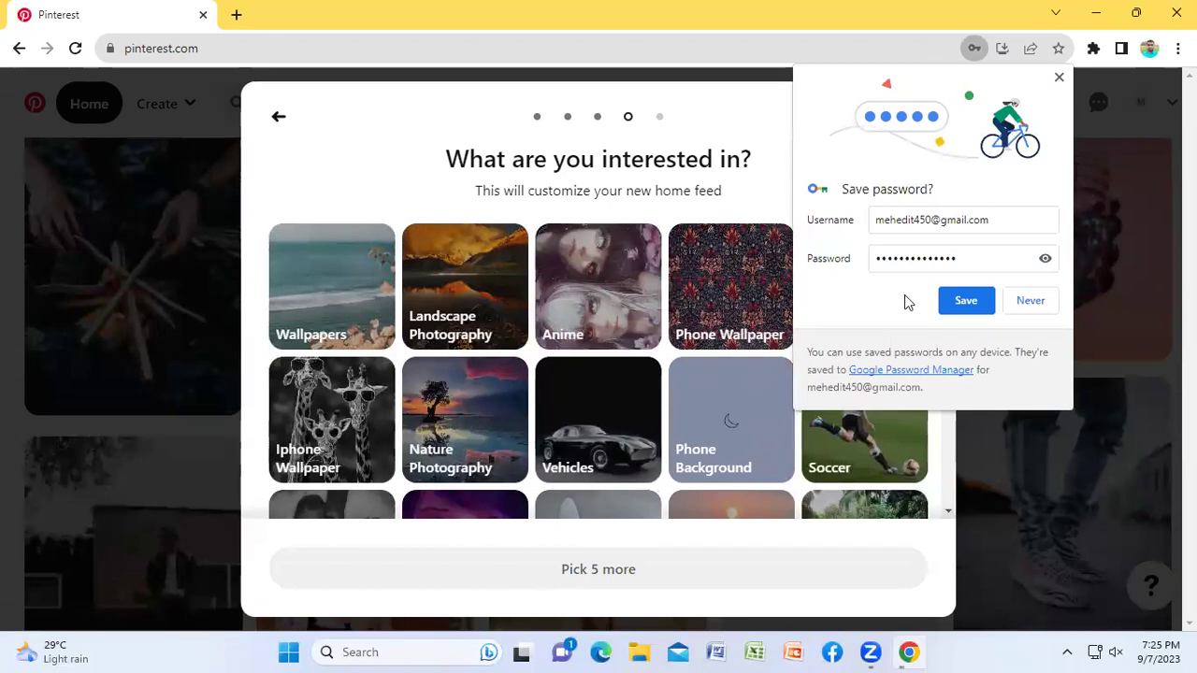
click(963, 301)
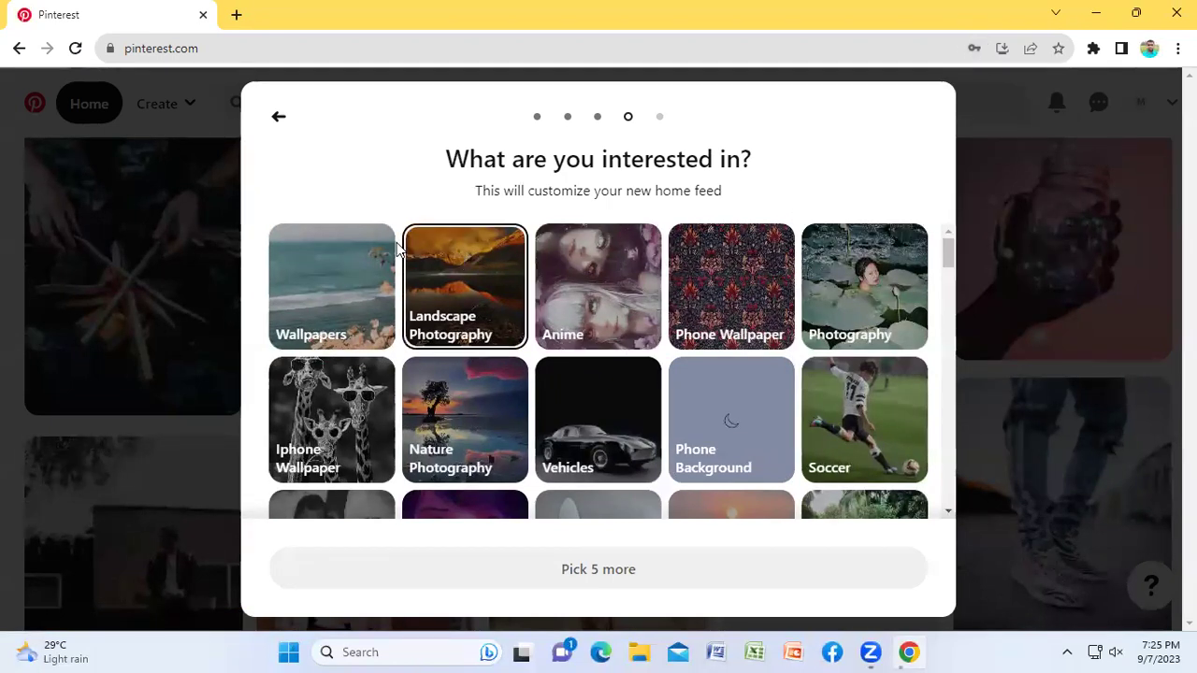
Step: Pick Sports, Home Decor, Quotes, Garden Design and one more interest
scroll(710, 299, down, 2)
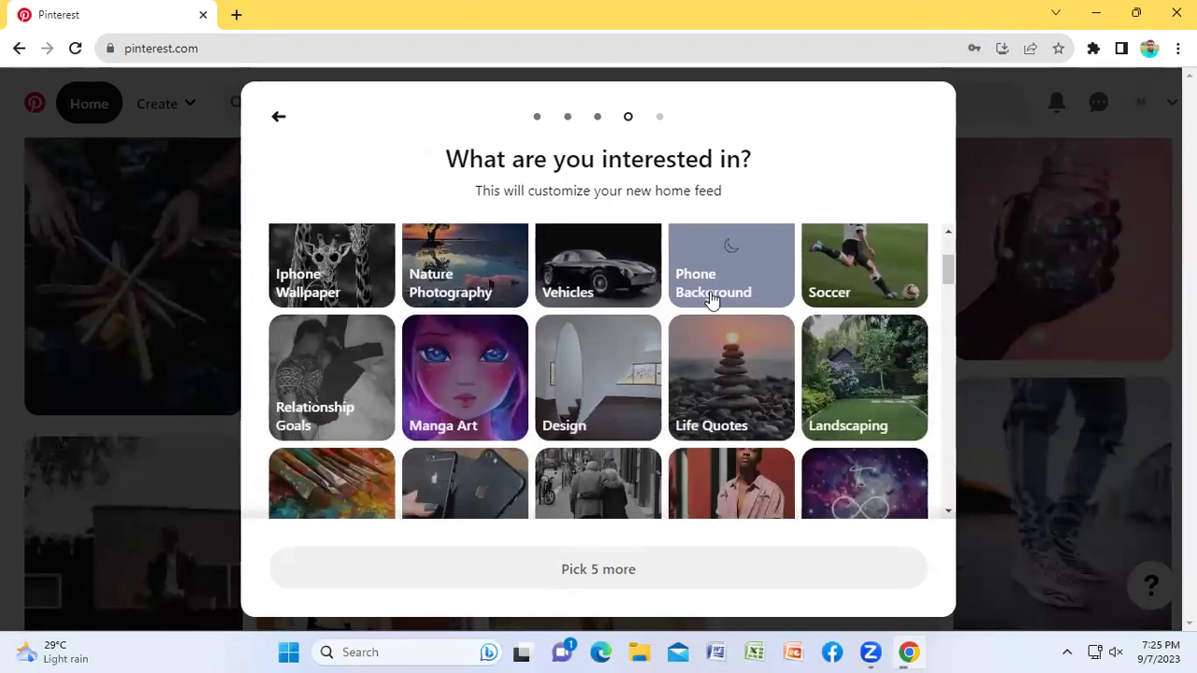
scroll(708, 298, down, 2)
scroll(706, 298, down, 2)
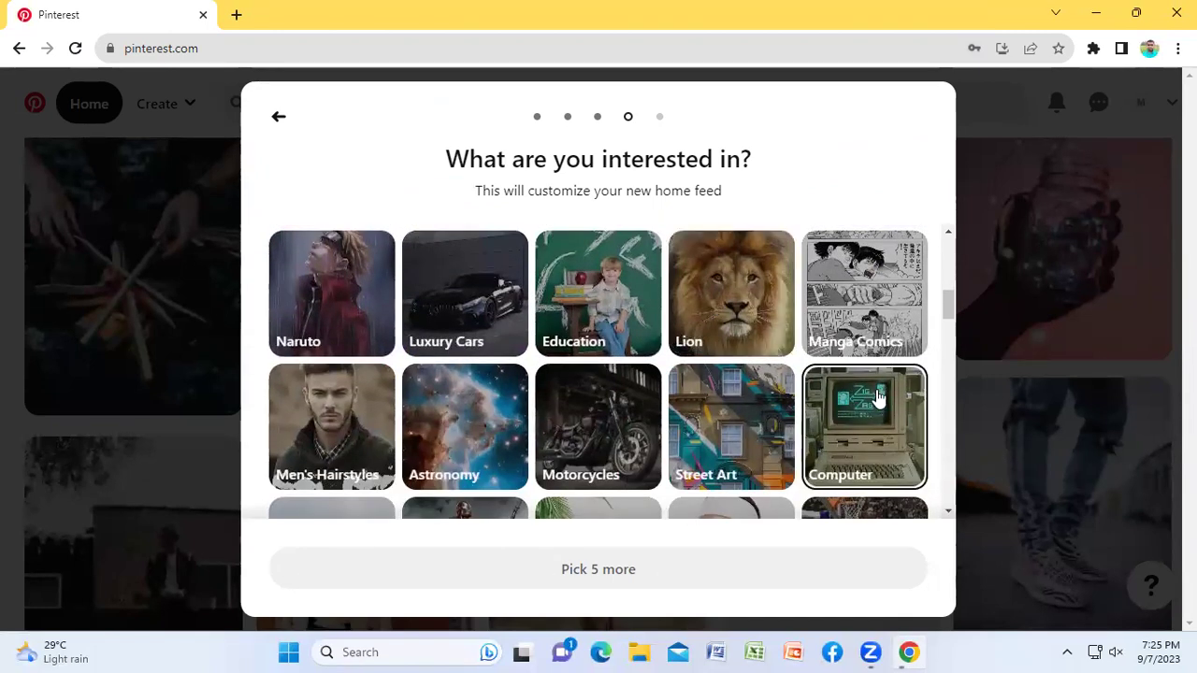
scroll(748, 372, down, 2)
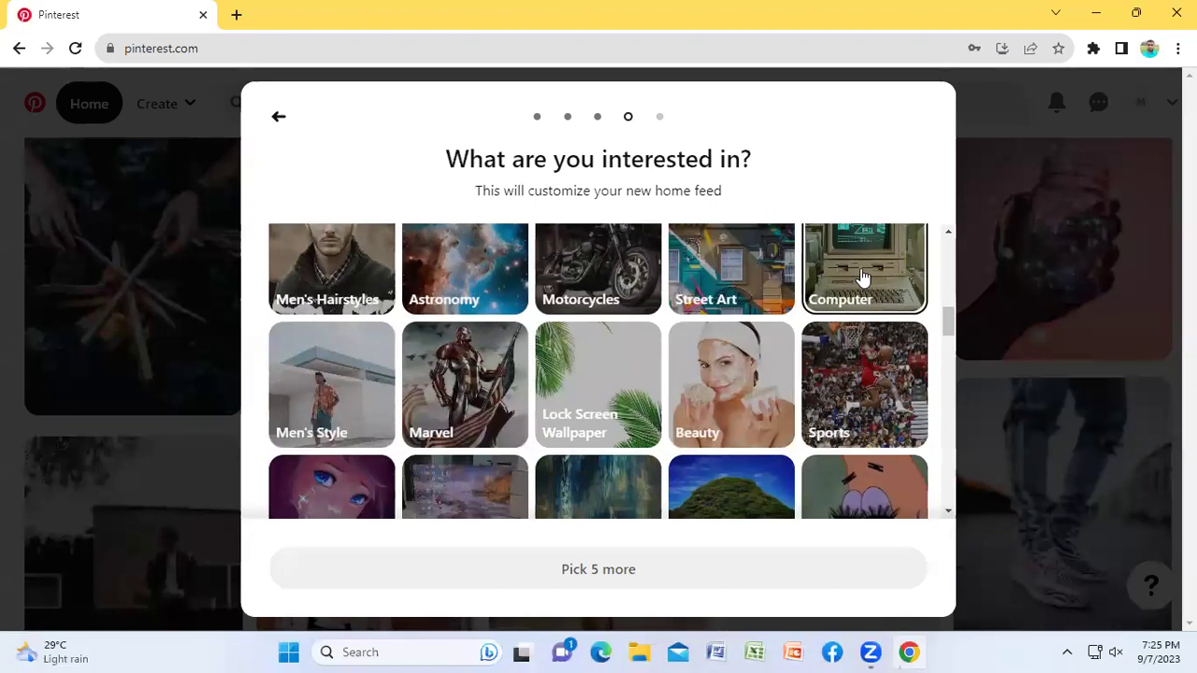
click(846, 388)
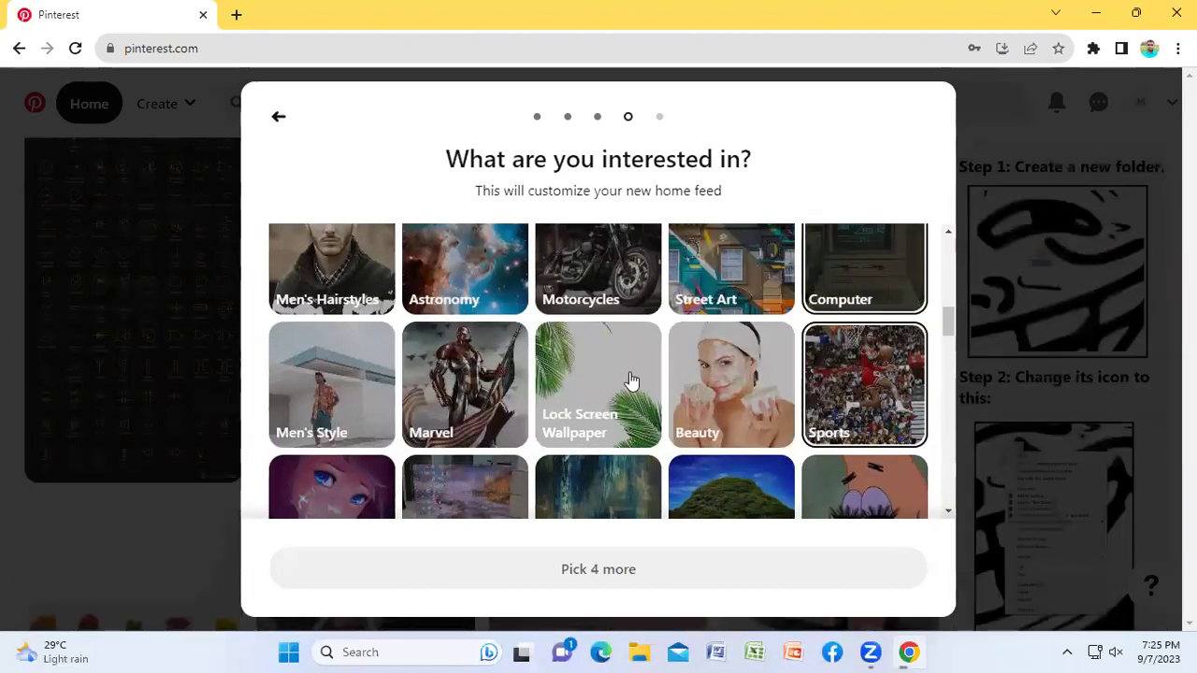
scroll(570, 390, down, 2)
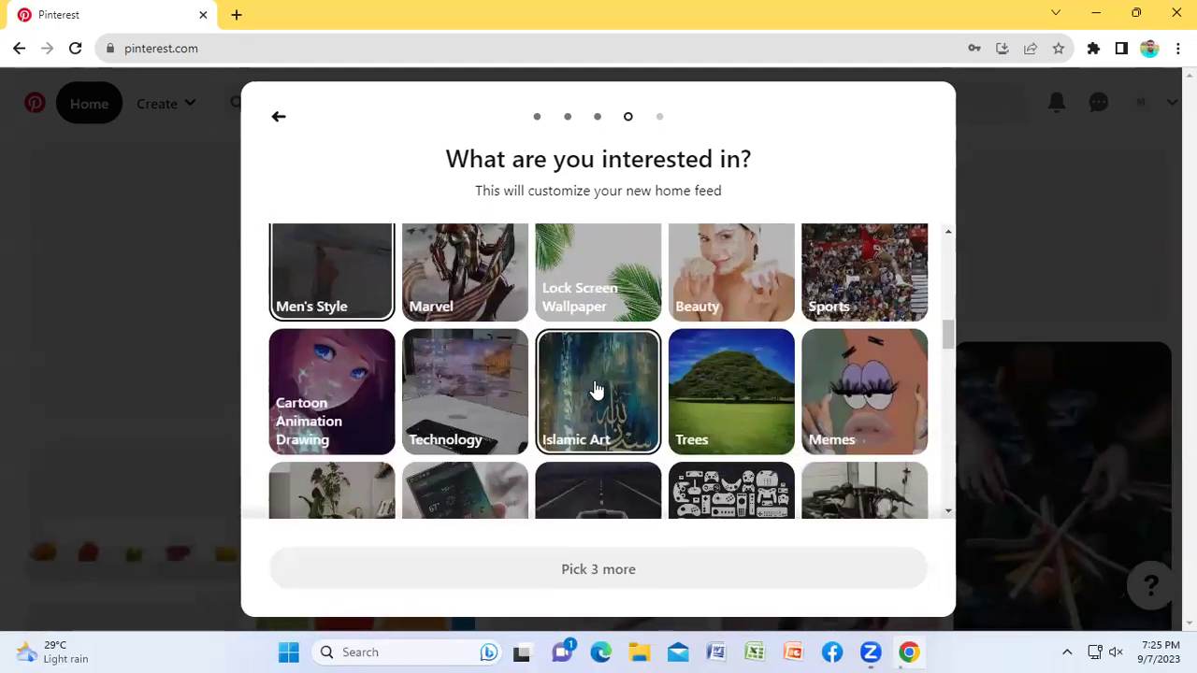
scroll(758, 342, down, 1)
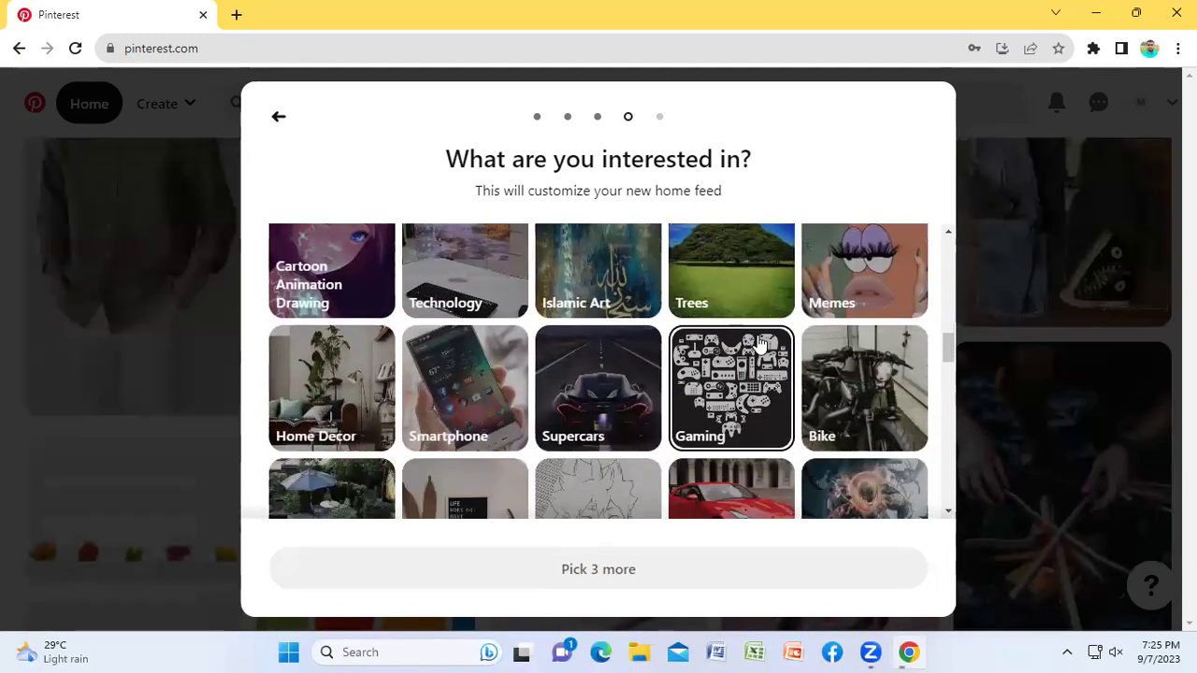
click(324, 401)
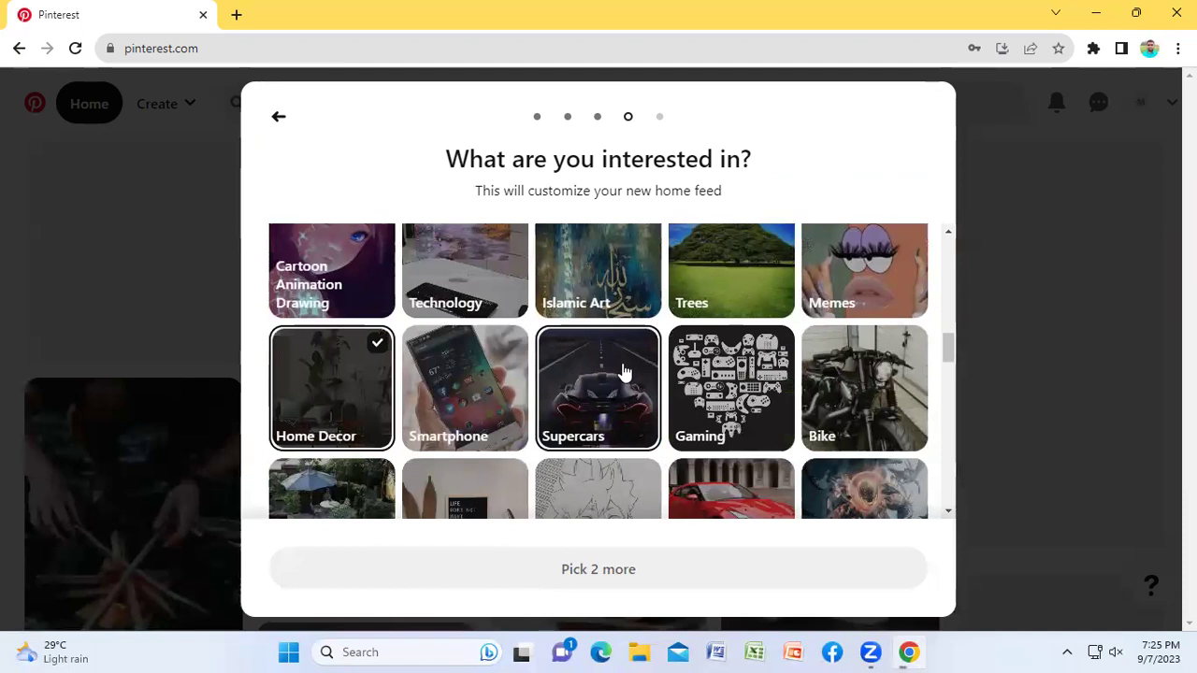
scroll(625, 374, down, 1)
click(455, 358)
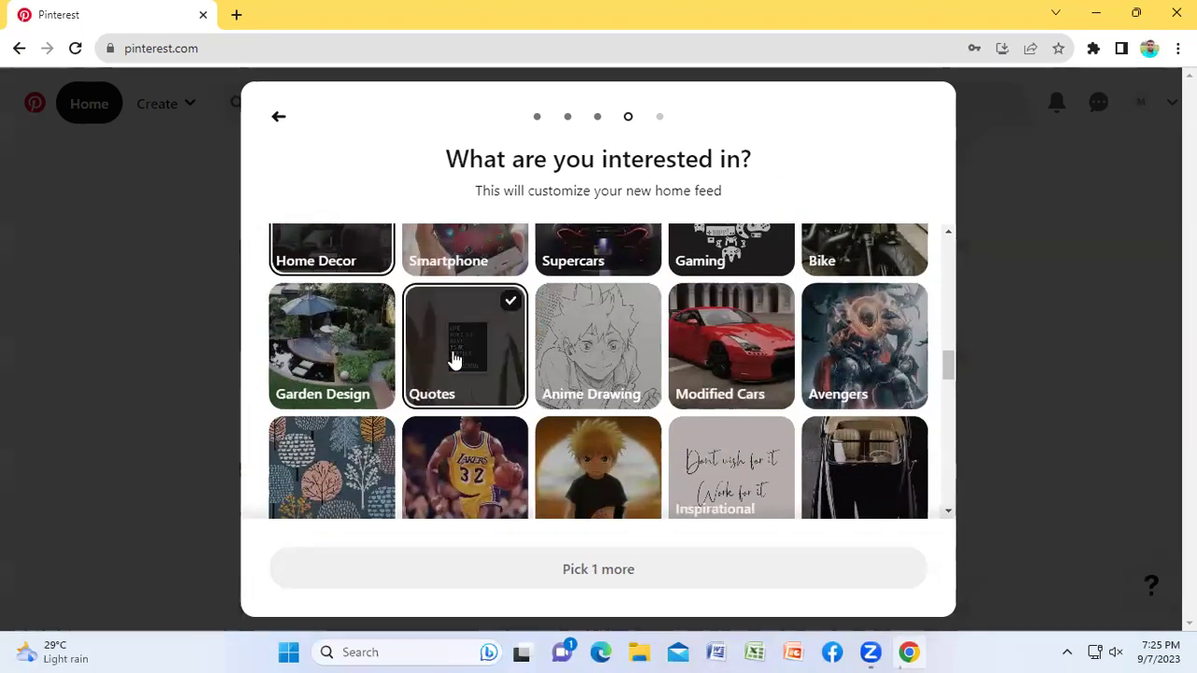
click(356, 354)
click(689, 342)
Step: Add Travel, Home Interior Design and Modern House Design as interests
scroll(745, 354, down, 1)
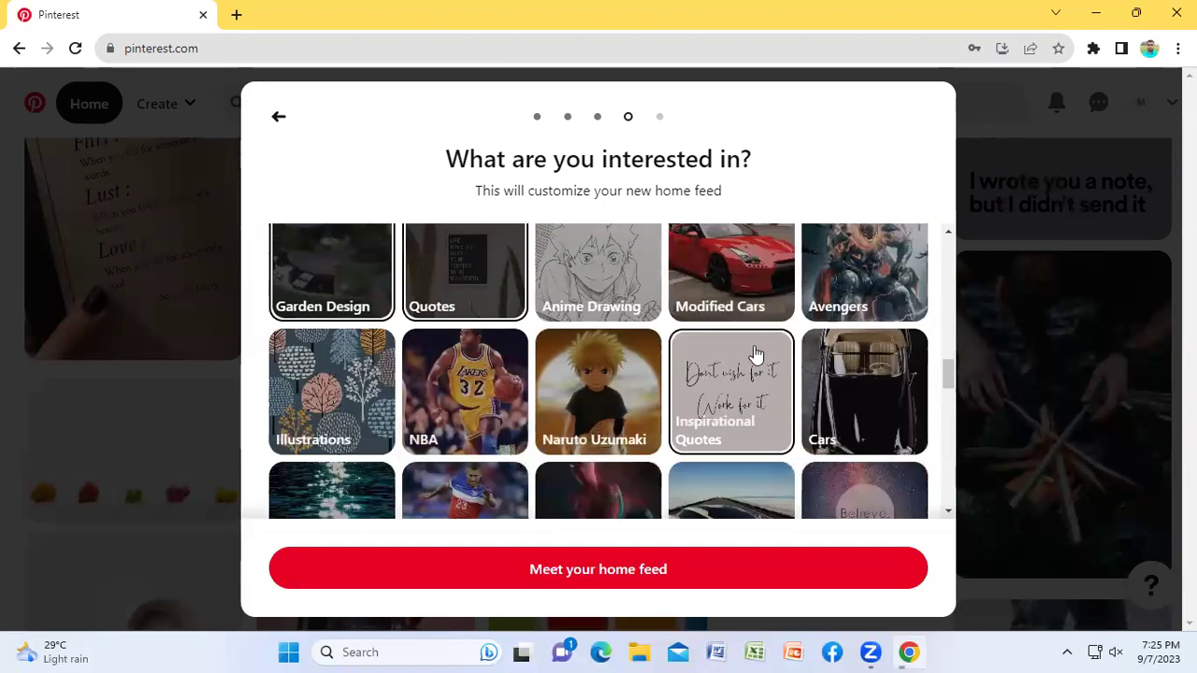
scroll(823, 353, down, 2)
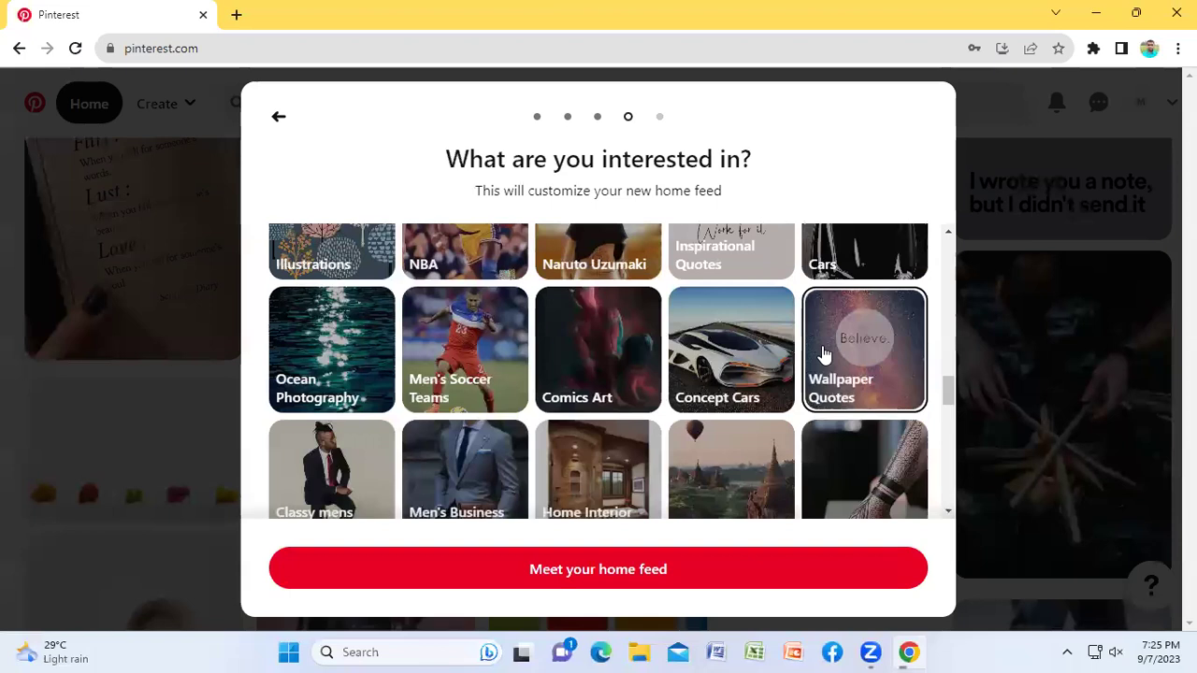
scroll(832, 355, down, 1)
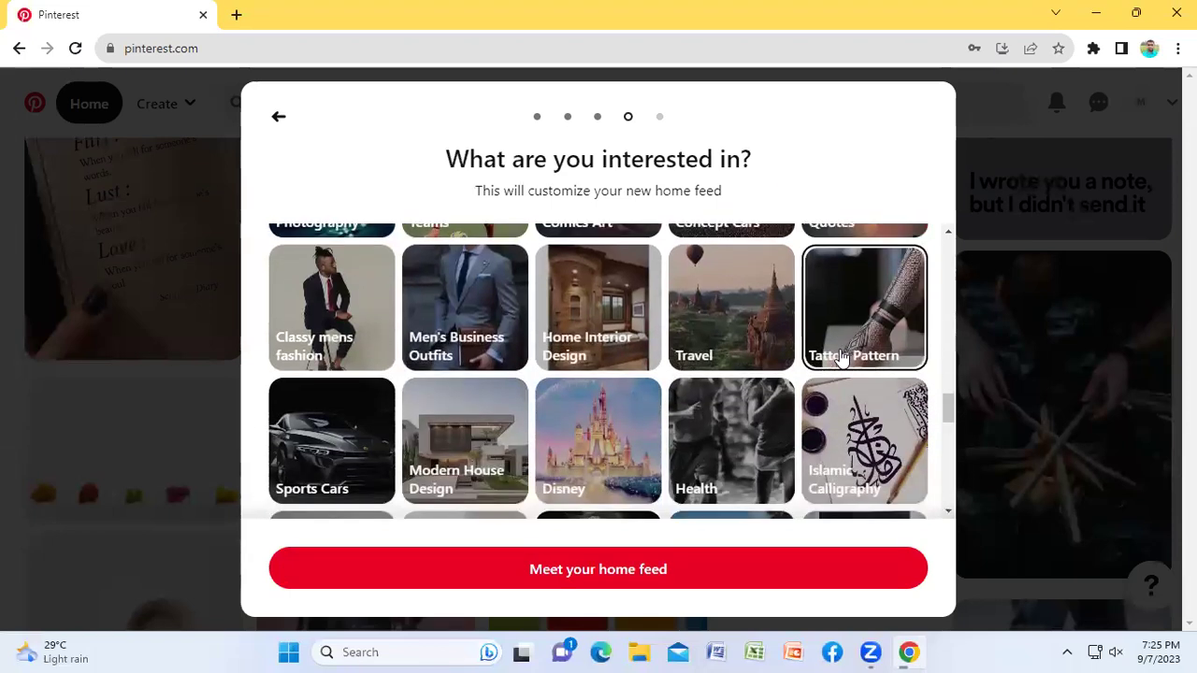
click(739, 333)
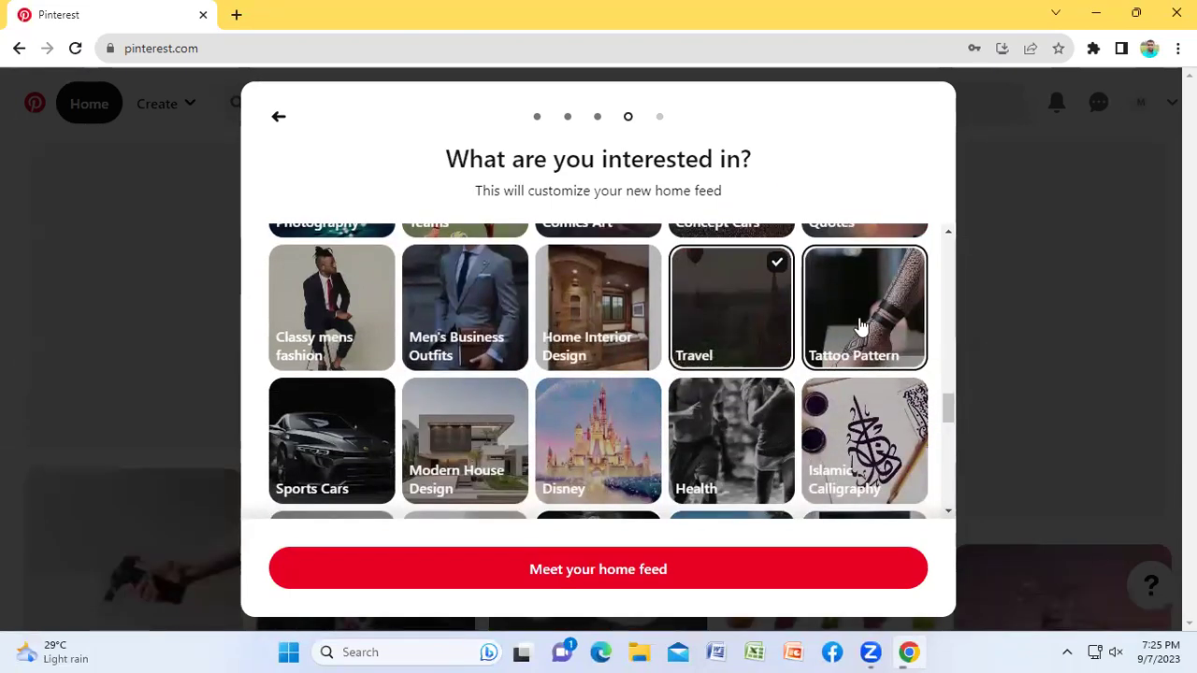
click(585, 325)
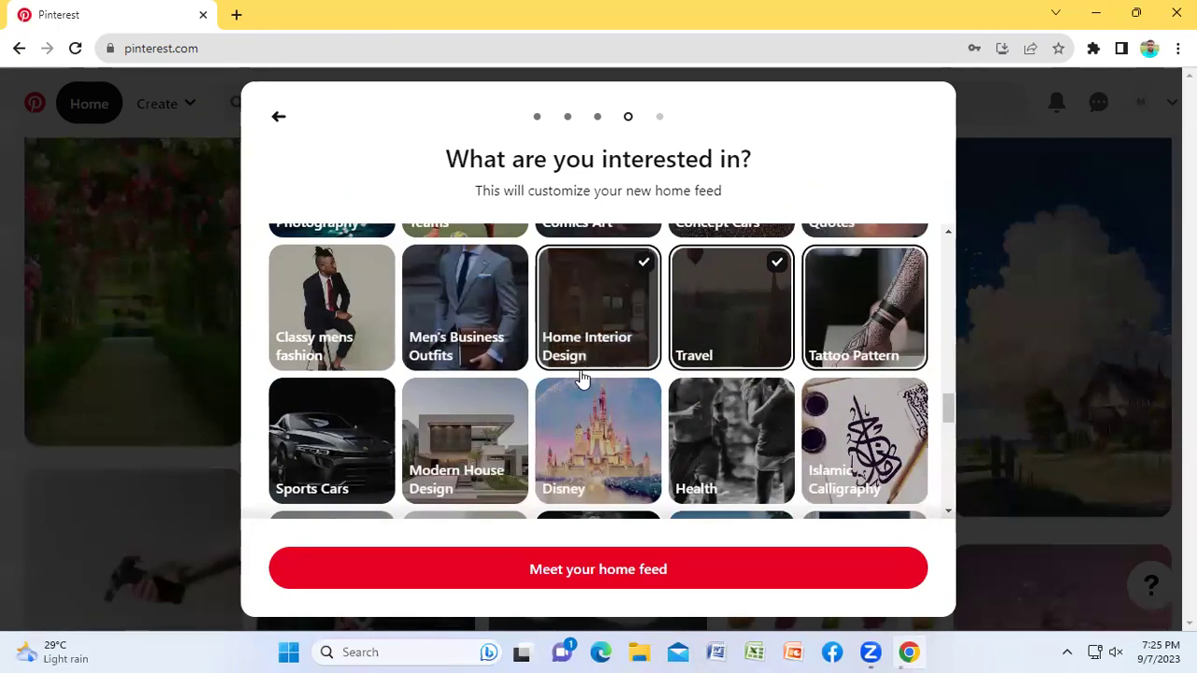
click(458, 447)
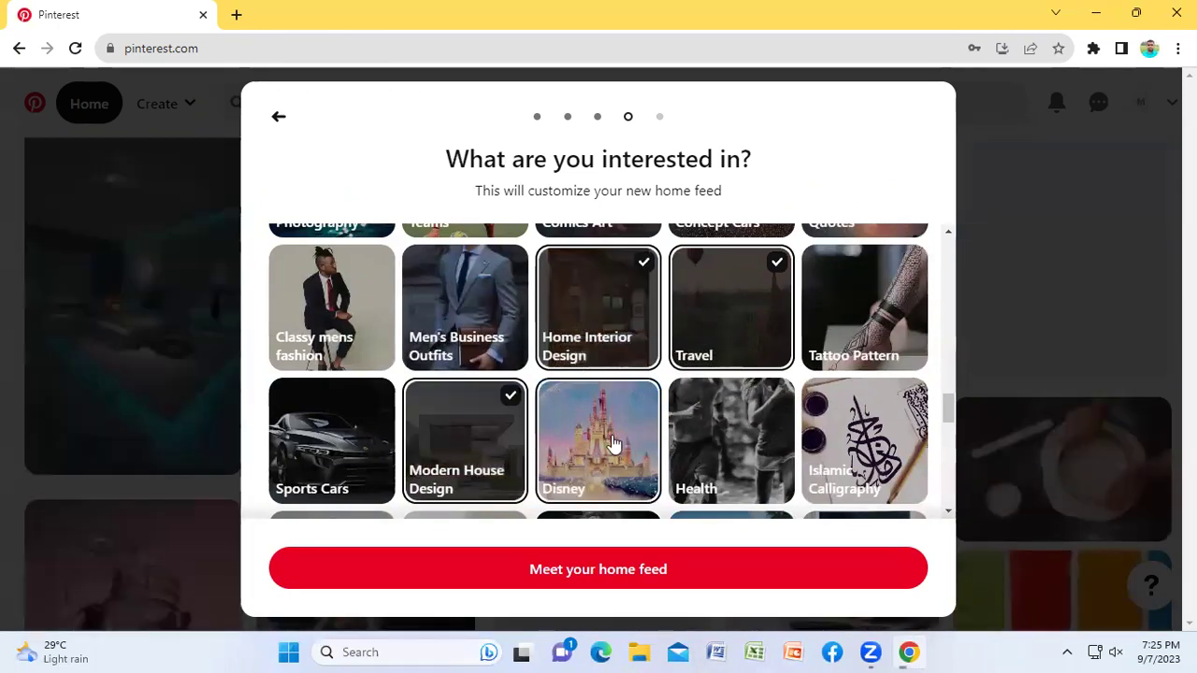
scroll(594, 442, down, 2)
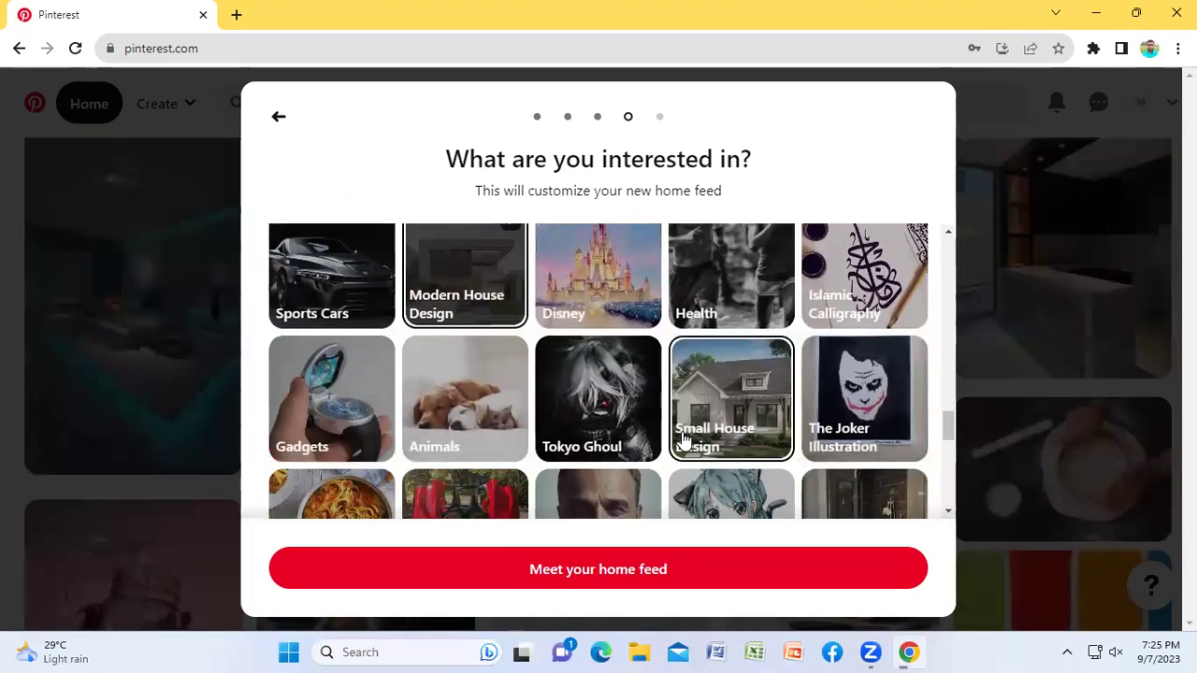
scroll(772, 385, down, 2)
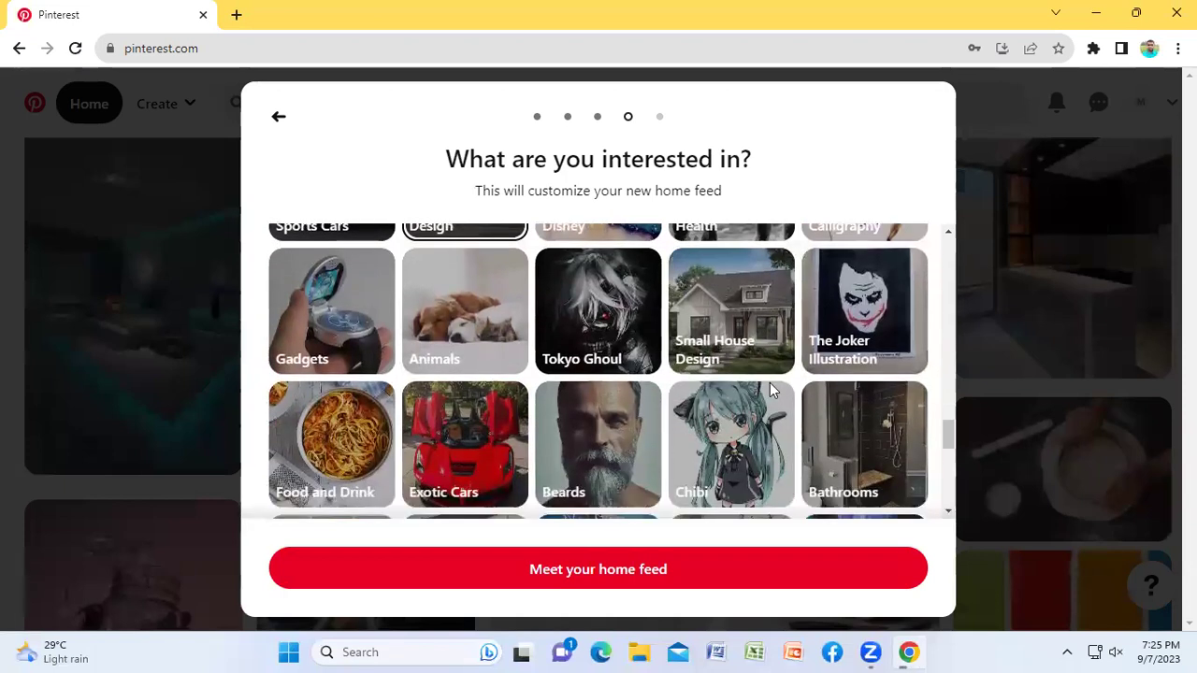
scroll(769, 391, down, 1)
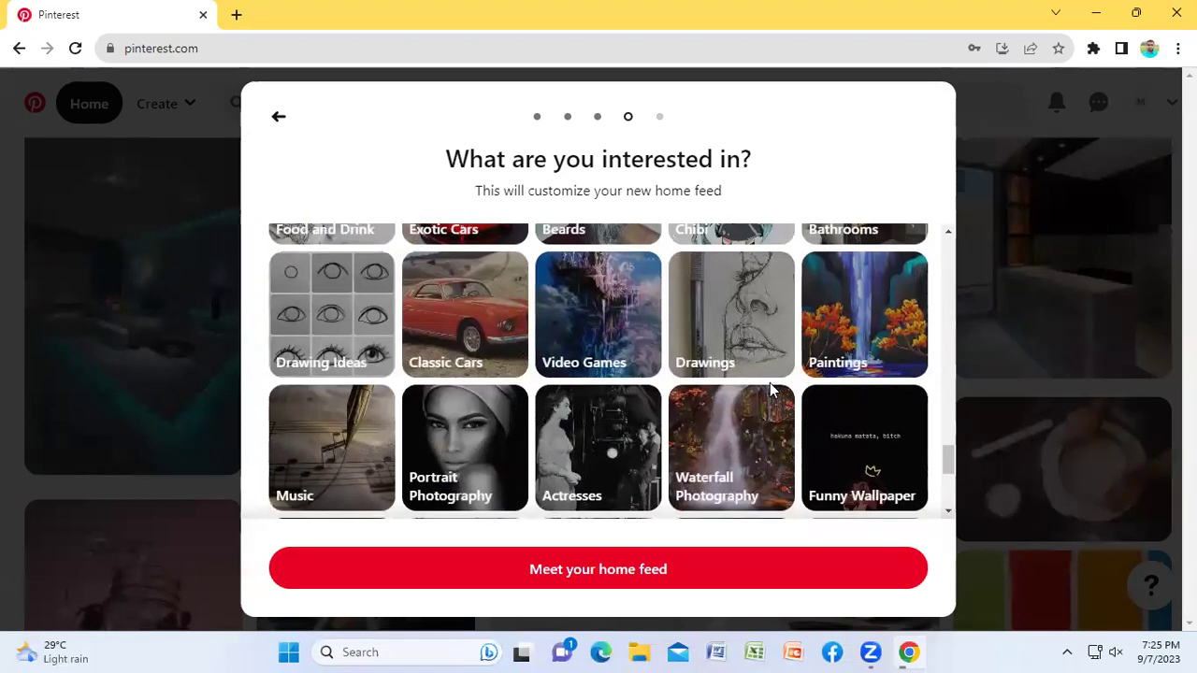
scroll(771, 391, down, 2)
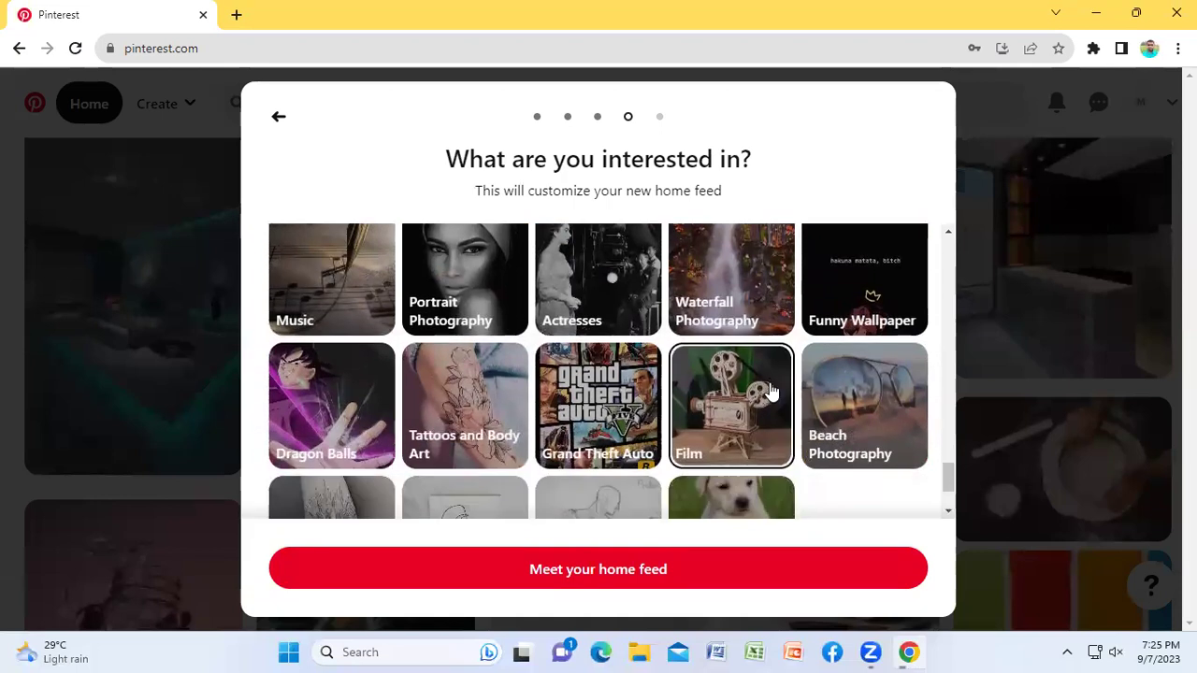
scroll(770, 390, down, 2)
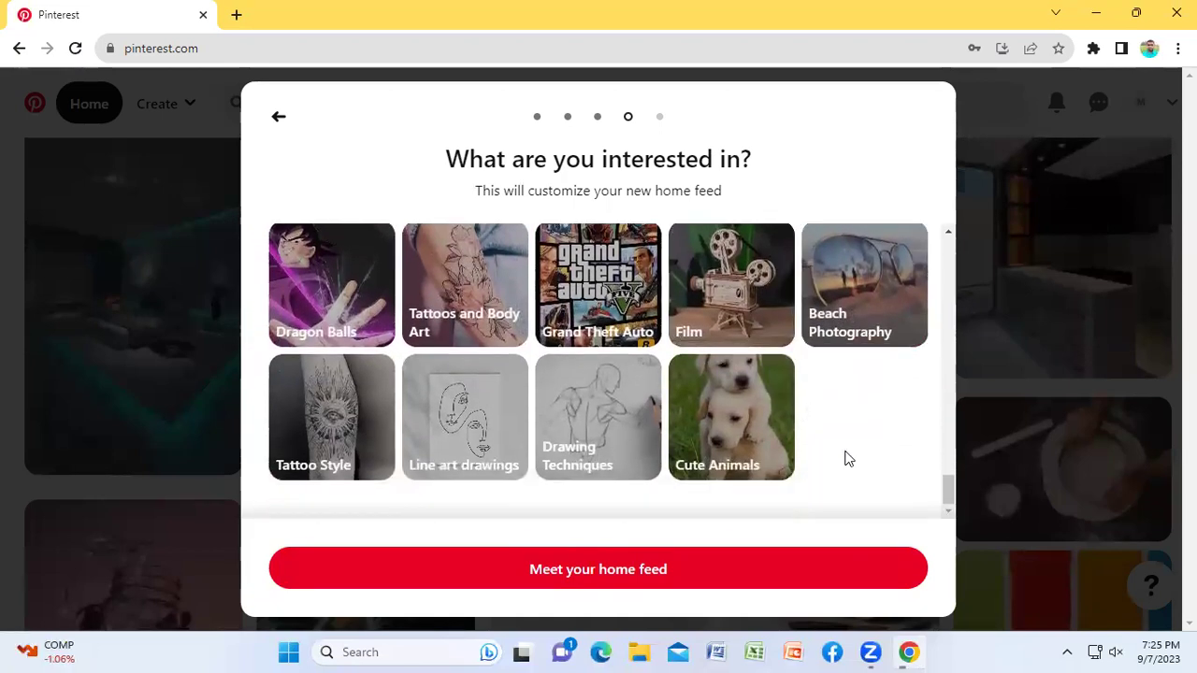
Step: Finish the interests and phone steps, and allow Pinterest browser notifications
click(601, 573)
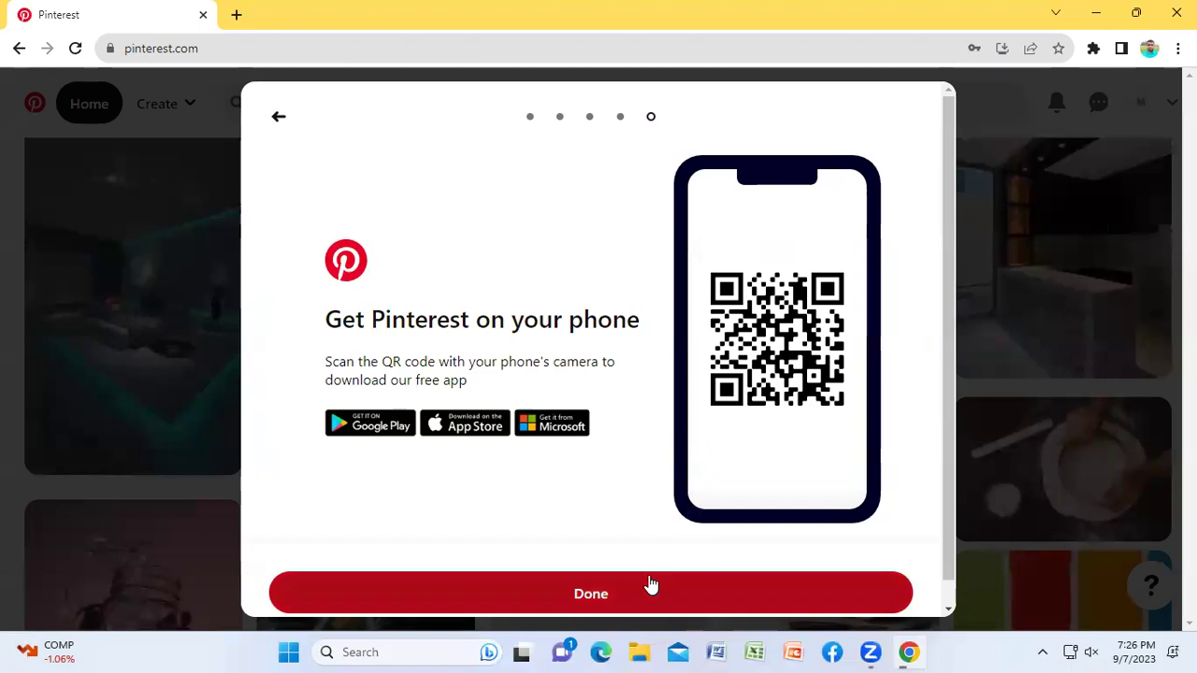
click(564, 596)
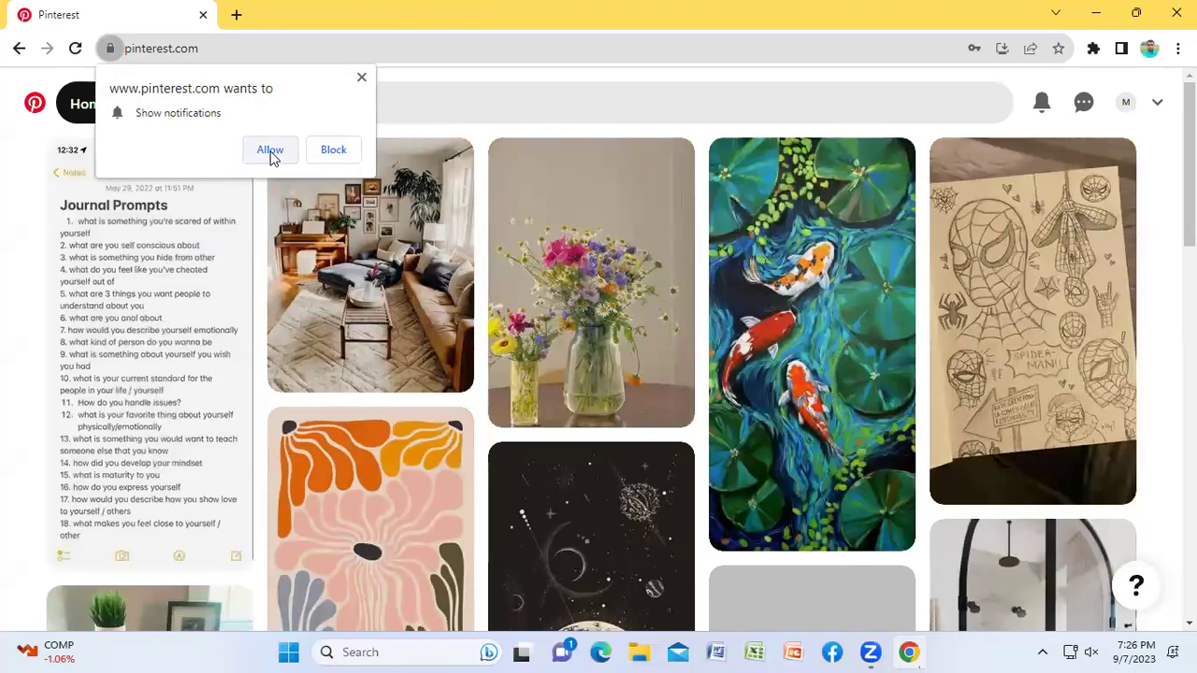
click(267, 150)
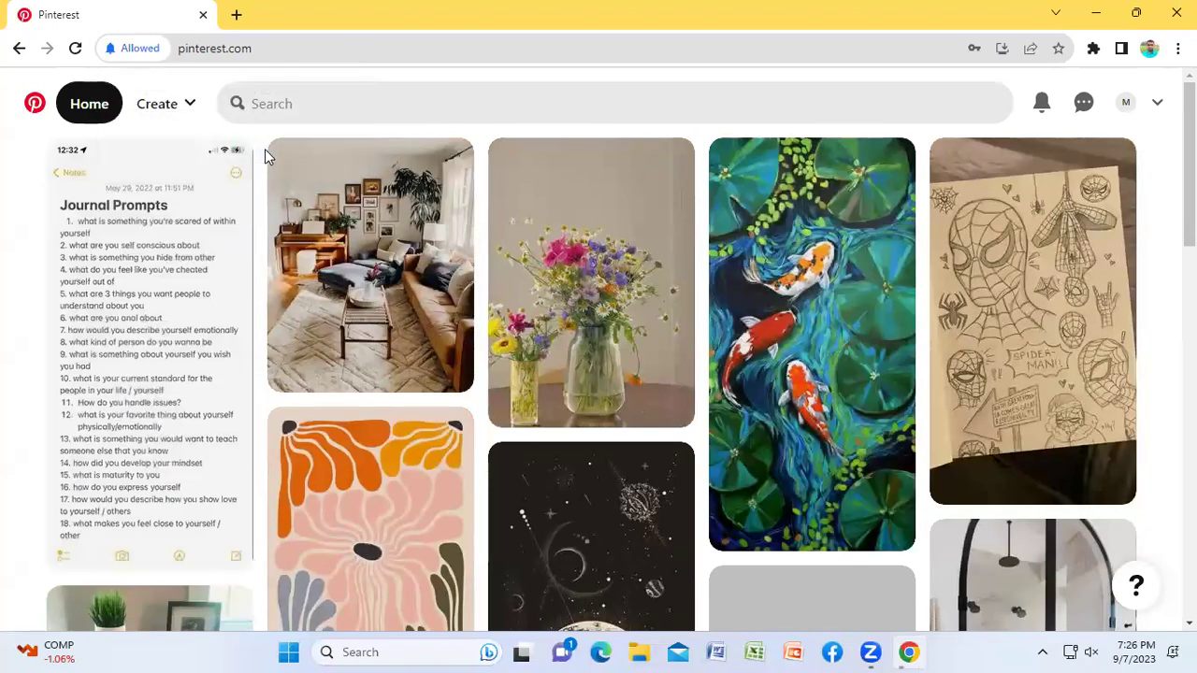
Step: Go to the account's profile page via the avatar and choose Edit profile
click(1127, 104)
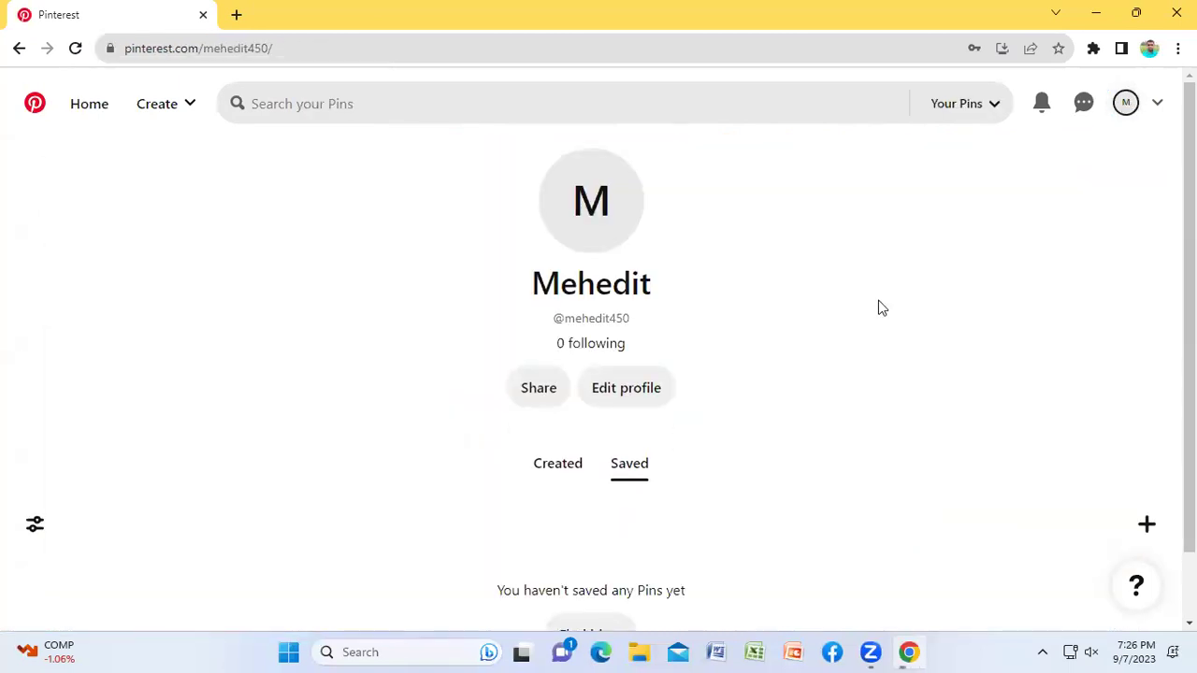
scroll(856, 316, down, 1)
scroll(861, 316, up, 1)
click(631, 396)
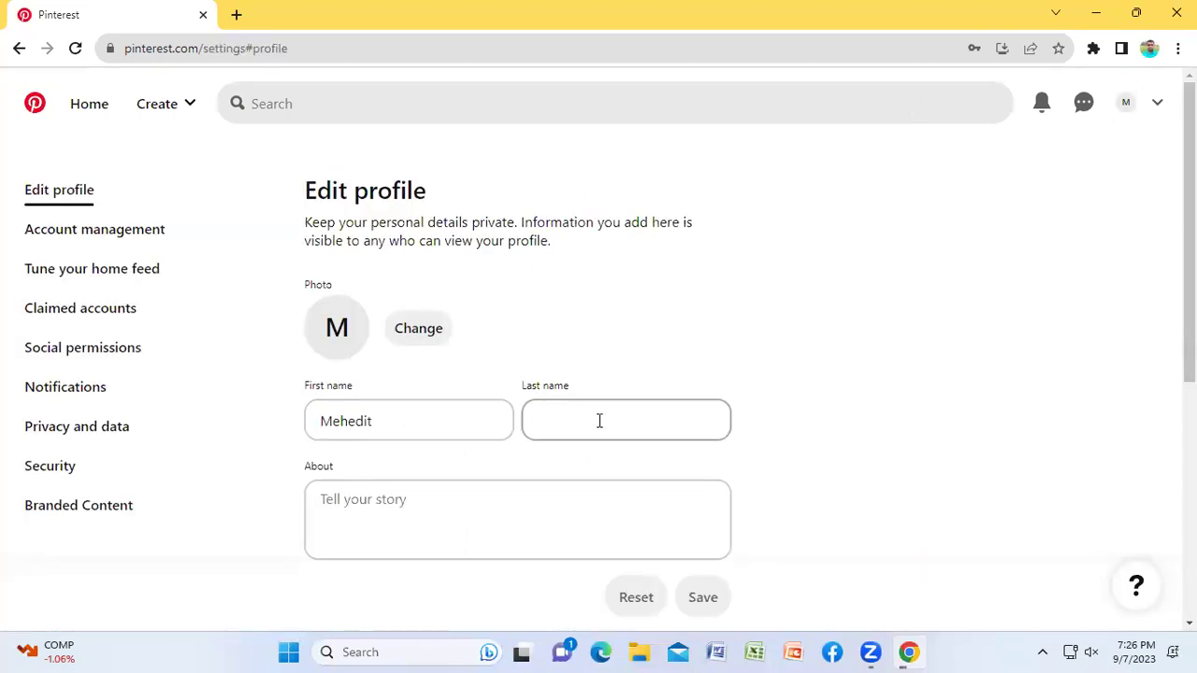
Step: Replace the profile's first name and enter the account holder's surname
double_click(406, 420)
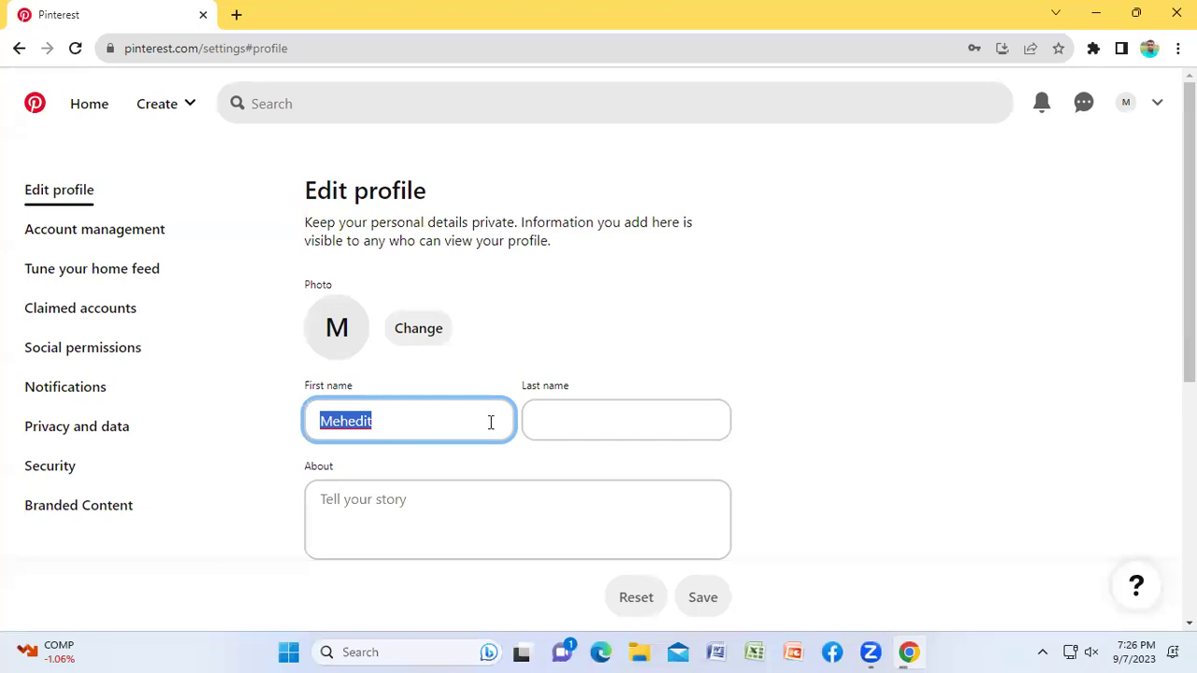
key(BackSpace)
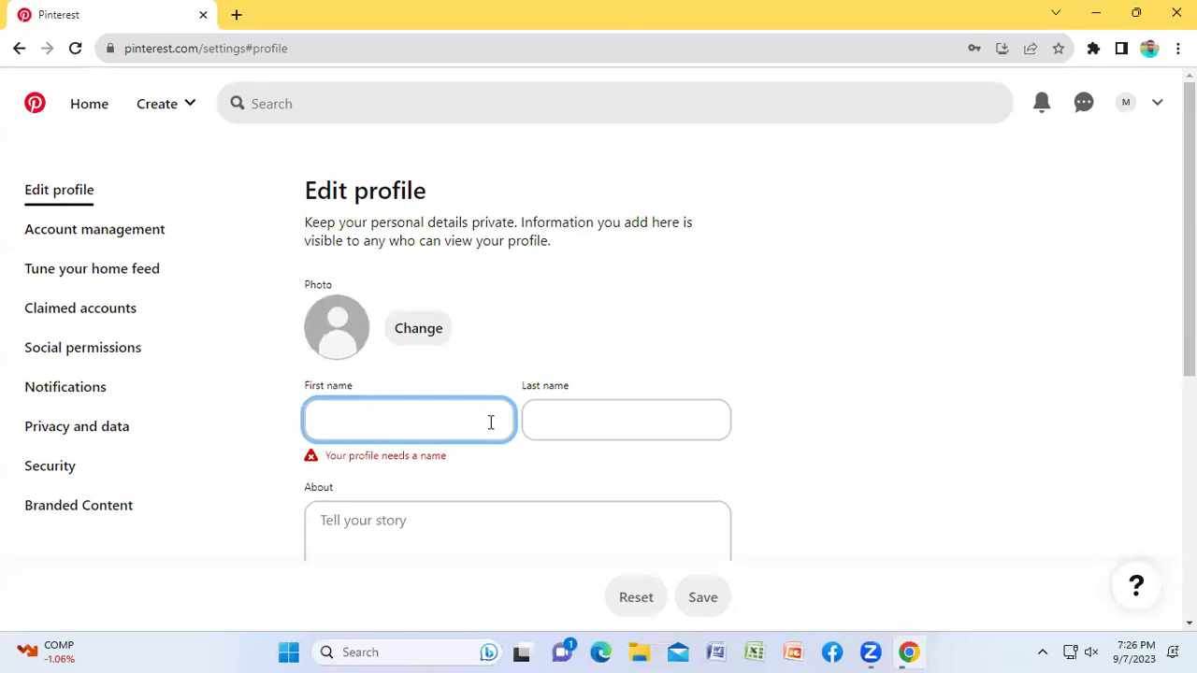
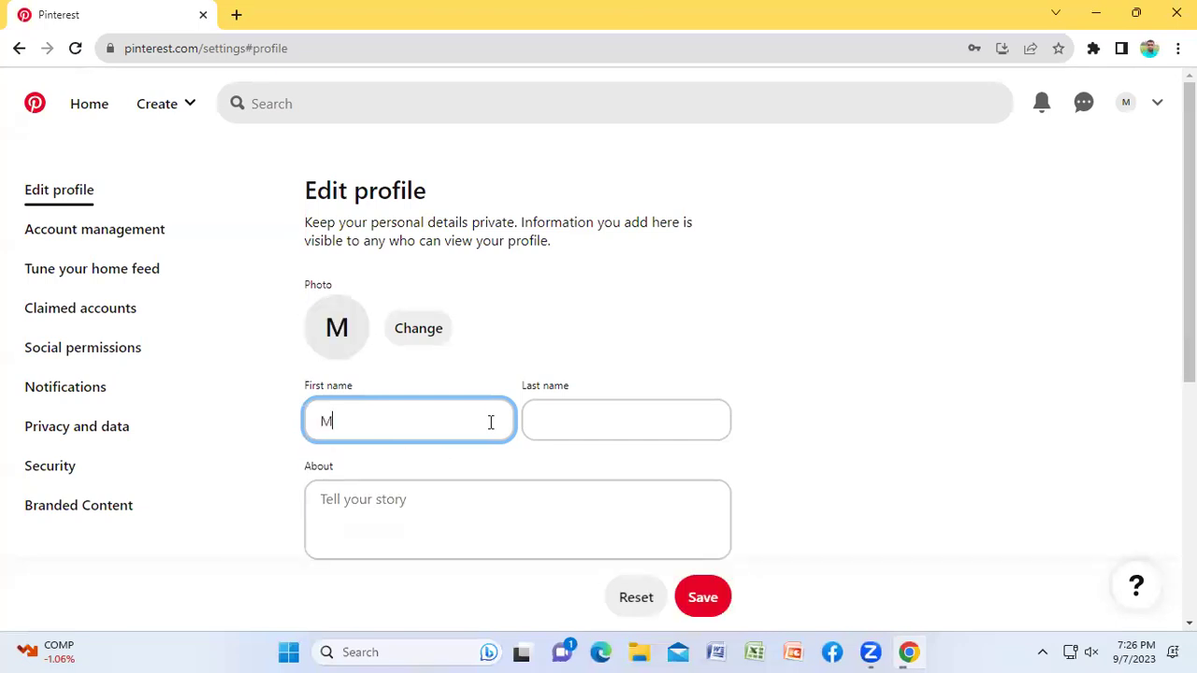
click(583, 422)
text(Tutul)
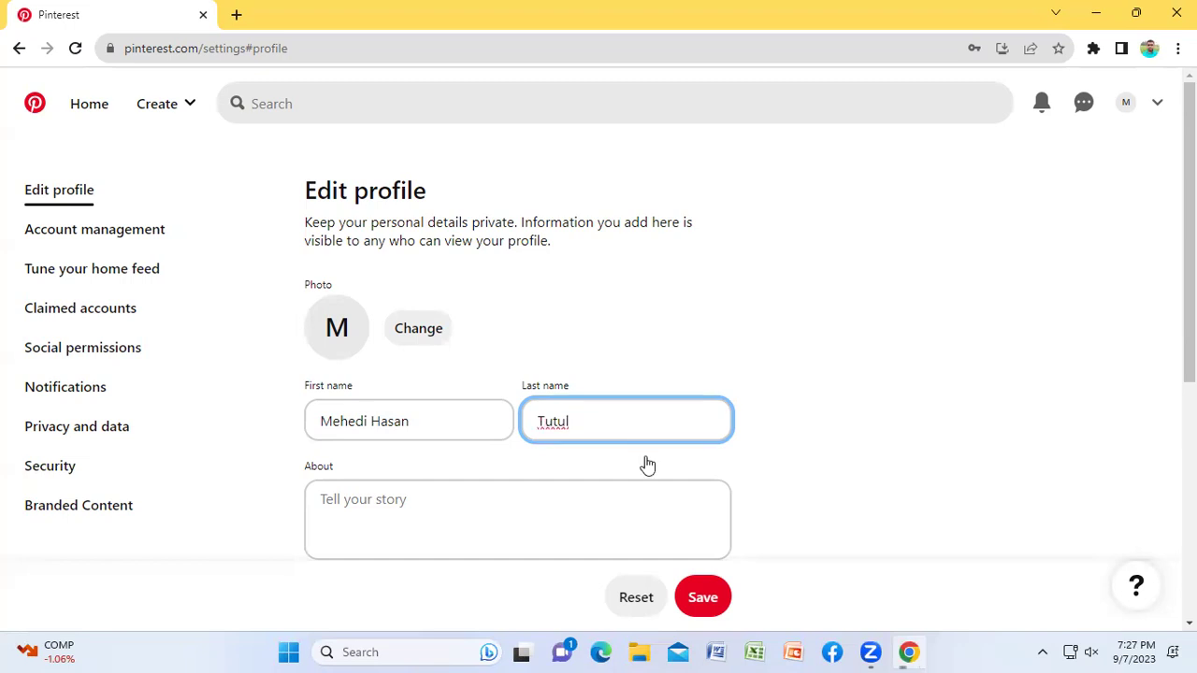
click(436, 494)
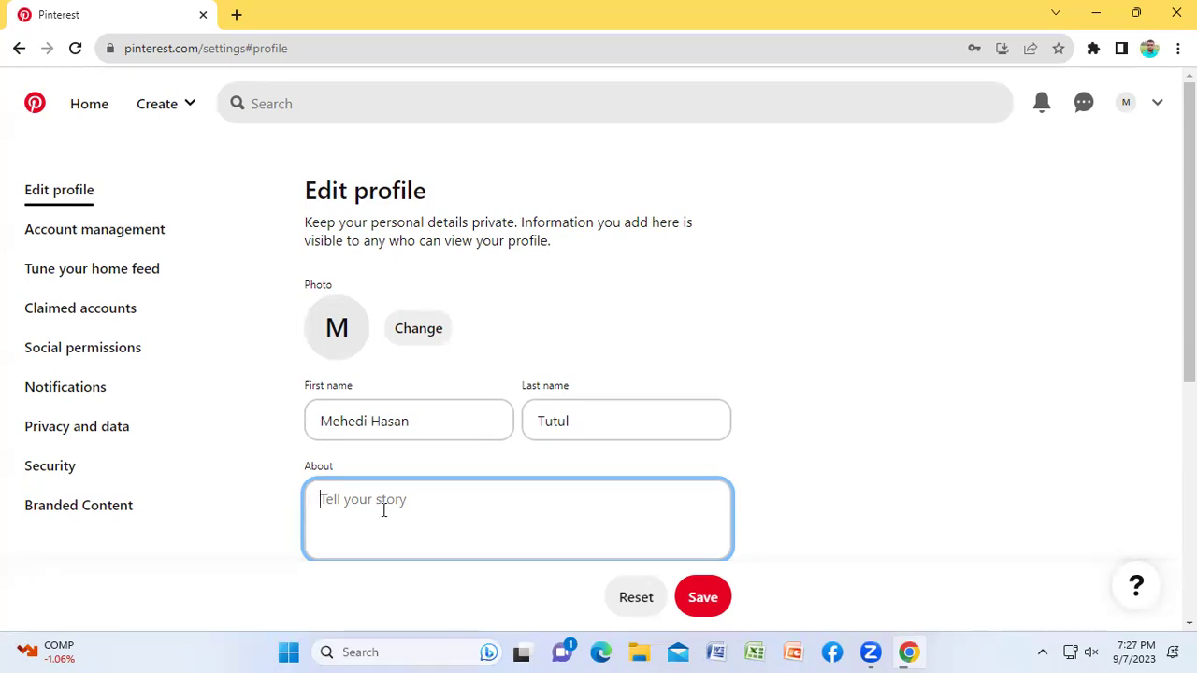
Step: Type the bio 'I'm a professional Digital Marketer' into About, fixing the 'Marketr' typo
text(I'm a professional Digo)
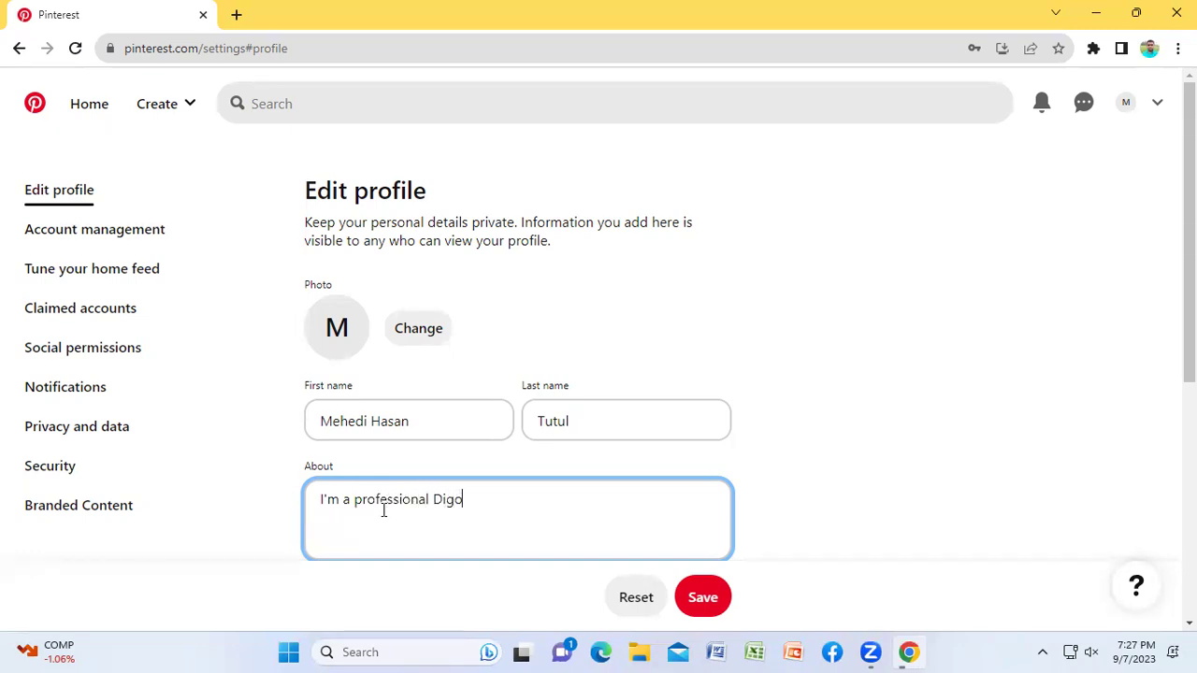
key(BackSpace)
text(ital Marketr)
key(BackSpace)
text(er)
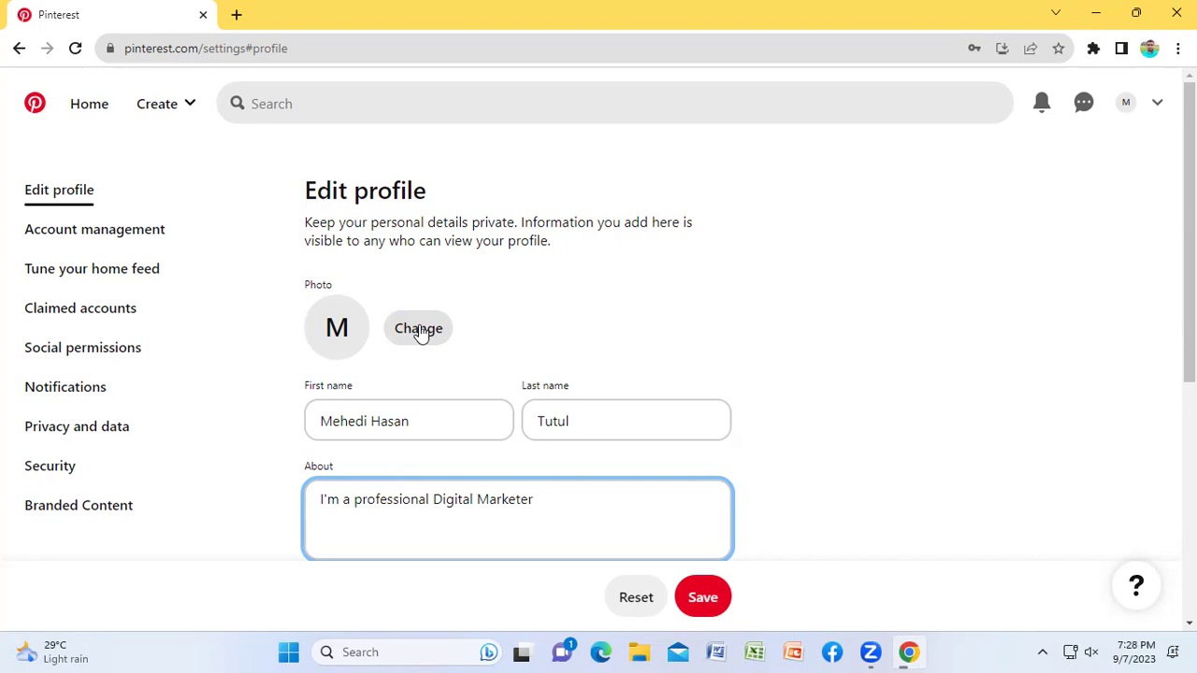
Step: Save the updated name and About text
click(702, 597)
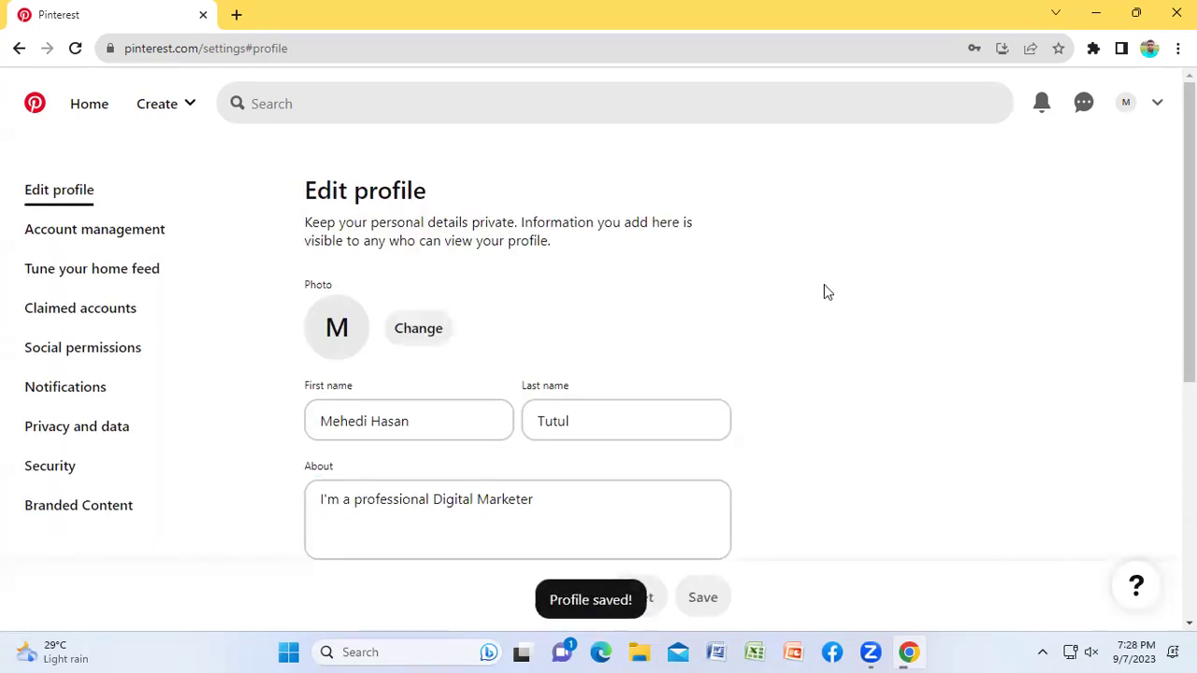
scroll(879, 332, down, 1)
scroll(878, 327, down, 3)
scroll(864, 326, up, 1)
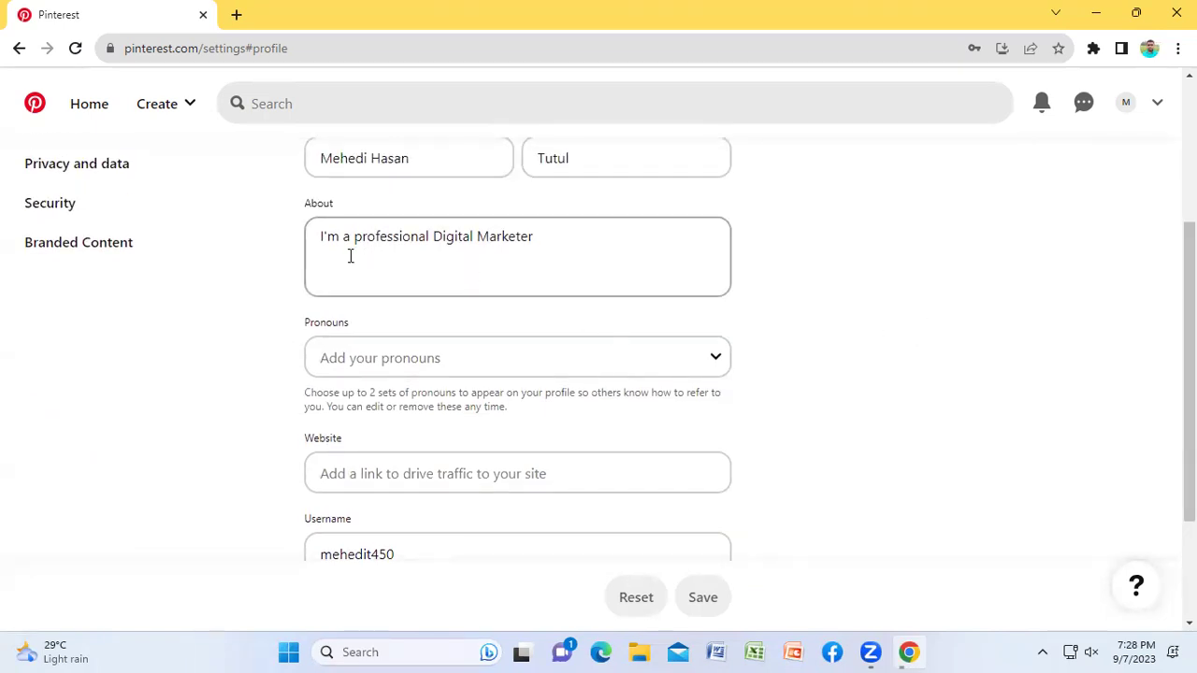
scroll(897, 300, down, 2)
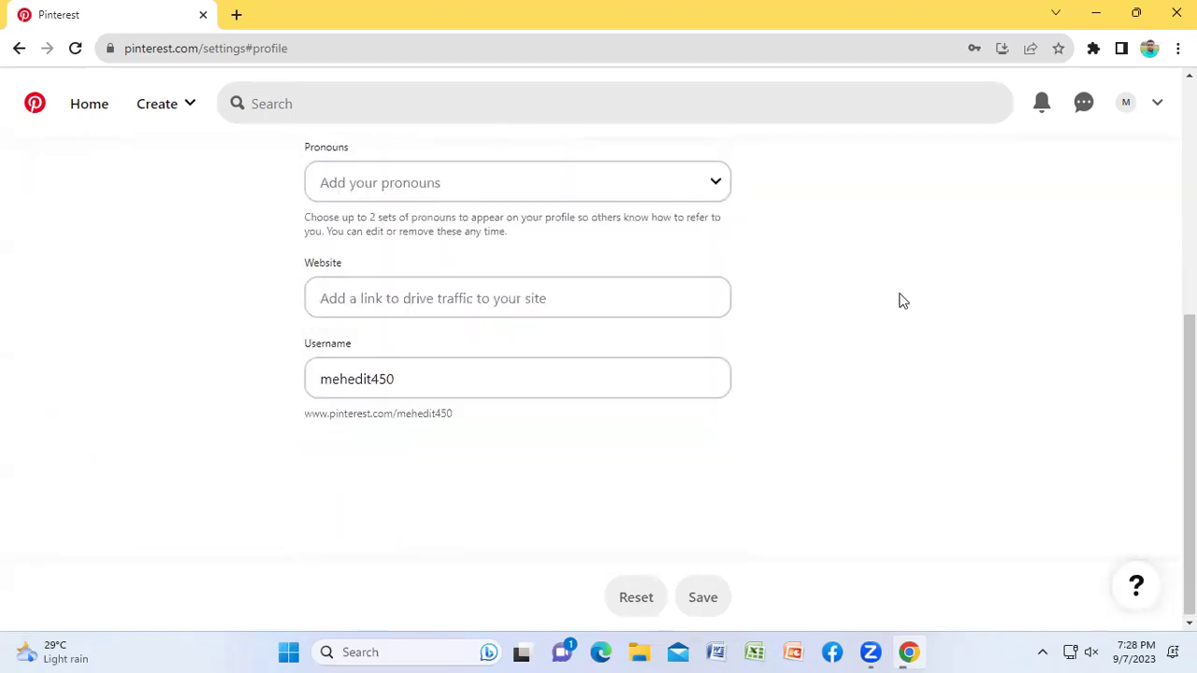
scroll(897, 302, up, 1)
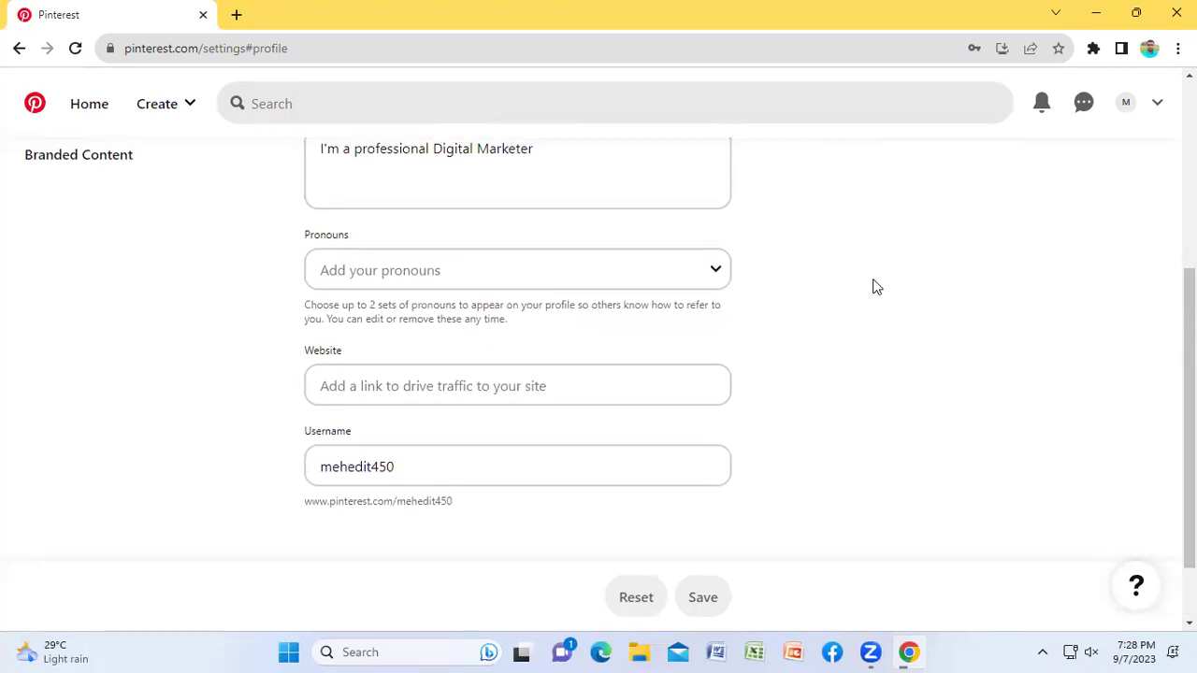
Step: Set the profile pronouns to he/him
click(680, 278)
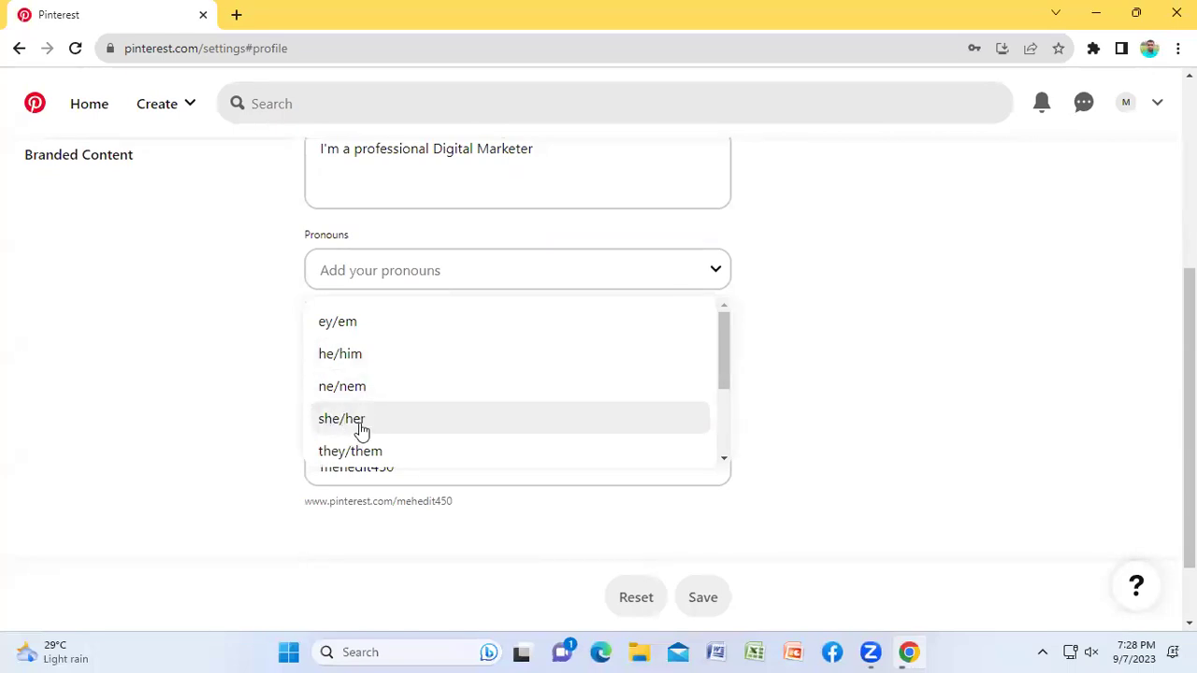
click(397, 364)
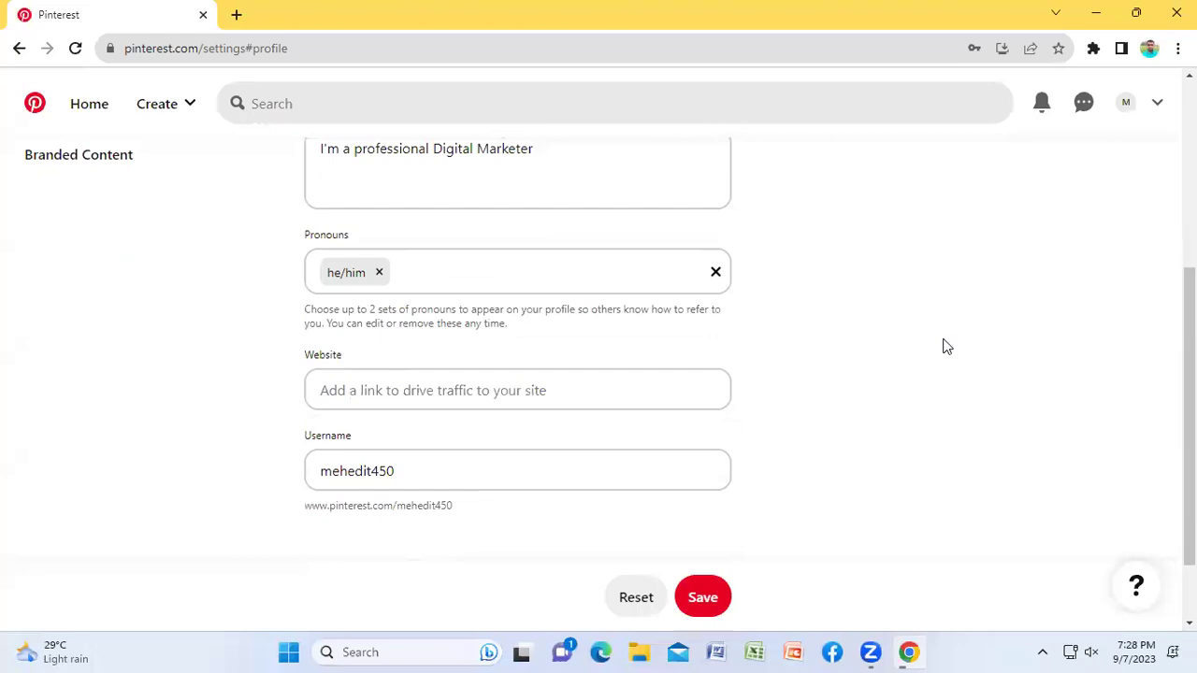
click(563, 391)
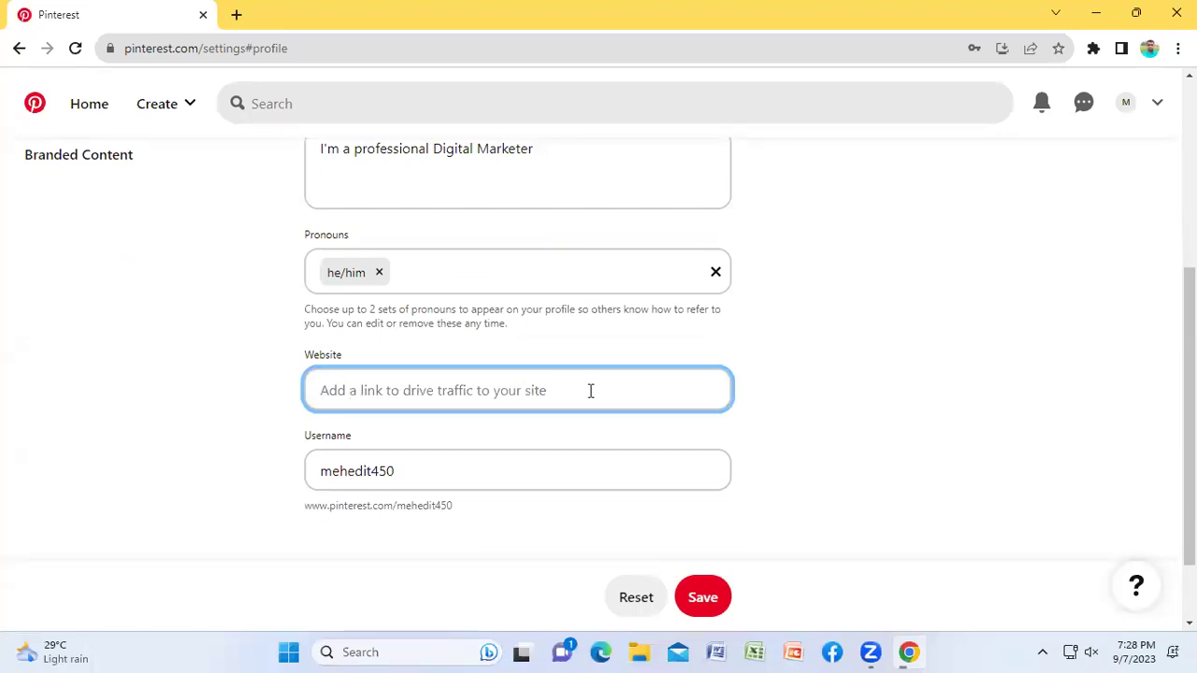
Step: Leave the Website field blank and delete the trailing 450 from the profile username
click(869, 396)
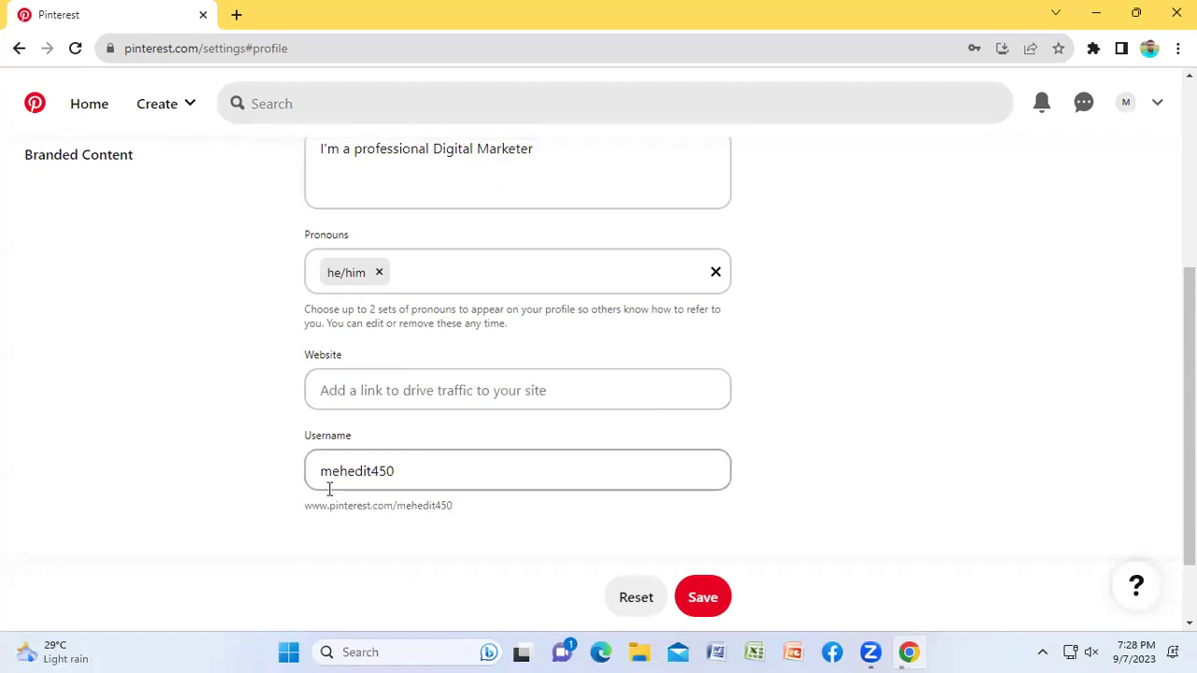
click(430, 464)
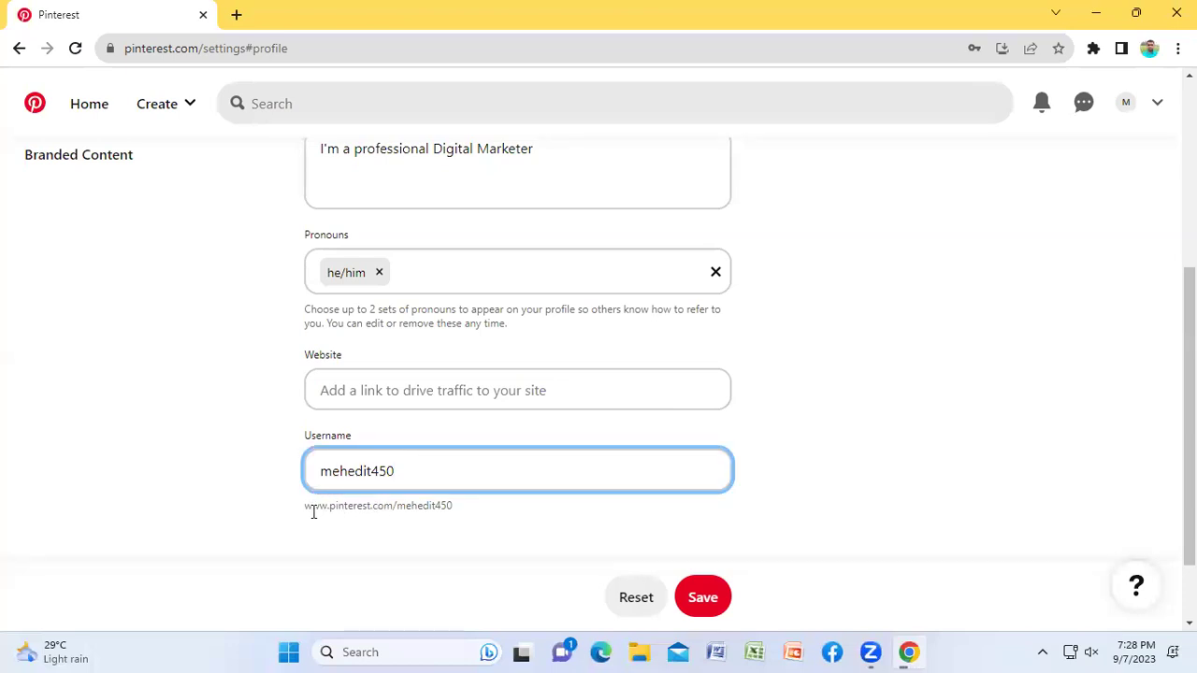
drag(306, 505, 455, 506)
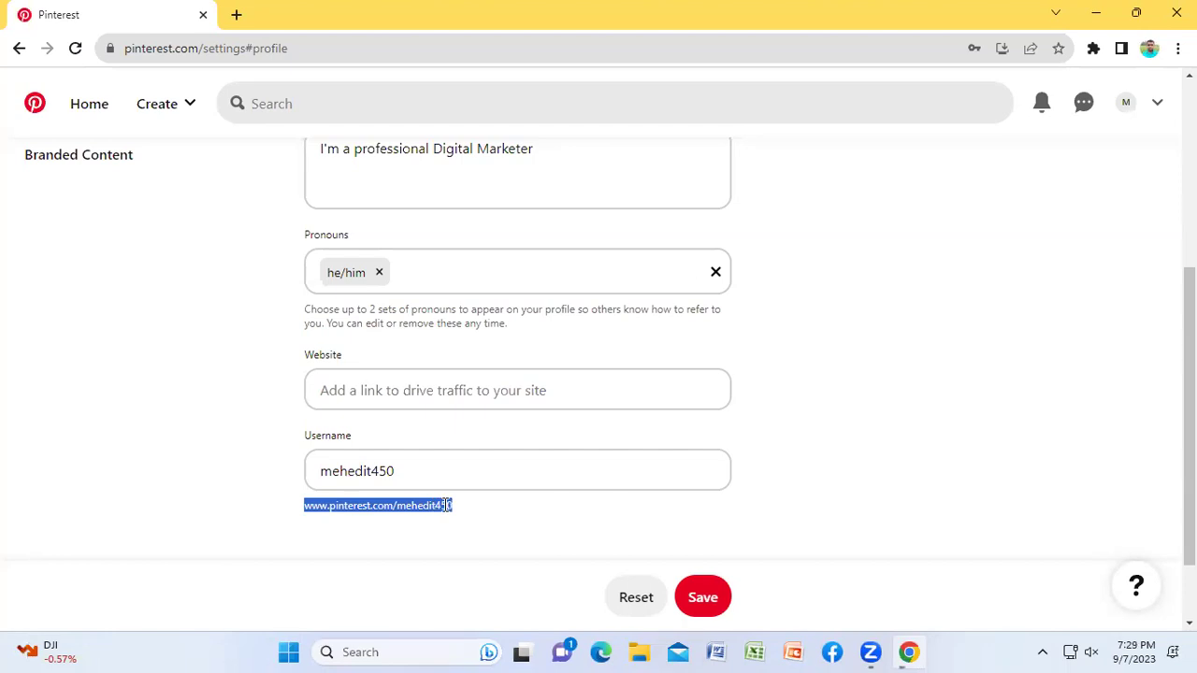
click(453, 508)
click(420, 474)
click(413, 468)
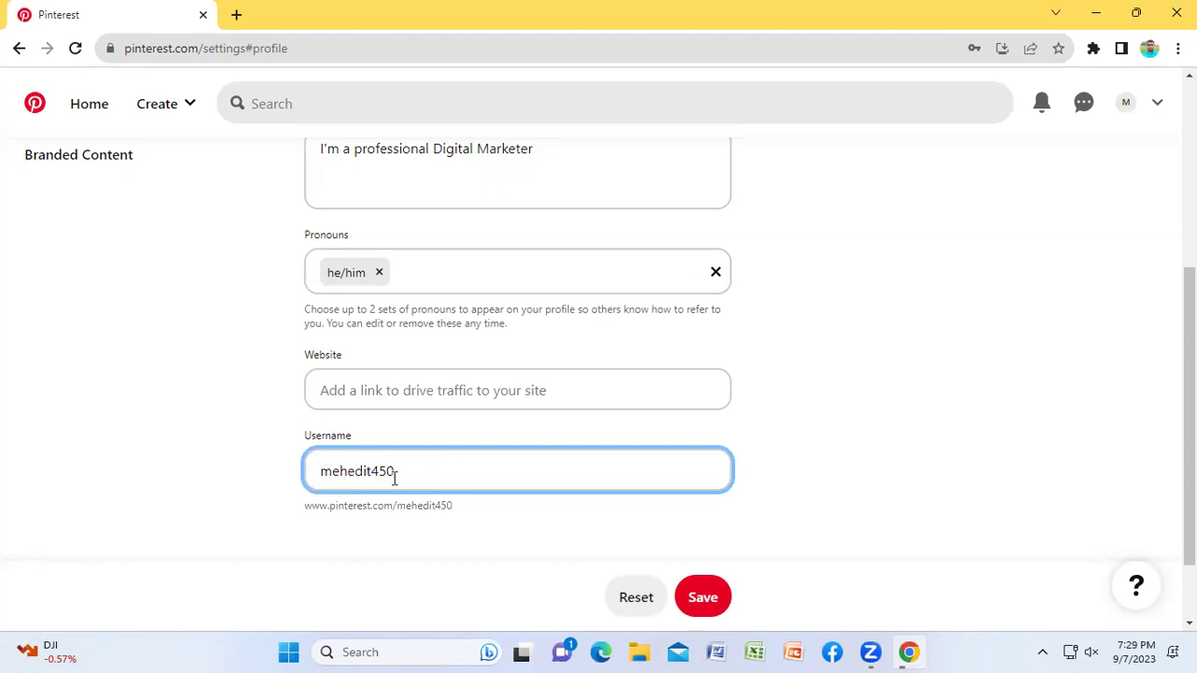
drag(370, 472, 424, 472)
key(BackSpace)
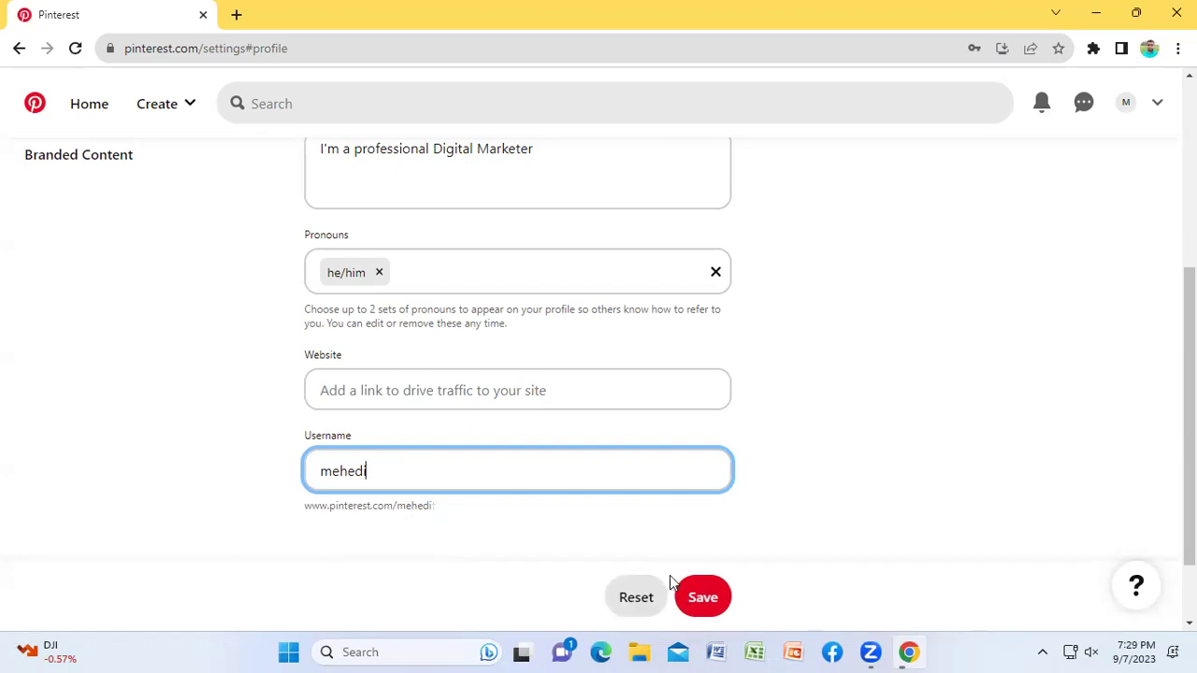
Step: Try saving the shortened username; each attempt is rejected as 'Username already taken'
click(701, 596)
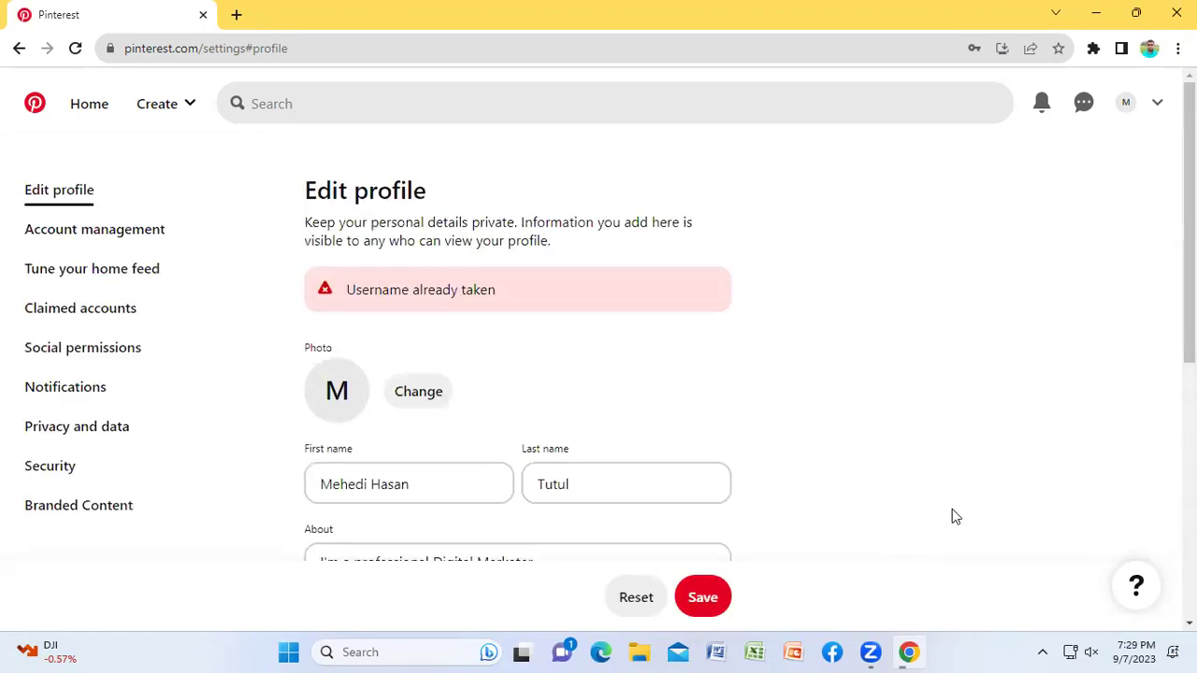
scroll(675, 402, down, 5)
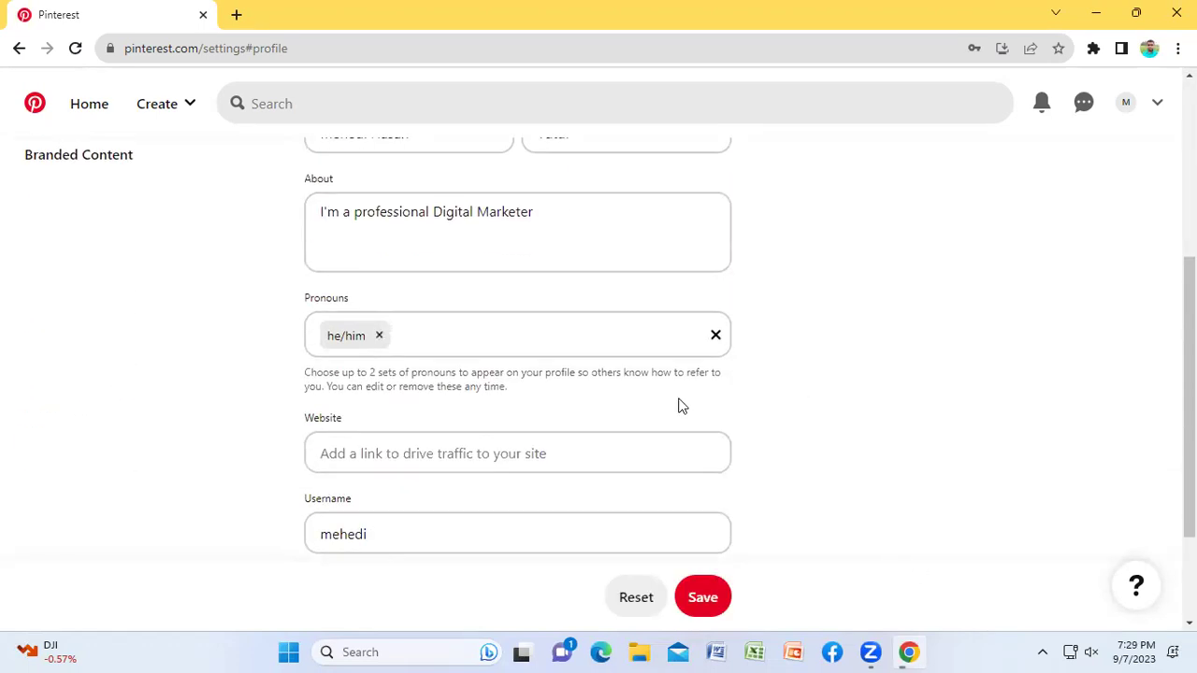
click(484, 371)
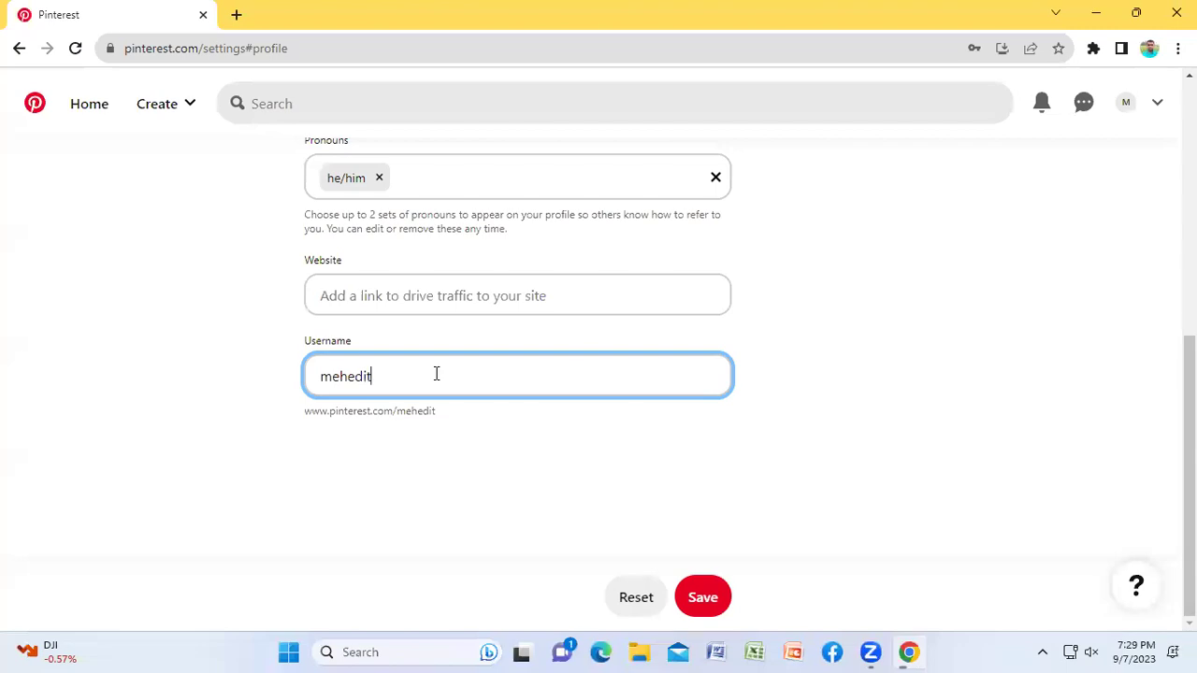
click(703, 597)
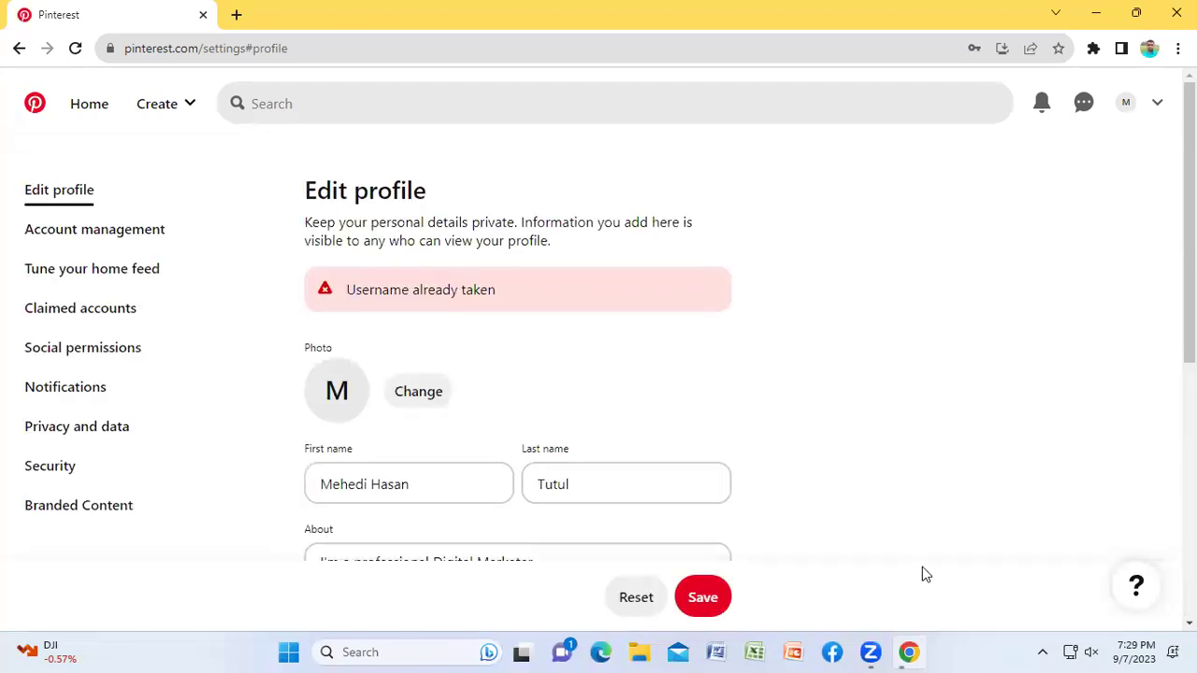
scroll(864, 463, down, 5)
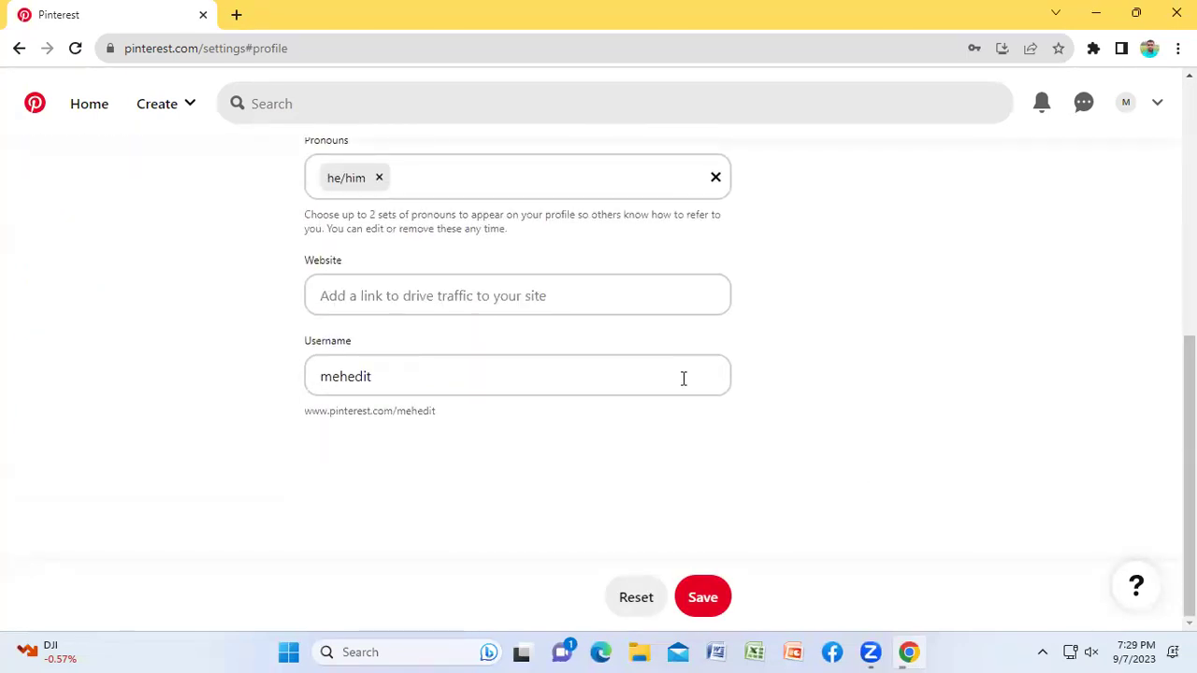
Step: Append 21 to the username and save the profile, getting 'Profile saved!'
click(408, 376)
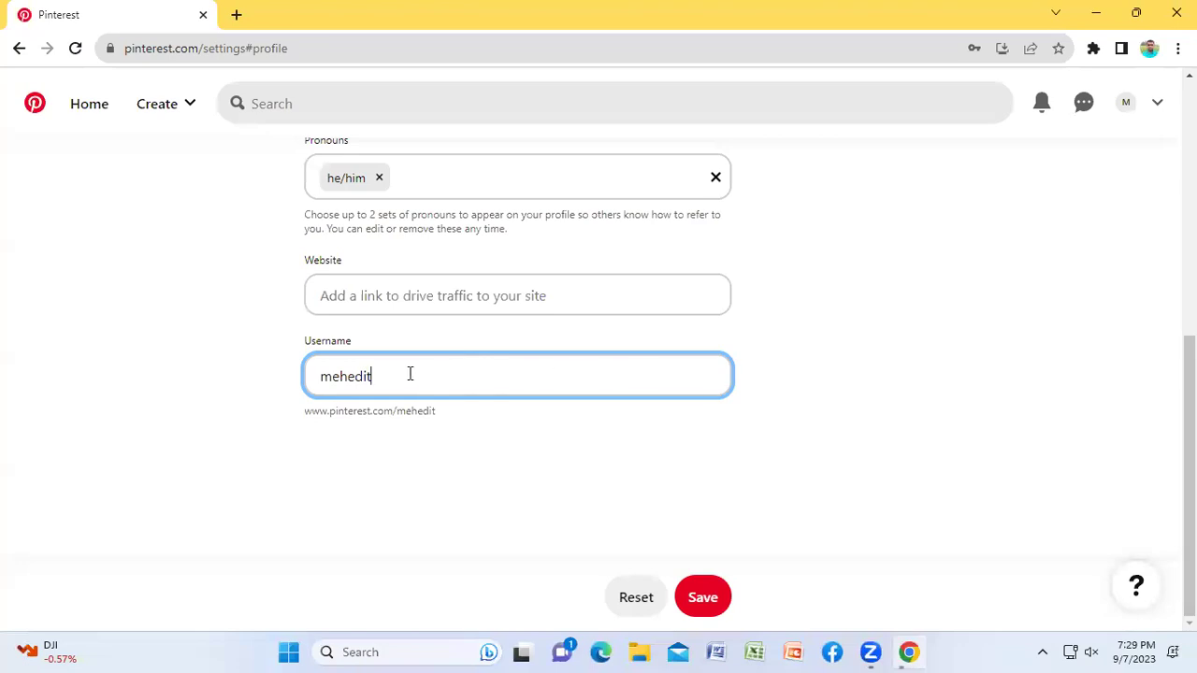
text(21)
click(703, 598)
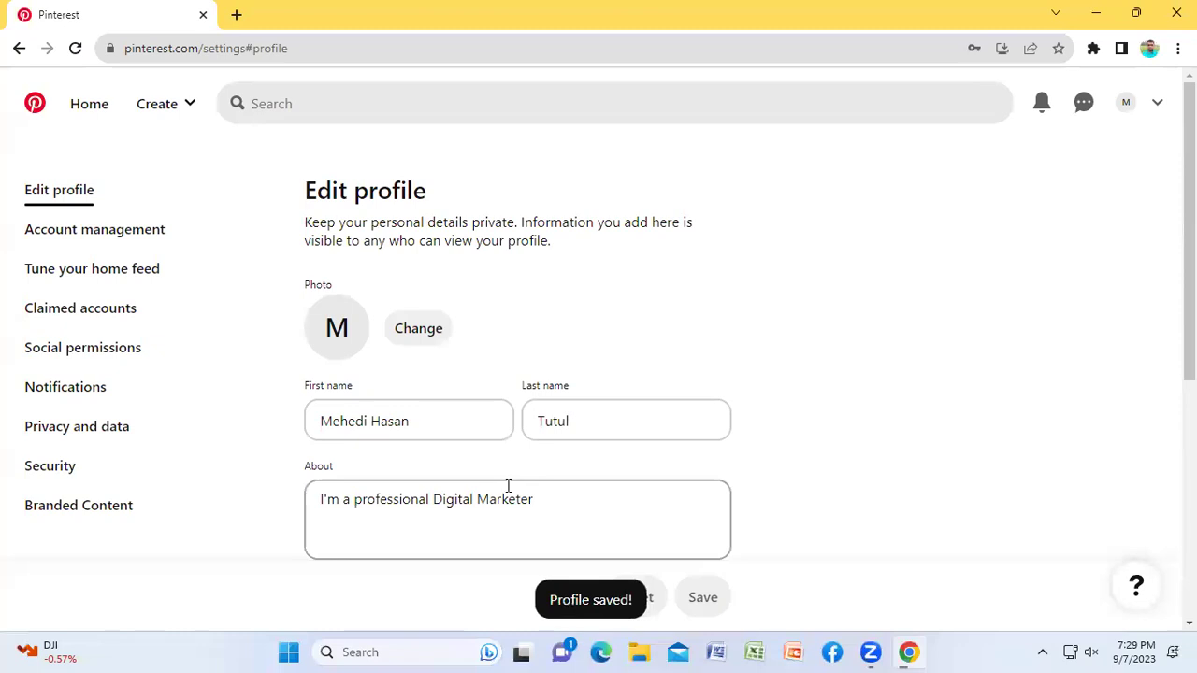
scroll(852, 436, down, 1)
scroll(854, 436, down, 4)
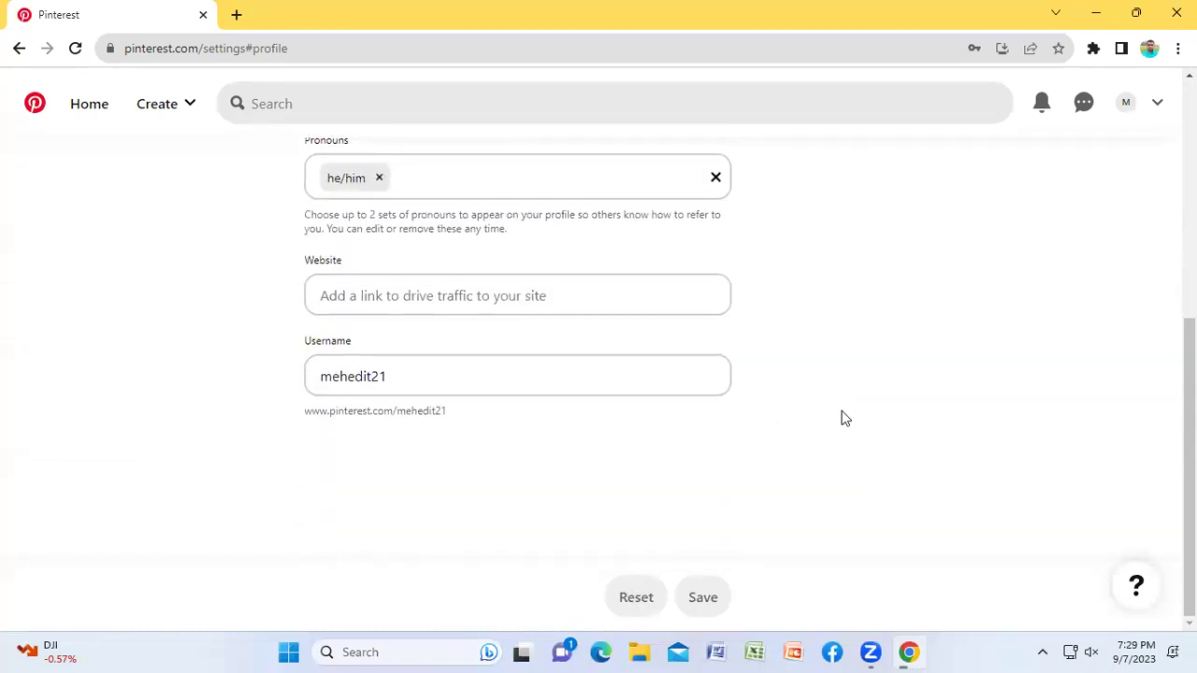
Step: In a new tab, view another user's example profile and its created Pins, then close that tab
scroll(841, 417, up, 5)
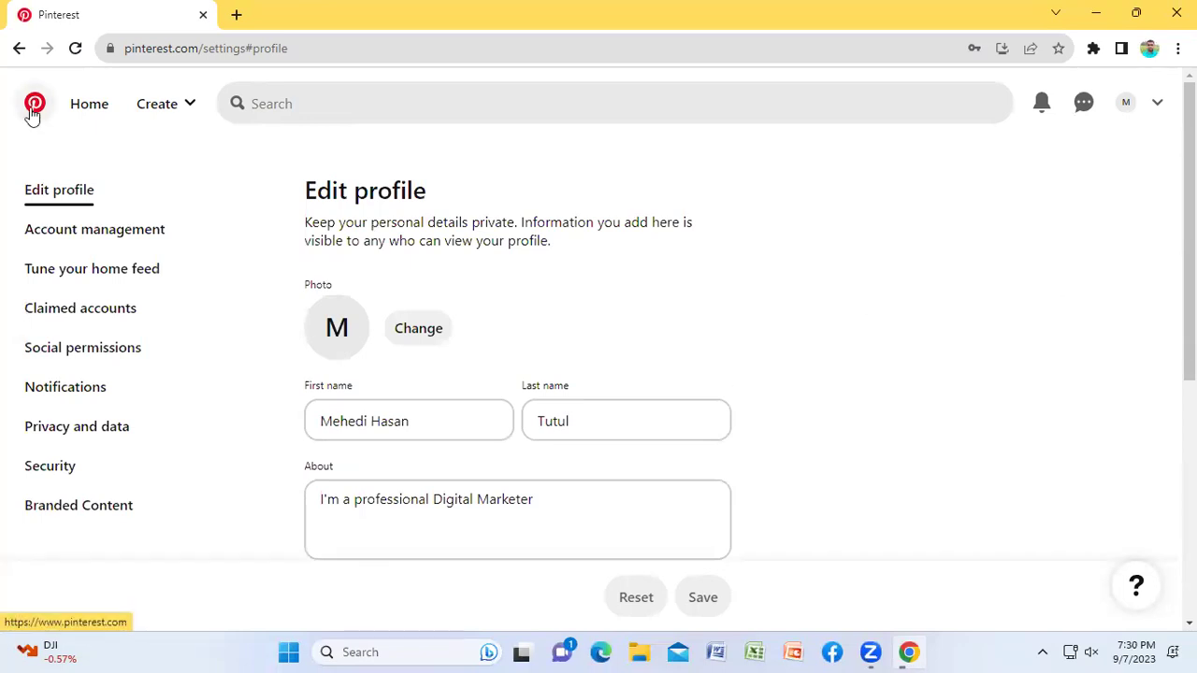
click(236, 14)
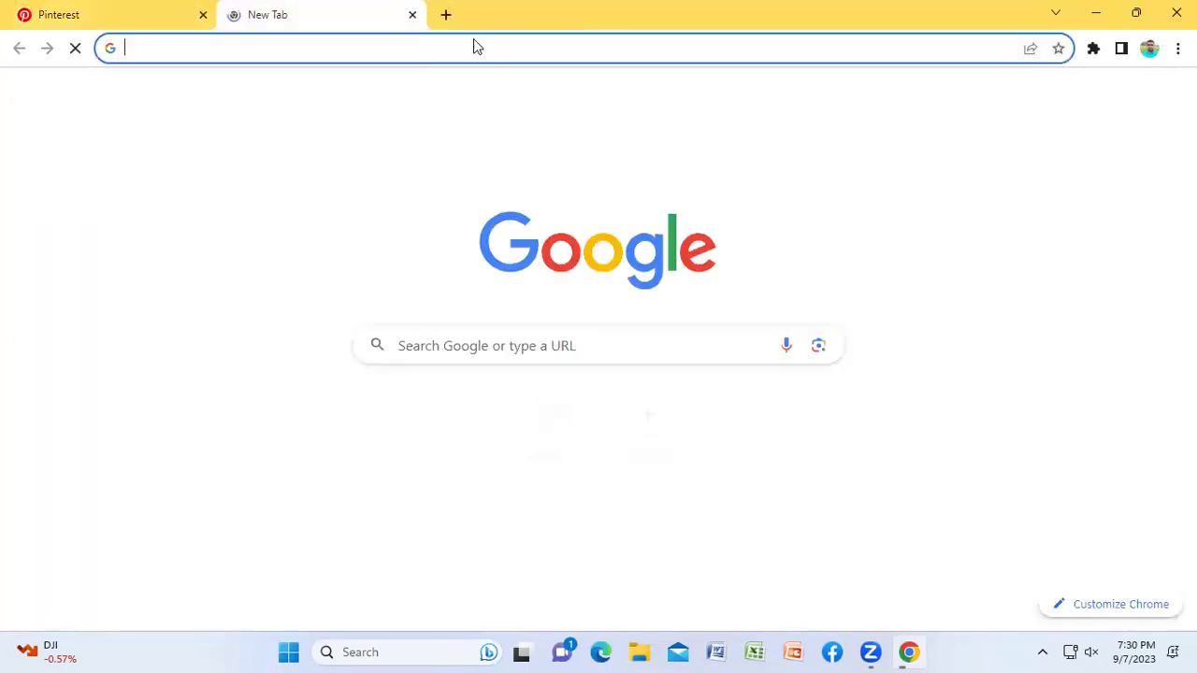
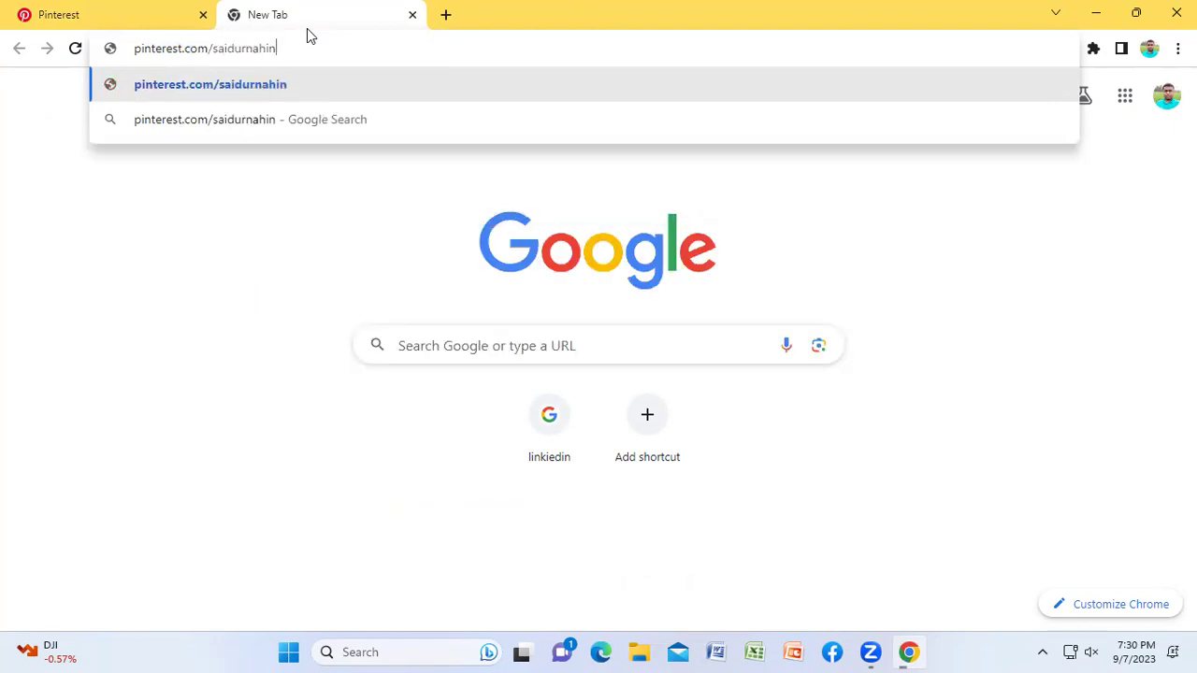
key(Return)
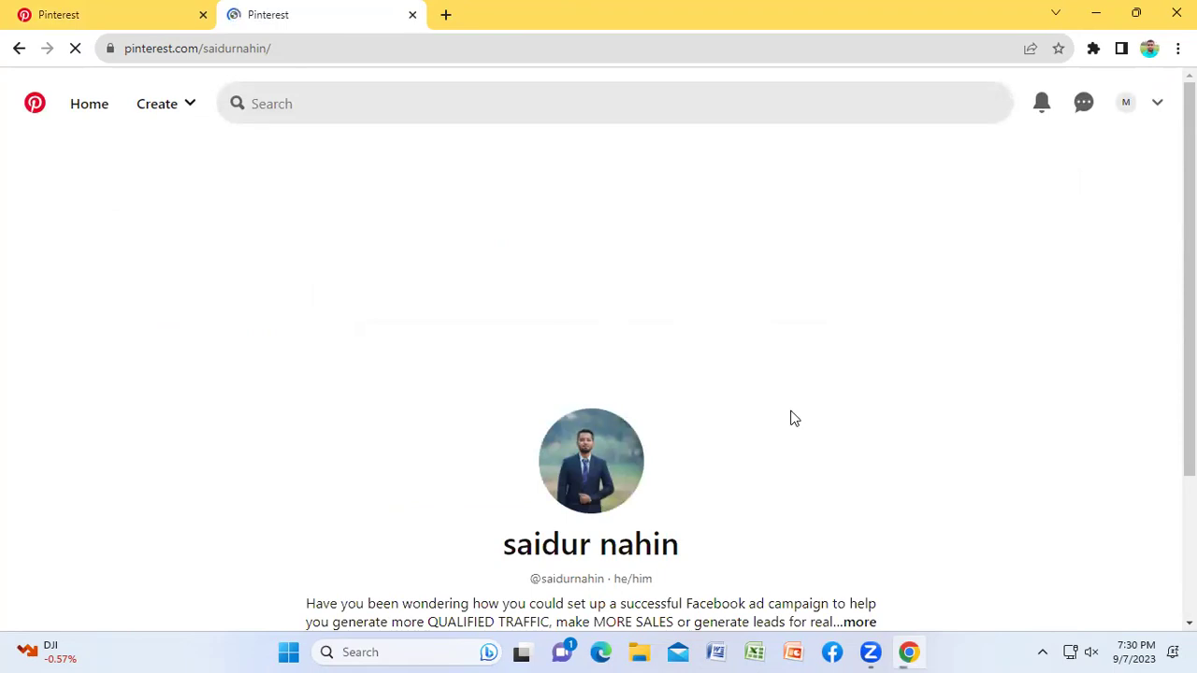
scroll(792, 462, down, 2)
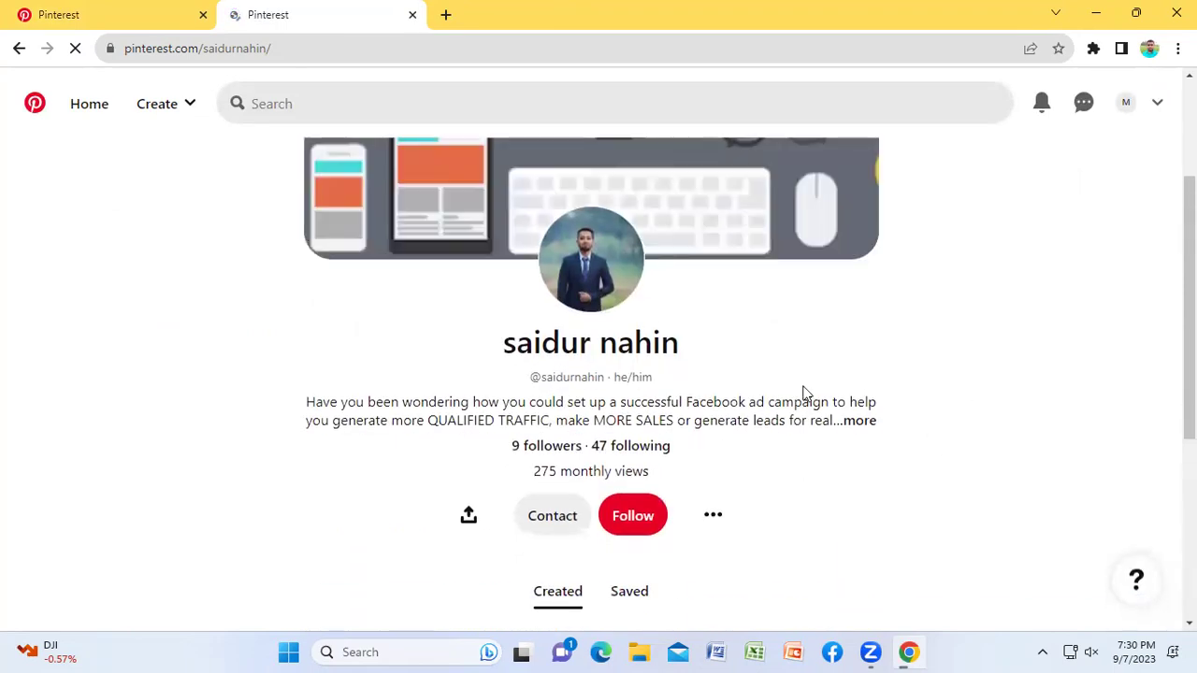
scroll(890, 347, down, 3)
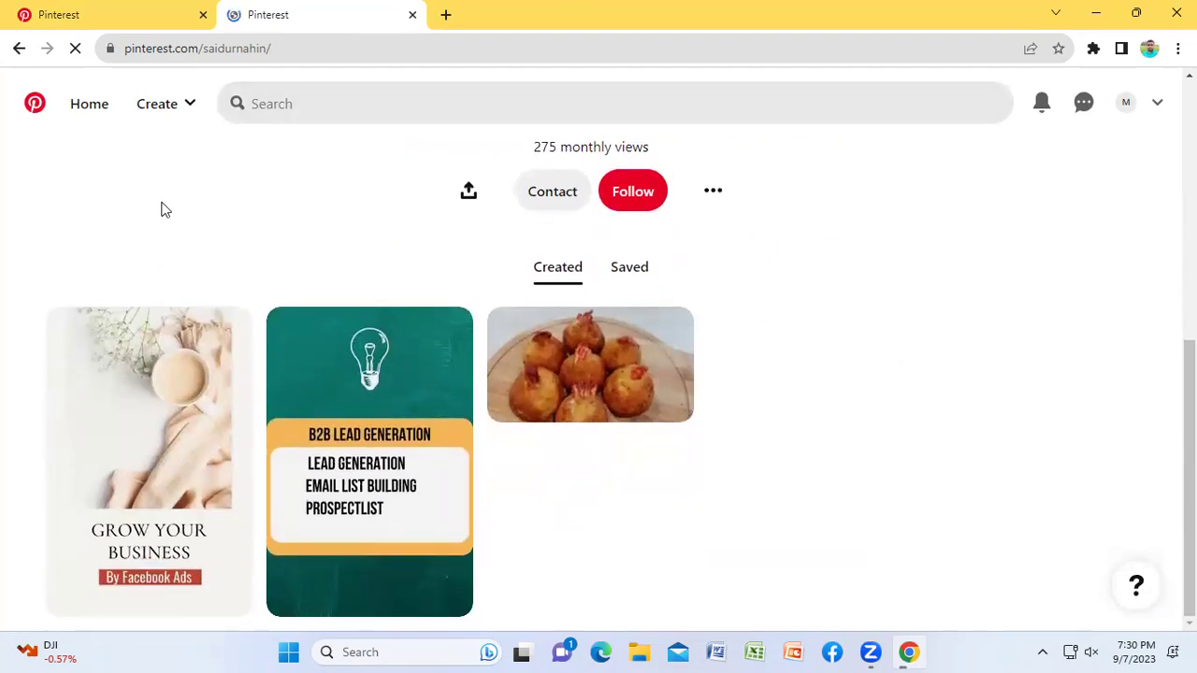
click(413, 17)
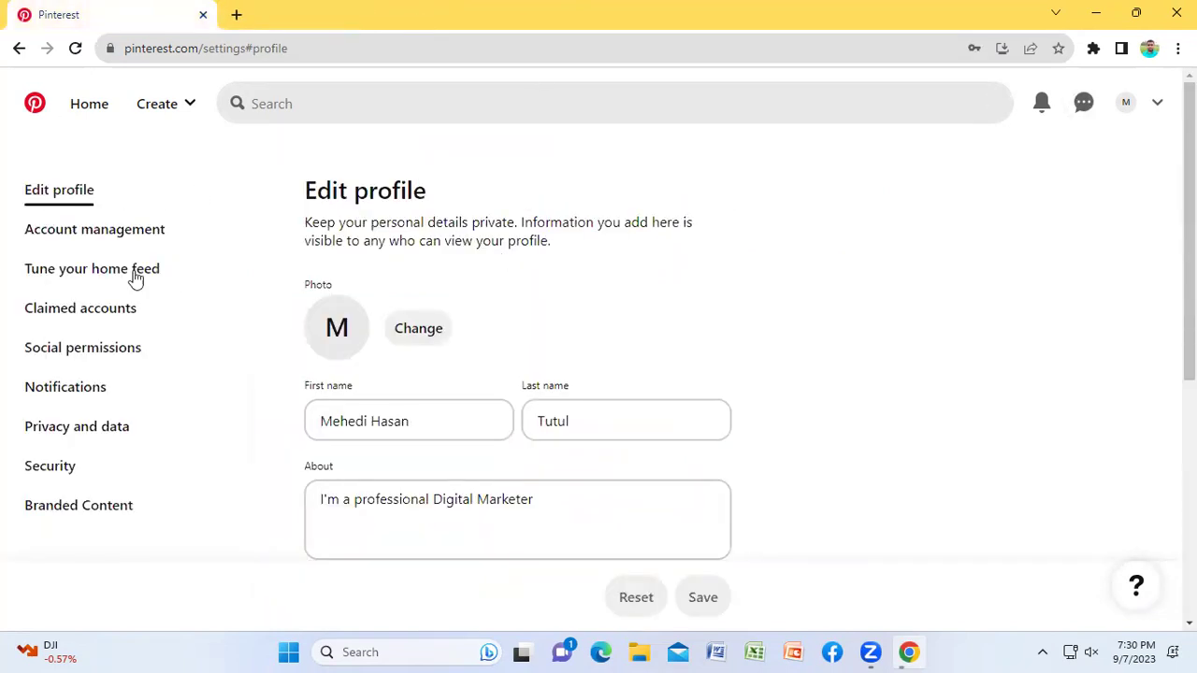
click(86, 236)
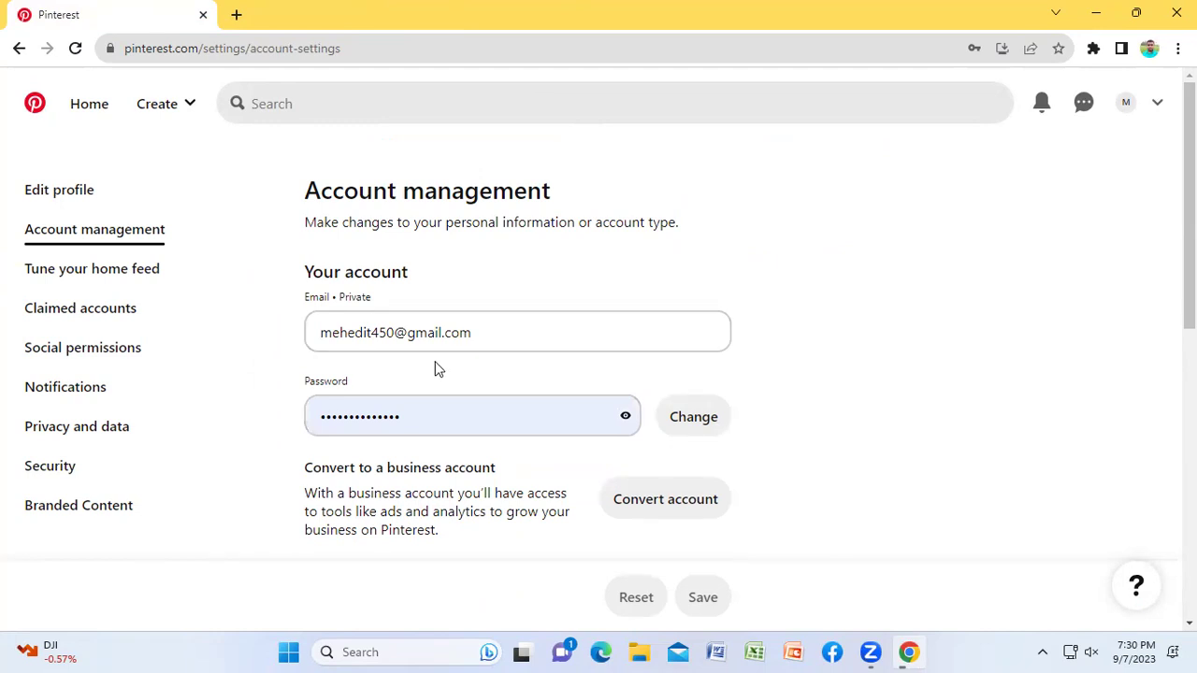
scroll(434, 361, down, 1)
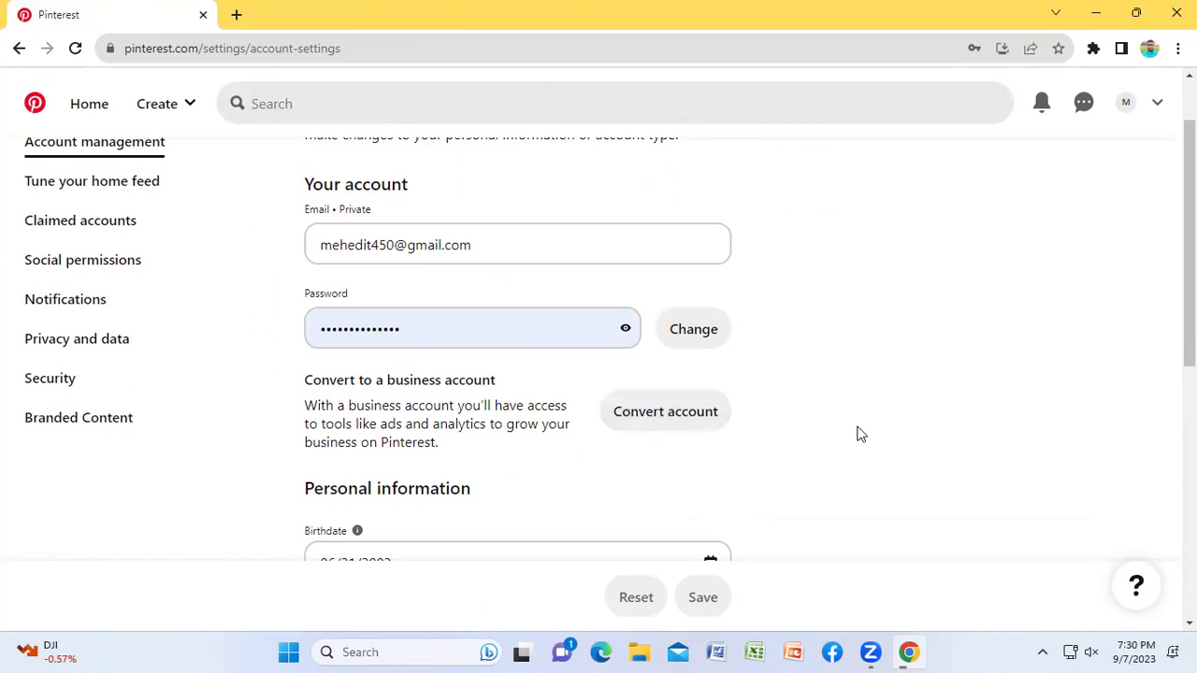
scroll(861, 433, down, 1)
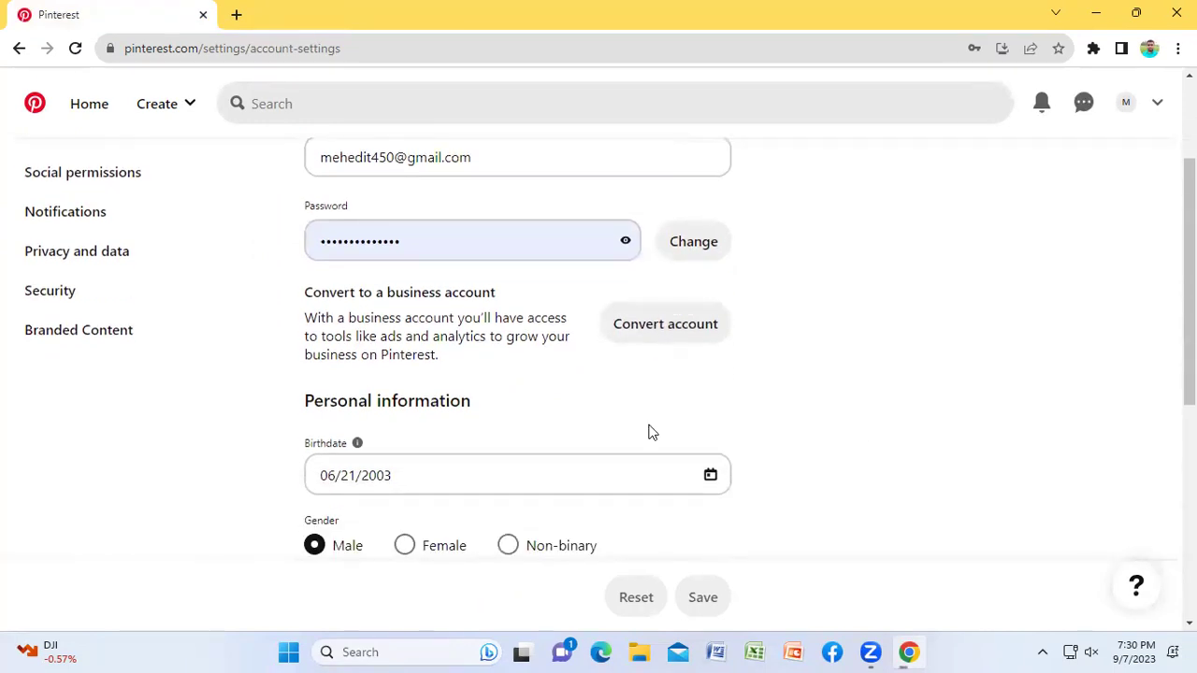
click(424, 475)
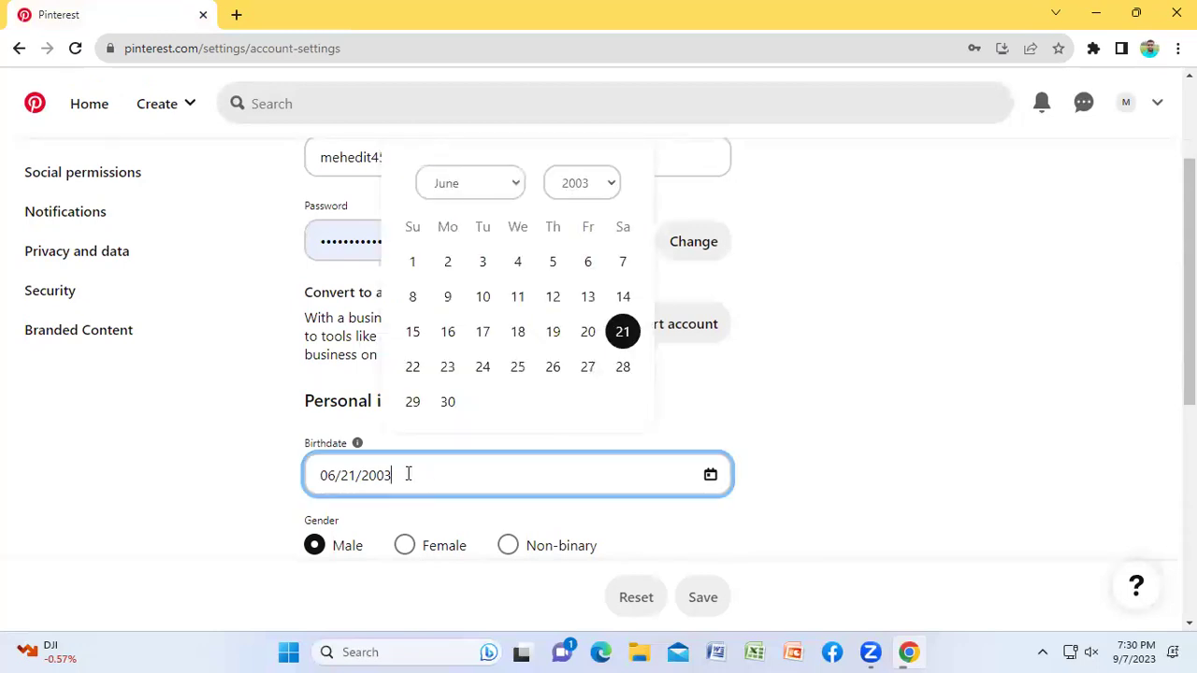
click(922, 435)
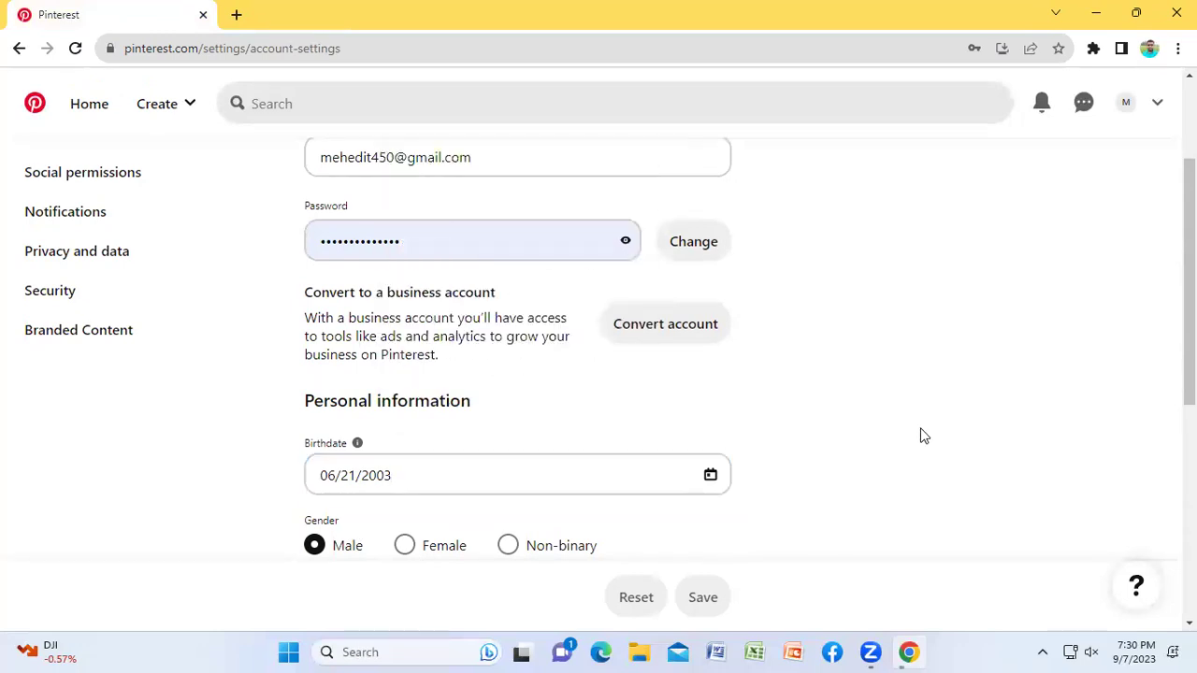
scroll(833, 462, down, 2)
scroll(895, 450, down, 1)
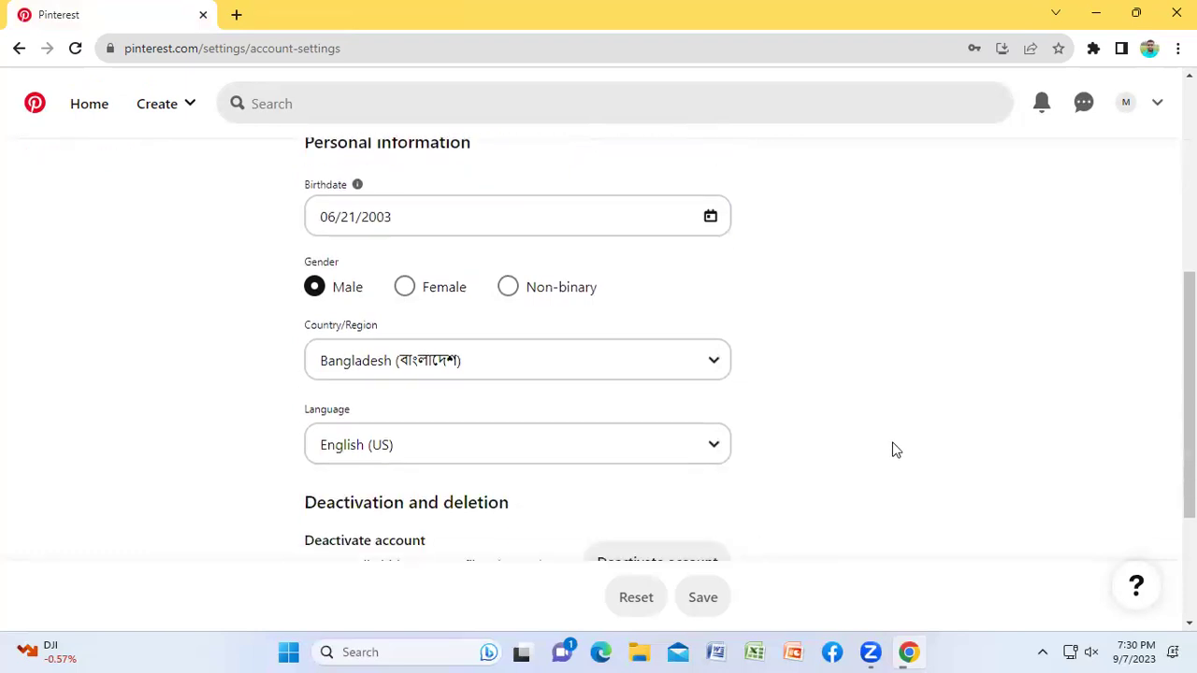
scroll(852, 411, down, 2)
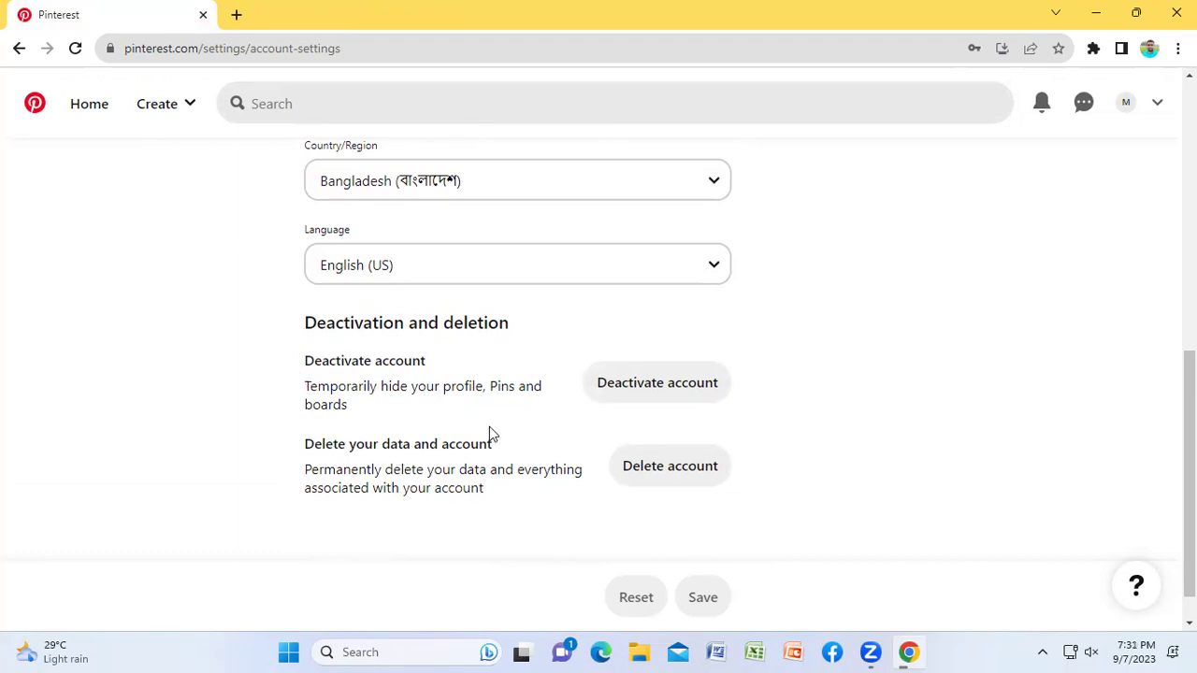
scroll(866, 413, up, 1)
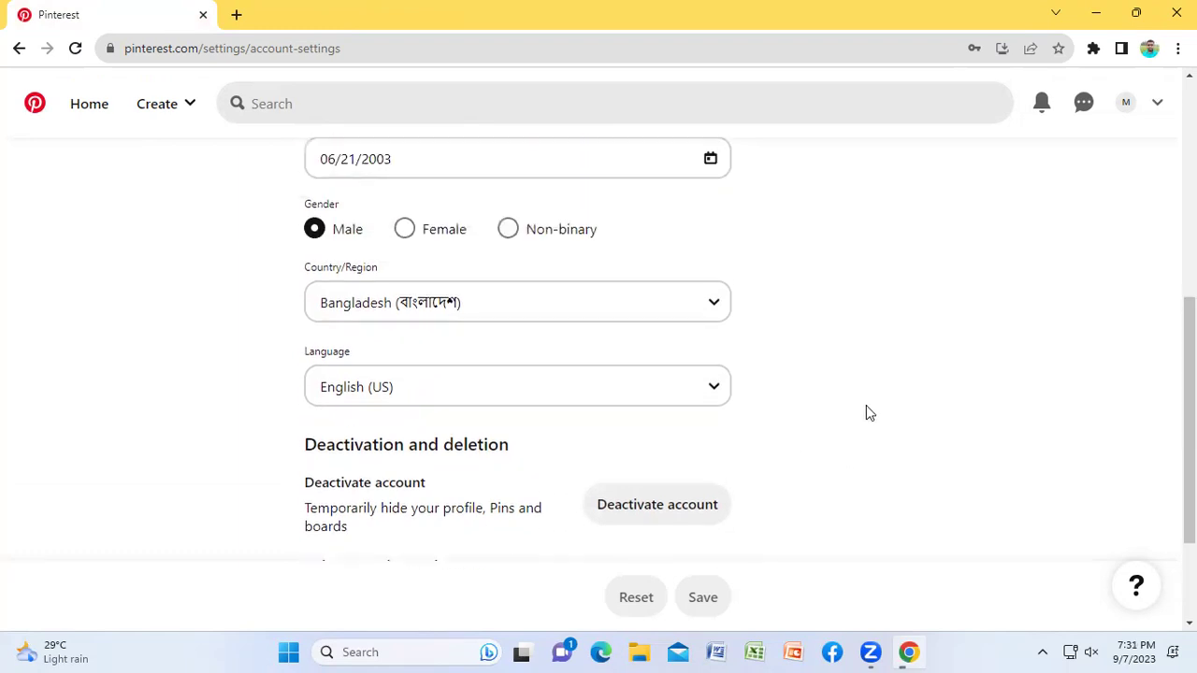
scroll(866, 413, up, 4)
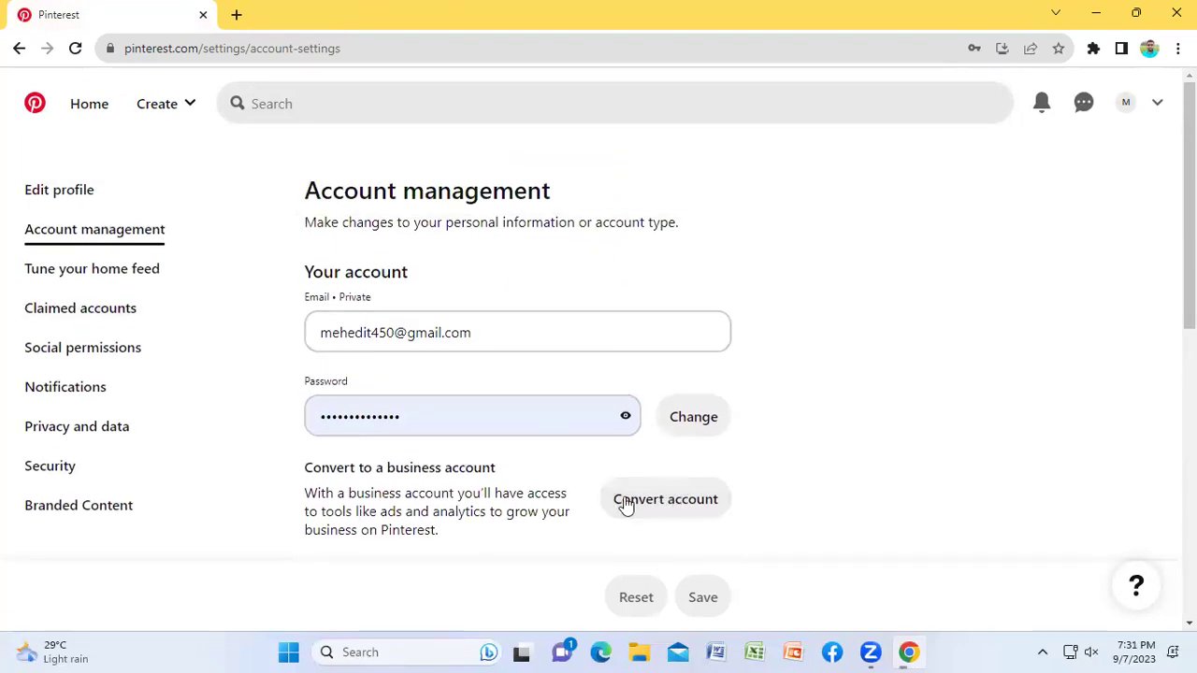
Step: Compare the Personal and Business features under Convert account, then upgrade to a business account
click(669, 505)
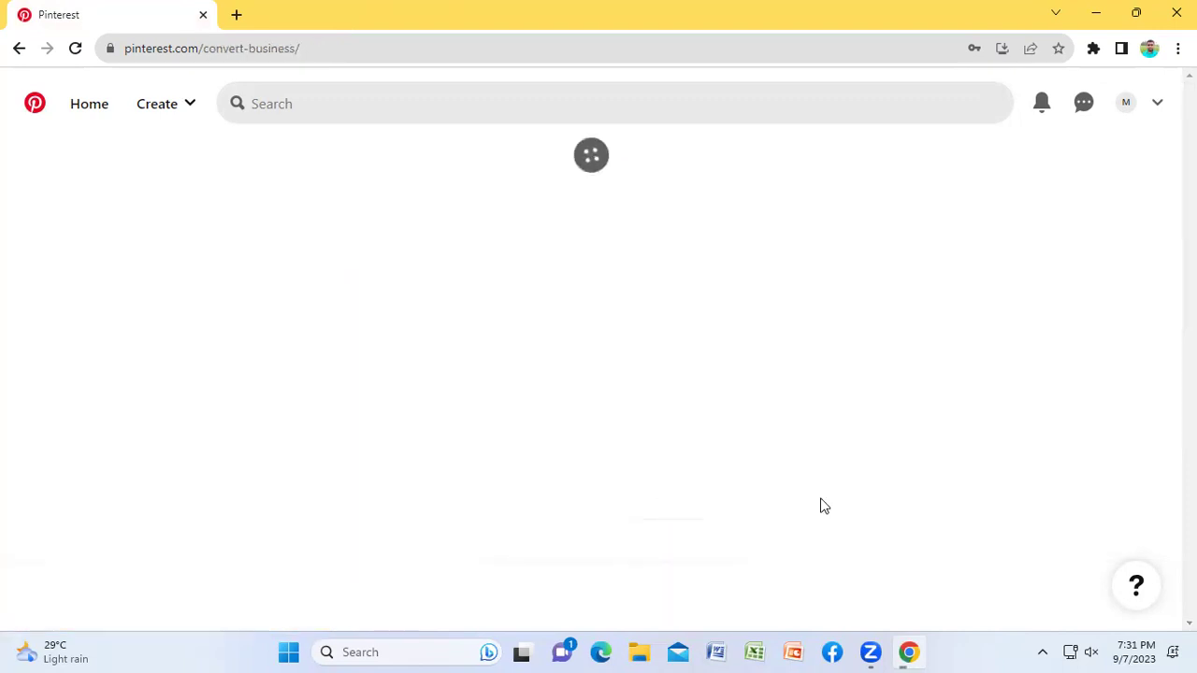
scroll(421, 350, down, 1)
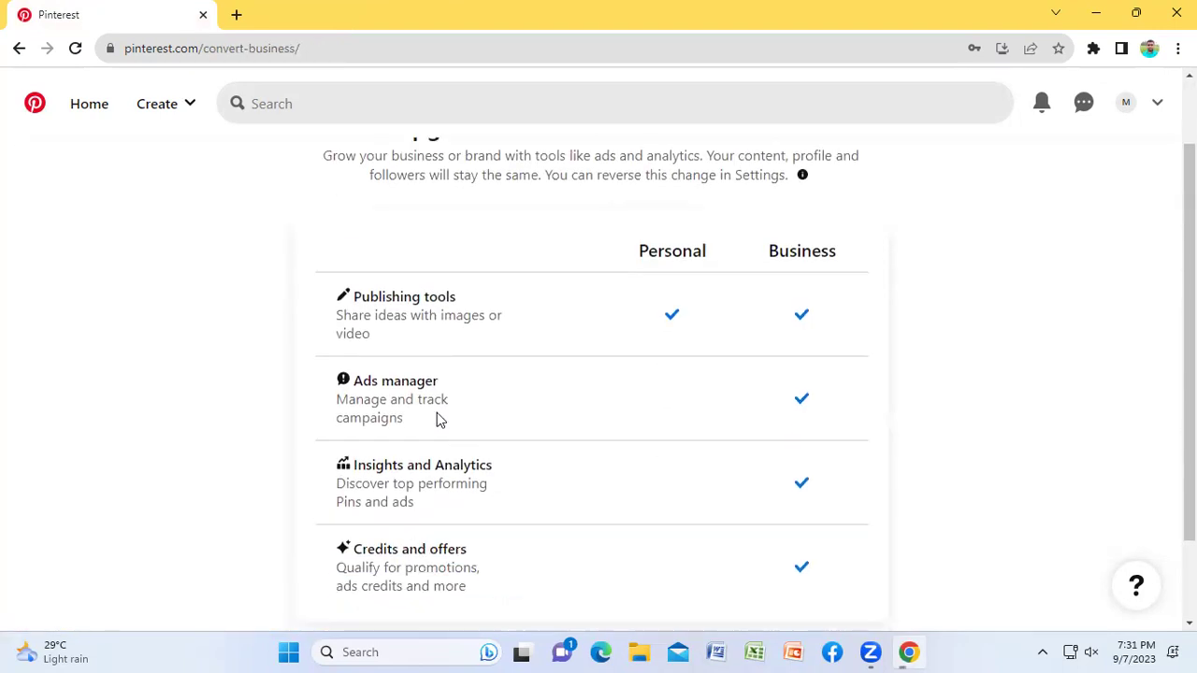
scroll(523, 299, down, 1)
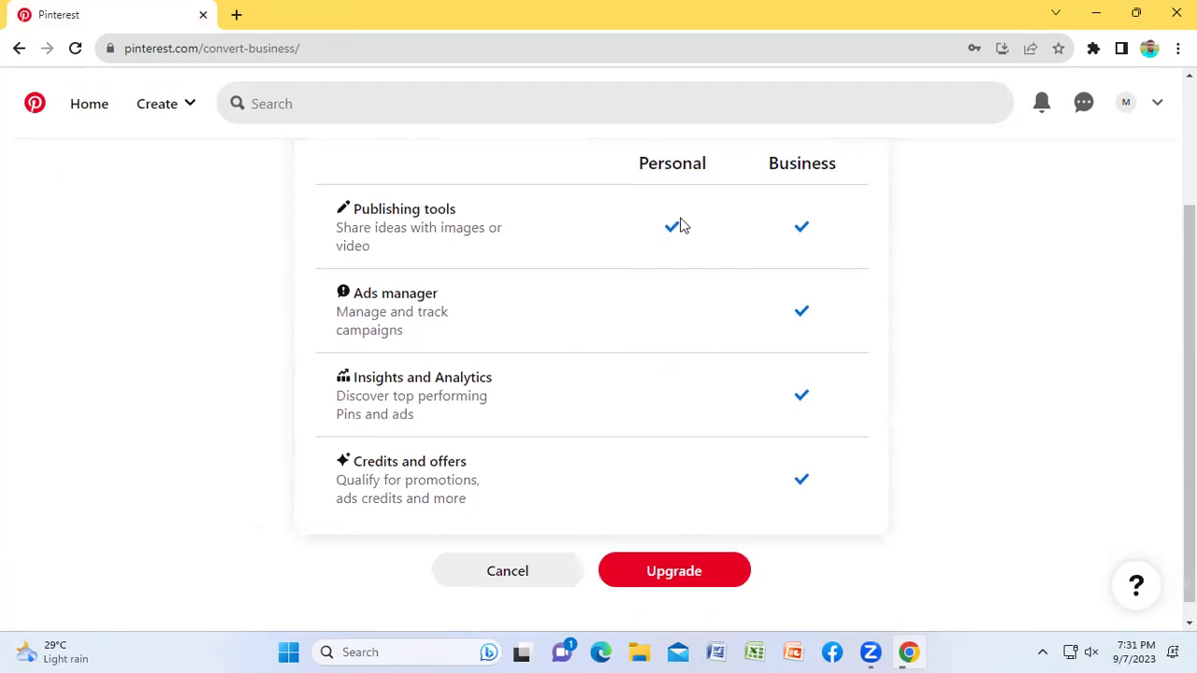
drag(639, 174, 850, 171)
click(673, 313)
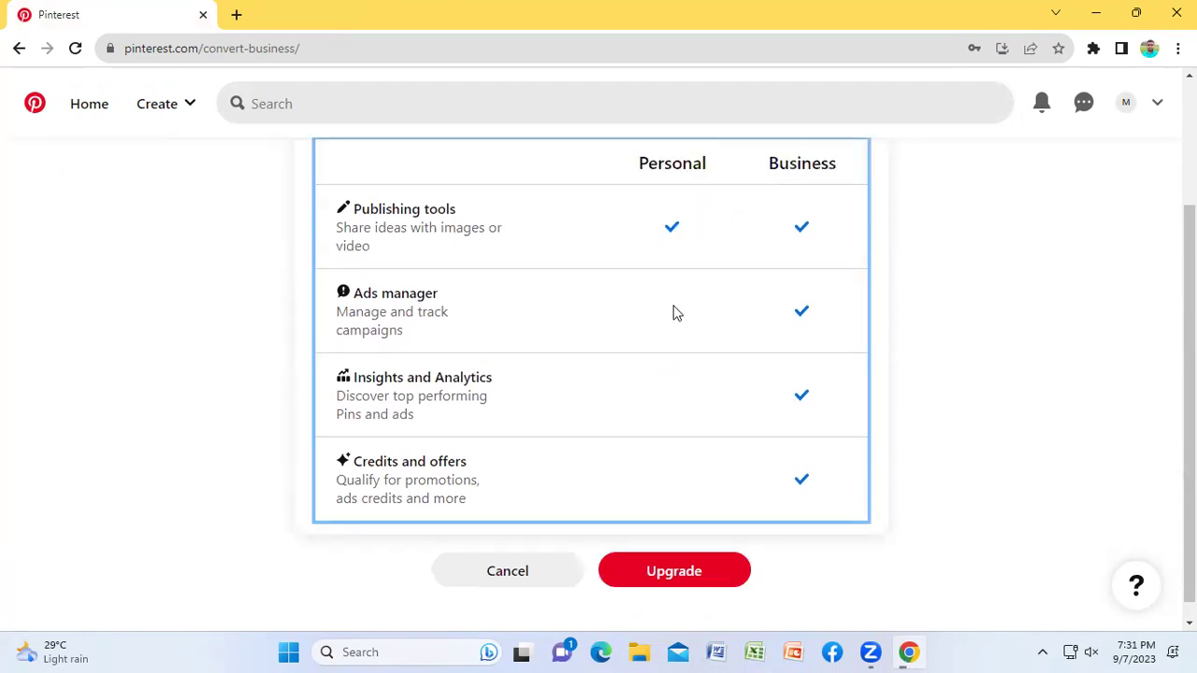
drag(346, 211, 473, 213)
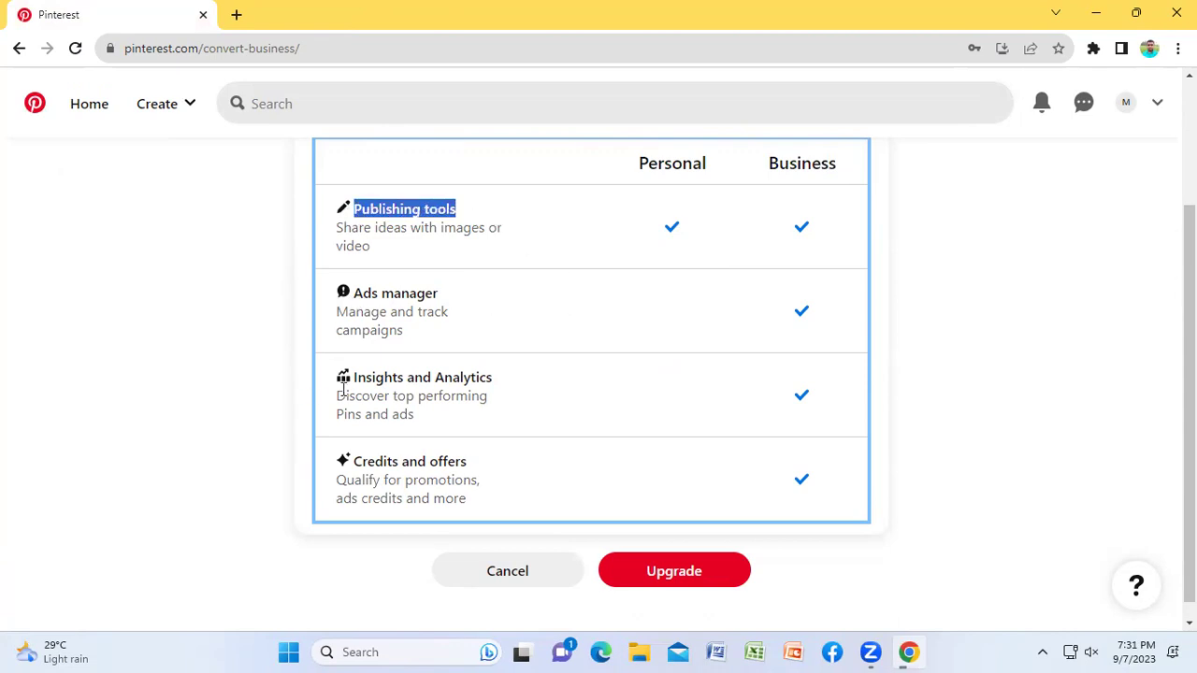
drag(355, 462, 496, 470)
click(498, 470)
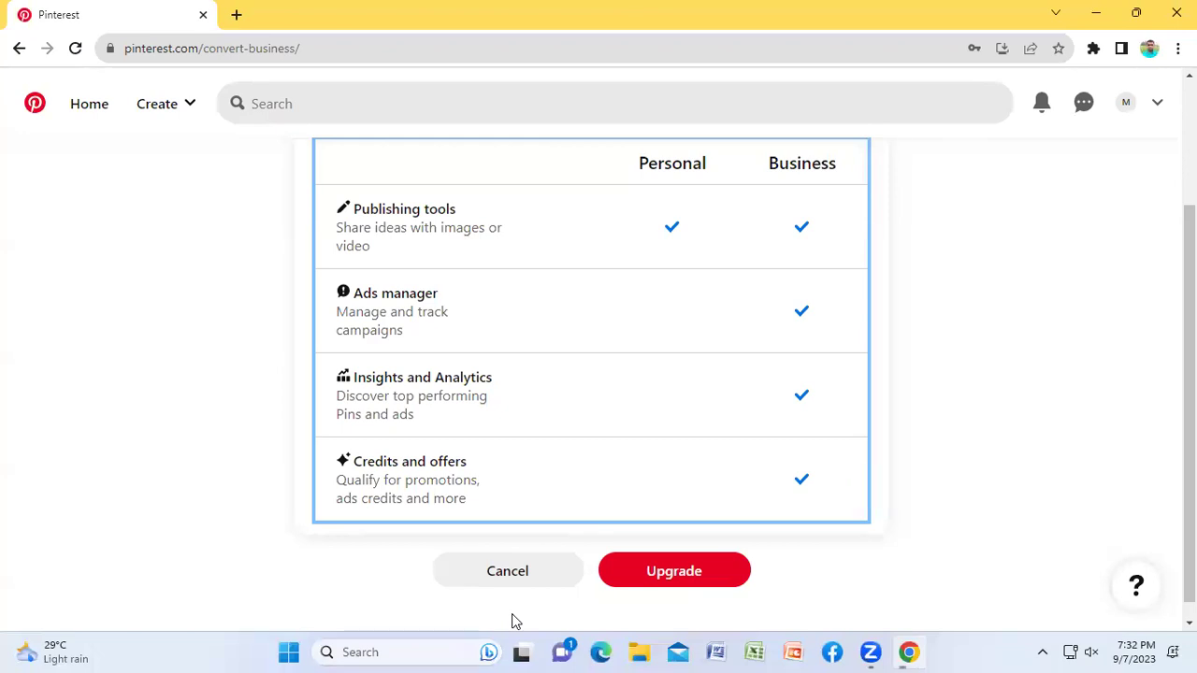
click(690, 573)
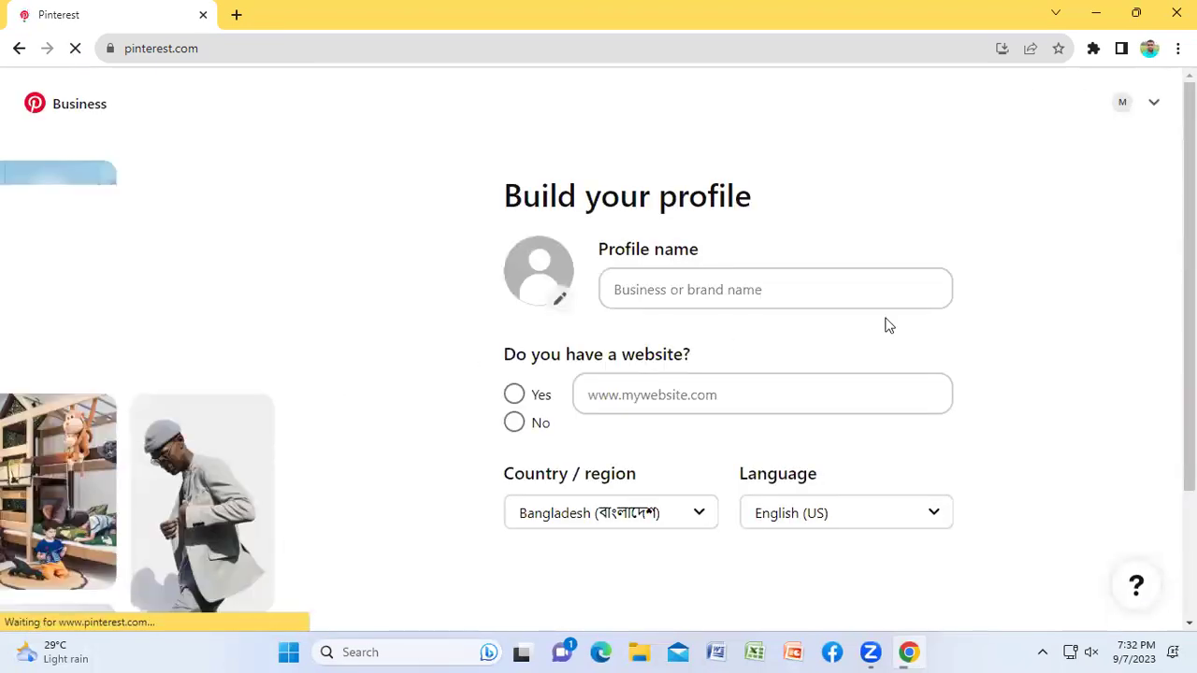
Step: Enter the owner's full name as the profile name and answer No to having a website
click(846, 289)
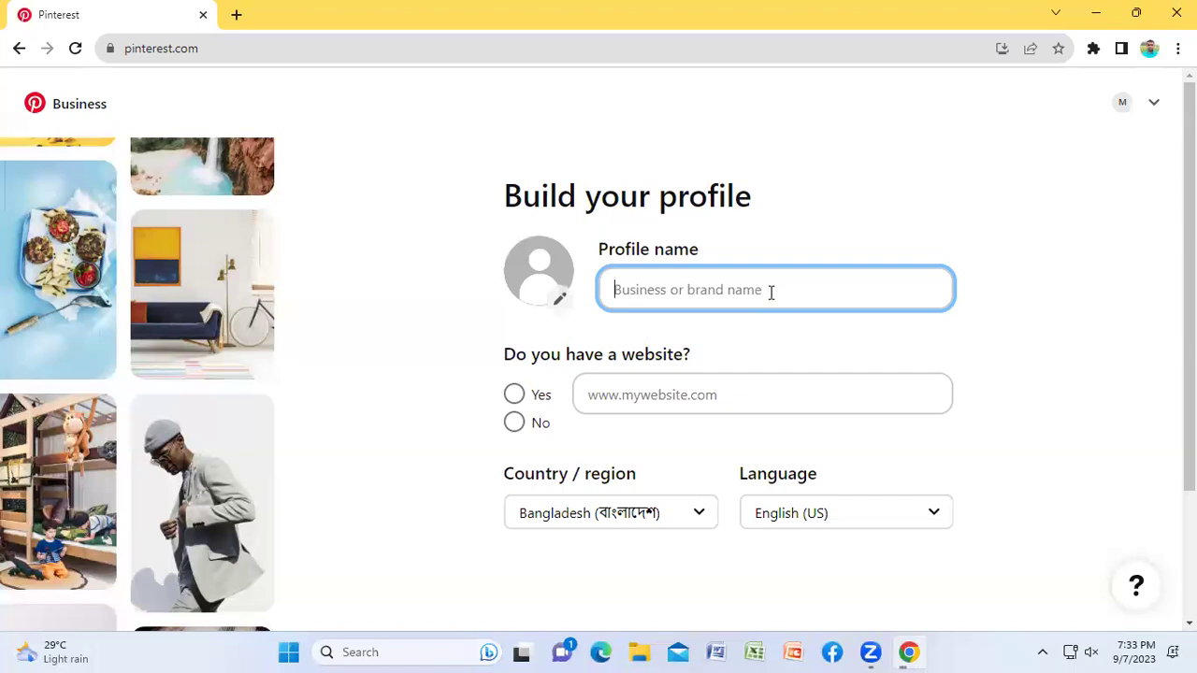
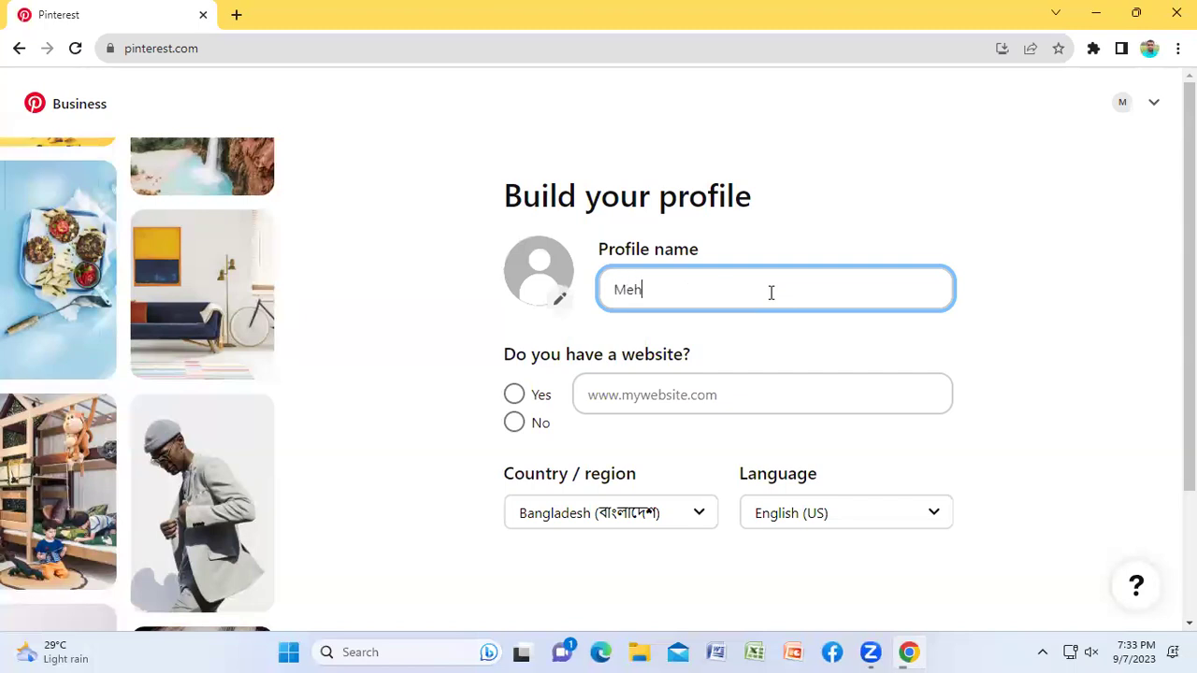
click(1059, 281)
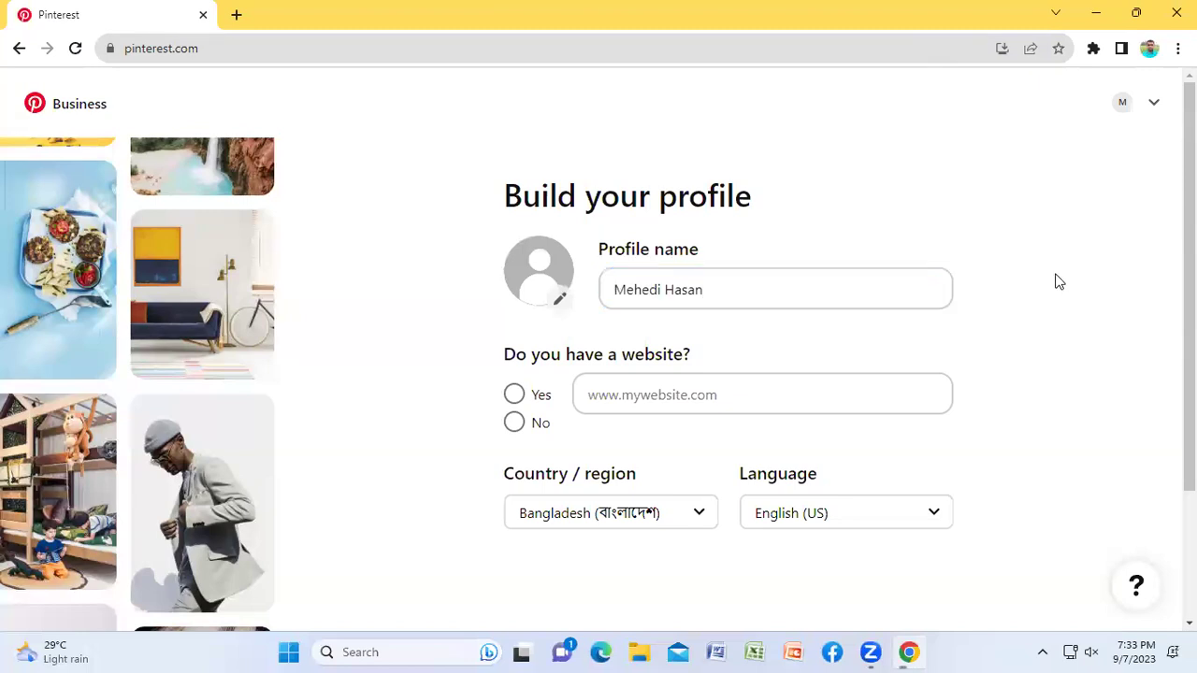
click(517, 432)
scroll(1077, 342, down, 2)
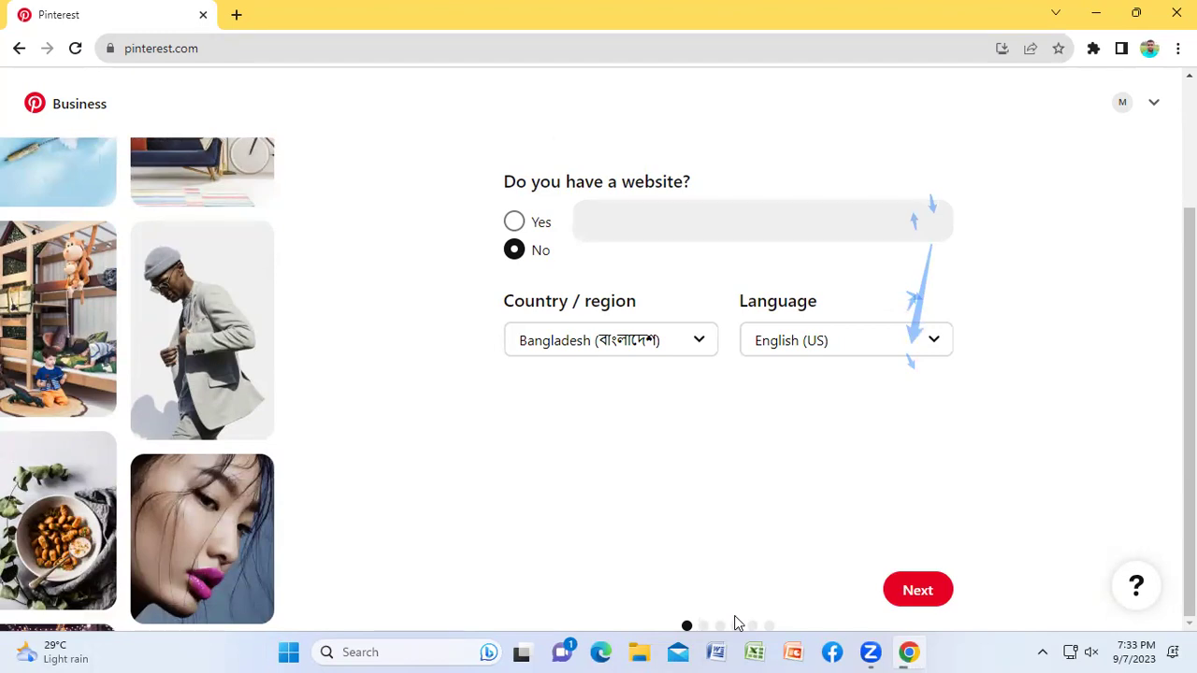
click(871, 652)
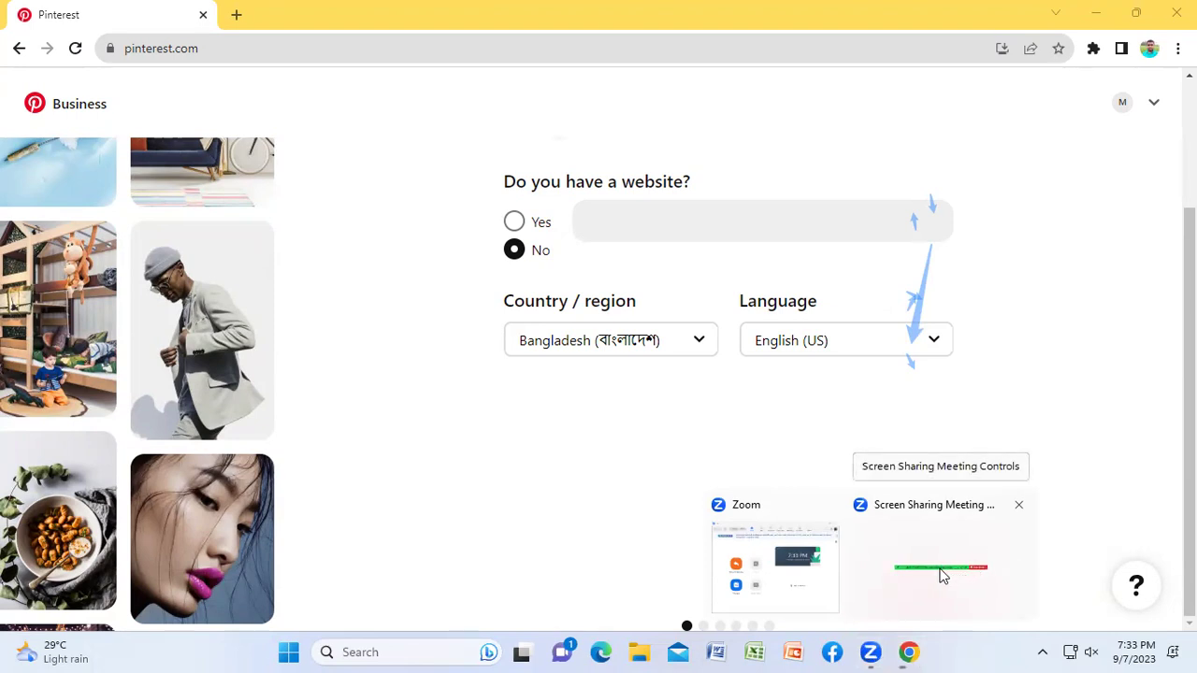
Step: Glance at the Zoom meeting controls, browser menu and account options, closing each
click(932, 544)
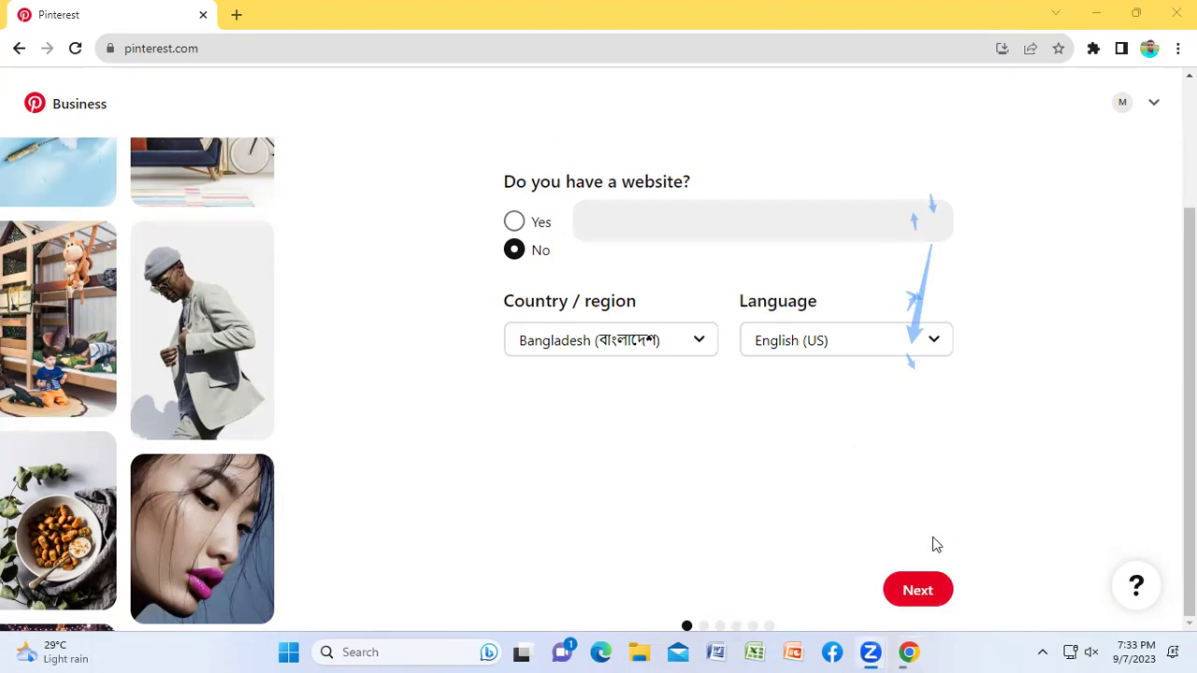
key(alt+f)
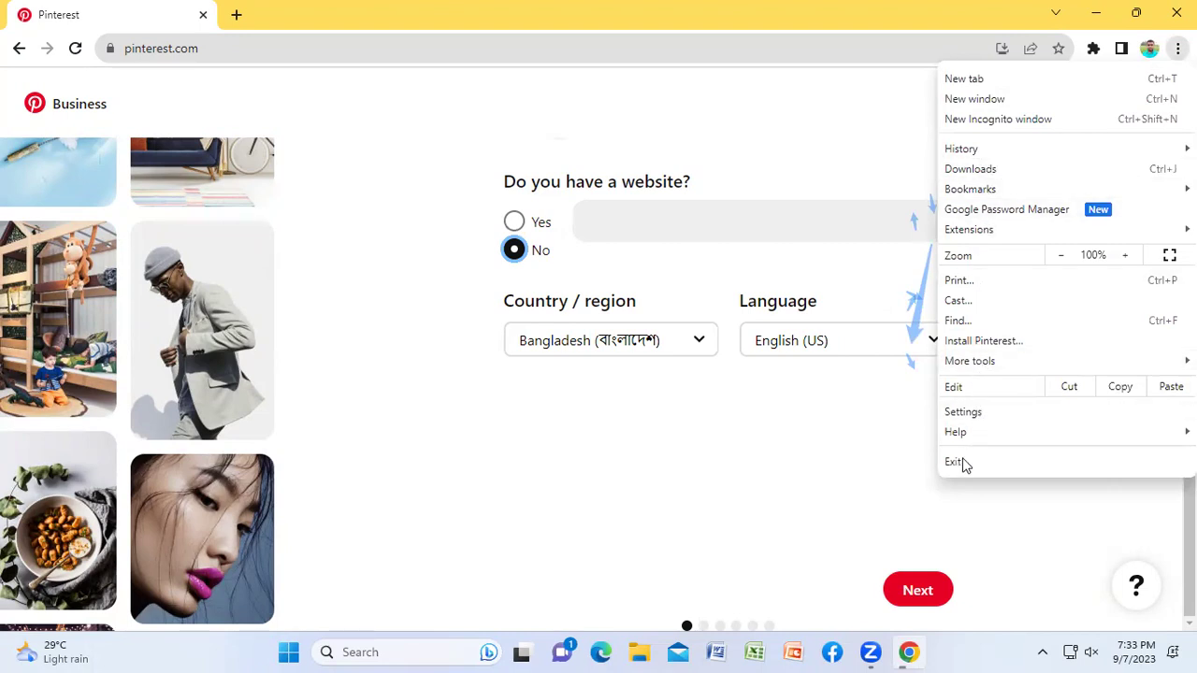
click(896, 532)
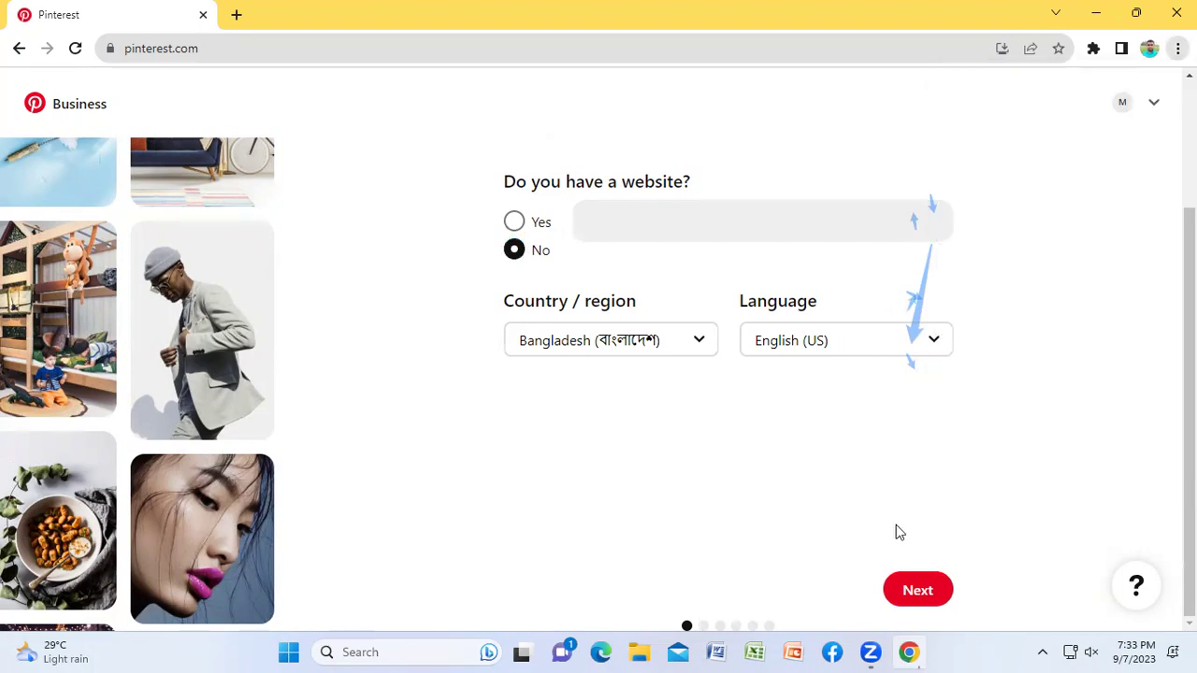
click(870, 652)
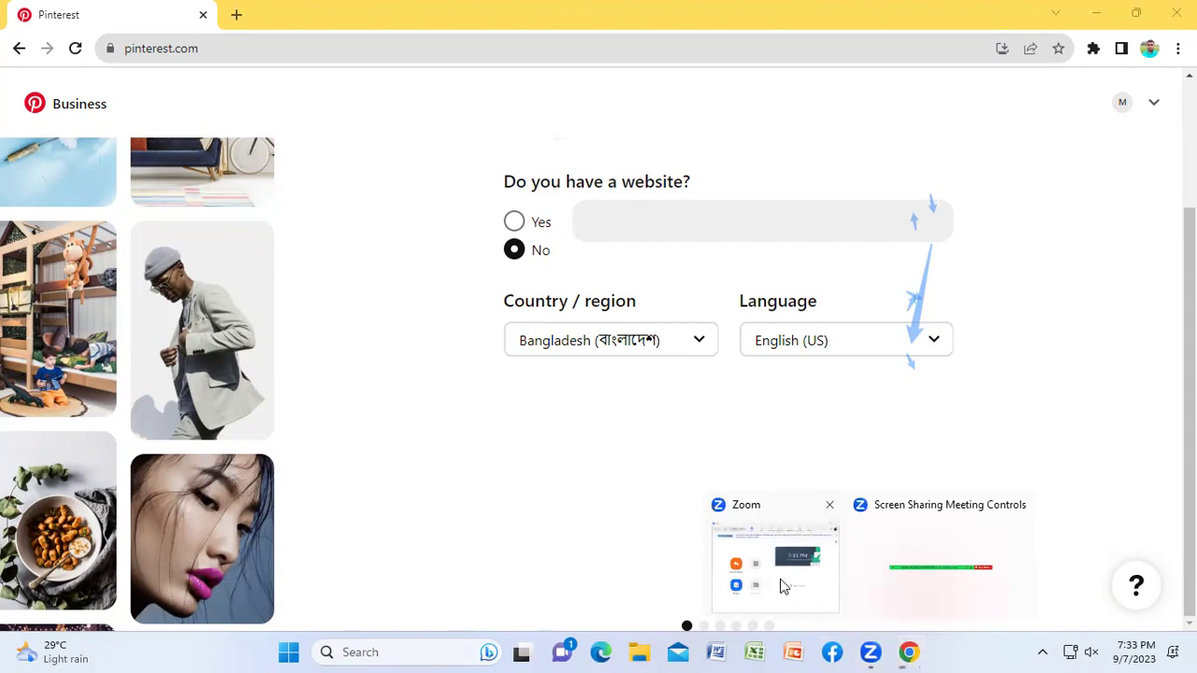
click(941, 586)
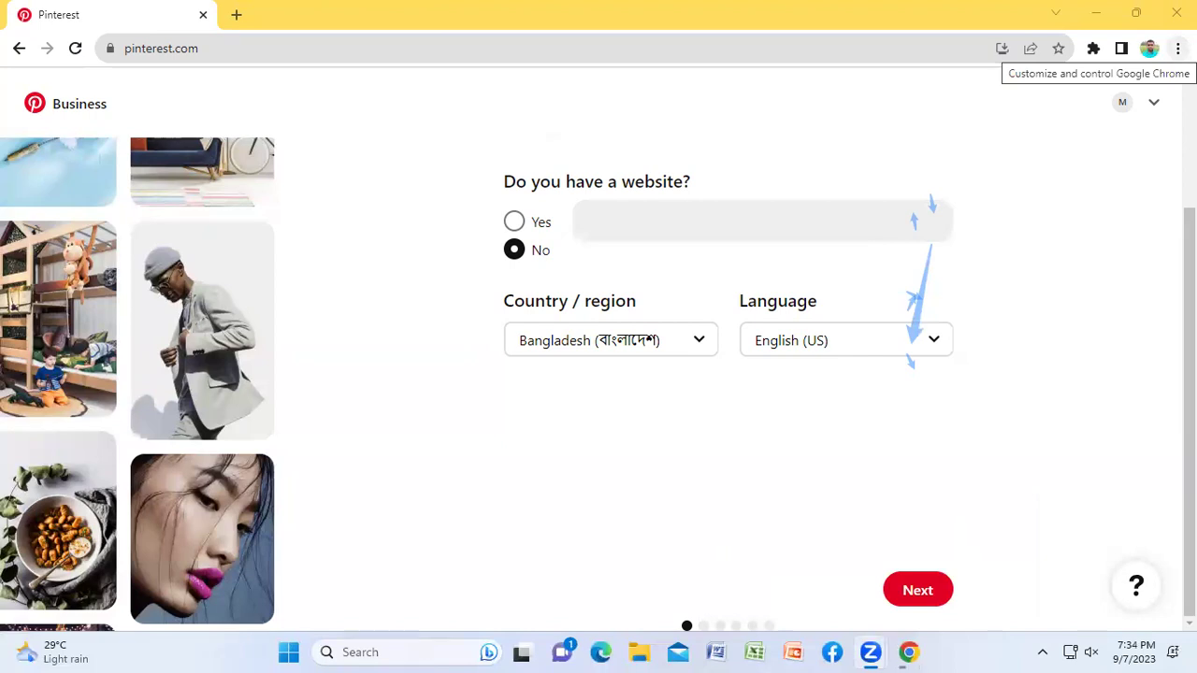
click(1153, 104)
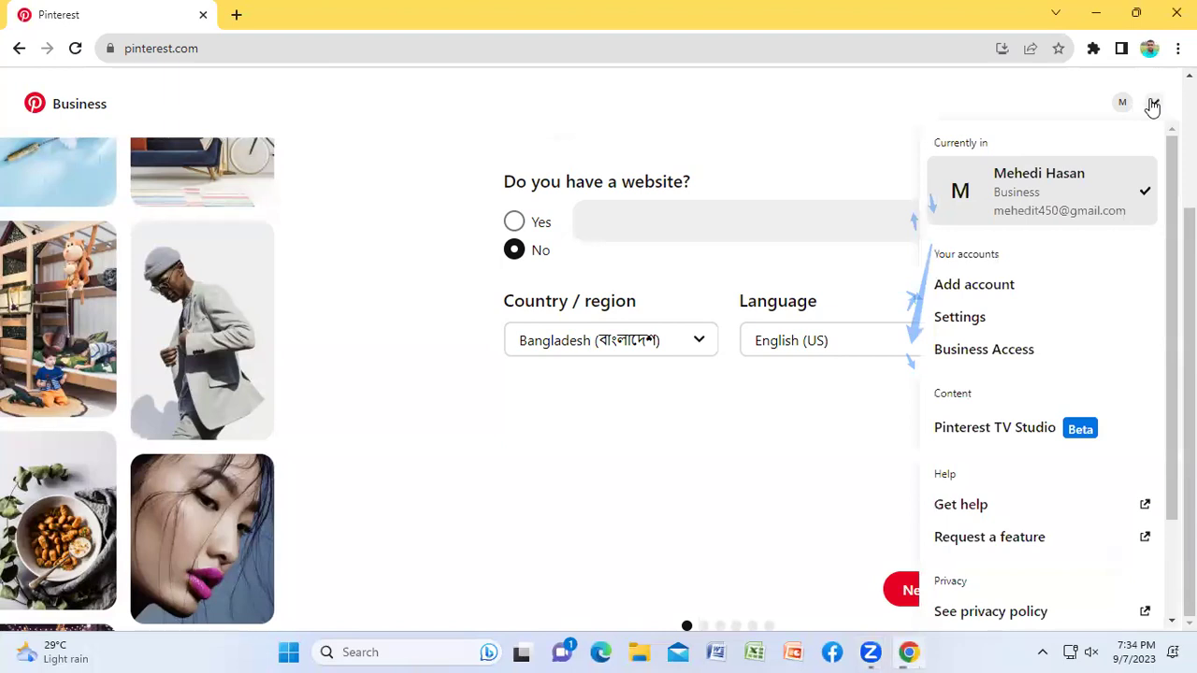
click(1051, 76)
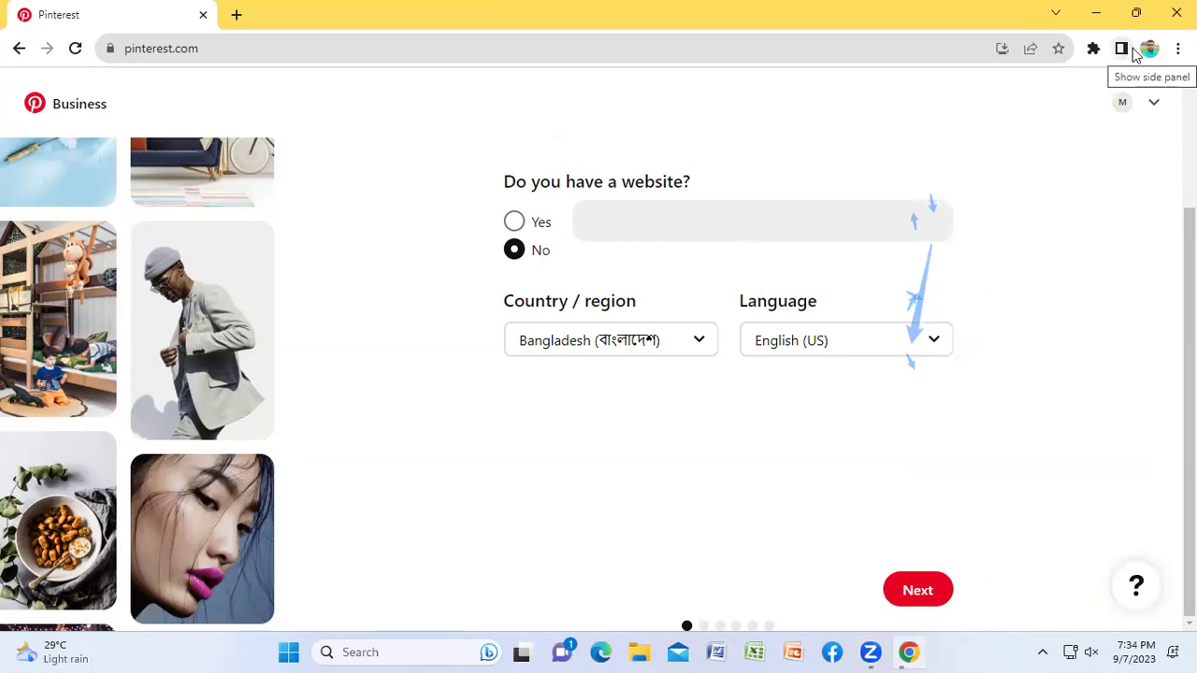
Step: Dismiss the remaining previews and menus, then submit the Build your profile form with Next
mouse_move(870, 652)
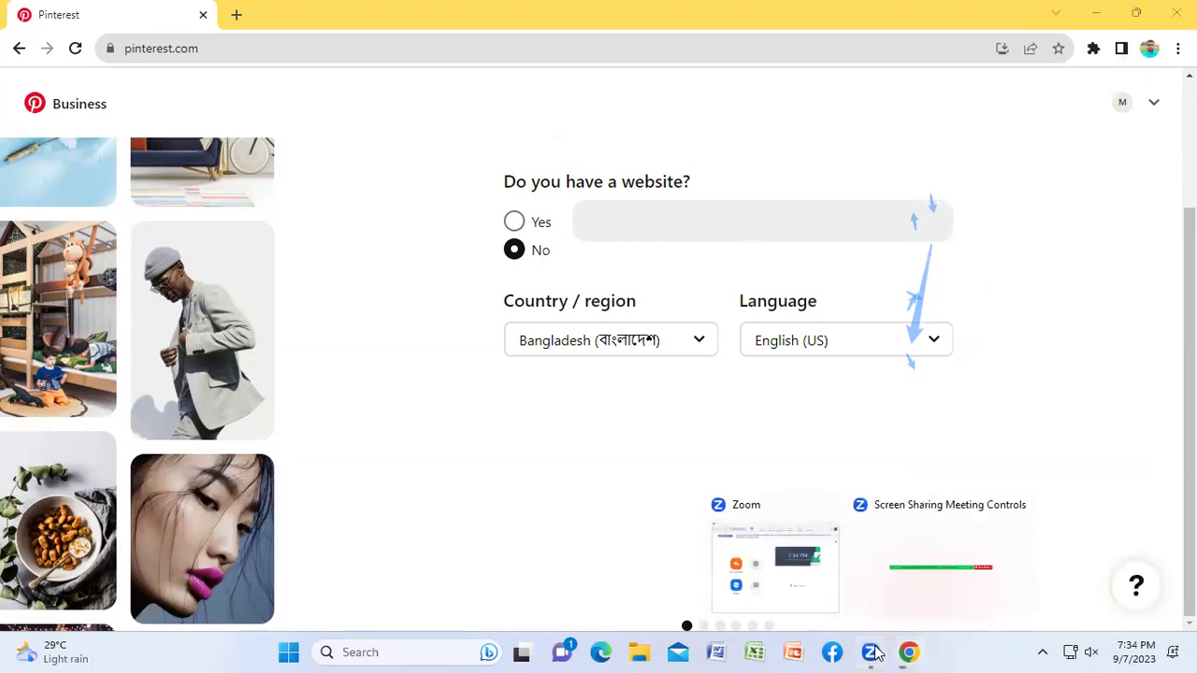
click(930, 551)
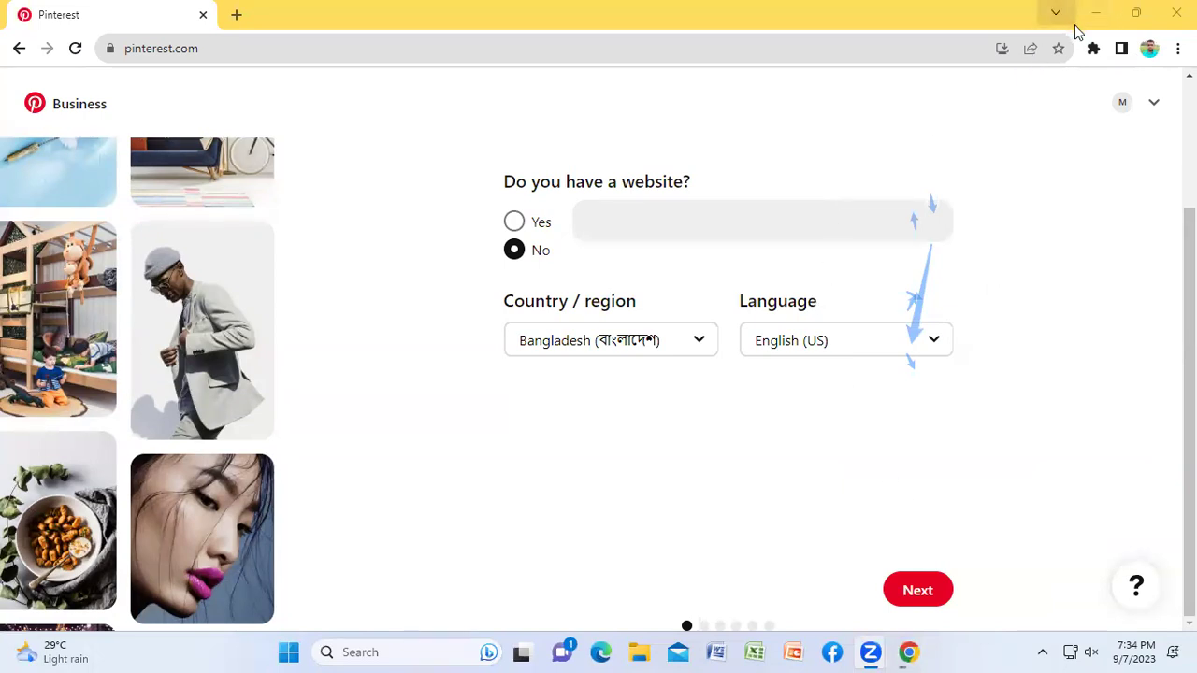
click(1177, 48)
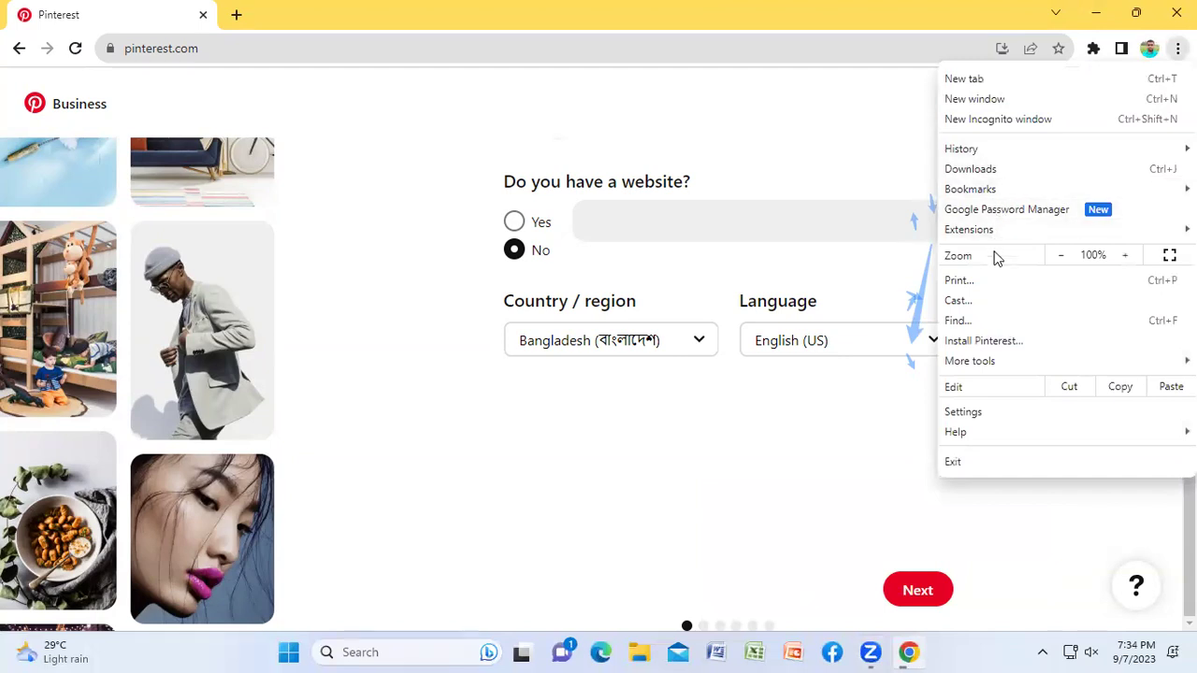
click(657, 405)
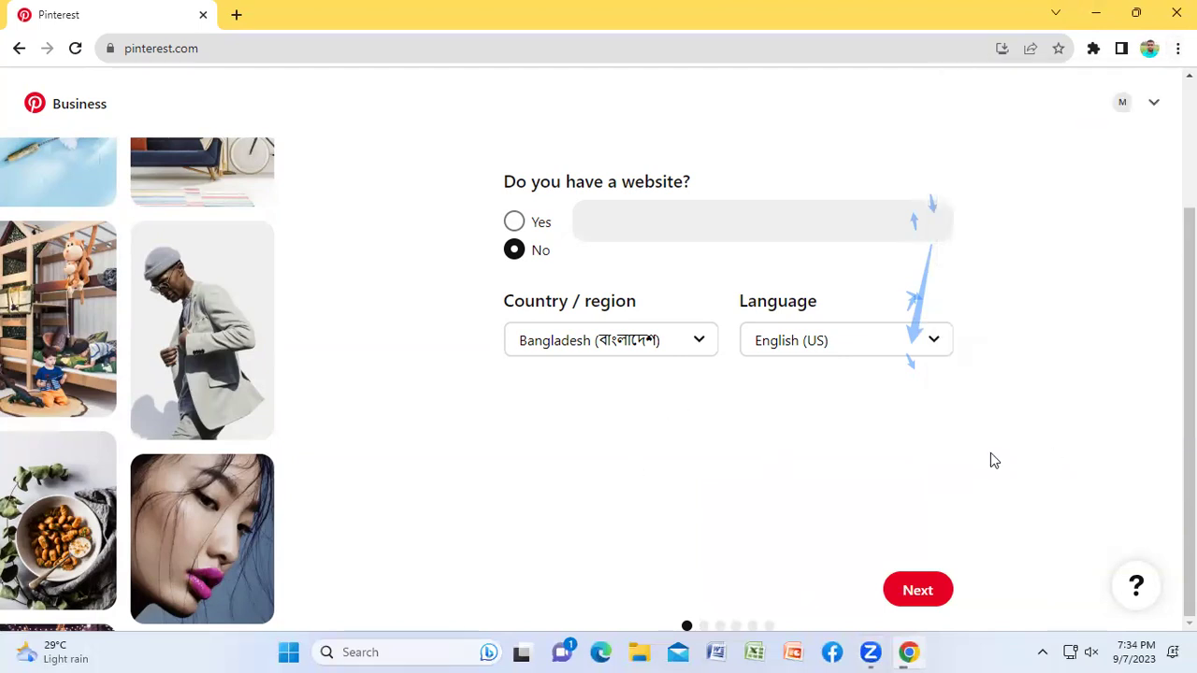
scroll(1076, 388, up, 2)
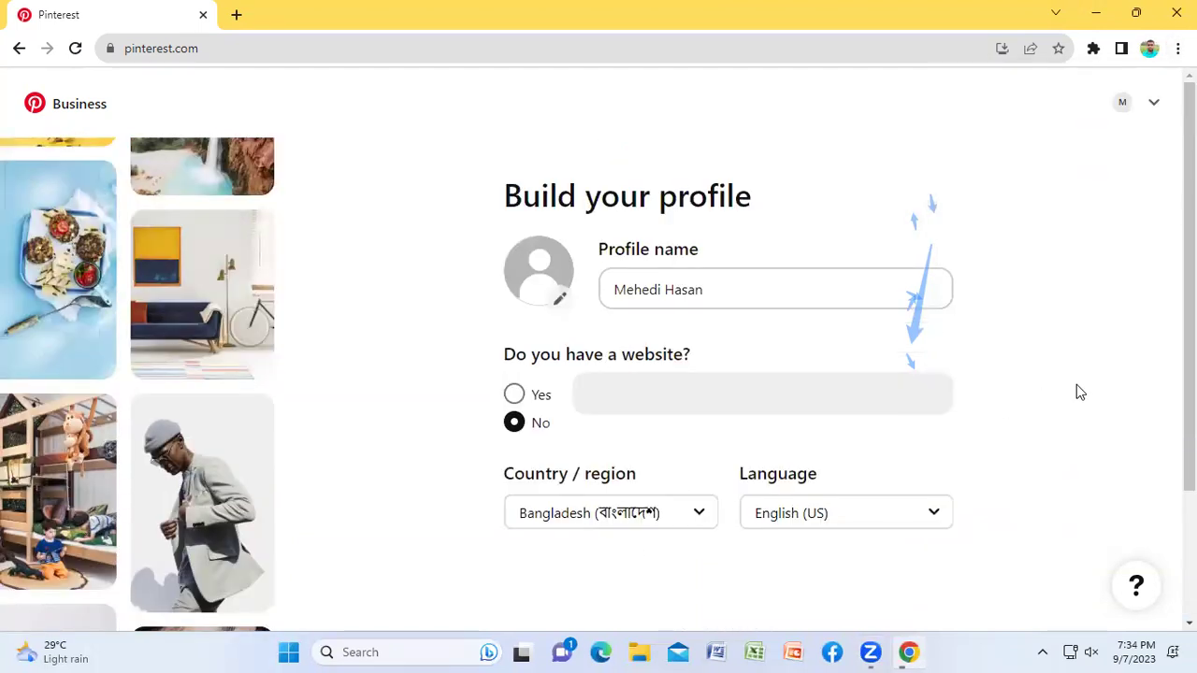
scroll(1076, 388, down, 2)
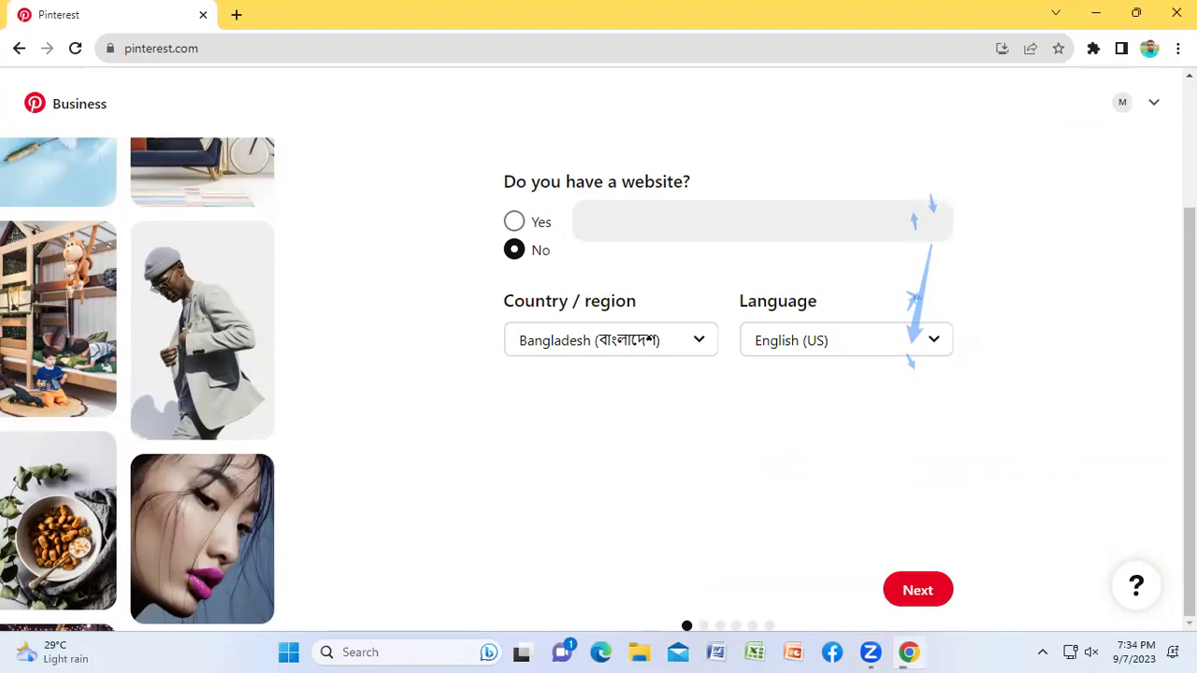
click(924, 591)
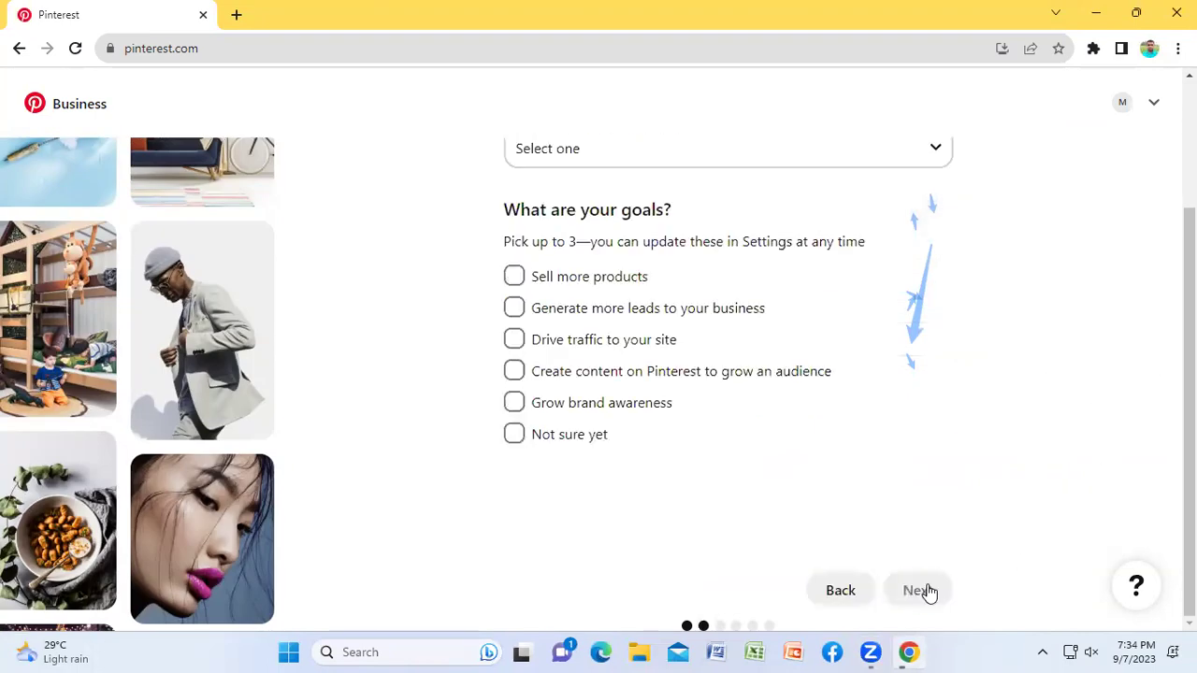
Step: Pick the brand focus from the category list, trying Other and Travel before Food and drink
scroll(1017, 304, up, 2)
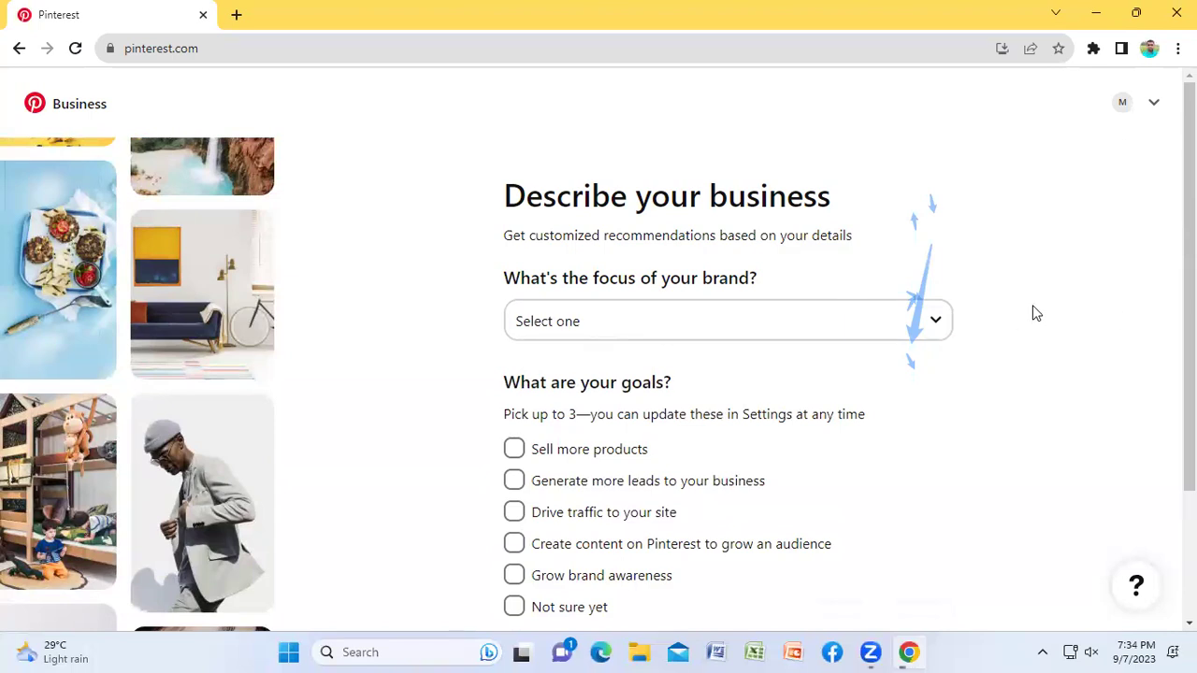
click(550, 322)
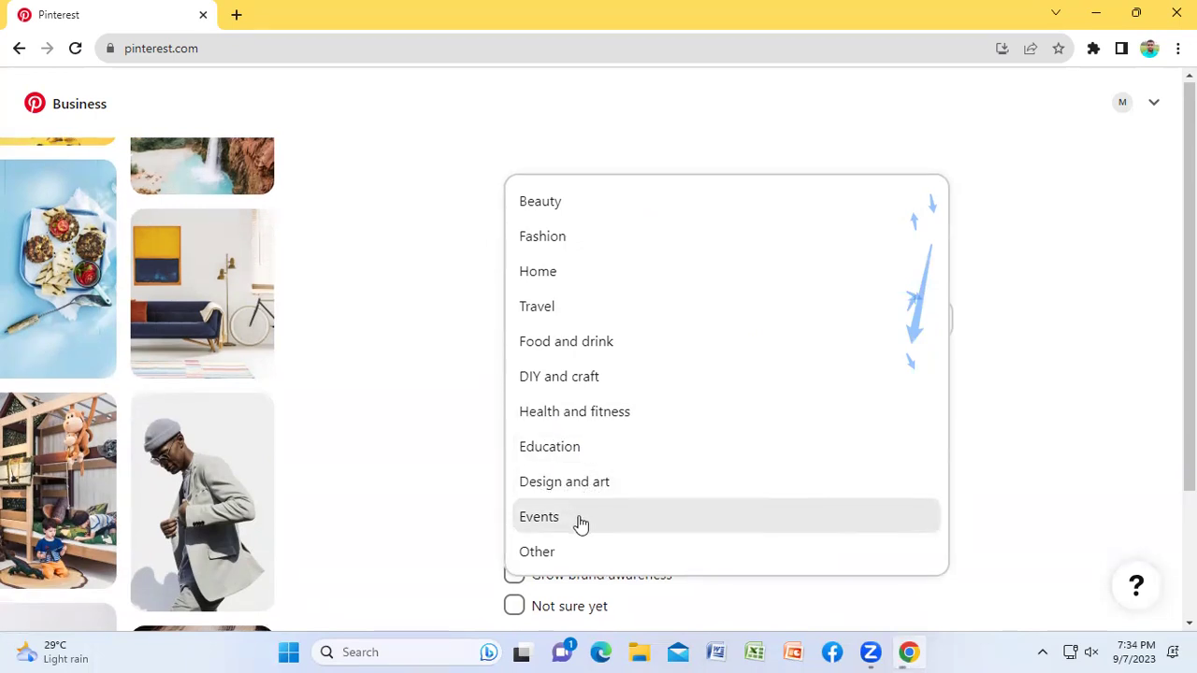
scroll(562, 559, down, 1)
click(542, 466)
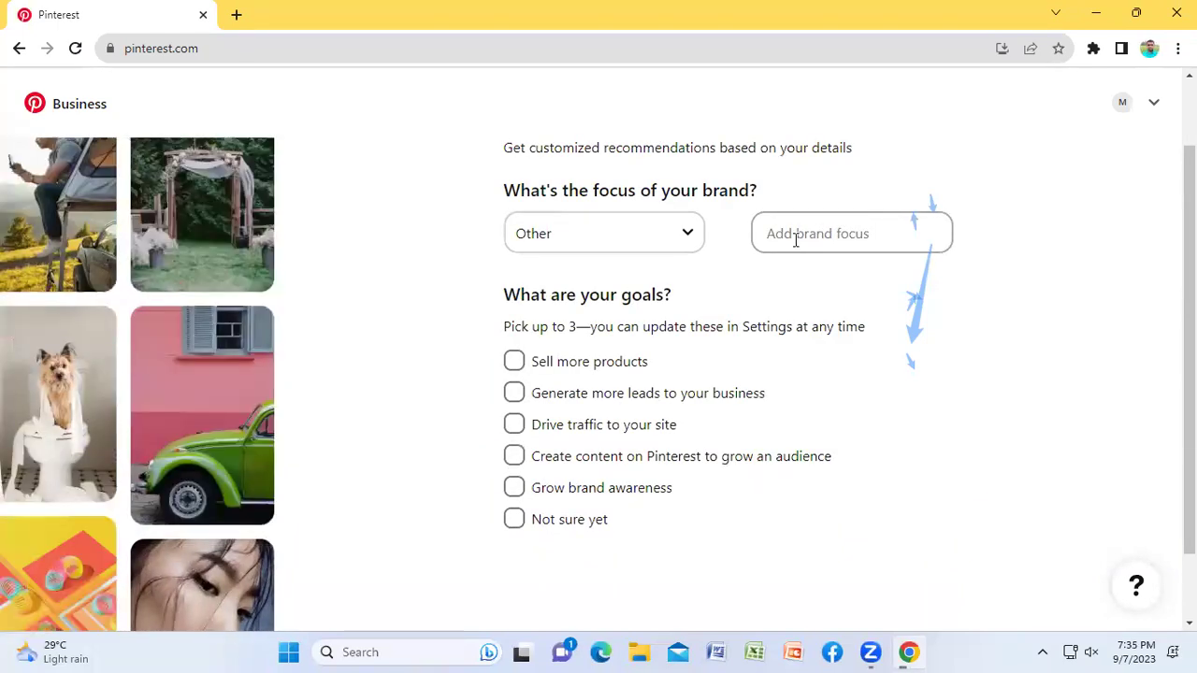
key(Down)
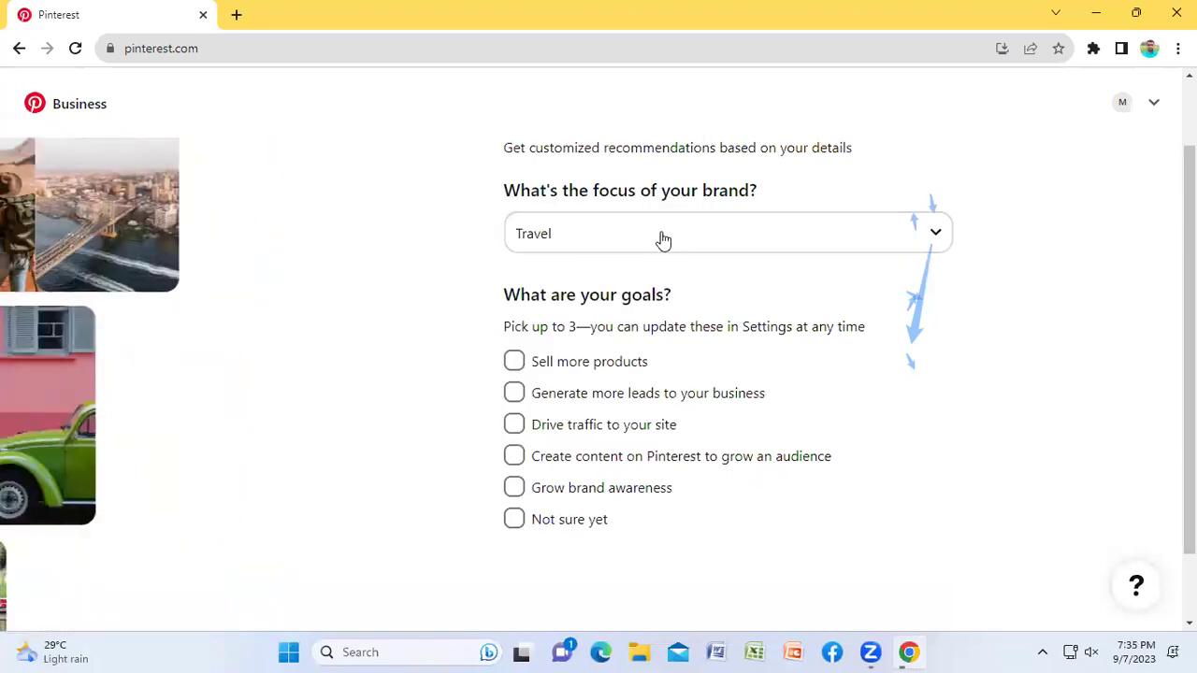
click(638, 251)
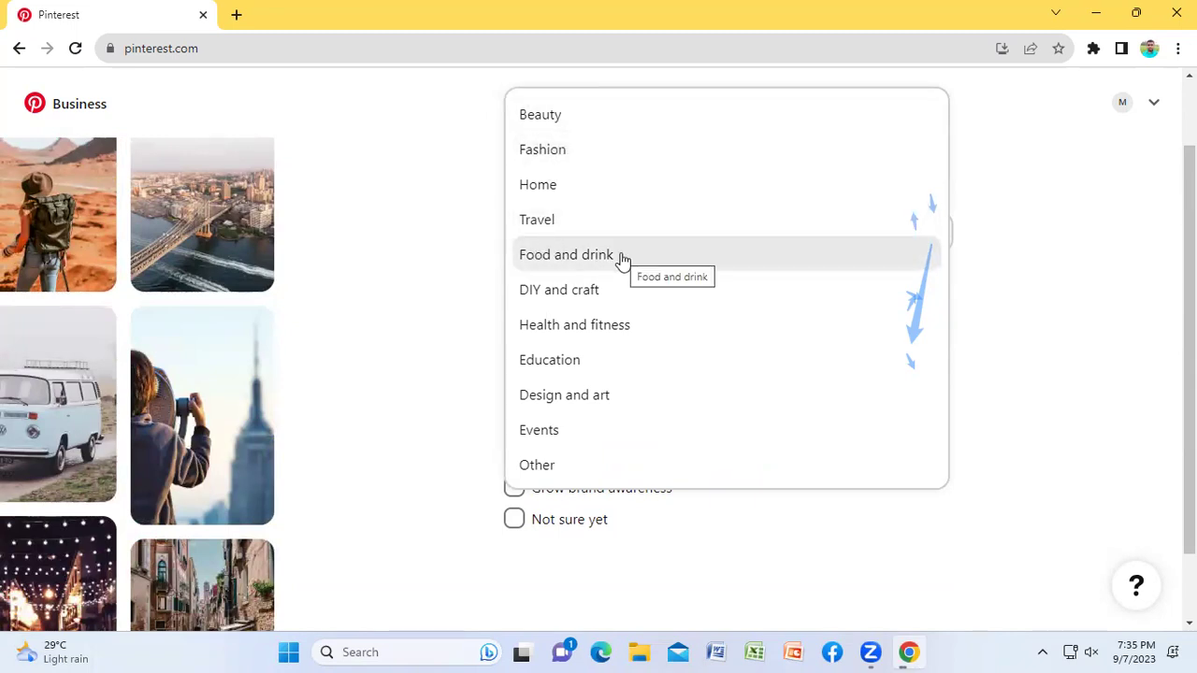
click(566, 257)
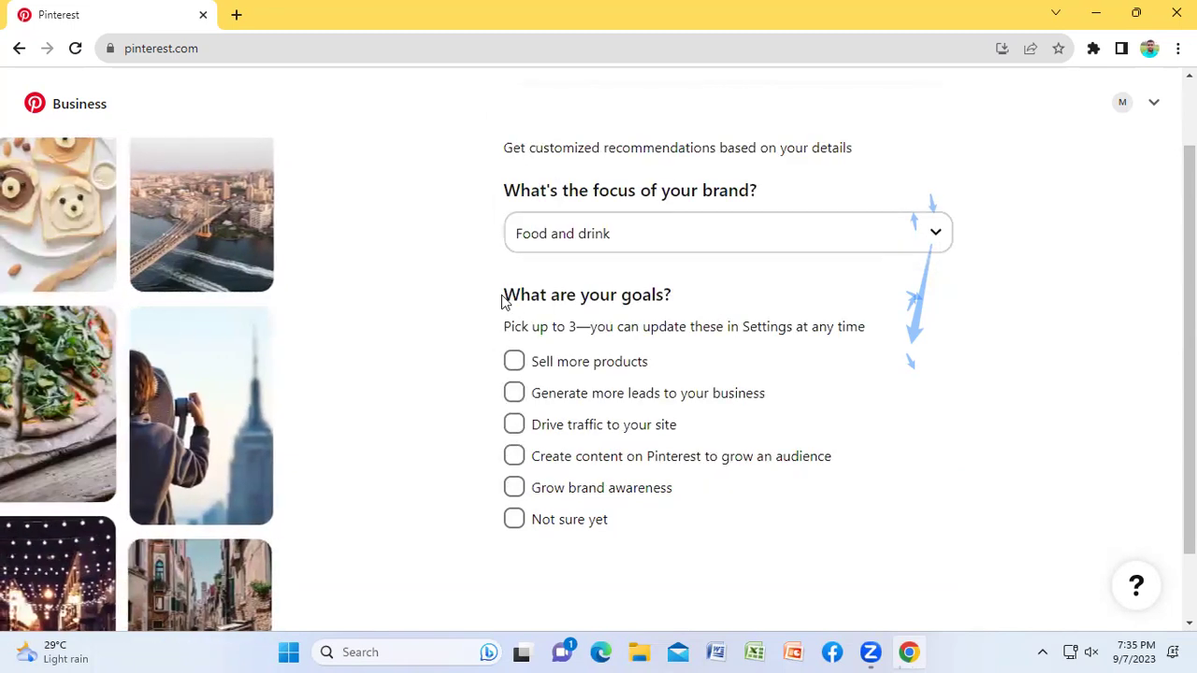
drag(500, 301, 652, 297)
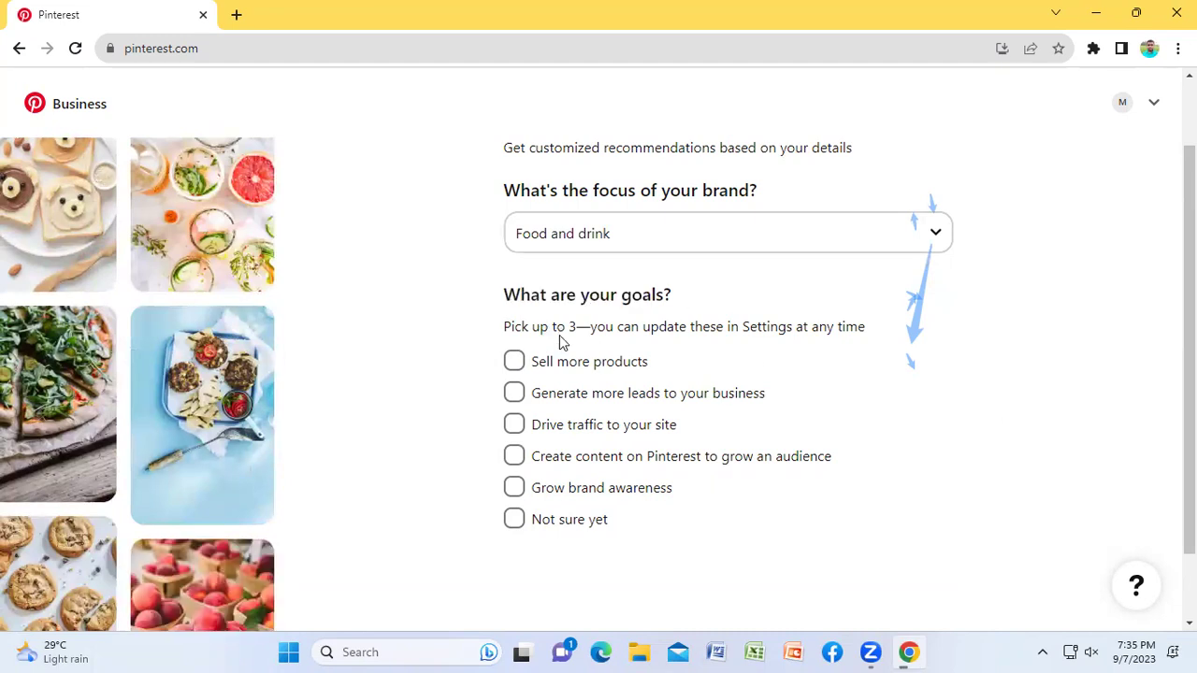
drag(577, 326, 507, 332)
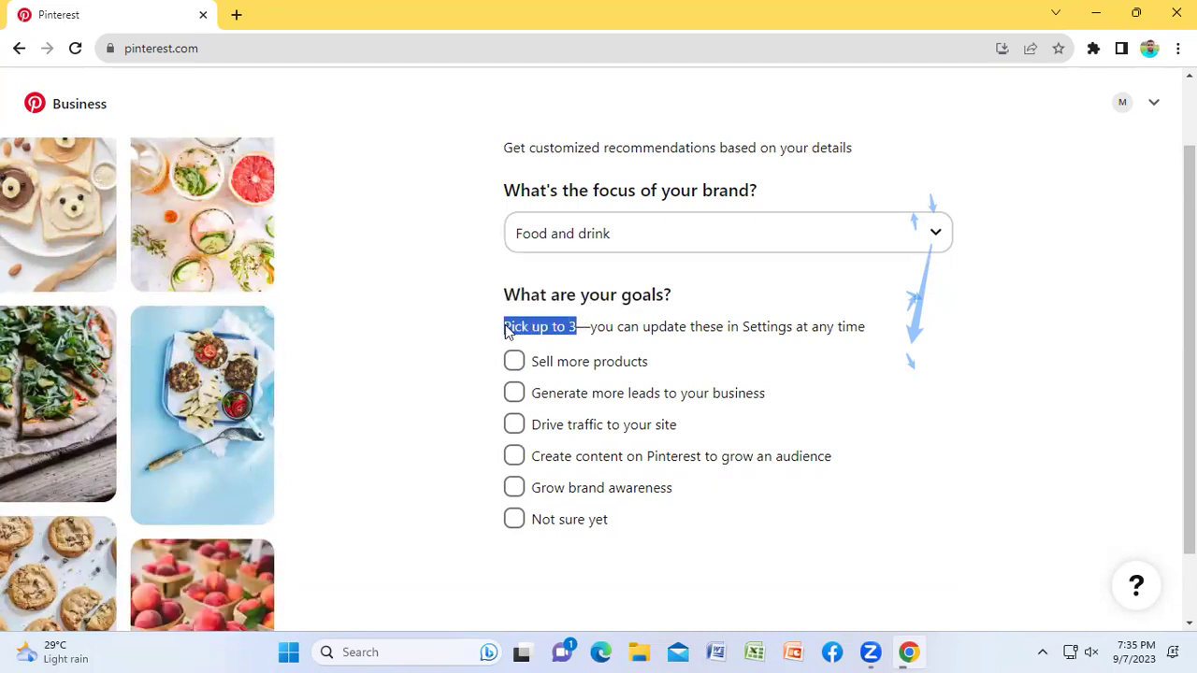
click(1068, 420)
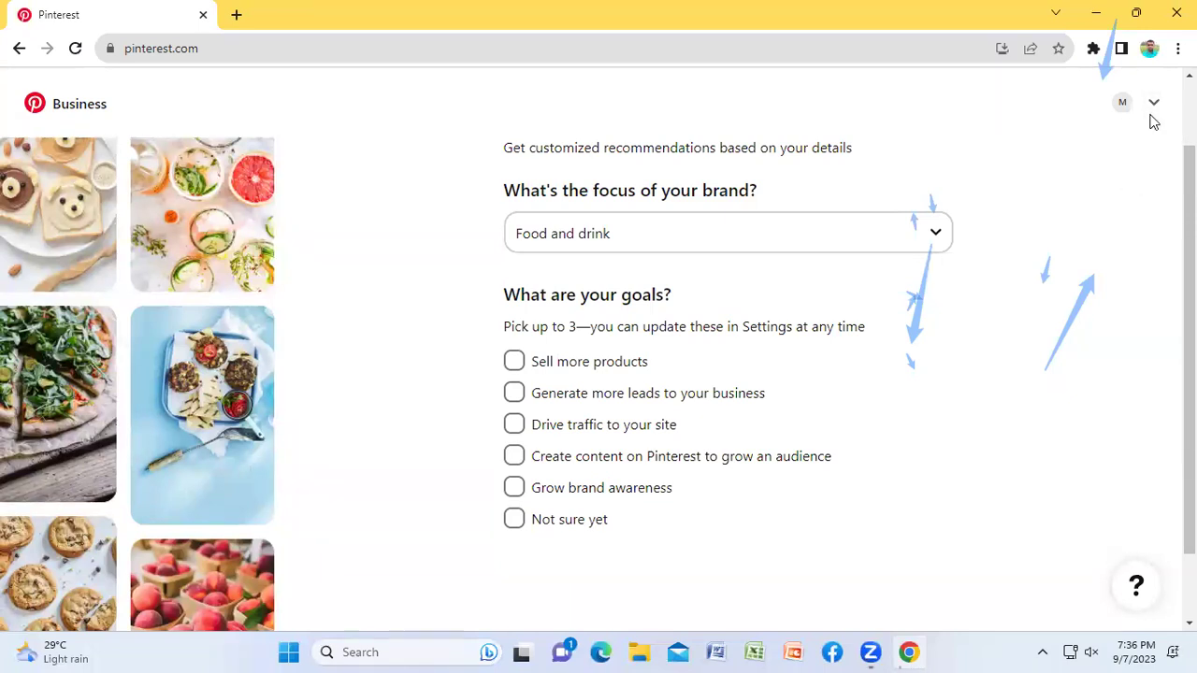
scroll(1153, 122, down, 2)
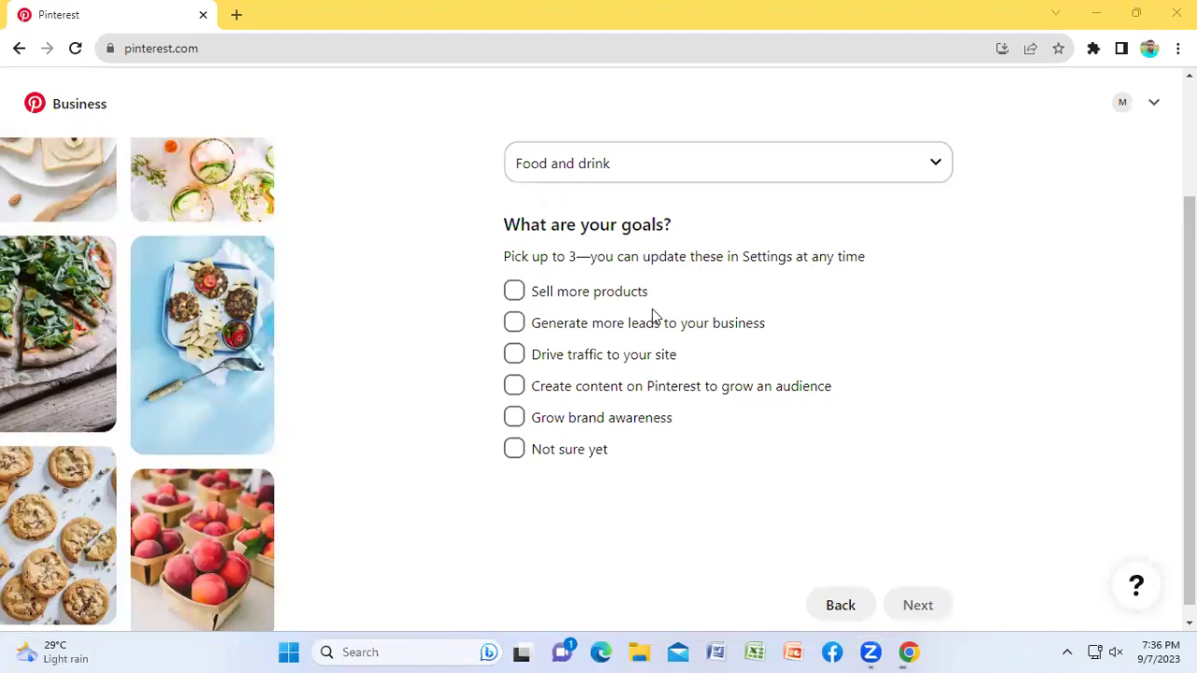
Step: Check Sell more products, Drive traffic to your site and Grow brand awareness, dropping Generate more leads, then continue
click(514, 290)
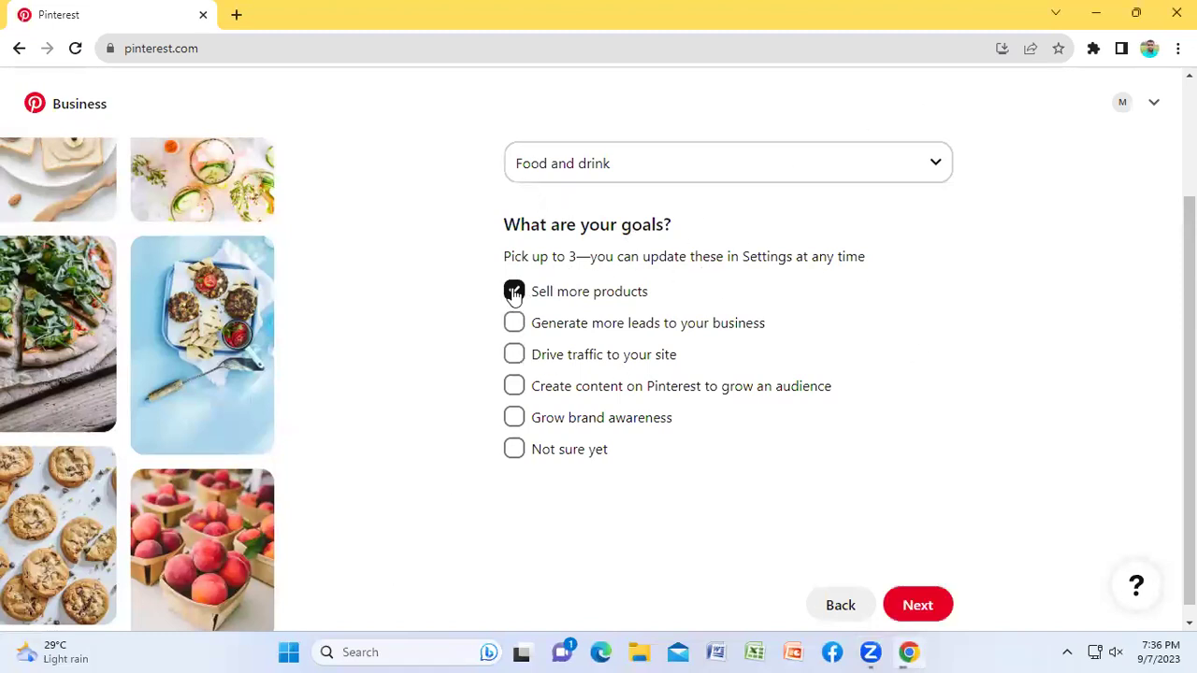
click(515, 324)
click(514, 356)
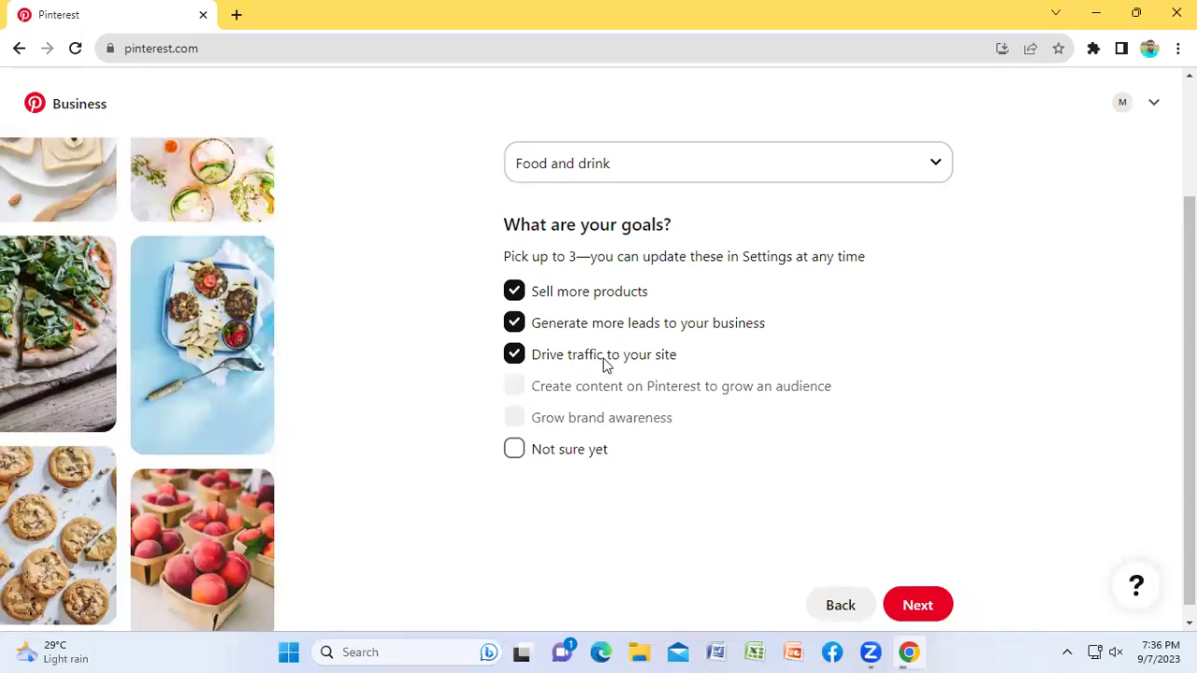
click(521, 327)
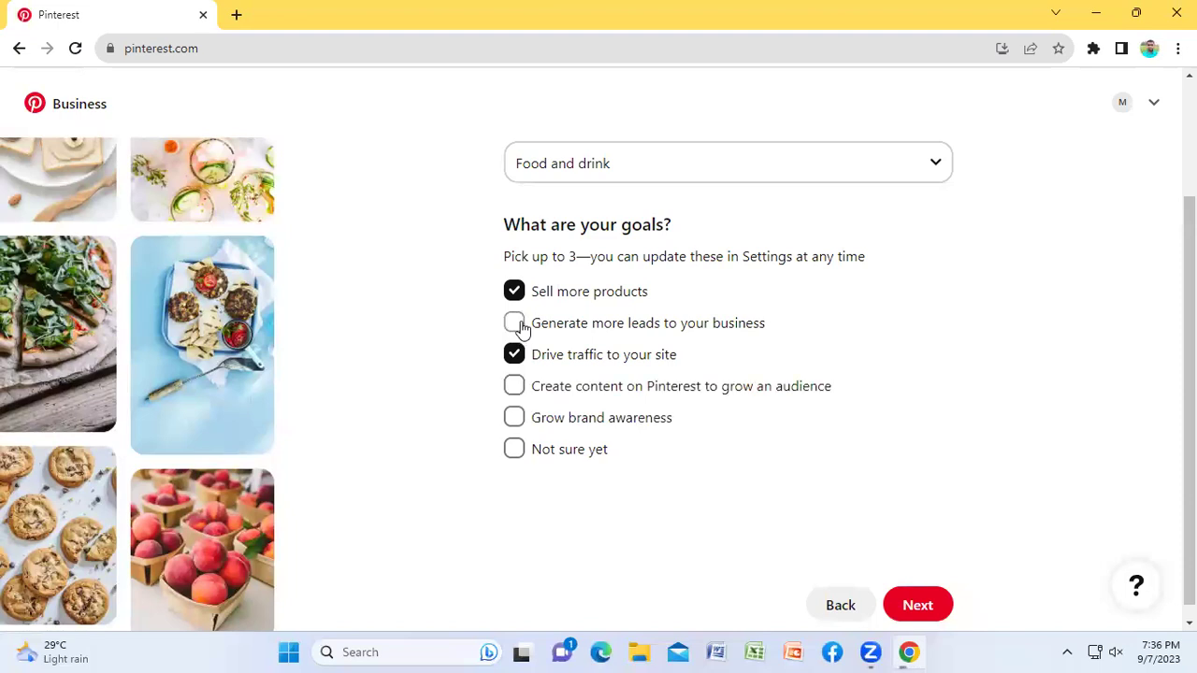
click(511, 417)
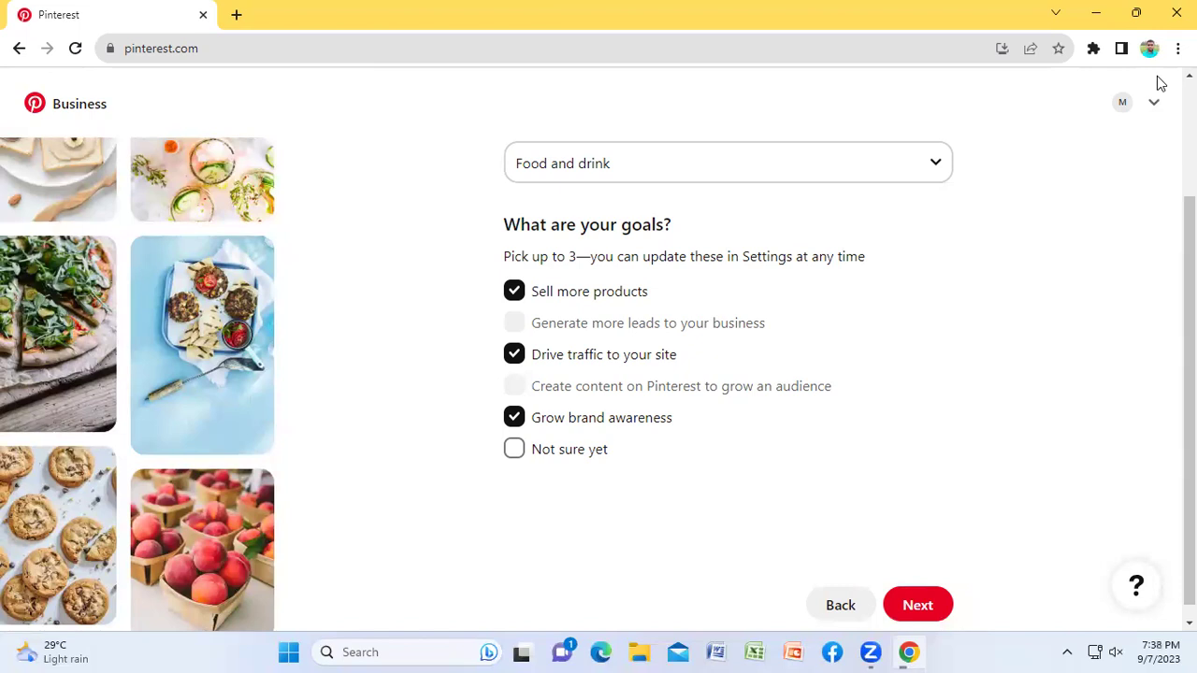
click(917, 606)
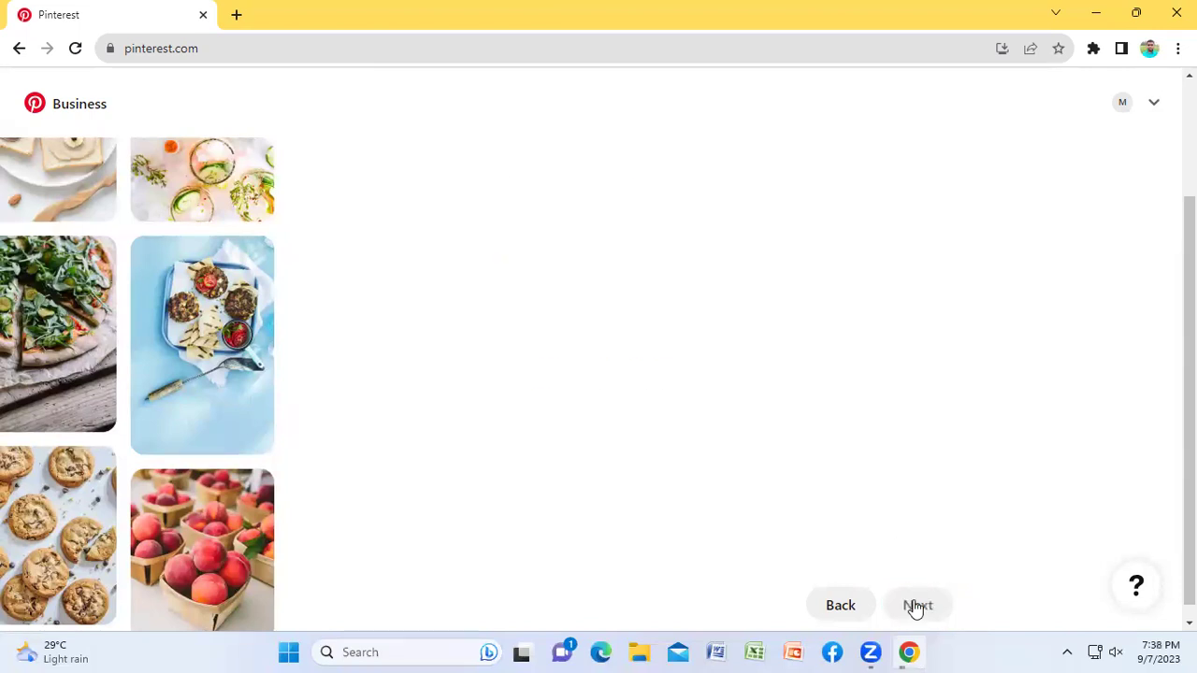
Step: On Describe your business, select the 'Consumer Good, Product, or Service' option
scroll(827, 489, up, 1)
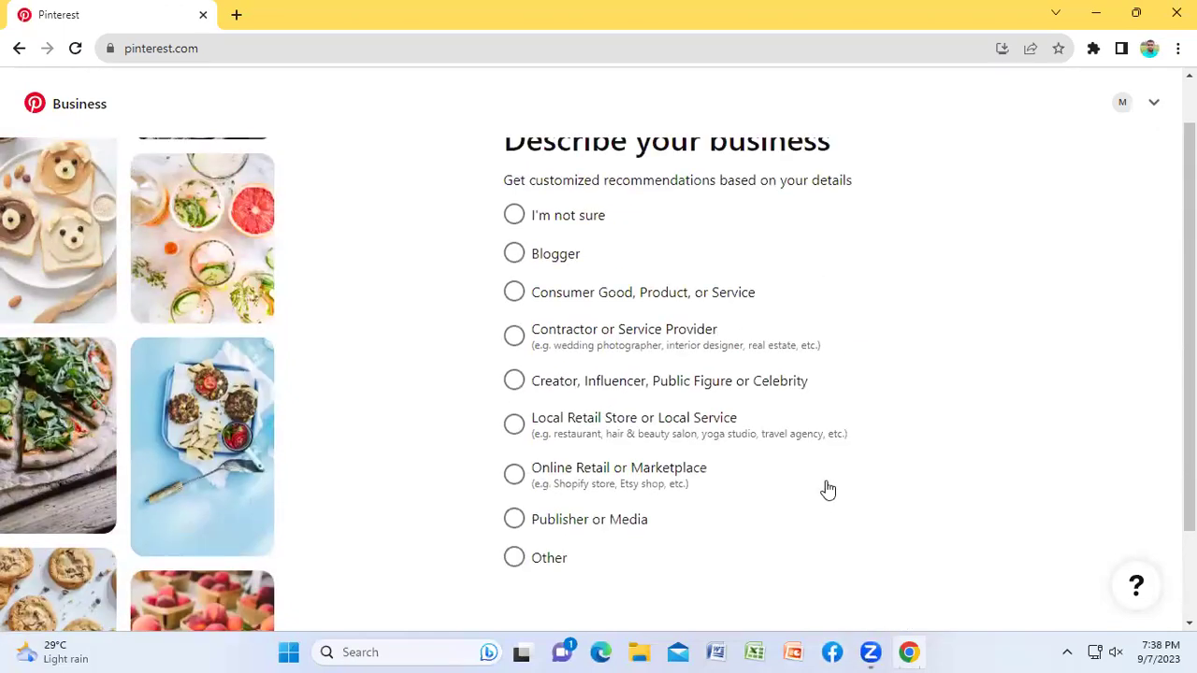
scroll(828, 489, up, 1)
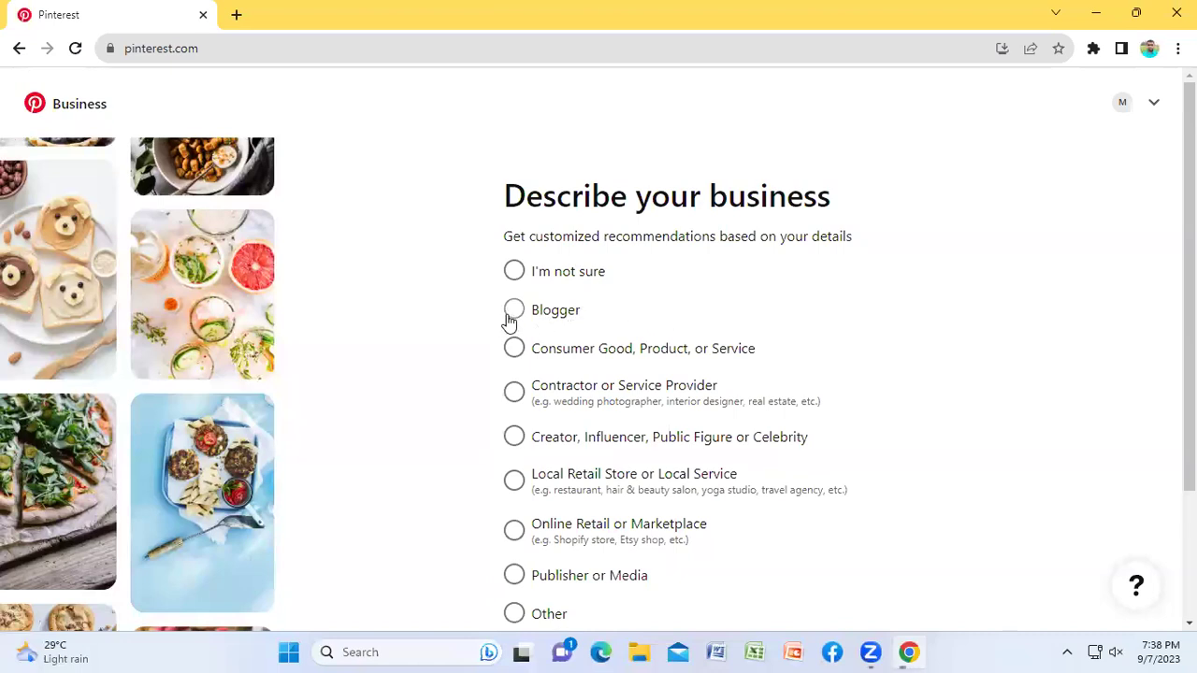
click(513, 351)
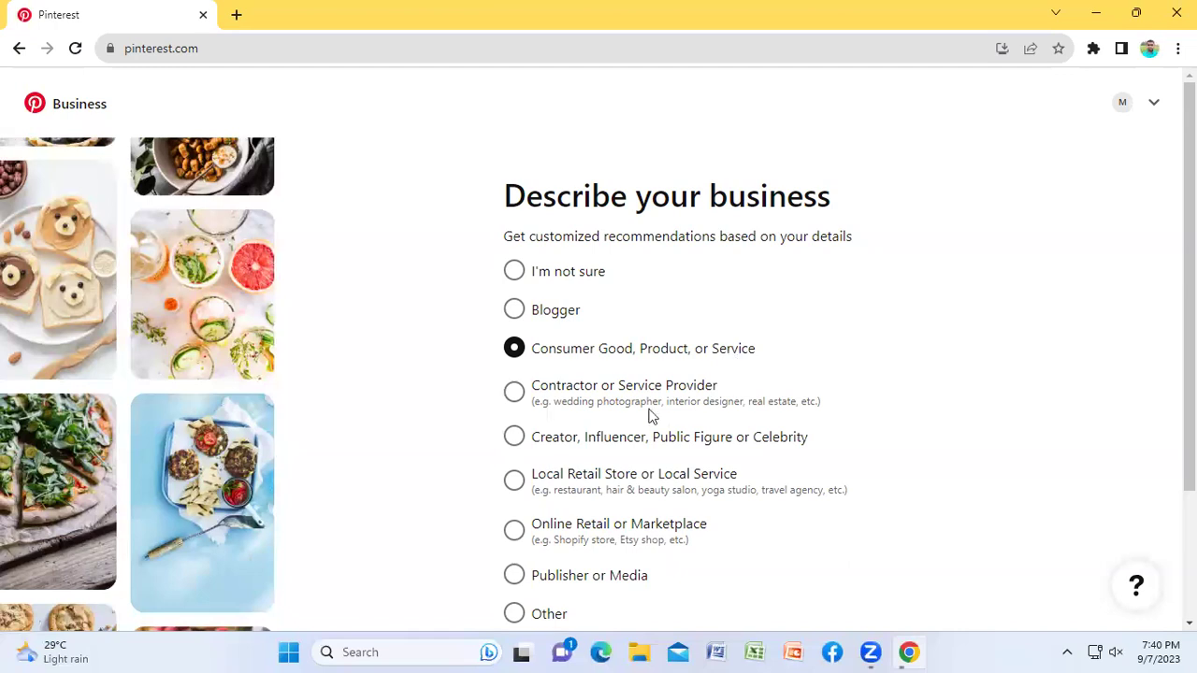
Step: Advance past the business-type question in the setup questionnaire
scroll(923, 377, down, 2)
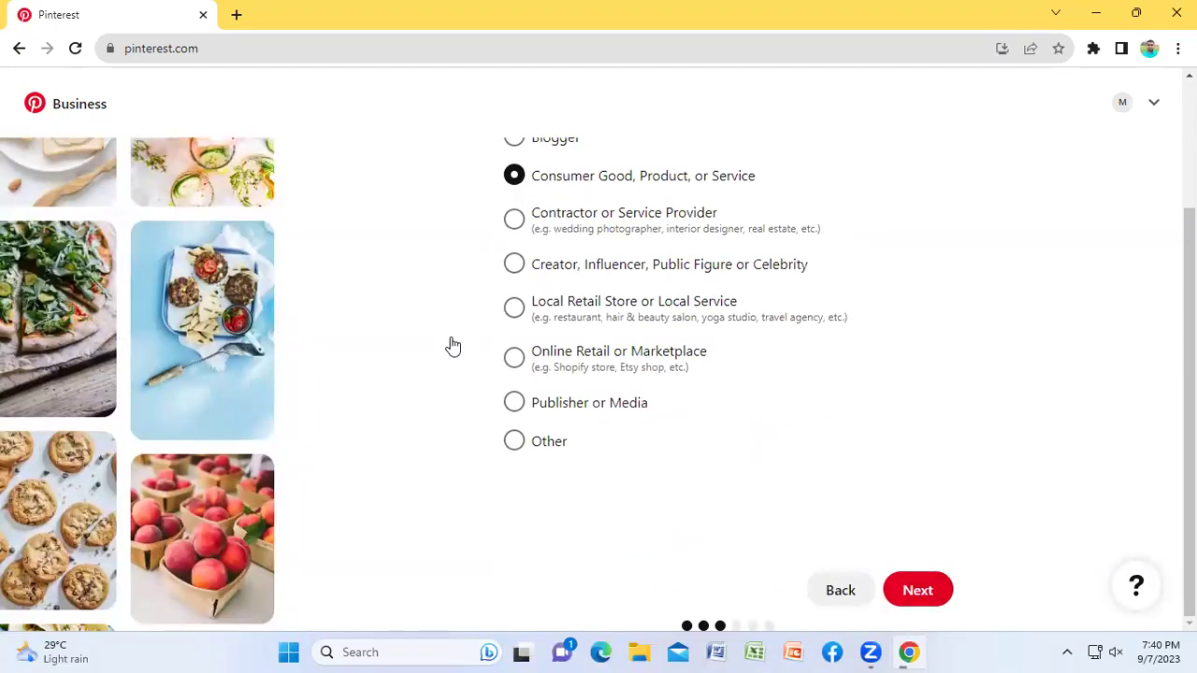
click(915, 592)
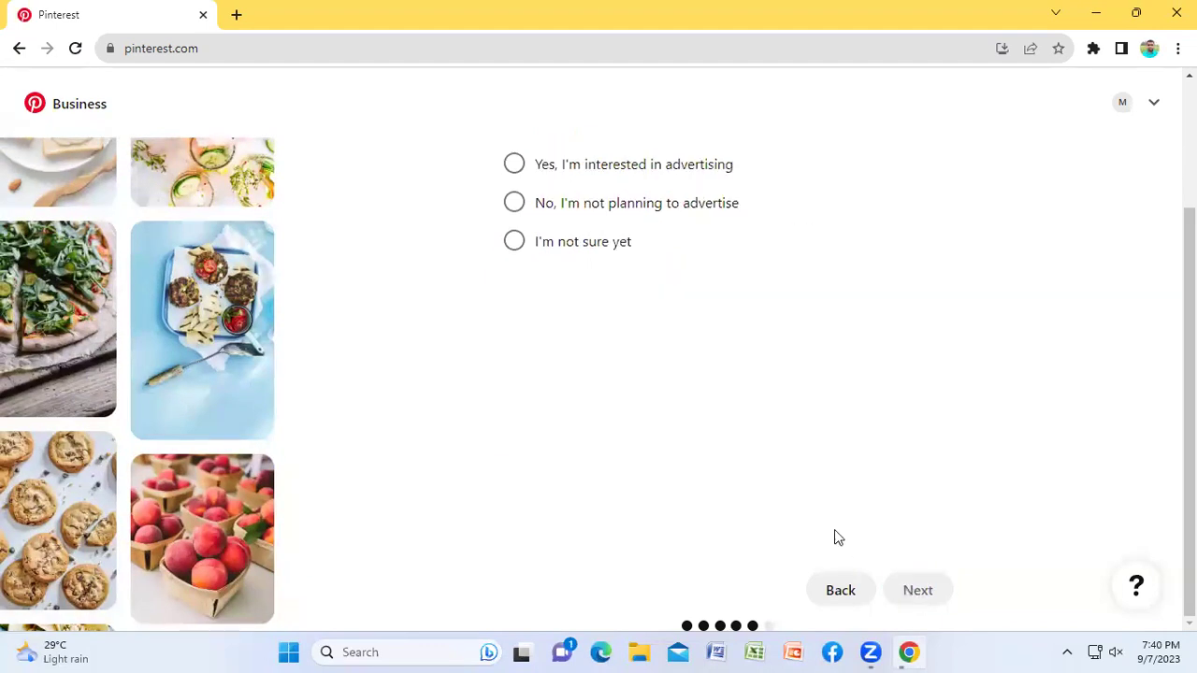
scroll(854, 379, up, 2)
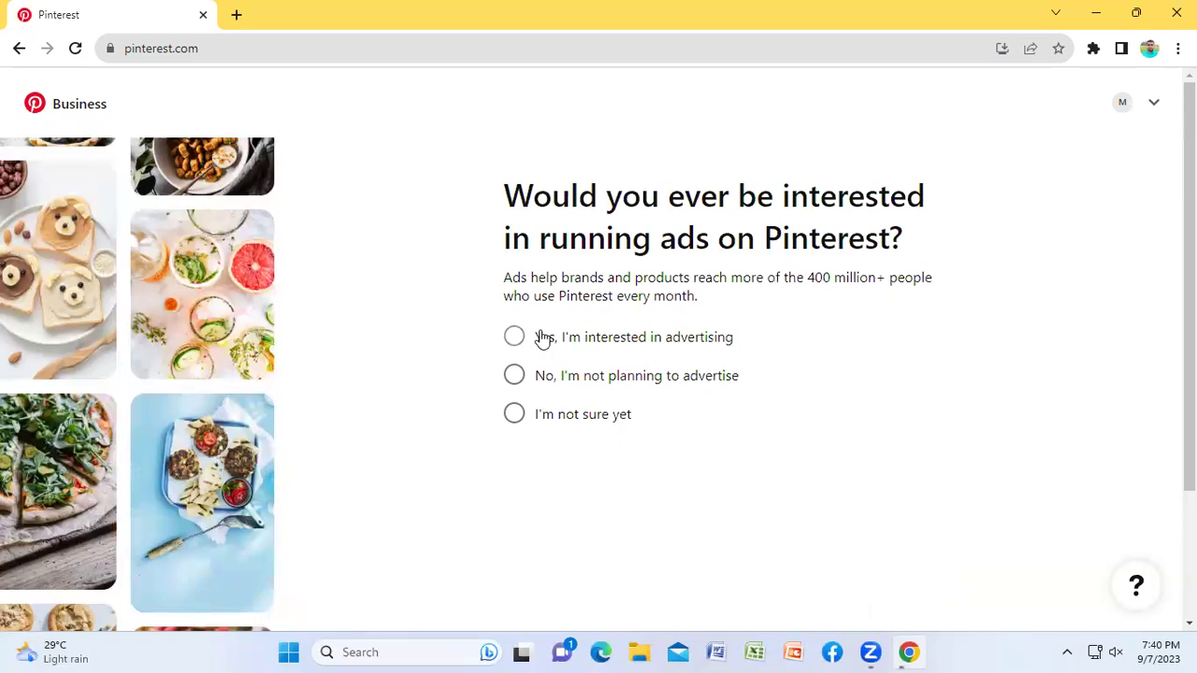
Step: Answer 'Yes, I'm interested in advertising' to the ads on Pinterest question
drag(661, 240, 895, 237)
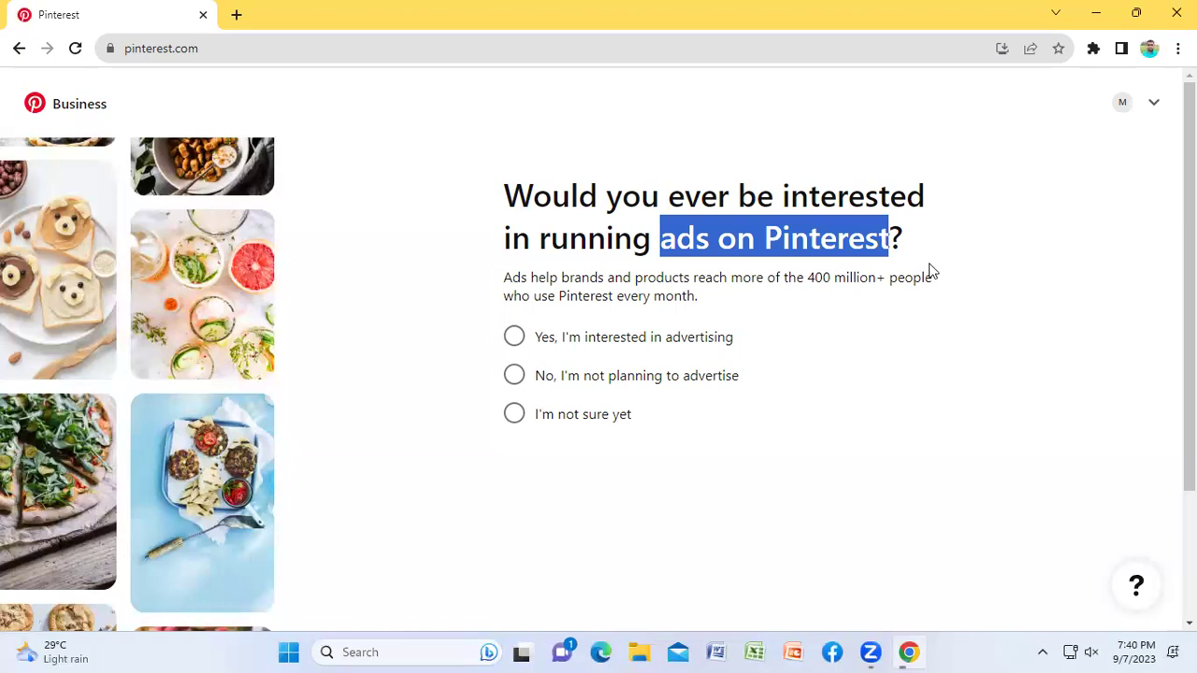
click(891, 480)
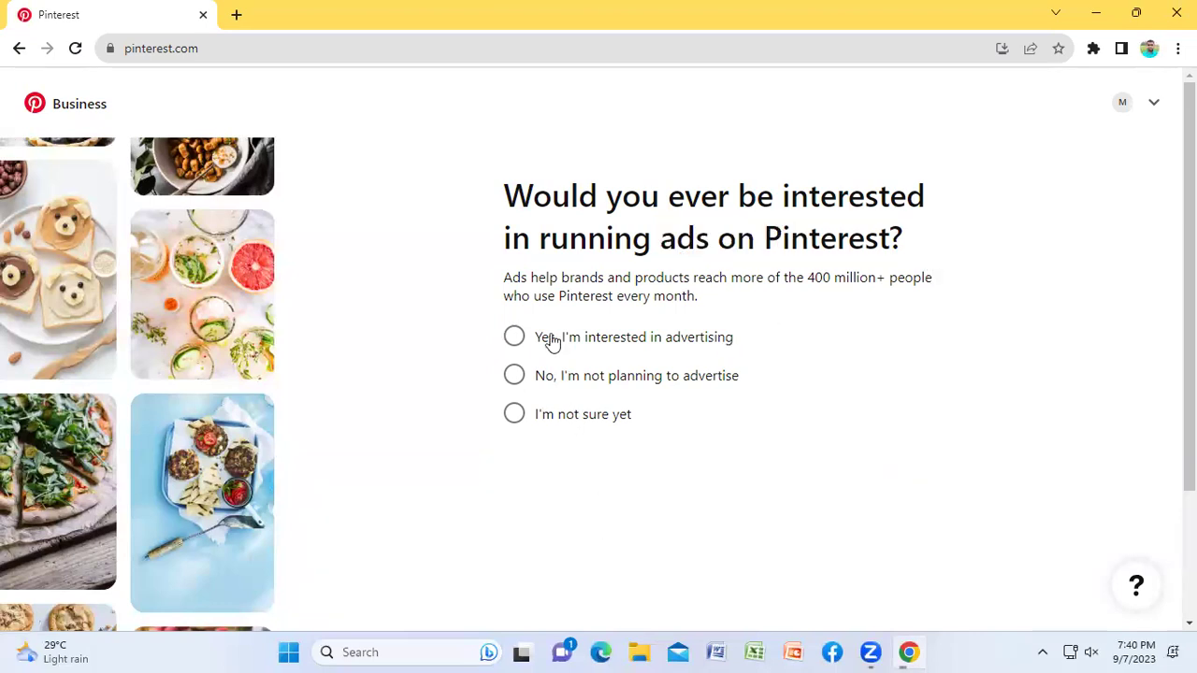
click(515, 338)
scroll(879, 539, down, 2)
Step: Finish onboarding and review the Business Hub showing 0 monthly views and 0 followers
click(908, 589)
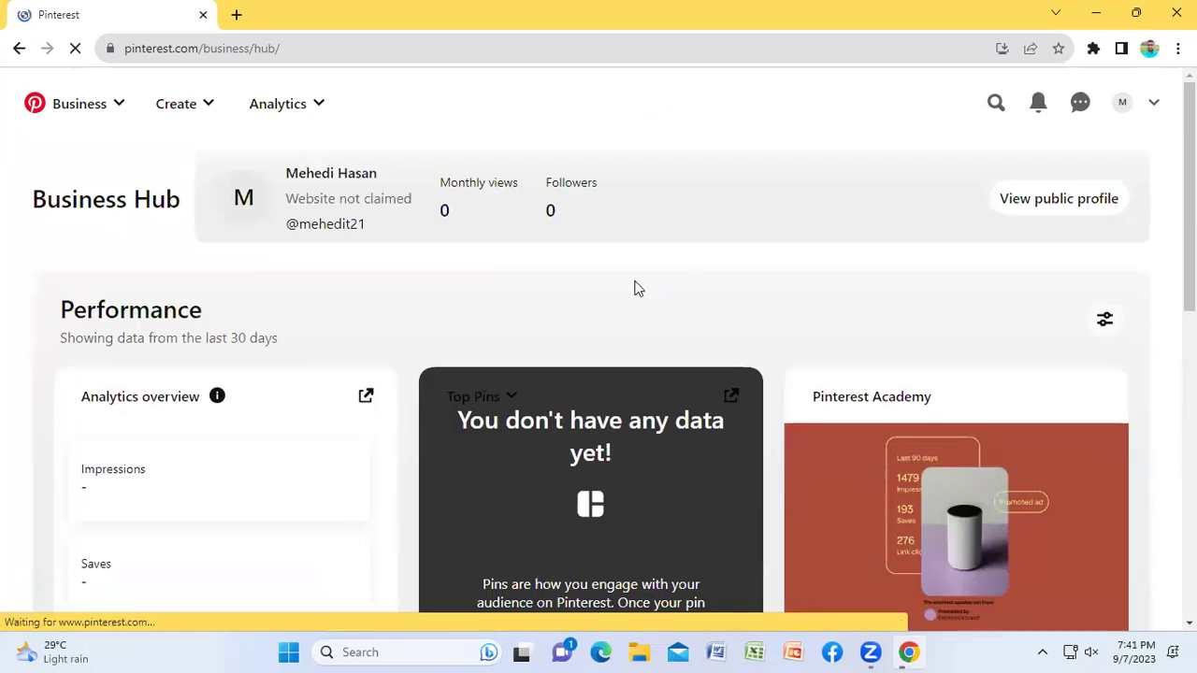
scroll(676, 208, down, 5)
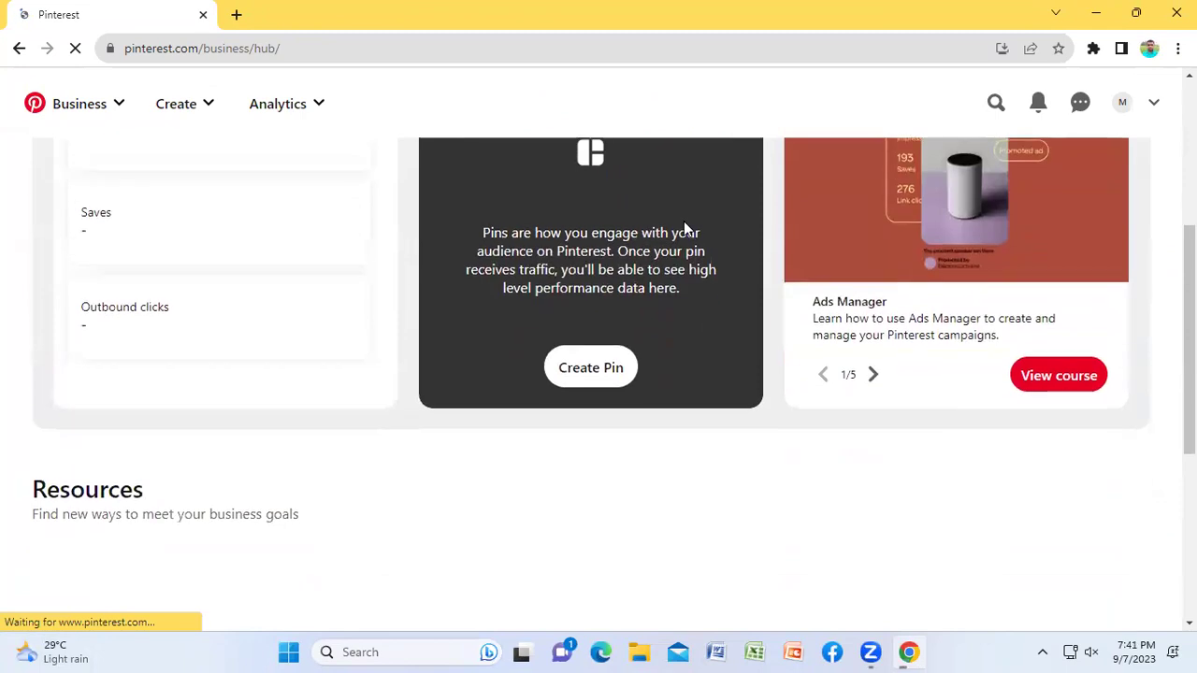
scroll(627, 350, up, 5)
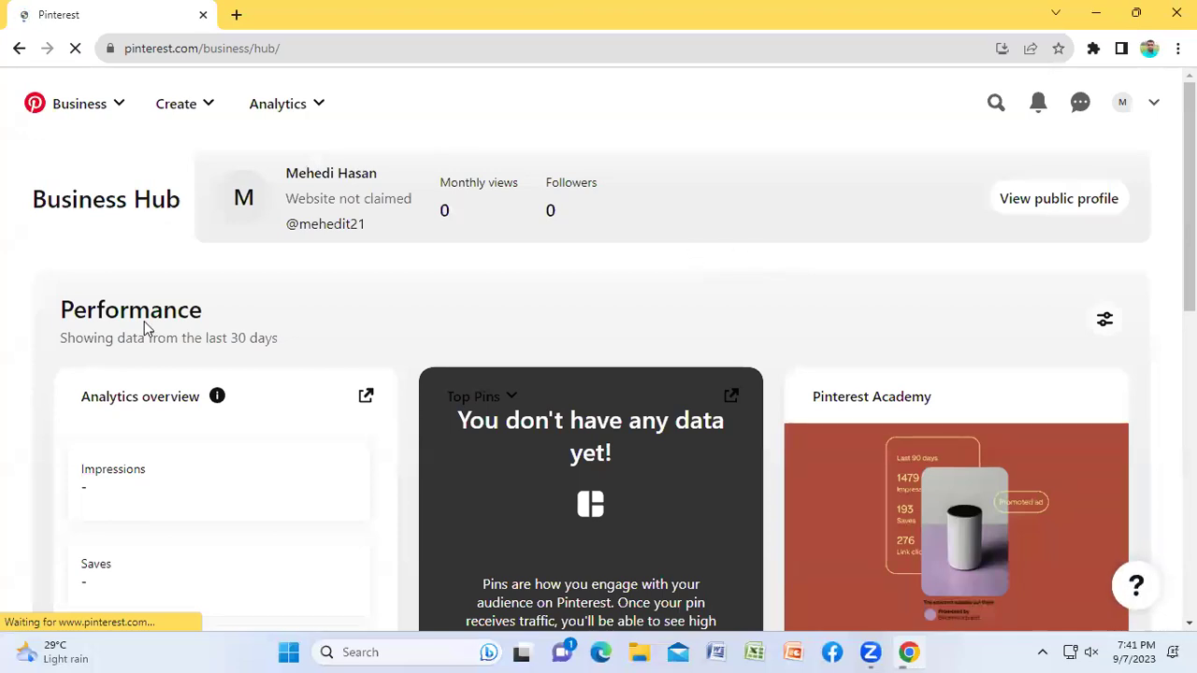
scroll(356, 295, down, 2)
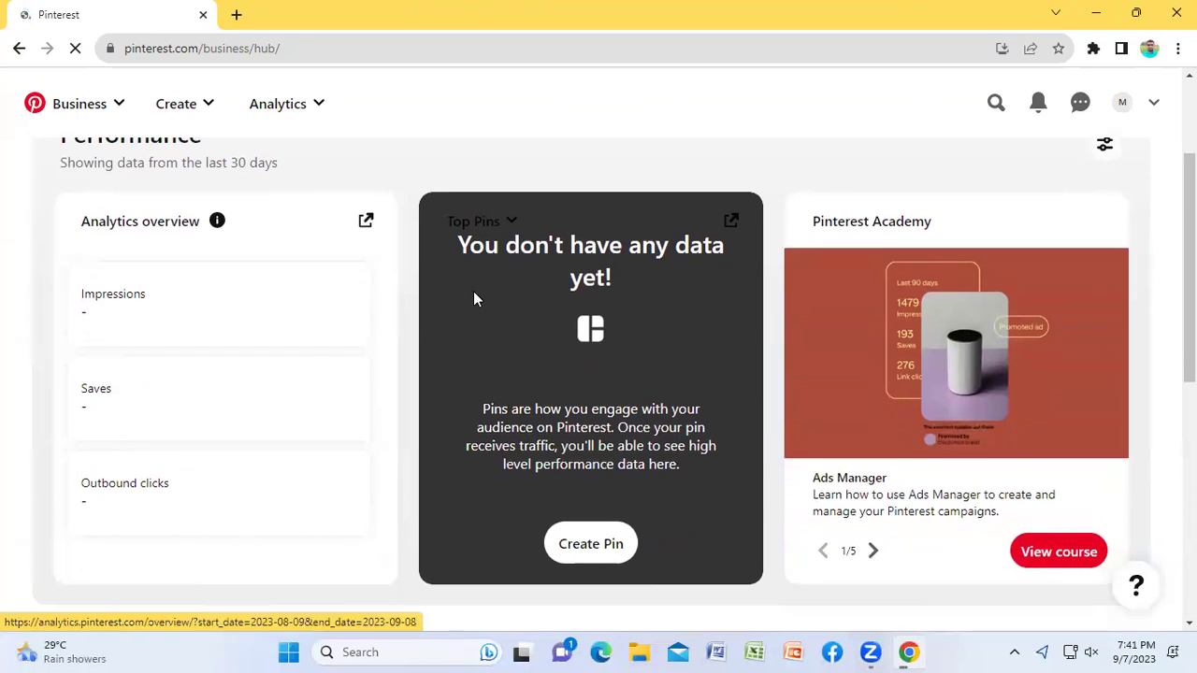
scroll(421, 286, up, 2)
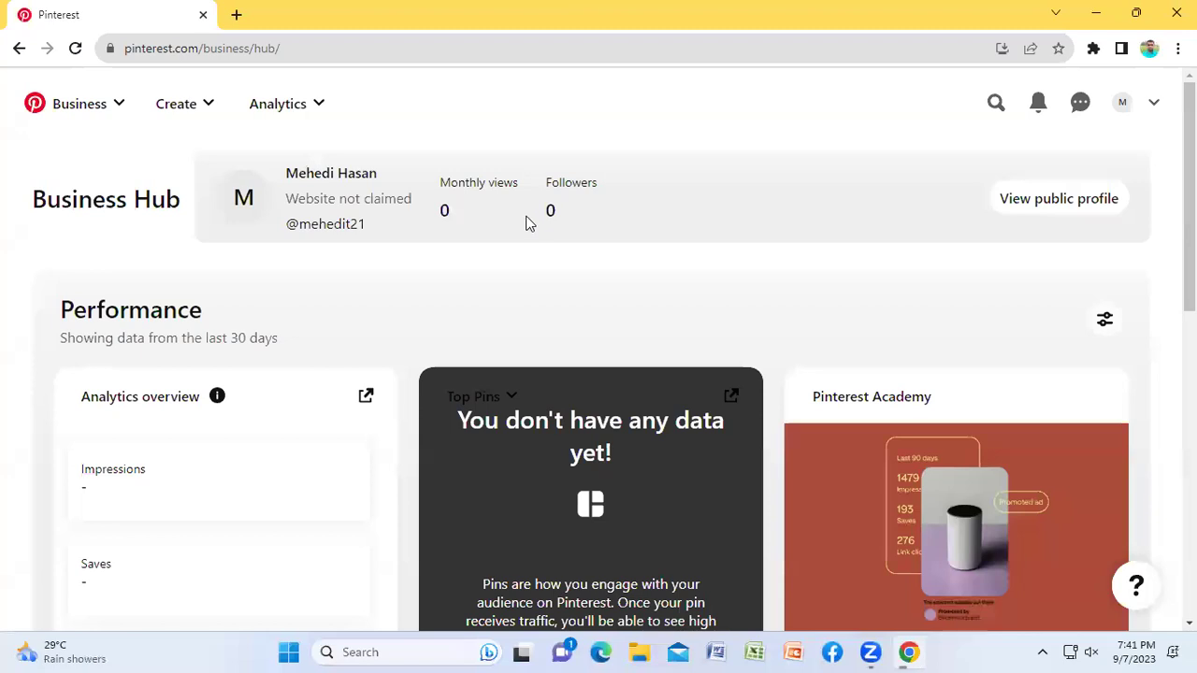
Step: Switch from the Business Hub to the Home feed and browse the For you pins
click(79, 105)
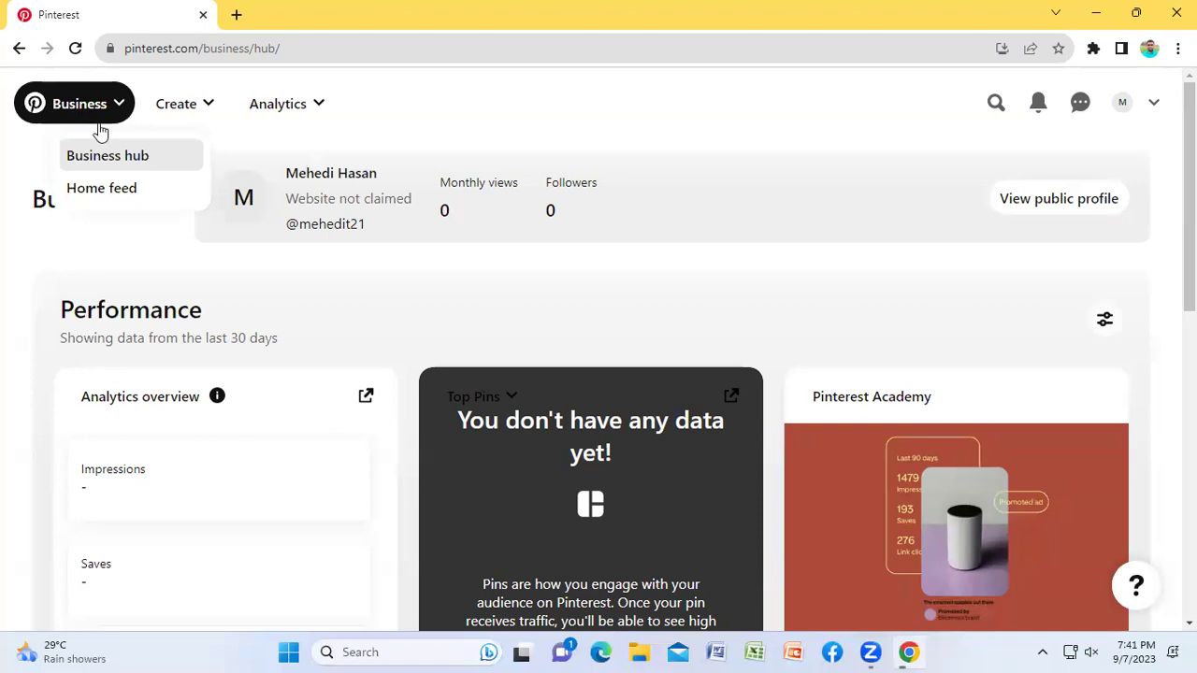
click(103, 188)
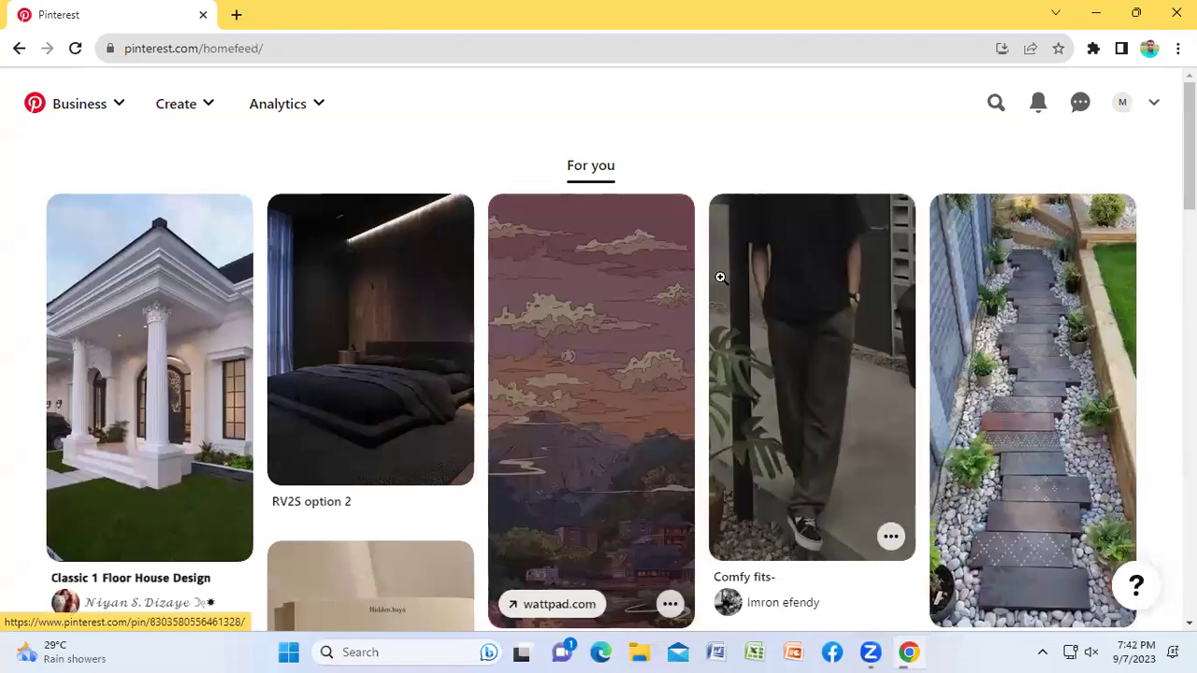
scroll(743, 281, down, 4)
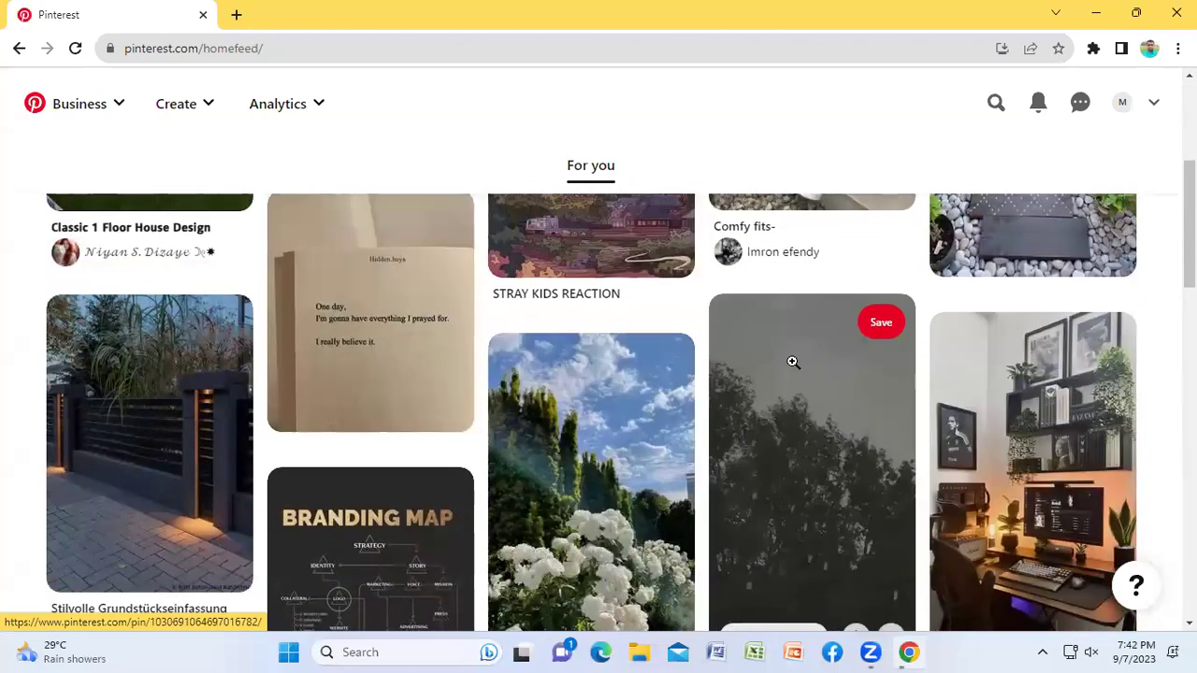
scroll(842, 363, down, 2)
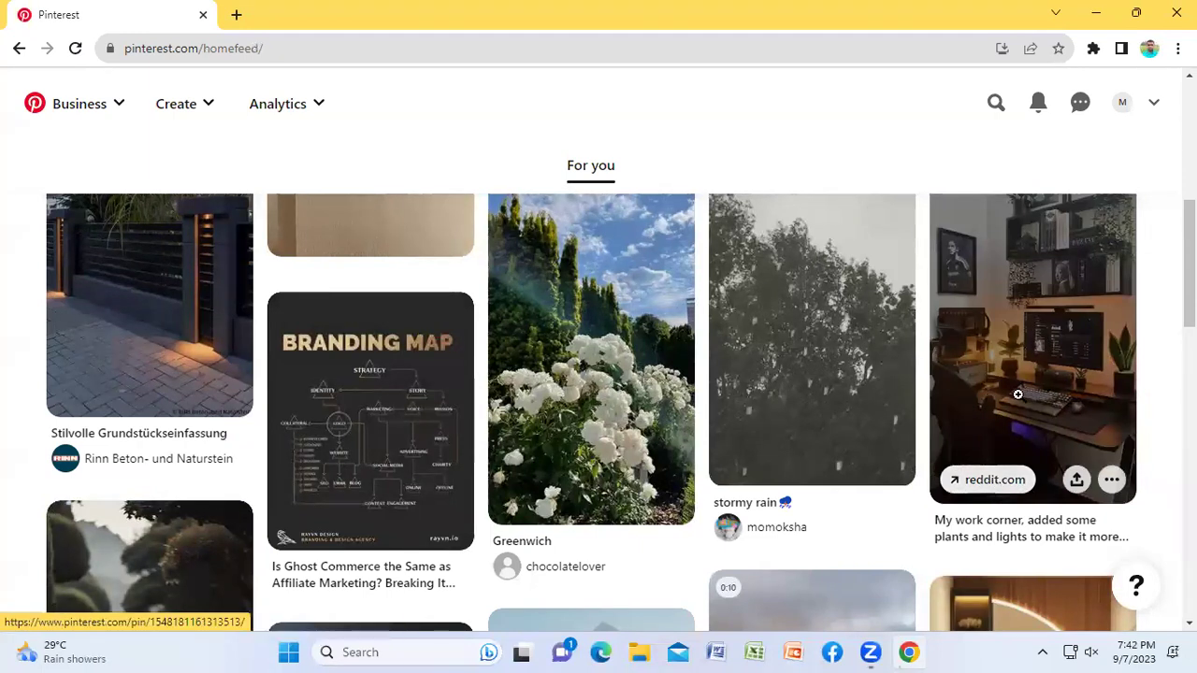
Step: Open the desk setup pin and look through its details
click(1019, 337)
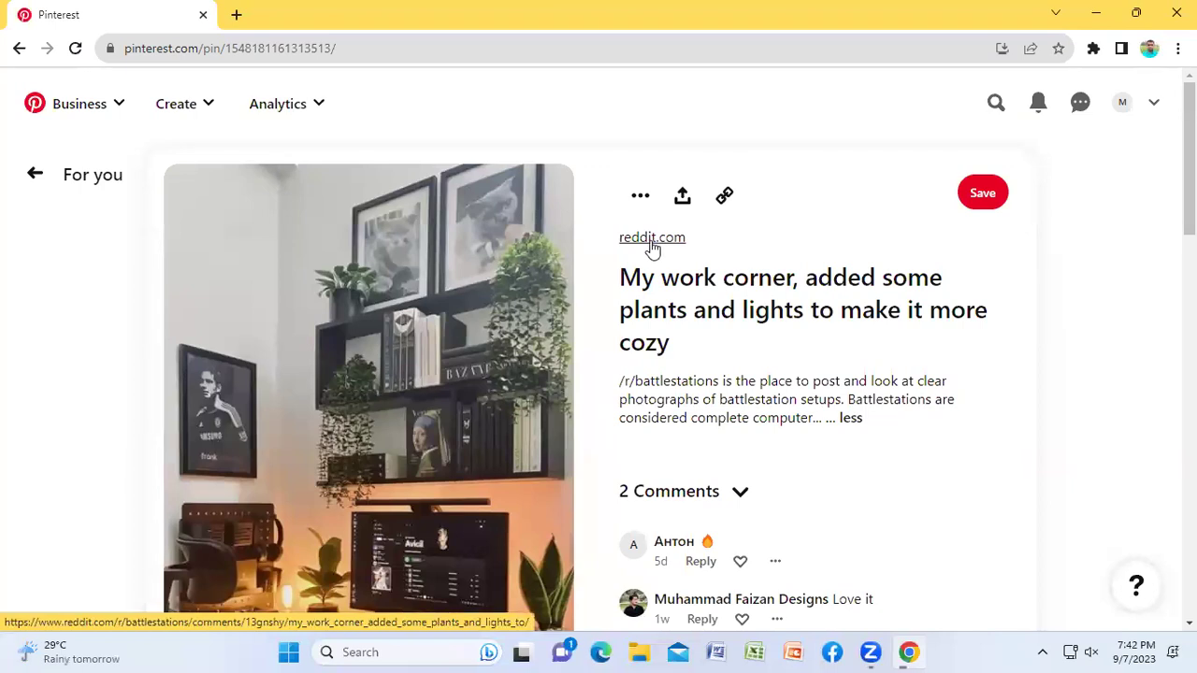
scroll(609, 376, down, 2)
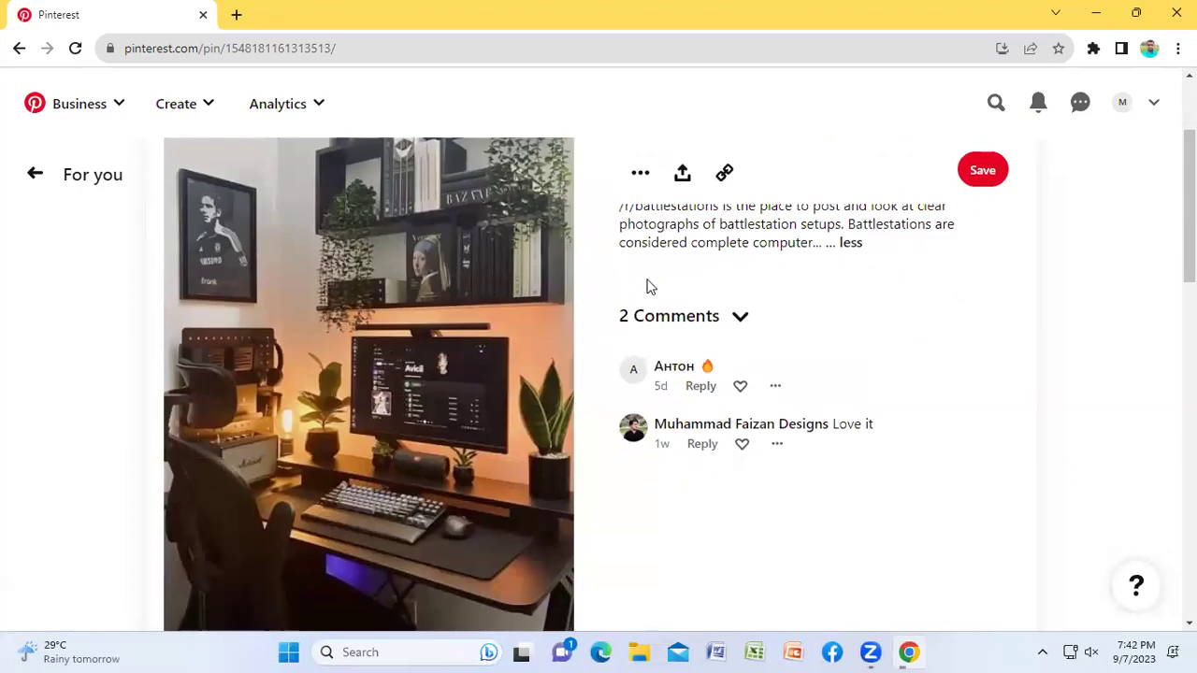
scroll(652, 287, up, 2)
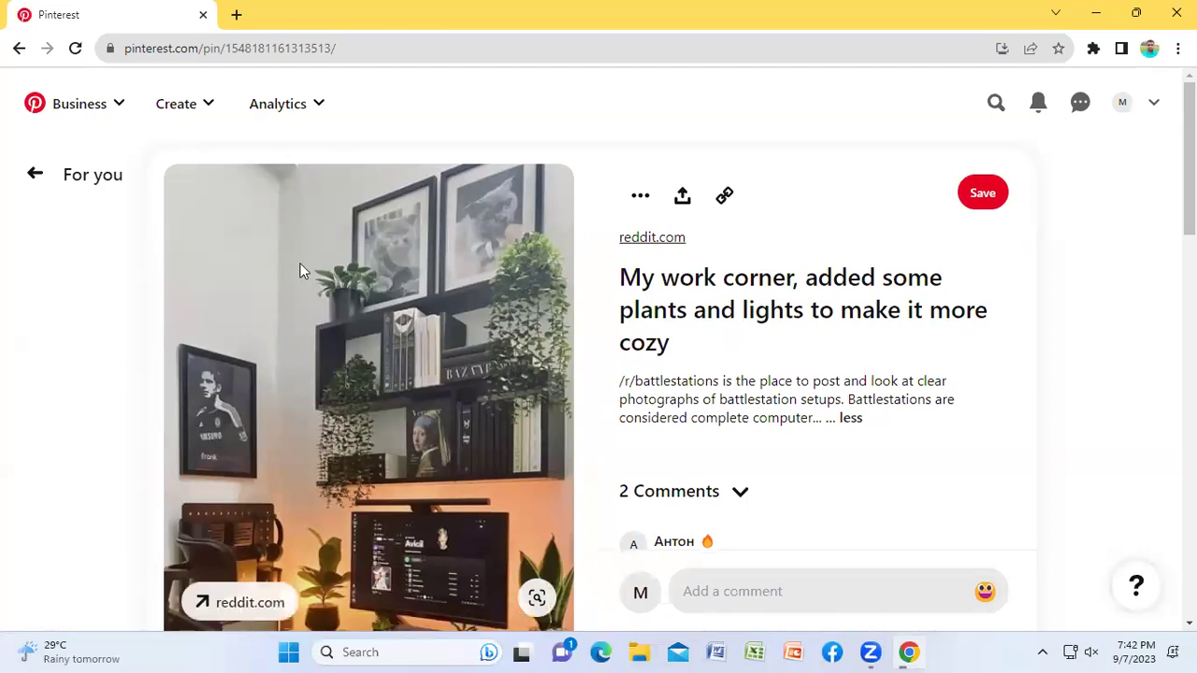
scroll(370, 357, down, 2)
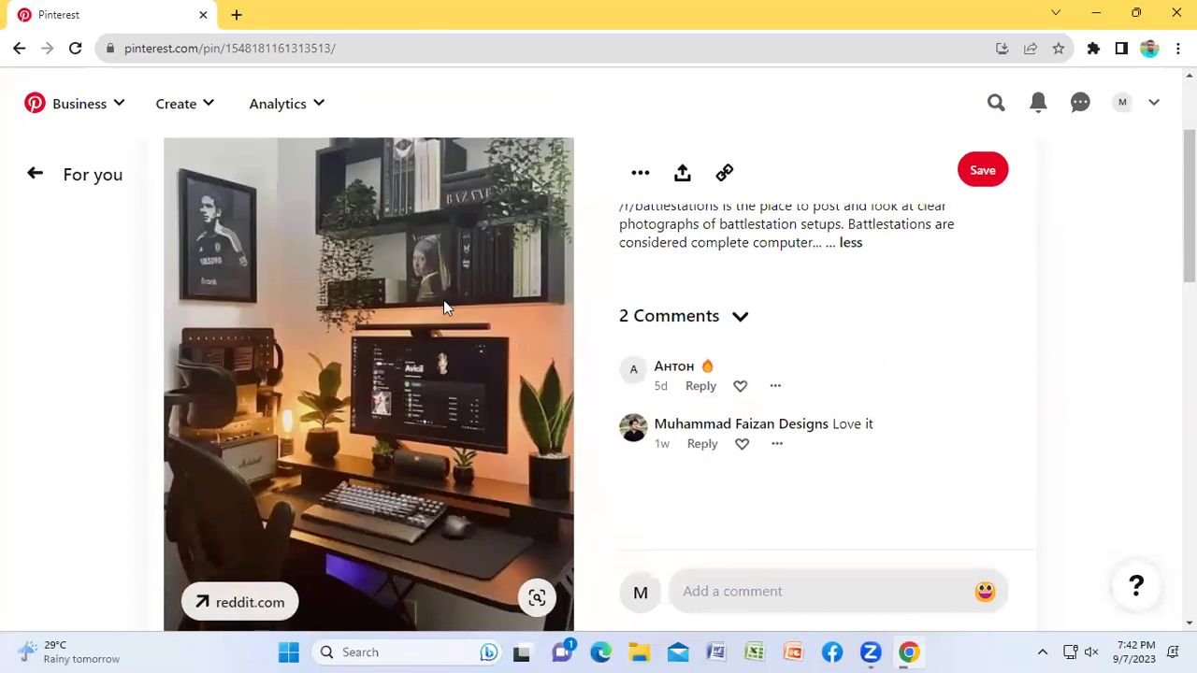
scroll(402, 425, down, 1)
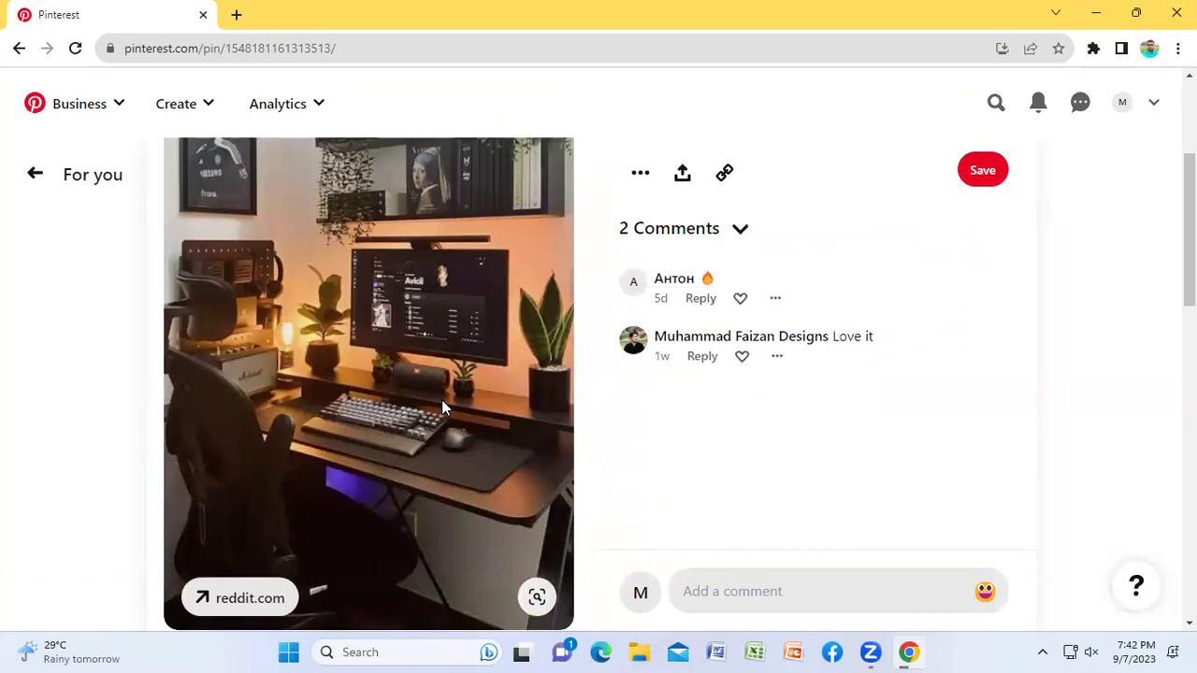
Step: View the pin's reddit.com source, close it, and return to the feed's search box
click(232, 599)
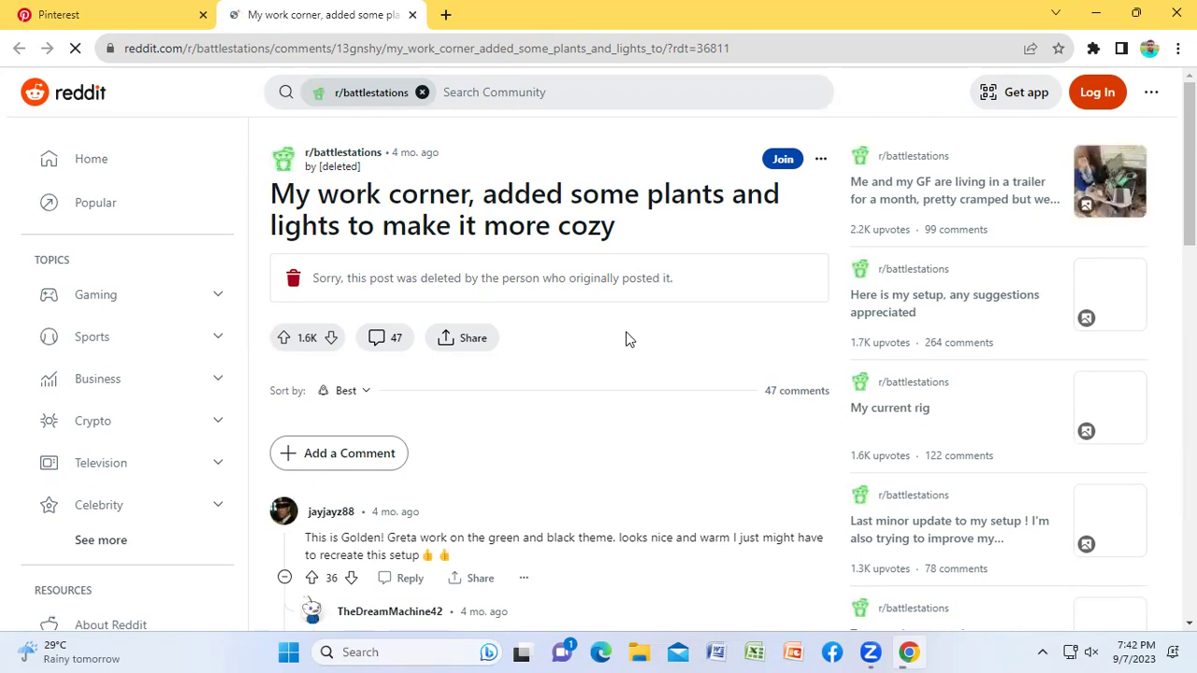
click(412, 14)
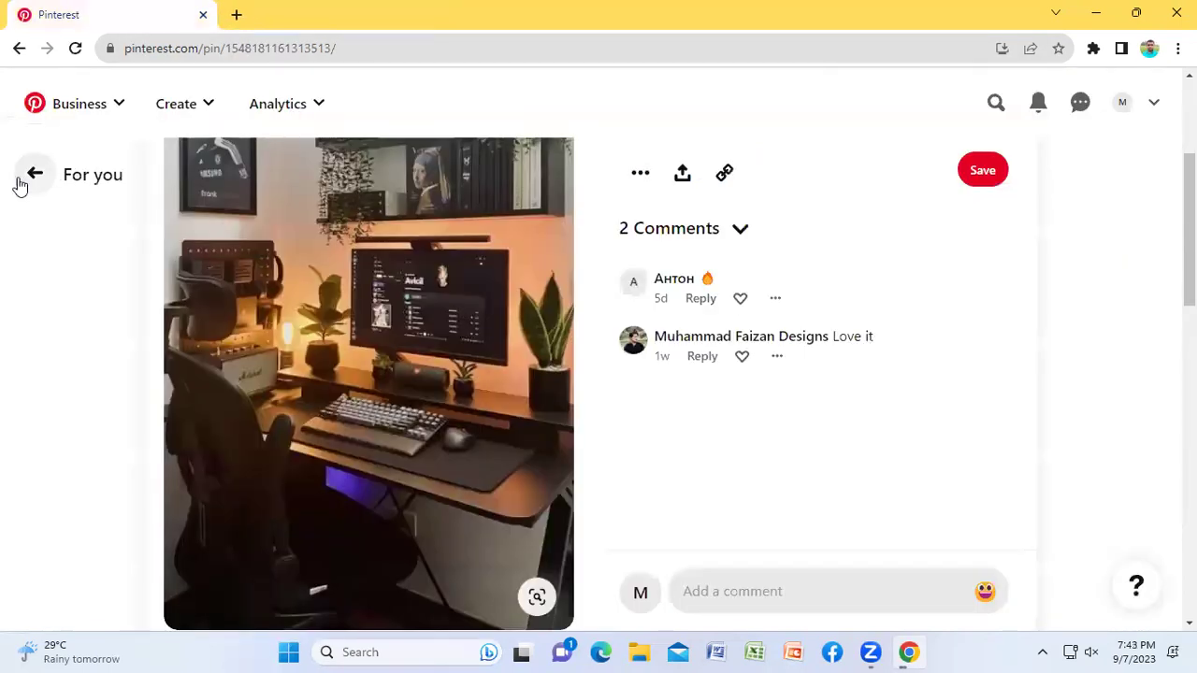
click(28, 175)
click(997, 105)
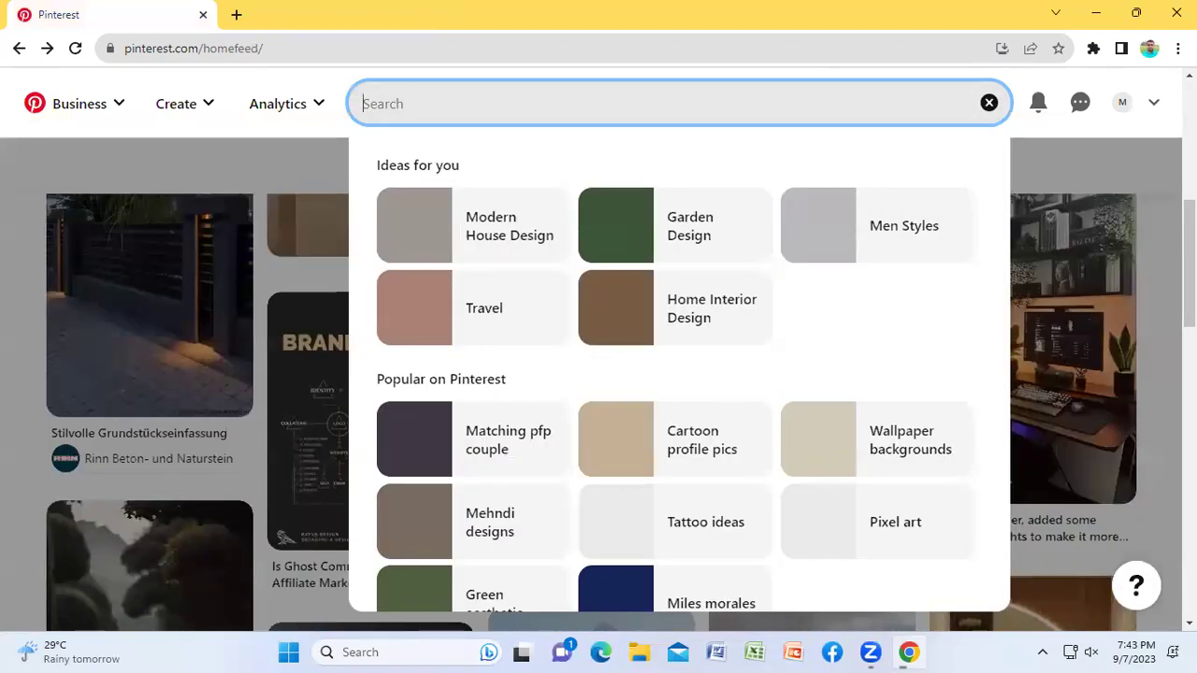
Step: Search for 'dinner recipes' and scroll through the results
text(dinner)
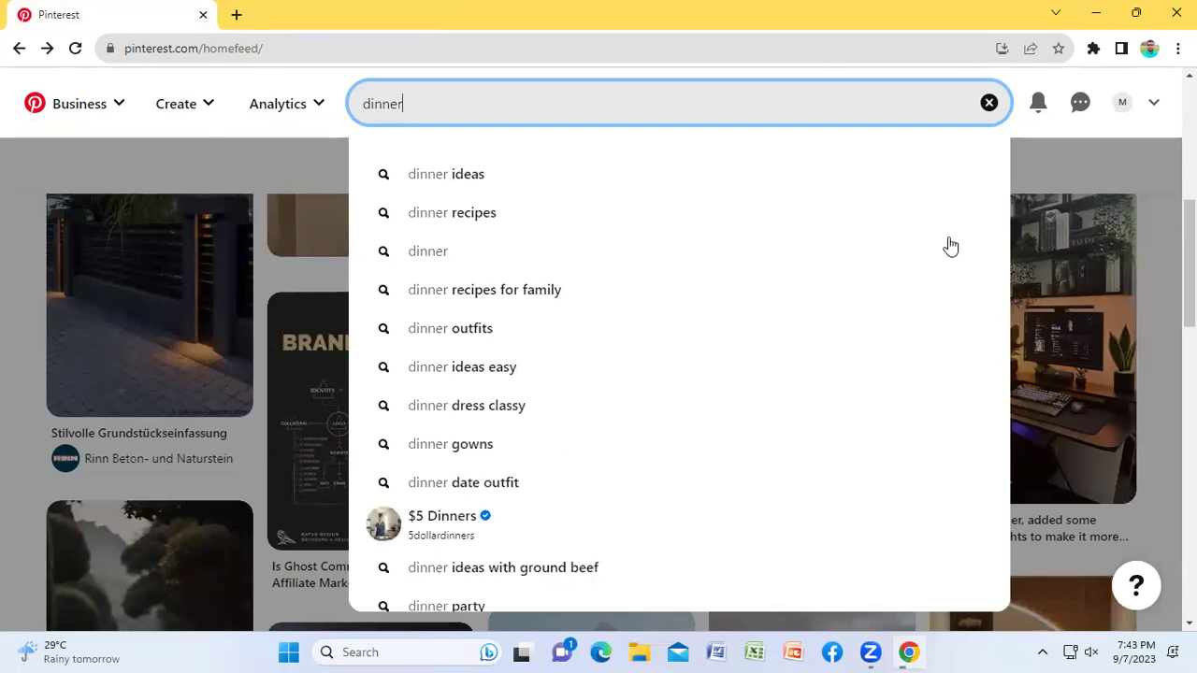
click(483, 214)
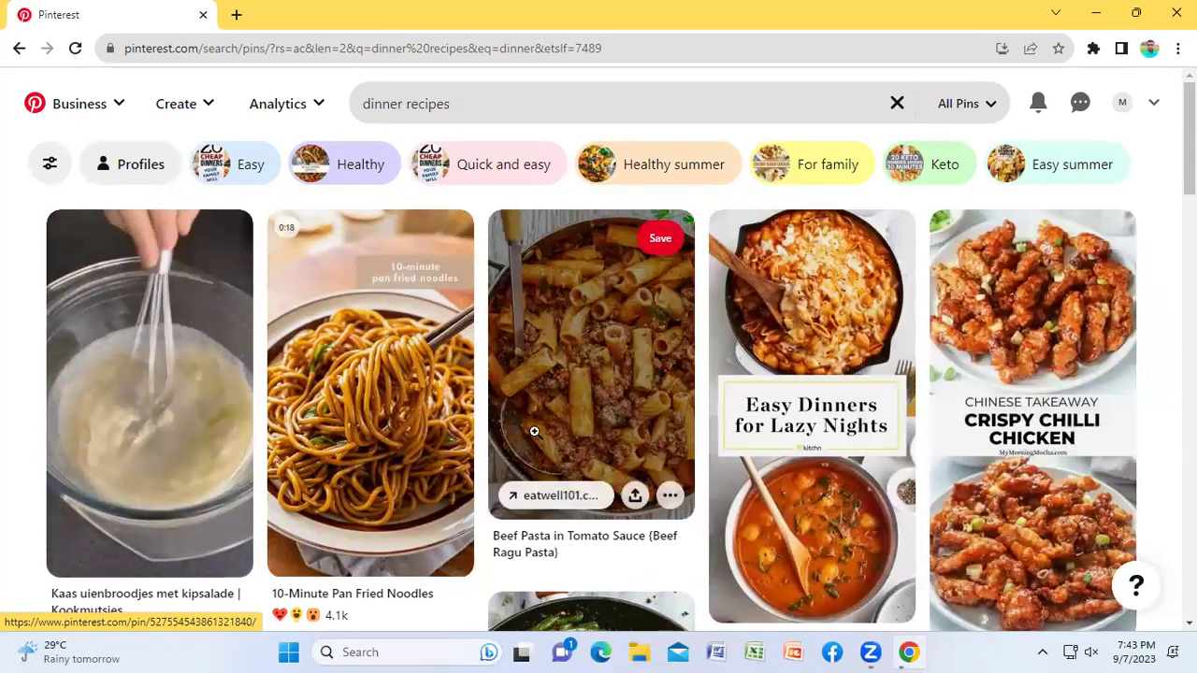
scroll(366, 412, down, 2)
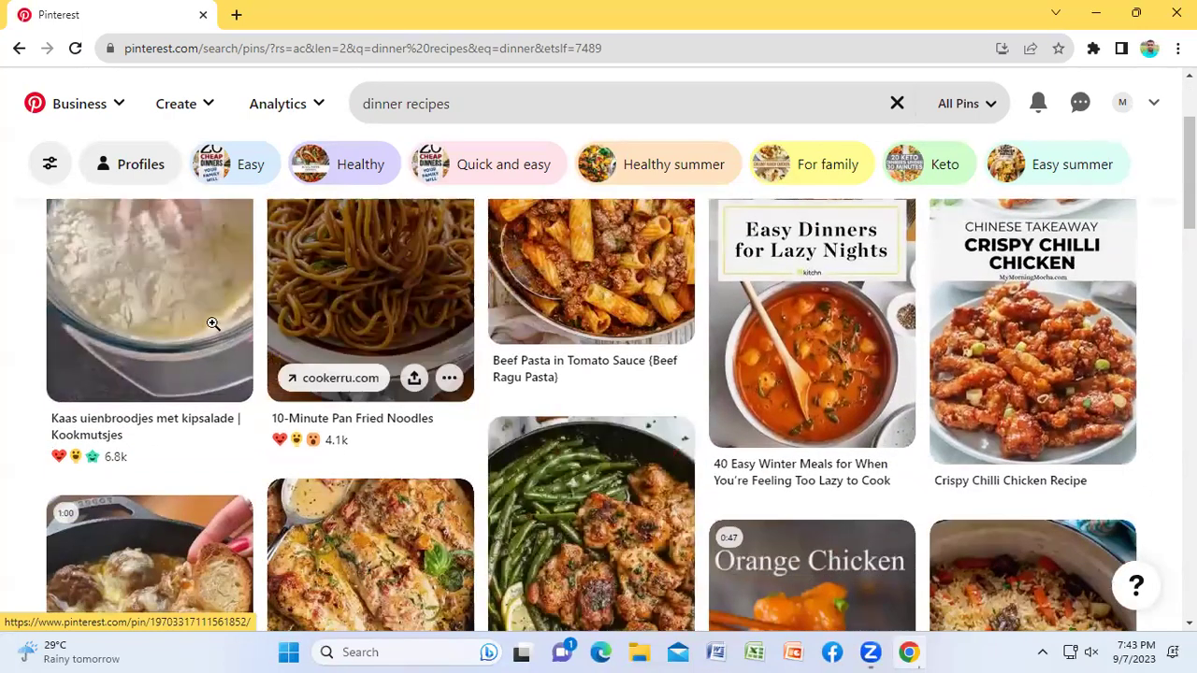
scroll(561, 346, down, 4)
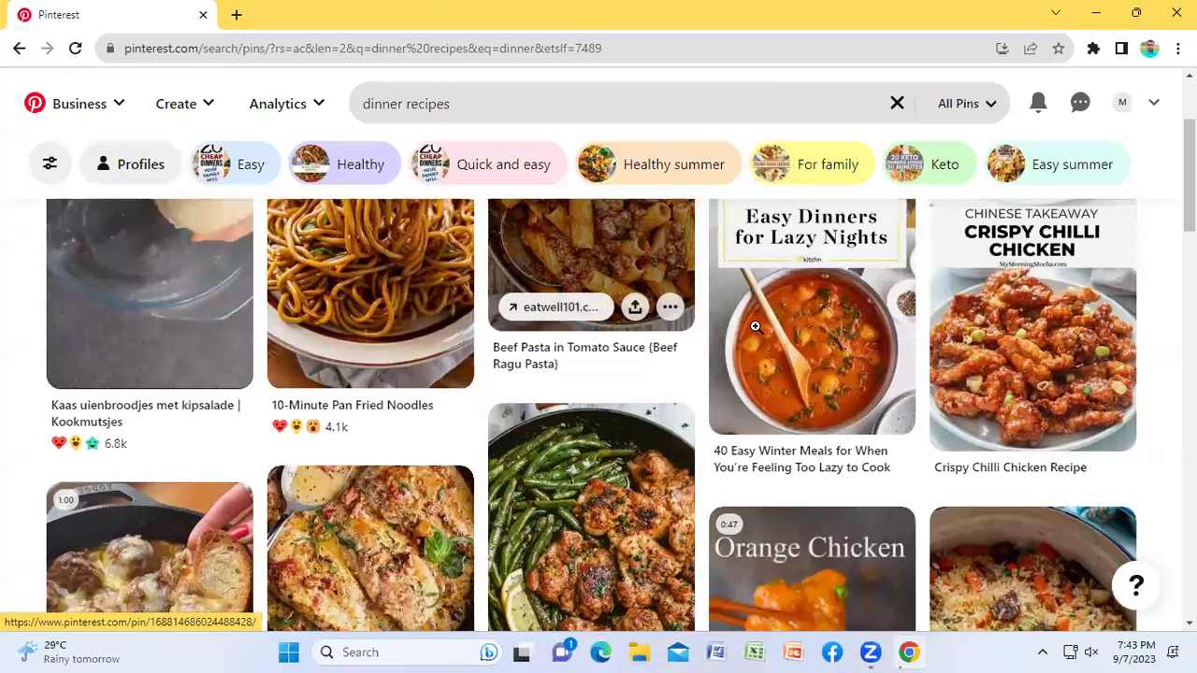
scroll(802, 483, down, 1)
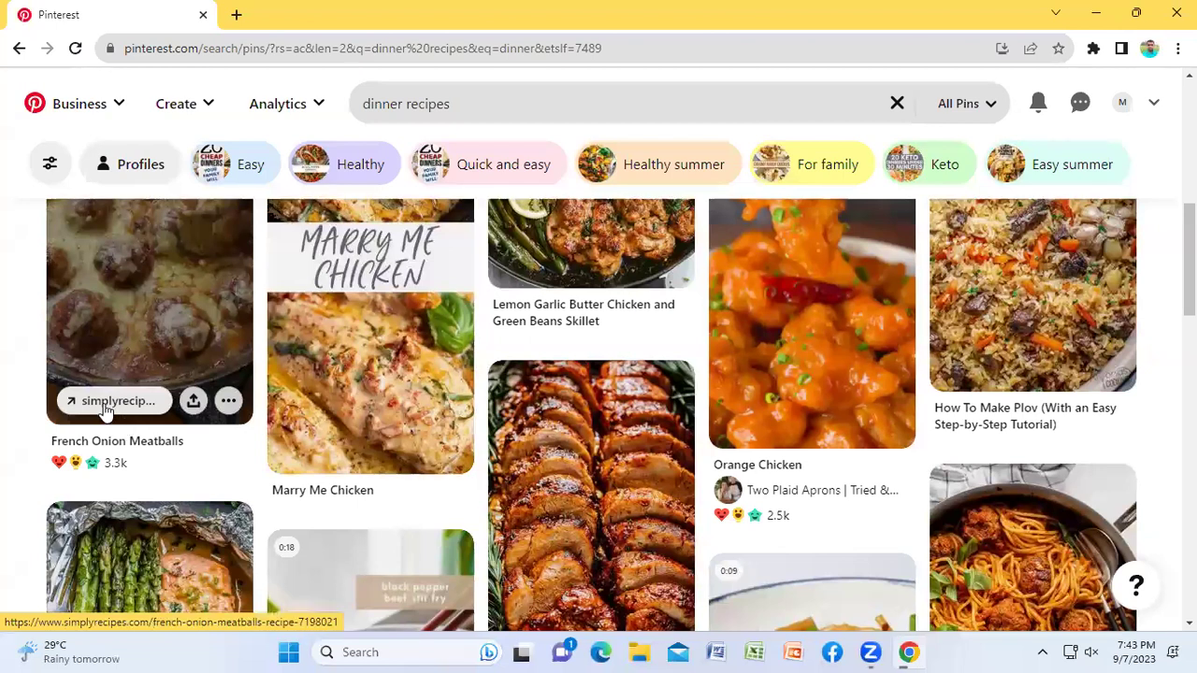
Step: Read the French Onion Meatballs recipe on simplyrecipes.com, close it, and return to the top
click(101, 404)
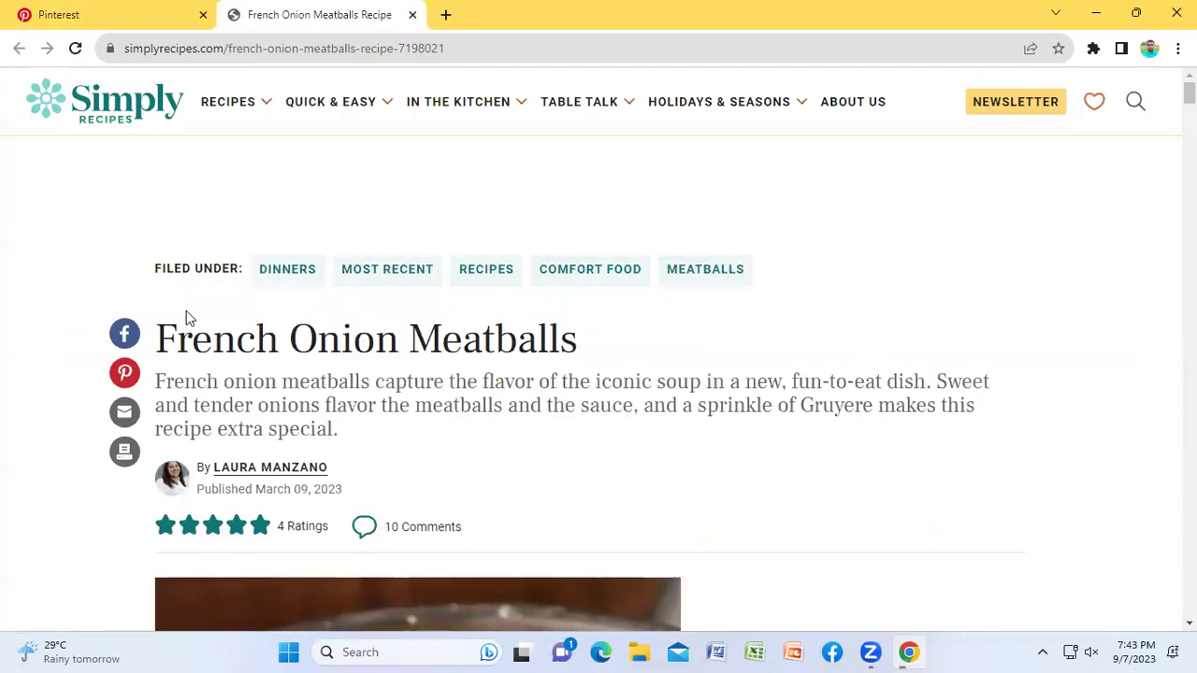
scroll(757, 299, down, 3)
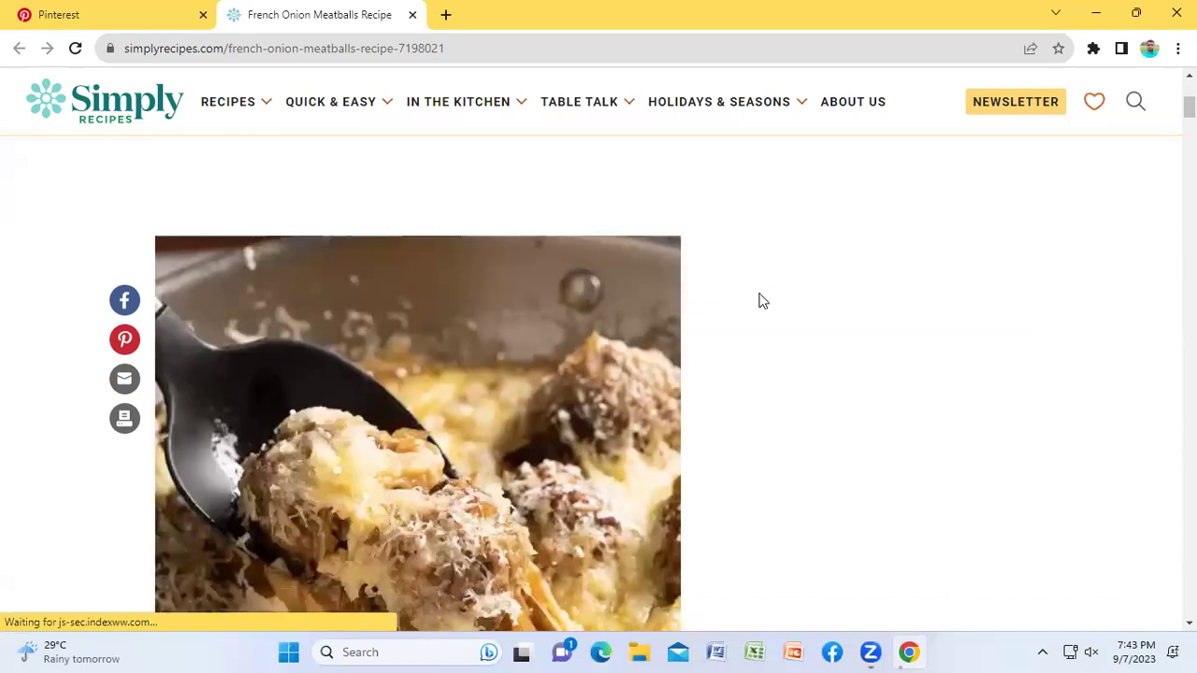
scroll(759, 302, down, 12)
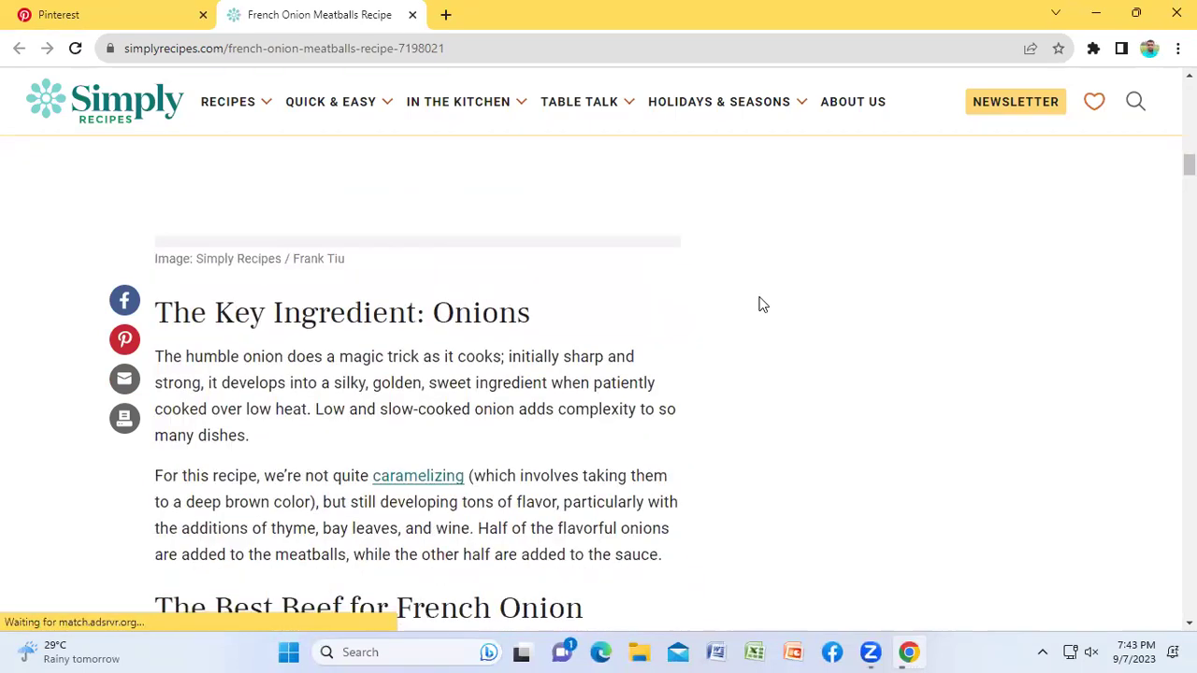
scroll(757, 302, down, 4)
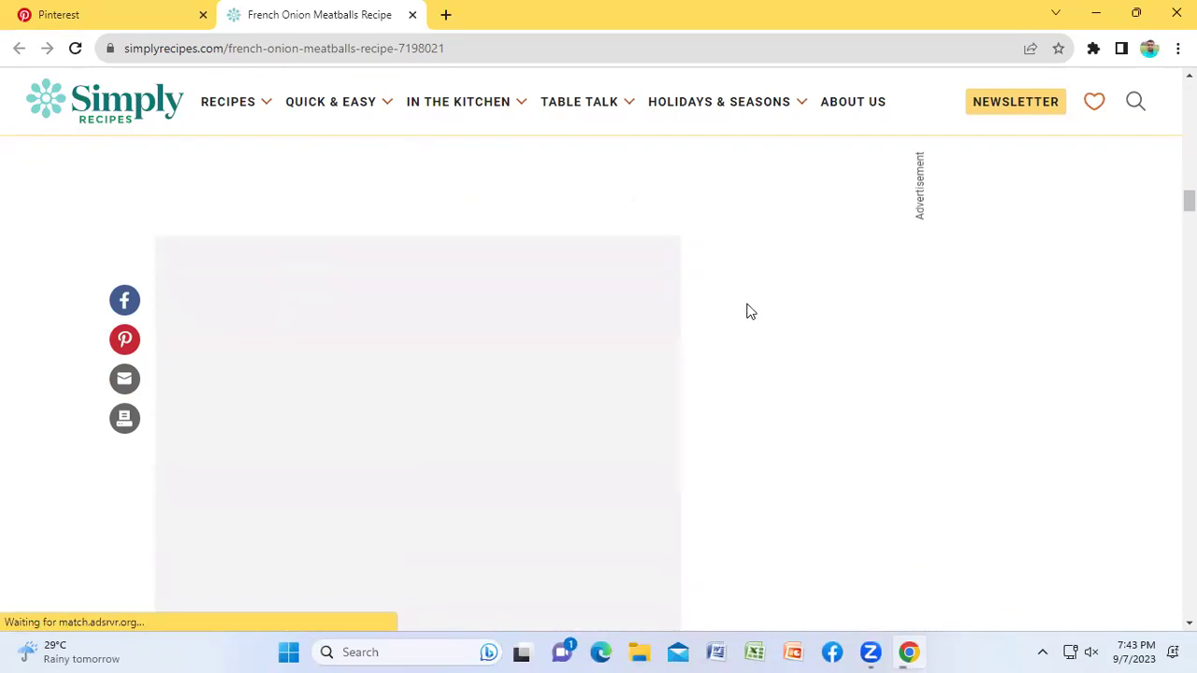
click(410, 16)
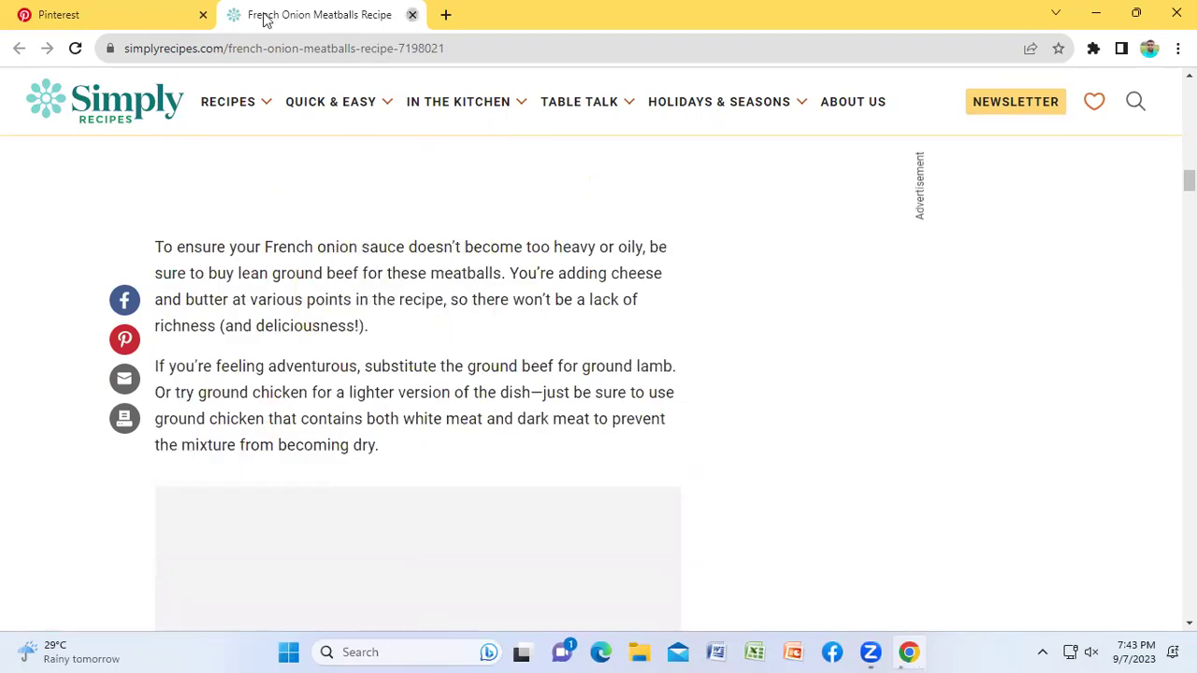
scroll(831, 387, up, 4)
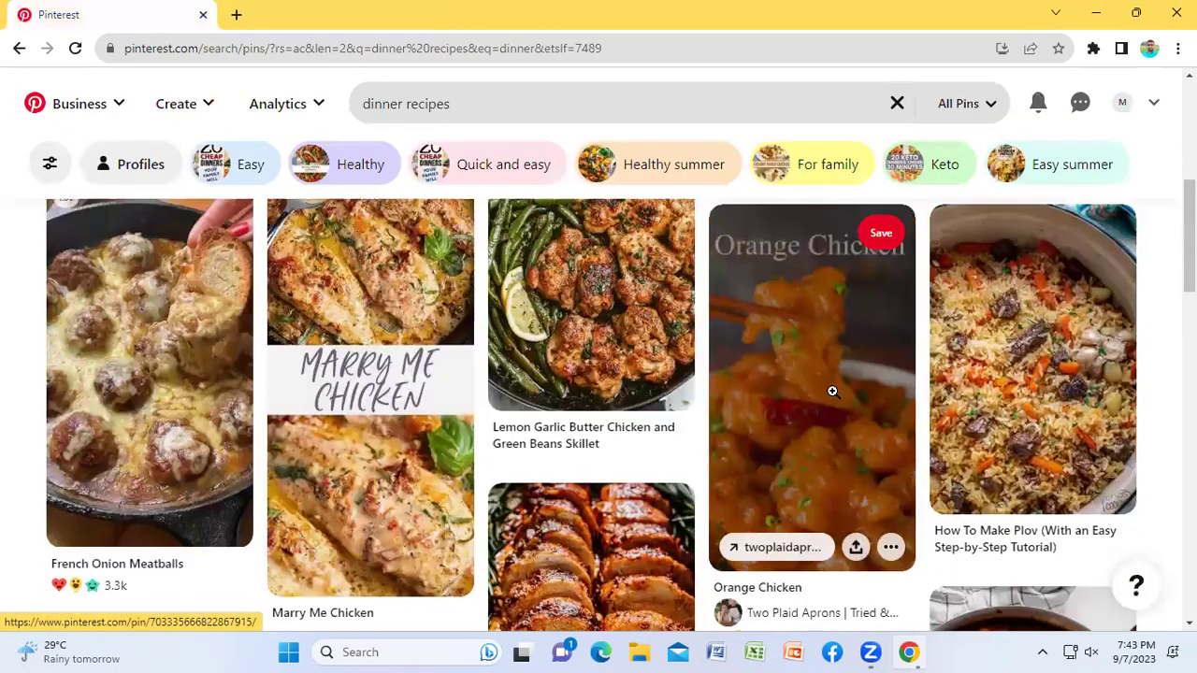
scroll(981, 385, up, 2)
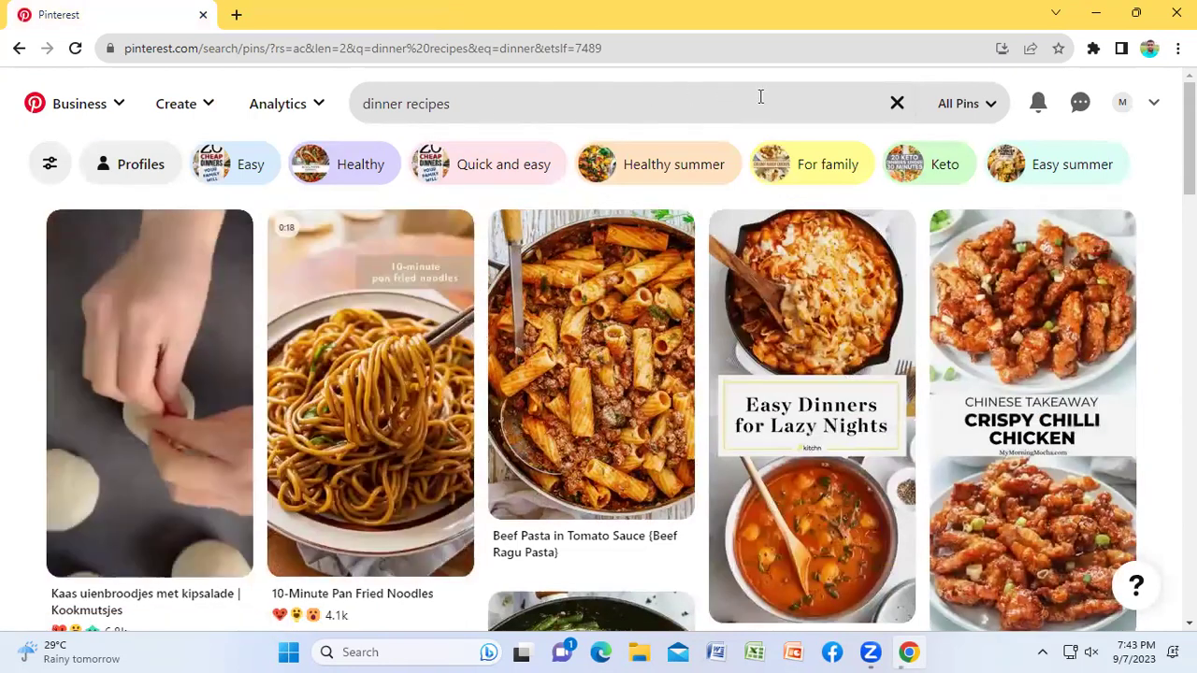
Step: Replace the dinner recipes query with a 'burger' search and browse the results
click(490, 104)
key(ctrl+shift+Left)
key(ctrl+shift+Left)
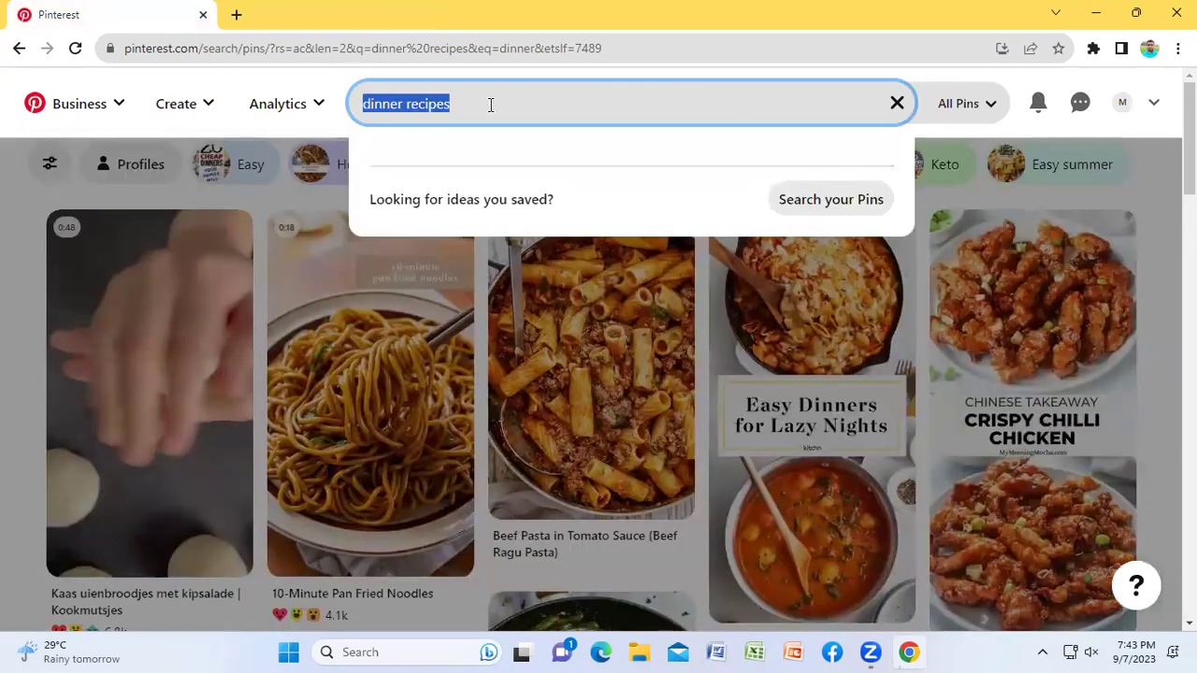
text(burger)
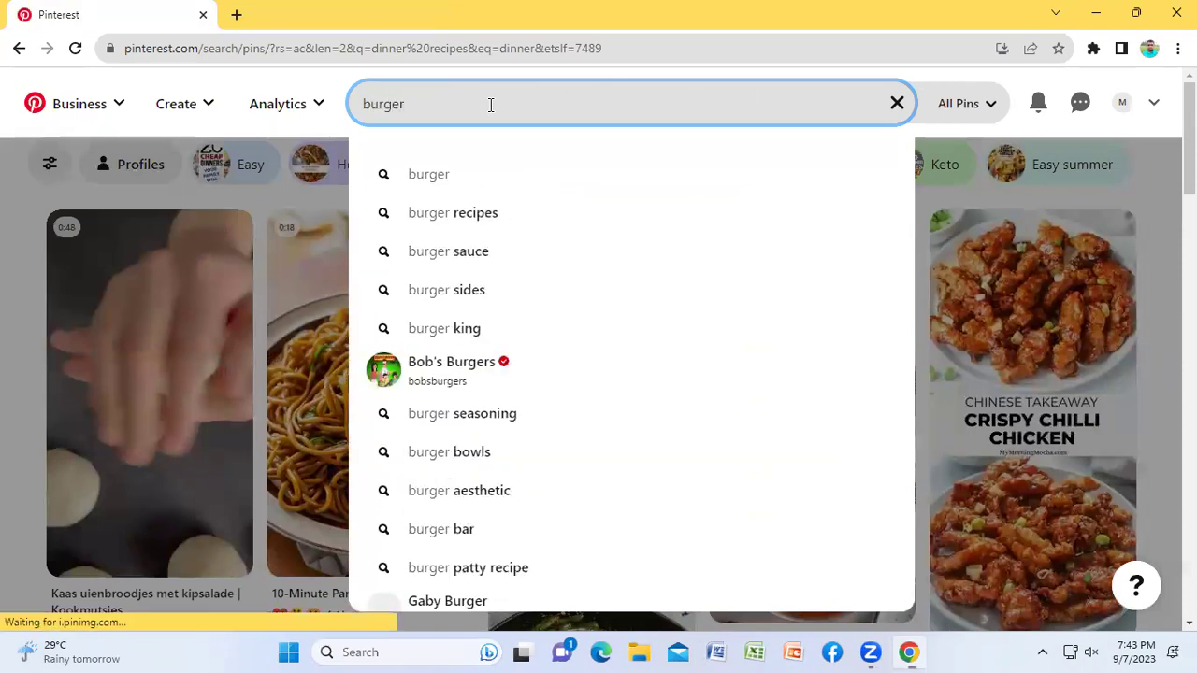
key(Return)
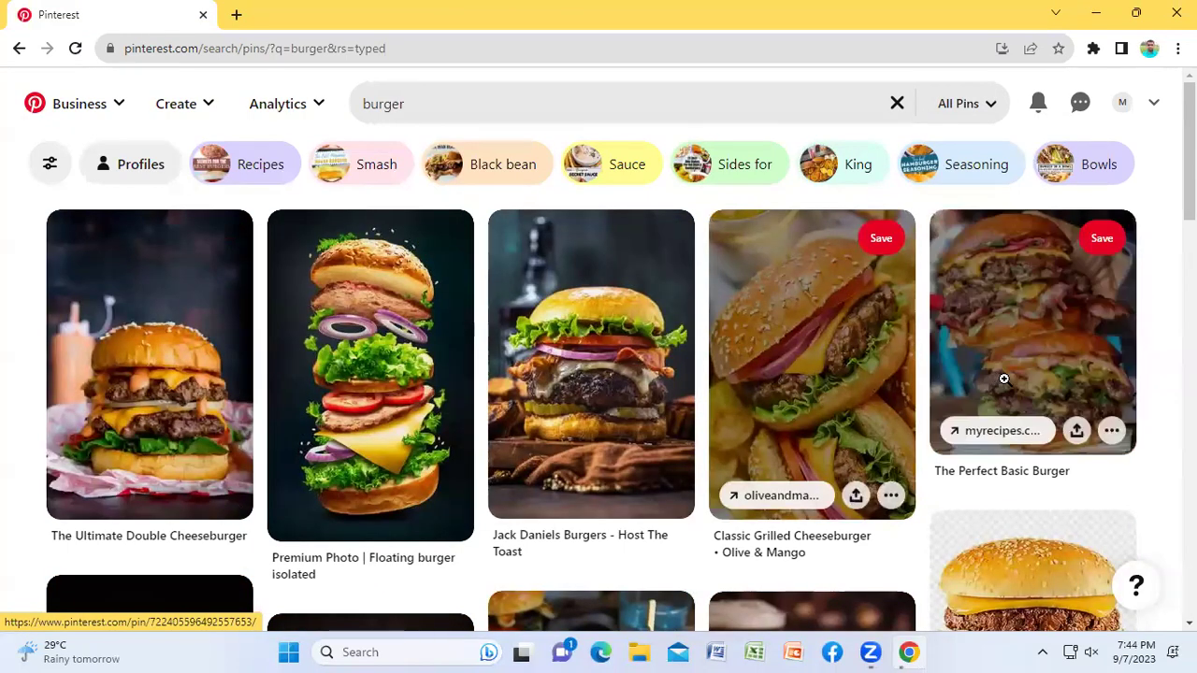
scroll(1004, 378, down, 4)
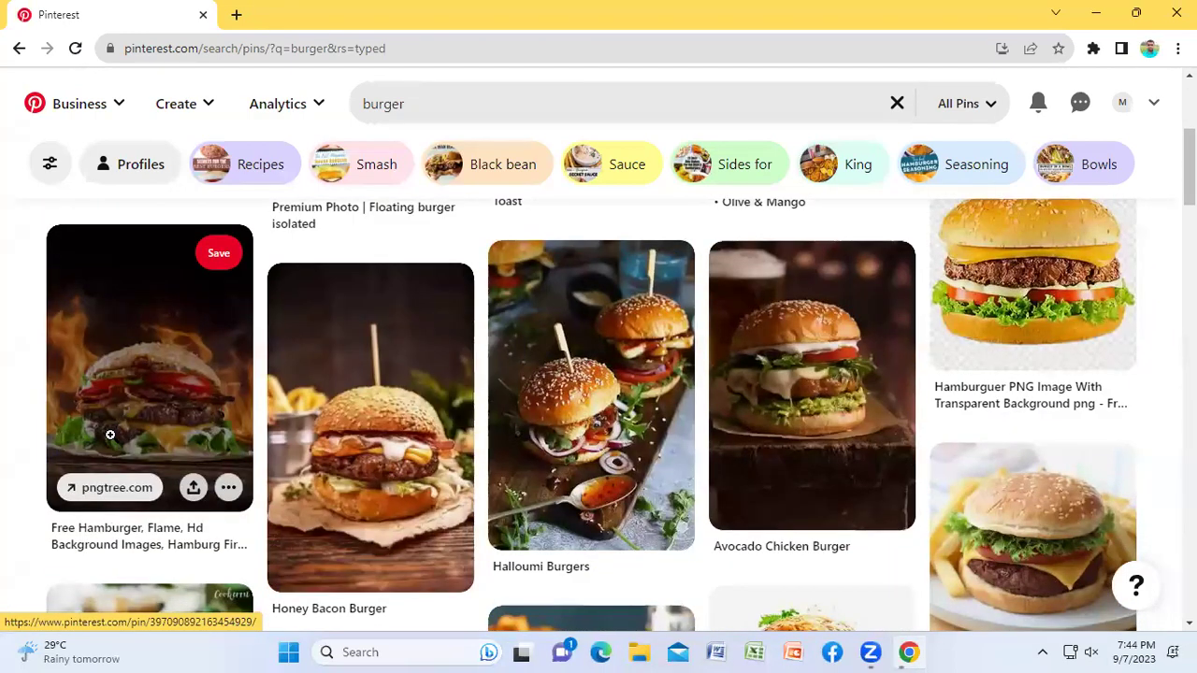
scroll(109, 435, down, 4)
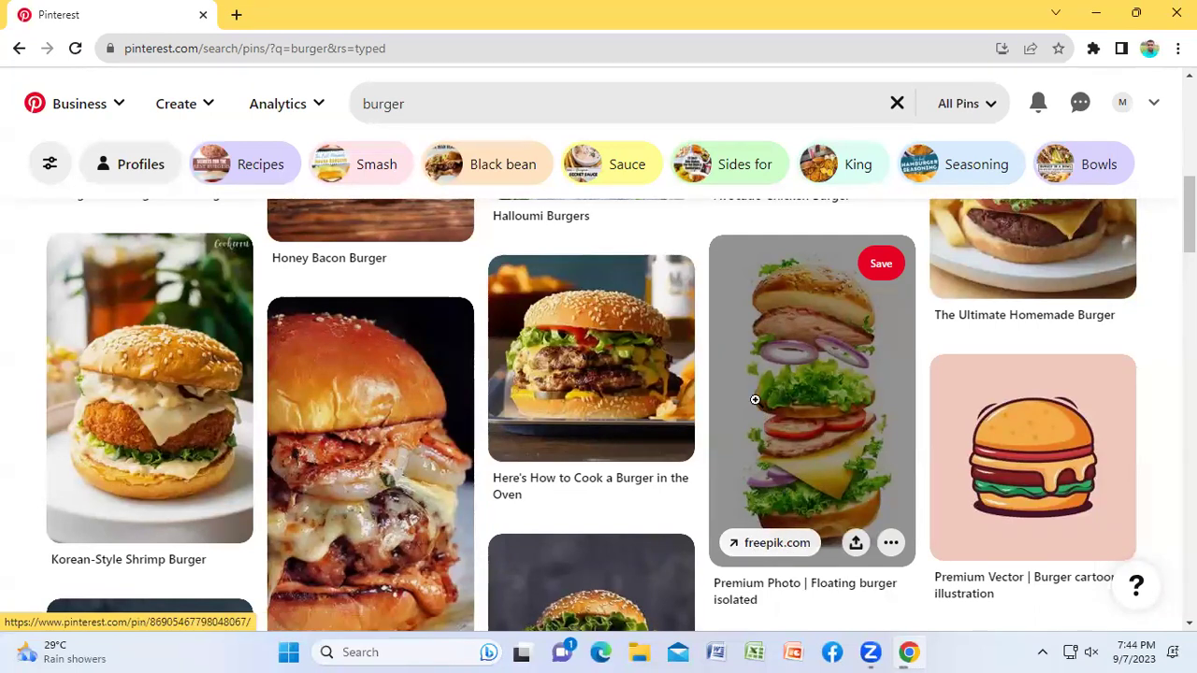
Step: Open the How to Cook a Burger in the Oven pin and its tasteofhome.com article
click(574, 361)
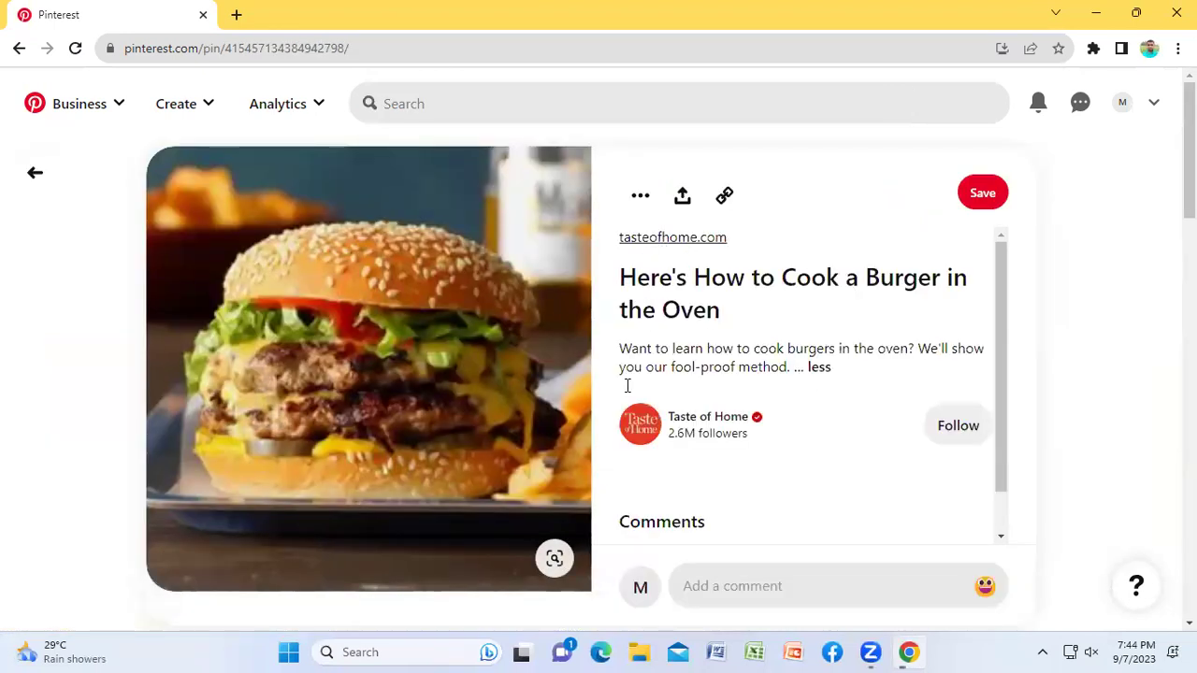
scroll(710, 374, down, 1)
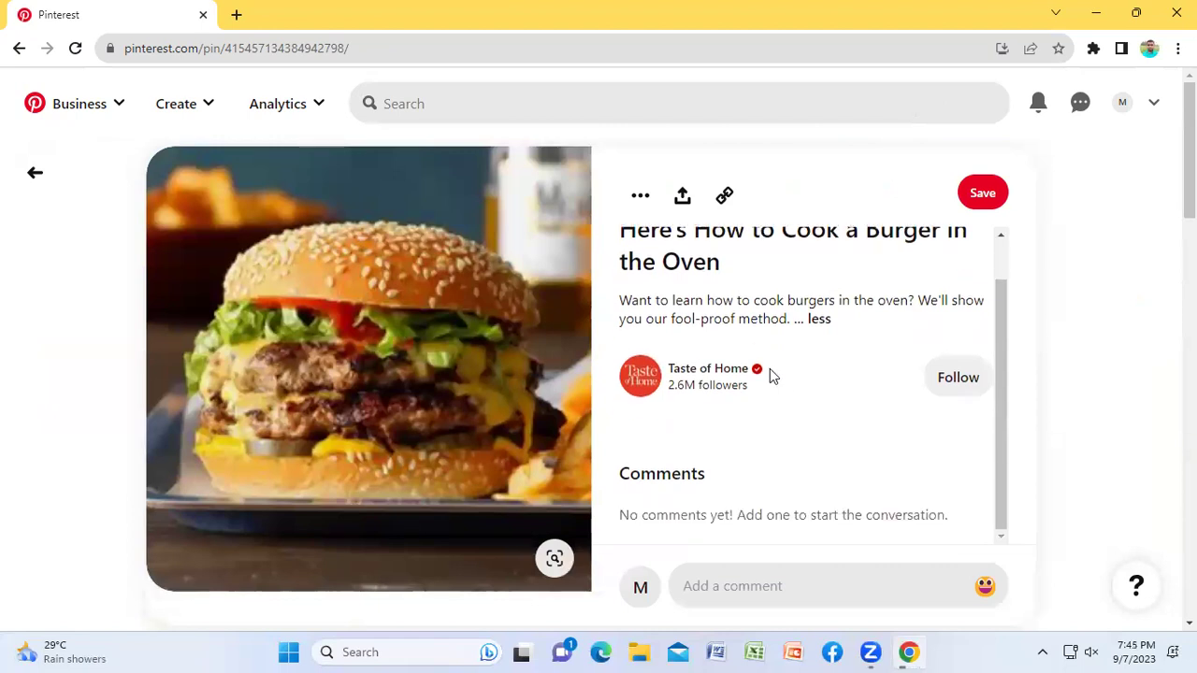
scroll(710, 365, up, 1)
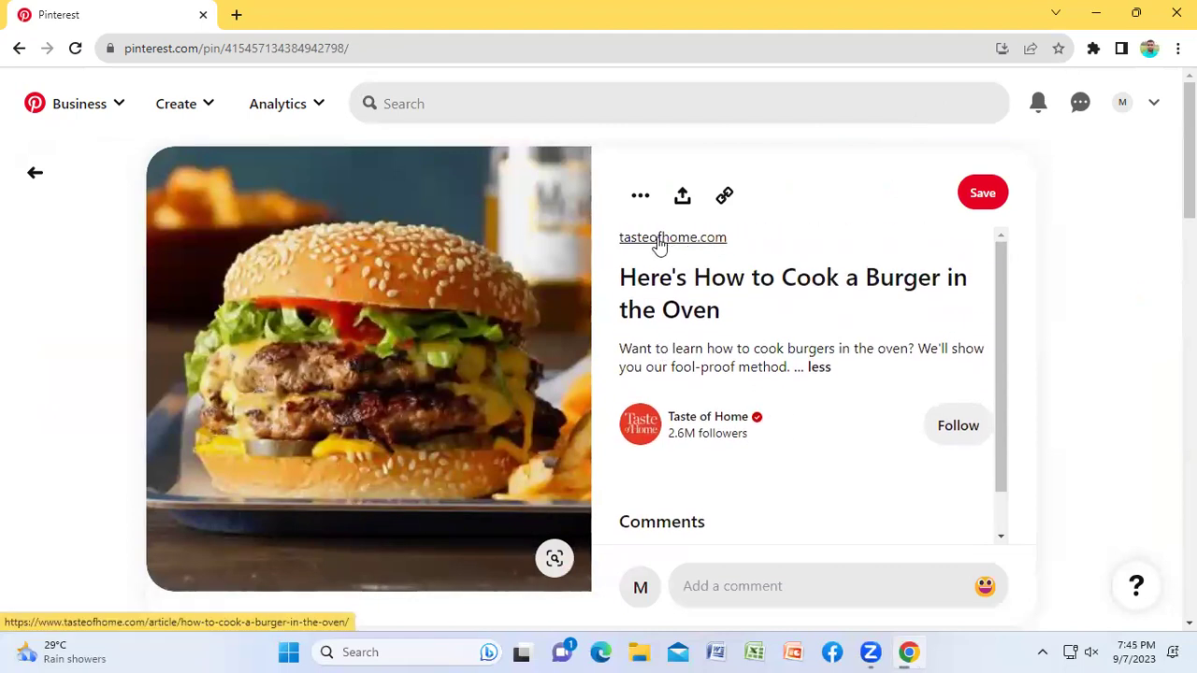
click(659, 244)
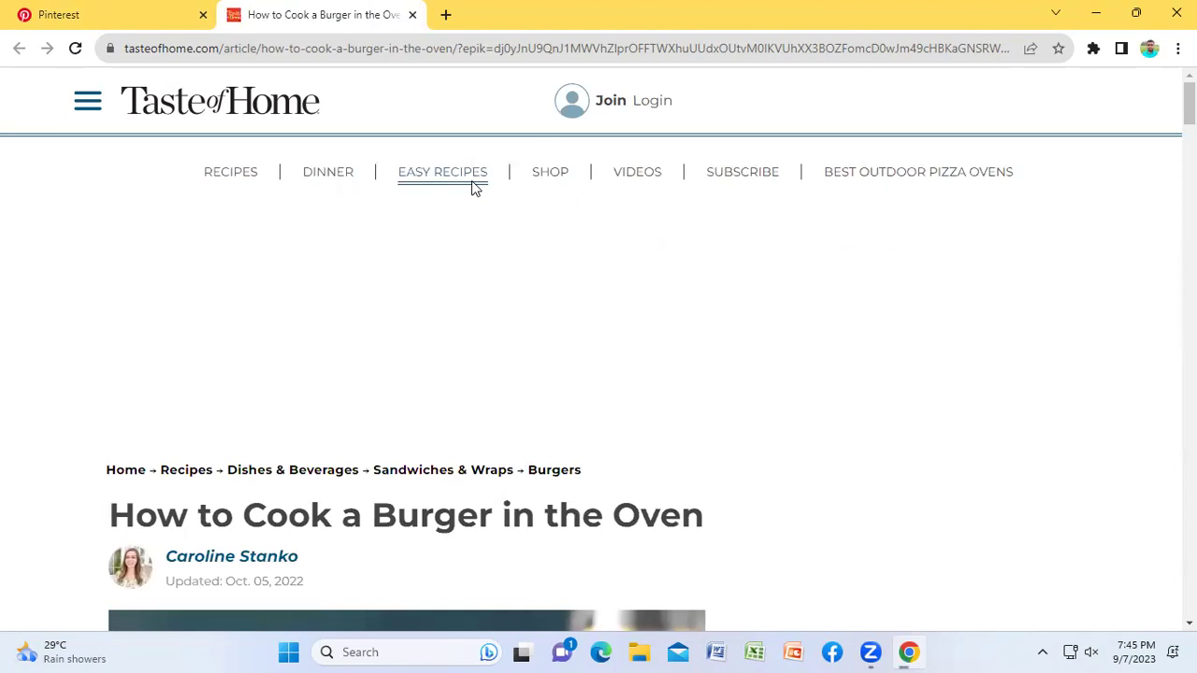
Step: Scroll the Taste of Home burger article to Step 3: Toast the Buns, then close it
scroll(532, 296, down, 7)
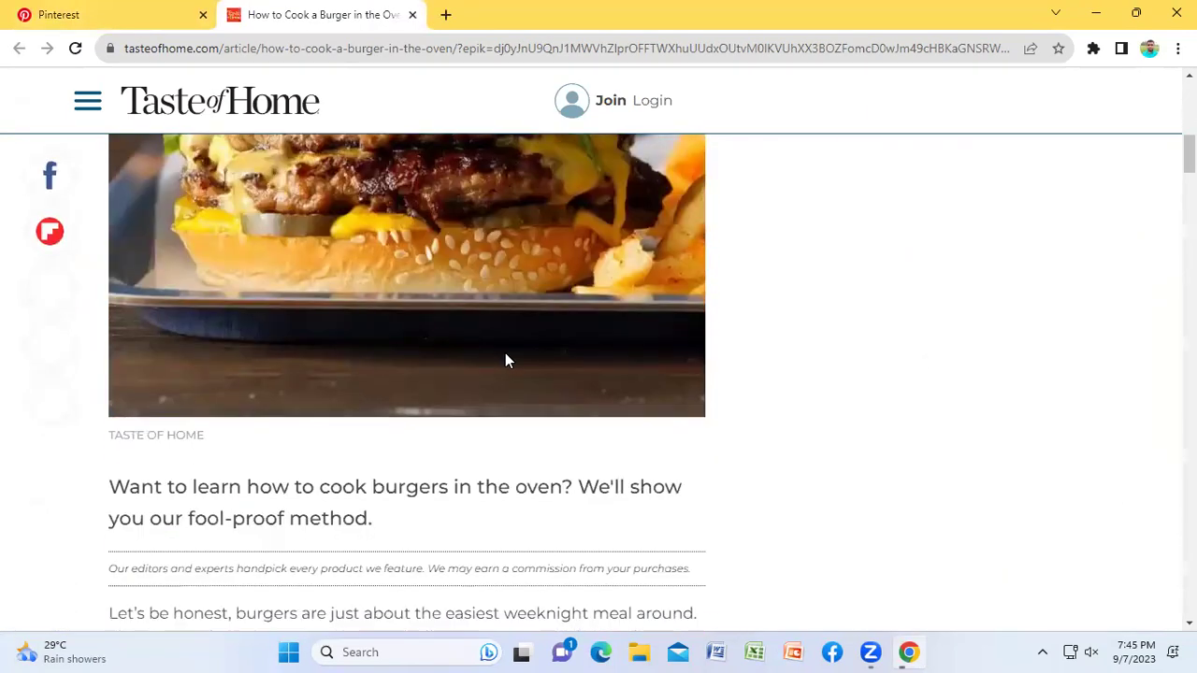
scroll(524, 360, down, 15)
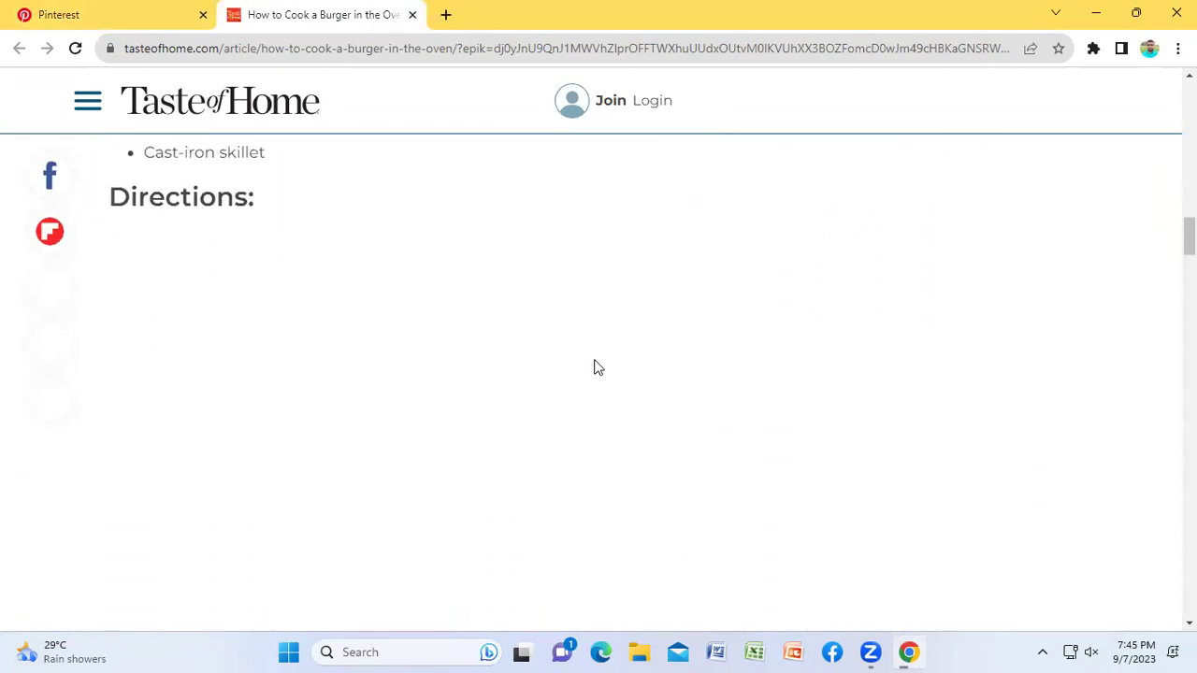
scroll(599, 370, down, 8)
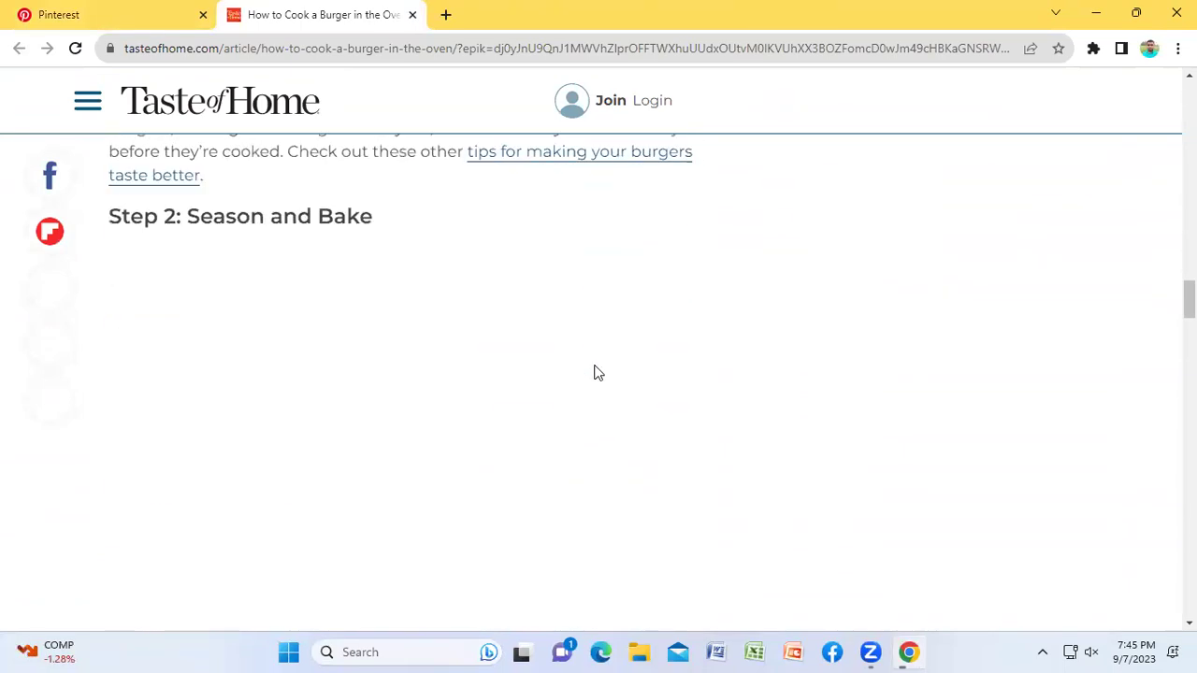
scroll(598, 373, down, 5)
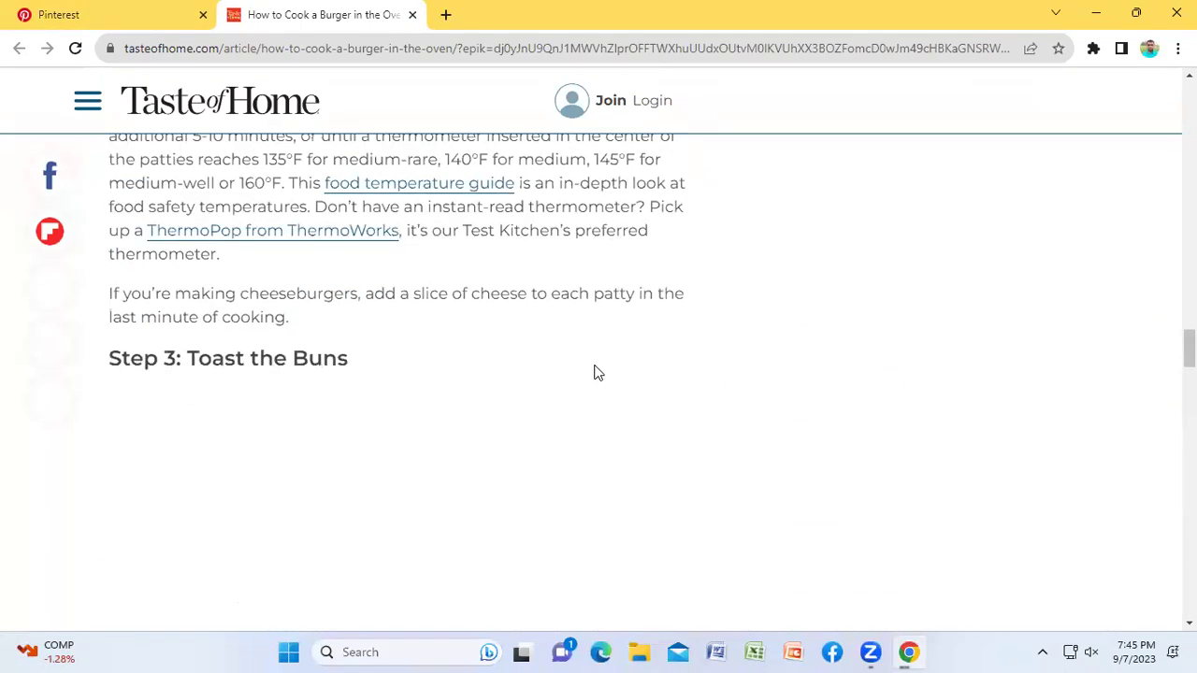
scroll(599, 372, down, 2)
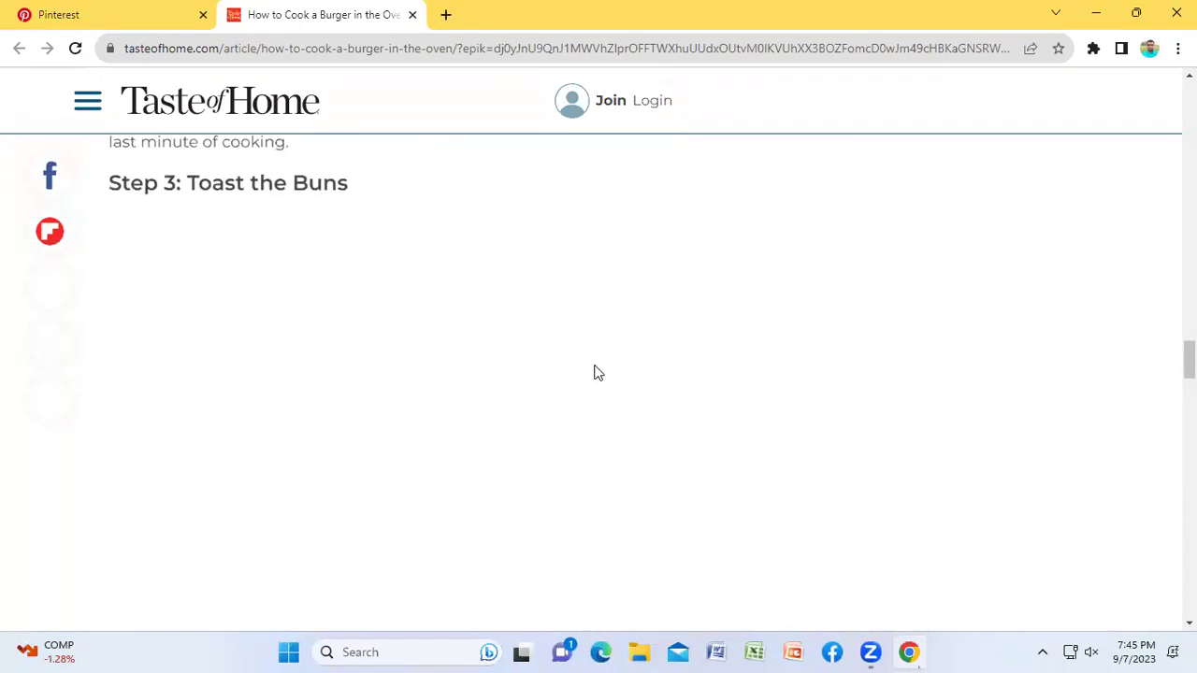
click(411, 15)
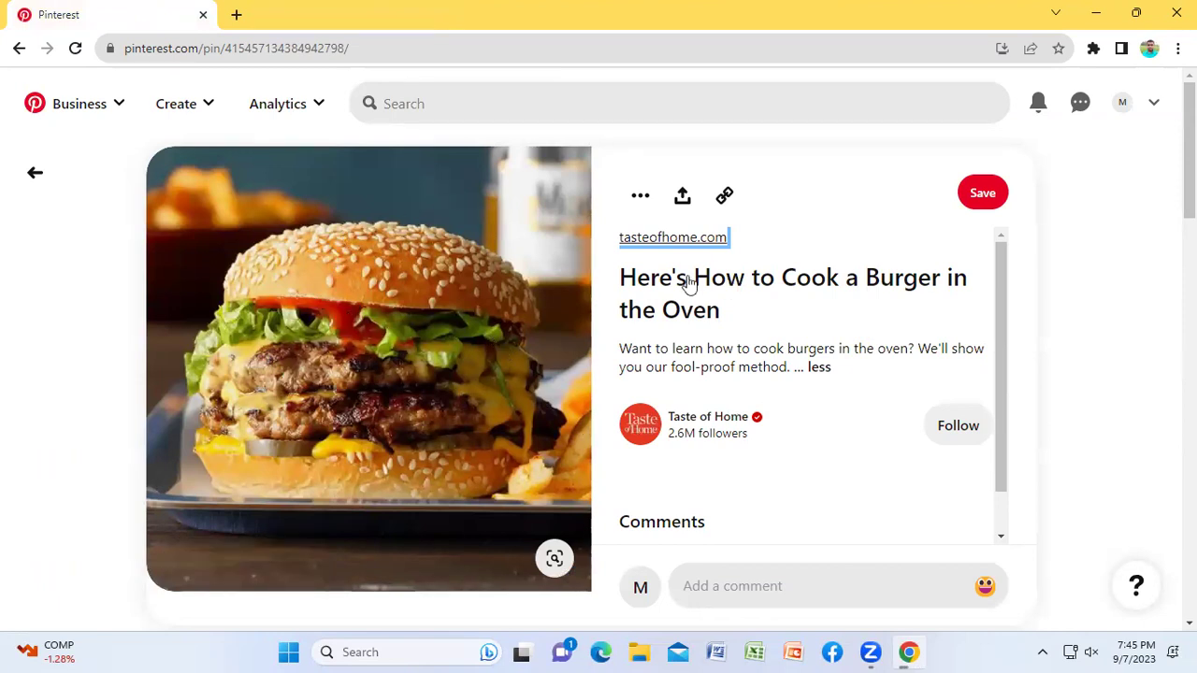
Step: Collapse the burger pin's description, go back to the burger results, and clear the search
drag(614, 273, 729, 318)
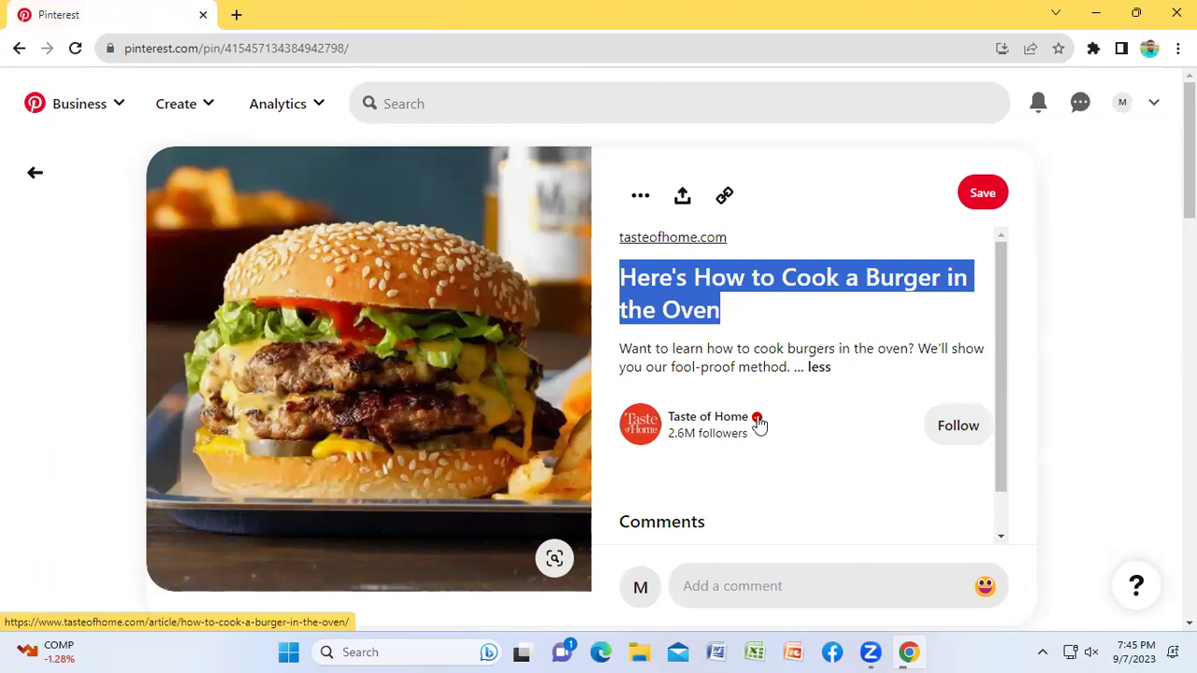
click(819, 369)
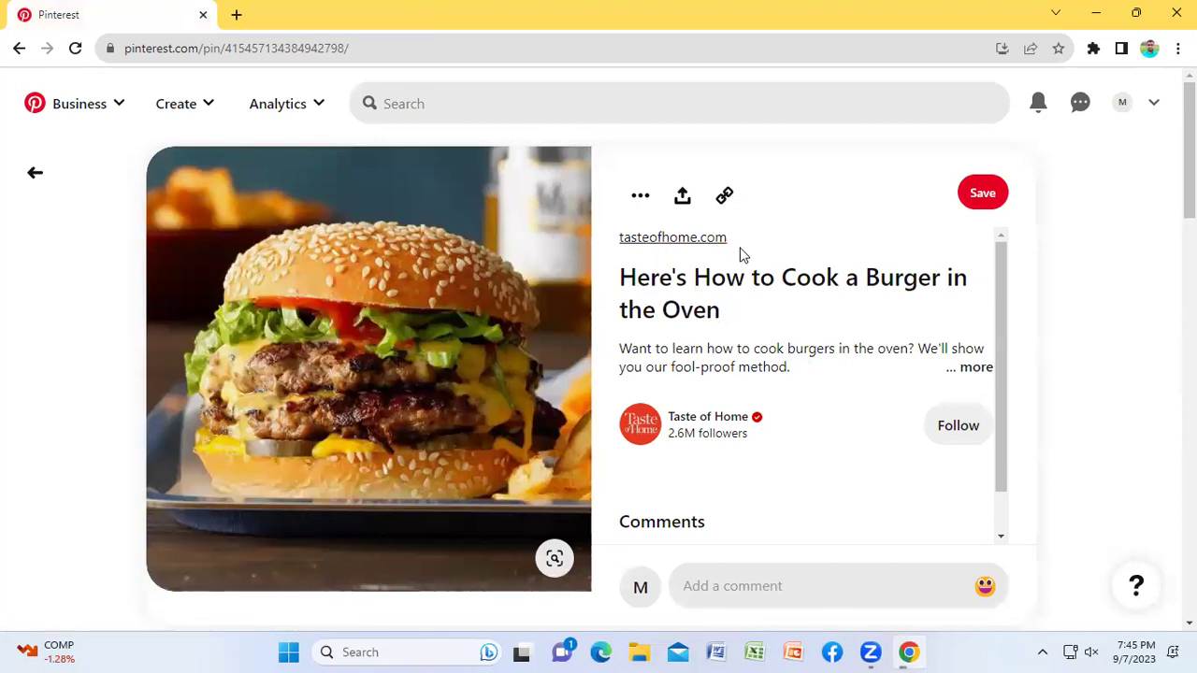
click(35, 172)
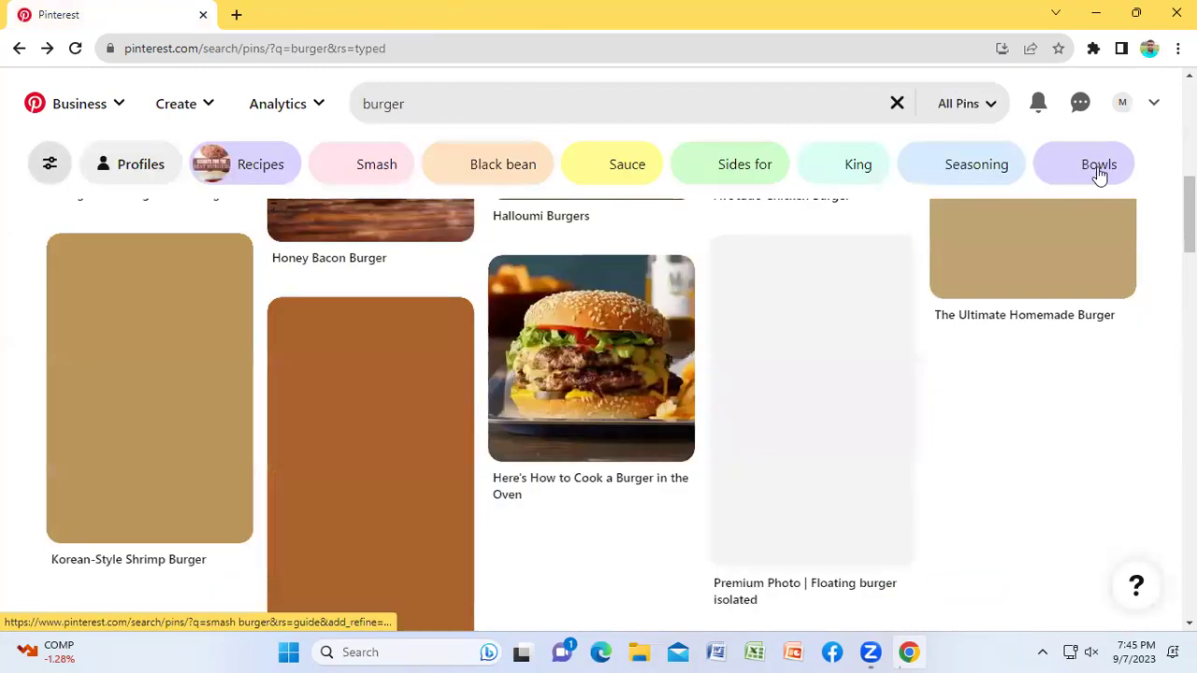
click(899, 107)
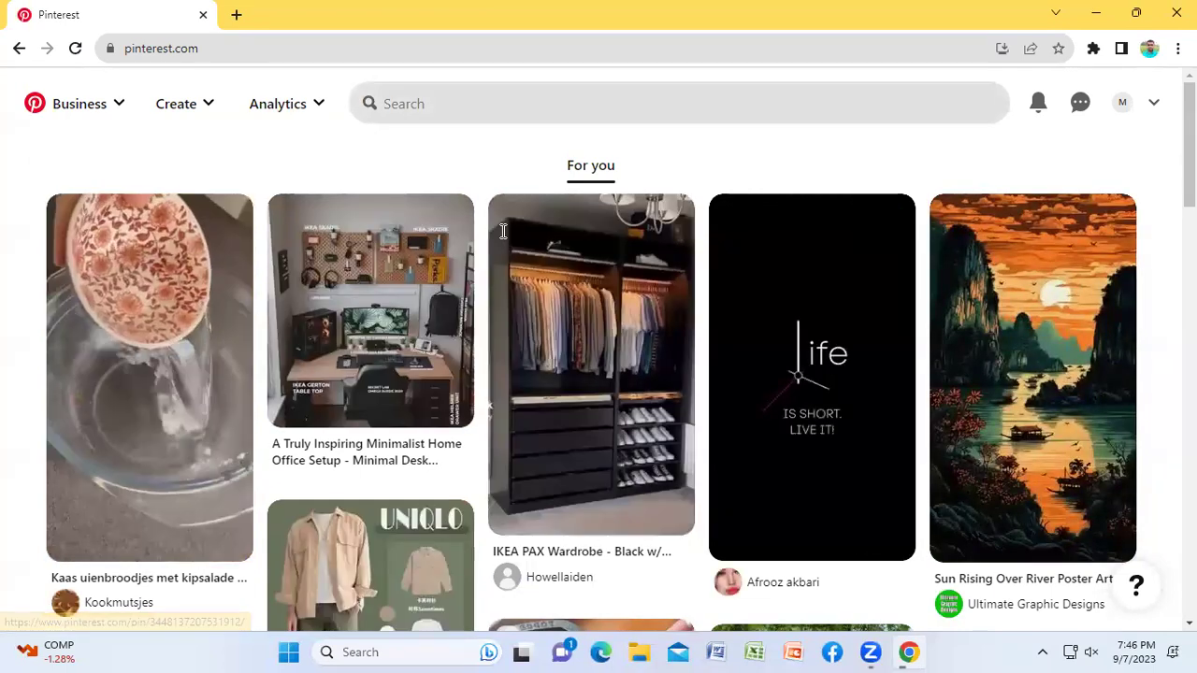
Step: Search for 'tshirt' and open the NoEstaMal Broken Love Printed Summer Tshirts pin
click(459, 106)
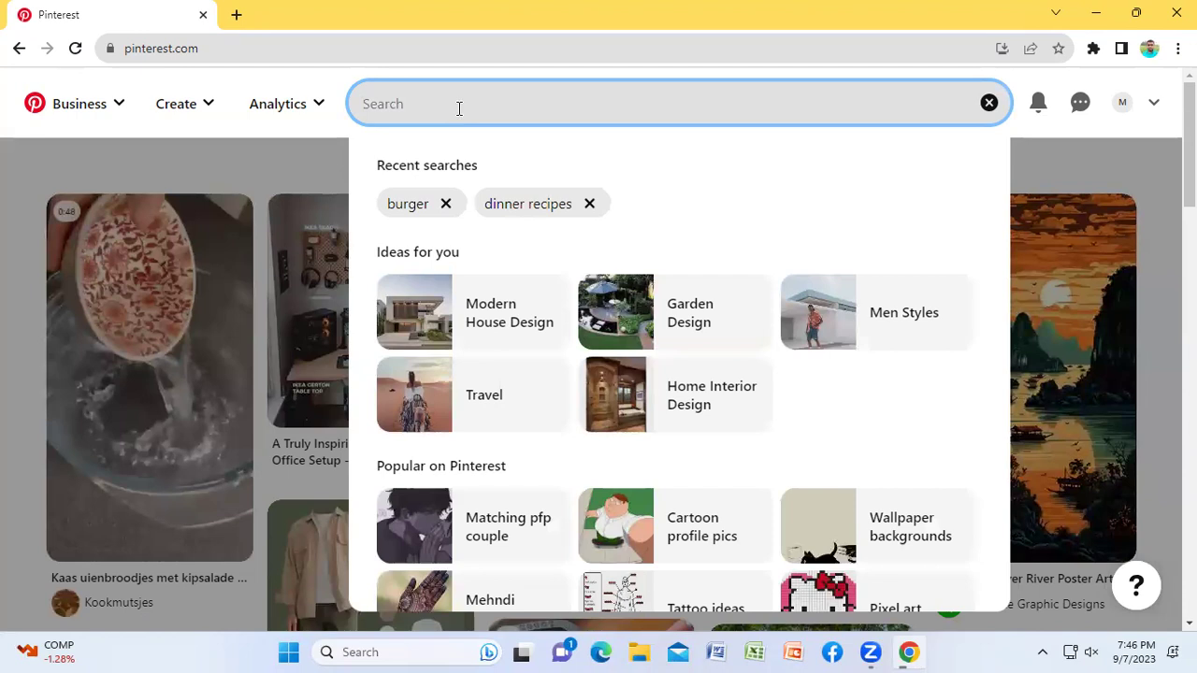
text(tsh)
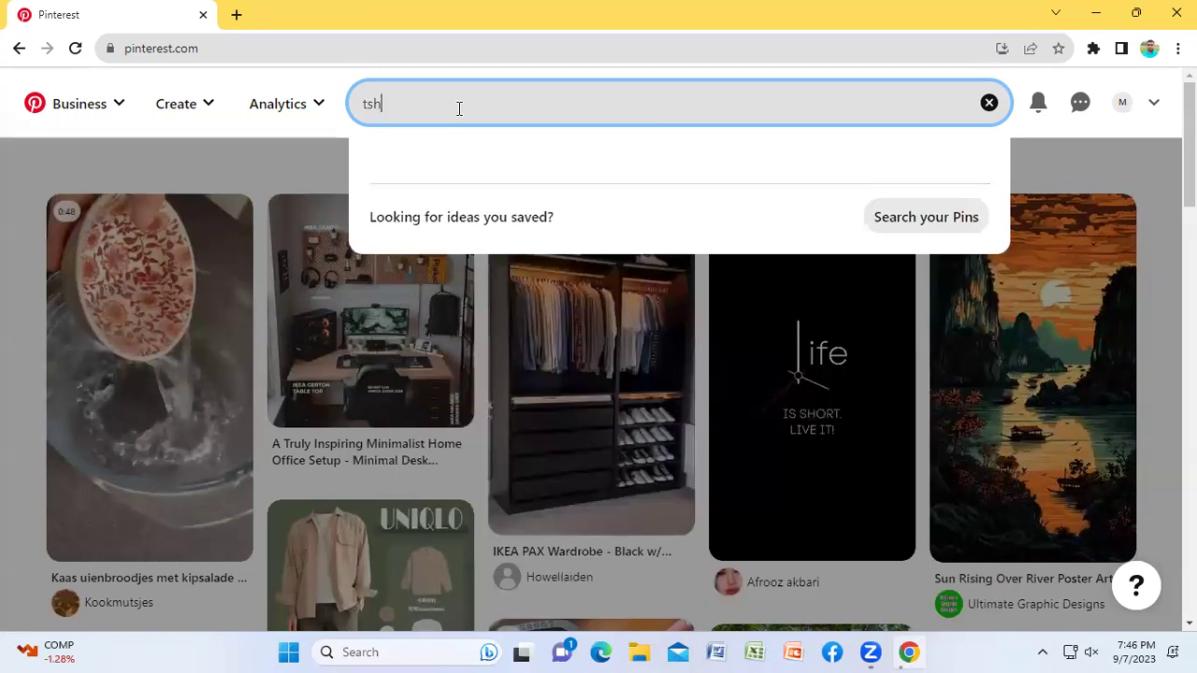
text(irt)
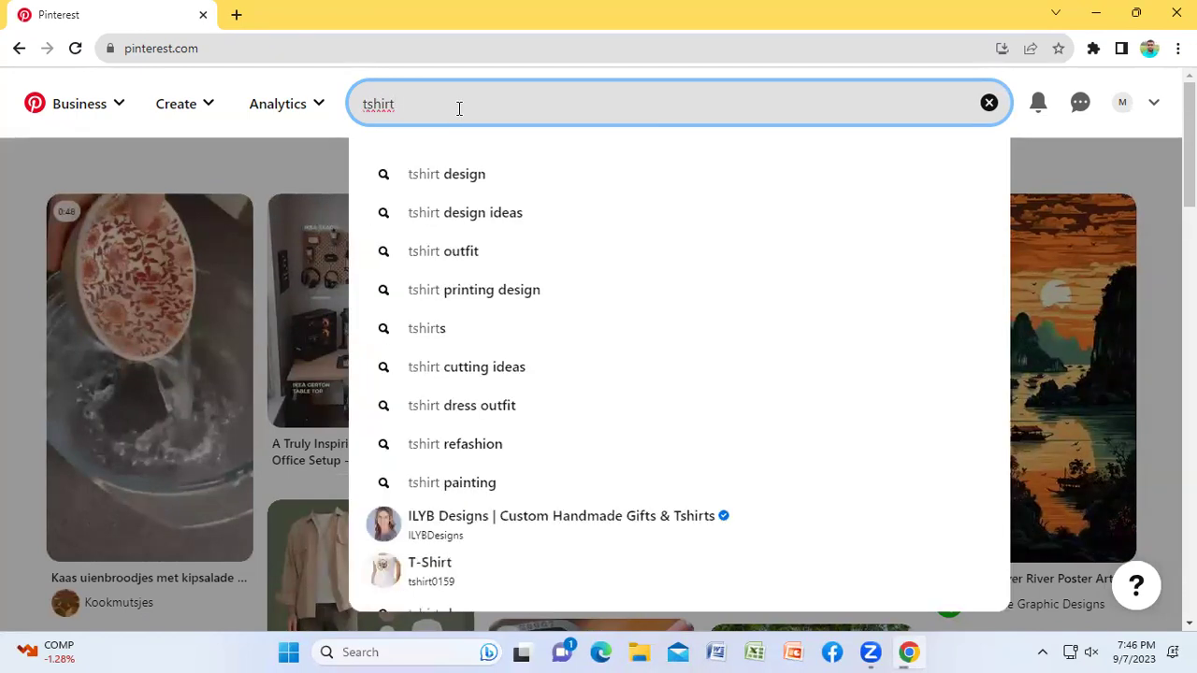
key(Return)
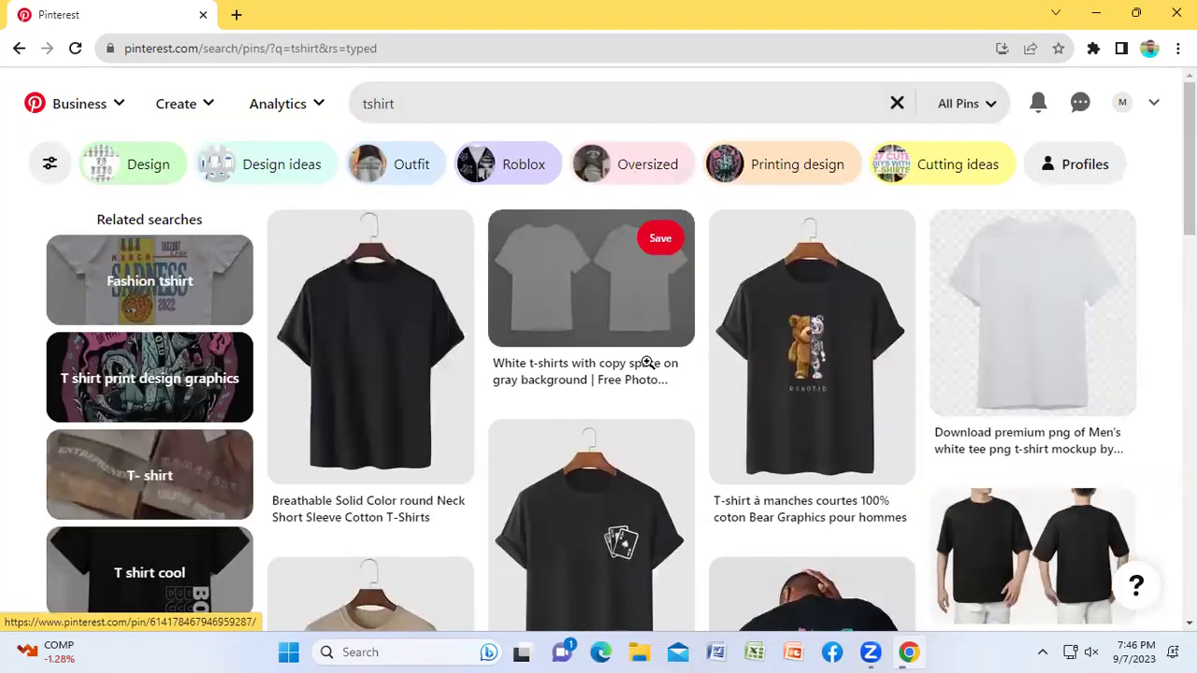
scroll(647, 363, down, 3)
scroll(792, 524, down, 2)
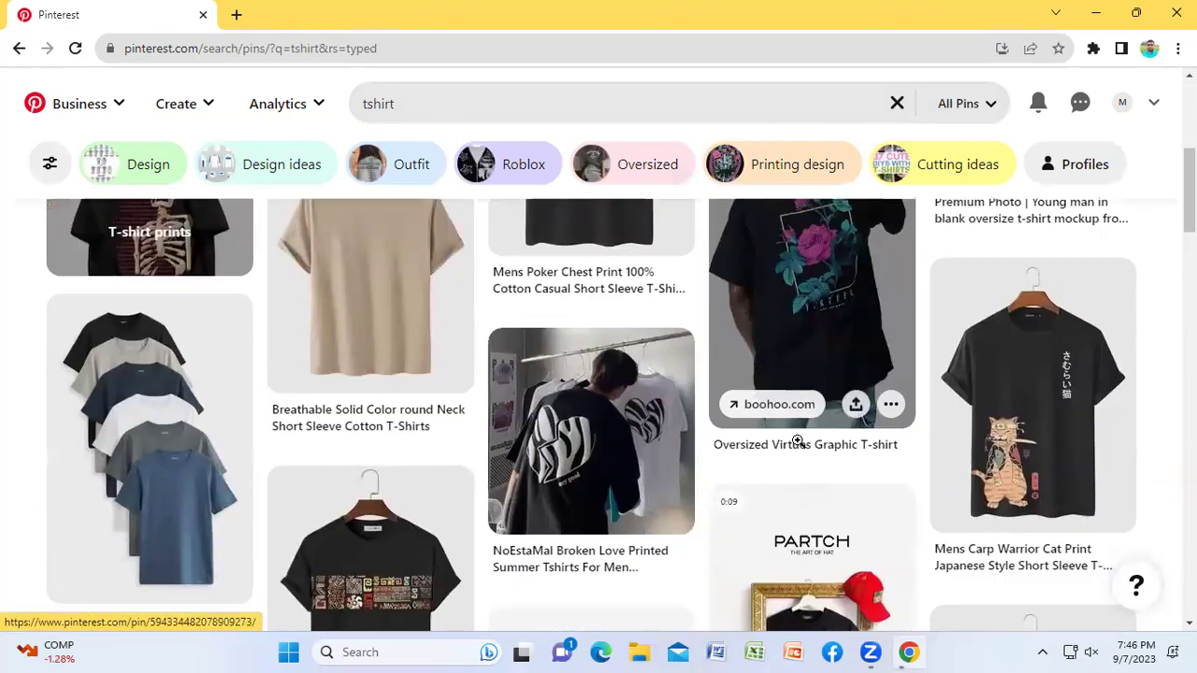
click(588, 419)
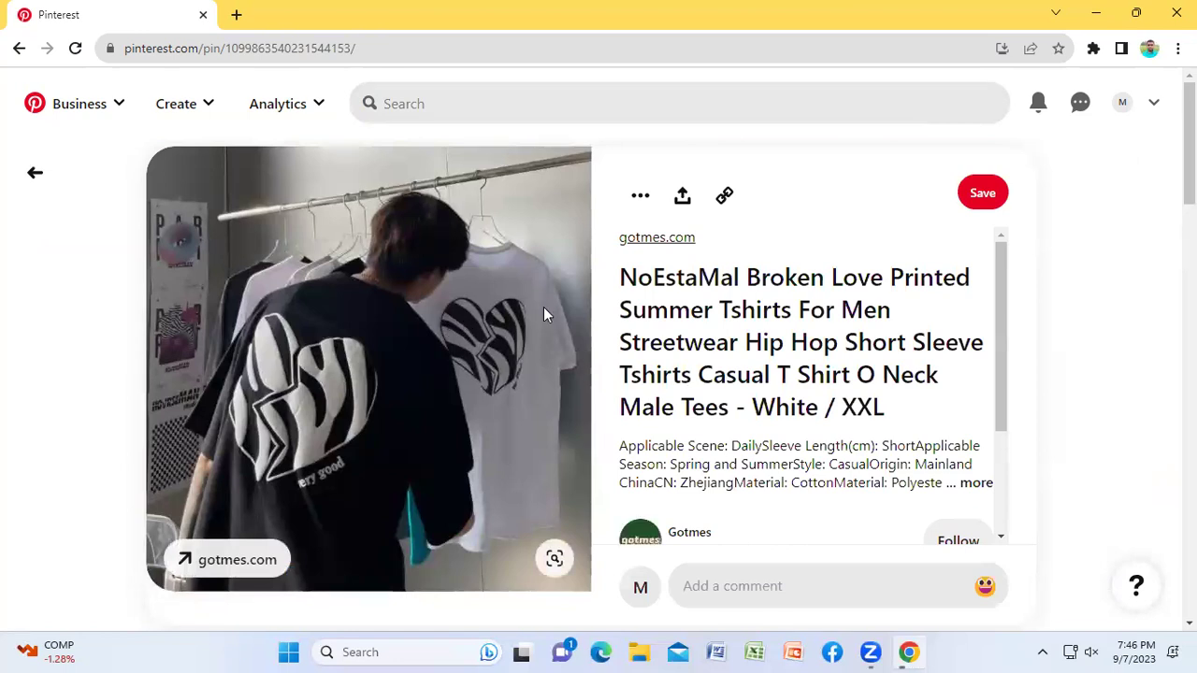
Step: Browse the shirt's gotmes.com product page (White / XXL, $24.99), then return to the Pinterest pin
click(658, 240)
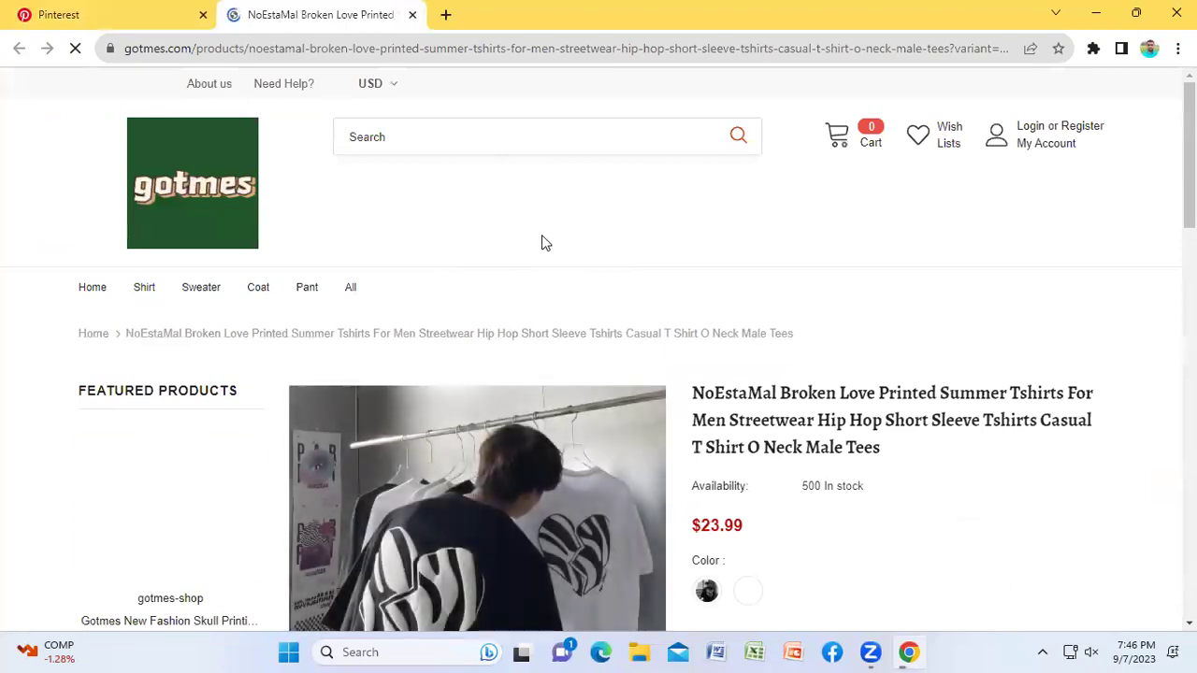
scroll(668, 303, down, 3)
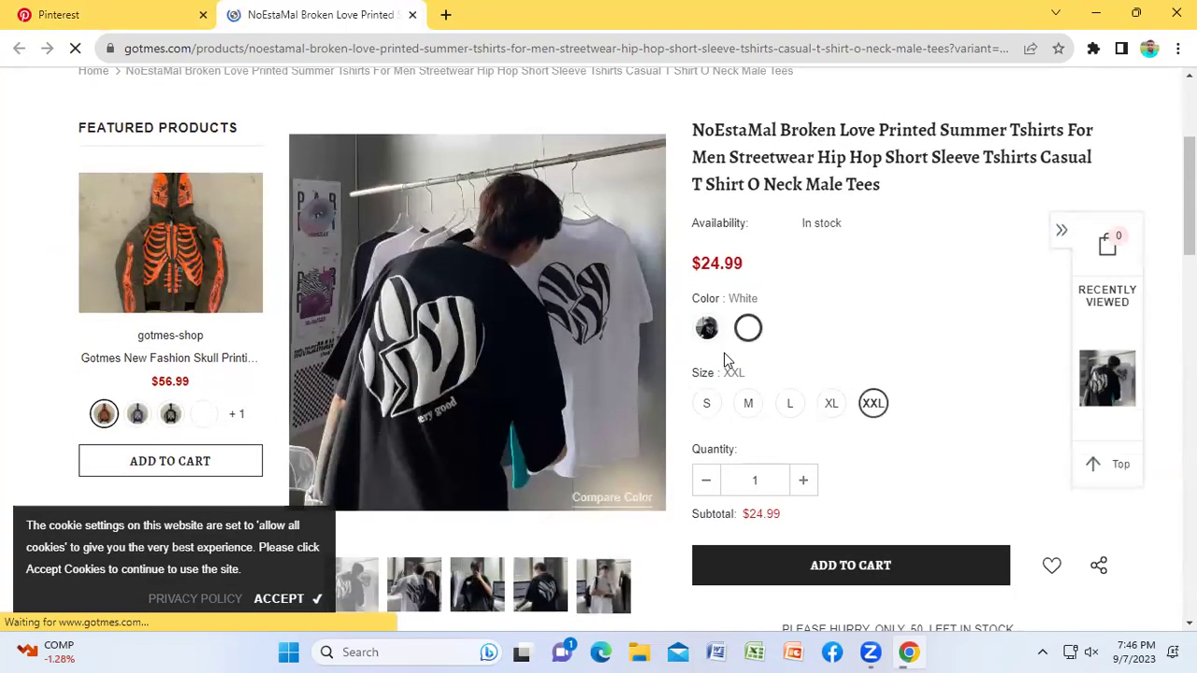
scroll(368, 290, up, 1)
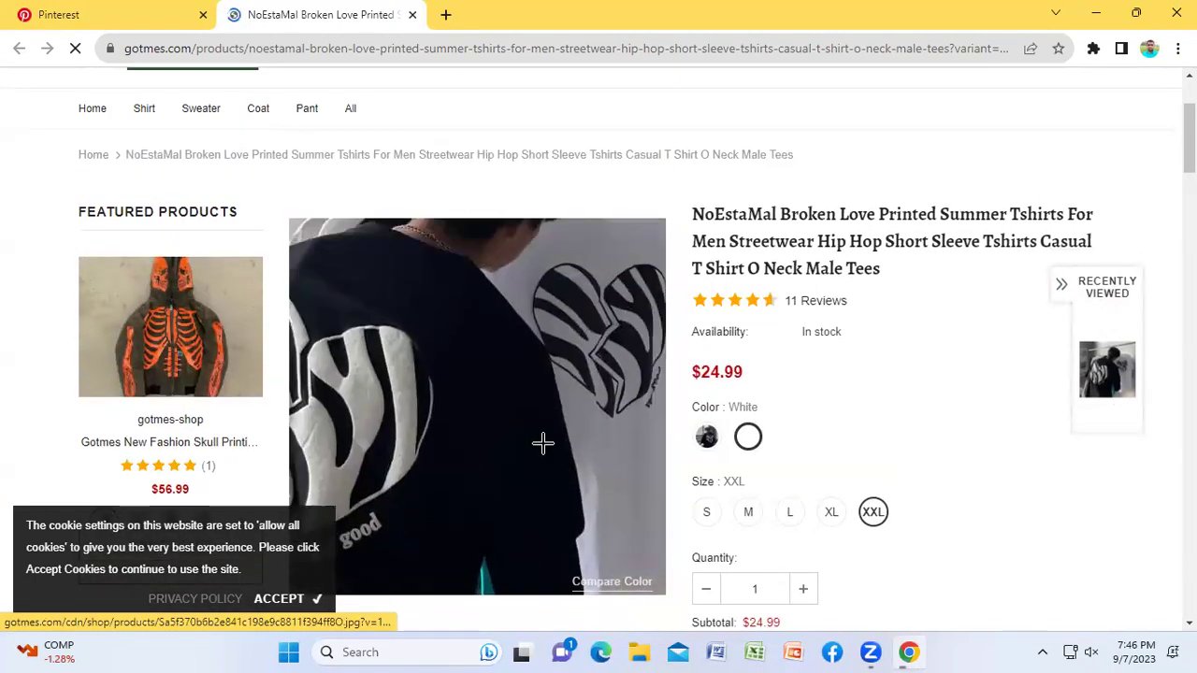
click(96, 13)
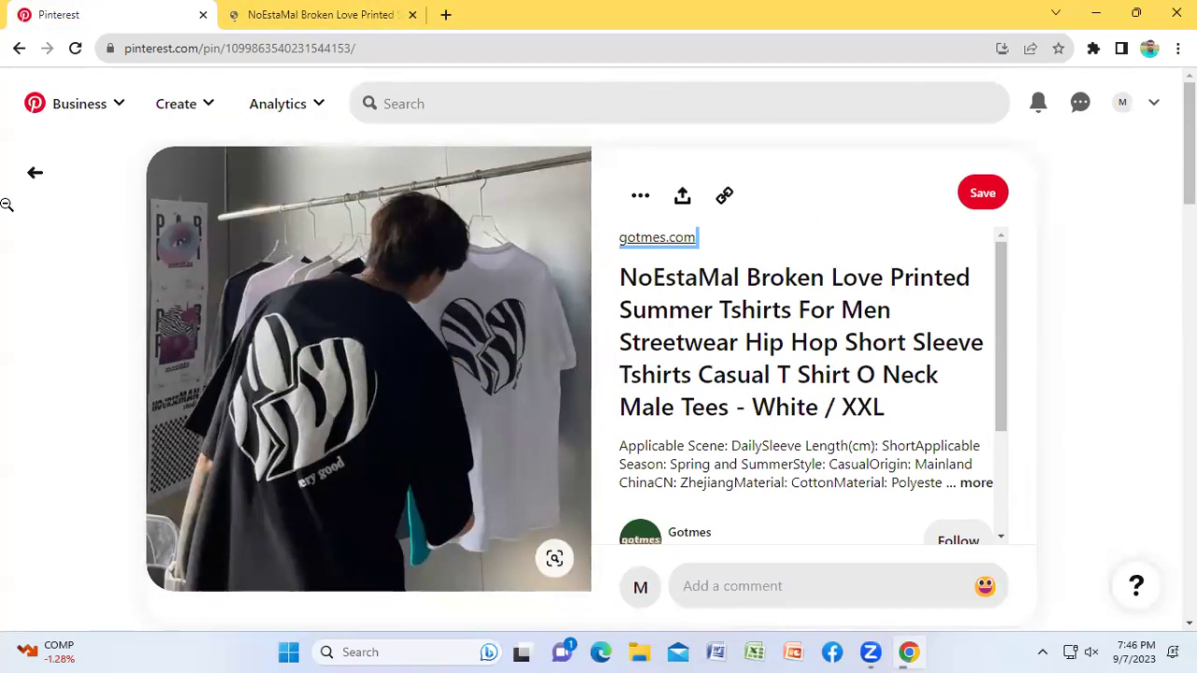
Step: From the profile page, choose Pin in the + Create menu to start a new Pin
click(1123, 105)
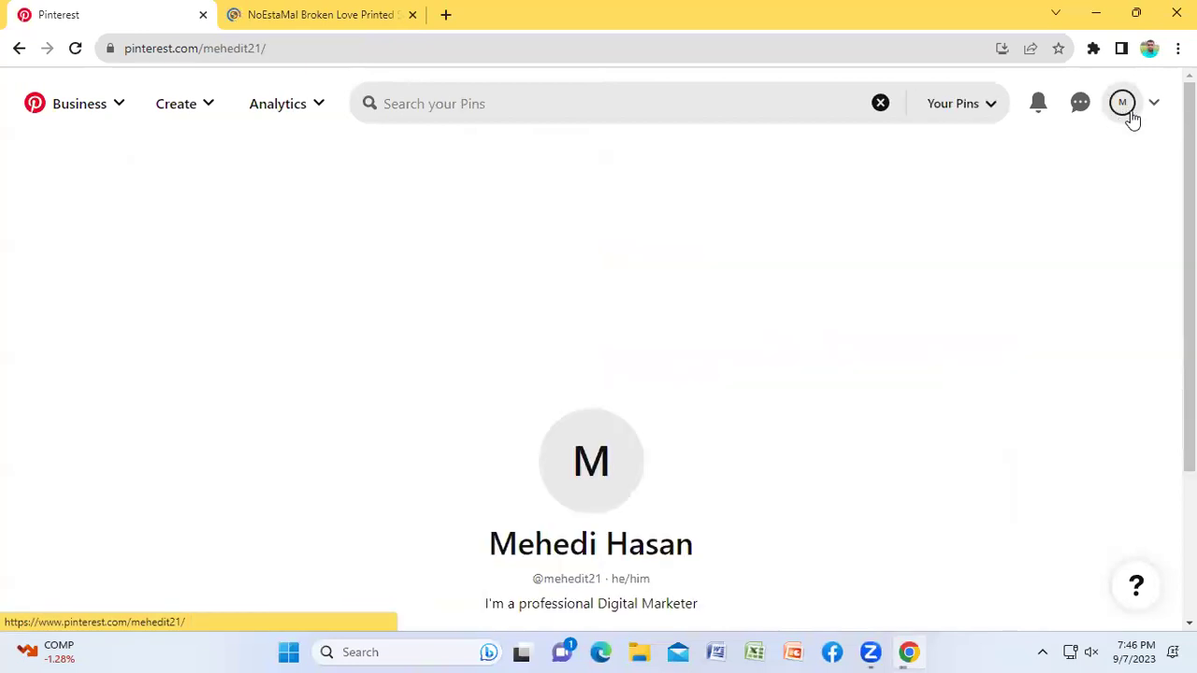
scroll(964, 274, down, 3)
scroll(964, 273, down, 1)
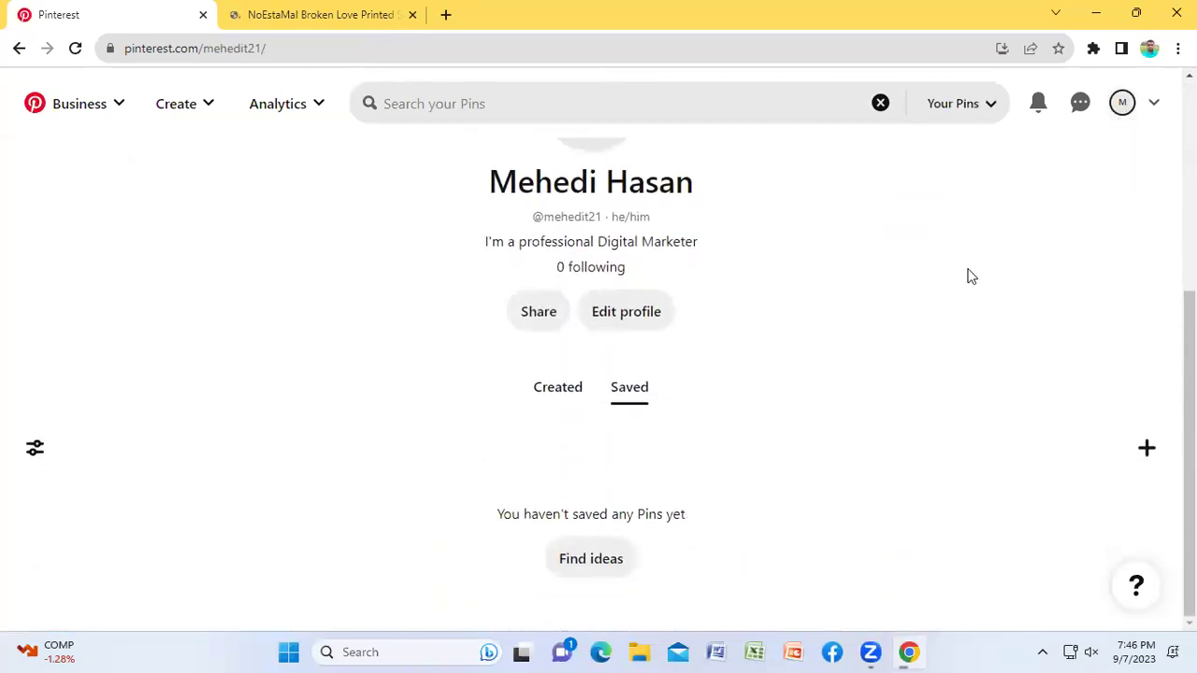
click(1150, 449)
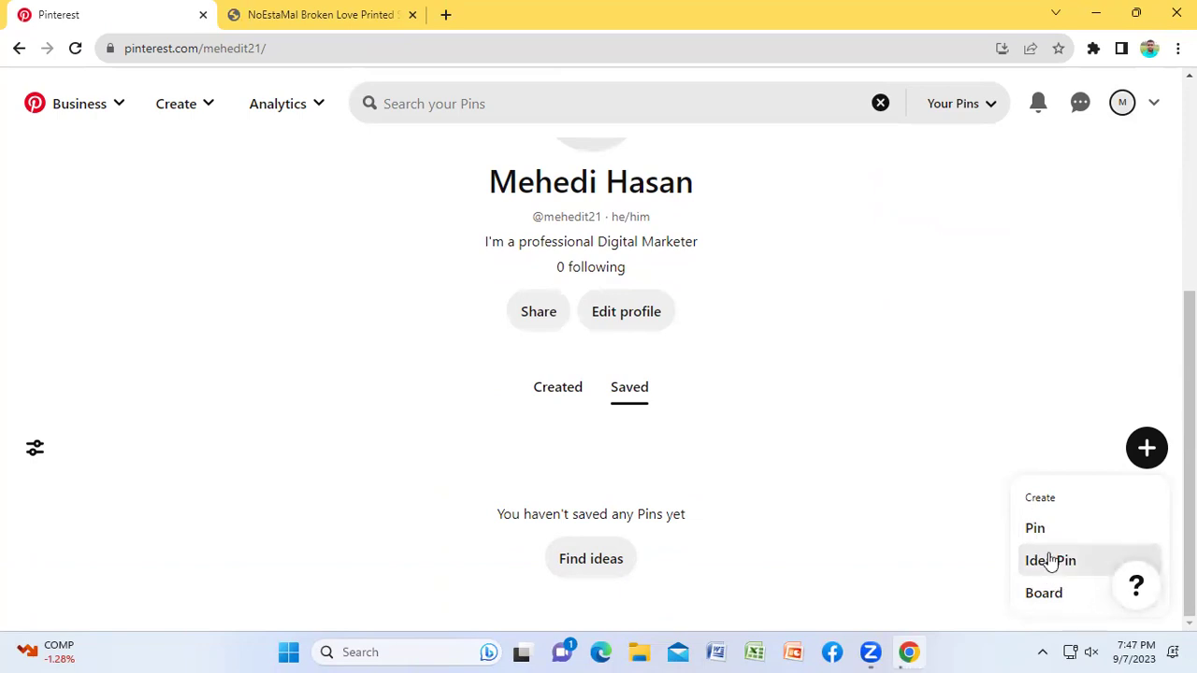
click(1038, 529)
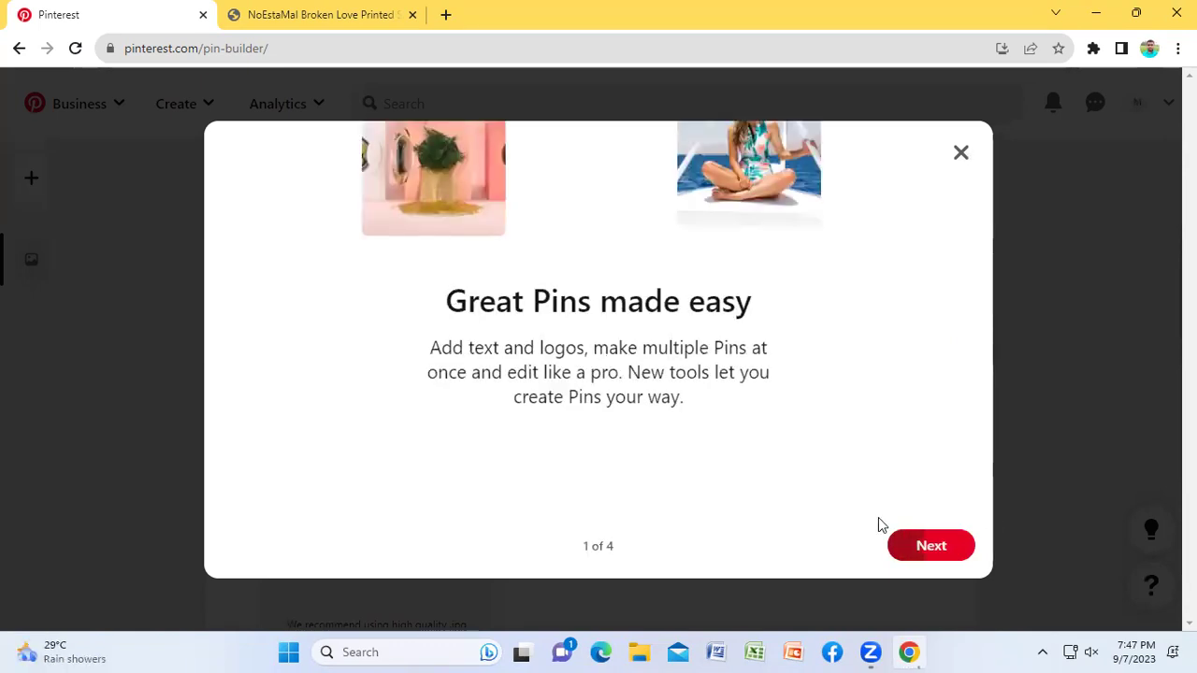
Step: Step through all four Pin builder introduction tips to reveal the empty Pin form
click(938, 549)
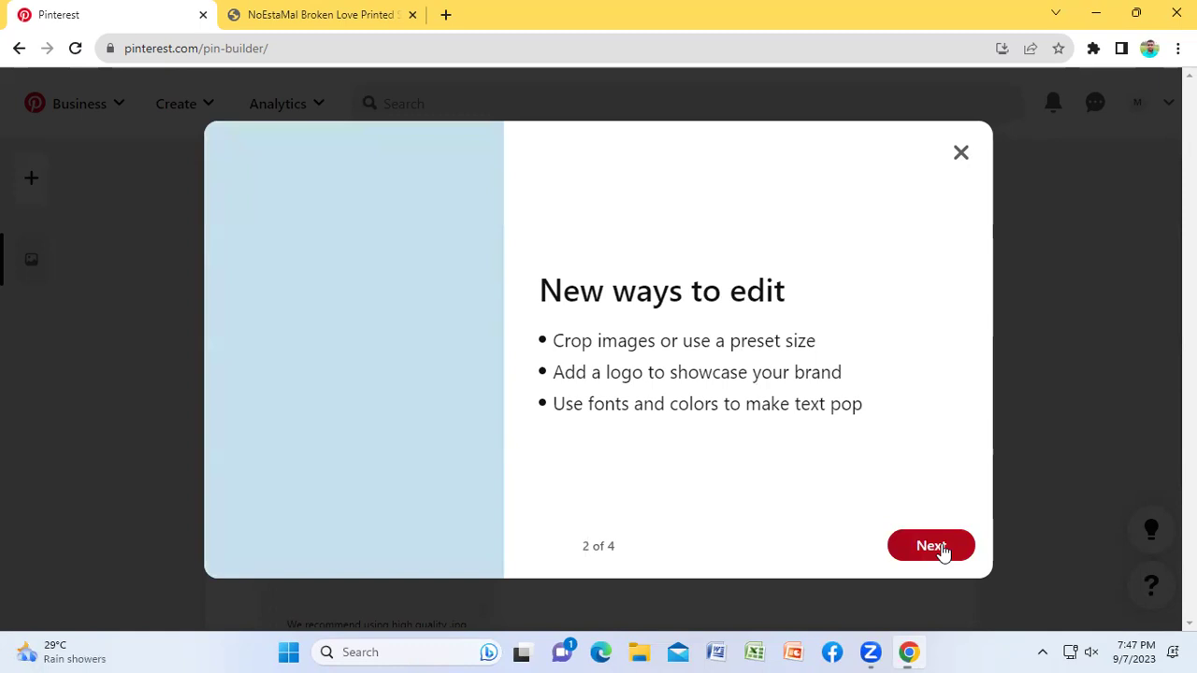
click(940, 550)
click(938, 550)
click(950, 548)
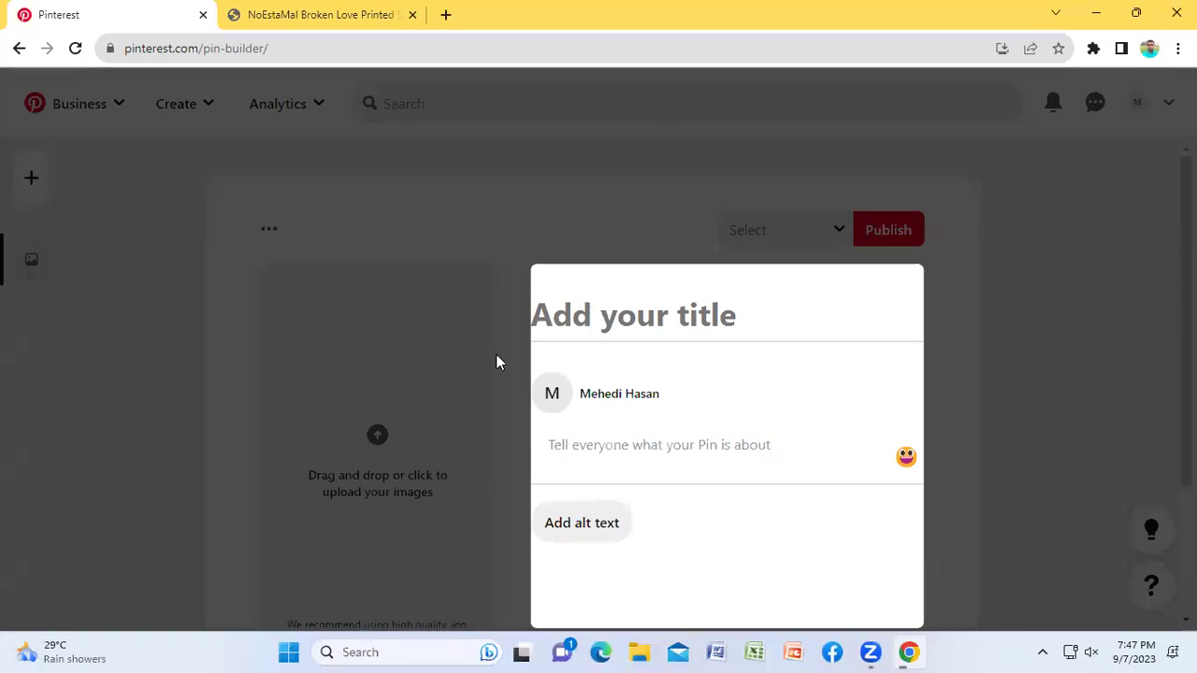
Step: Reload the Pin builder page and check the form
click(75, 48)
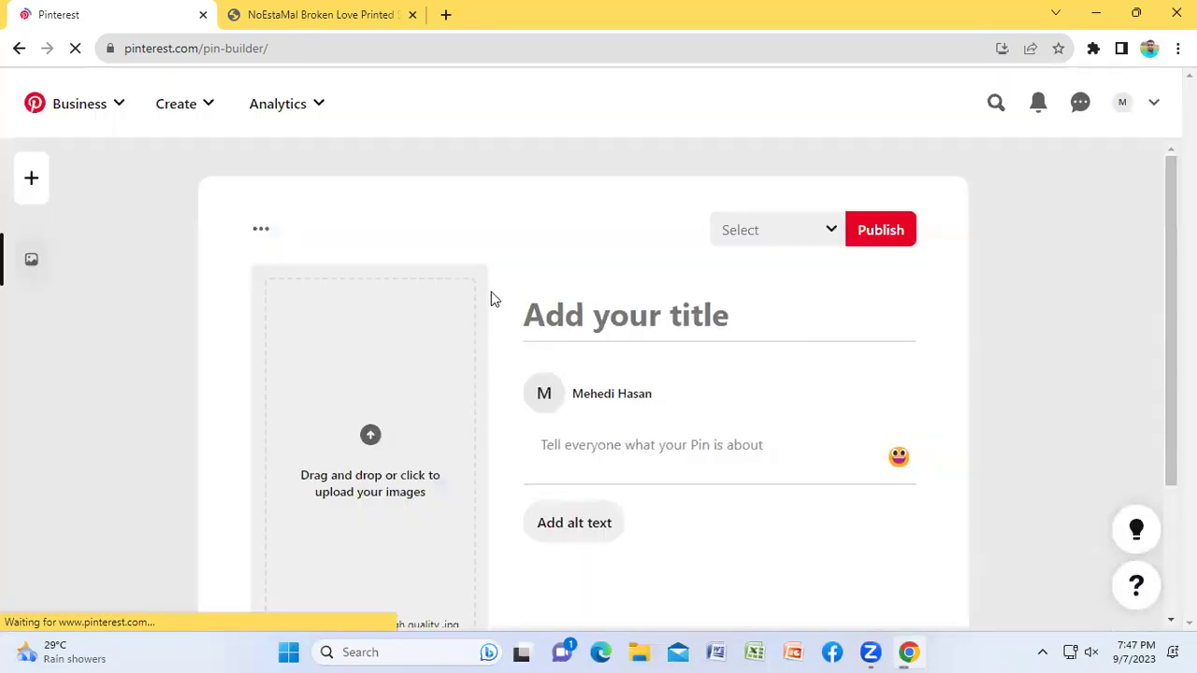
scroll(574, 314, down, 2)
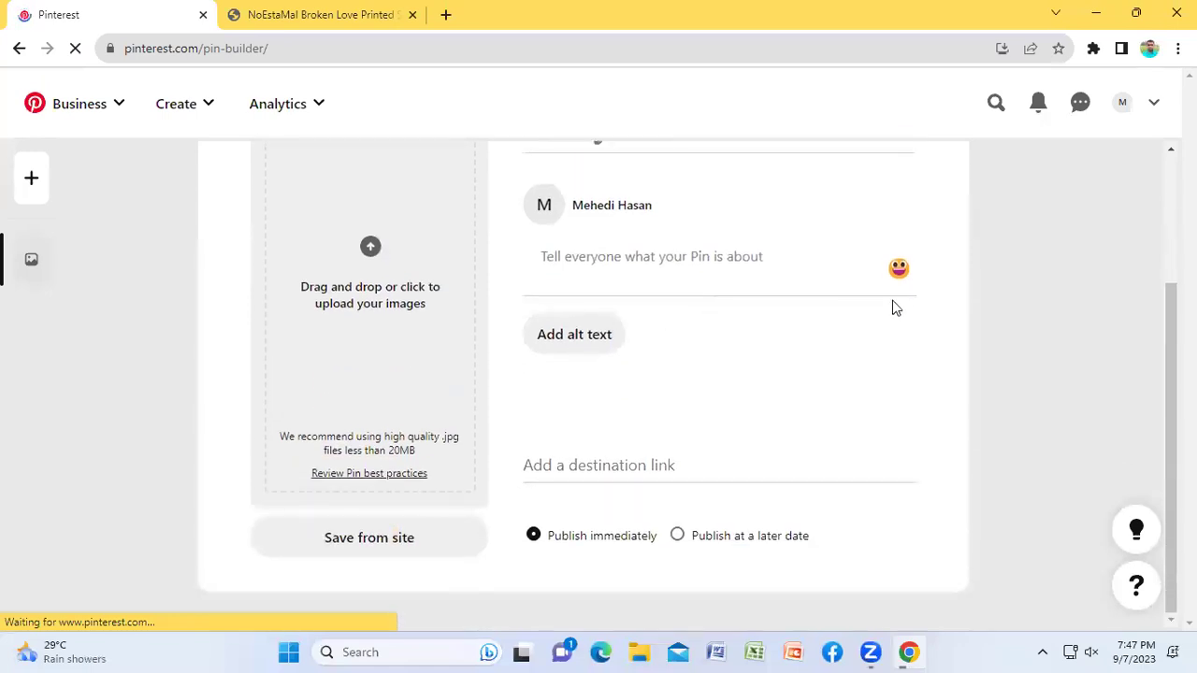
scroll(1020, 355, up, 1)
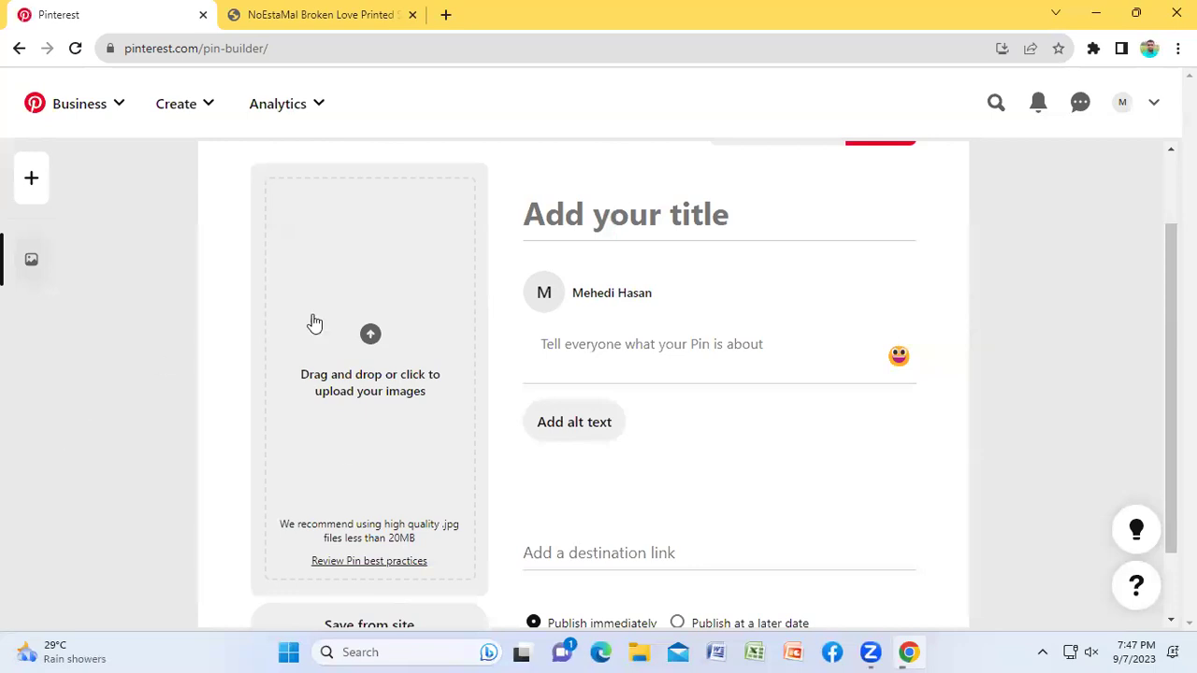
scroll(512, 304, down, 1)
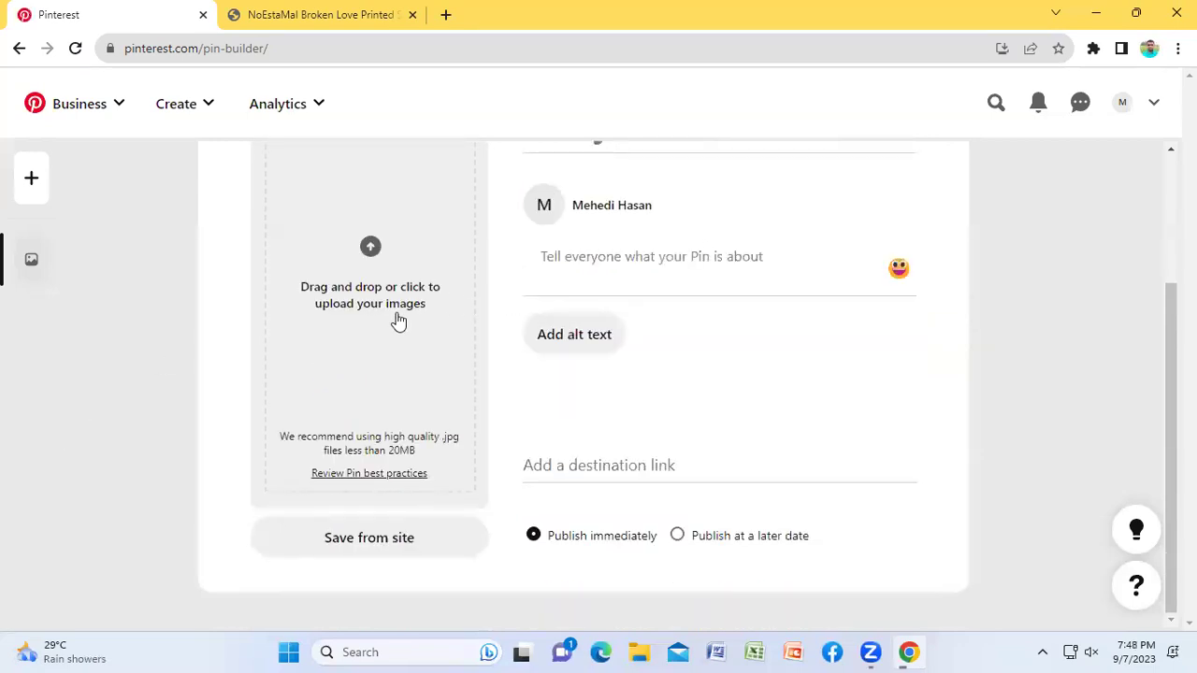
scroll(374, 318, up, 2)
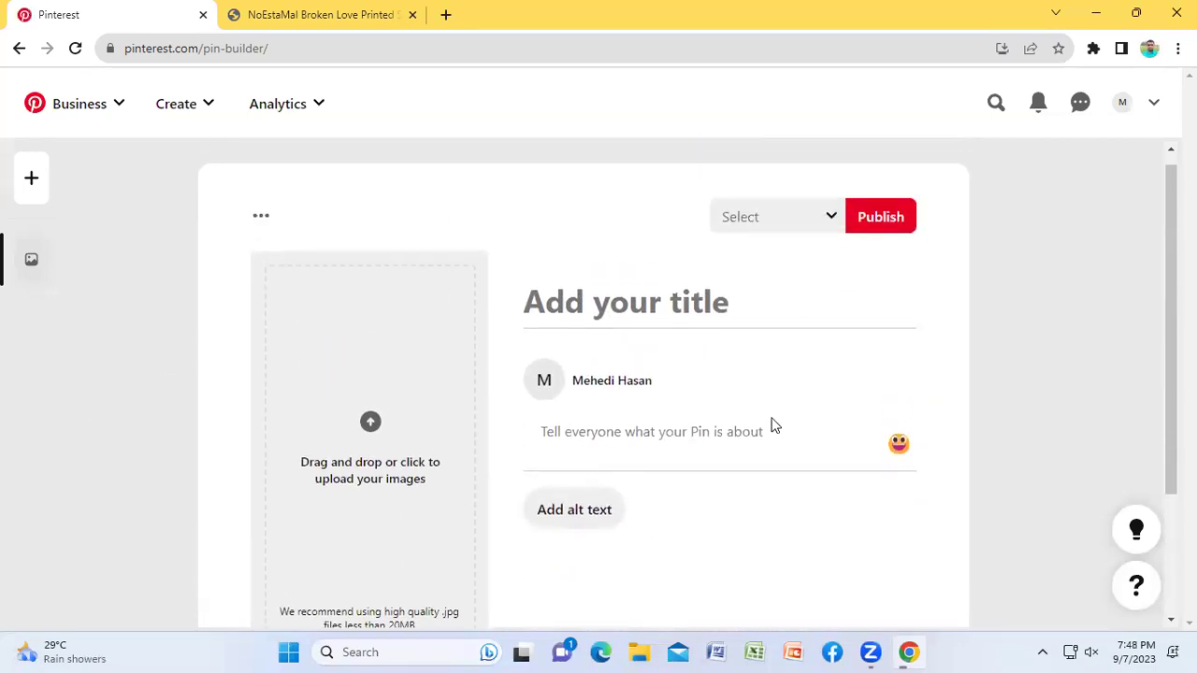
Step: Add a second blank Pin draft from the sidebar, then select the first draft
click(30, 181)
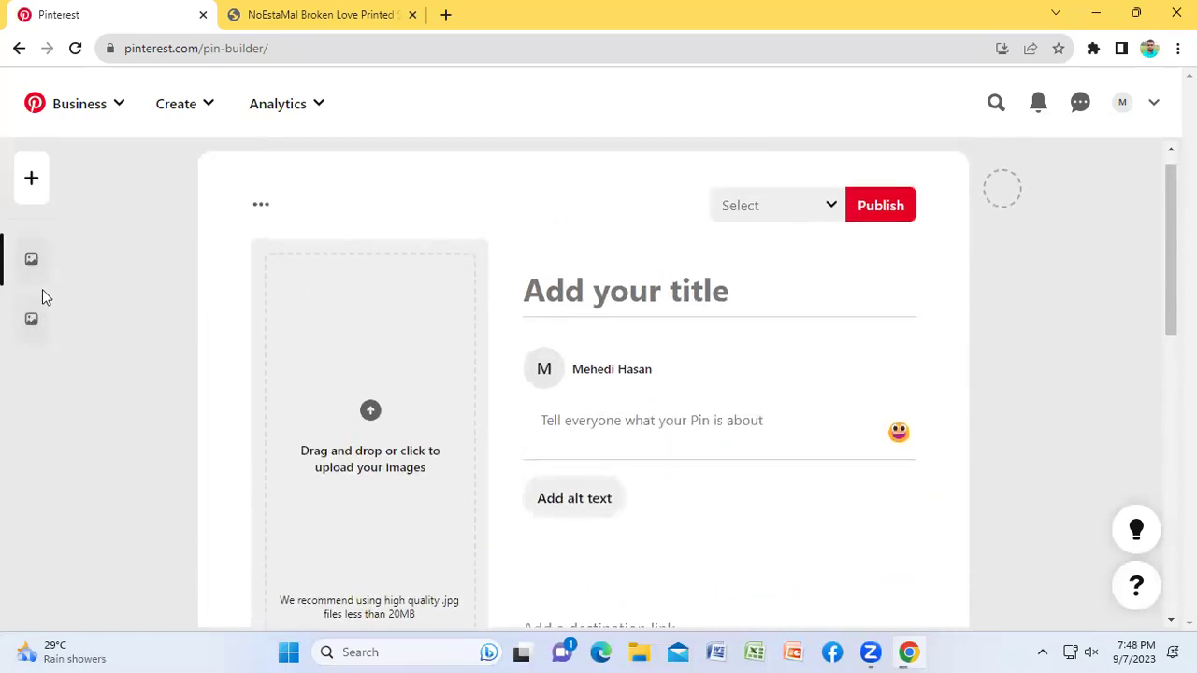
scroll(326, 382, down, 7)
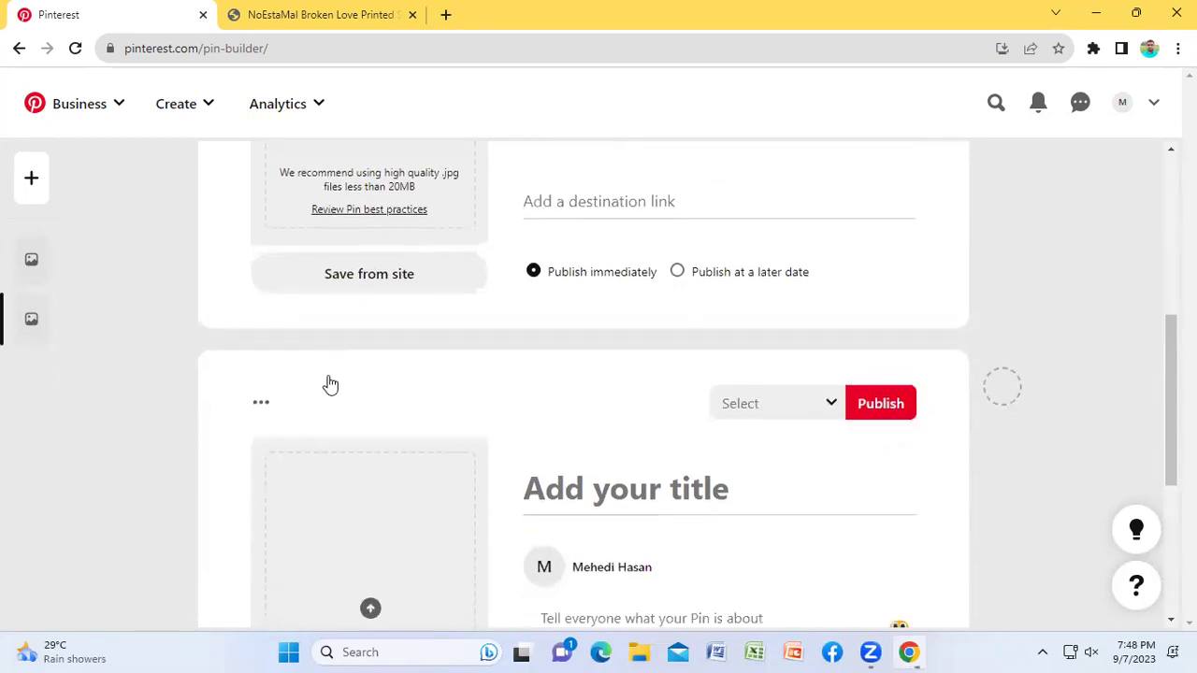
scroll(328, 382, down, 1)
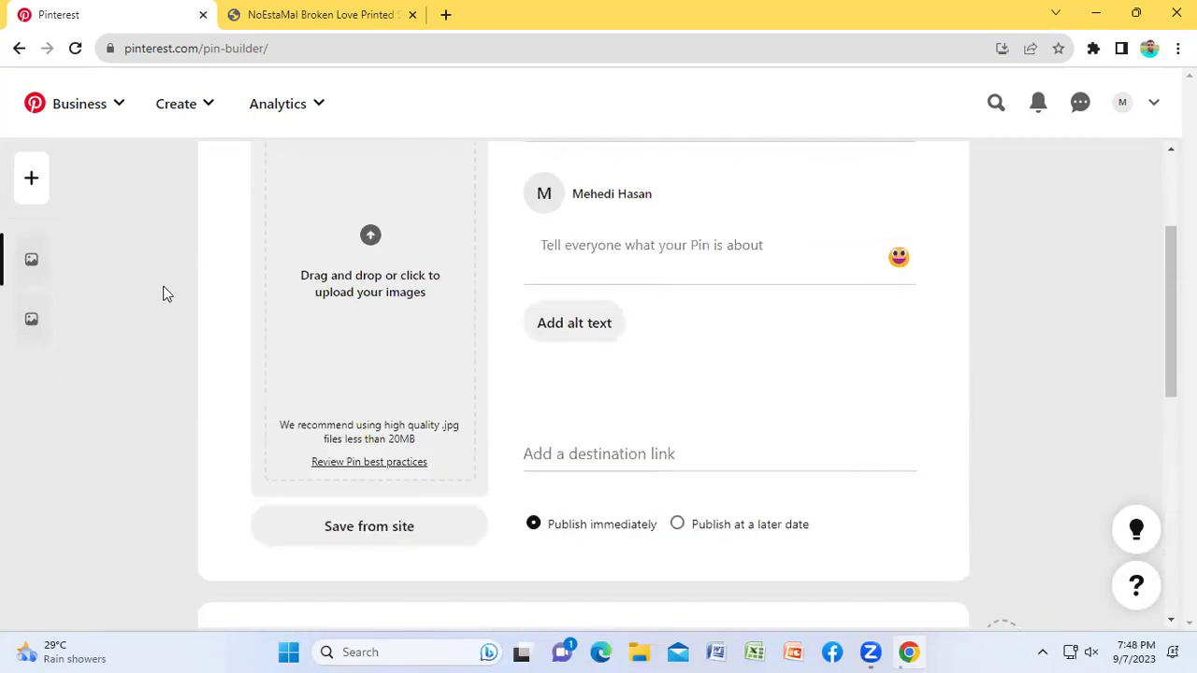
scroll(1129, 236, up, 2)
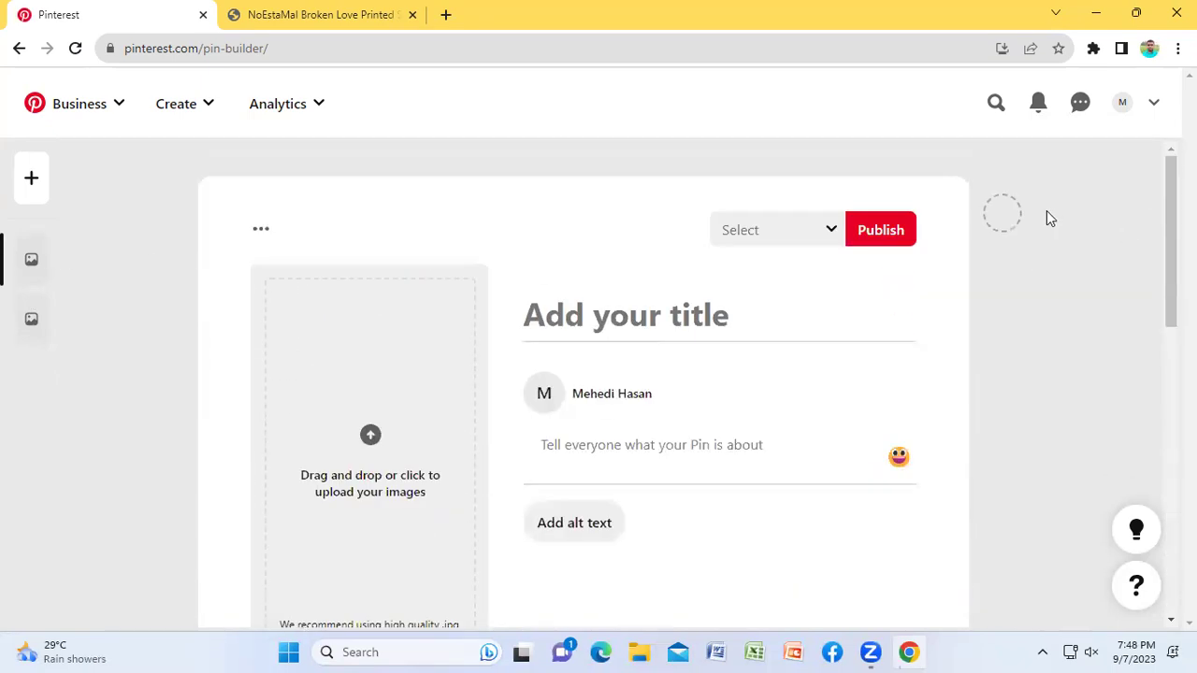
click(1002, 215)
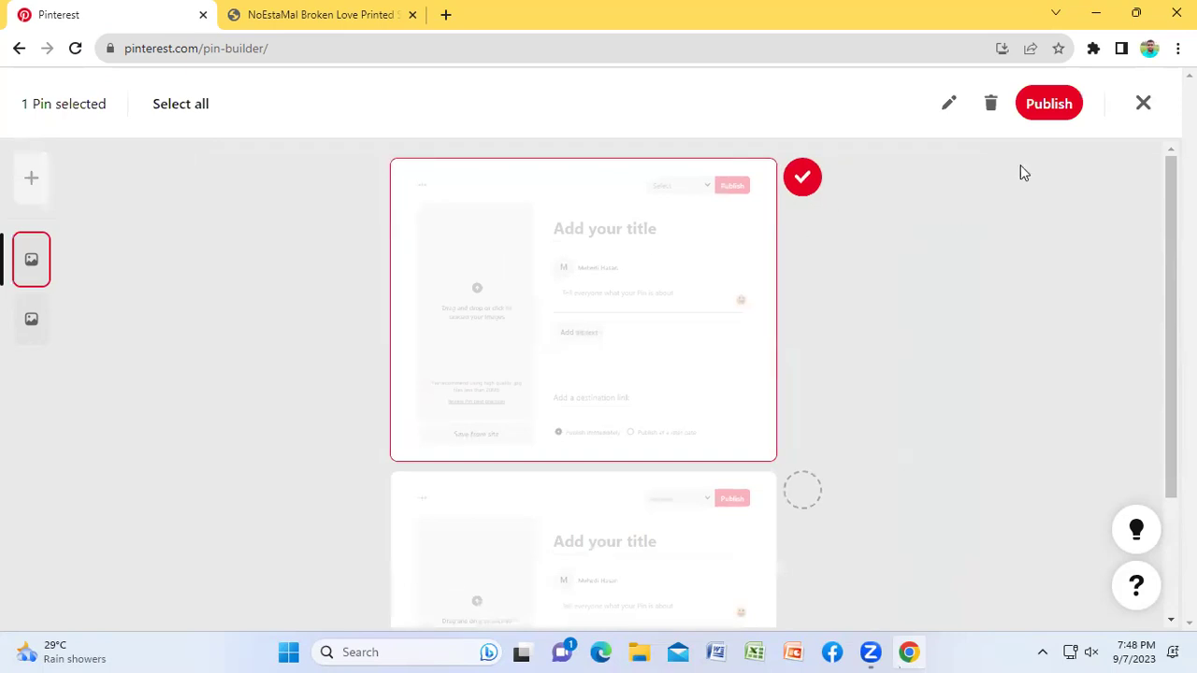
Step: Delete the selected extra Pin draft and confirm the deletion
click(990, 103)
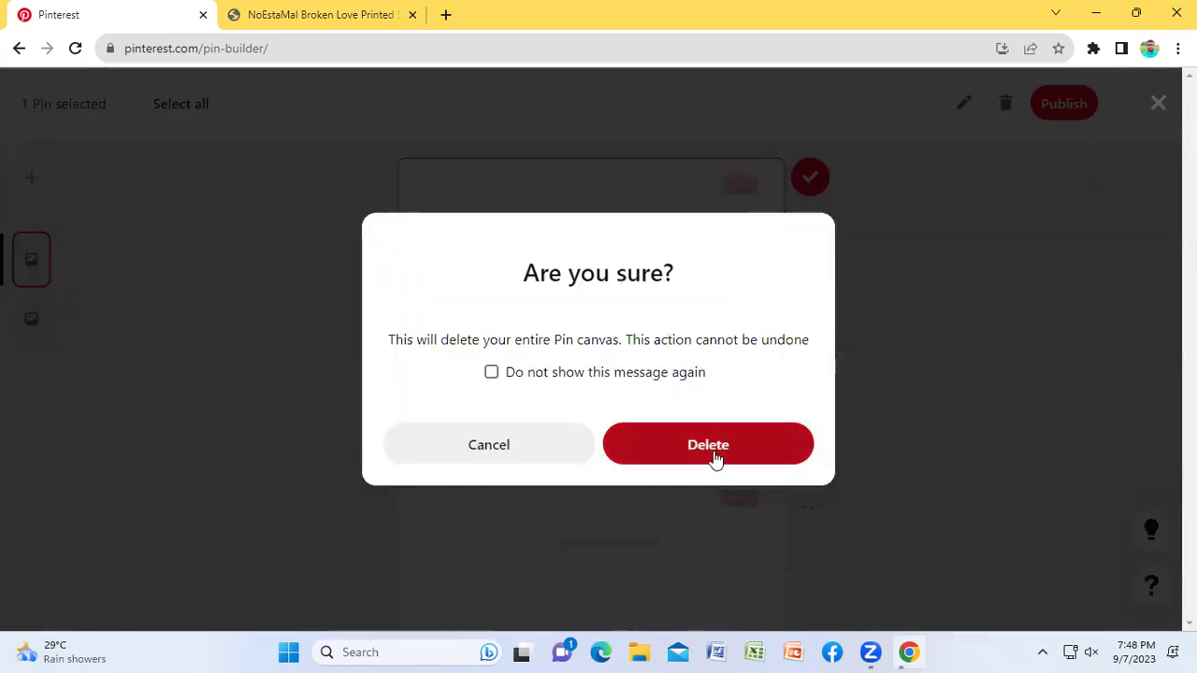
click(715, 454)
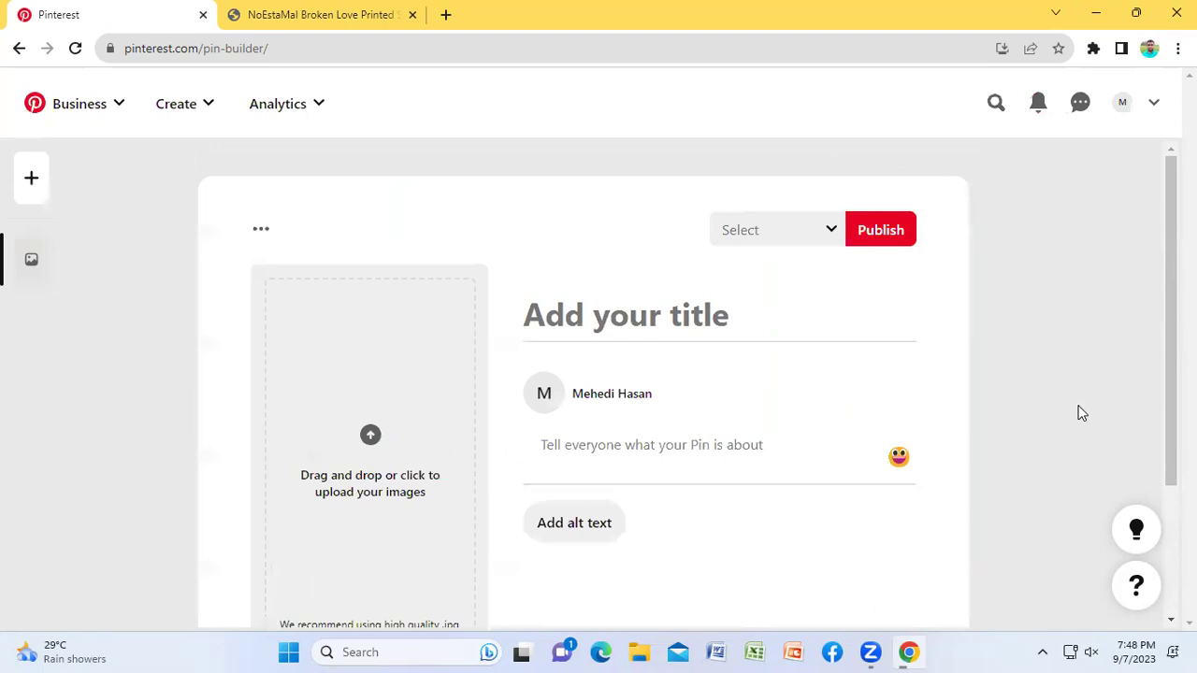
scroll(1081, 413, down, 3)
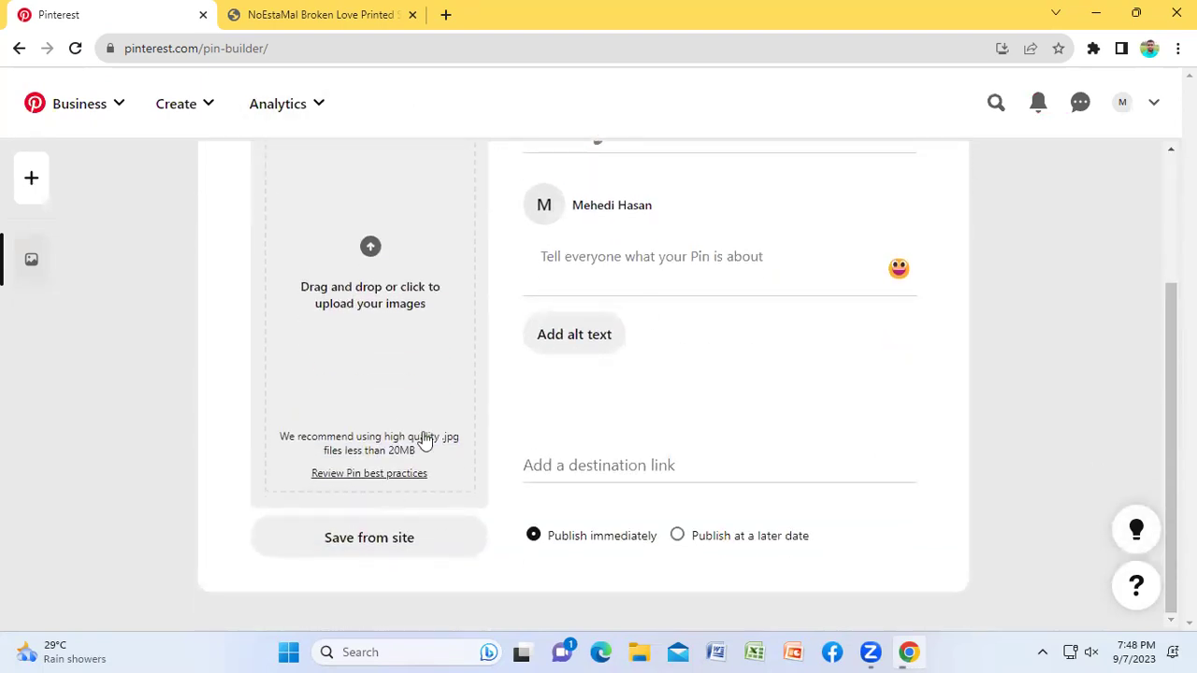
scroll(337, 365, up, 1)
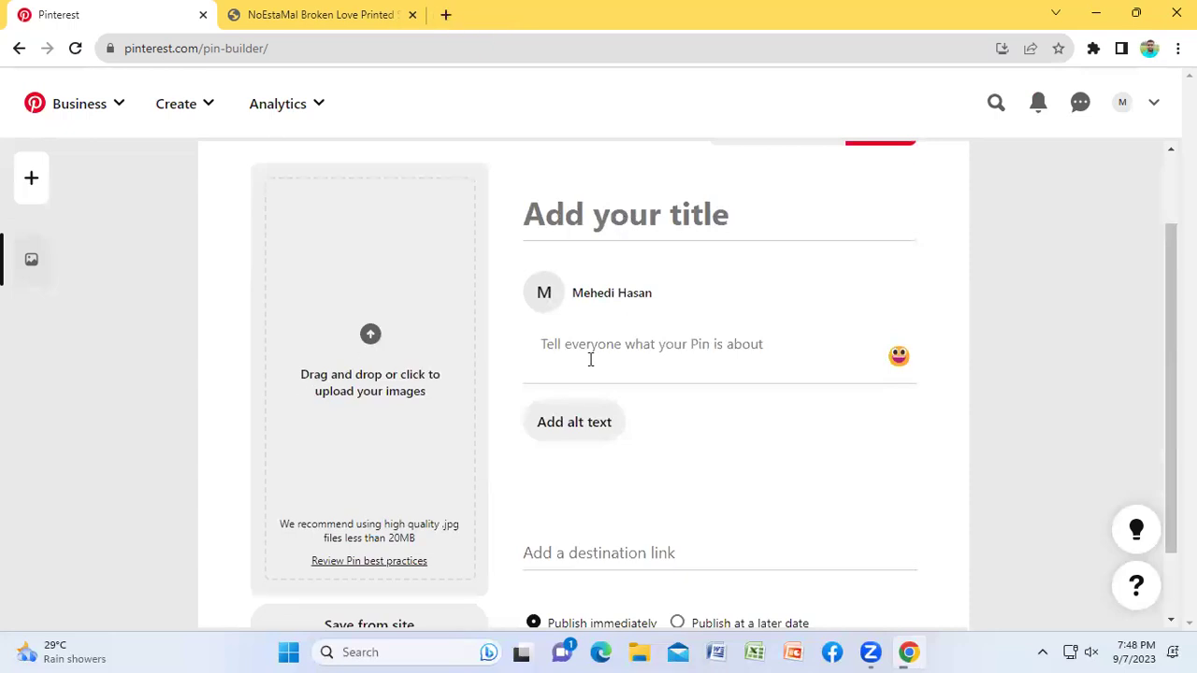
Step: Move the Gotmes T-shirt product tab into its own window, maximize it, then close it
drag(317, 14, 278, 190)
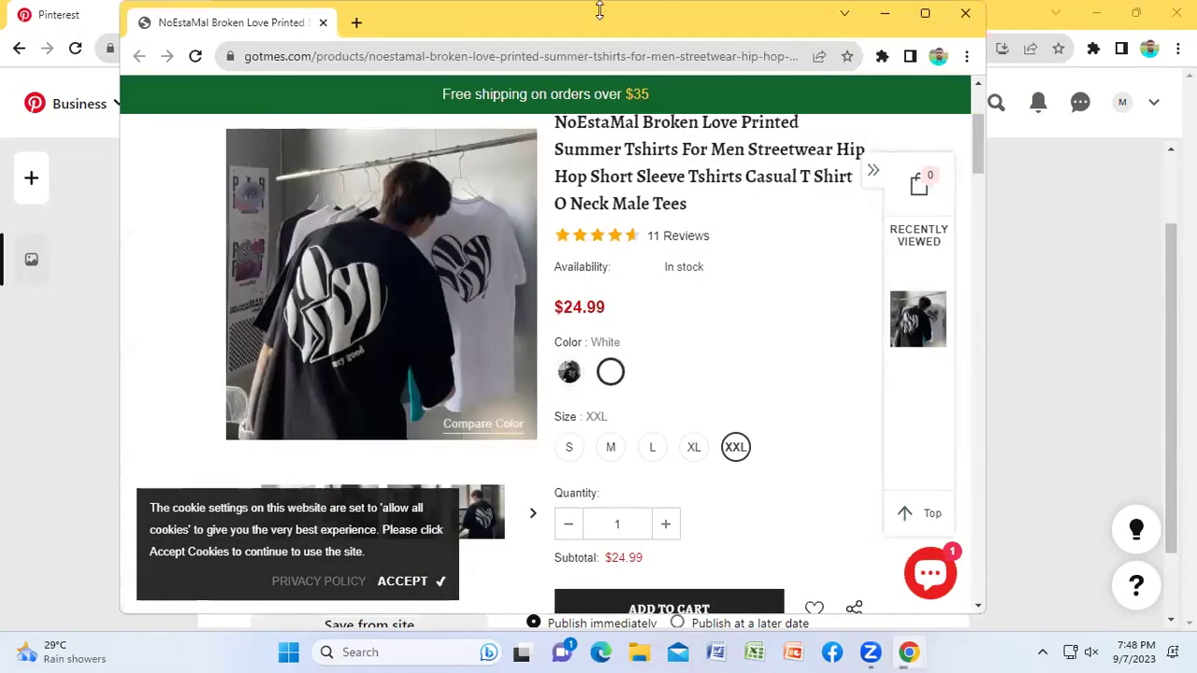
double_click(568, 27)
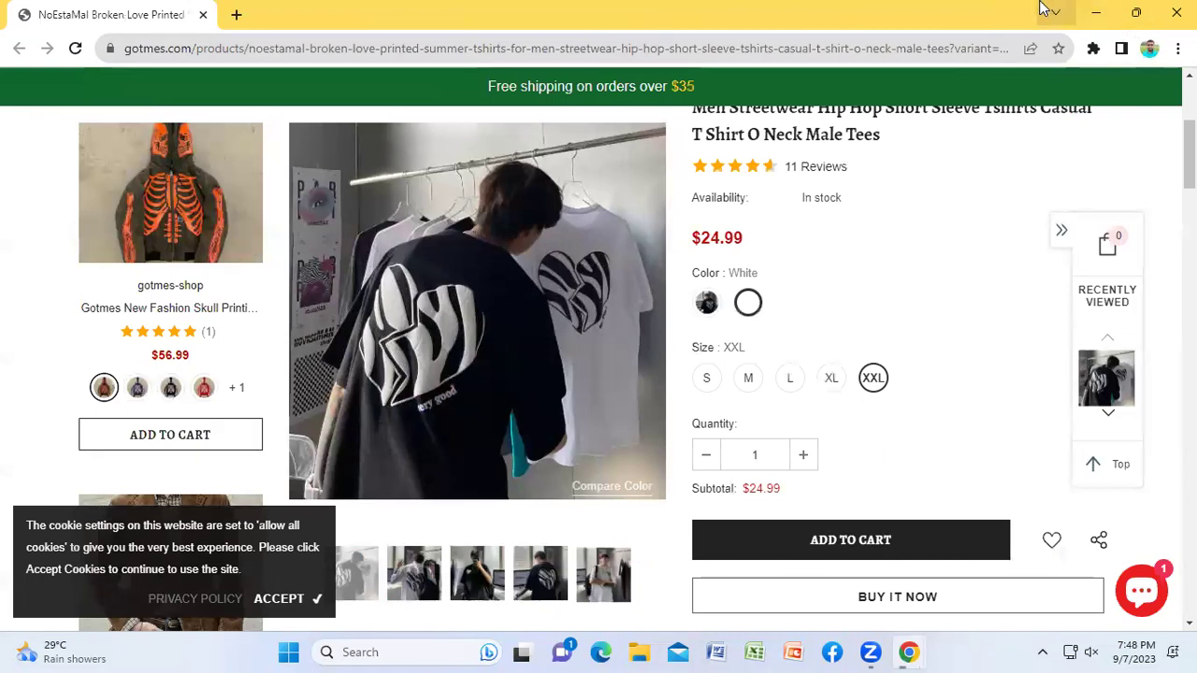
click(1176, 12)
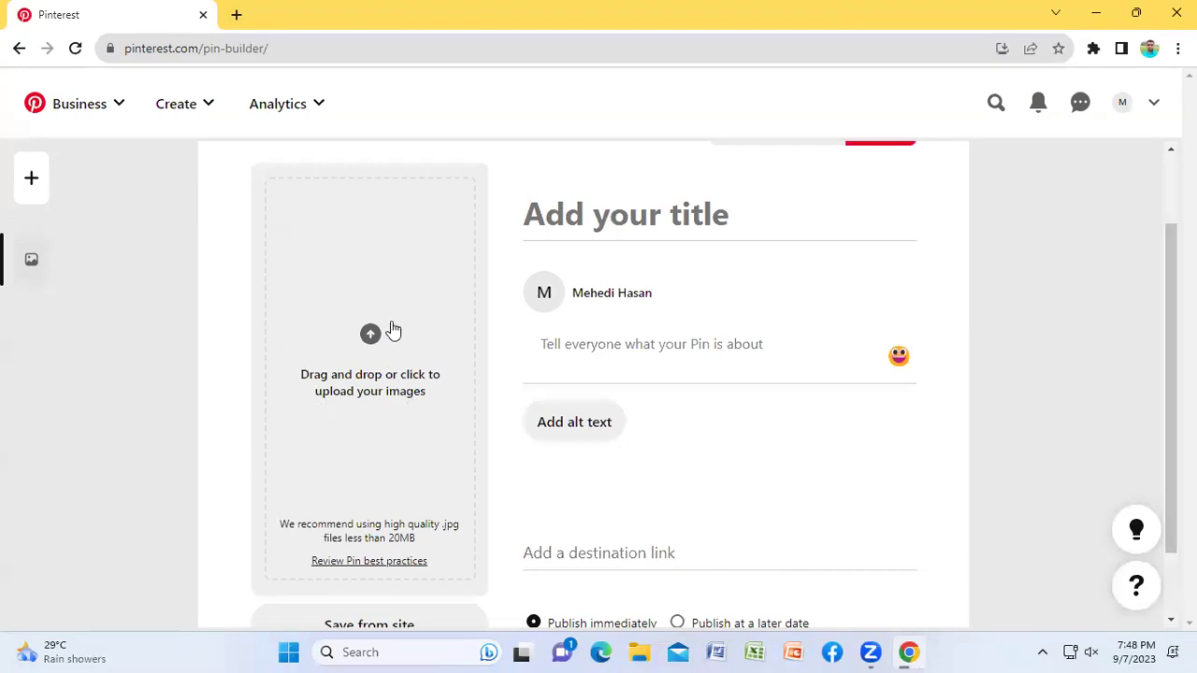
Step: Open canva.com in a new tab, dismiss the birthday popup, and go back to Pinterest
click(236, 14)
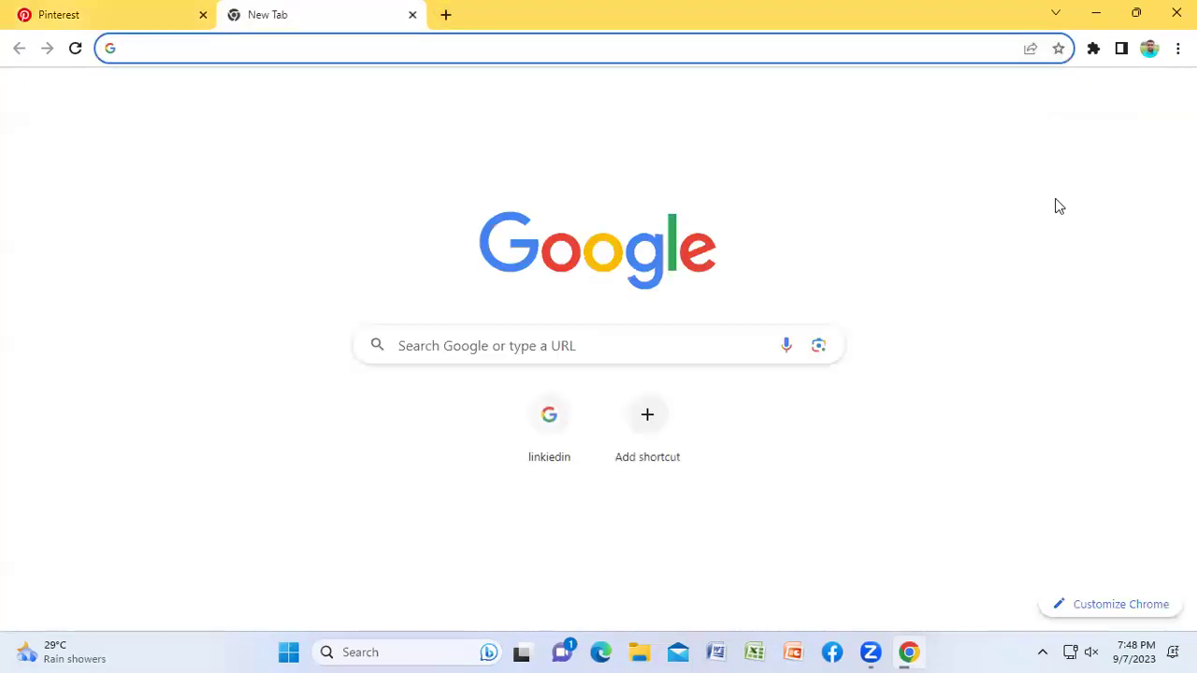
text(can)
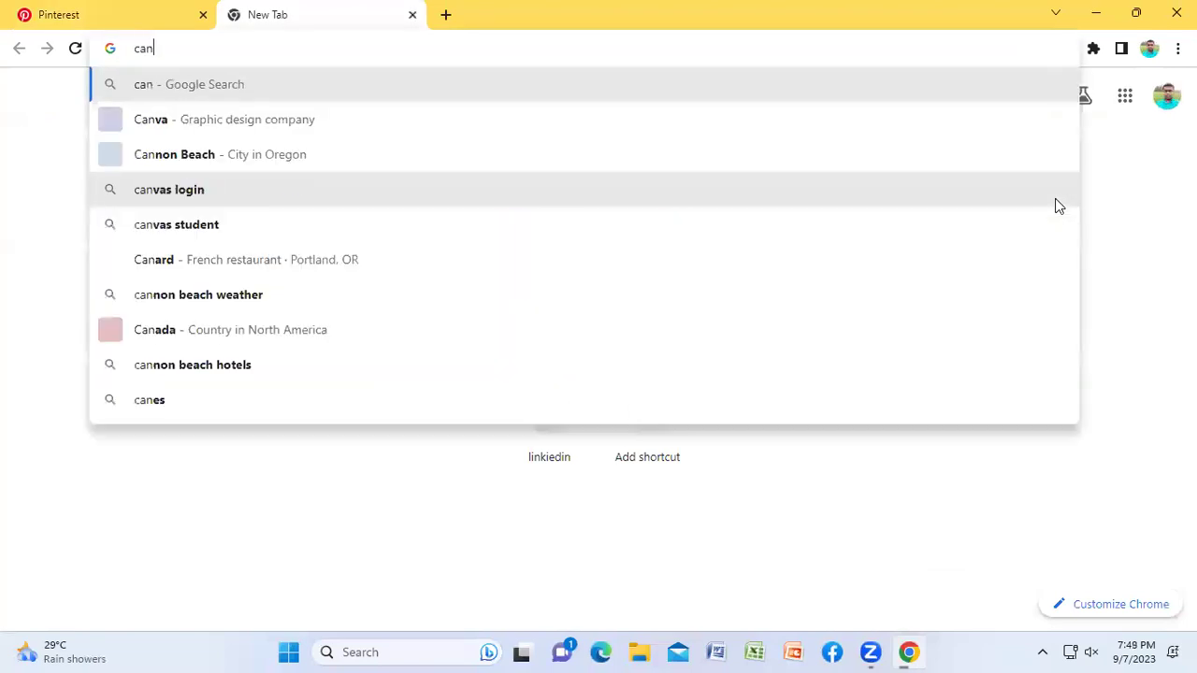
text(va.com)
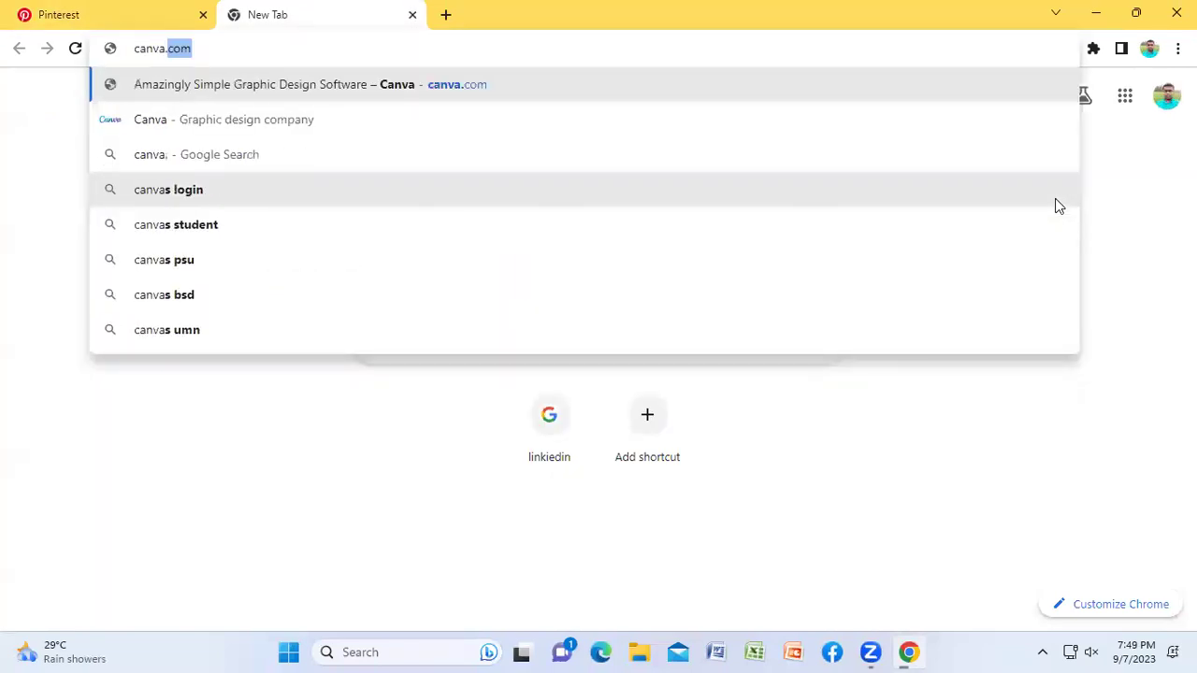
key(Return)
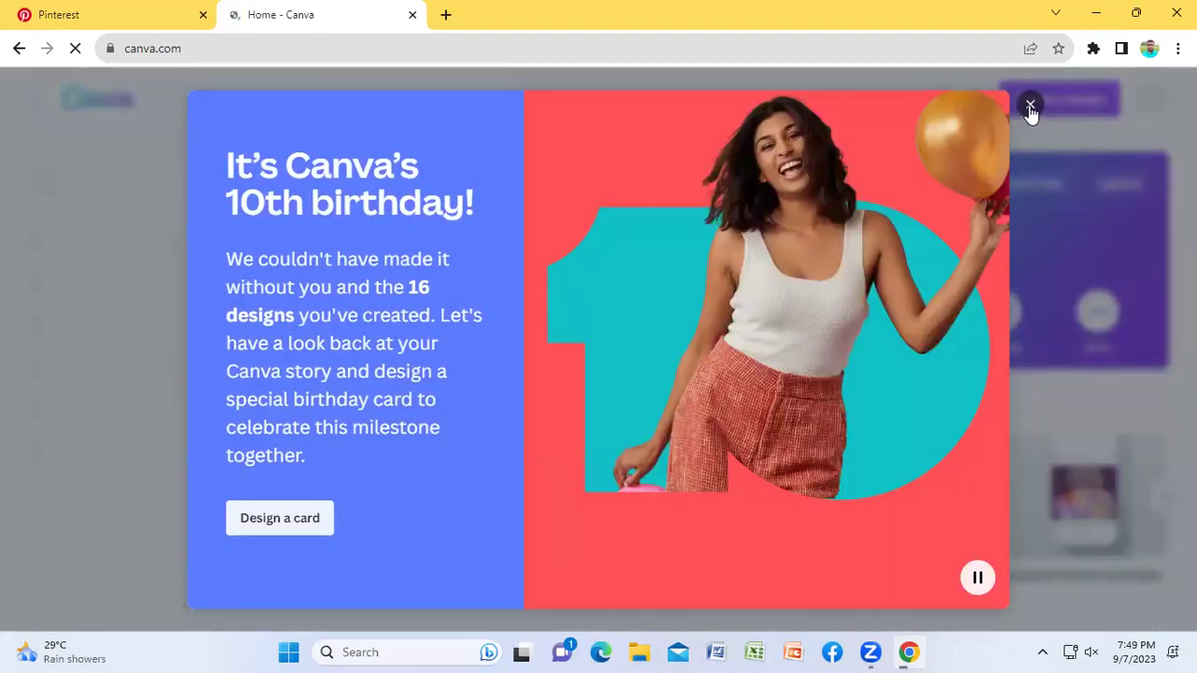
click(1029, 105)
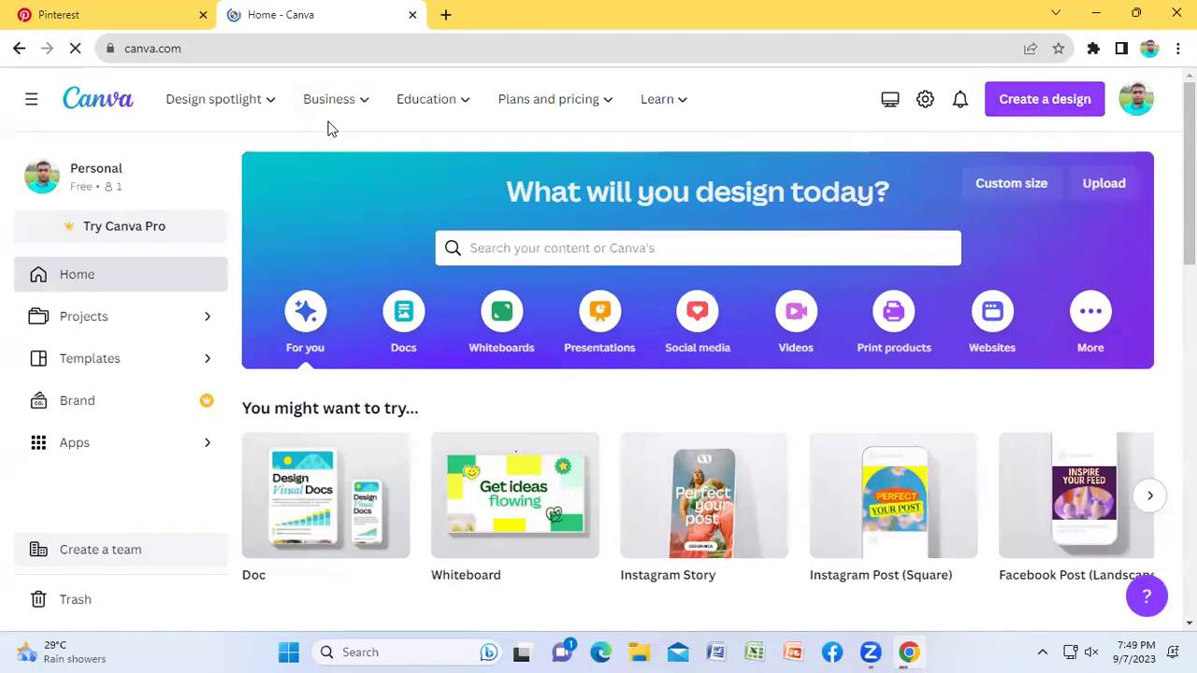
click(101, 12)
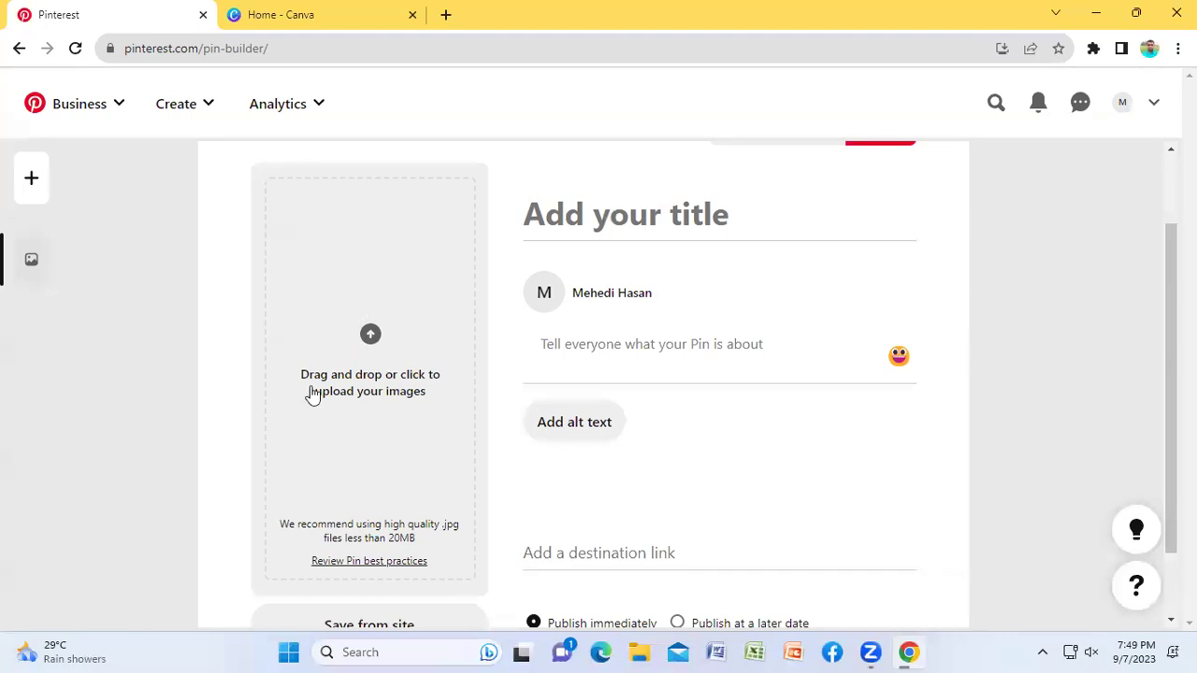
Step: Confirm in Pin best practices that the recommended image size is 1000 × 1500 px, then close it
click(347, 563)
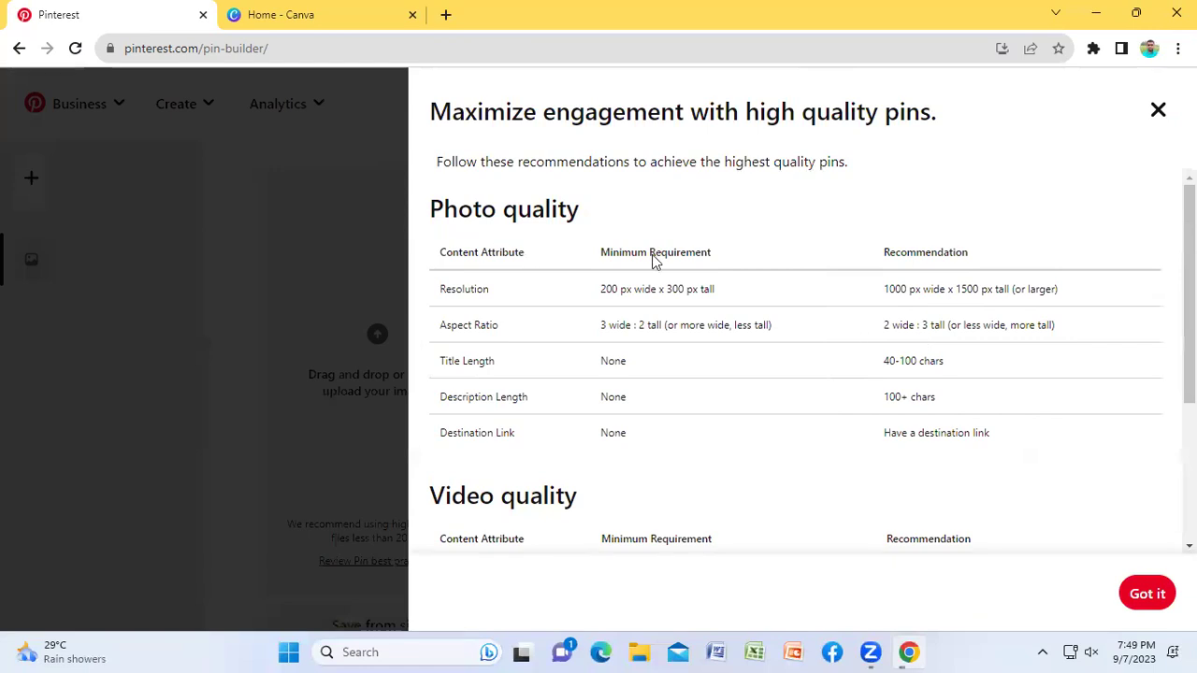
click(884, 288)
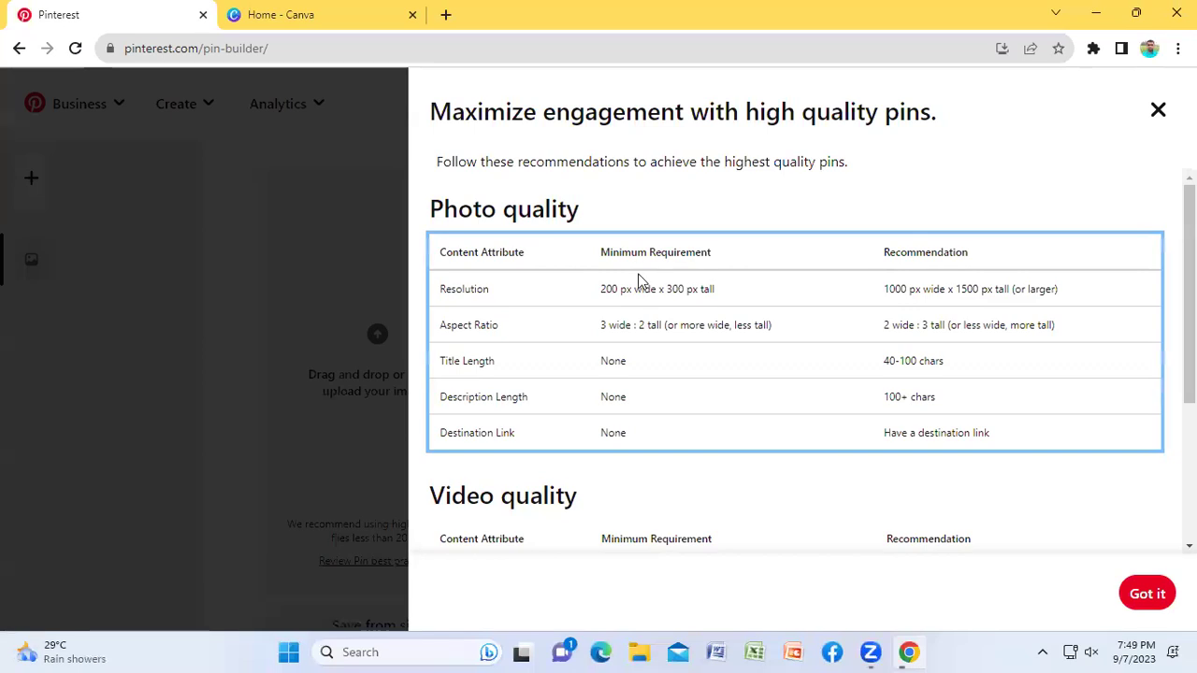
drag(601, 288, 720, 296)
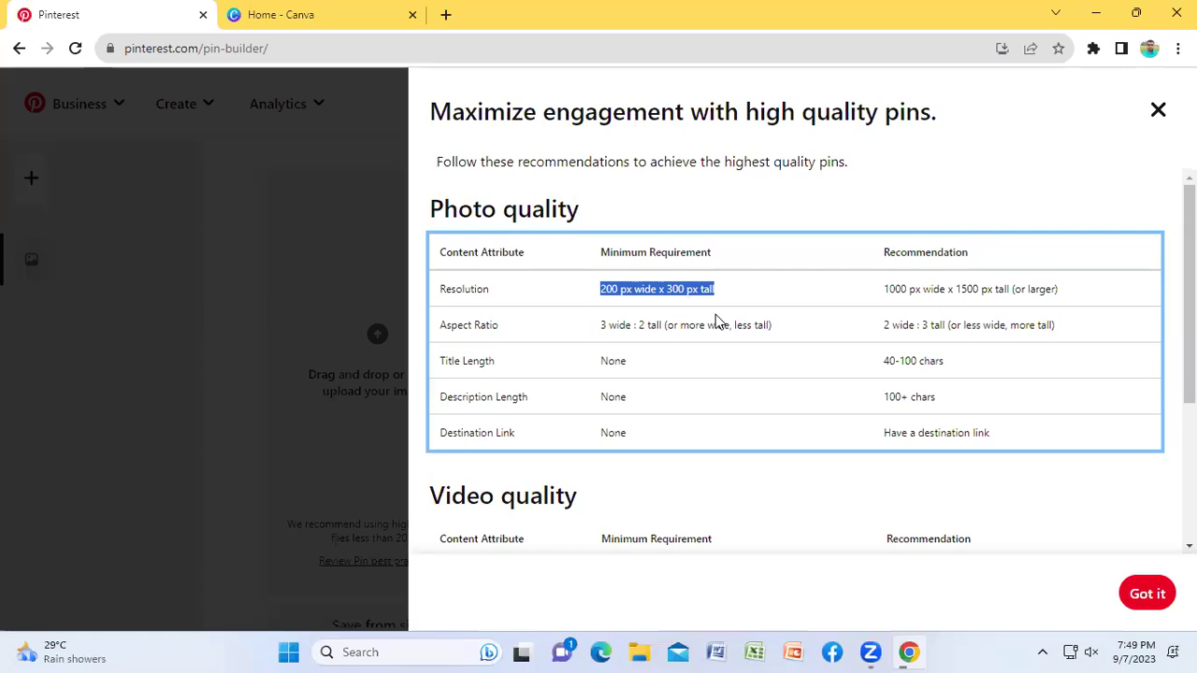
click(886, 282)
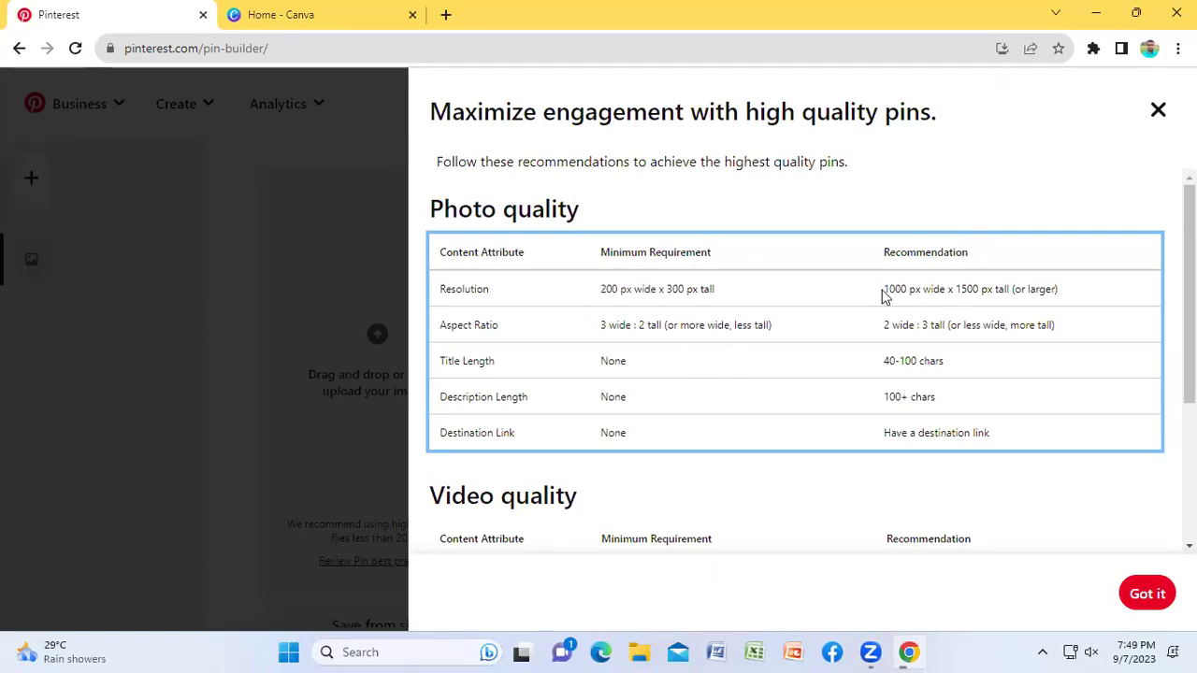
drag(895, 289, 964, 289)
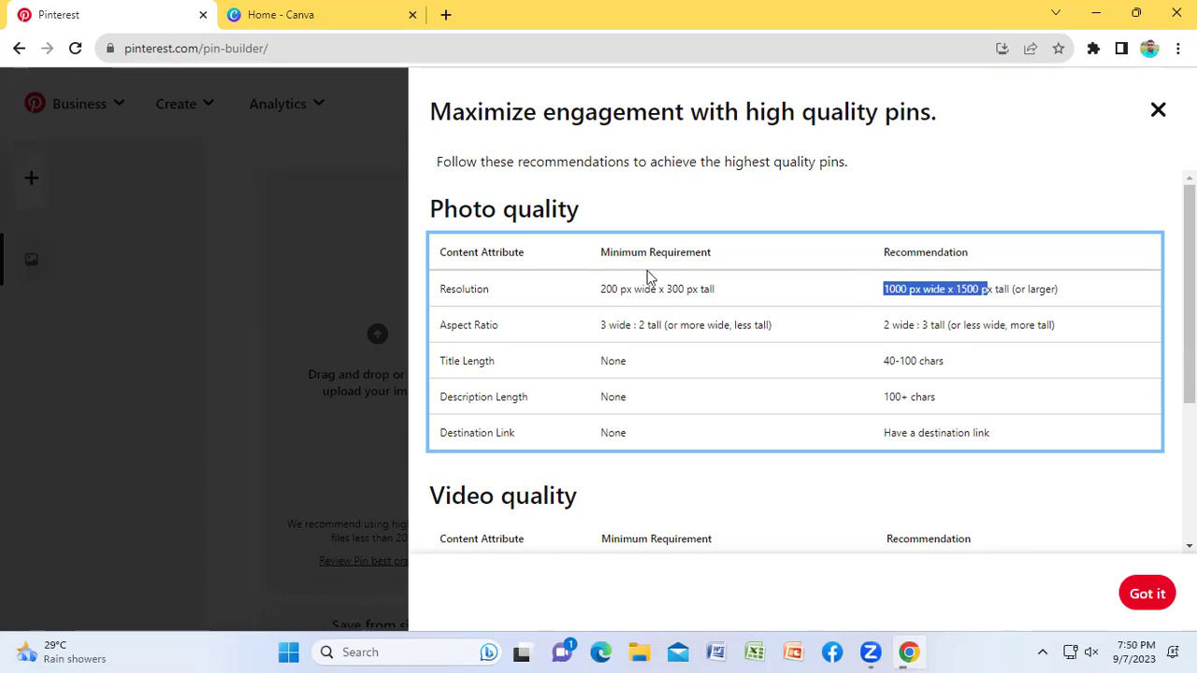
scroll(782, 315, down, 3)
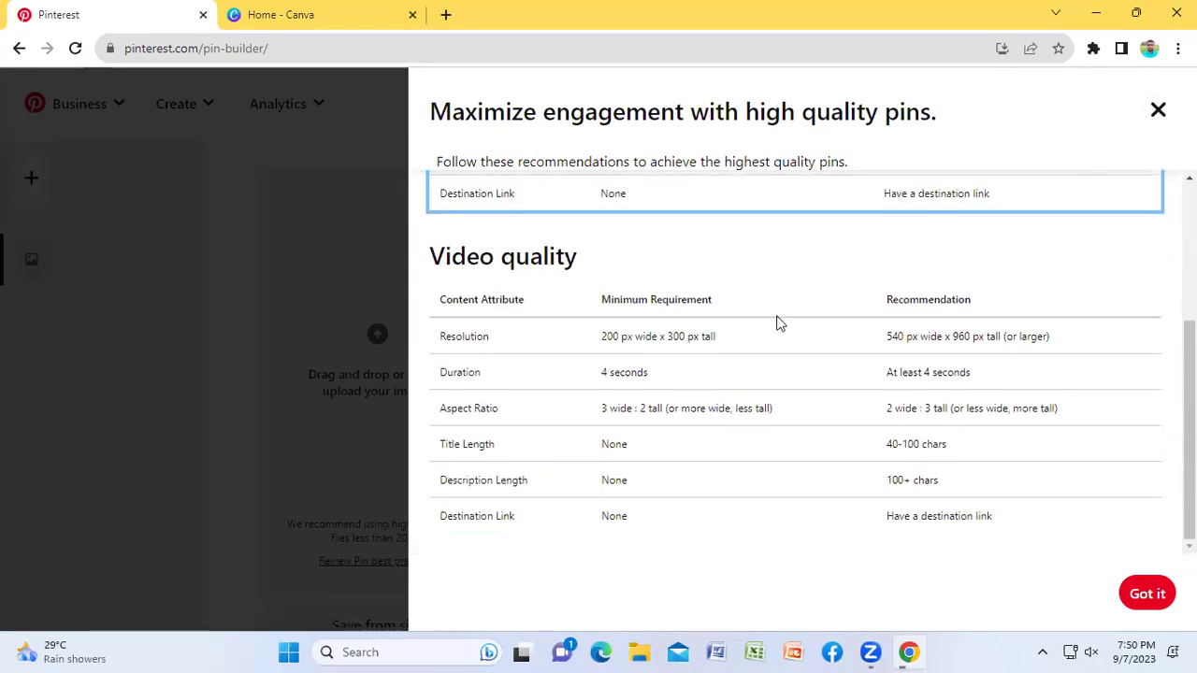
scroll(777, 323, up, 3)
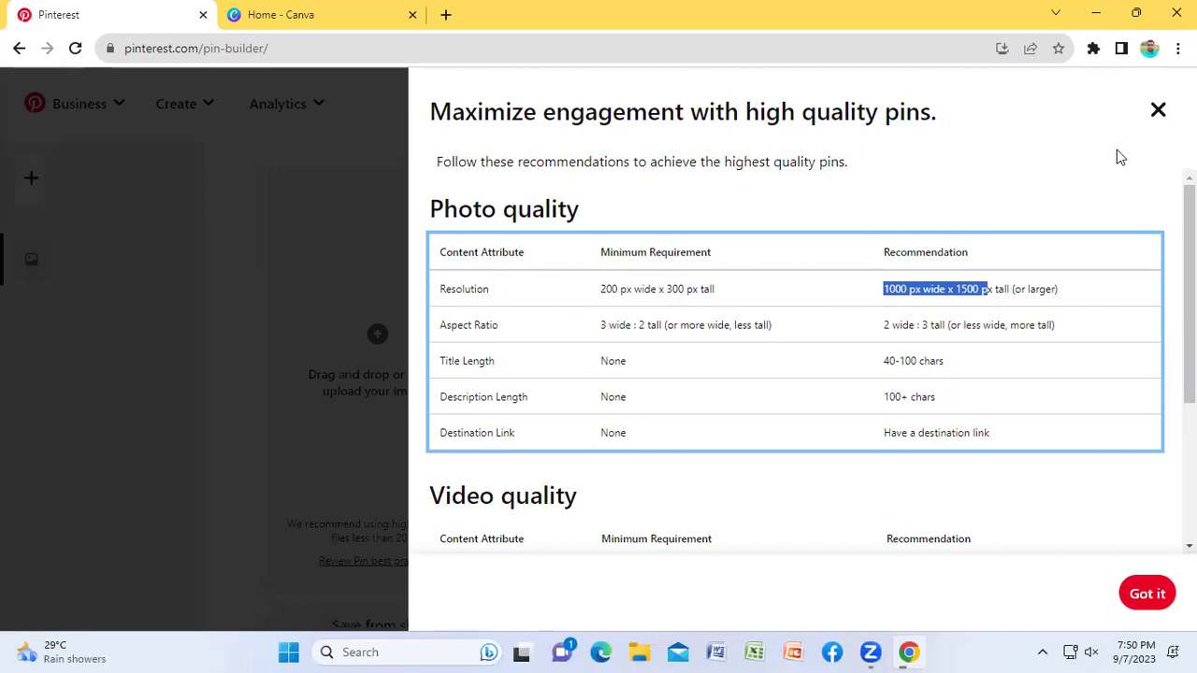
click(1157, 111)
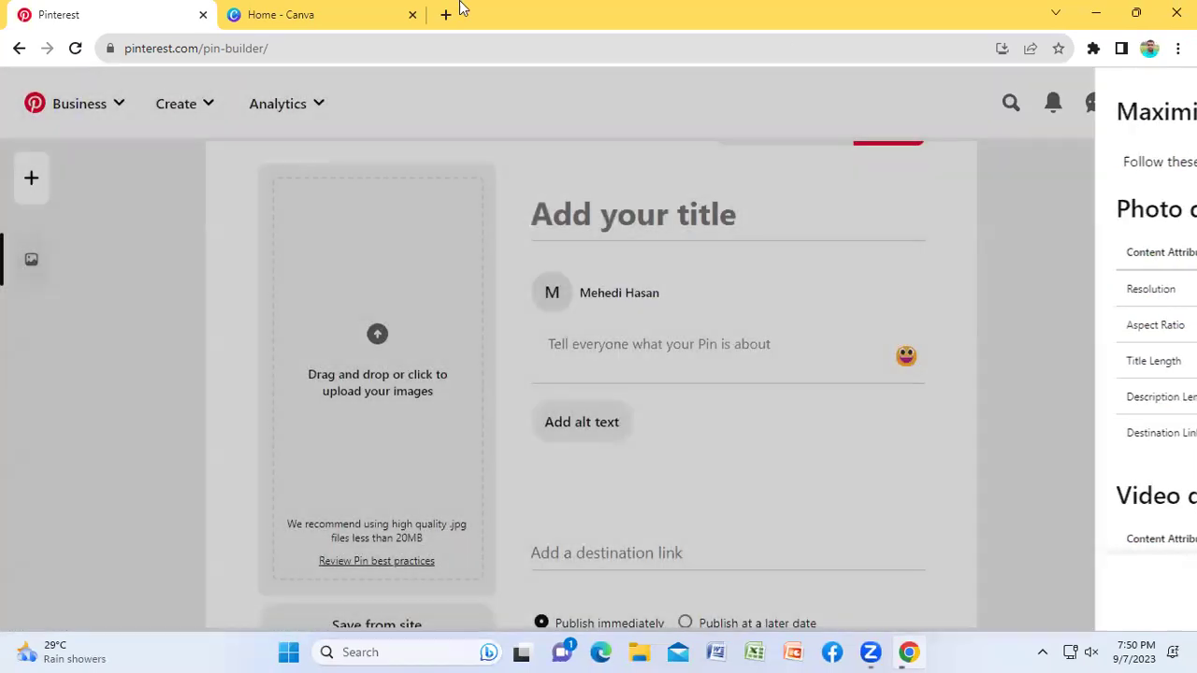
Step: In Canva, create a custom-size design of width 1000 and height 1500 px
click(355, 15)
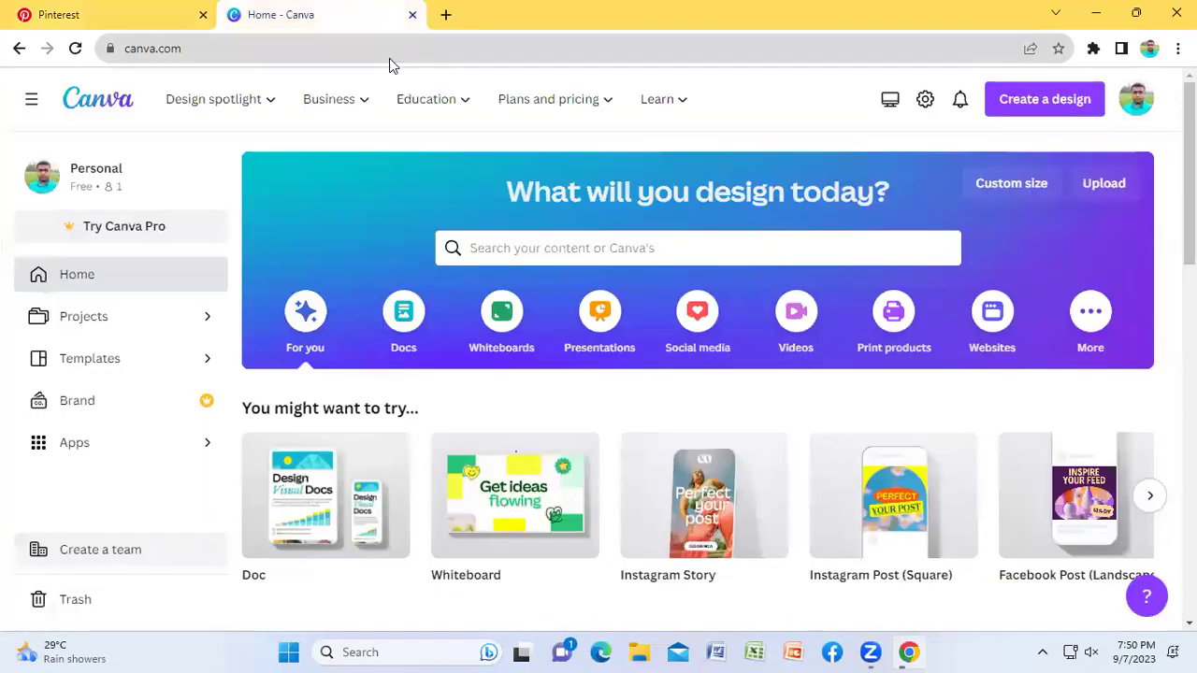
click(1047, 195)
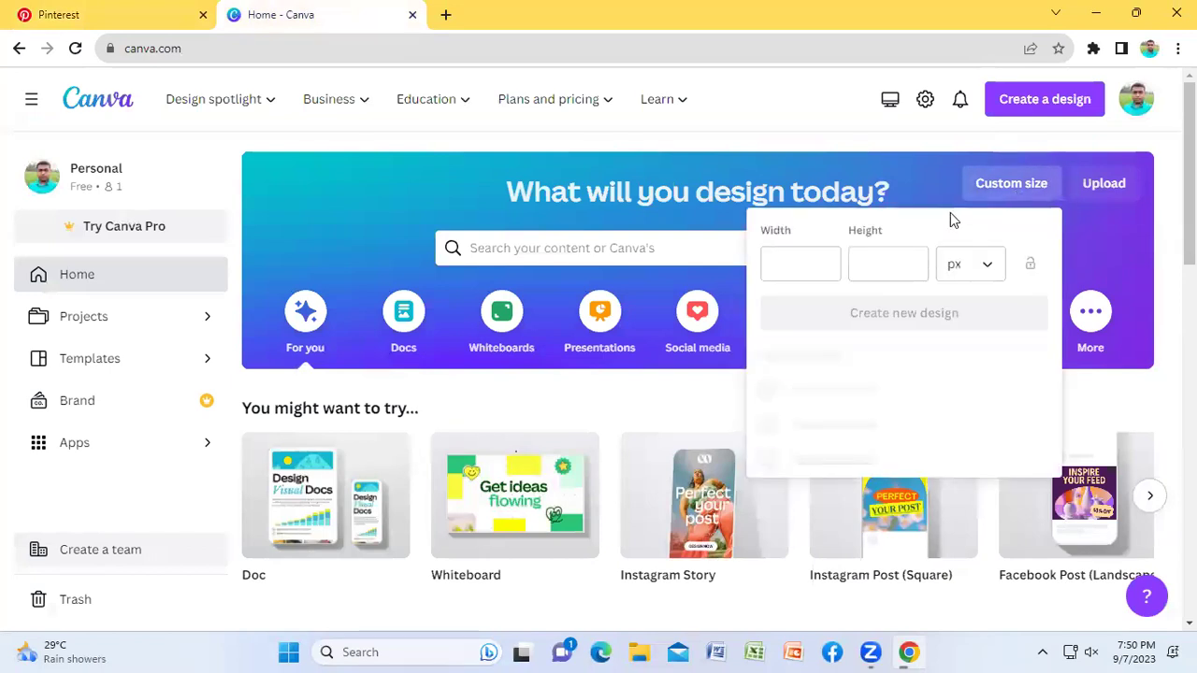
click(787, 261)
text(1000)
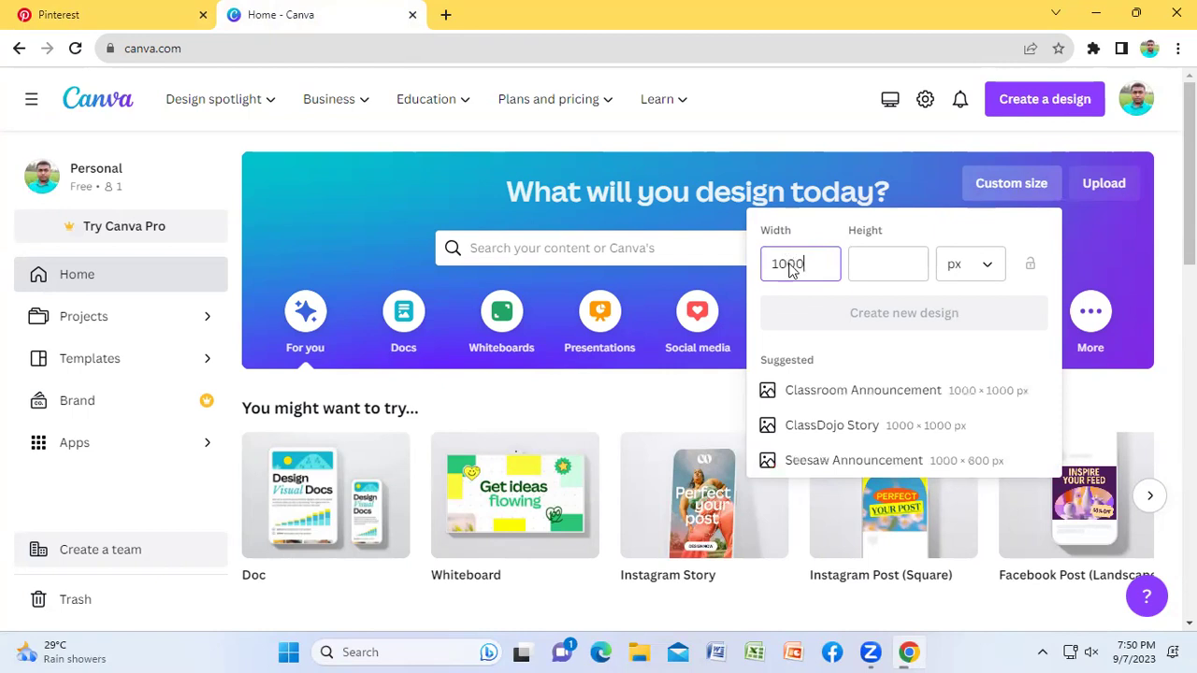
click(882, 266)
text(1500)
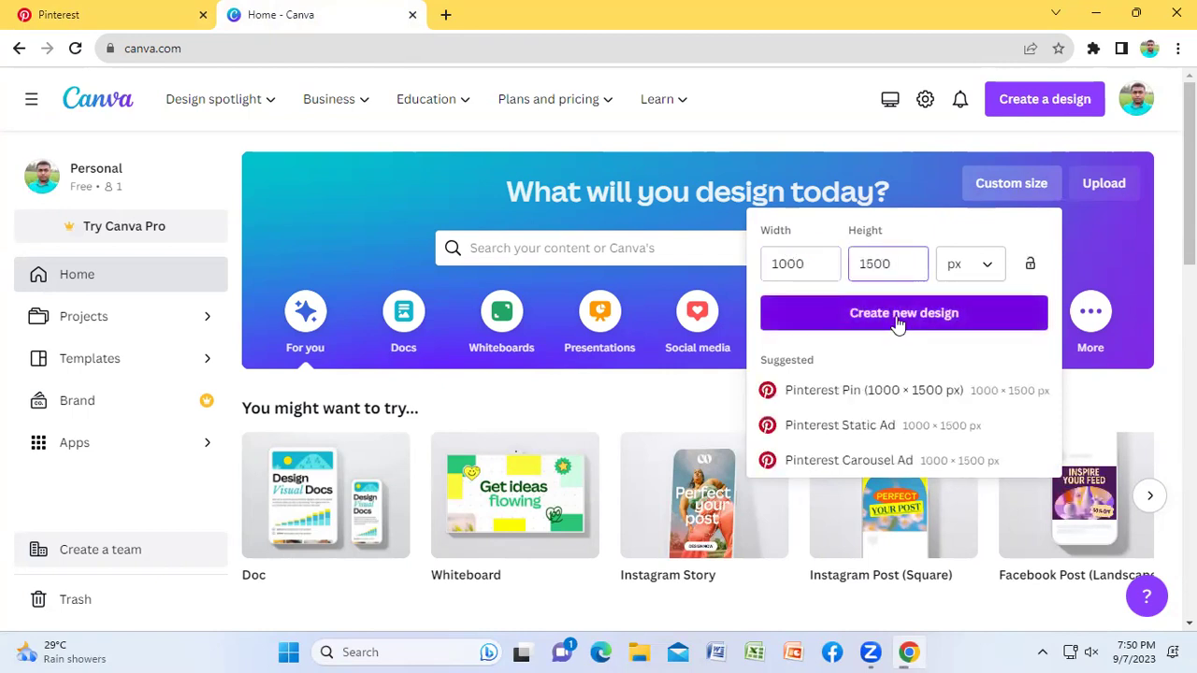
click(898, 322)
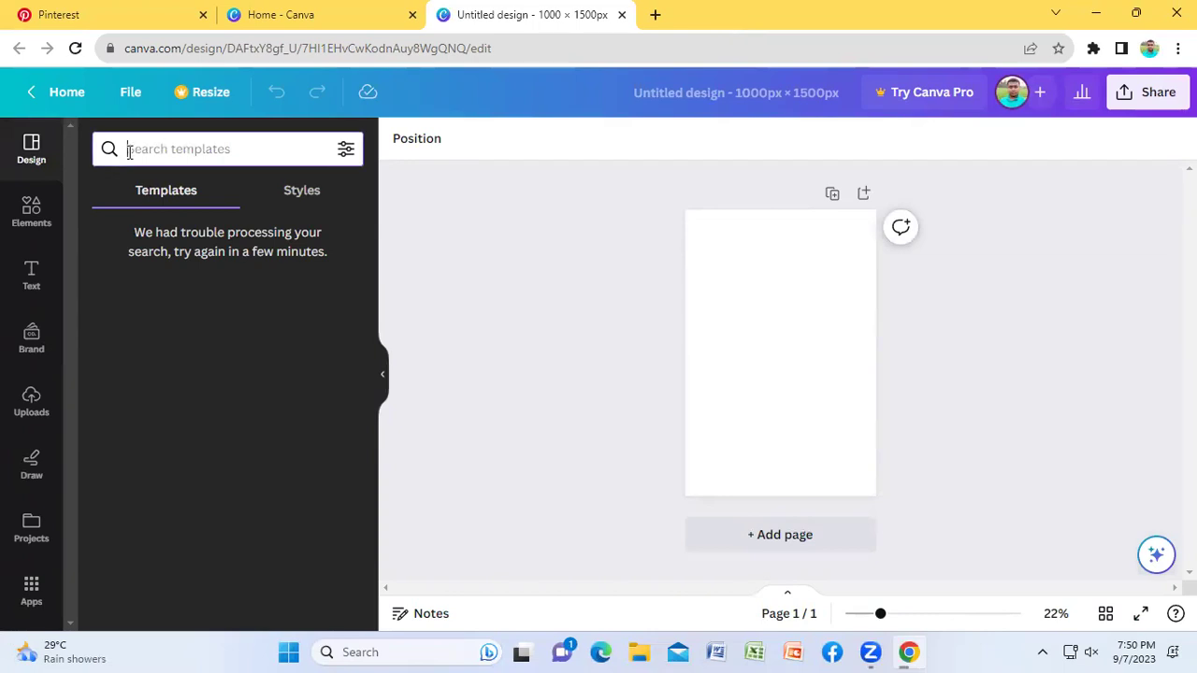
Step: Search Canva templates for 'T-Shirts' and scroll through the results
text(tshi)
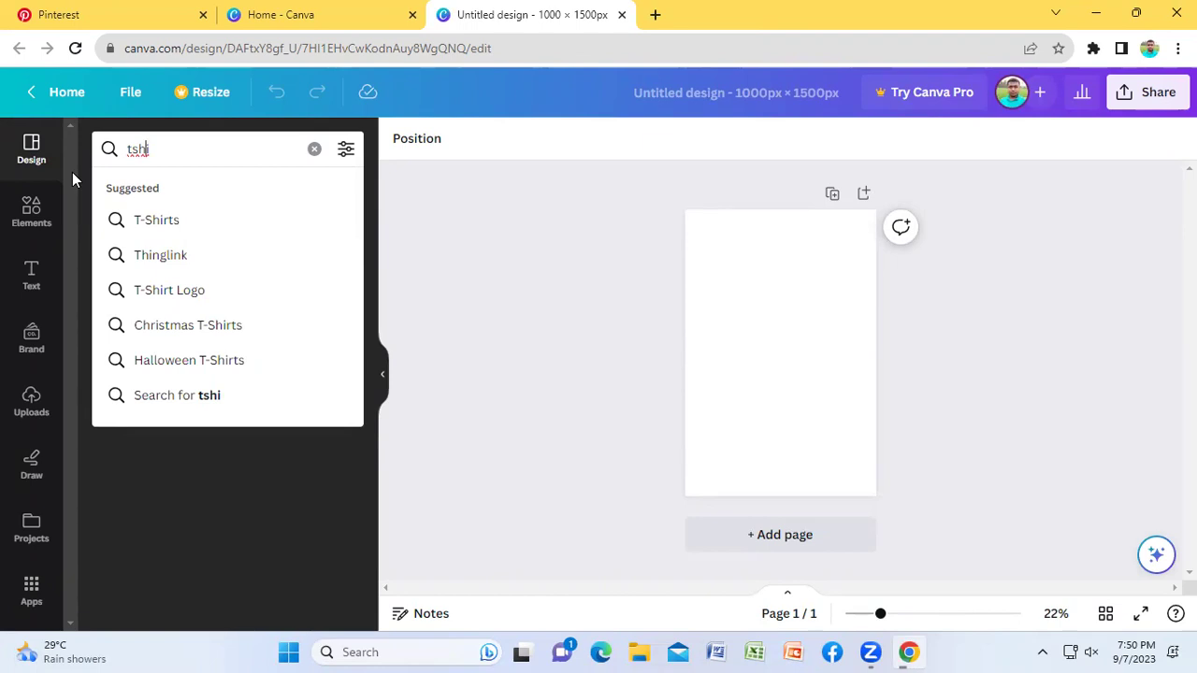
key(Down)
key(Return)
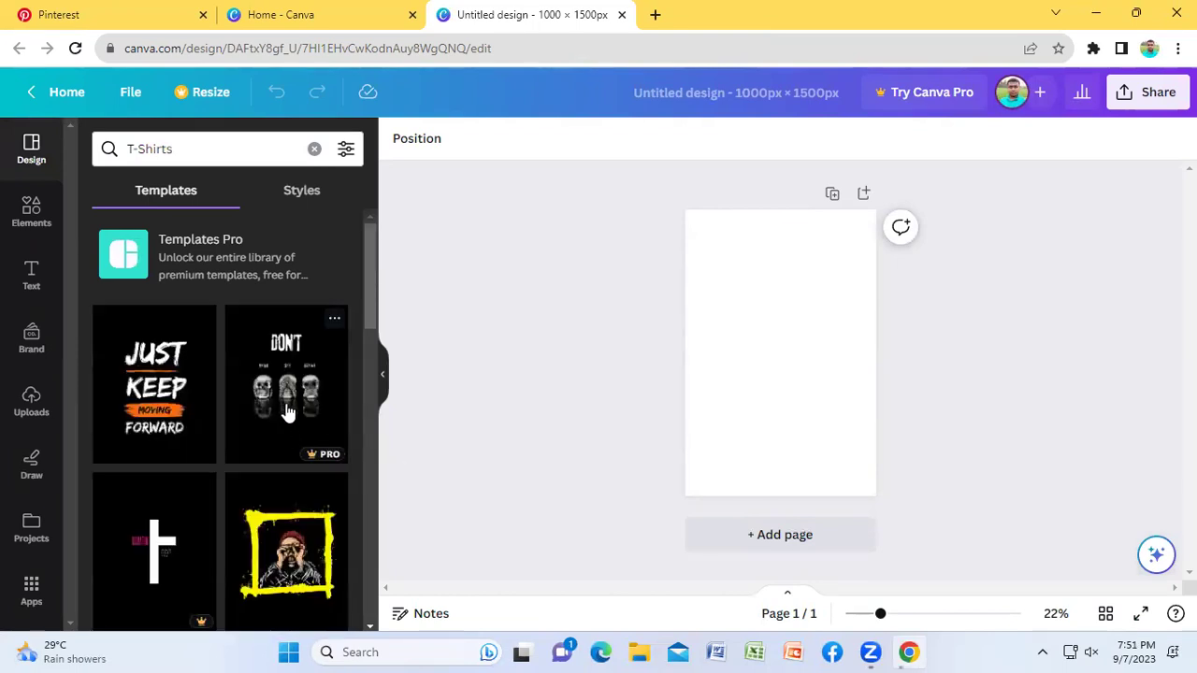
scroll(286, 411, down, 2)
scroll(288, 411, down, 7)
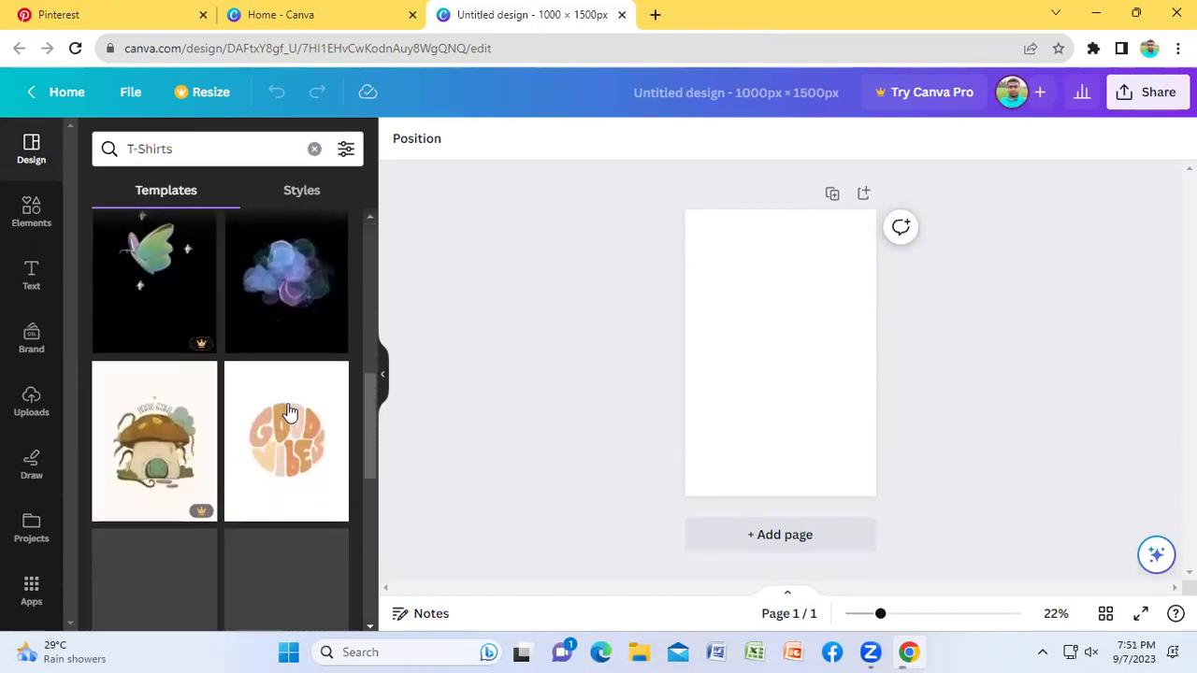
scroll(288, 411, down, 4)
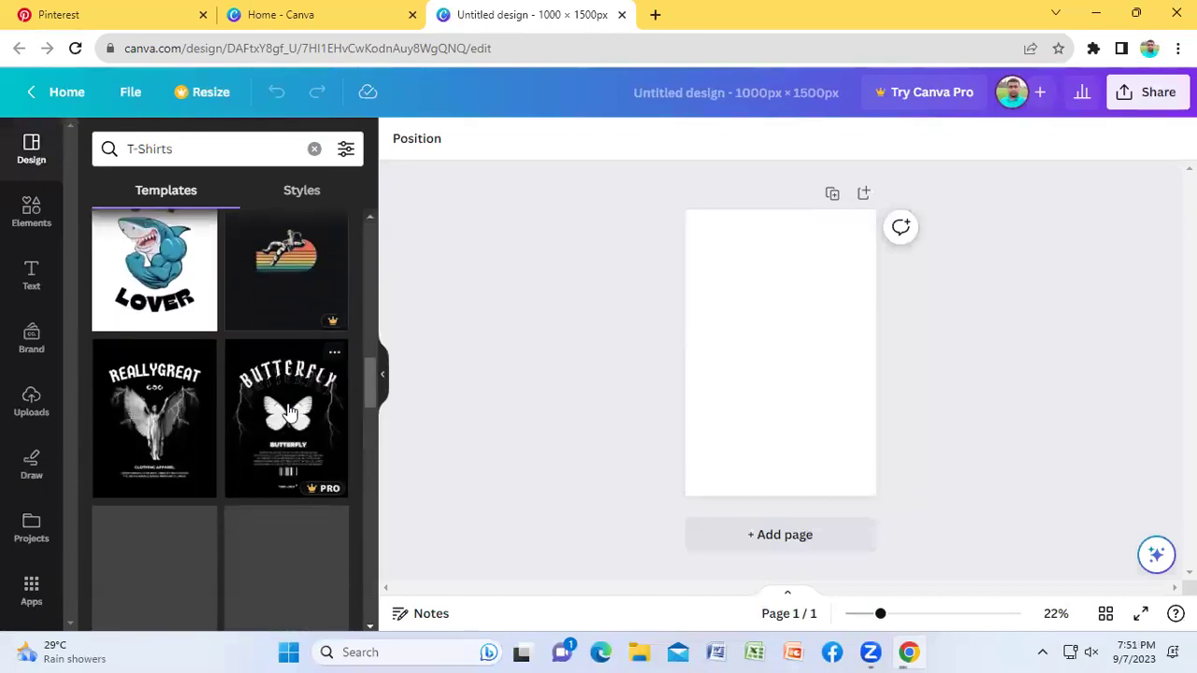
scroll(288, 412, down, 4)
scroll(288, 411, down, 5)
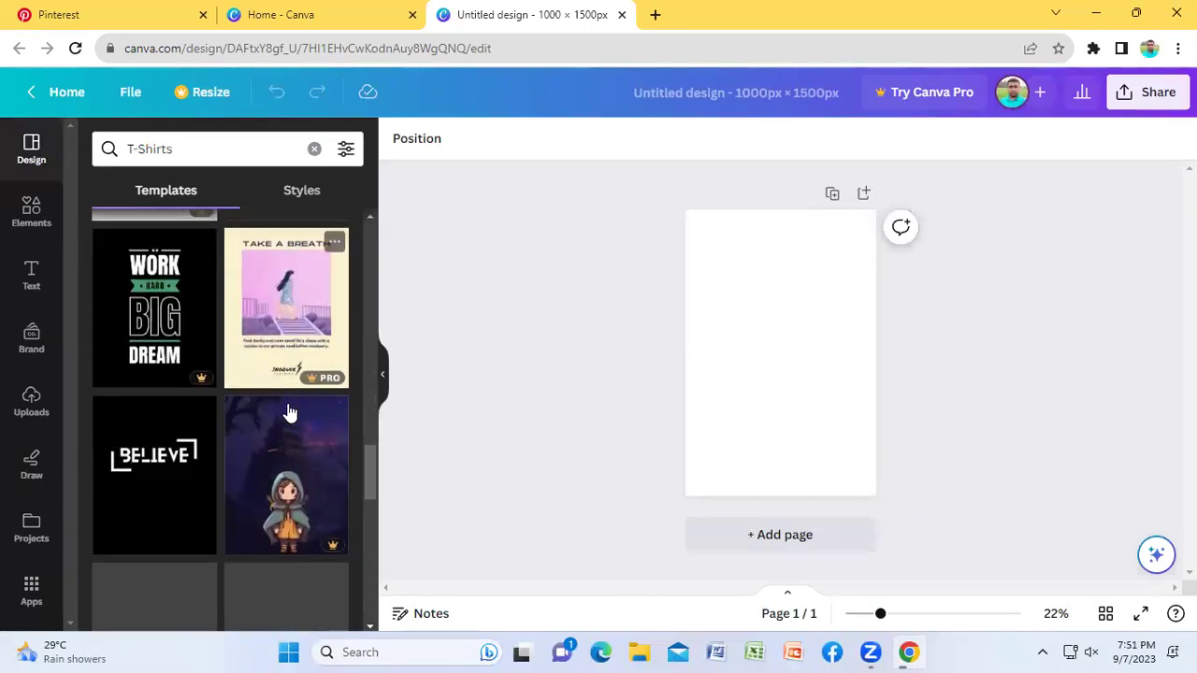
scroll(288, 411, down, 3)
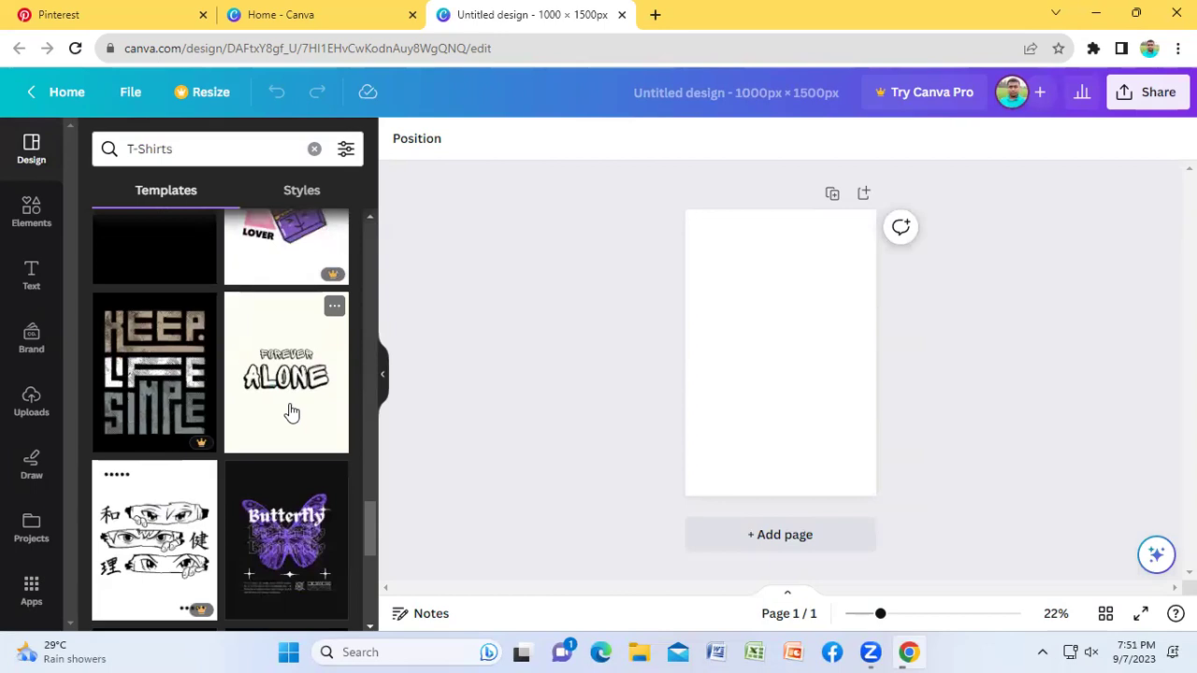
scroll(290, 412, down, 4)
scroll(290, 412, down, 6)
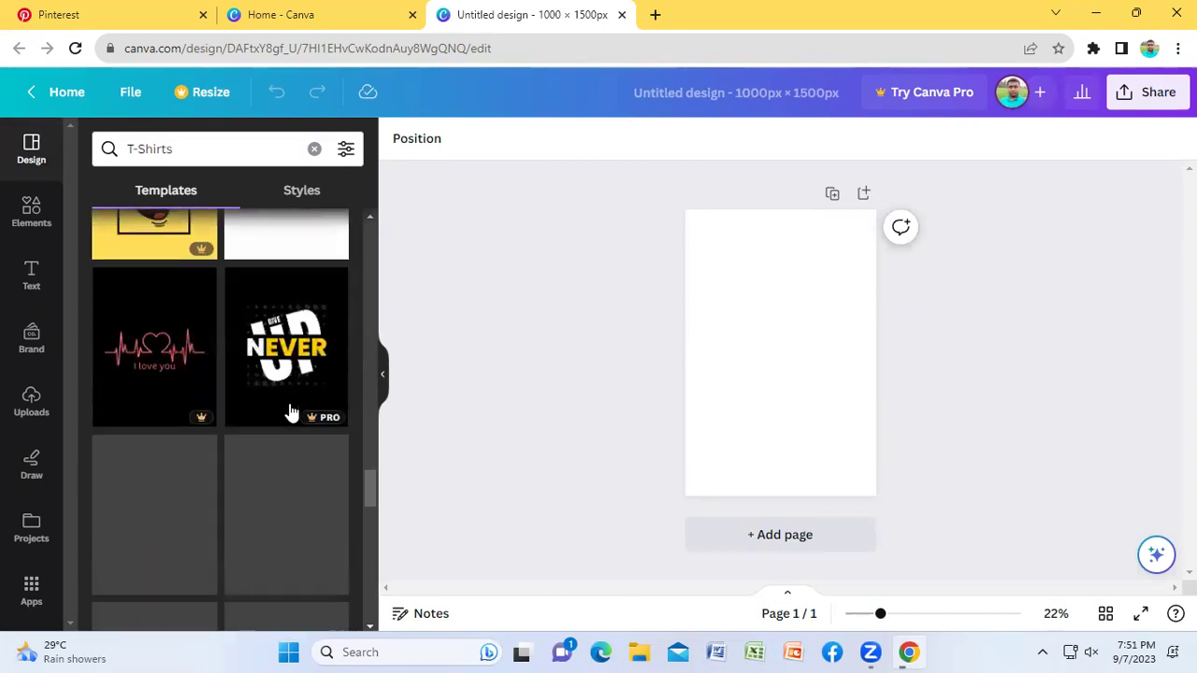
scroll(290, 411, down, 5)
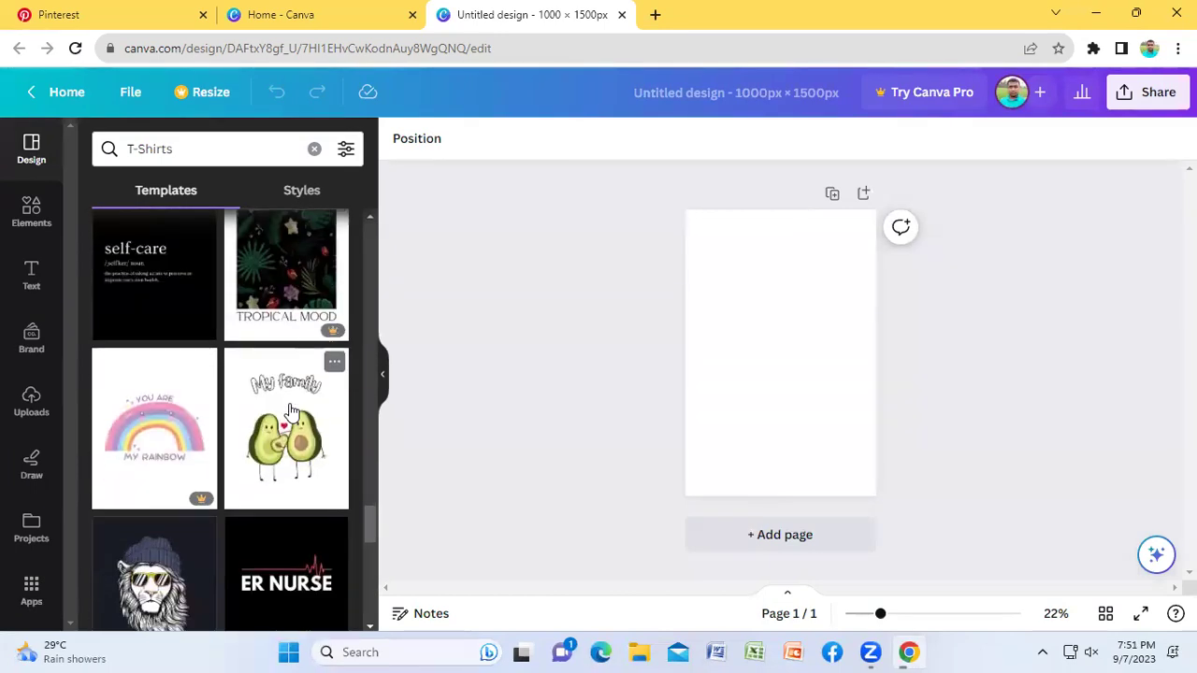
scroll(290, 417, down, 3)
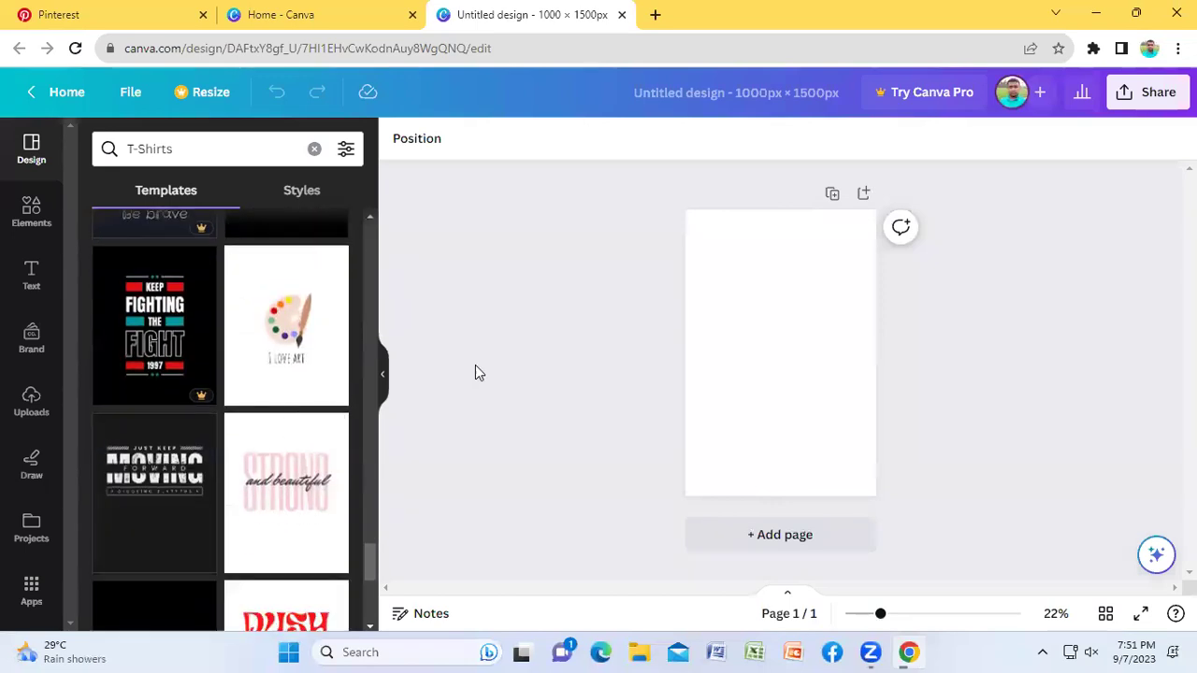
scroll(262, 364, down, 3)
scroll(262, 364, down, 1)
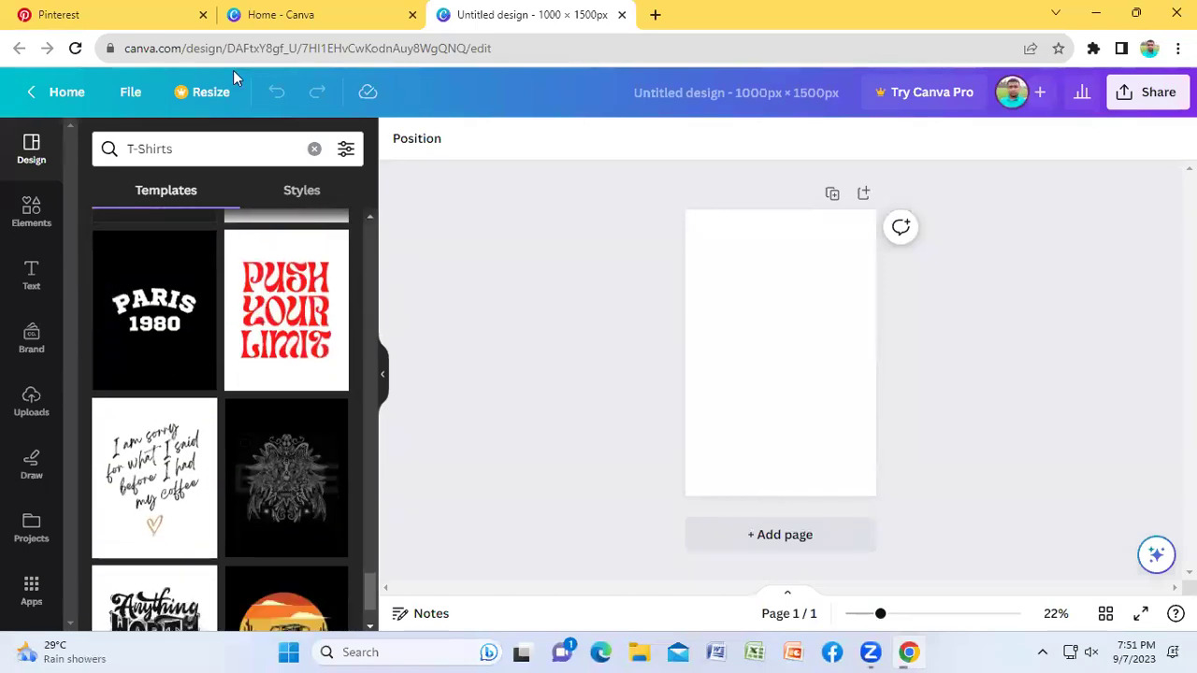
Step: Open the Pinterest home feed in a new tab from the Business menu
click(89, 12)
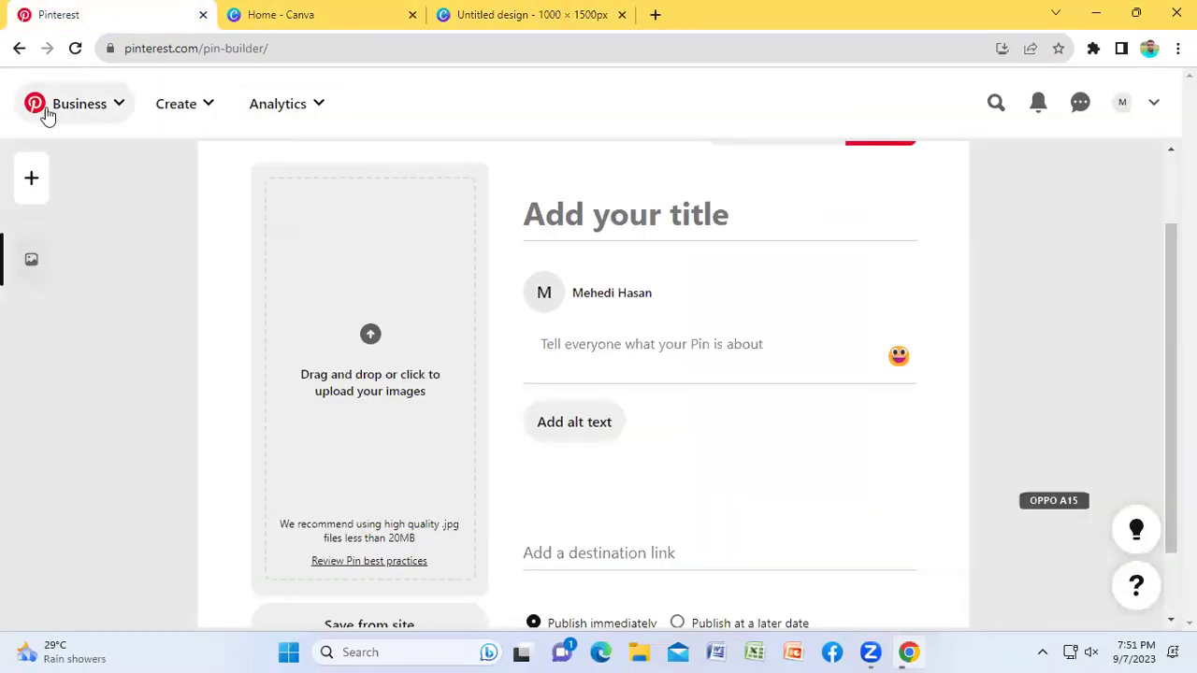
click(104, 111)
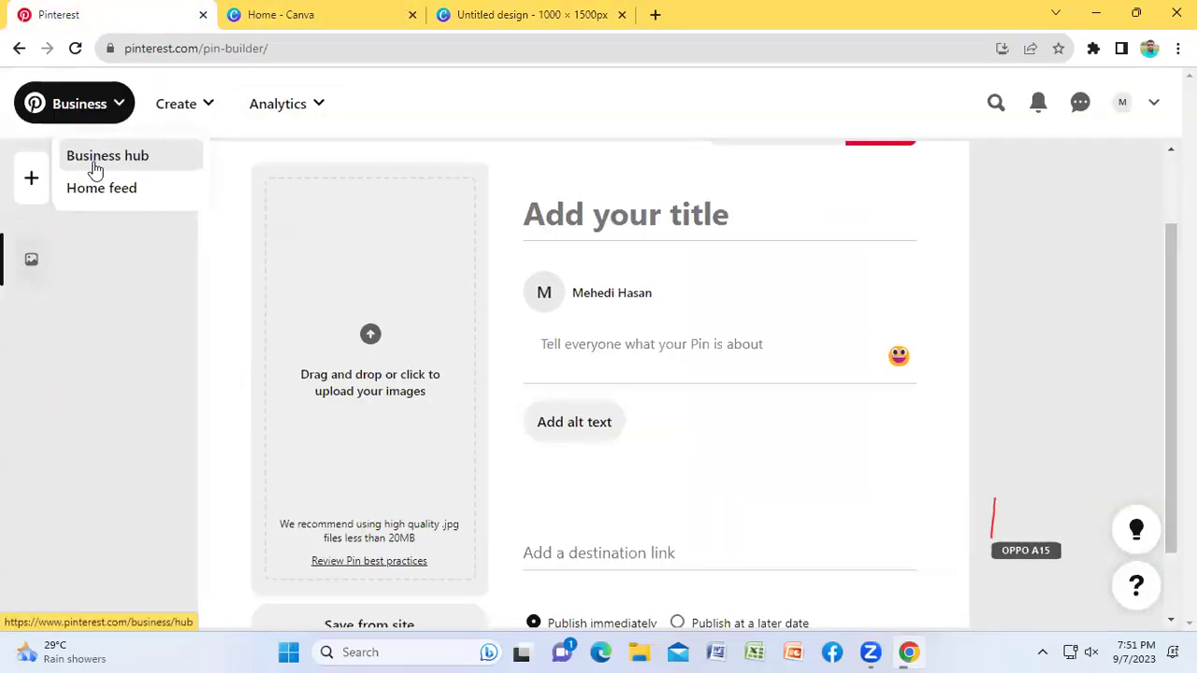
right_click(98, 194)
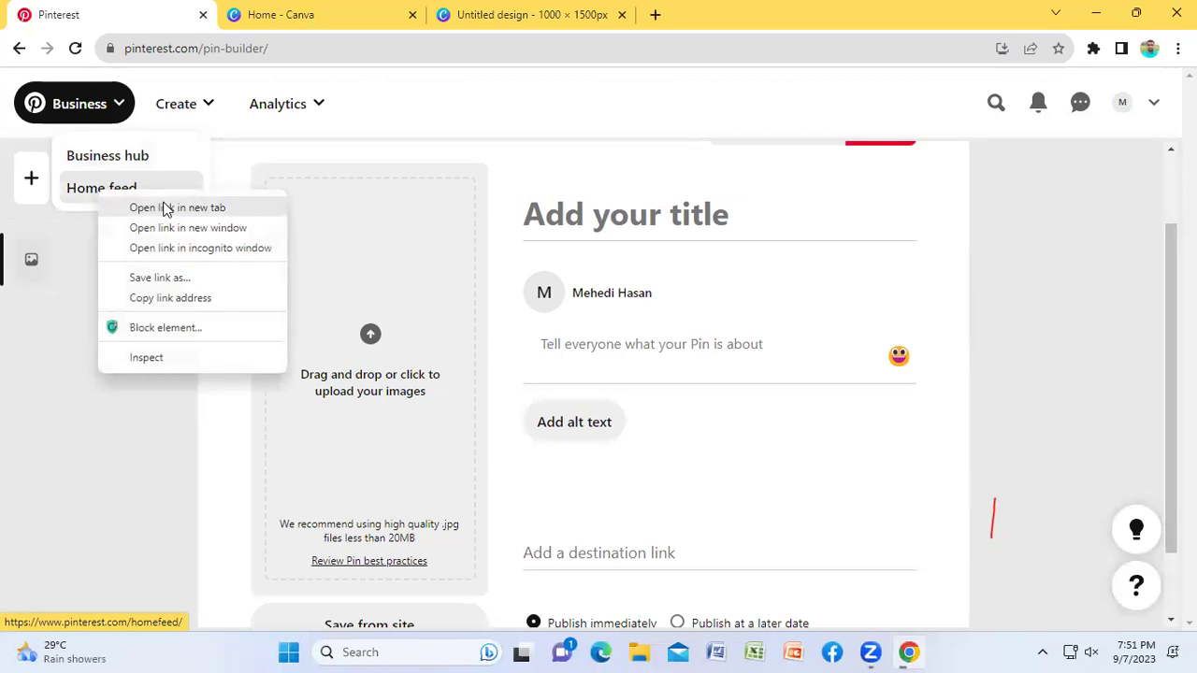
click(164, 208)
click(347, 16)
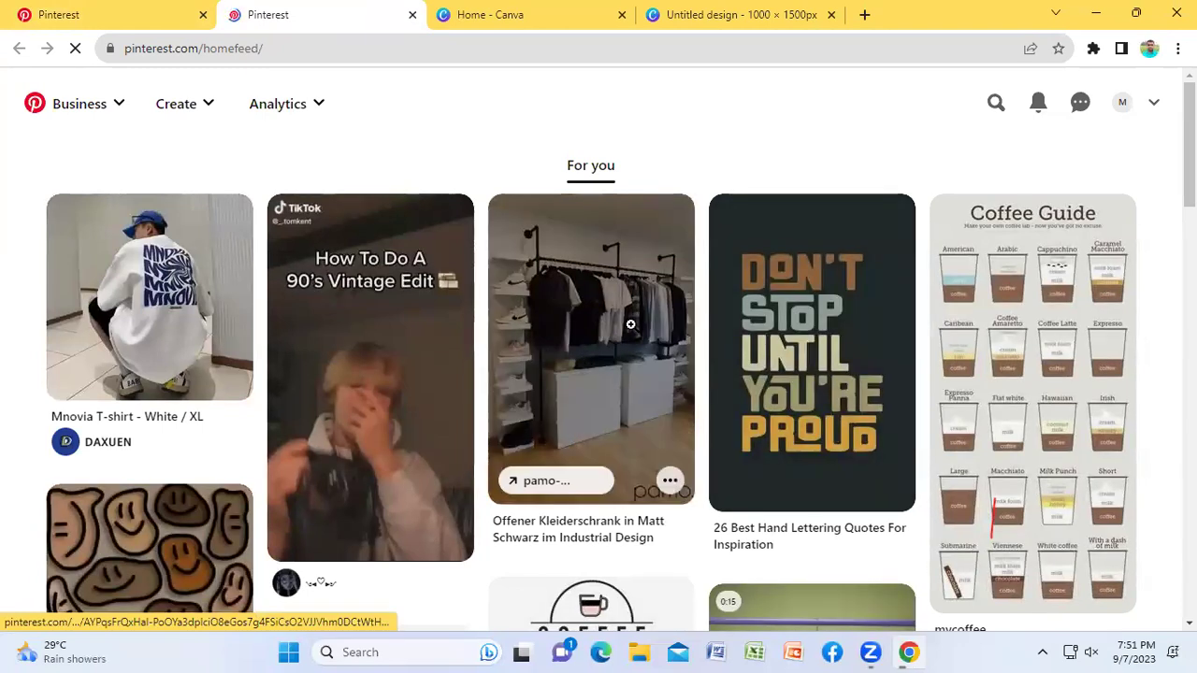
Step: Download the clothes-rack pin's image, then maximize the Pin builder window again
click(630, 325)
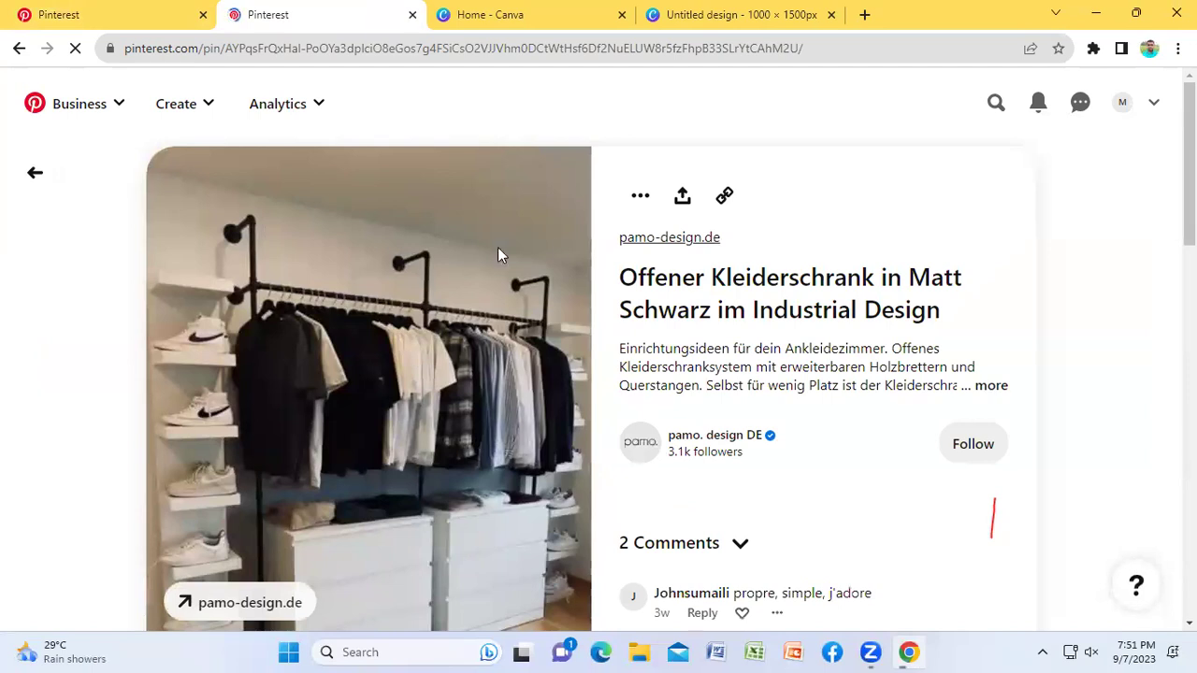
click(641, 198)
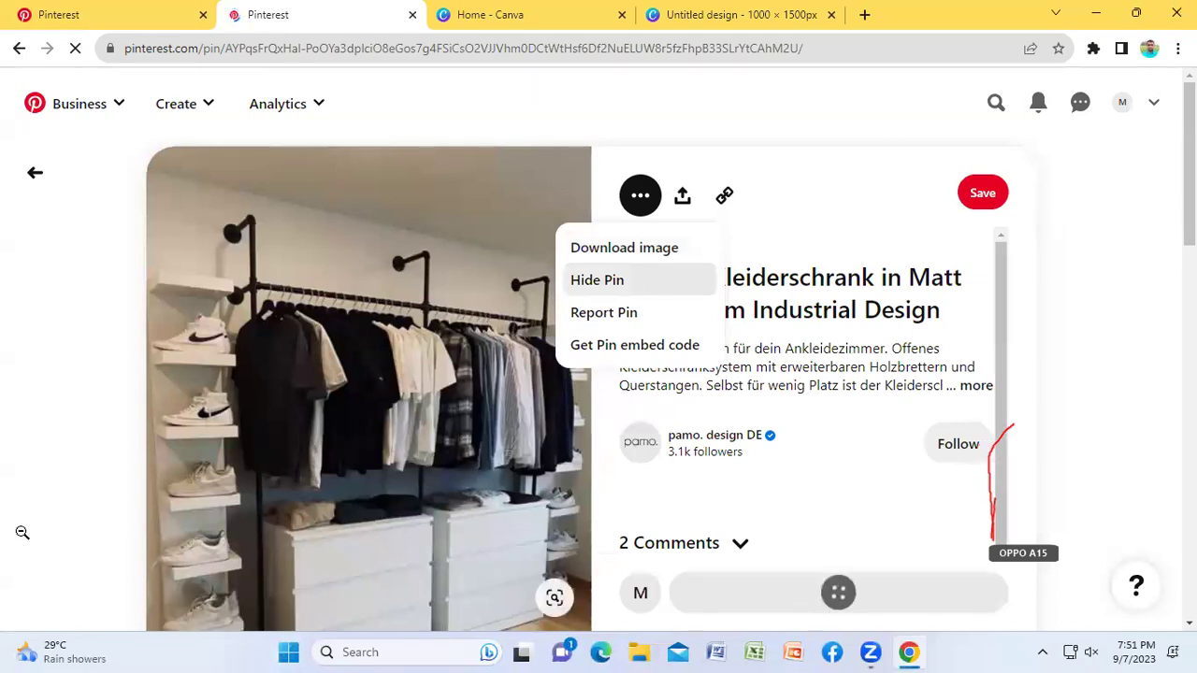
click(624, 248)
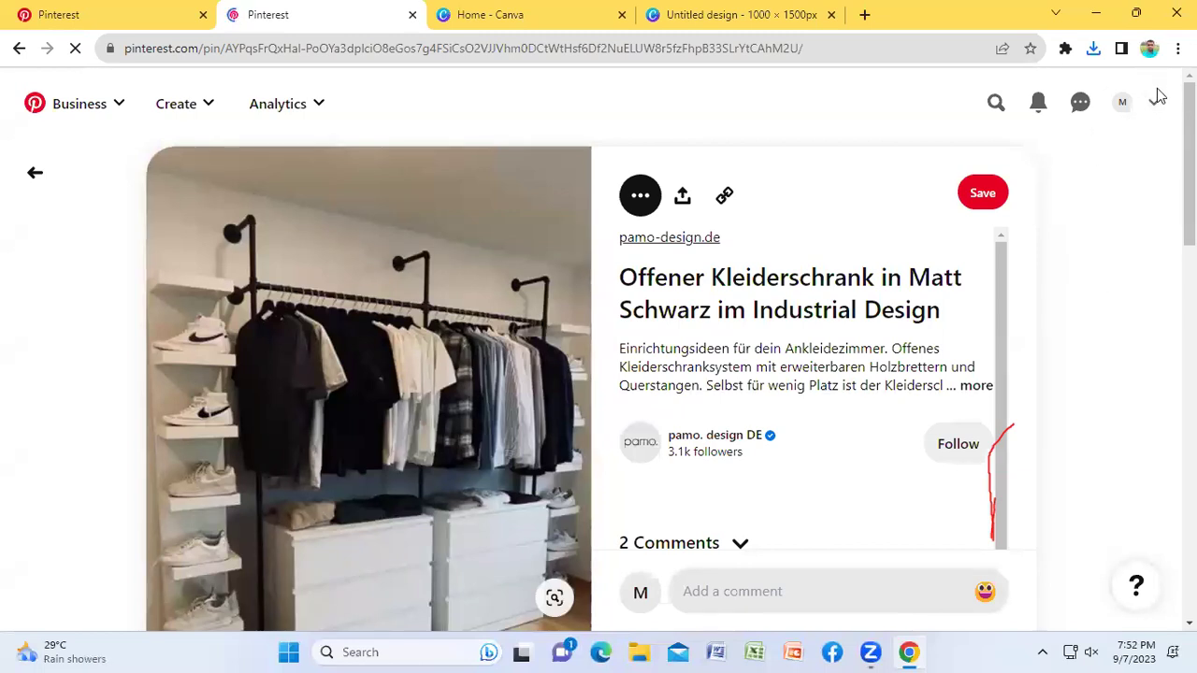
key(alt+Left)
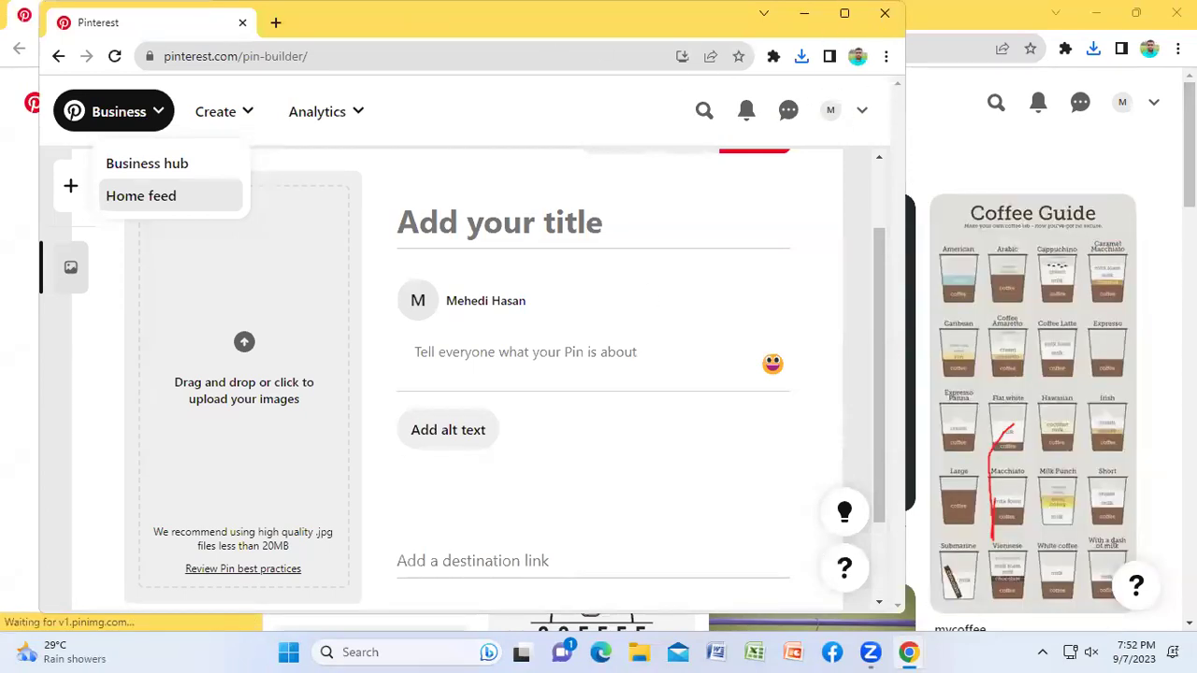
click(845, 13)
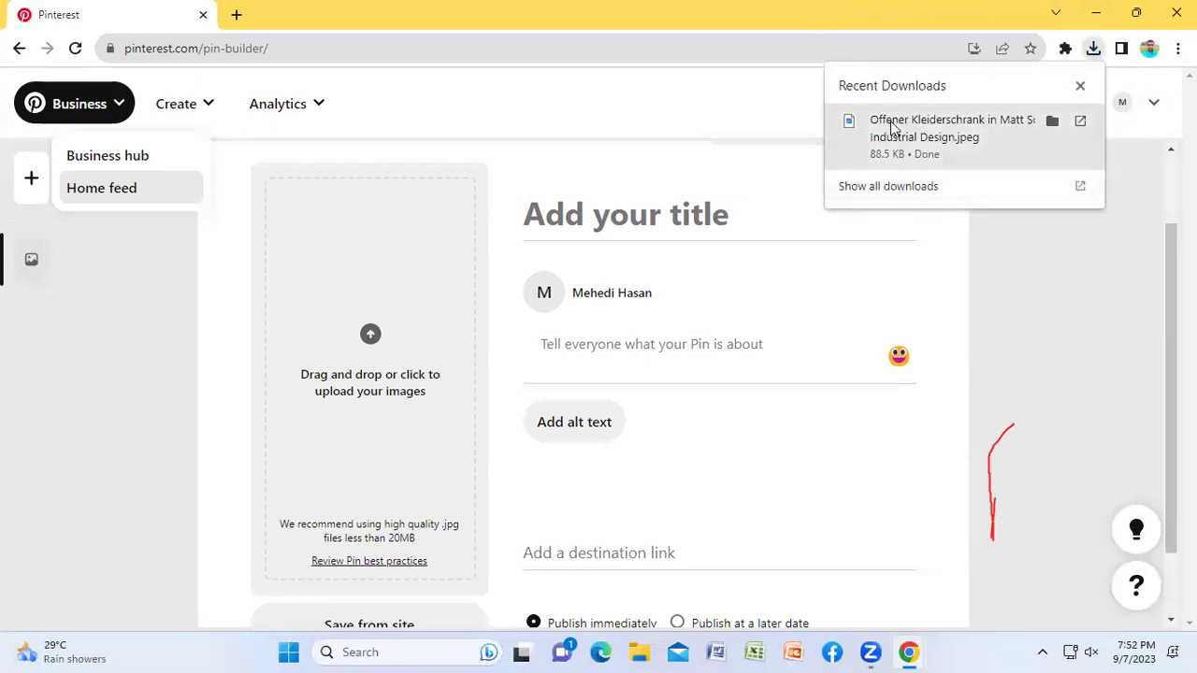
Step: View the downloaded clothes-rack JPEG in Photos, close it, and minimize the empty Pin builder window
click(893, 124)
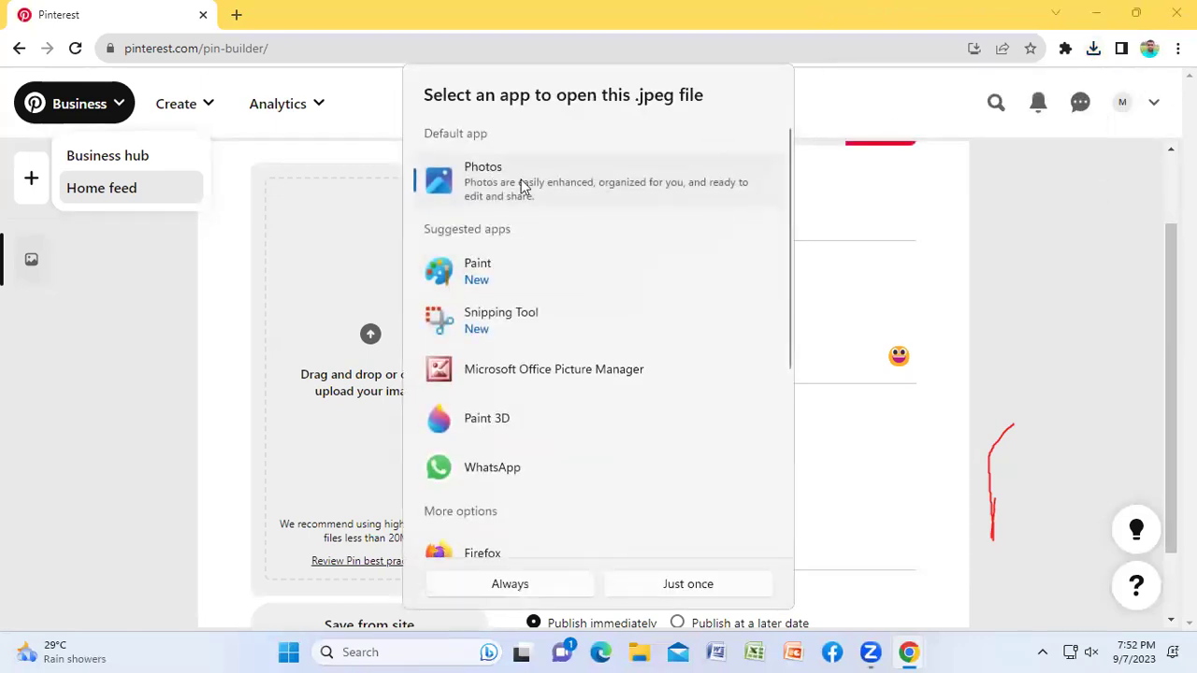
click(535, 581)
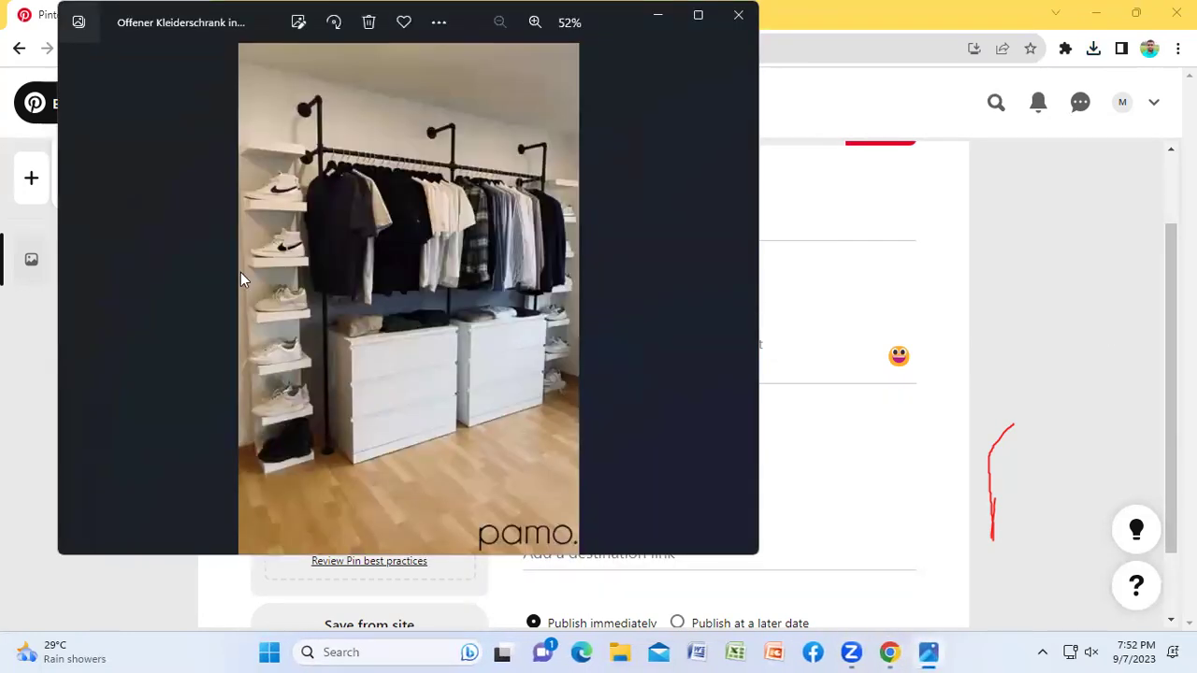
click(698, 15)
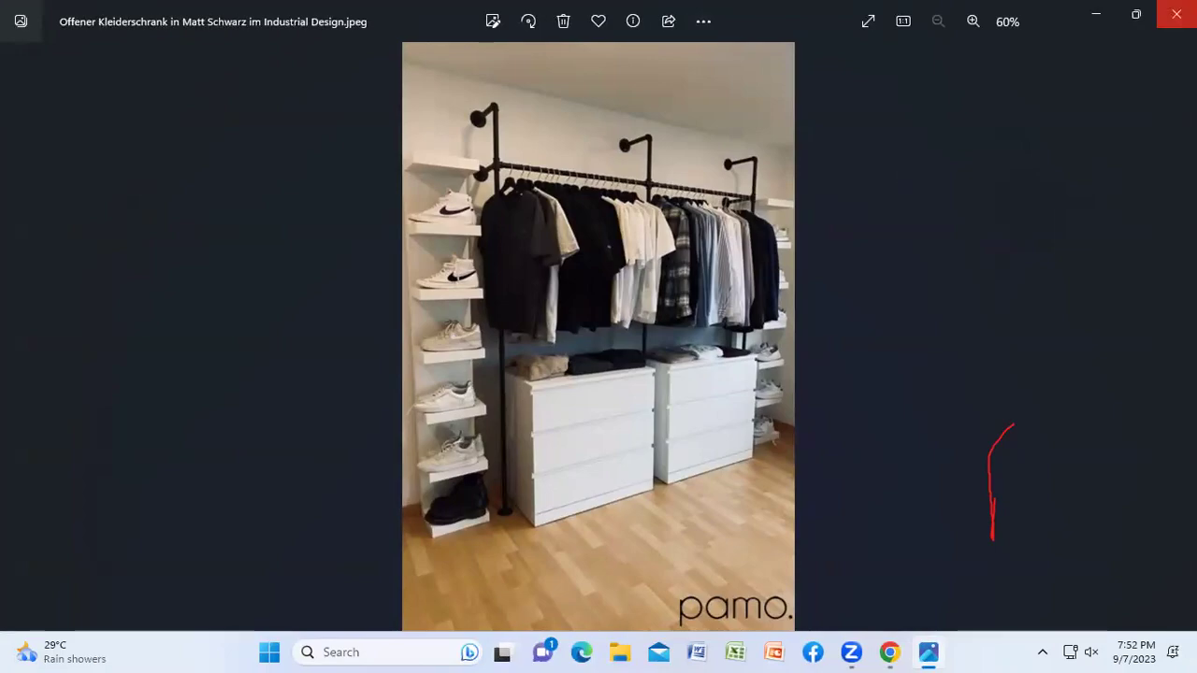
click(1176, 14)
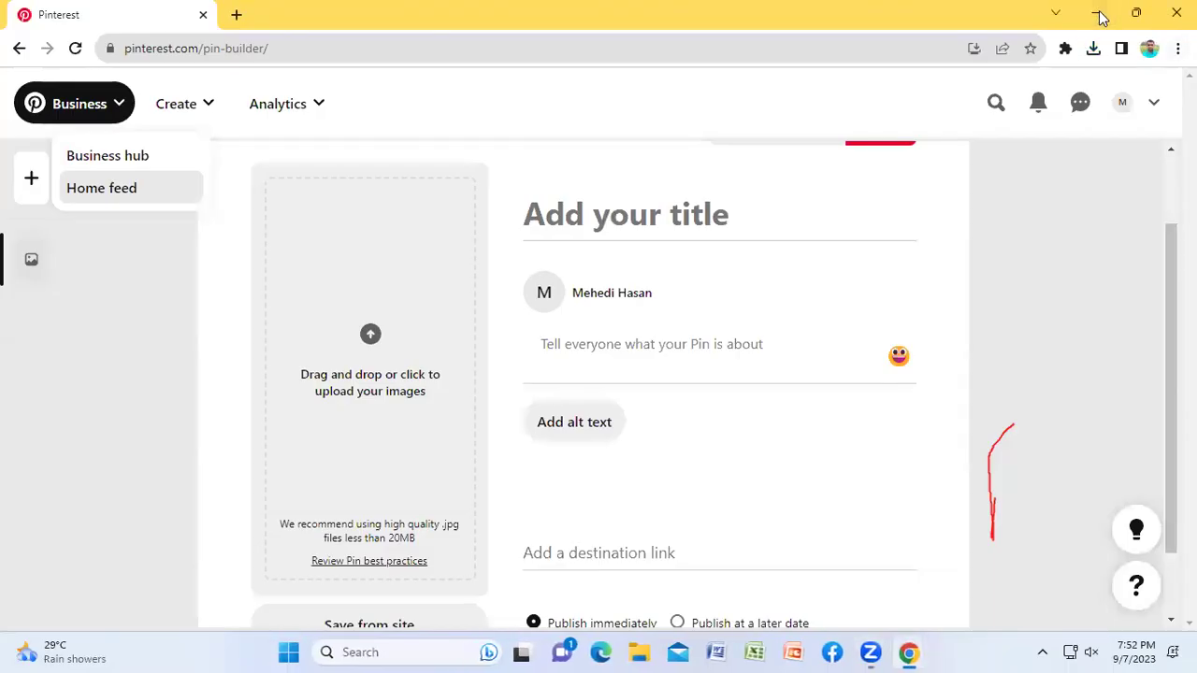
click(1099, 15)
key(F1)
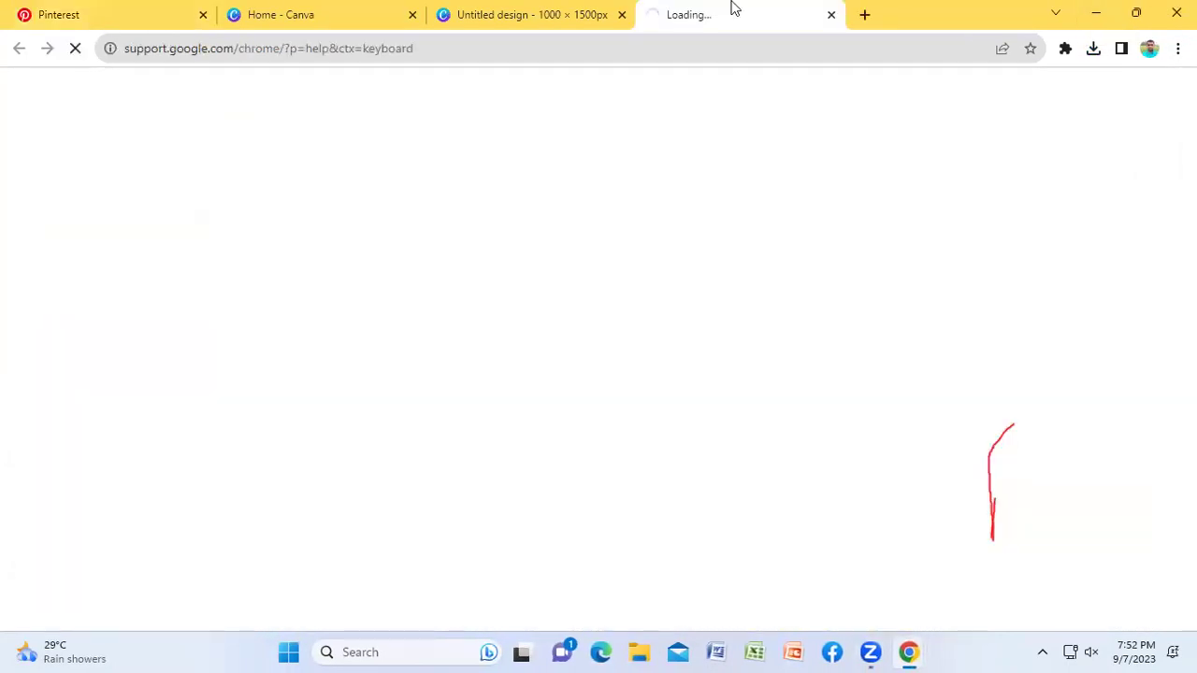
Step: Close the Chrome Help page, return to the Pinterest home-feed window and open a new tab
click(829, 14)
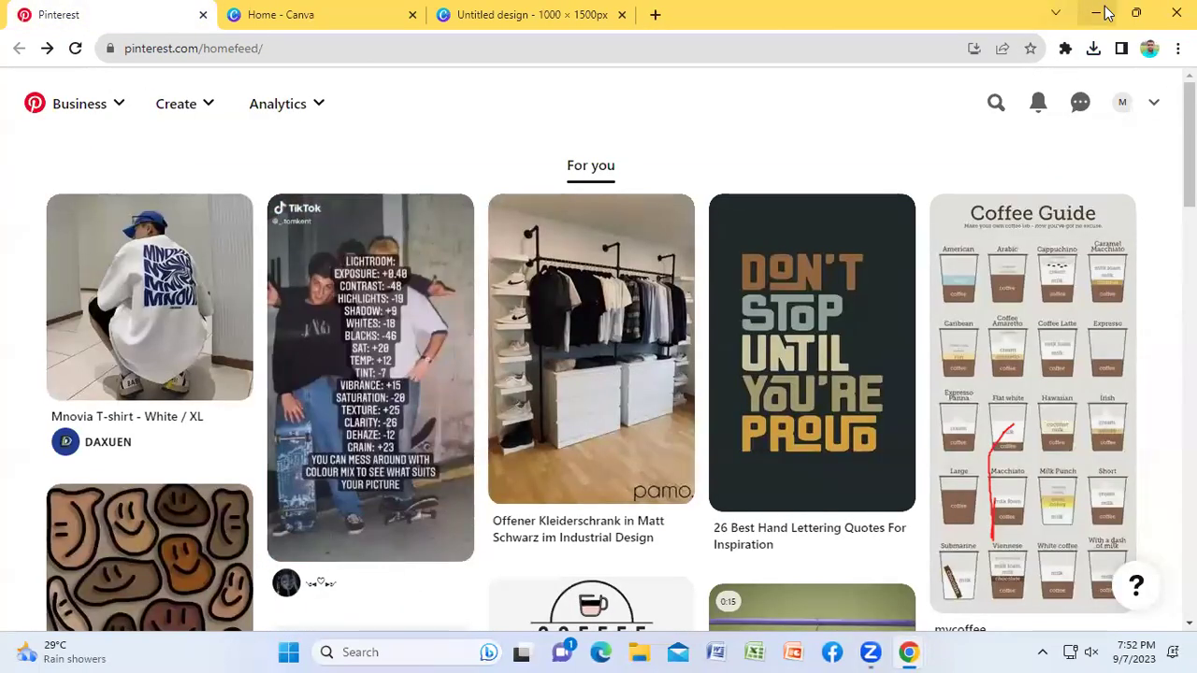
click(1105, 13)
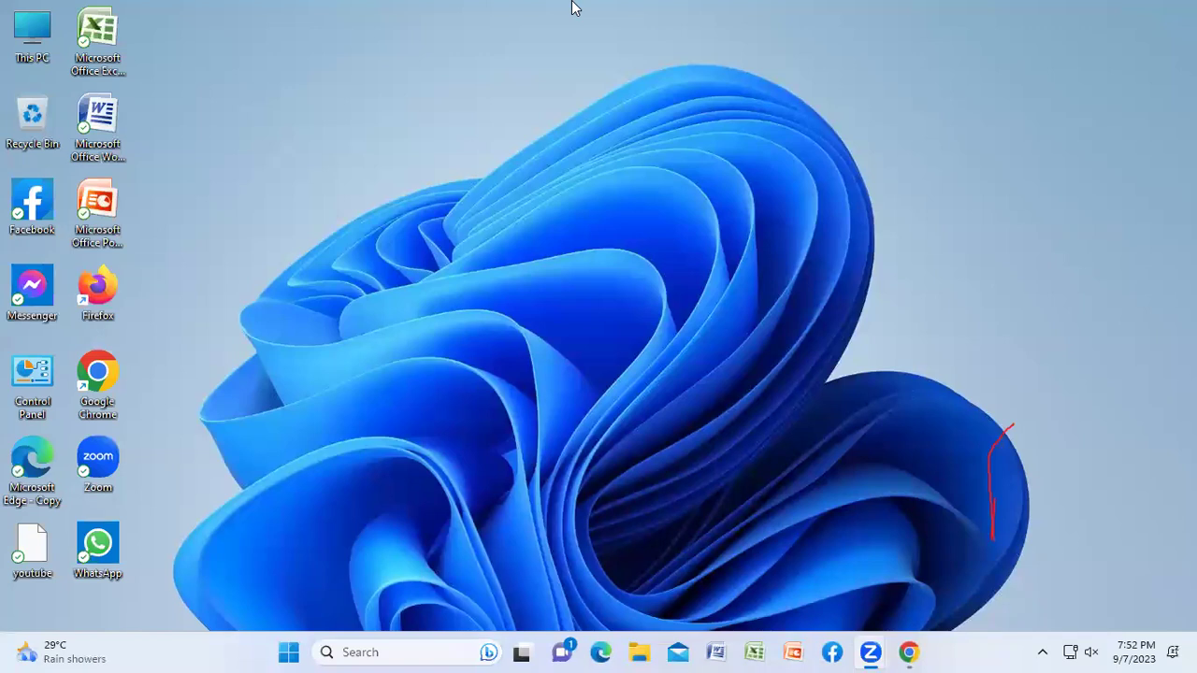
mouse_move(912, 652)
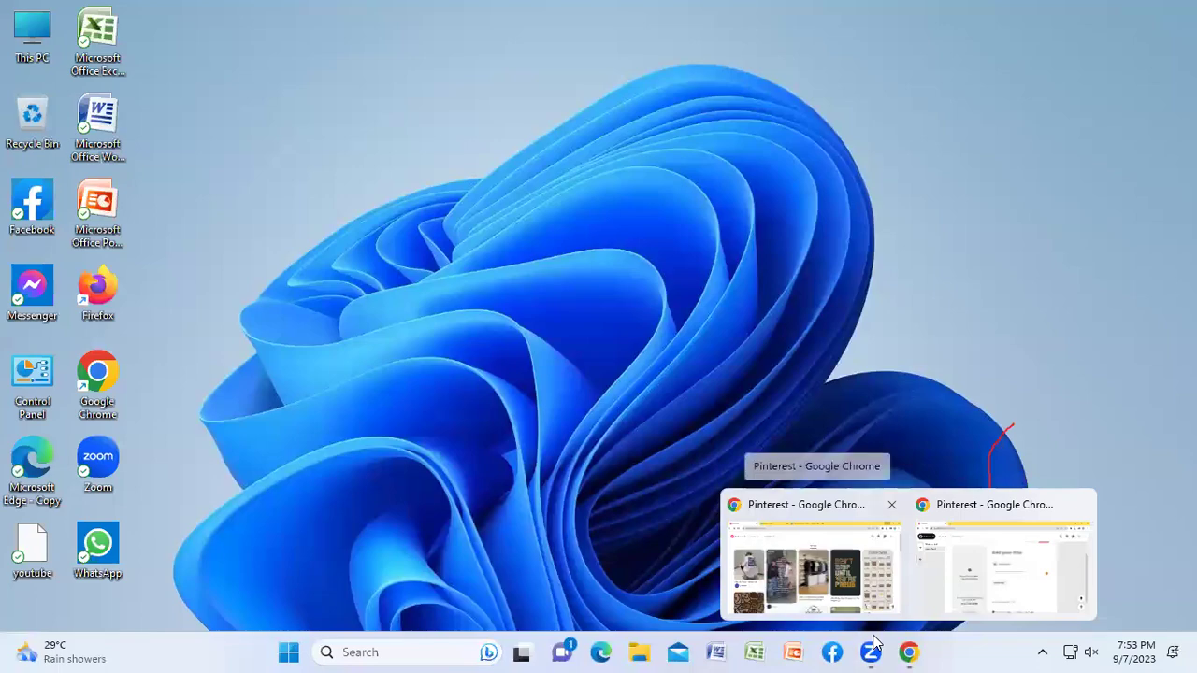
click(801, 550)
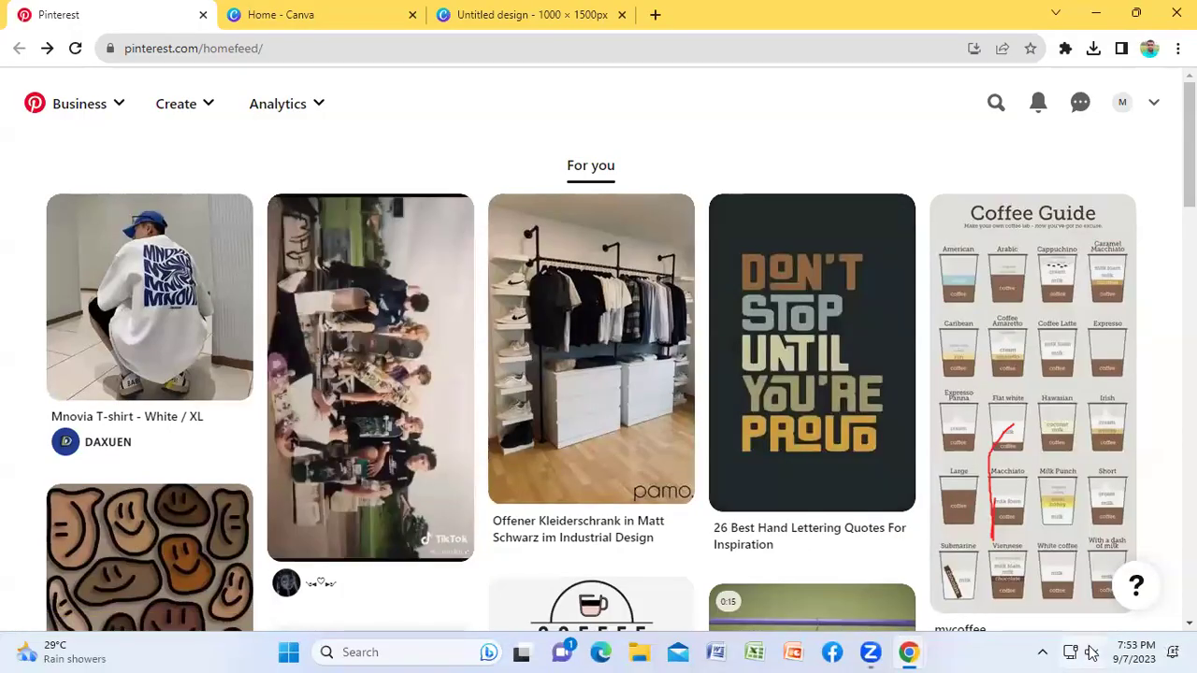
click(654, 15)
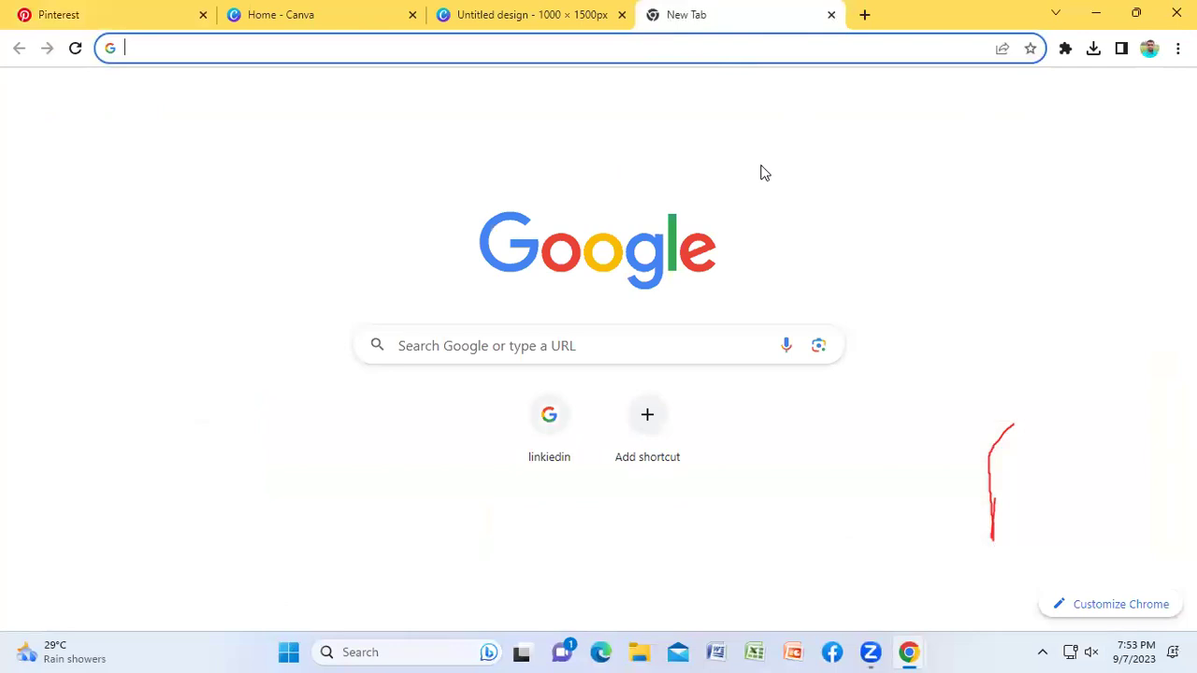
Step: Search Google Images for 'tshirt template'
text(tshirt)
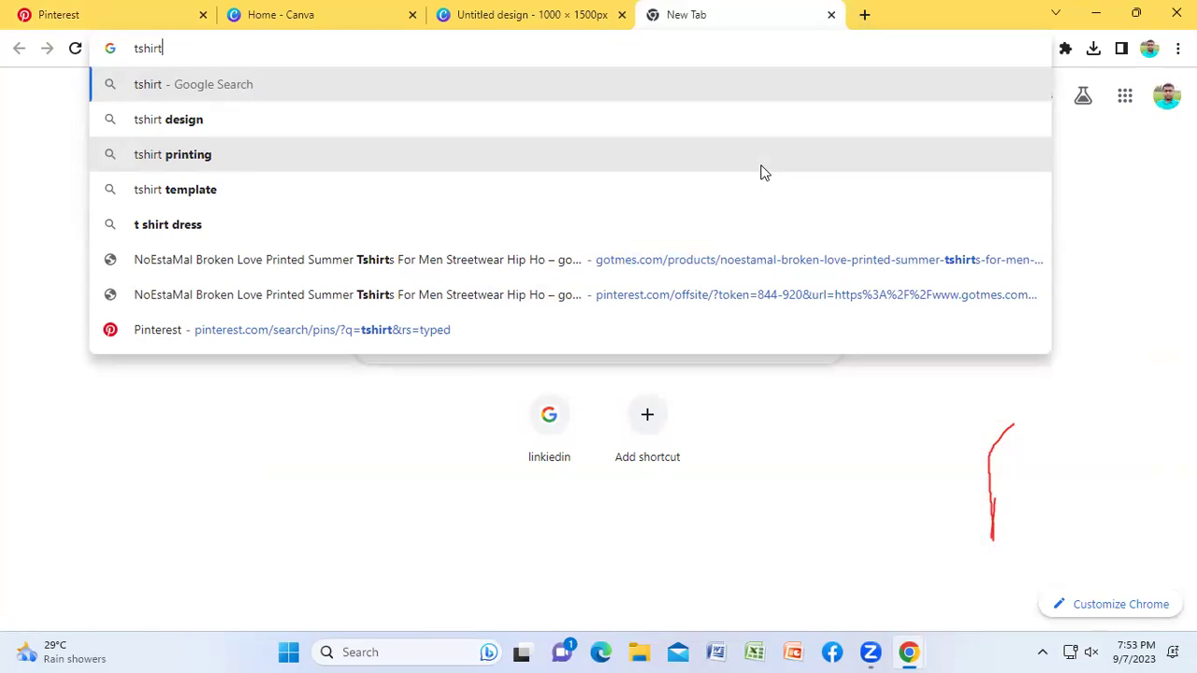
key(Up)
key(Down)
key(Down)
key(Down)
key(Down)
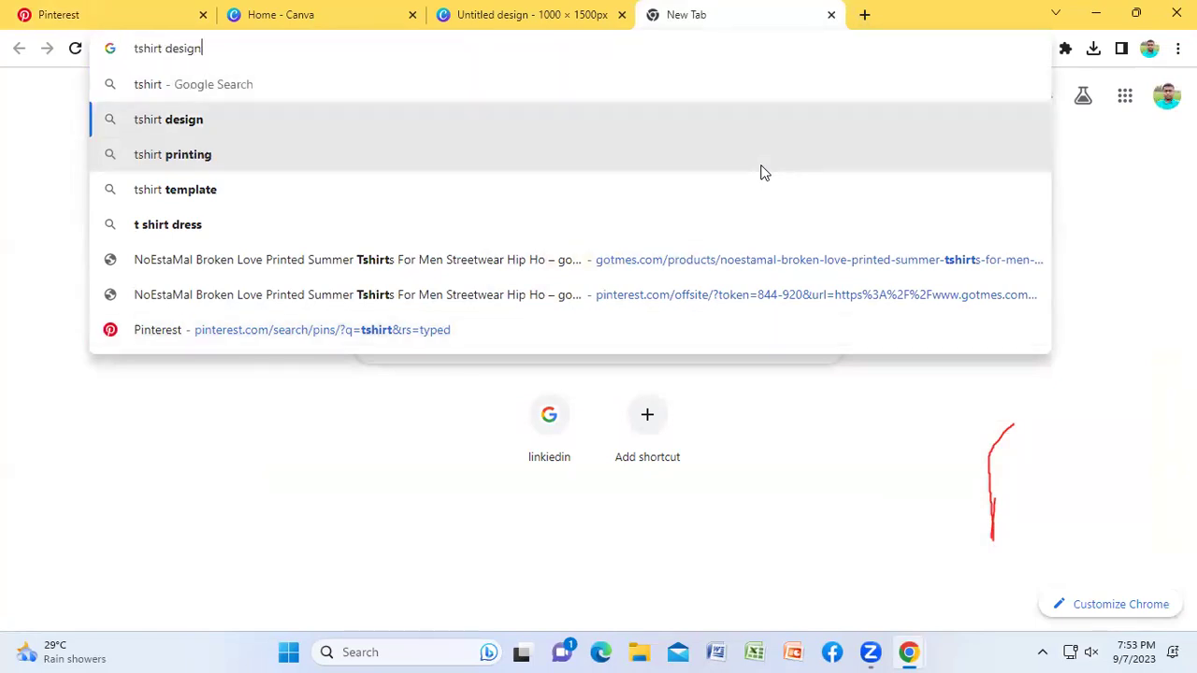
key(Return)
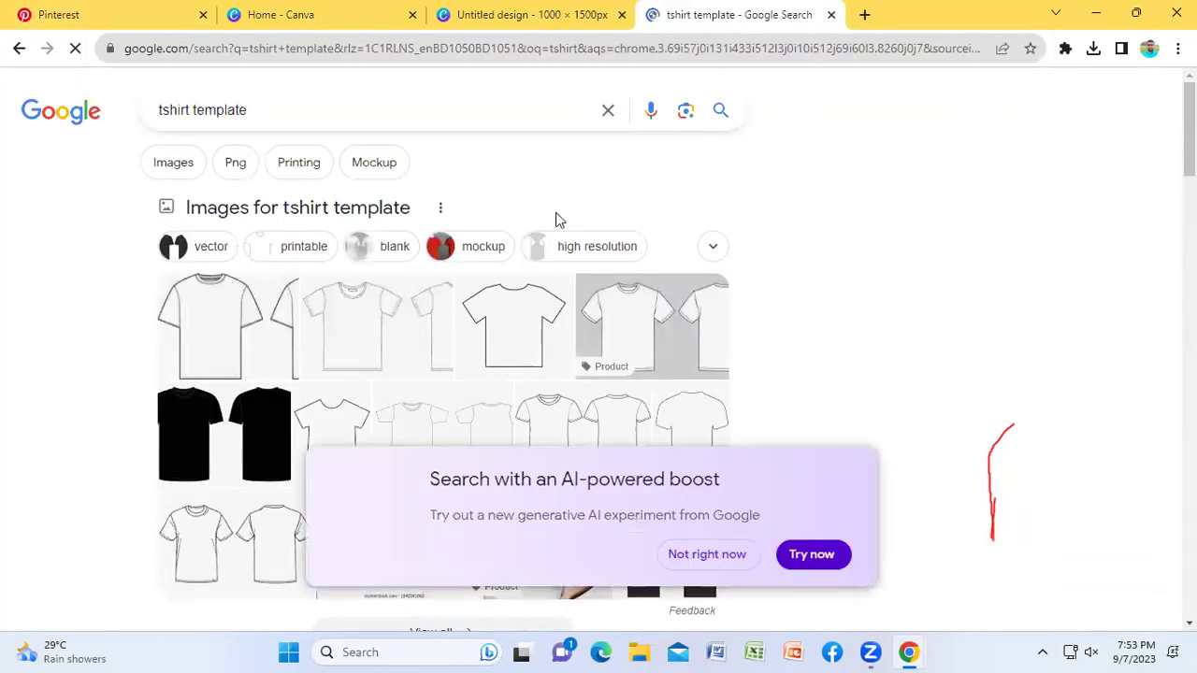
click(706, 554)
click(173, 173)
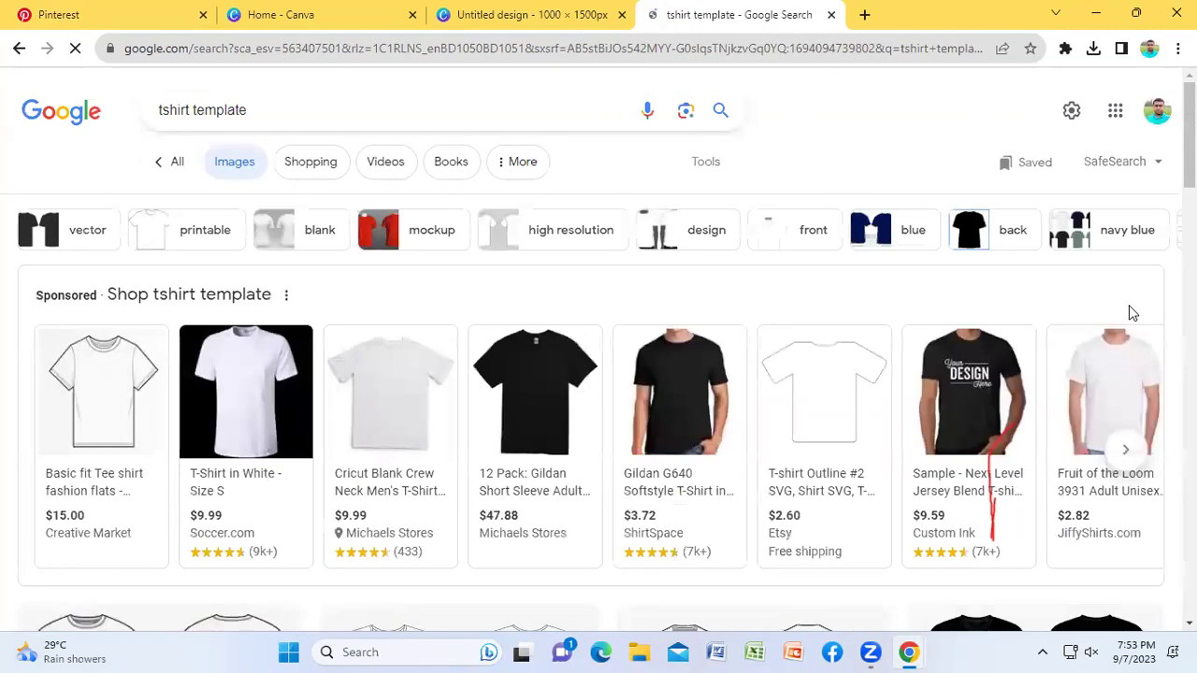
scroll(793, 402, down, 3)
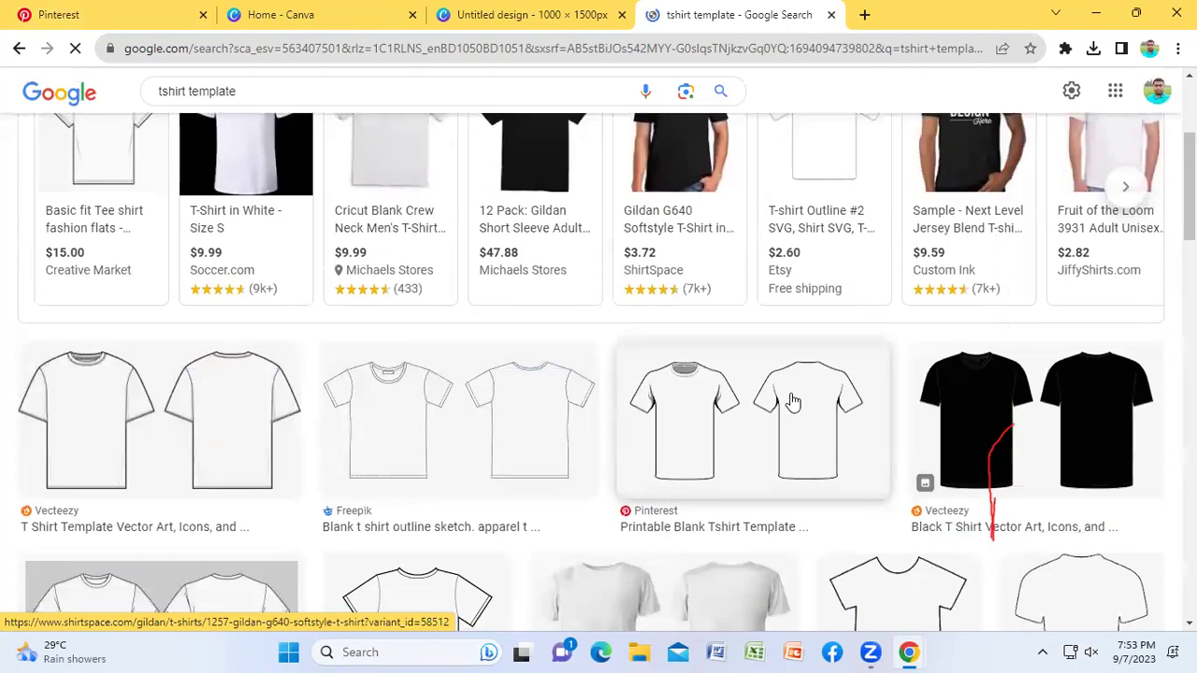
scroll(793, 402, down, 10)
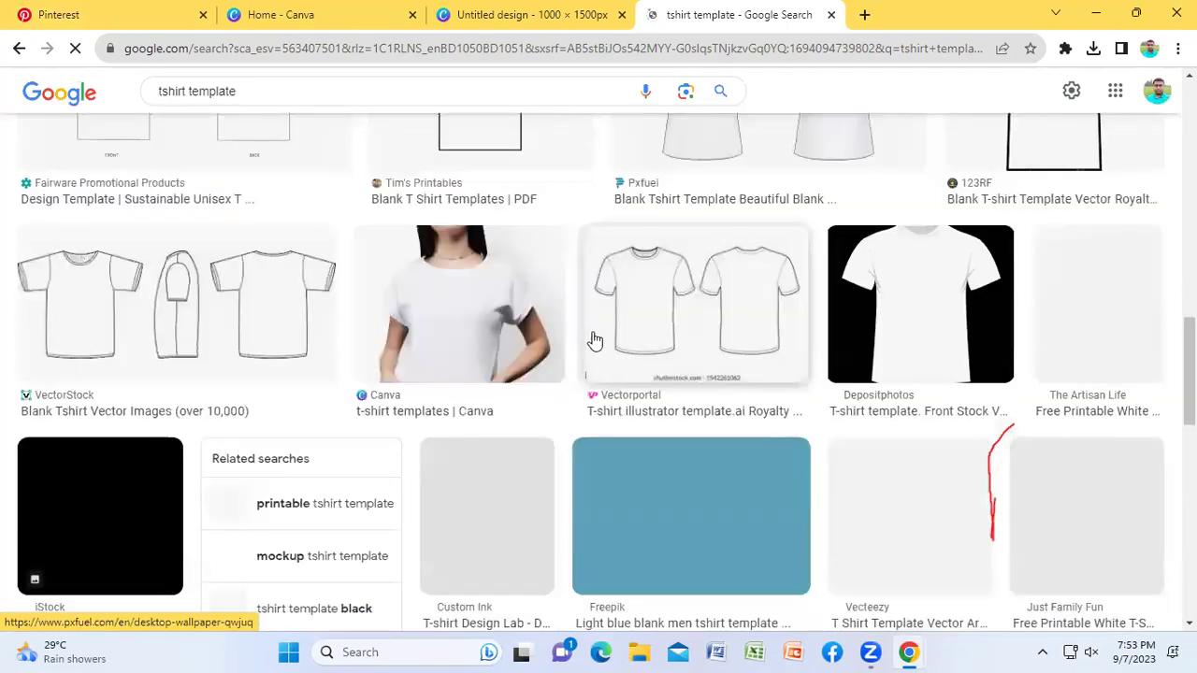
scroll(795, 339, down, 4)
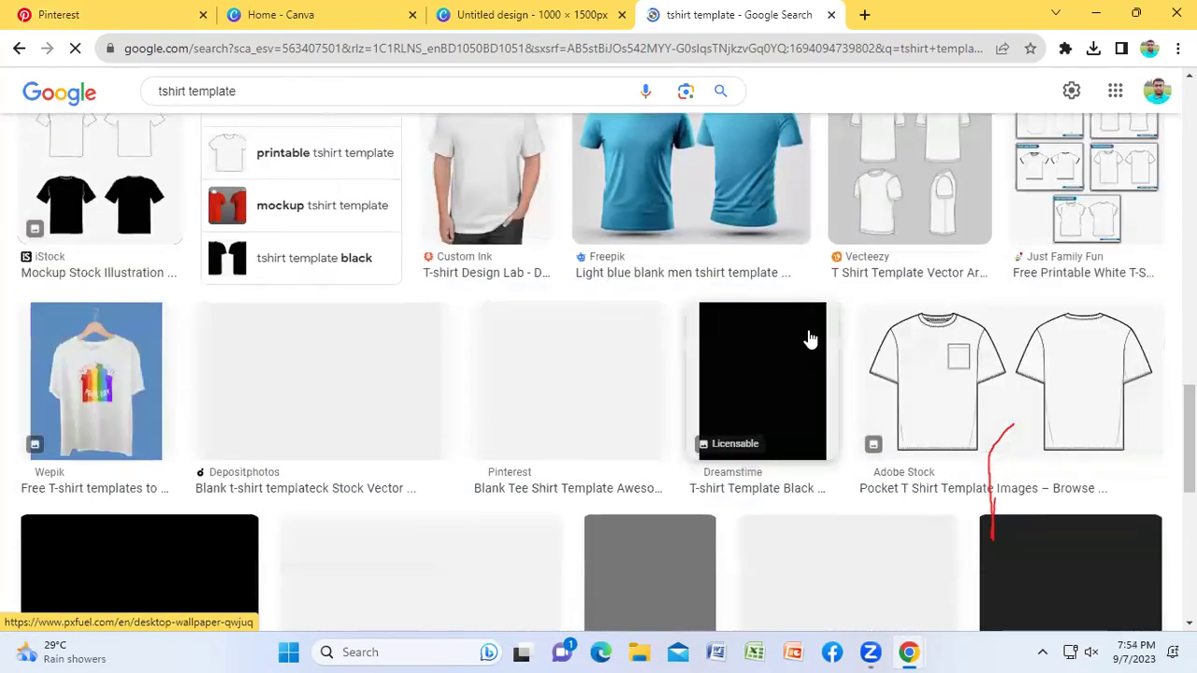
scroll(692, 281, up, 1)
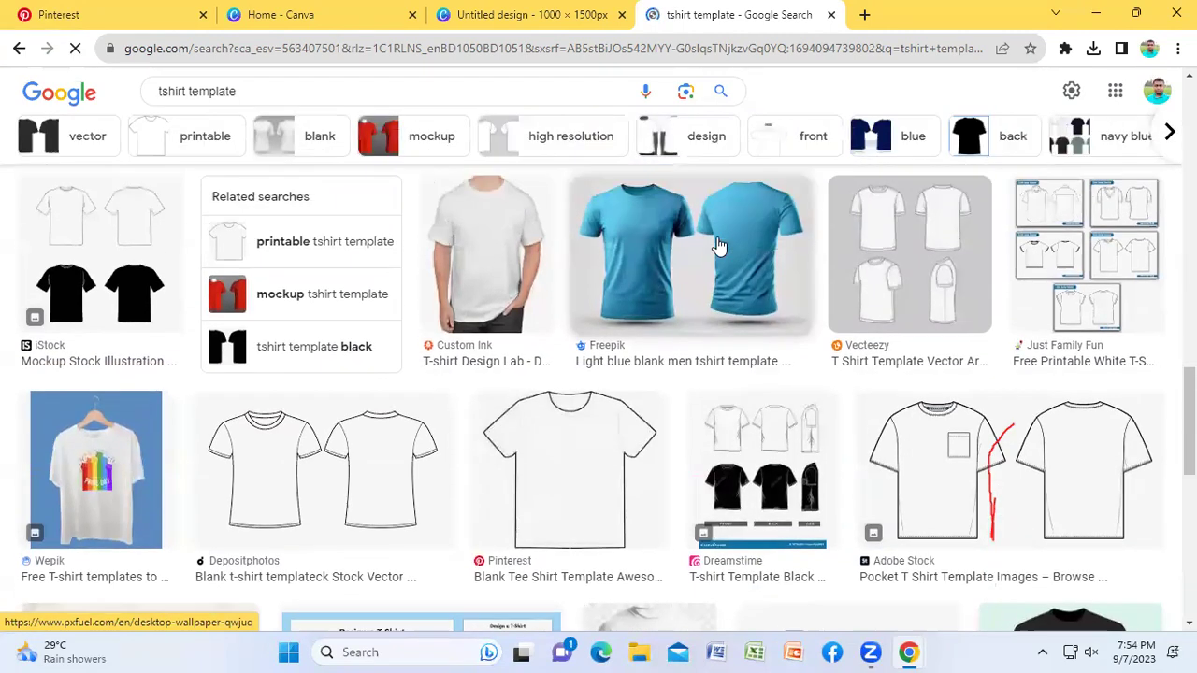
Step: Save the light blue Freepik t-shirt image to Downloads as images.jpeg
click(700, 286)
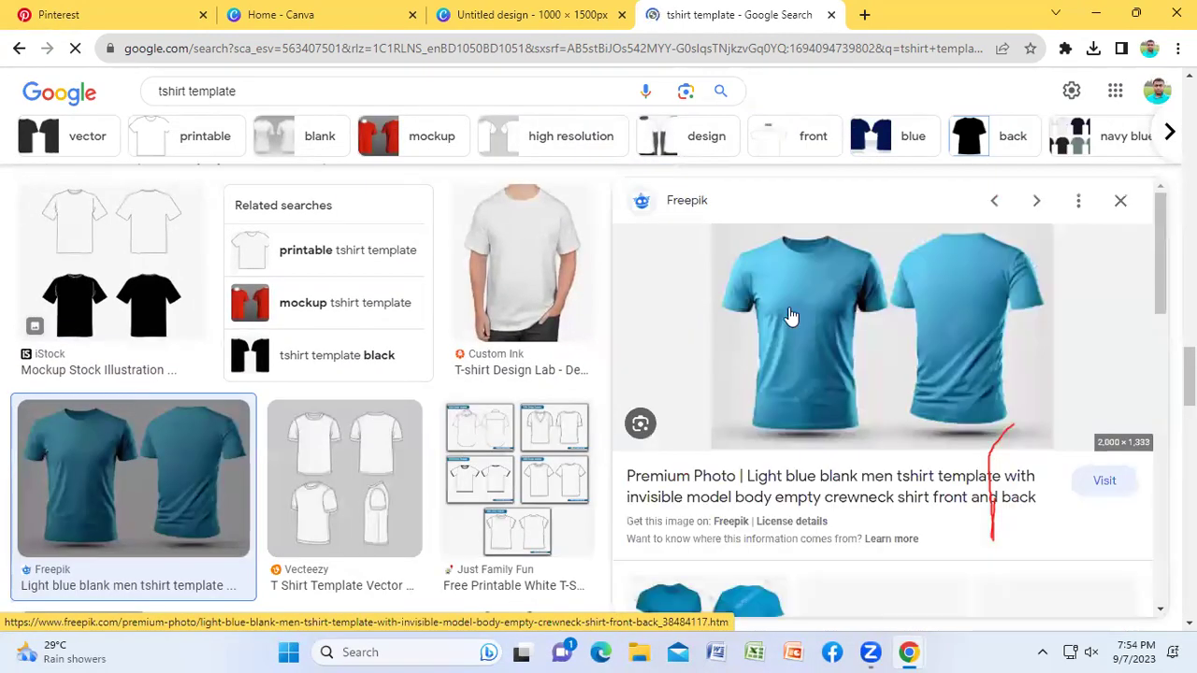
right_click(881, 299)
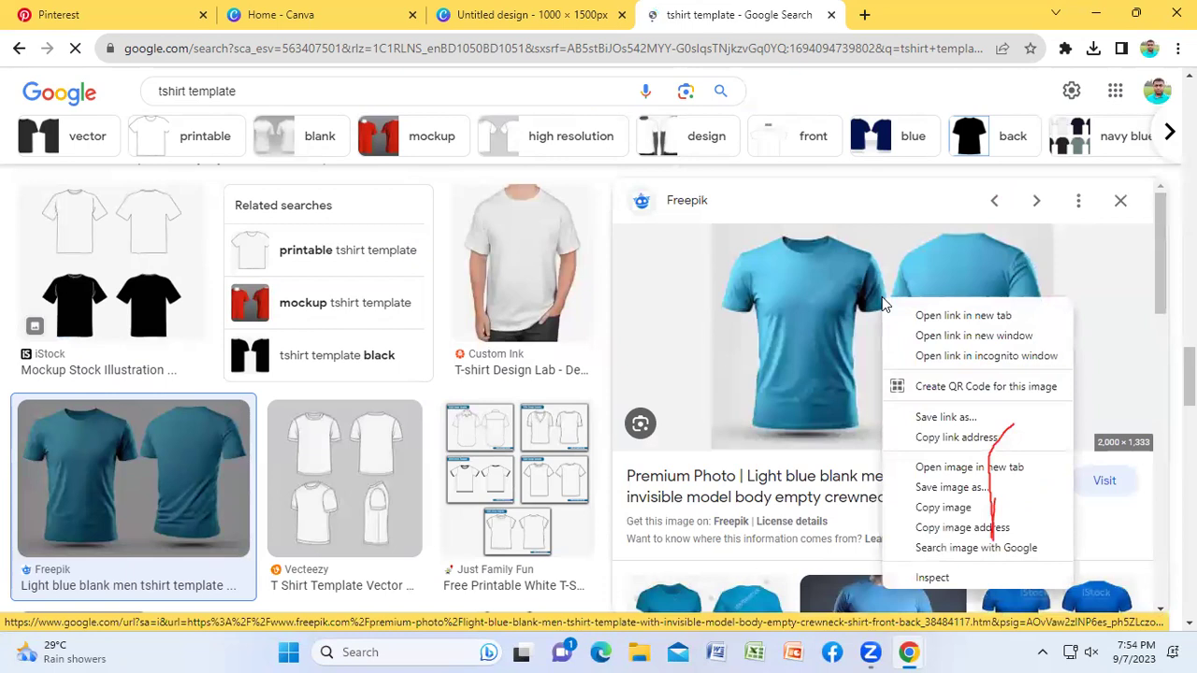
click(933, 487)
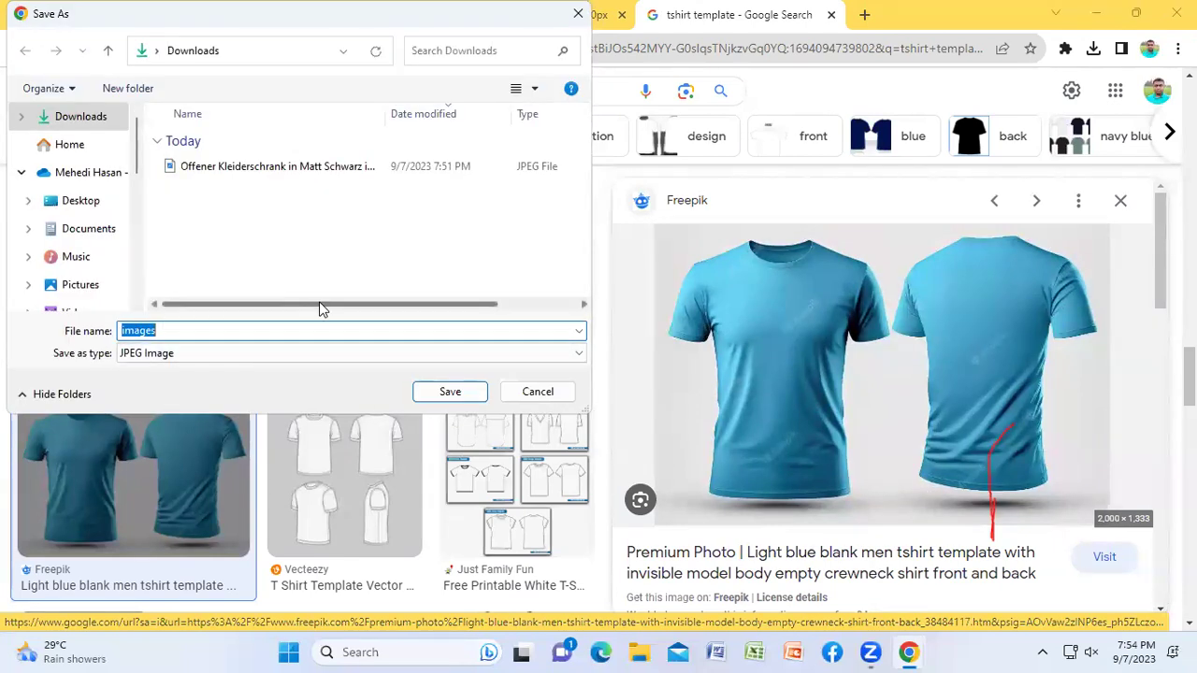
click(449, 392)
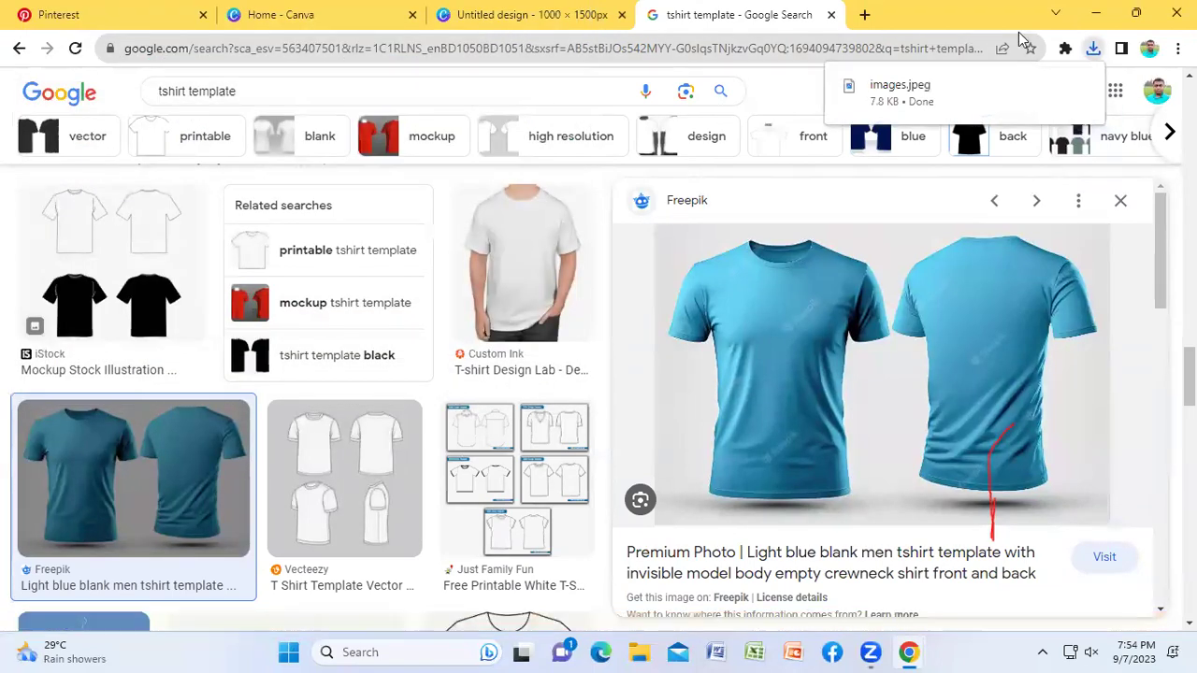
click(1094, 14)
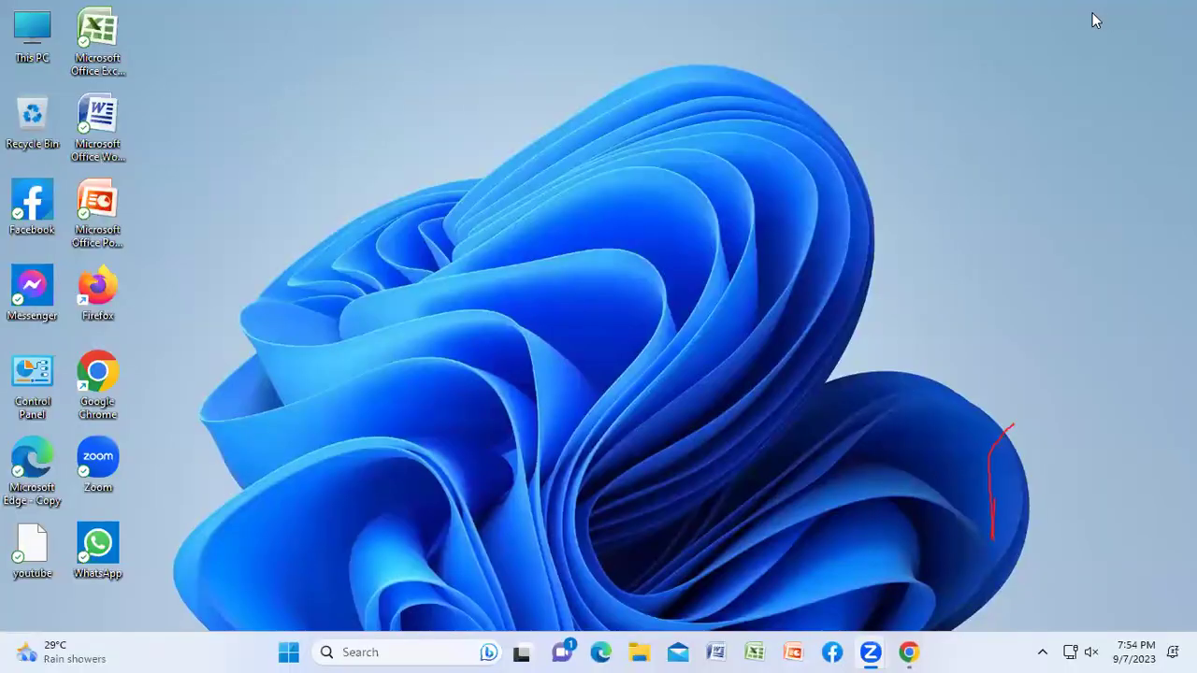
Step: Open the Downloads folder in a maximized File Explorer and inspect the images file's options
double_click(36, 28)
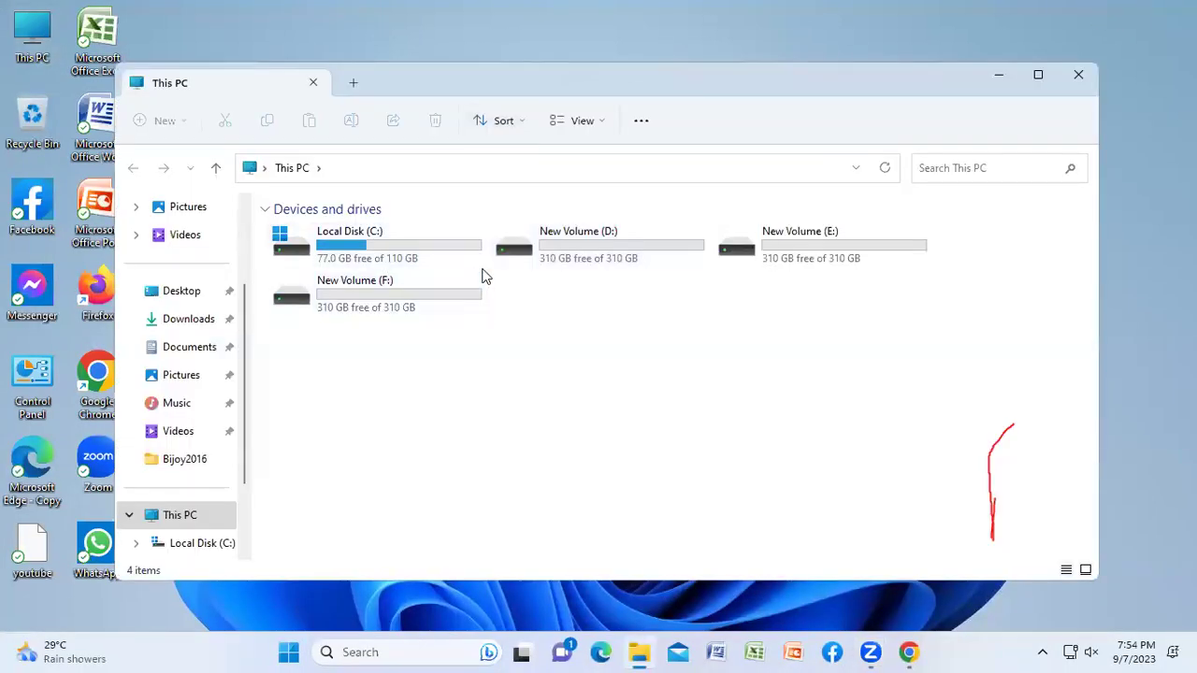
click(1038, 78)
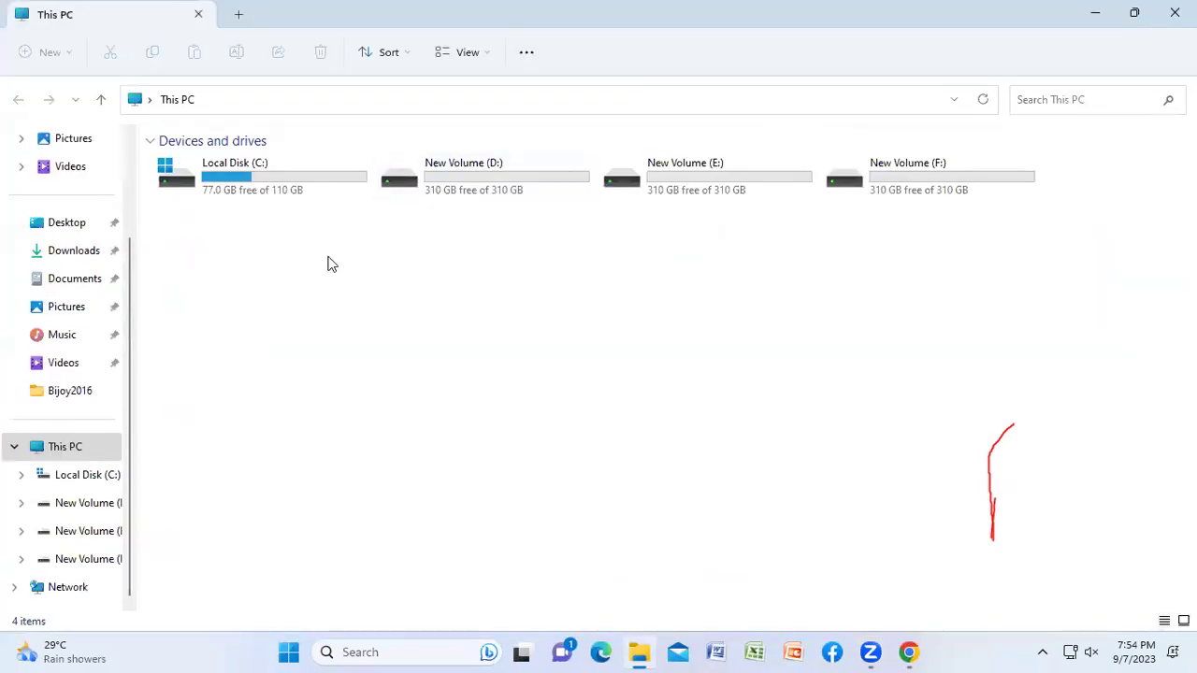
click(65, 253)
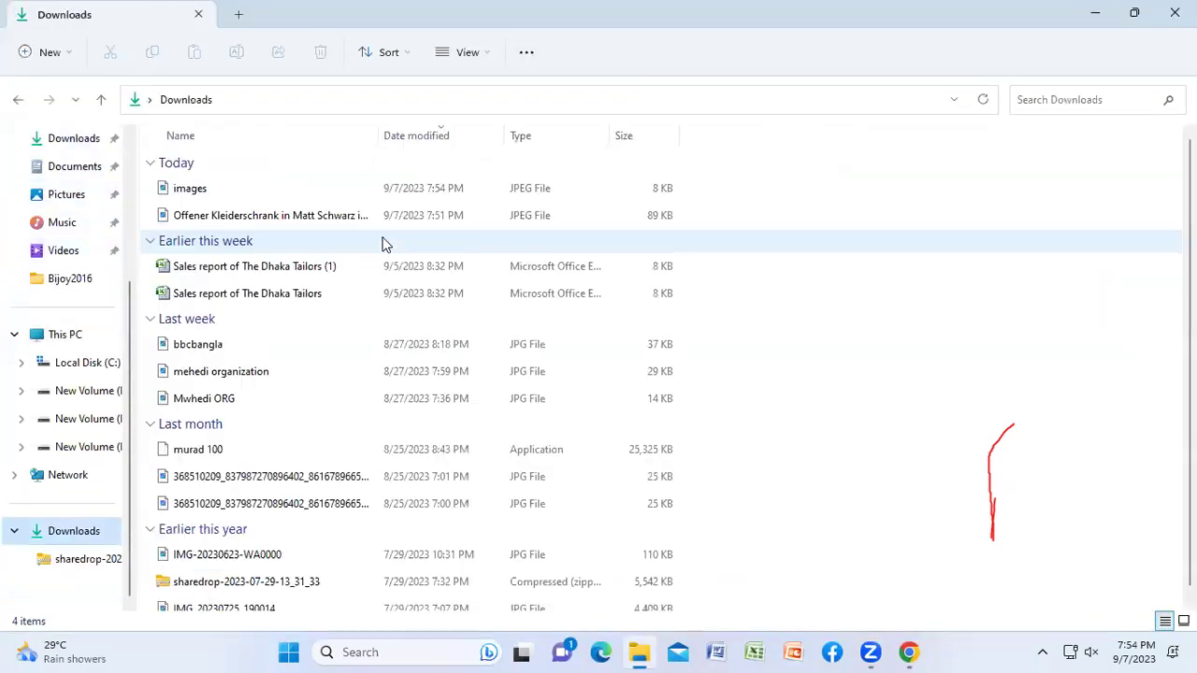
click(209, 190)
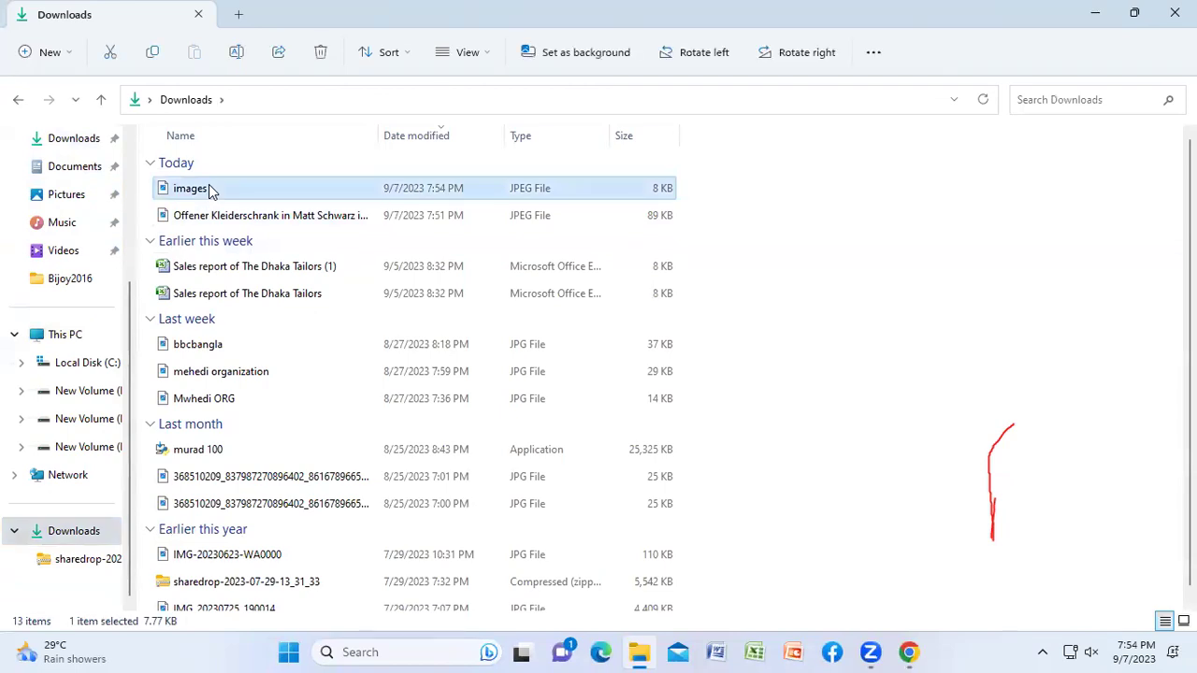
right_click(209, 188)
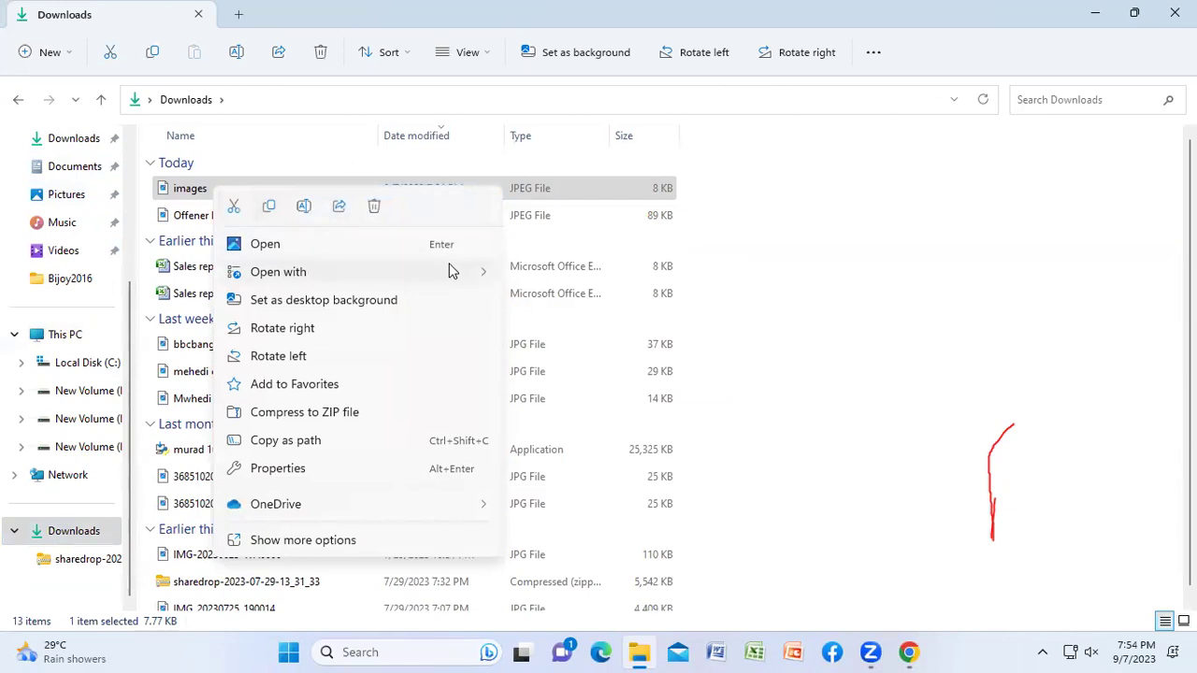
mouse_move(453, 280)
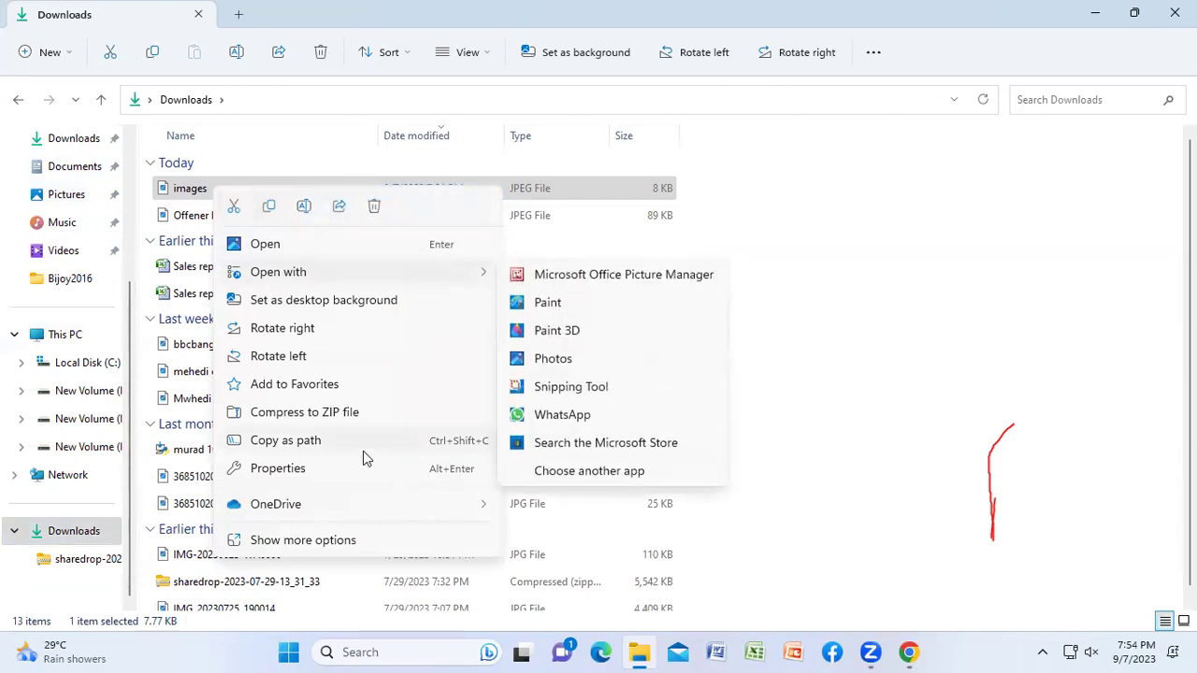
click(309, 543)
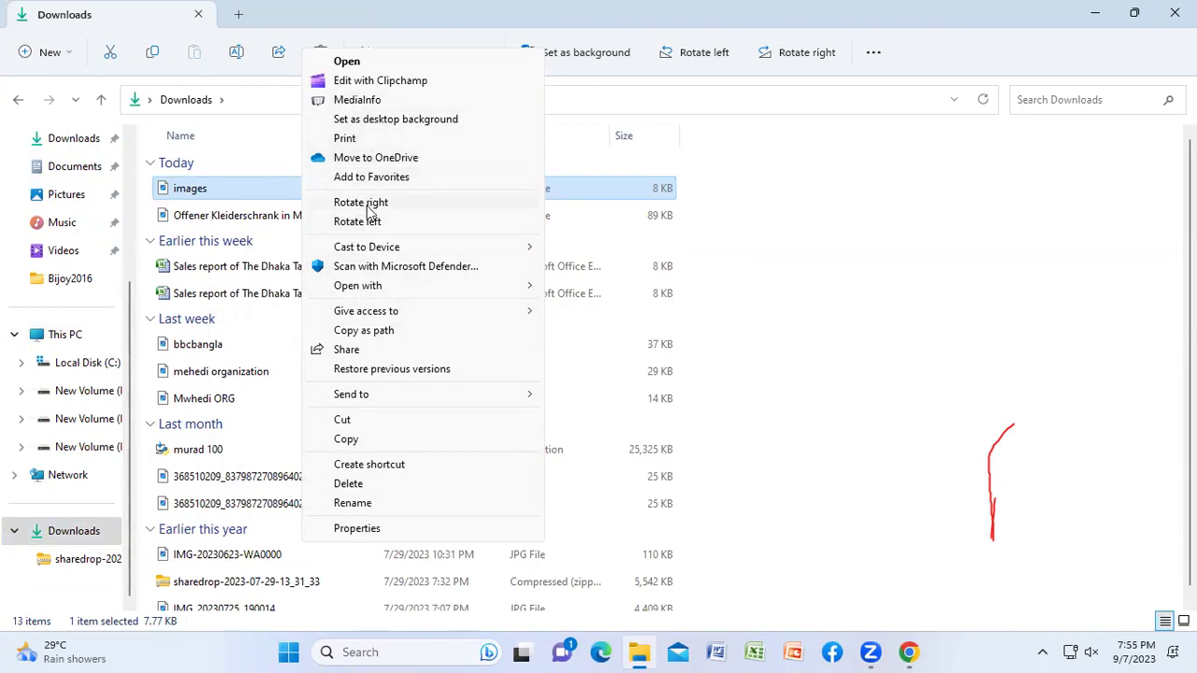
Step: Check the other image downloaded today, then open images.jpeg in Photos
click(210, 217)
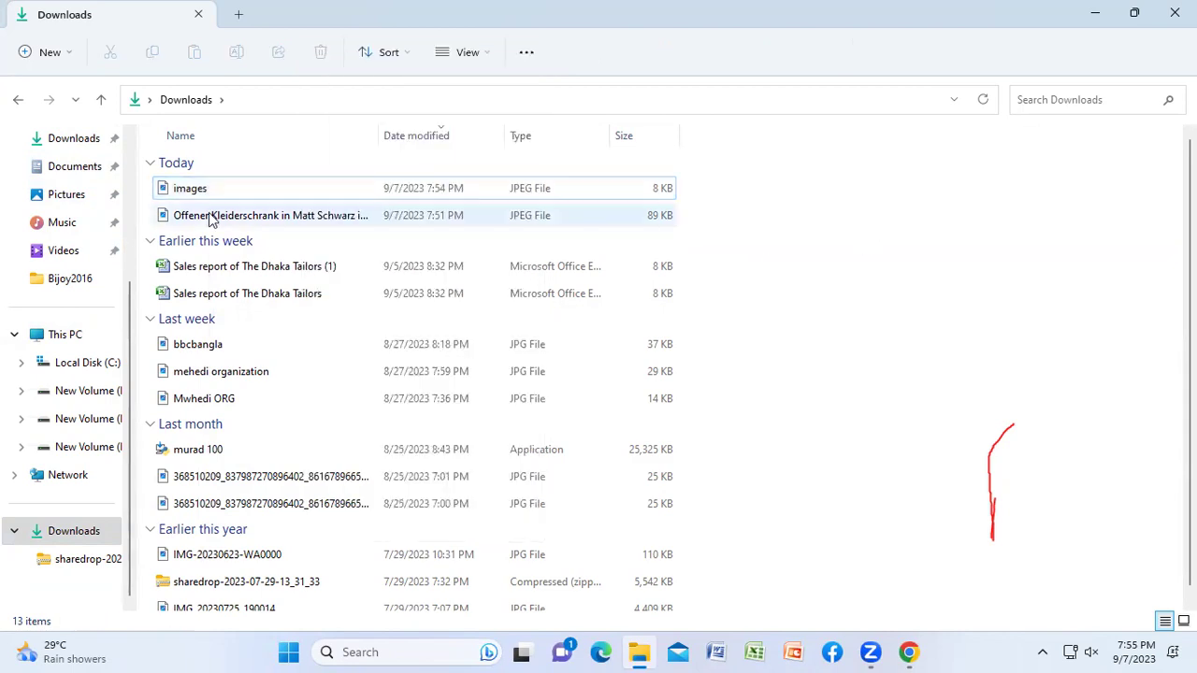
right_click(210, 217)
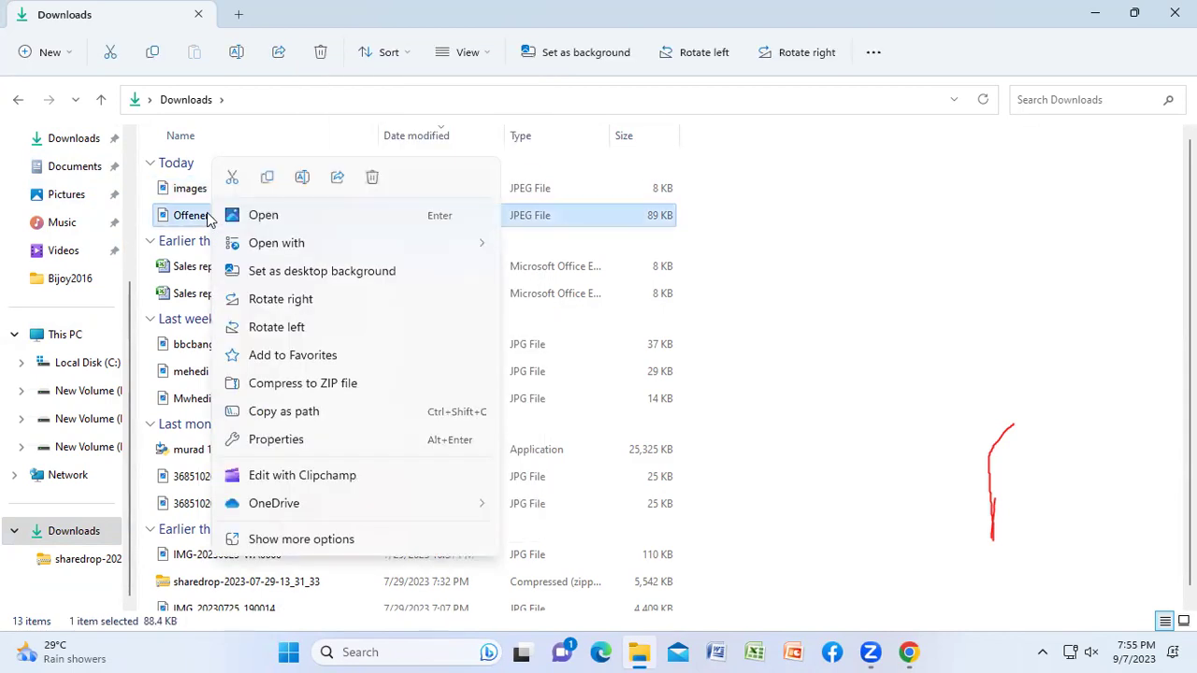
click(284, 538)
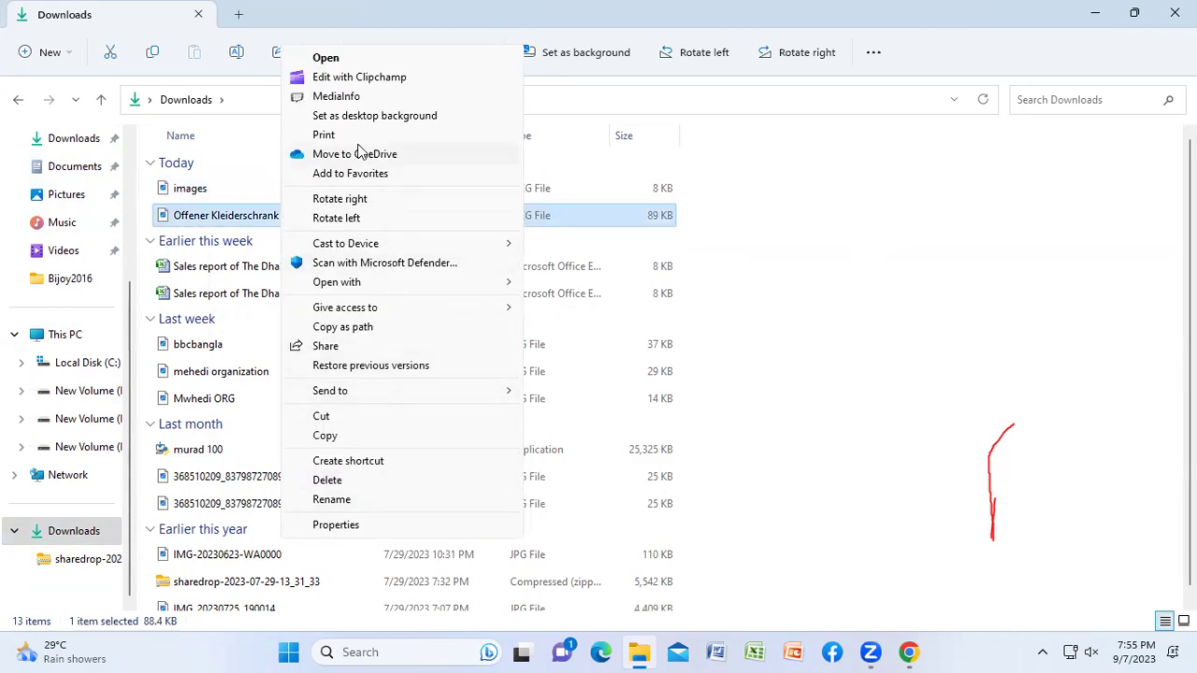
click(998, 178)
double_click(225, 188)
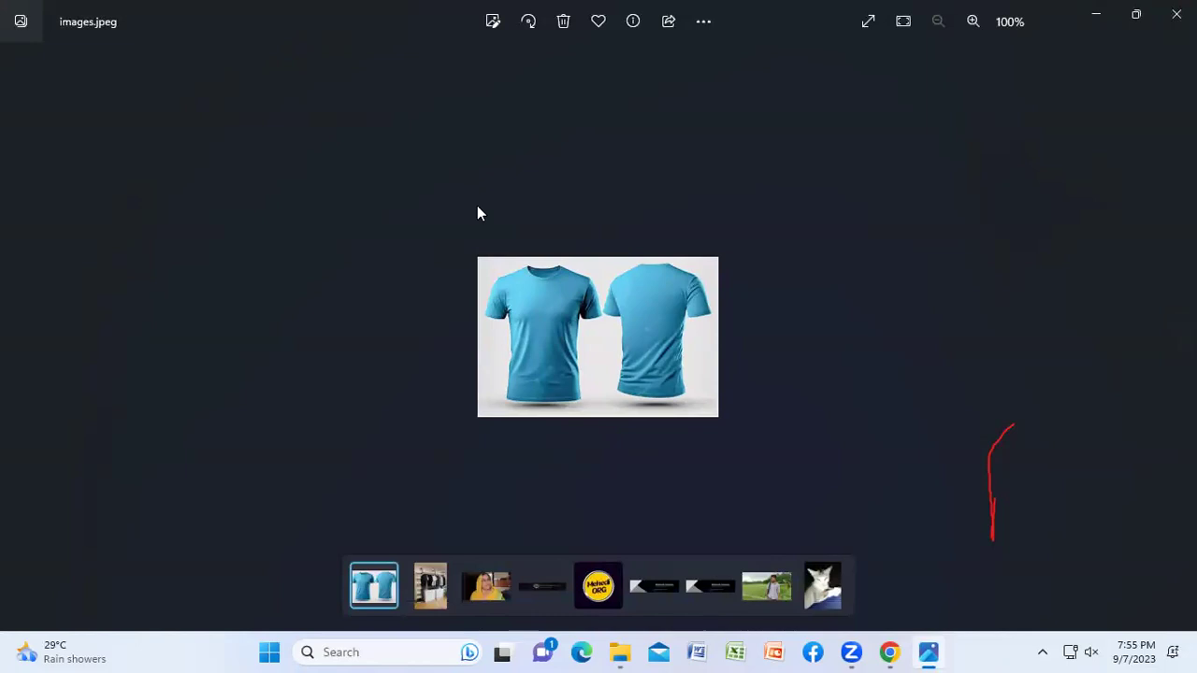
Step: Close the t-shirt template, then preview and close the Offener Kleiderschrank wardrobe photo
right_click(476, 210)
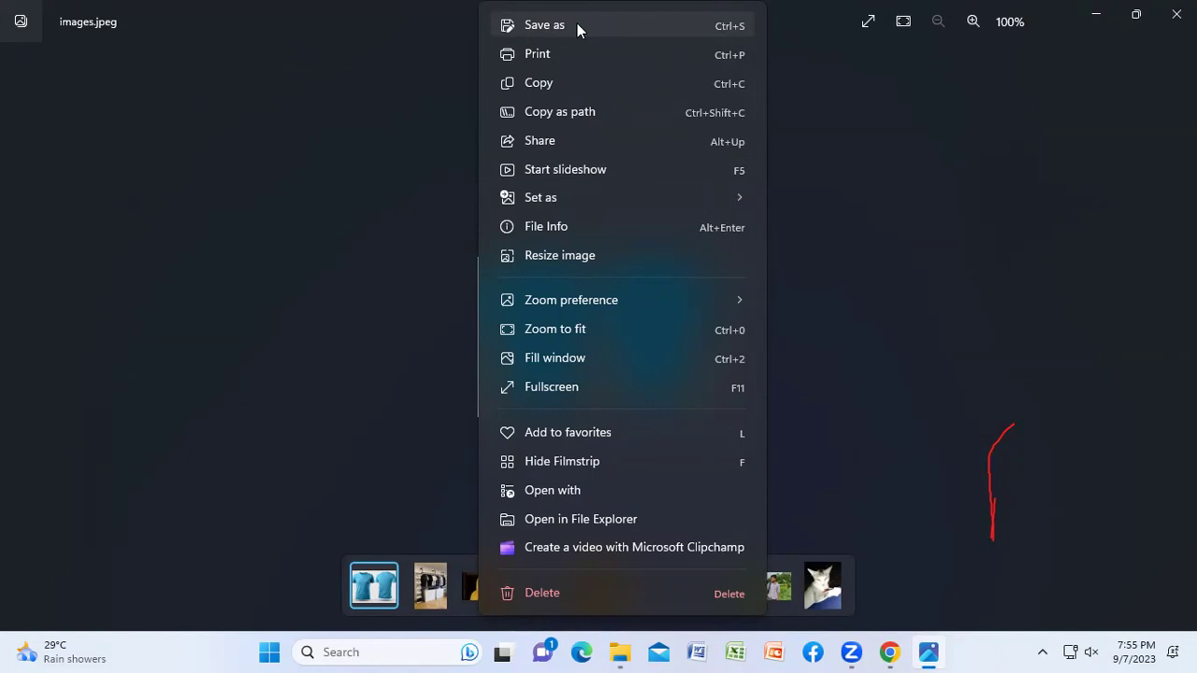
click(911, 299)
click(1176, 14)
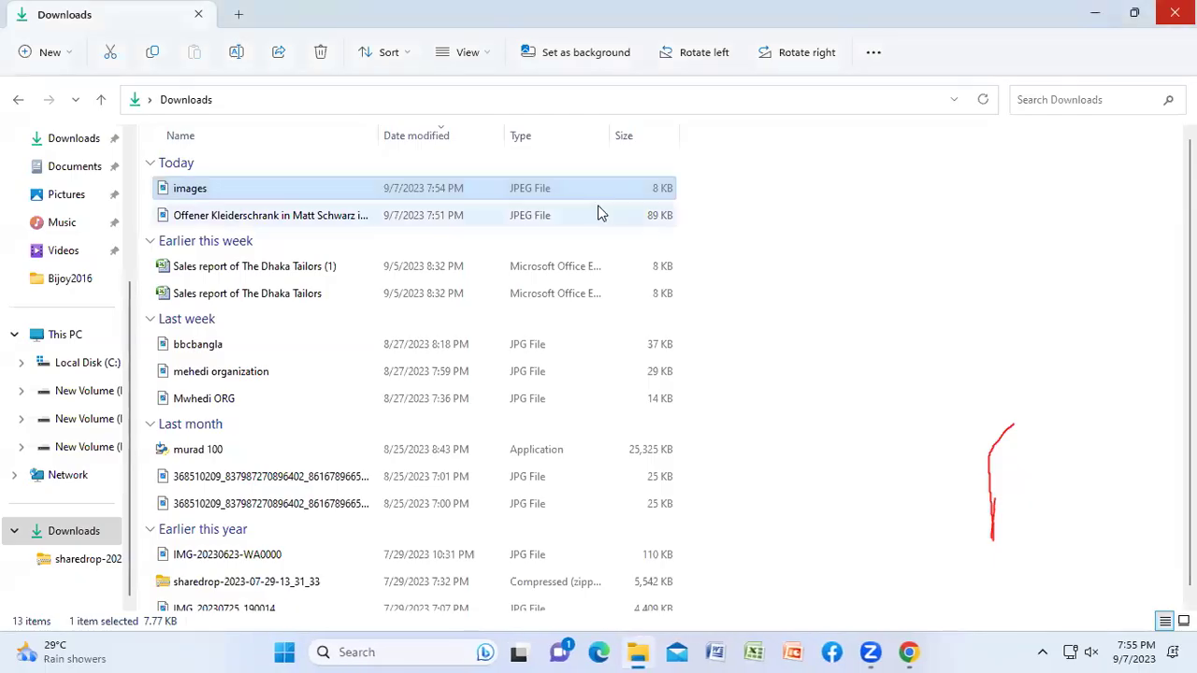
click(290, 216)
double_click(290, 217)
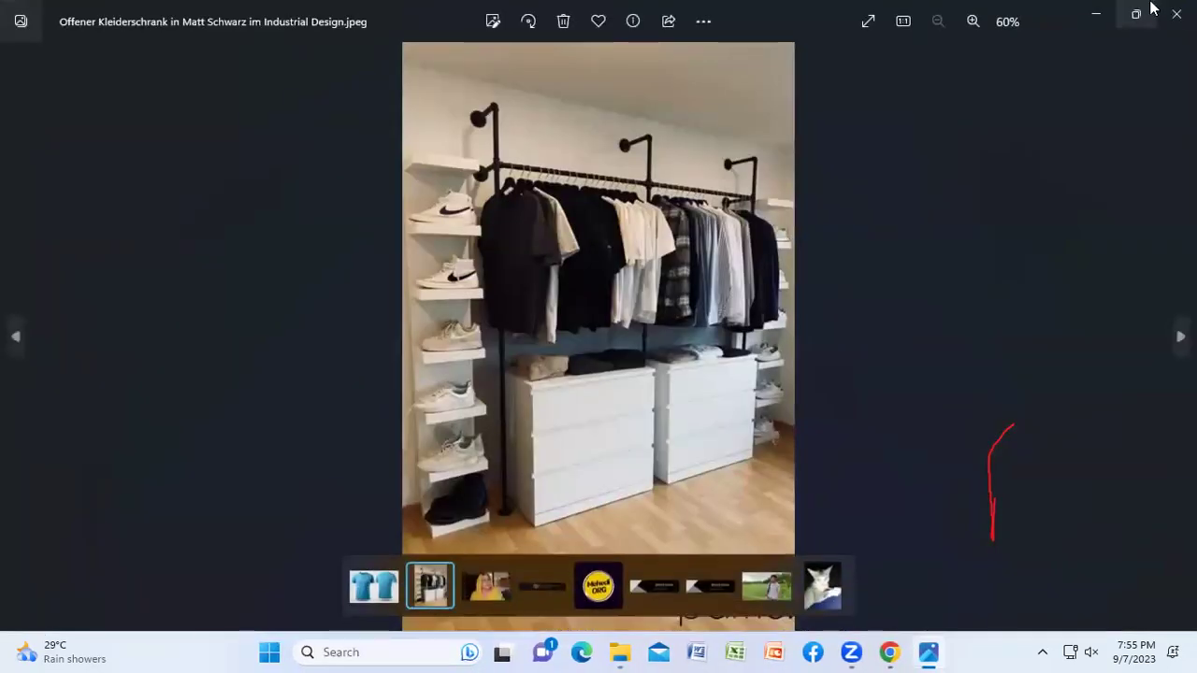
click(1176, 14)
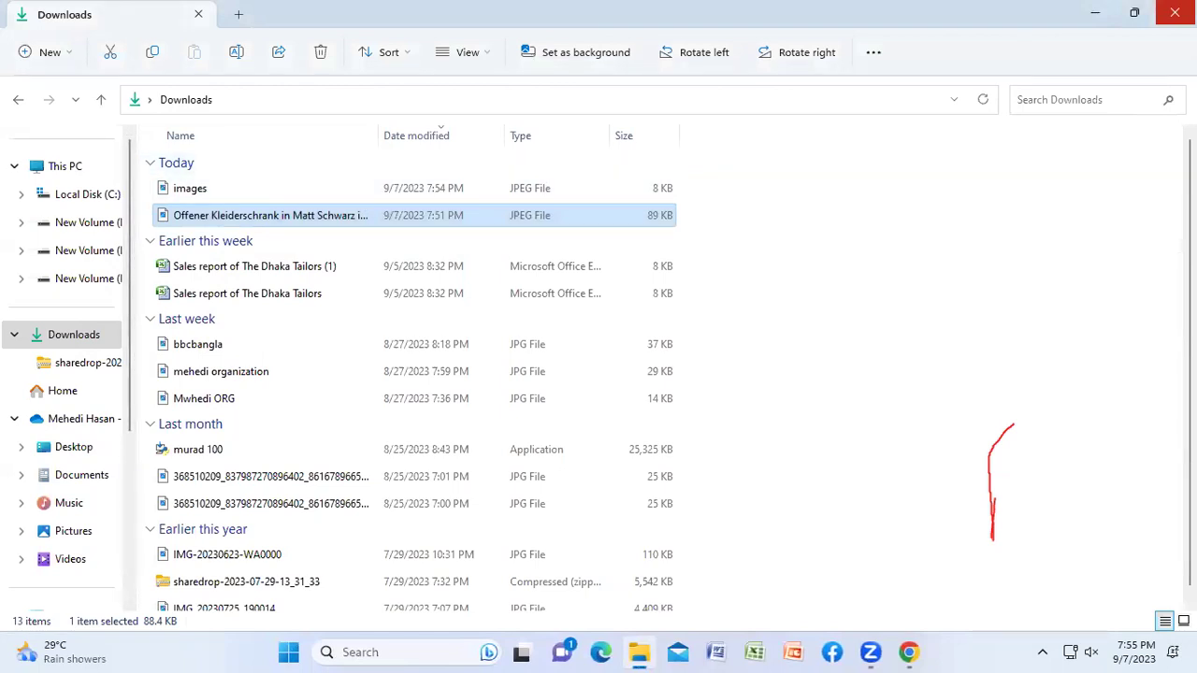
Step: Close File Explorer, return to the Pin builder, and upload the Offener Kleiderschrank JPEG
click(1174, 13)
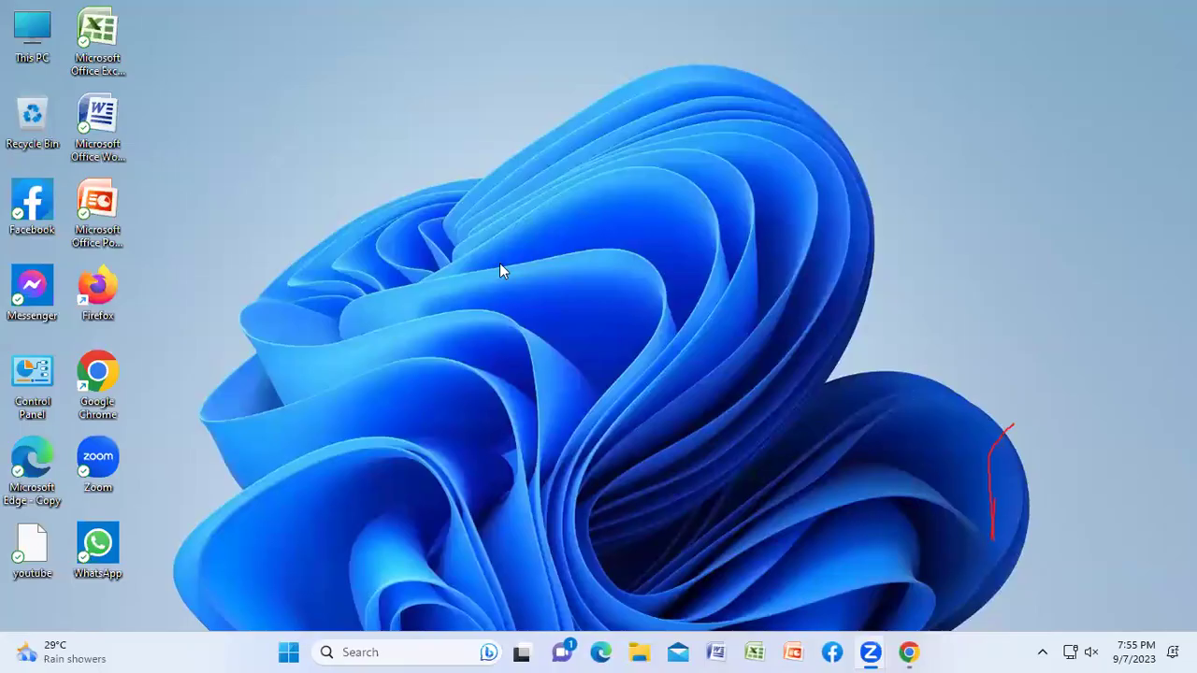
mouse_move(908, 651)
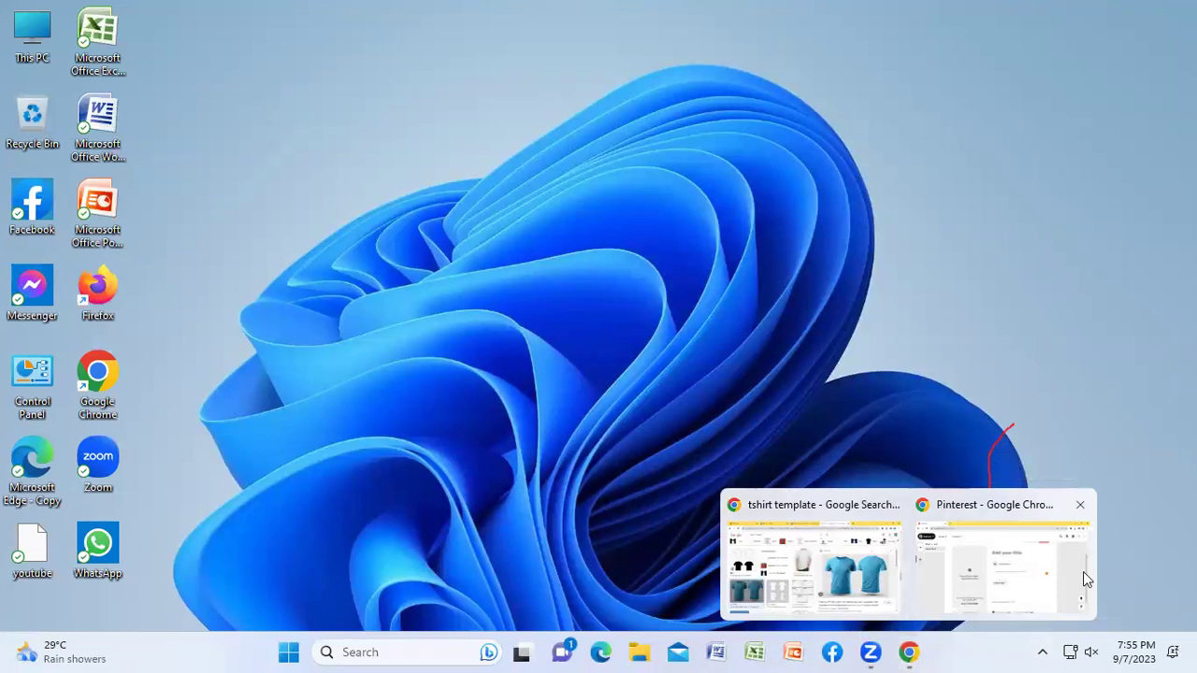
click(968, 578)
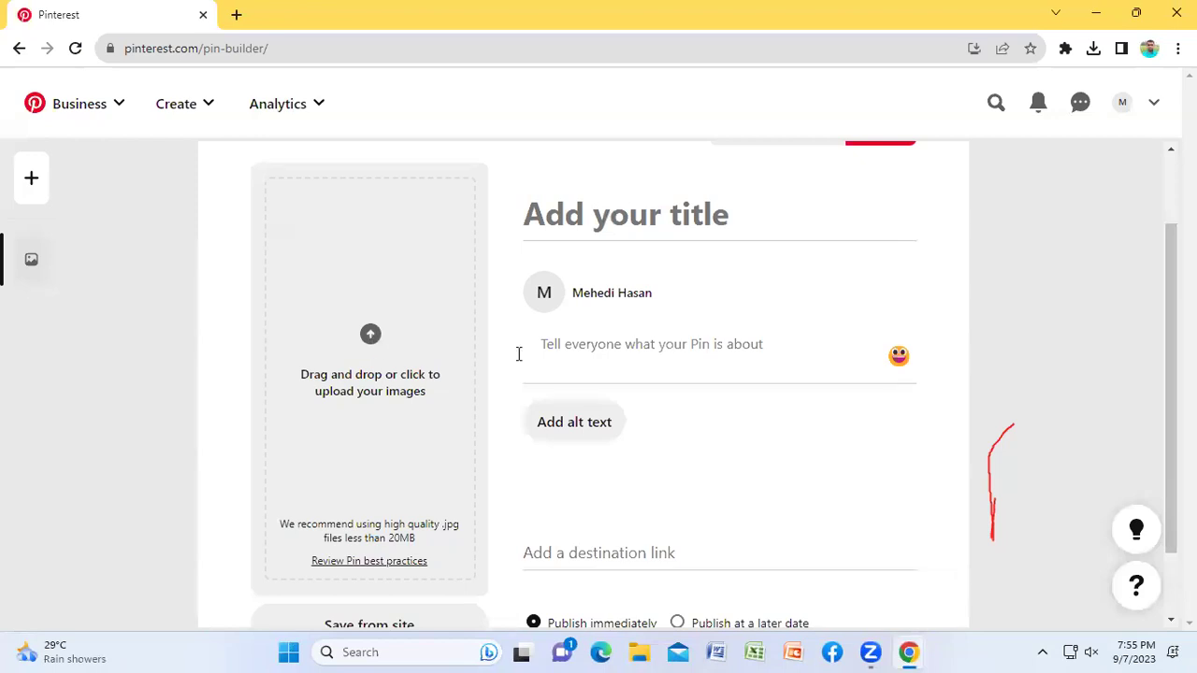
click(371, 335)
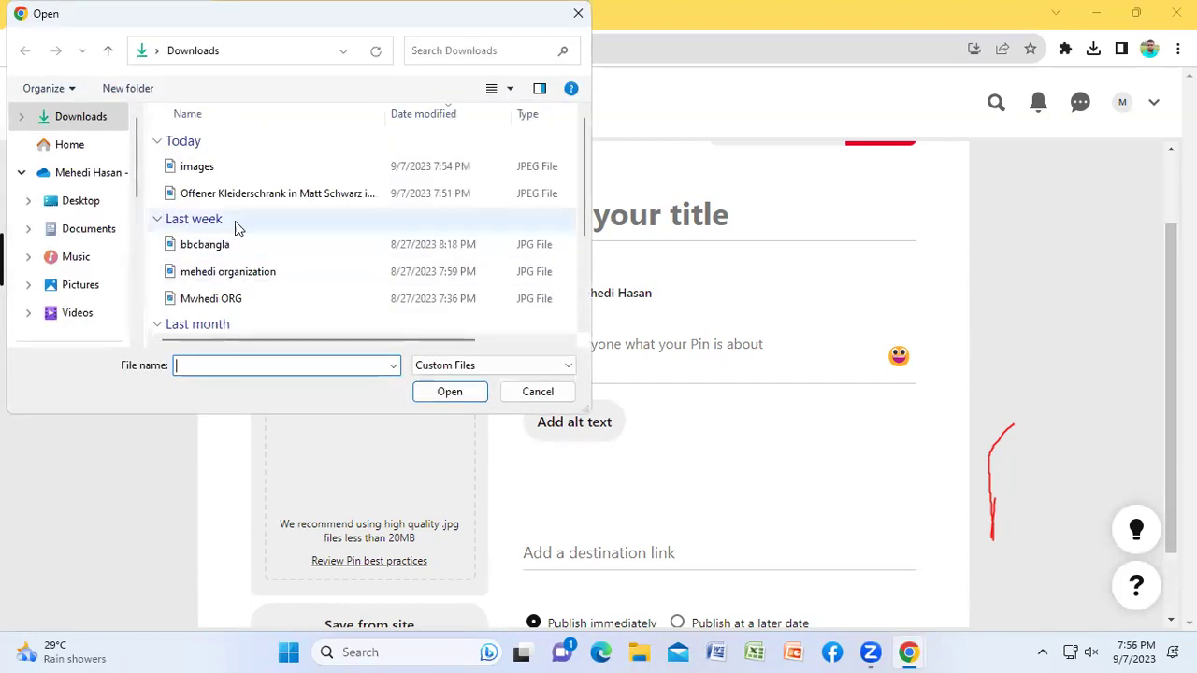
click(269, 194)
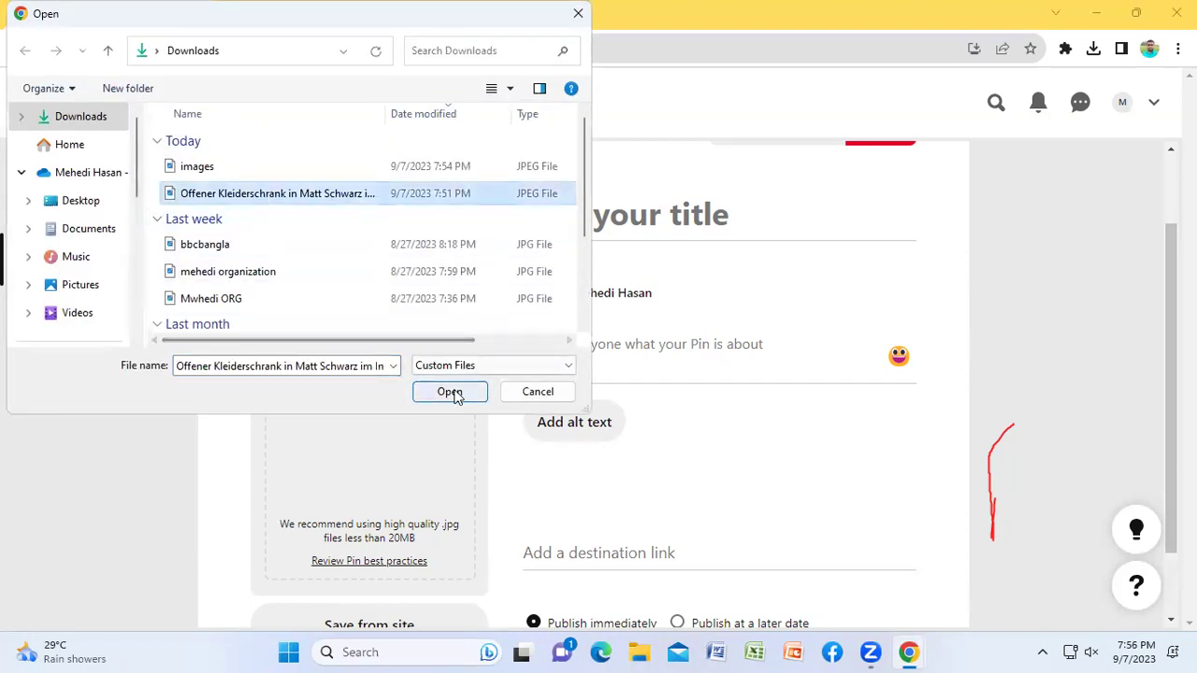
click(450, 392)
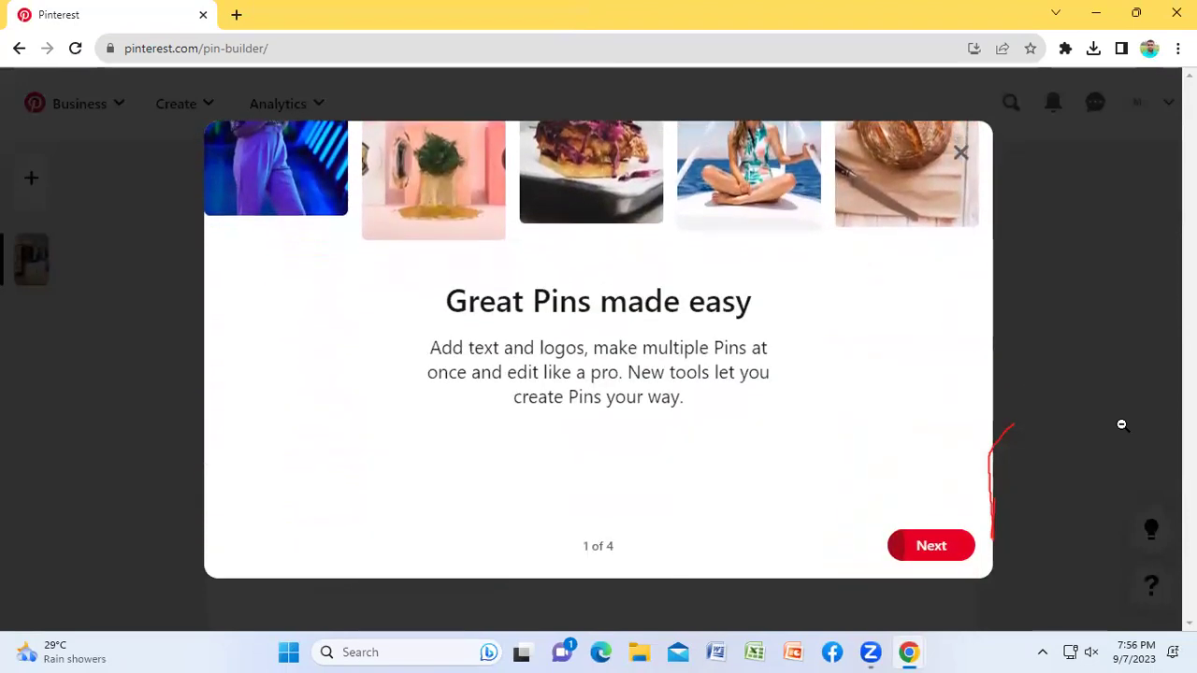
Step: Skip through and close the Pin builder tour, then switch to the tshirt template search window
click(944, 551)
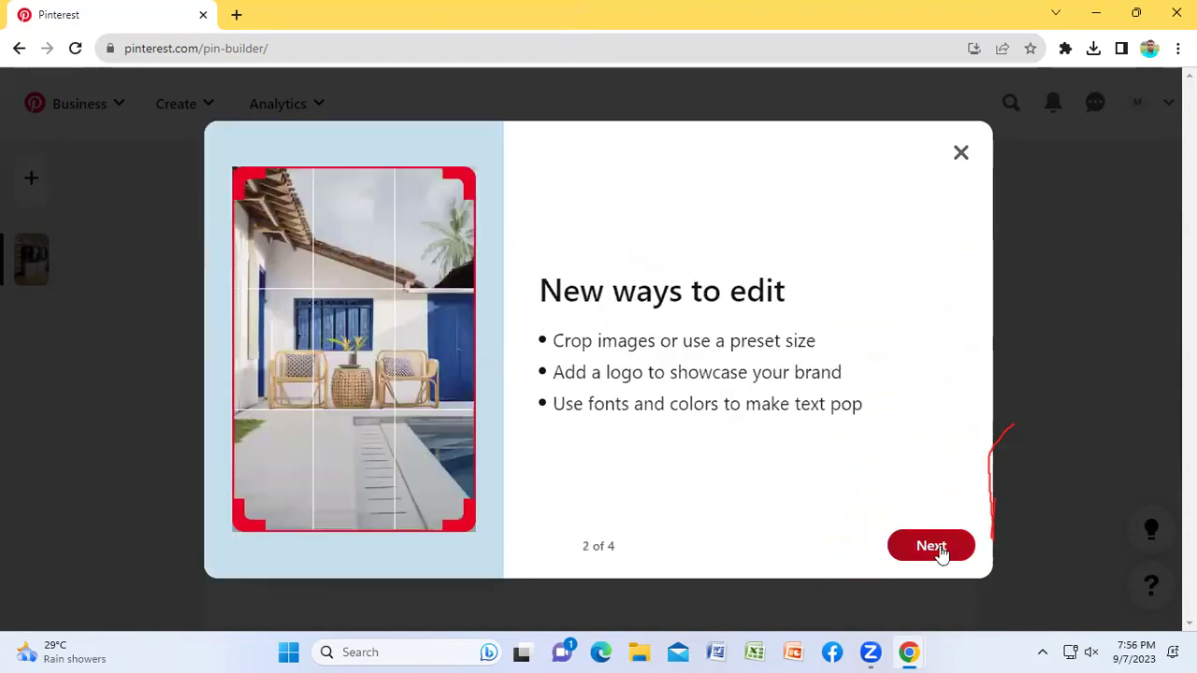
click(941, 551)
click(941, 552)
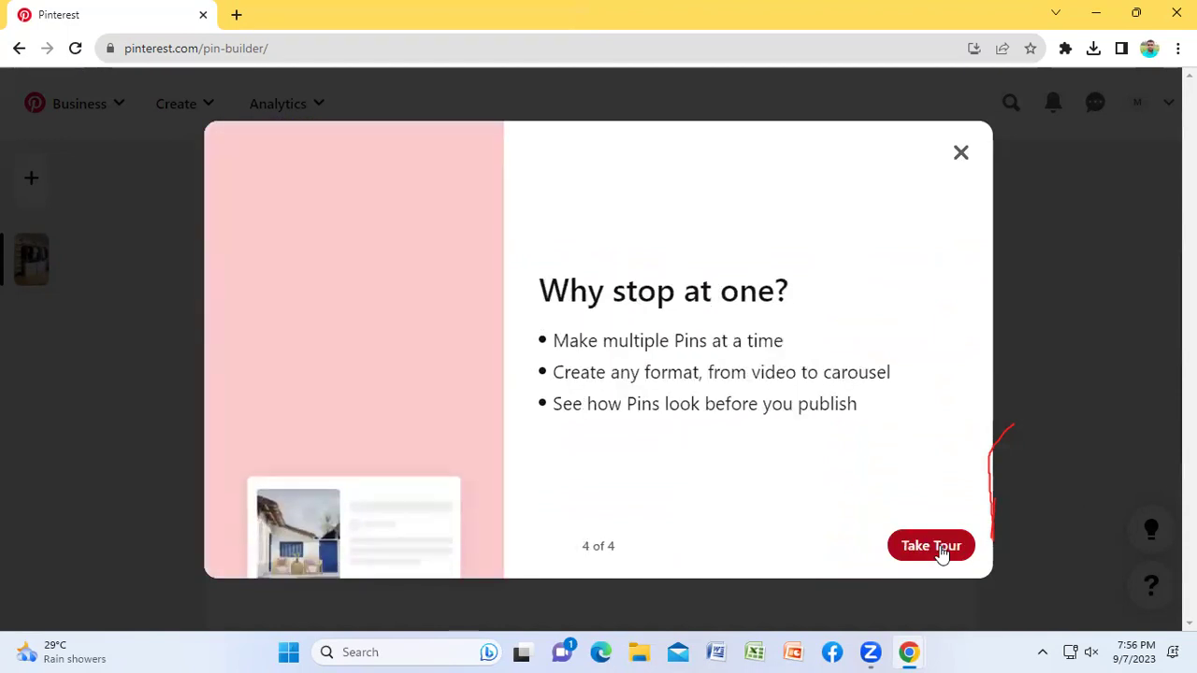
click(960, 152)
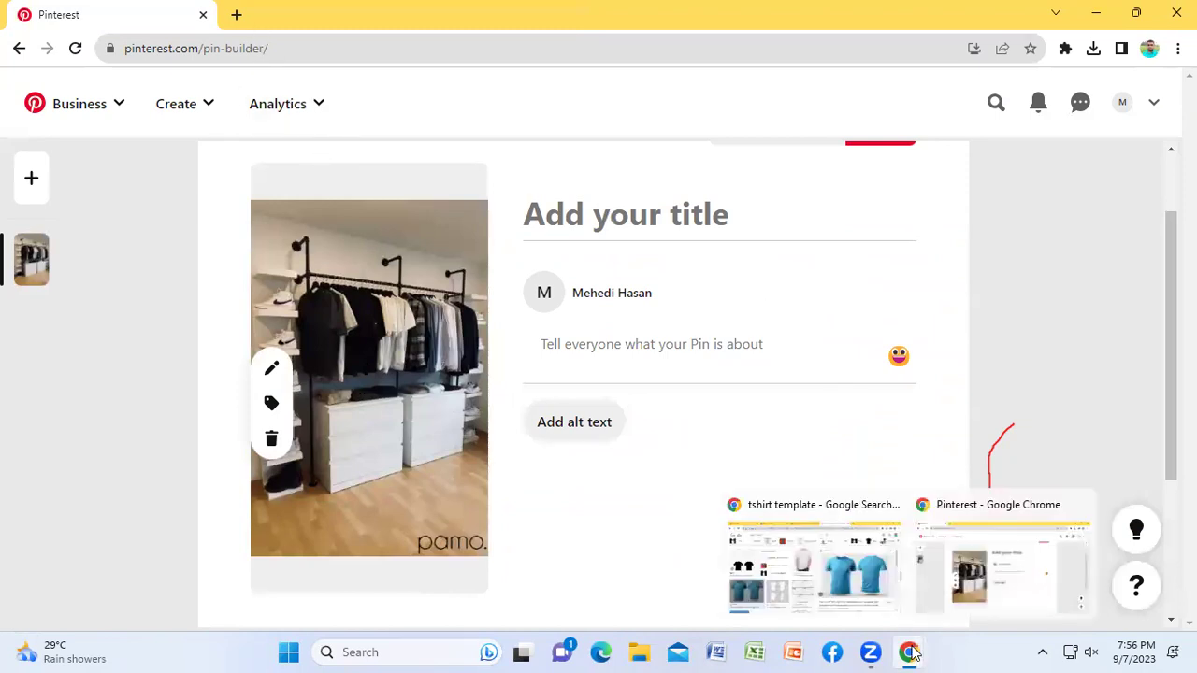
click(837, 578)
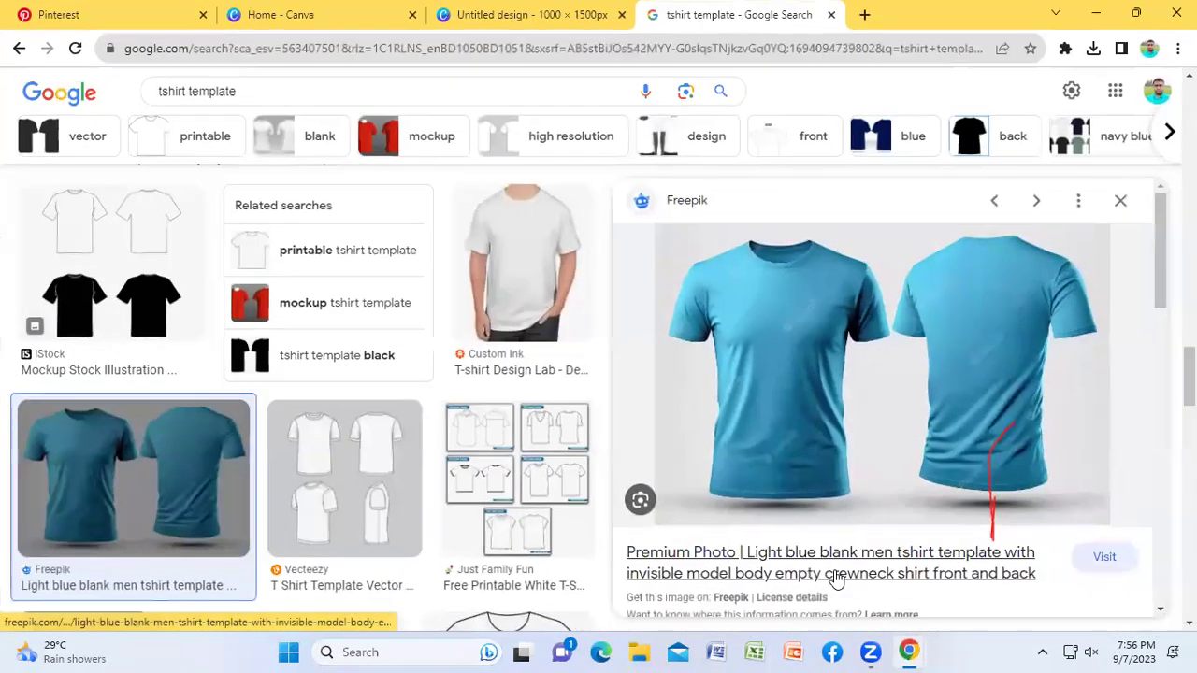
Step: Look at the wardrobe pin, then open the Kilo Kilo Vintage '20% Korting' t-shirt pin
click(56, 14)
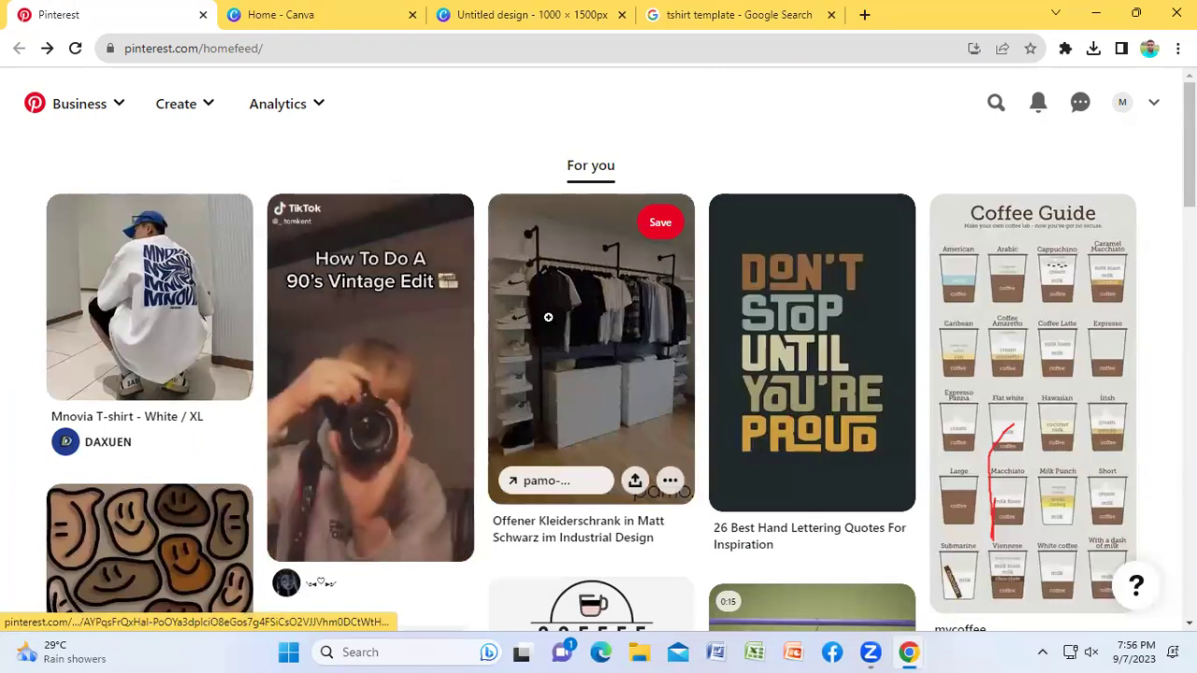
click(589, 317)
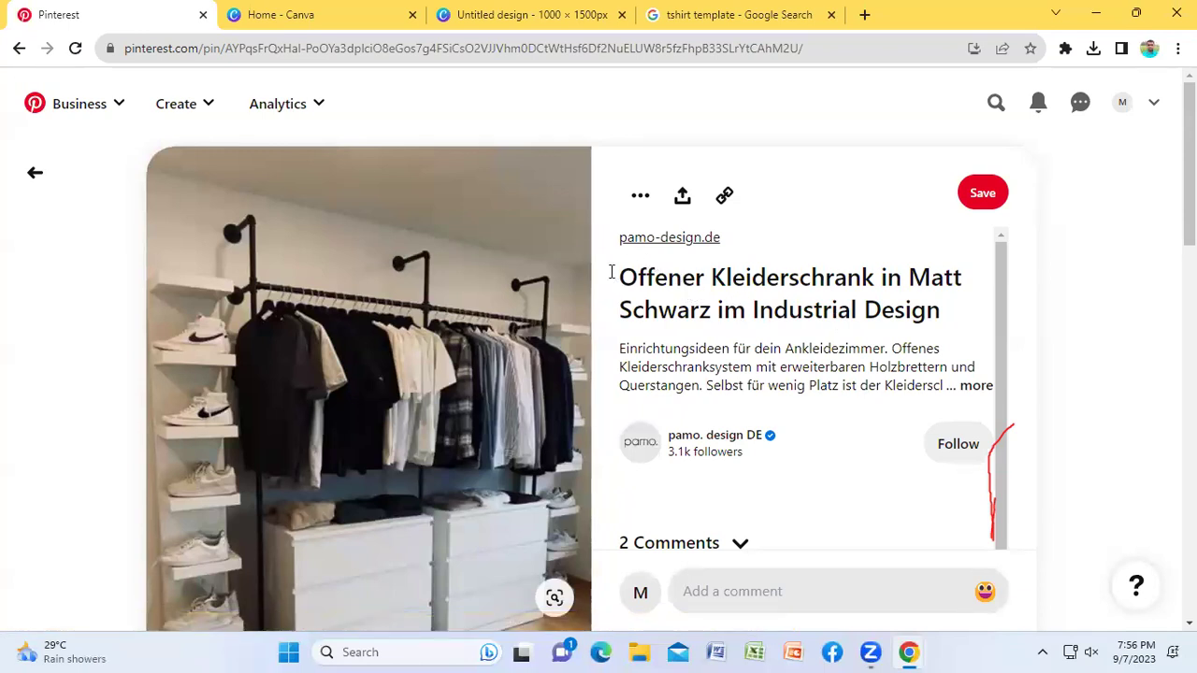
drag(612, 271, 644, 276)
click(34, 172)
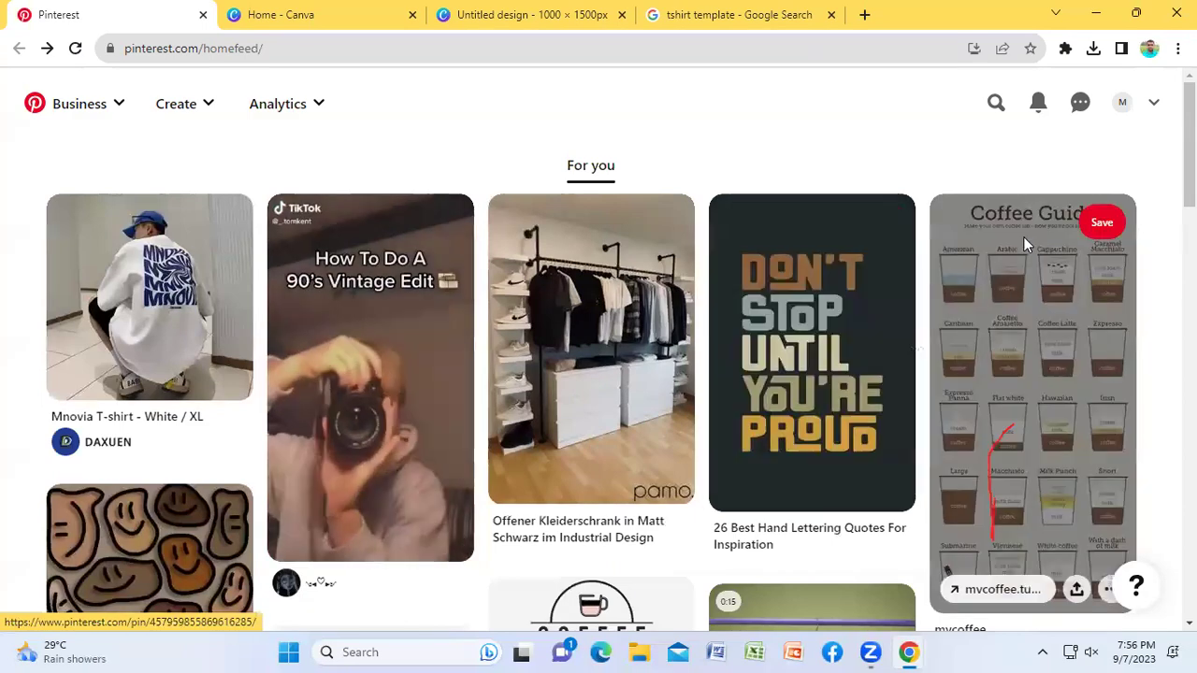
scroll(819, 381, down, 3)
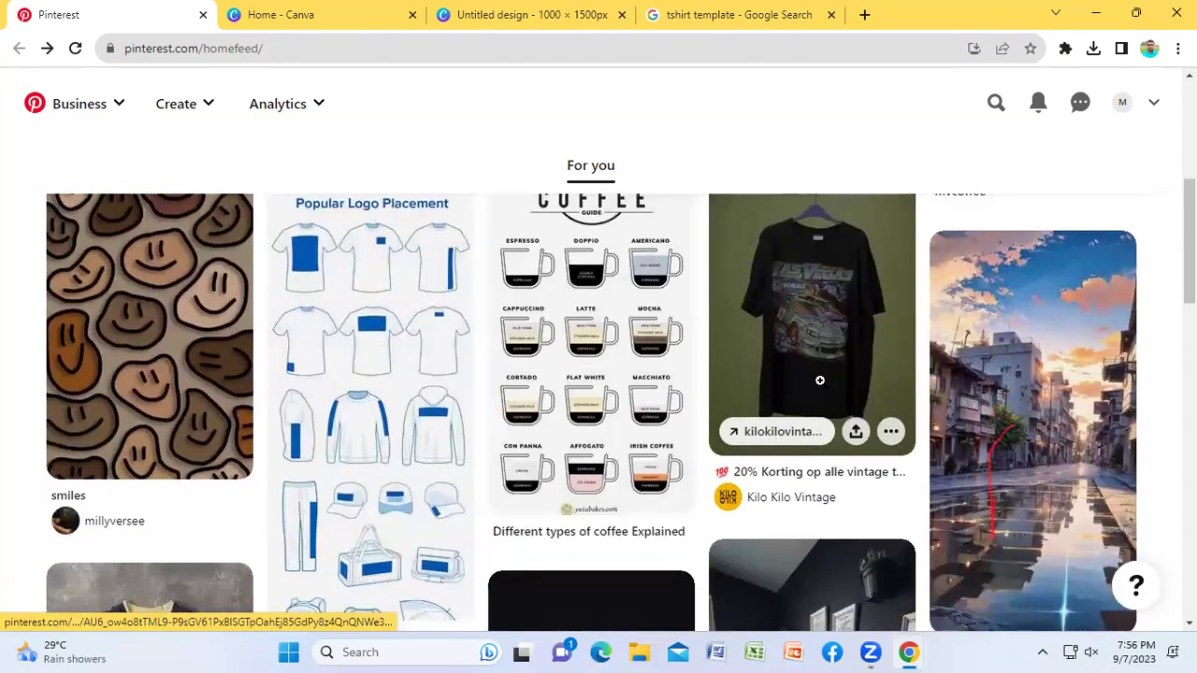
click(819, 381)
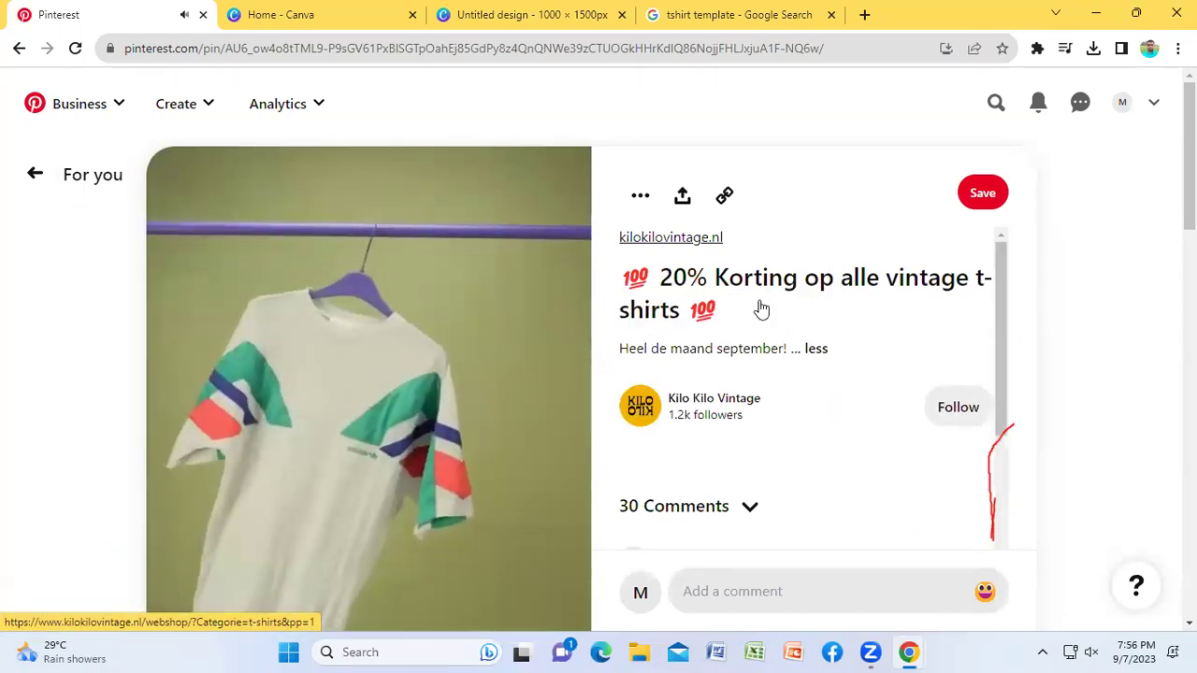
drag(895, 310, 769, 286)
Step: Open the pin's linked Kilo Kilo Vintage webshop and review the pin's description
click(808, 287)
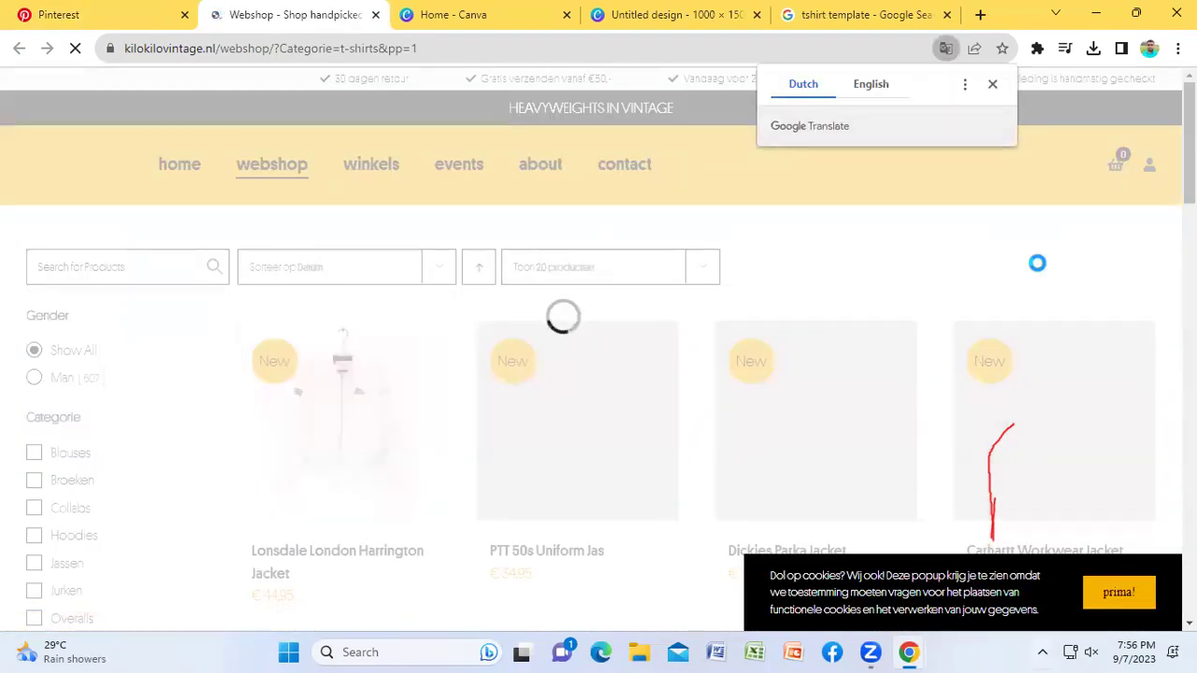
click(992, 84)
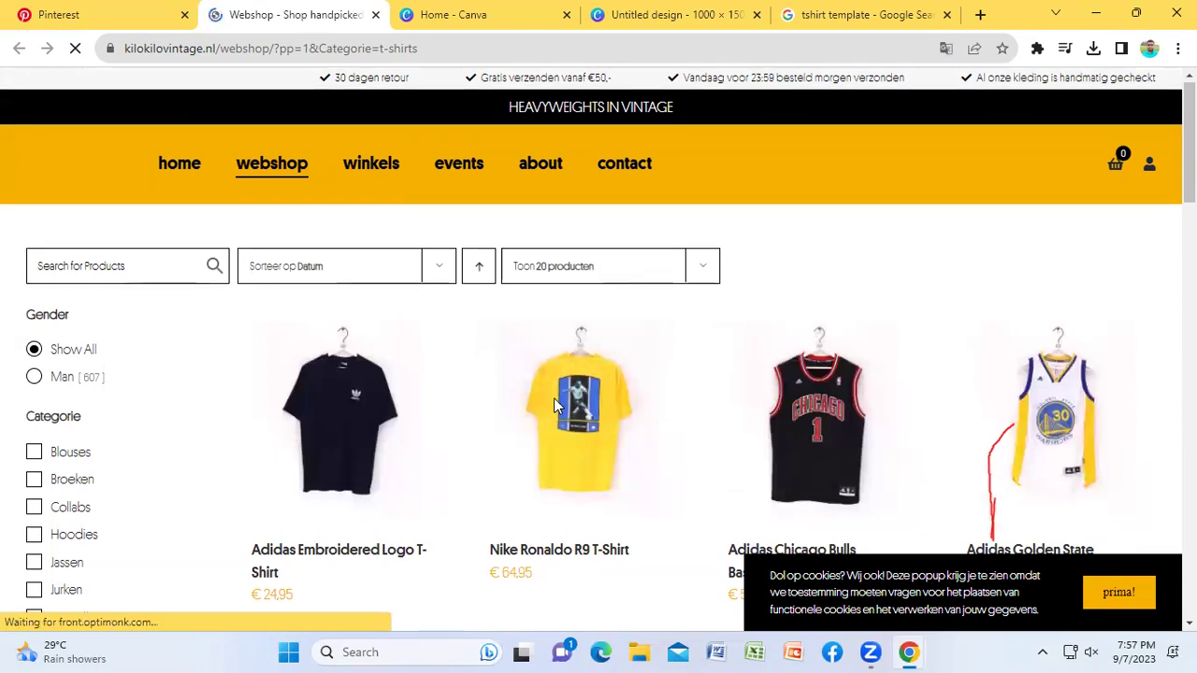
scroll(716, 387, down, 2)
scroll(720, 383, down, 2)
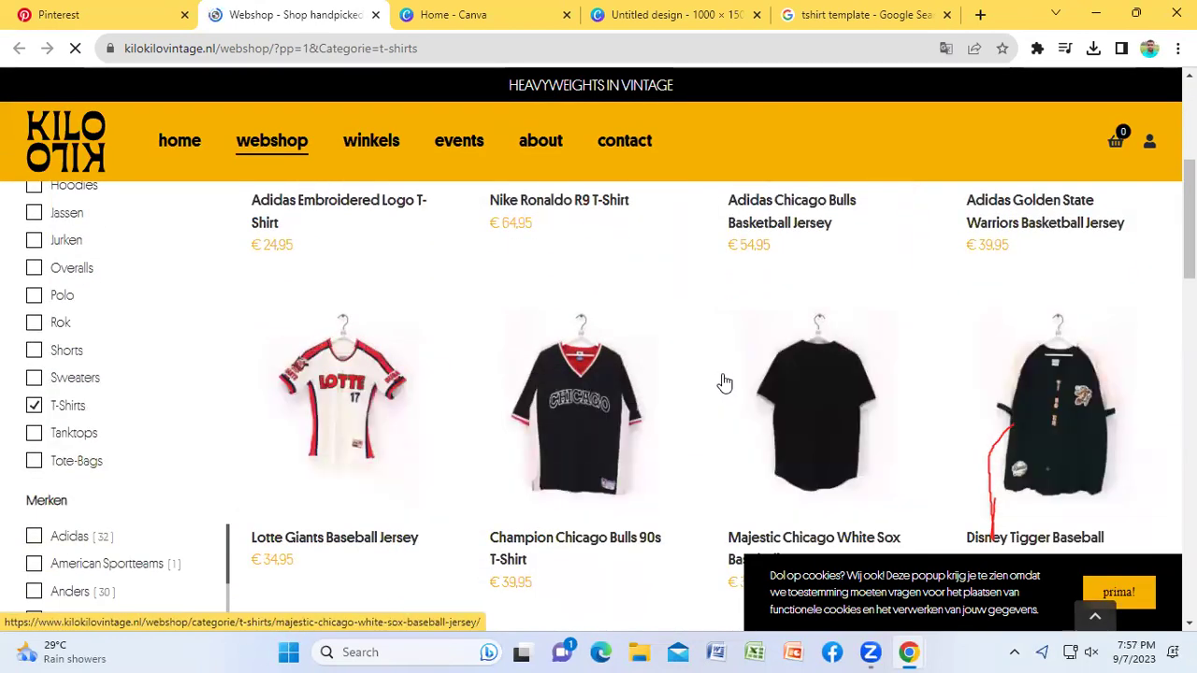
click(65, 14)
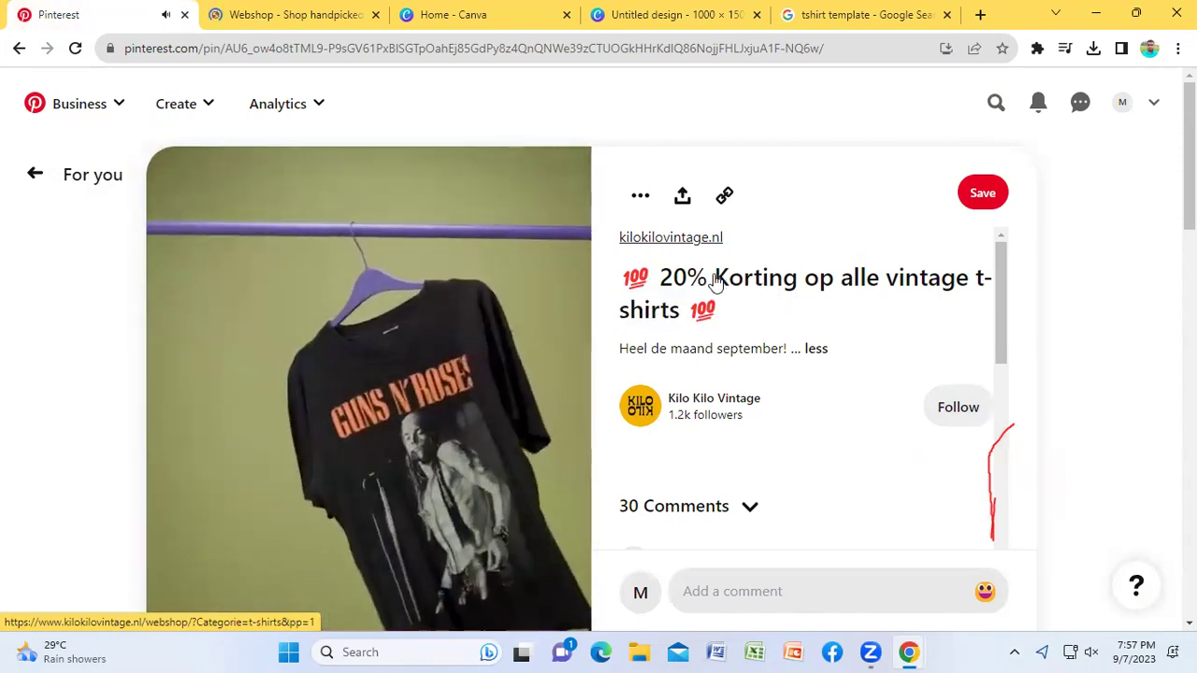
scroll(748, 280, down, 2)
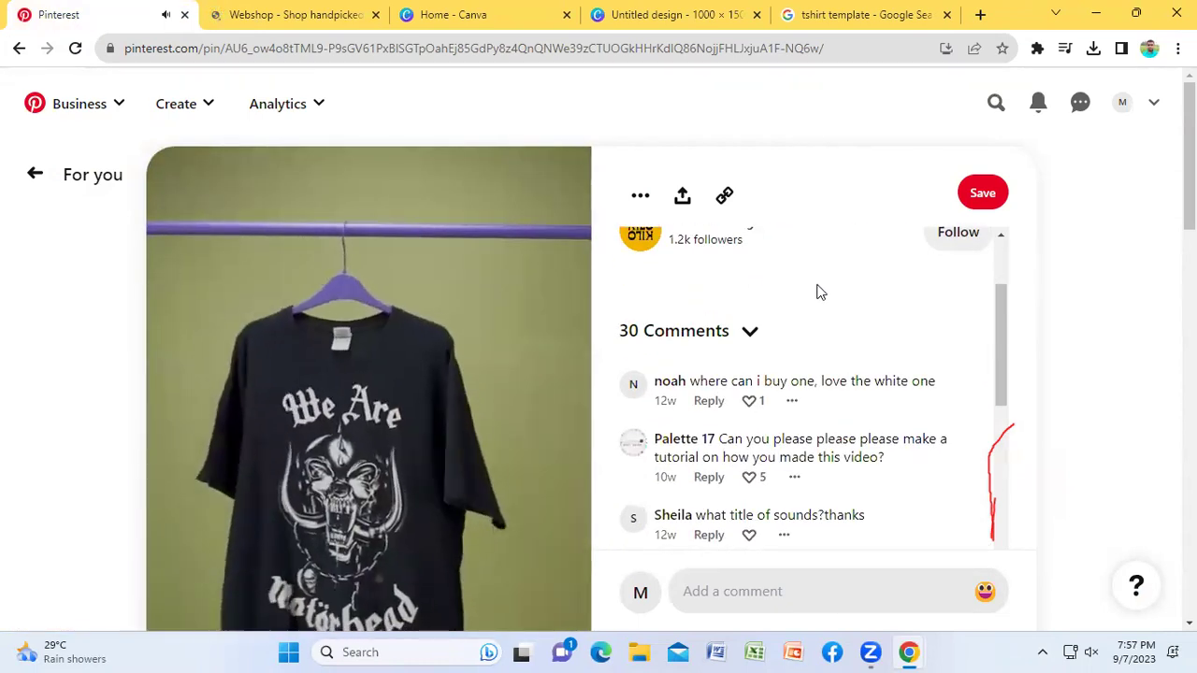
scroll(817, 293, up, 2)
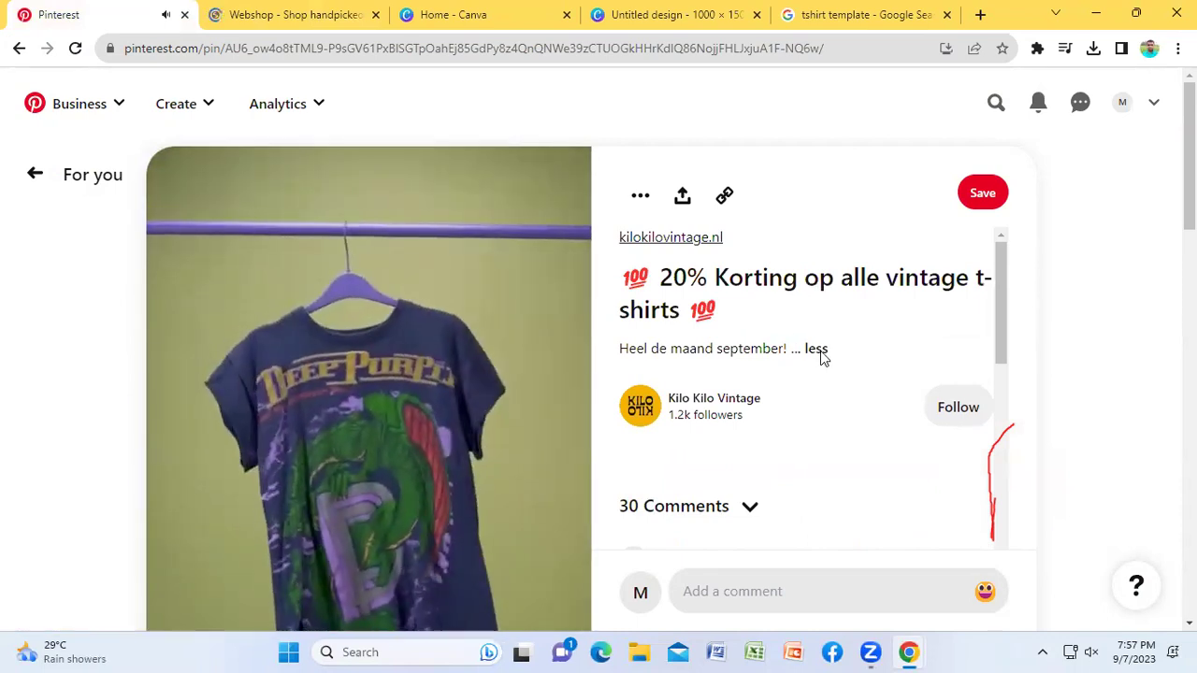
click(819, 352)
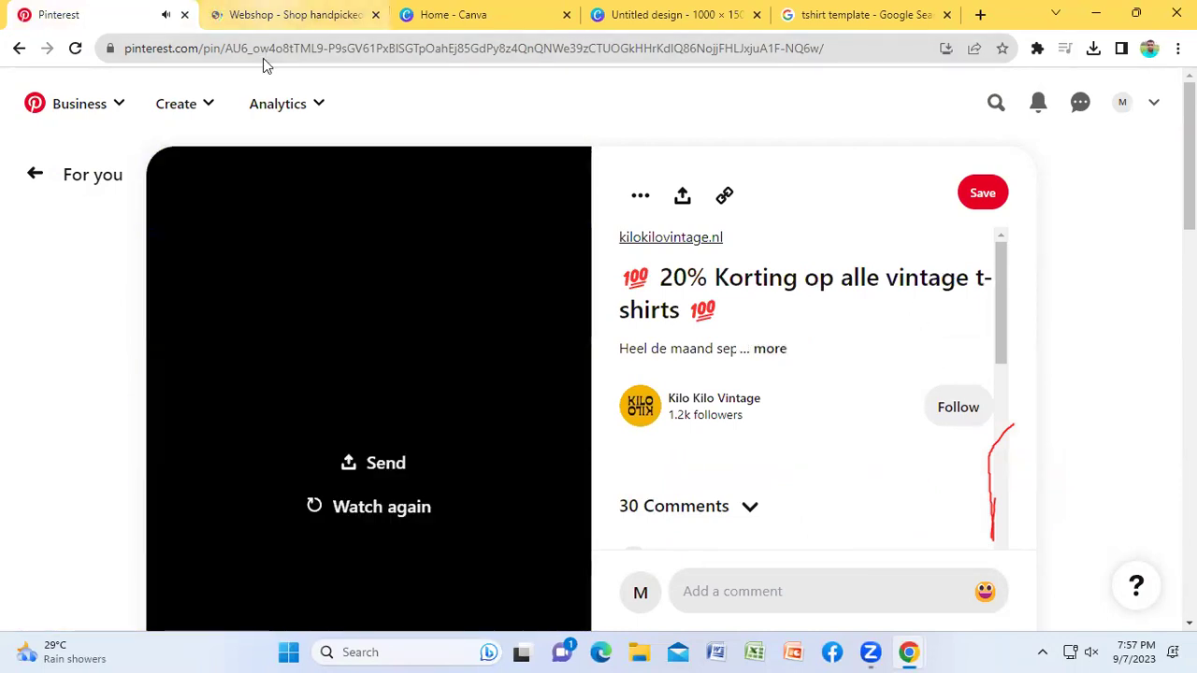
Step: Select the Beatles Band T-Shirt product name in the webshop and return to the template search
click(281, 14)
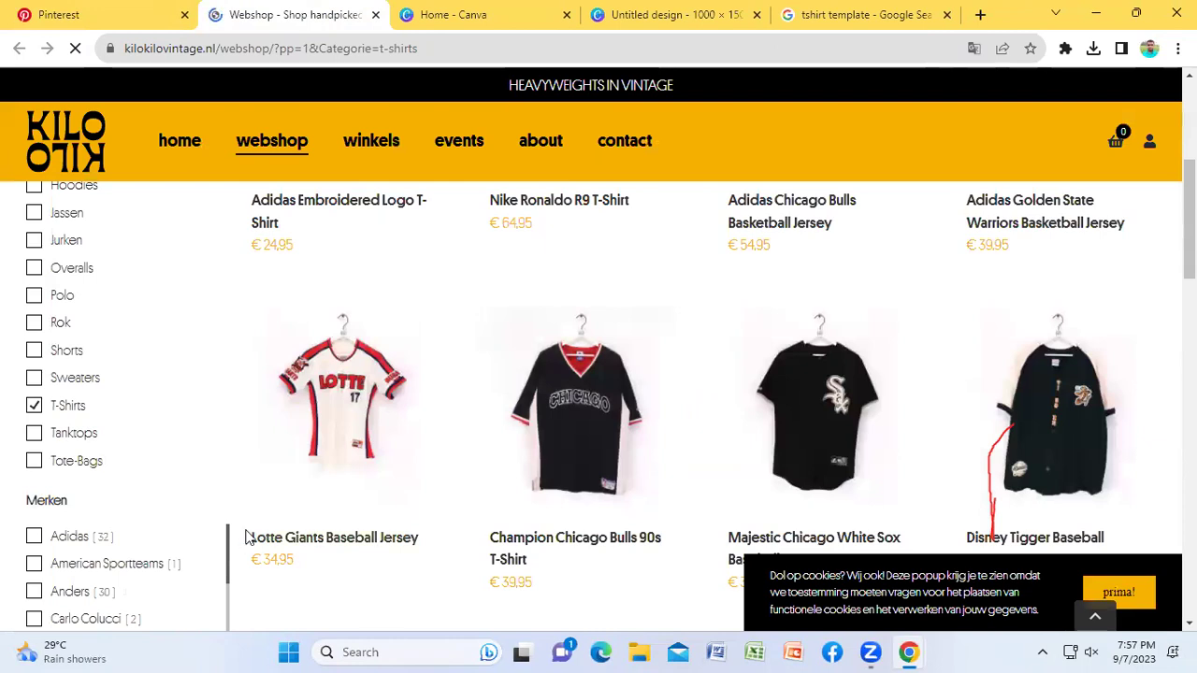
scroll(547, 444, down, 3)
scroll(552, 447, down, 4)
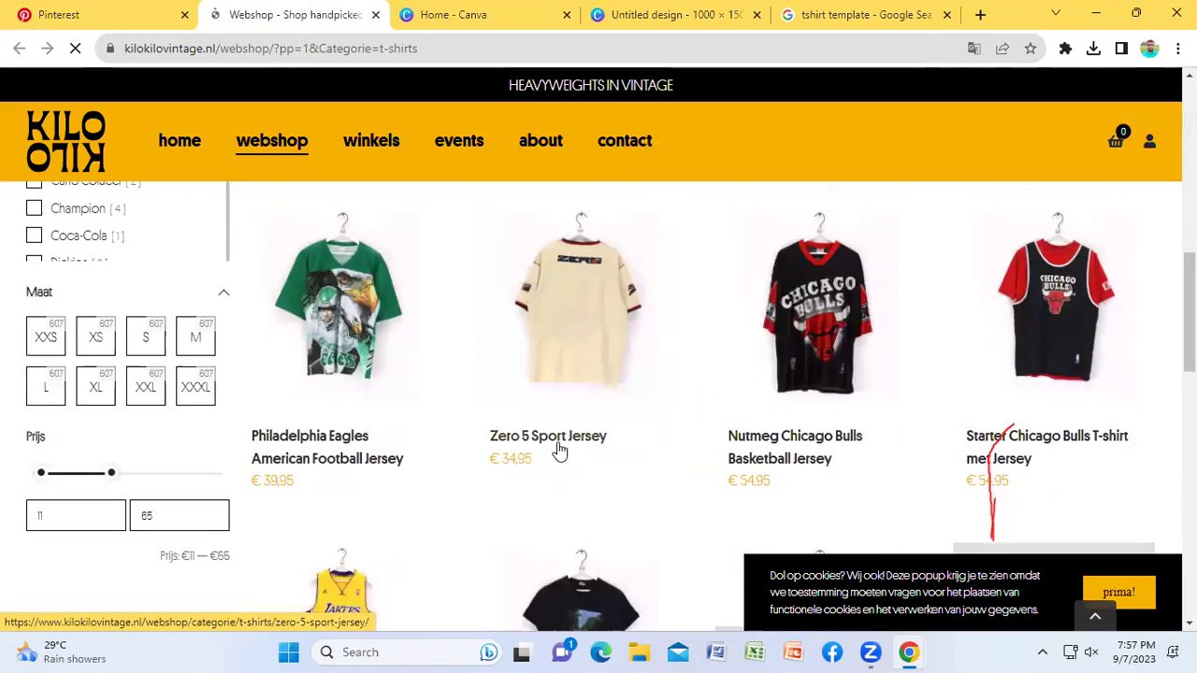
scroll(573, 446, down, 1)
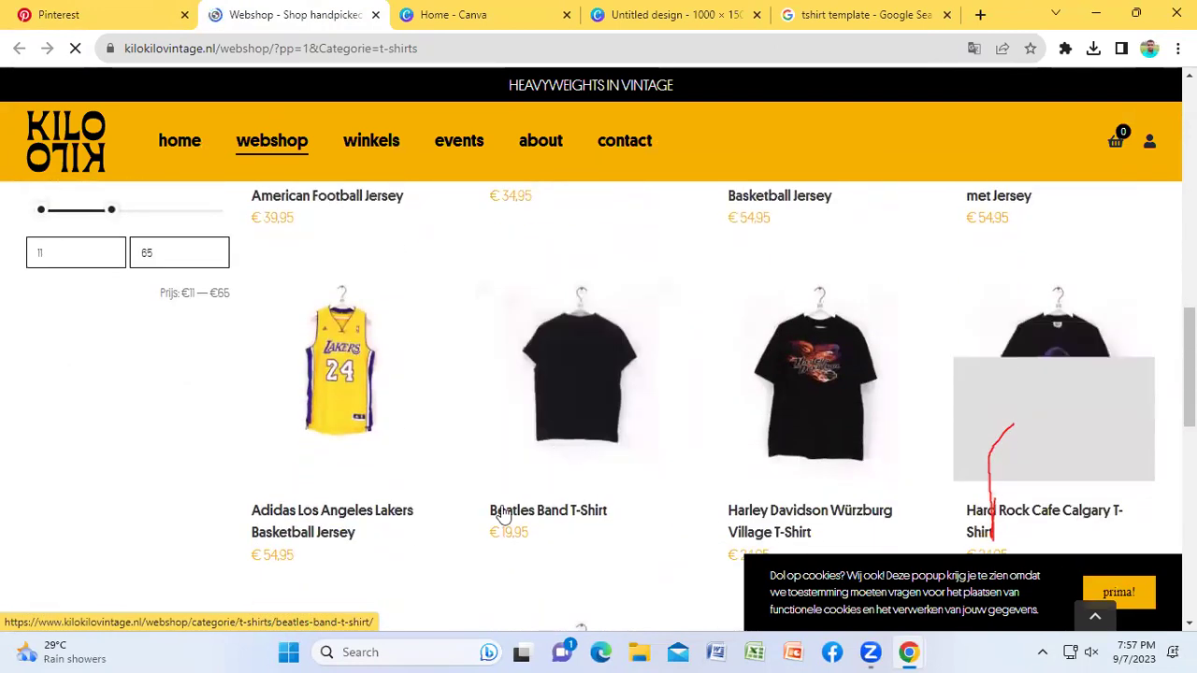
drag(472, 516, 610, 516)
key(ctrl+c)
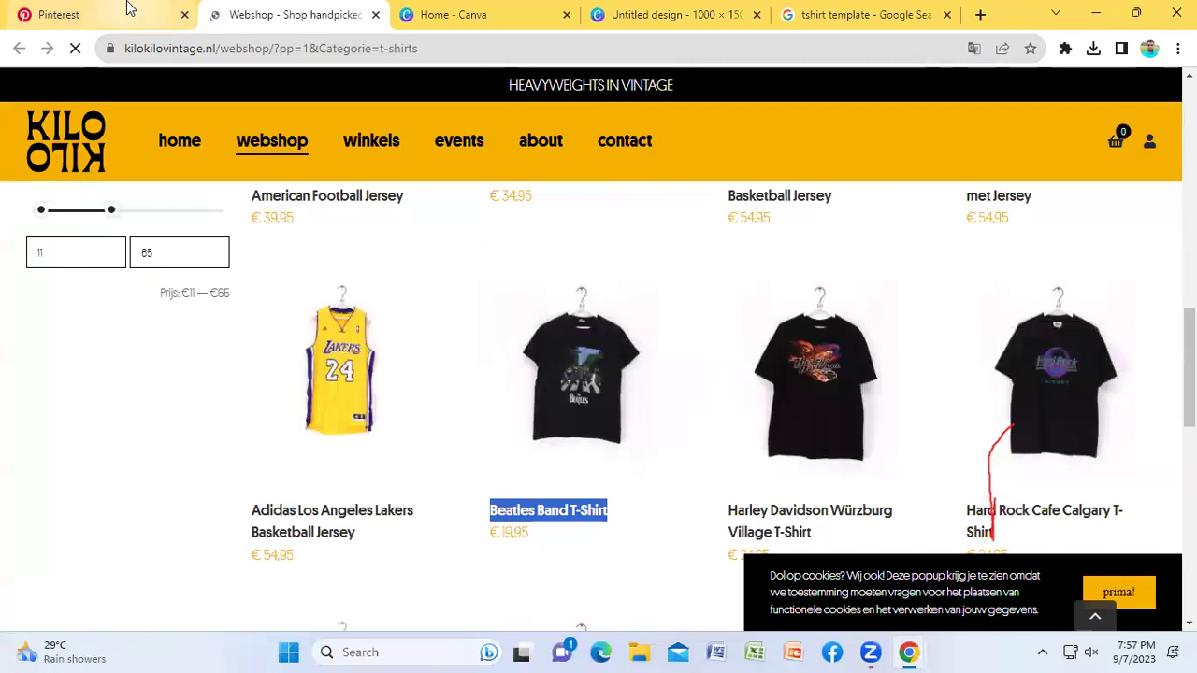
click(90, 9)
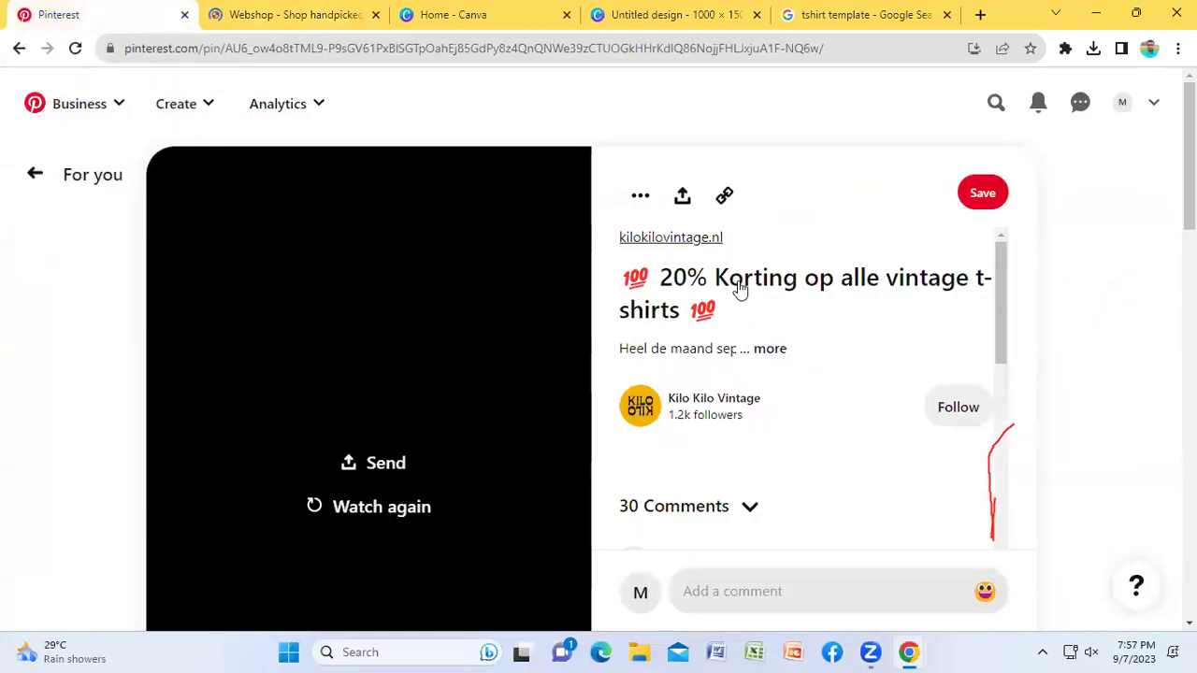
mouse_move(321, 19)
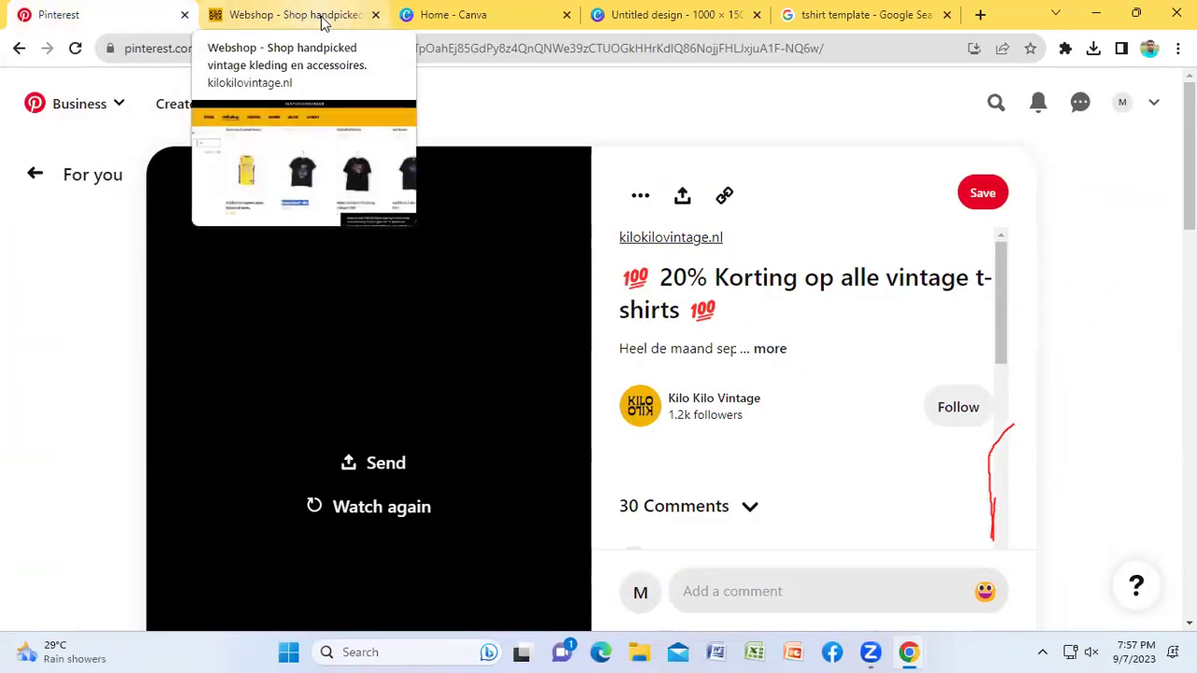
click(884, 13)
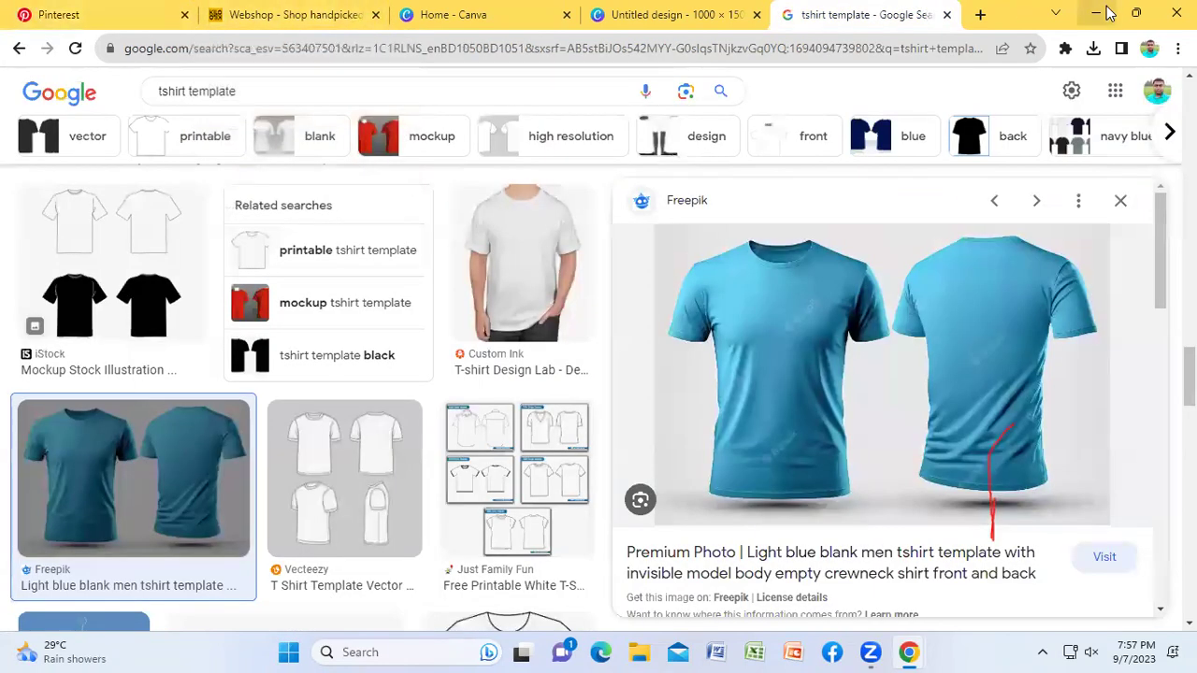
Step: Paste 'Beatles Band T-Shirt' as the pin title and place the caret in the description
click(1097, 13)
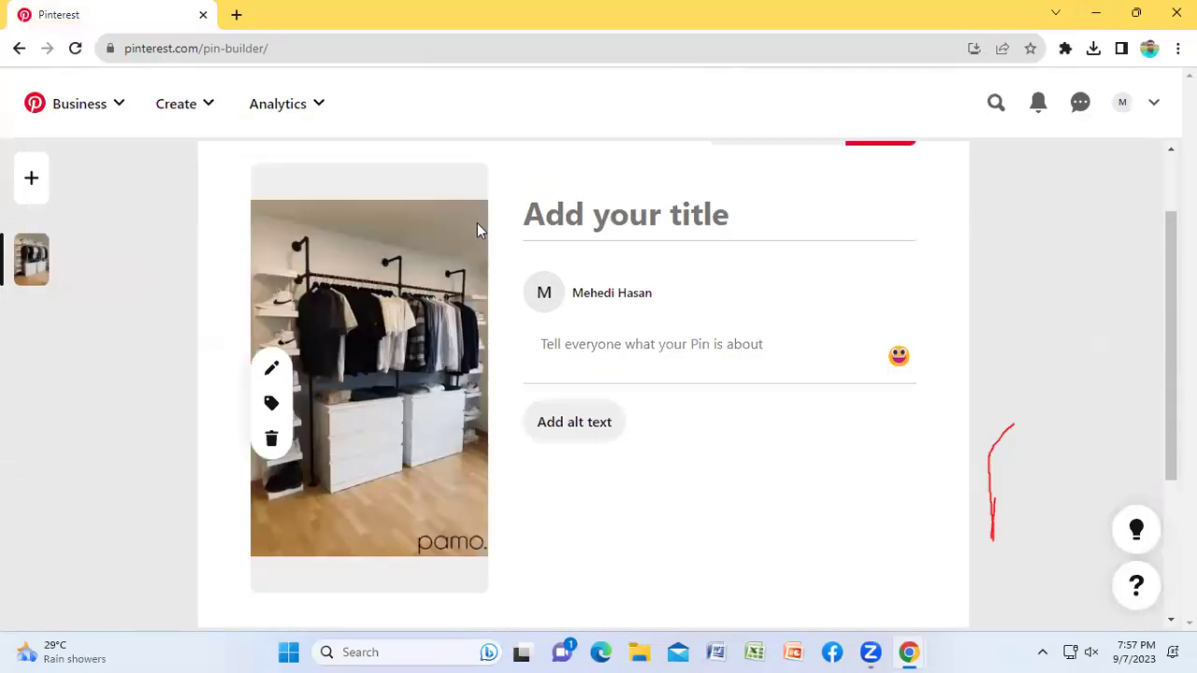
click(617, 214)
key(ctrl+v)
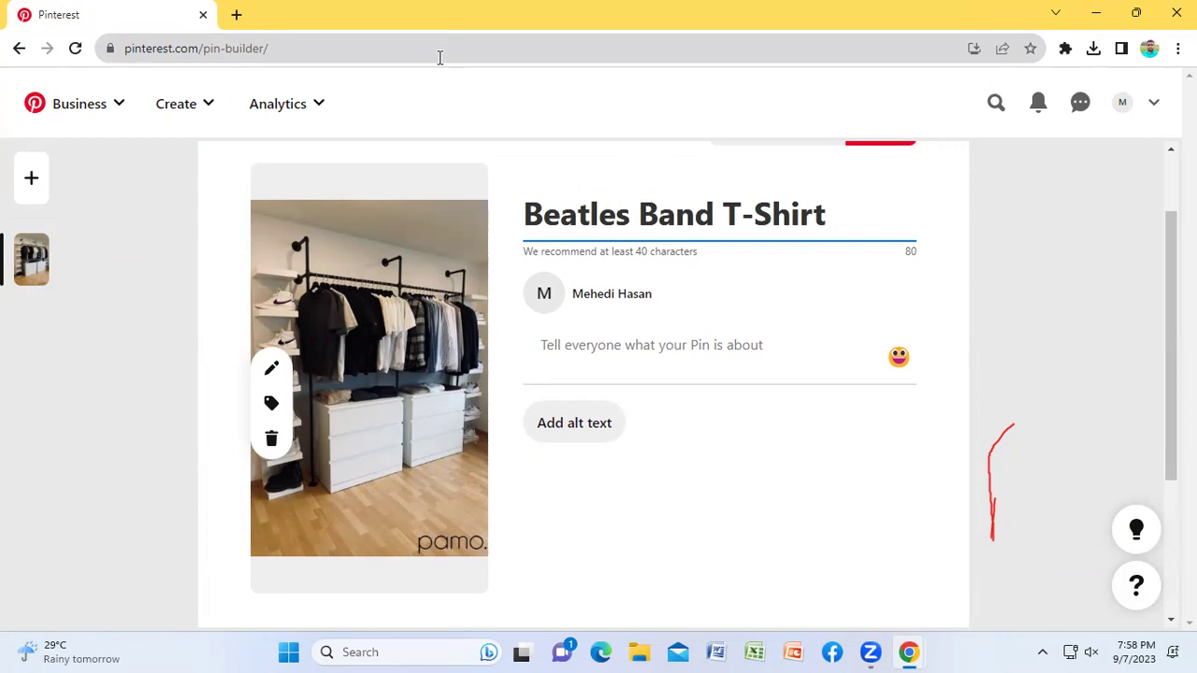
click(775, 339)
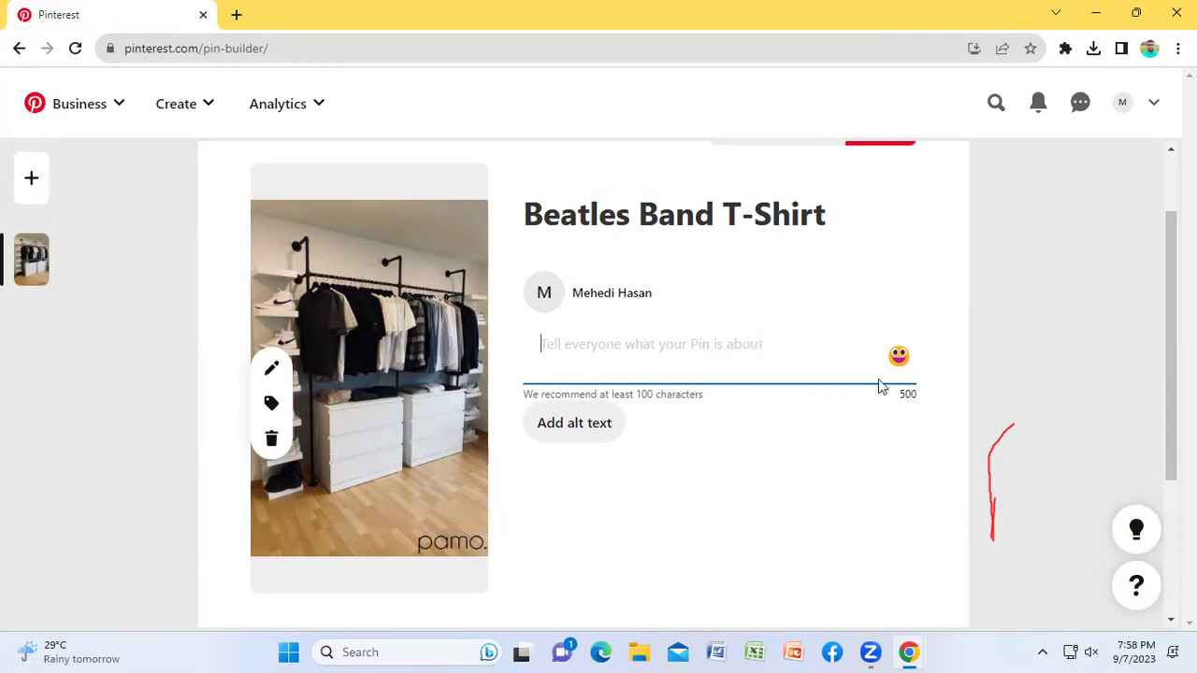
click(583, 346)
click(707, 401)
click(657, 362)
click(641, 400)
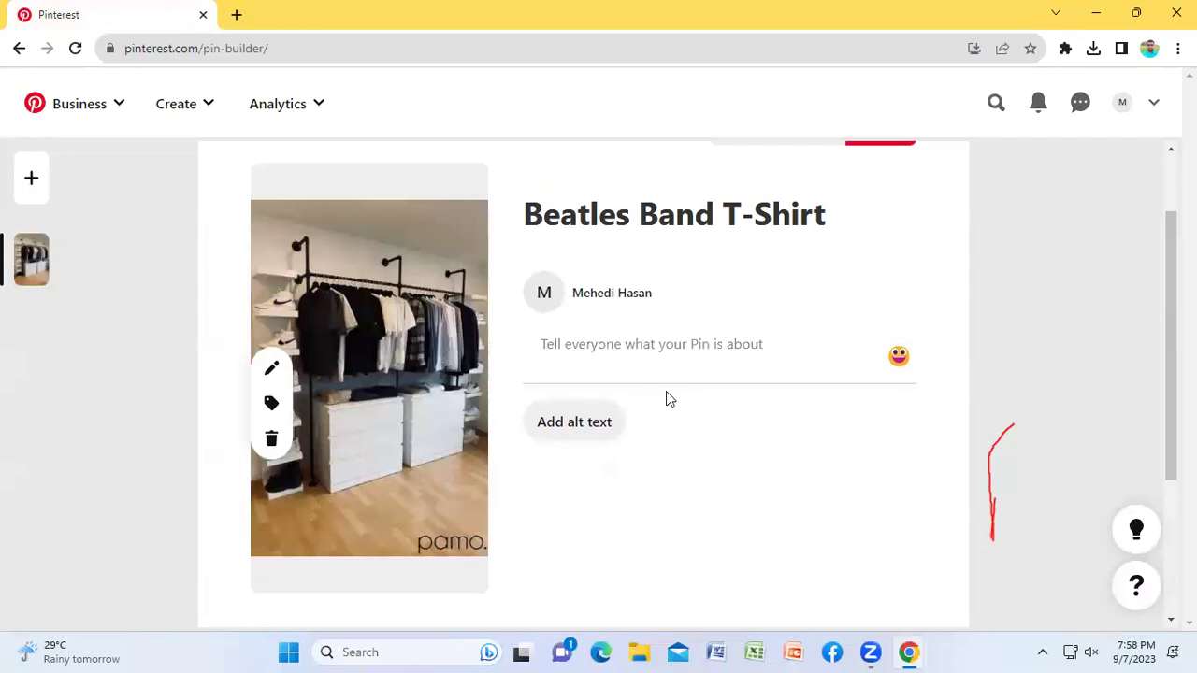
click(657, 344)
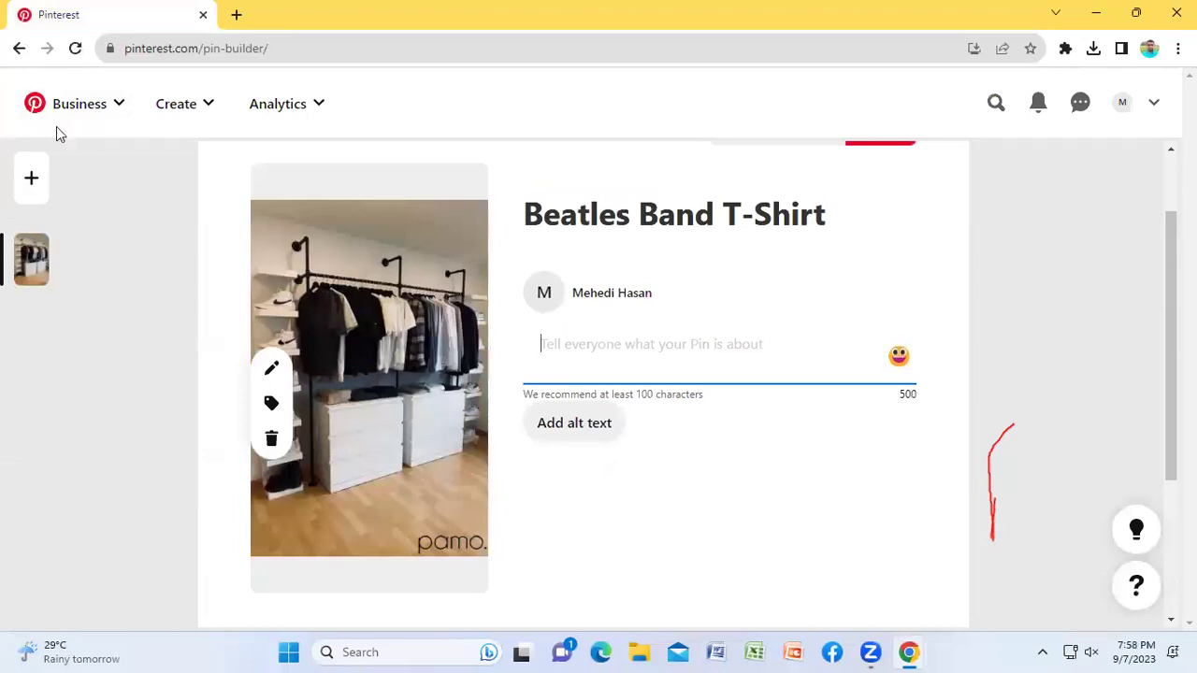
Step: Open the Pinterest home feed in a second tab
click(89, 110)
right_click(84, 203)
click(120, 208)
Step: In the new home feed tab, view the NEW T-SHIRTS pin and return to the feed
click(293, 10)
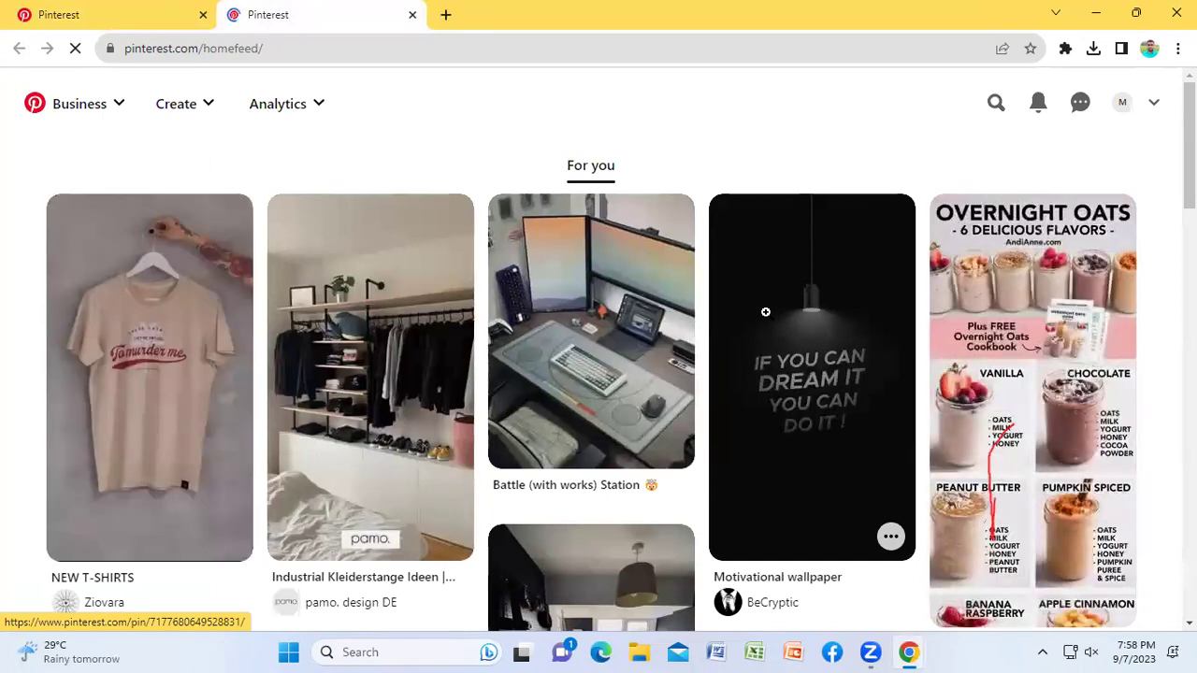
click(136, 369)
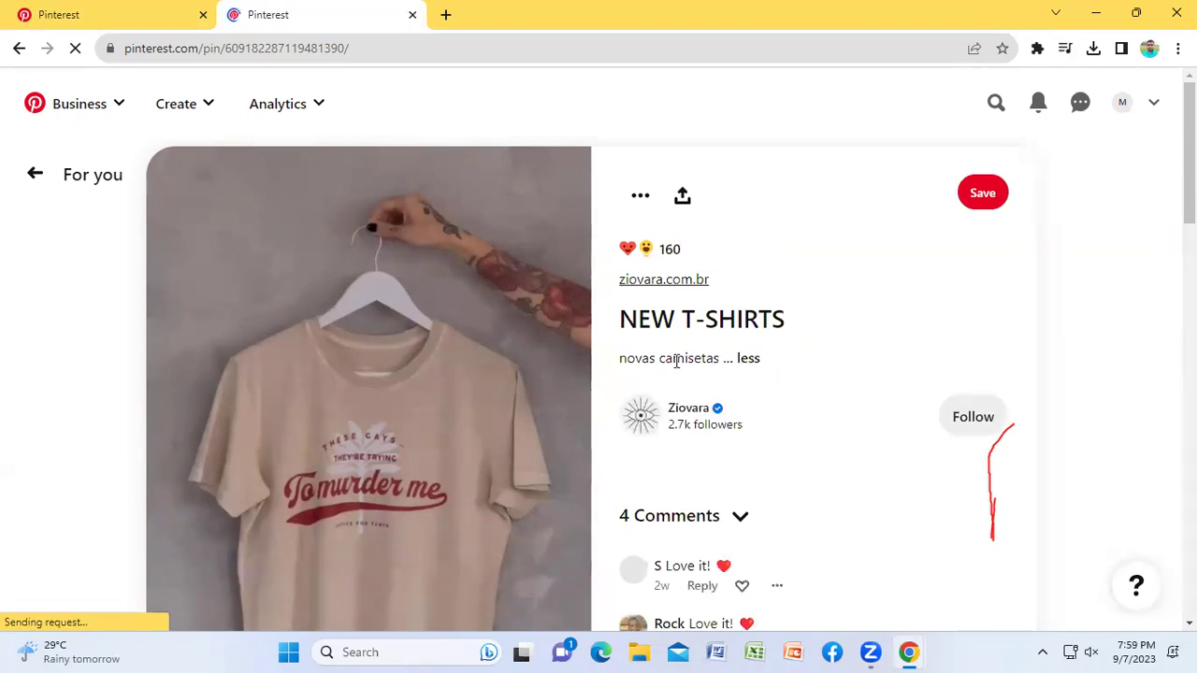
click(32, 180)
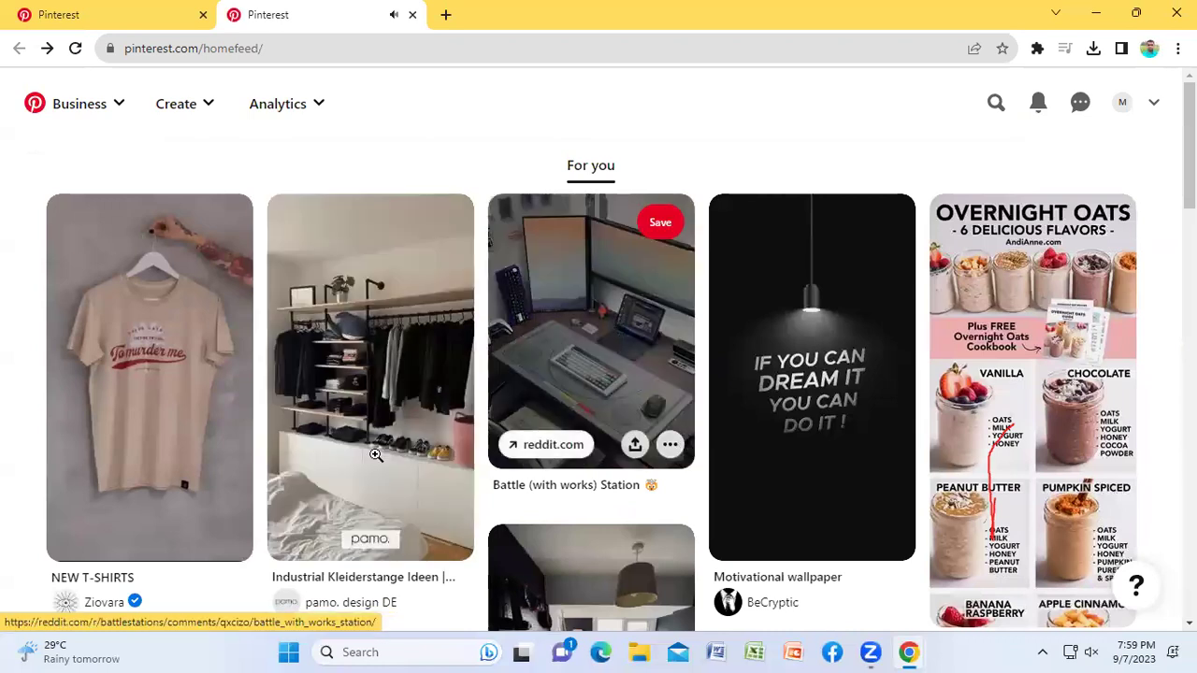
scroll(371, 430, down, 2)
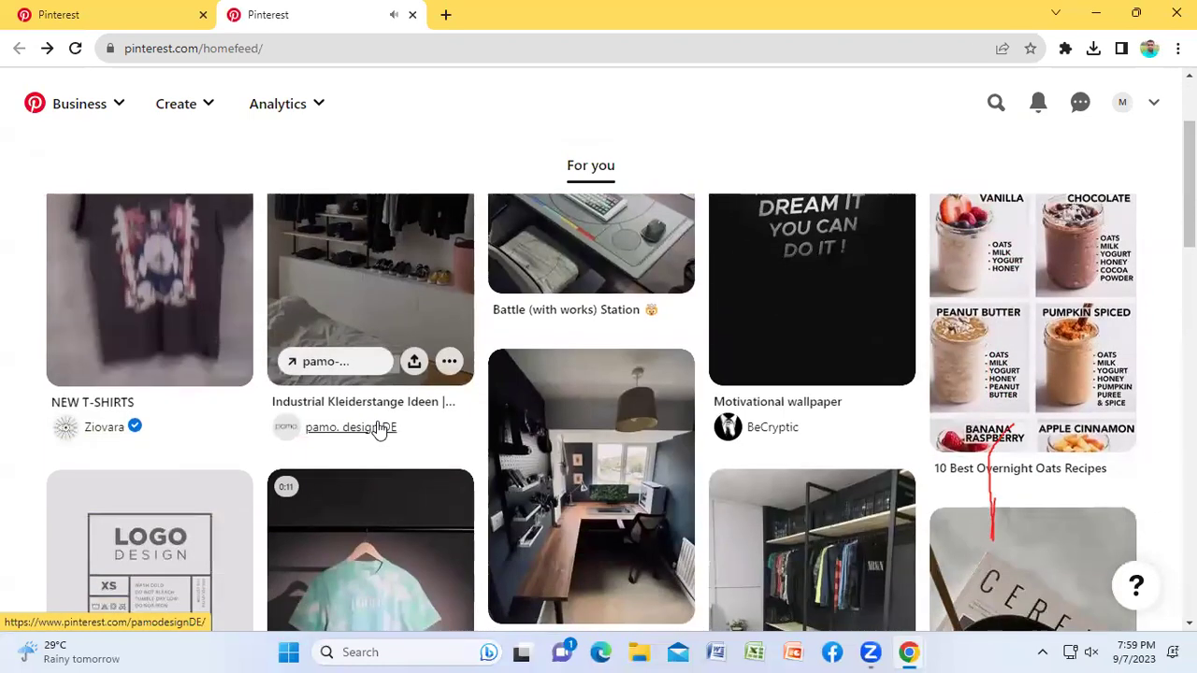
Step: Select the Industrial Kleiderstange pin's full description, then return to the pin builder tab
click(367, 273)
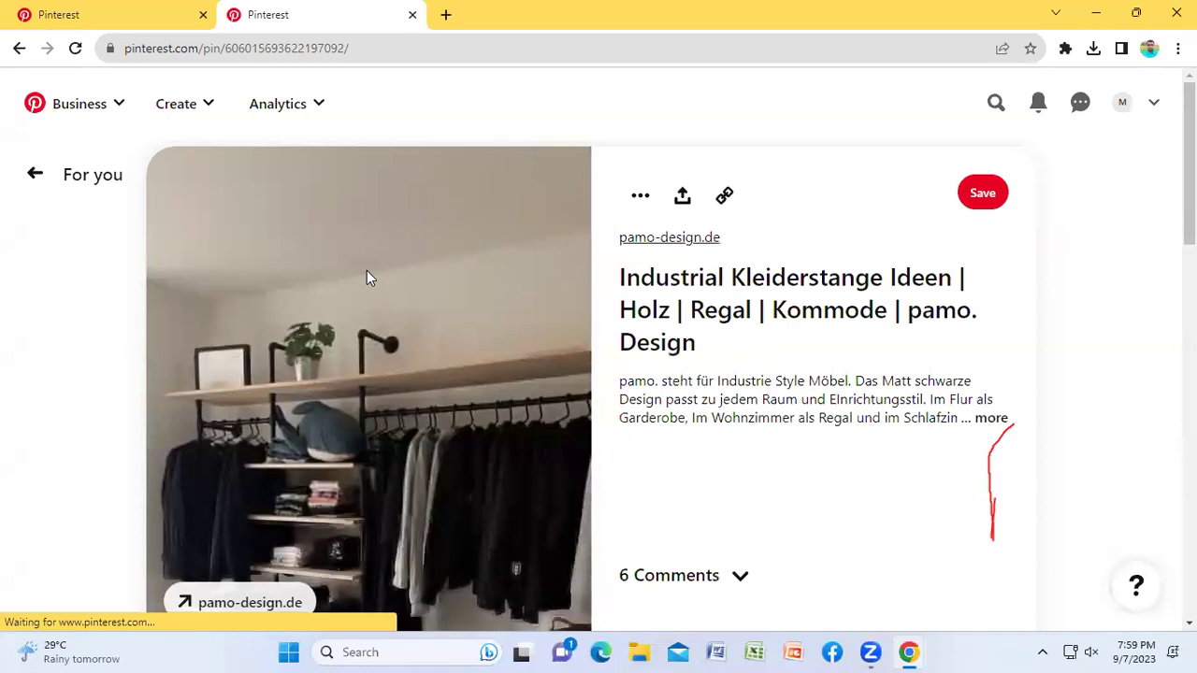
click(977, 419)
drag(866, 436, 616, 382)
key(ctrl+c)
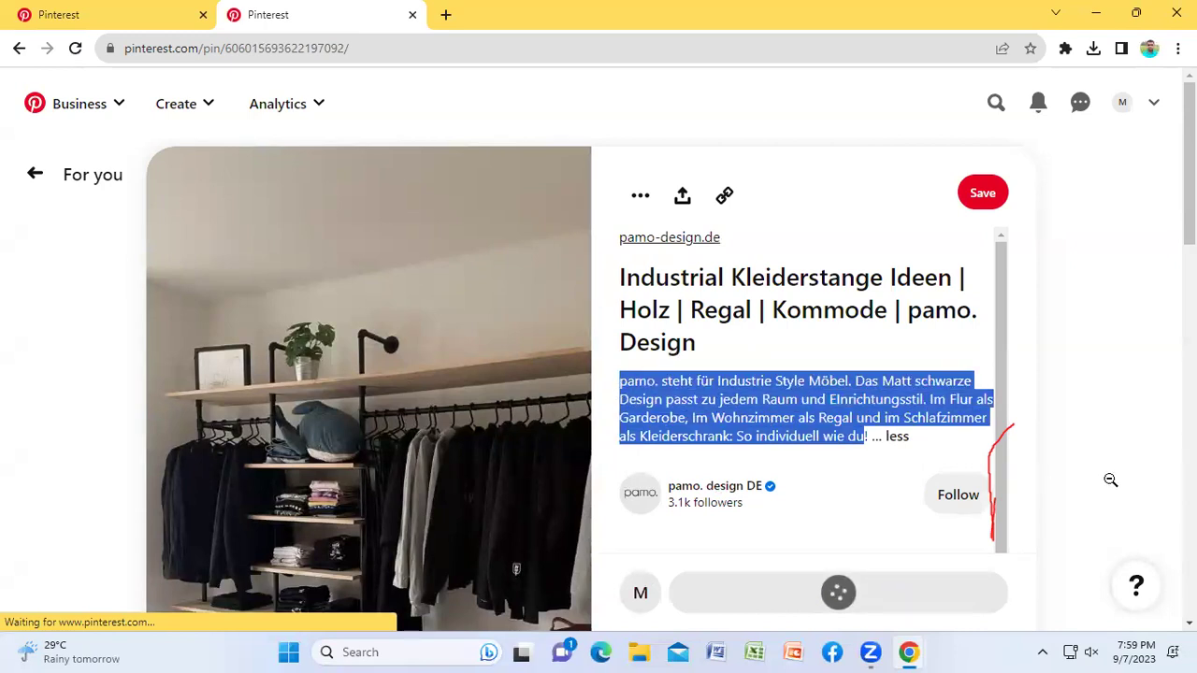
click(112, 14)
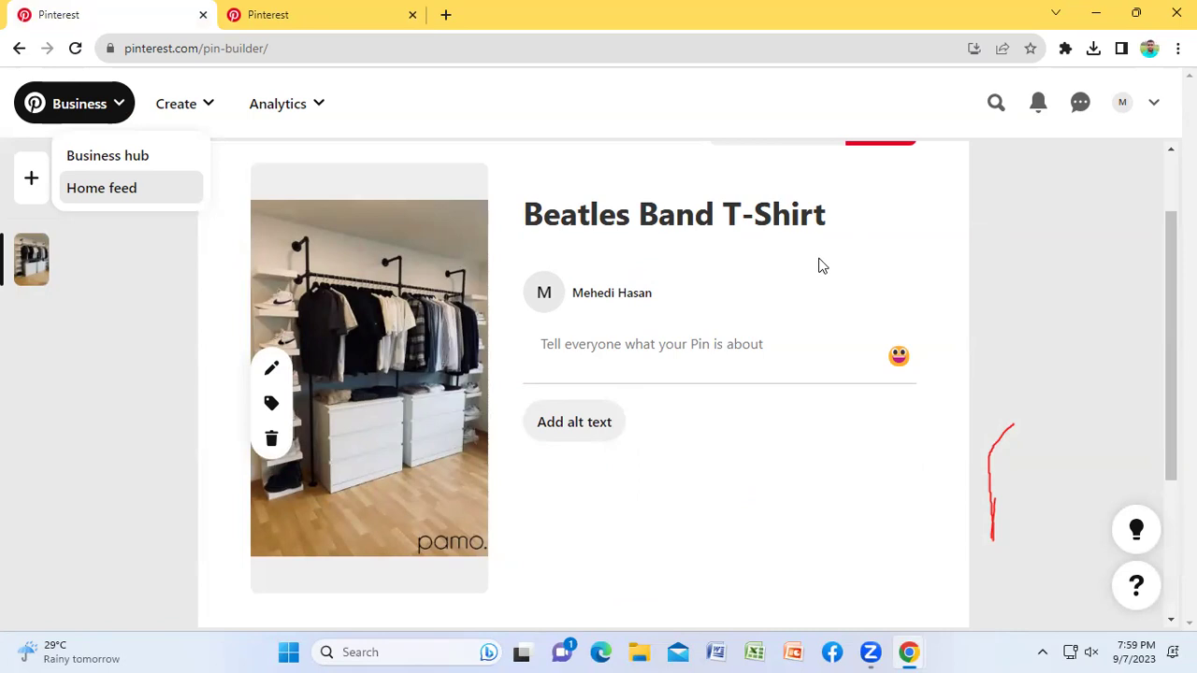
Step: Paste the German pamo furniture description twice, space-separated, and open the alt text field
click(600, 343)
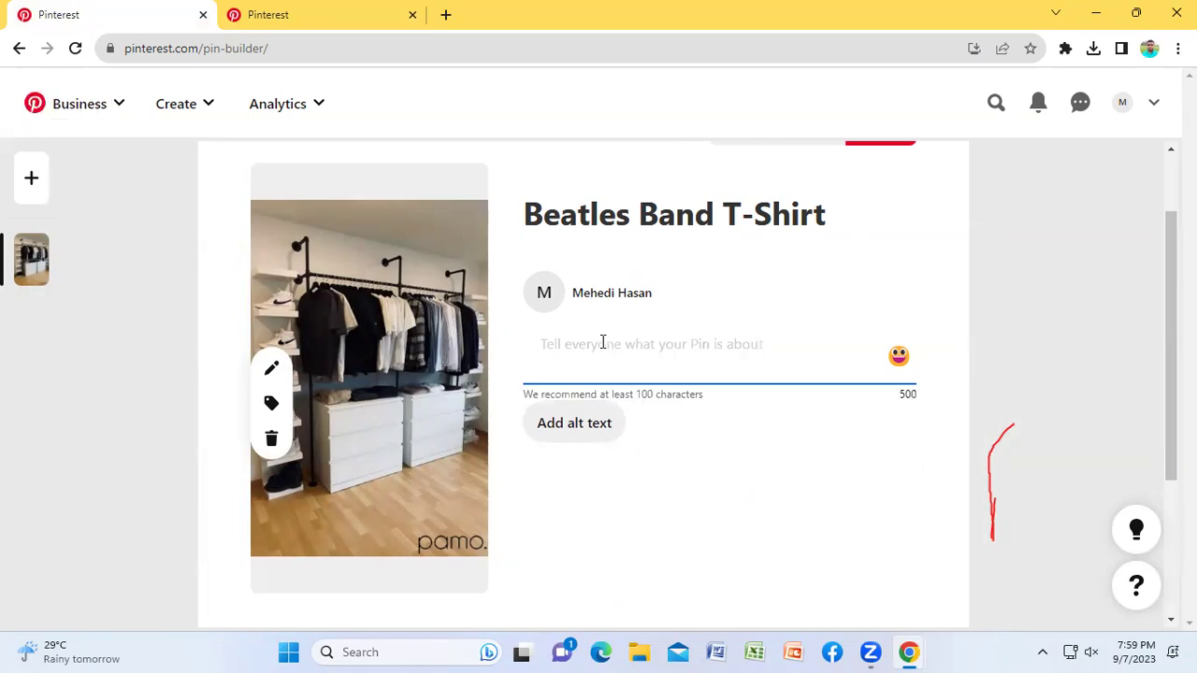
key(ctrl+v)
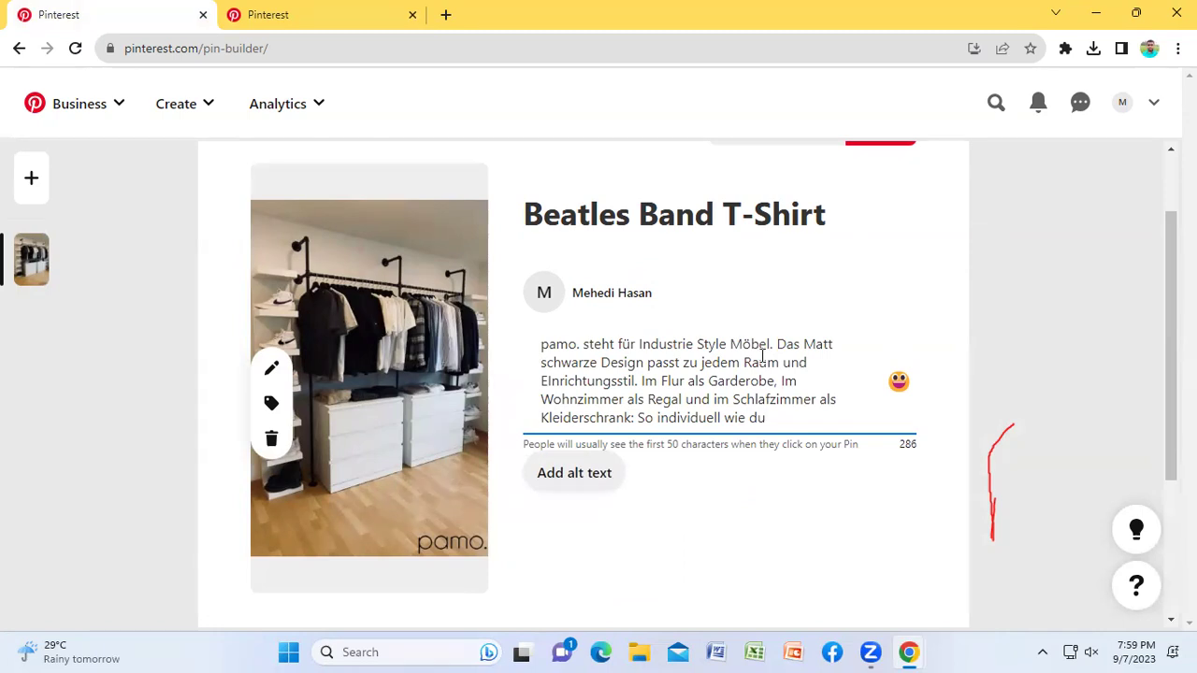
key(ctrl+v)
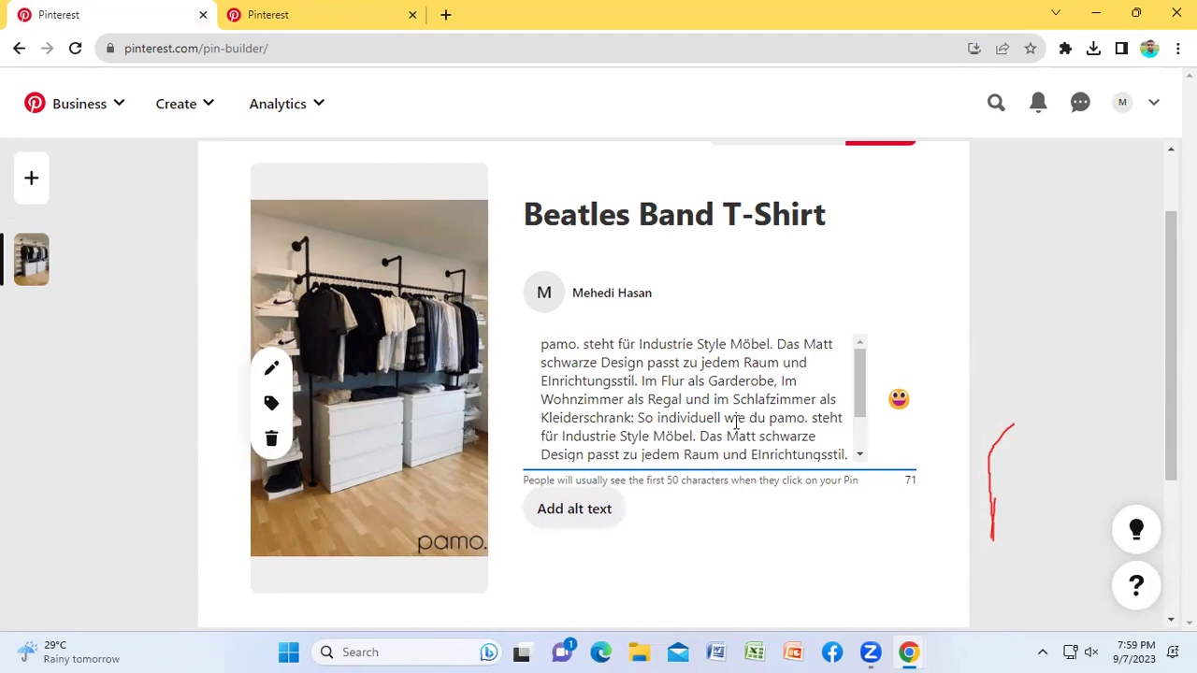
click(554, 514)
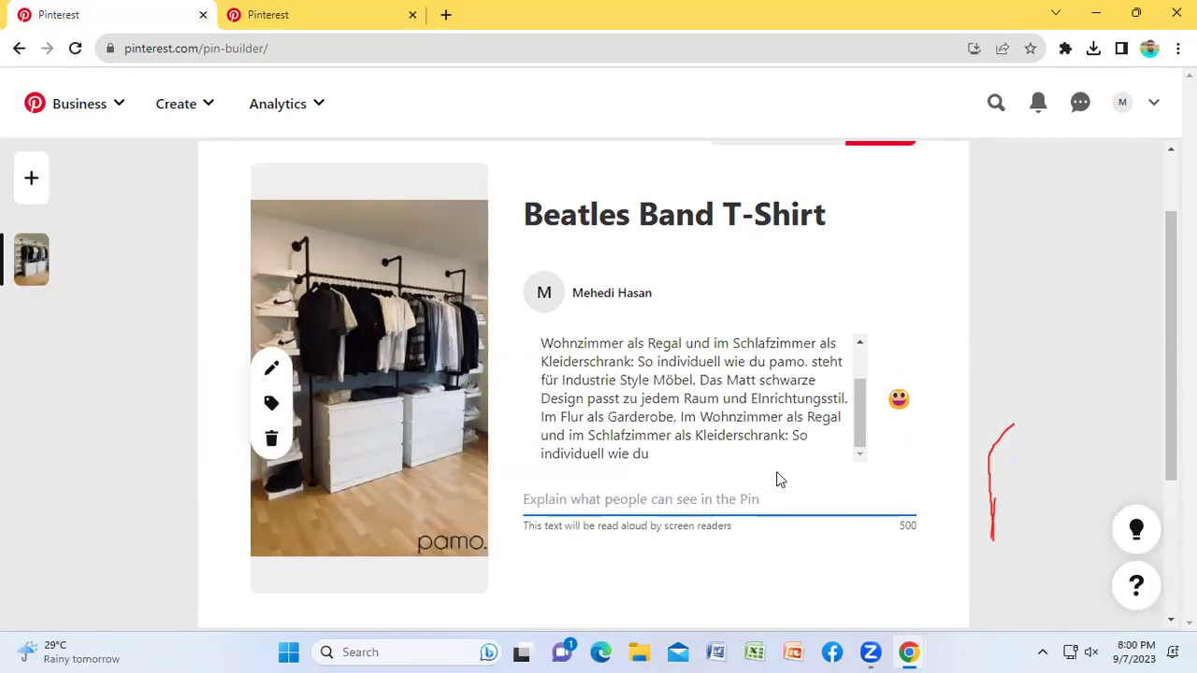
scroll(780, 481, down, 1)
scroll(599, 415, down, 1)
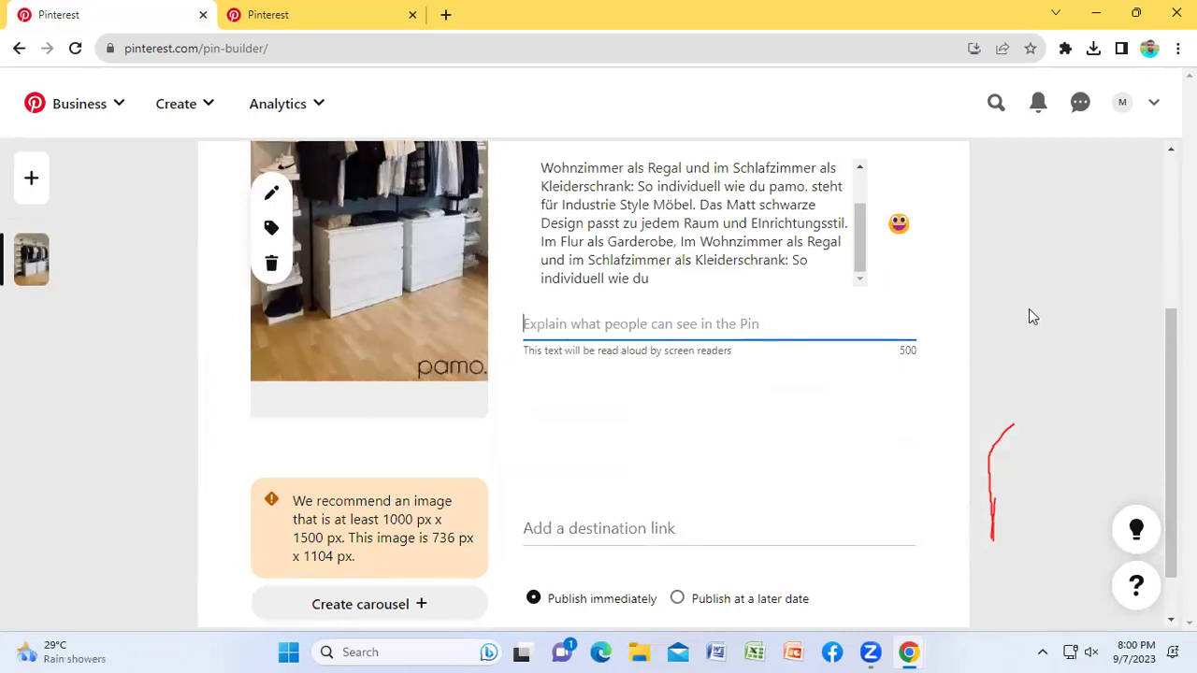
Step: Enter '#' as the alt text's first character and unmute the computer from Quick Settings
text(#)
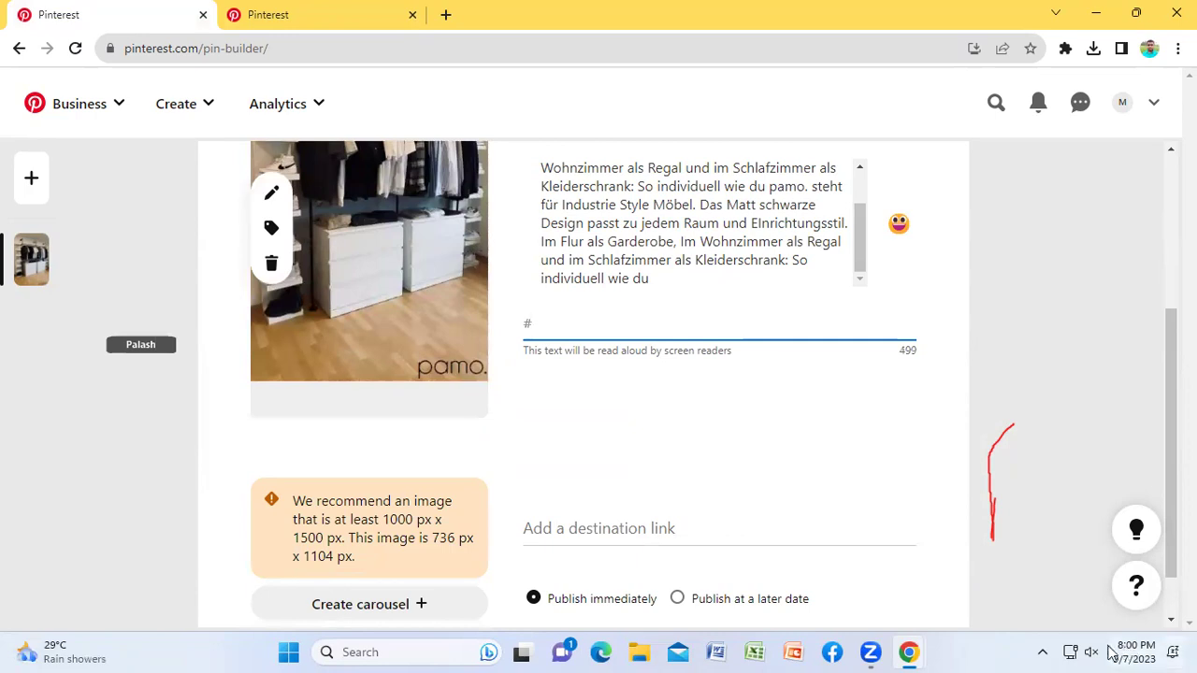
click(1094, 651)
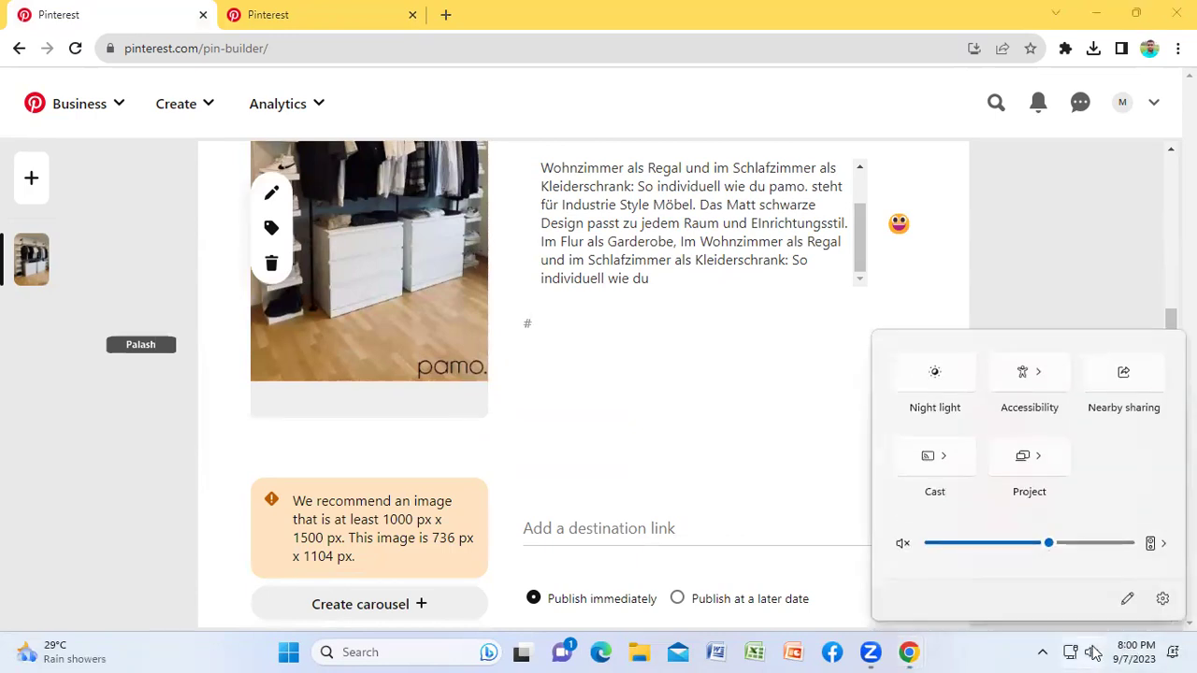
click(902, 543)
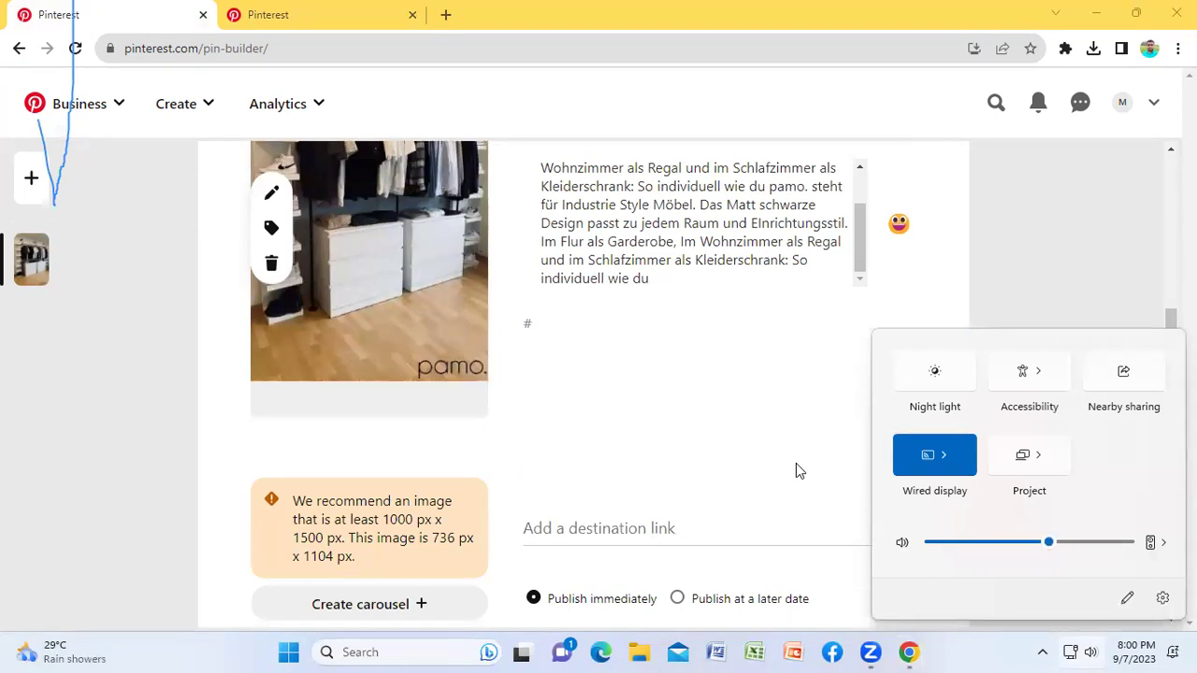
right_click(1049, 302)
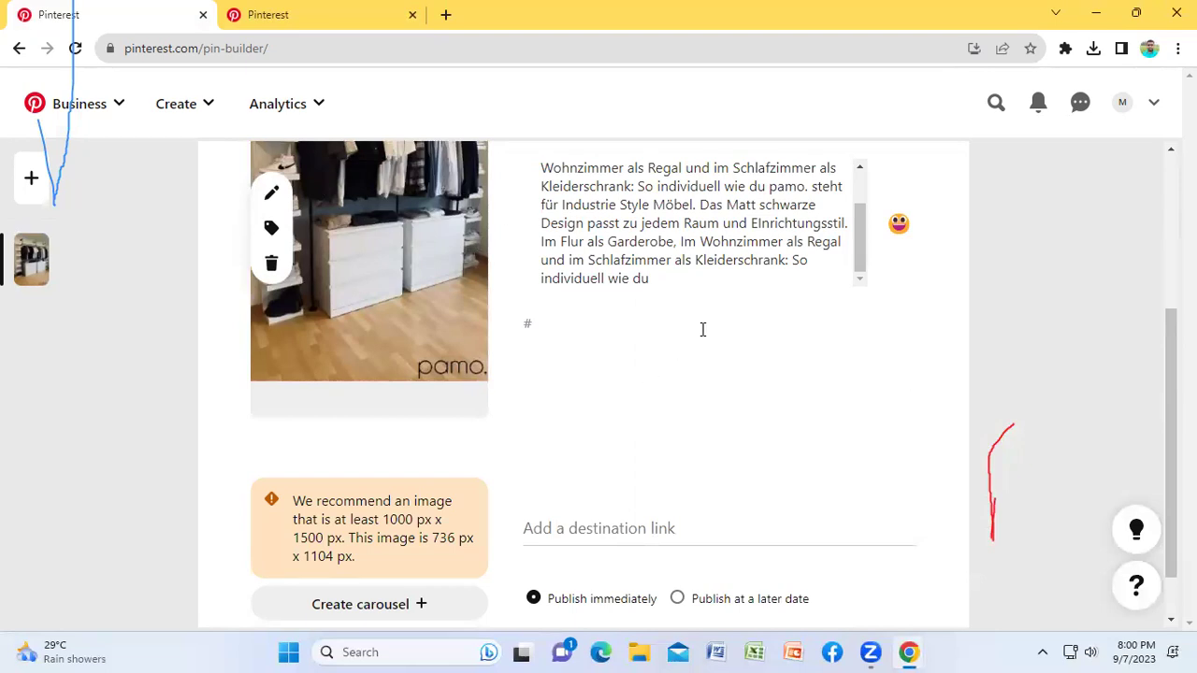
scroll(901, 366, down, 1)
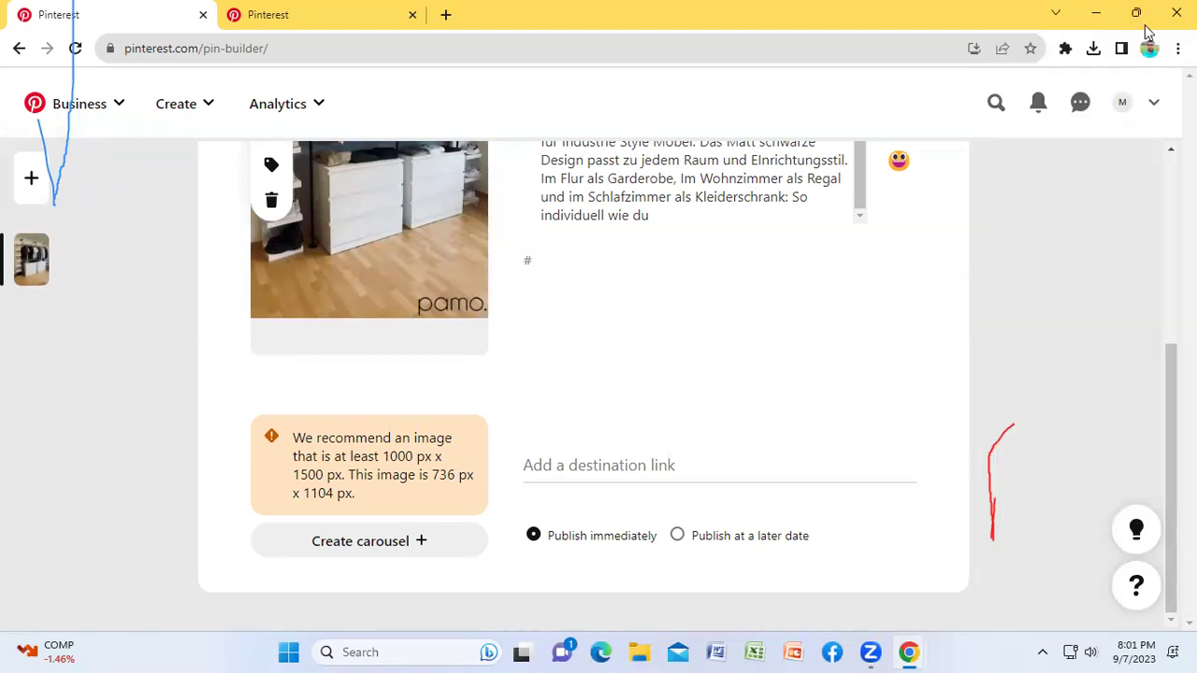
click(577, 465)
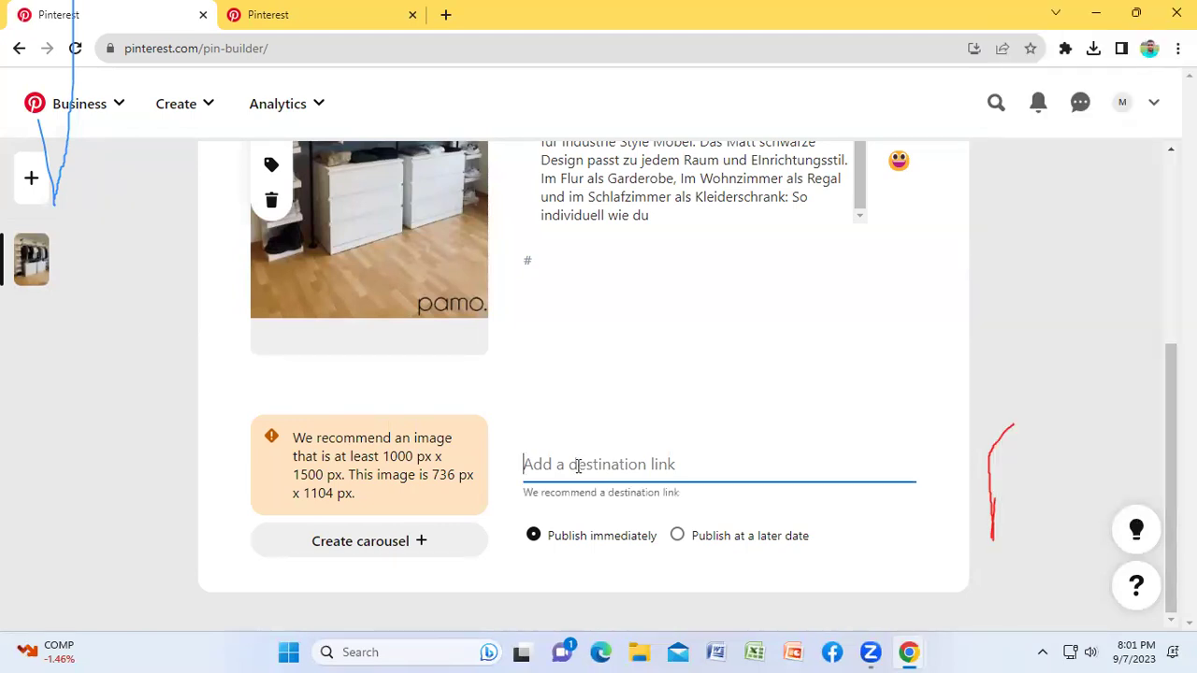
Step: Complete the alt text so it reads '#tshirt #tshirtdesign #tshirtbranding'
click(547, 261)
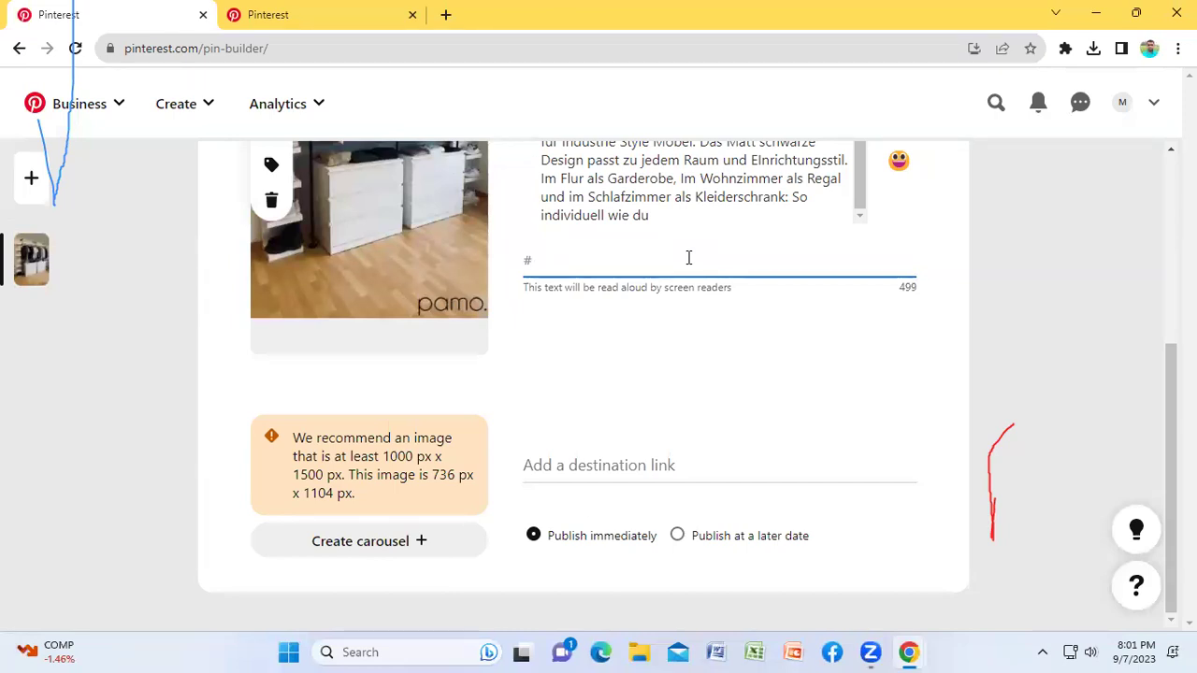
text(t)
text(shirt #tshirtdesign )
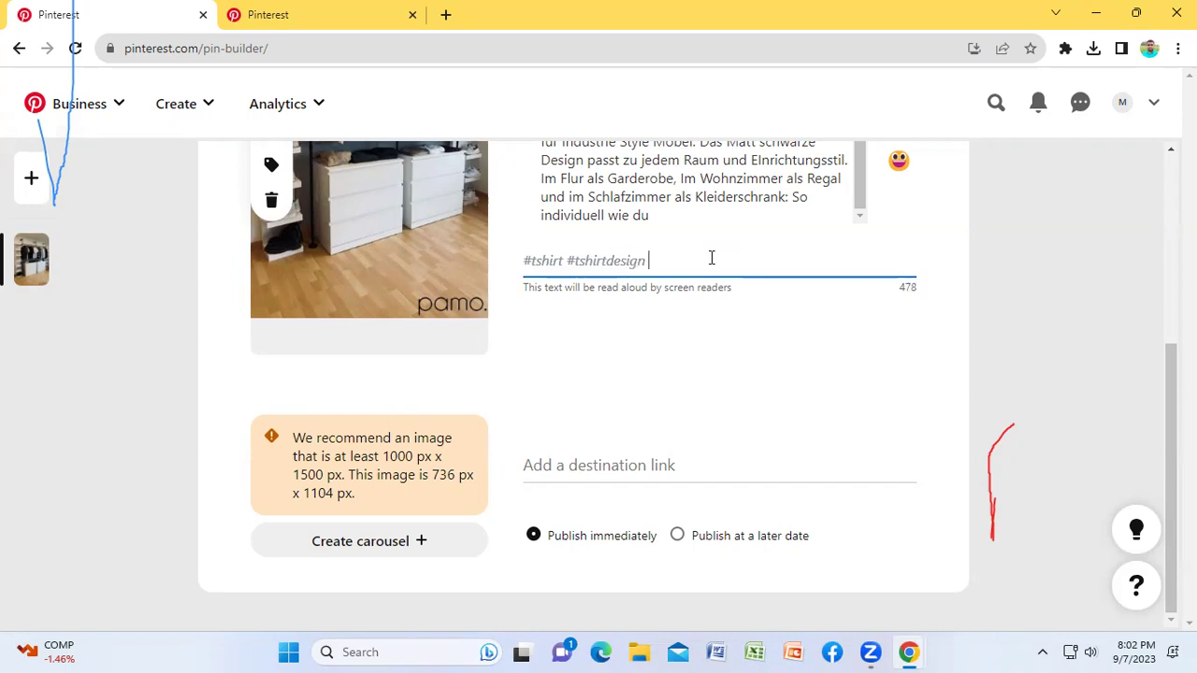
text(#)
text(tshirtbranding)
click(552, 465)
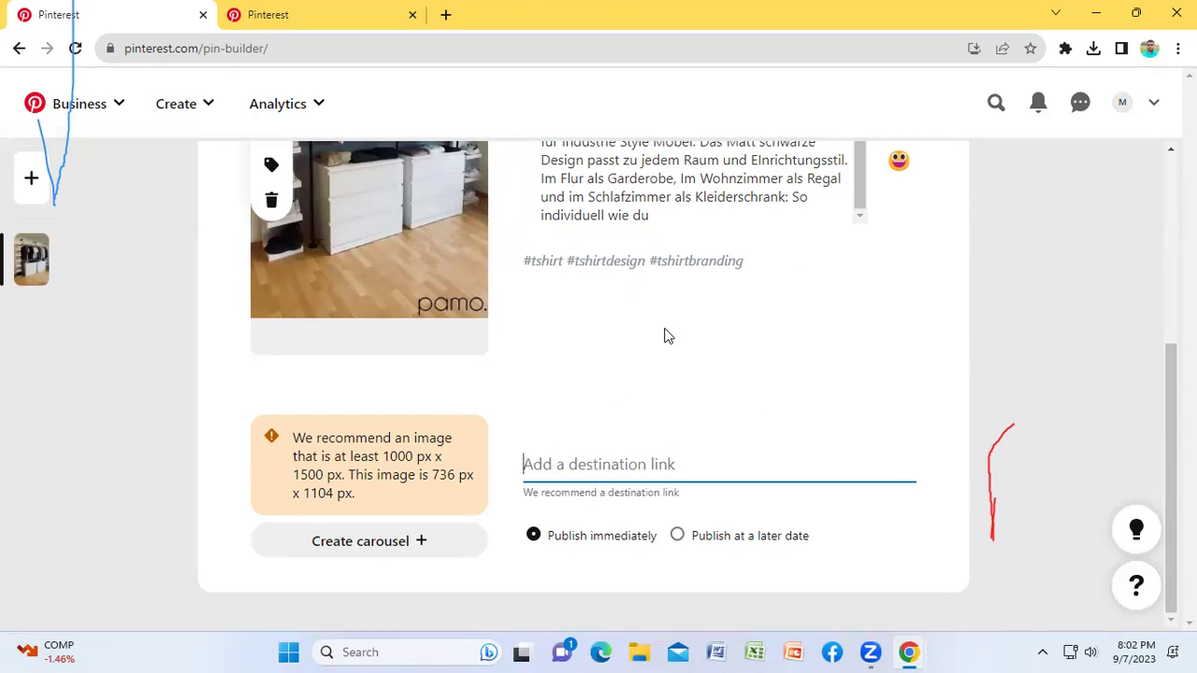
scroll(700, 323, up, 3)
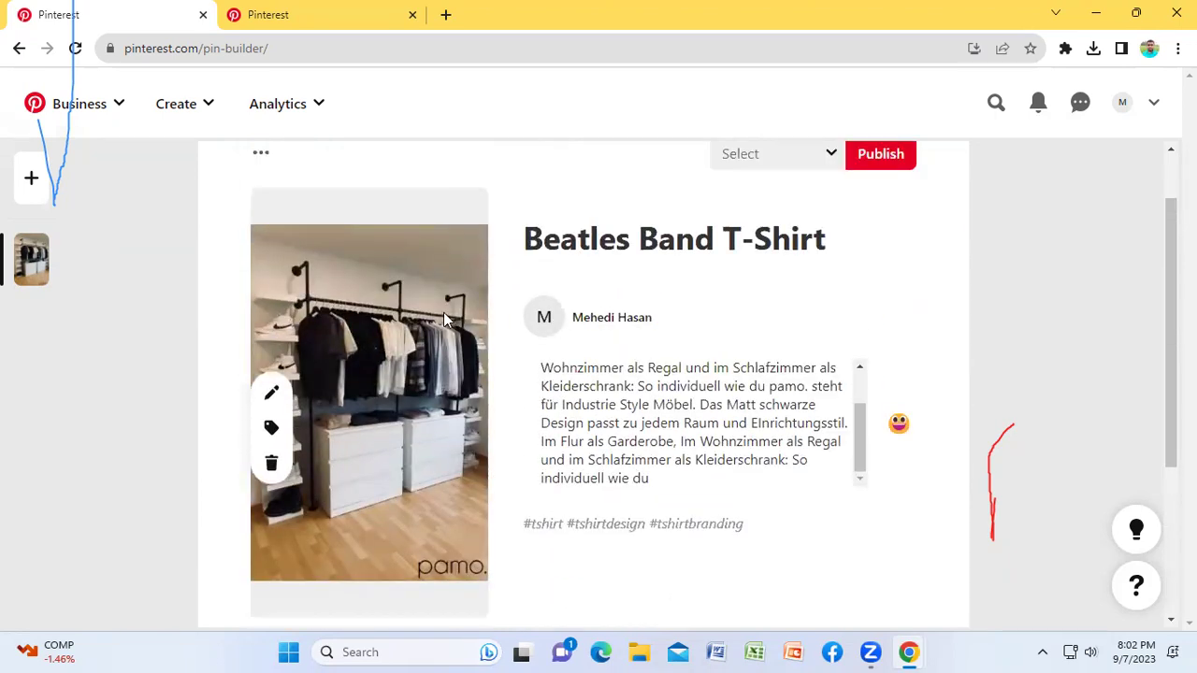
scroll(694, 332, down, 3)
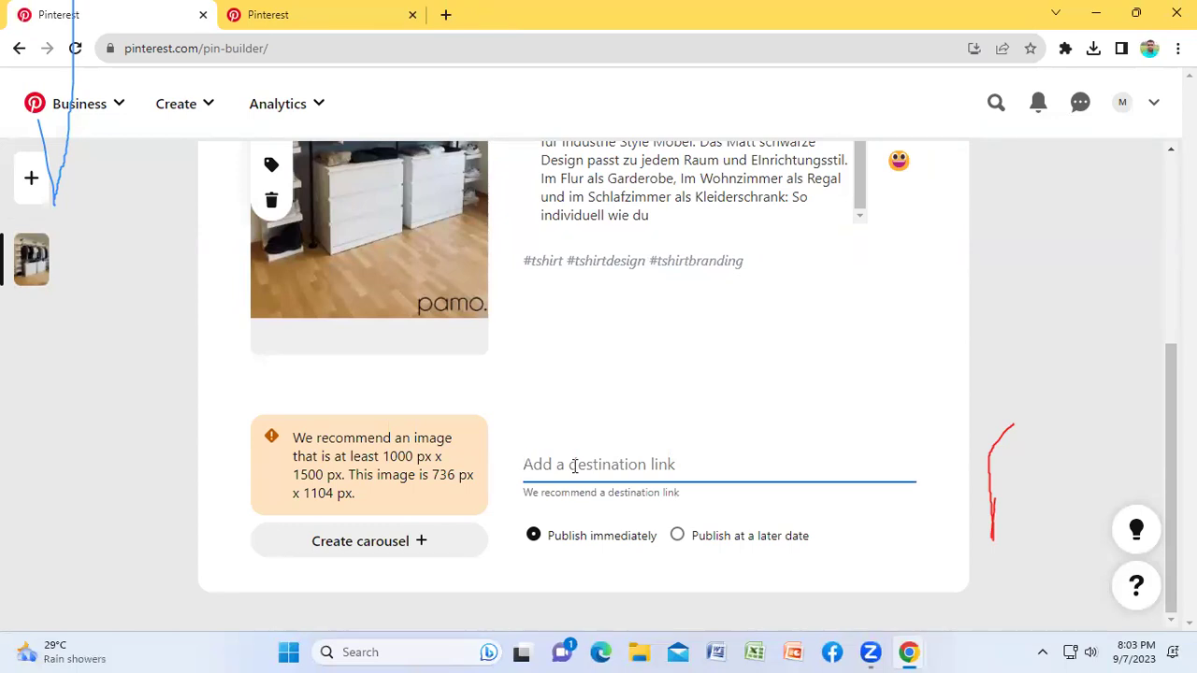
text(www.faceboo)
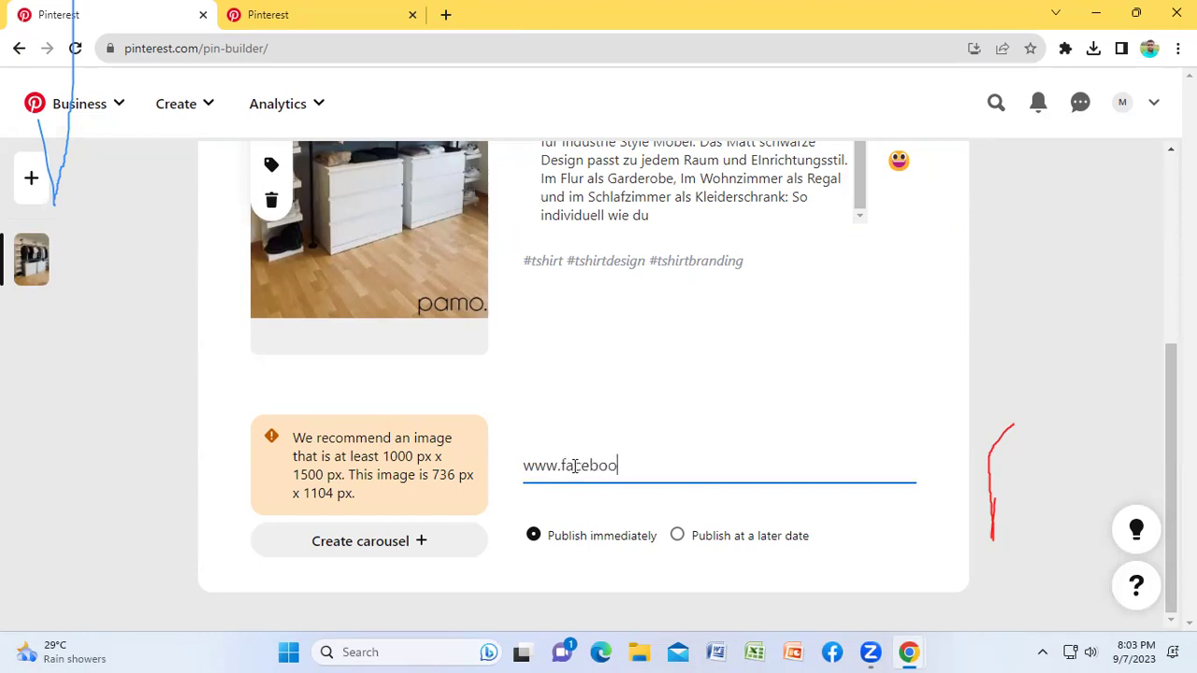
text(k.com)
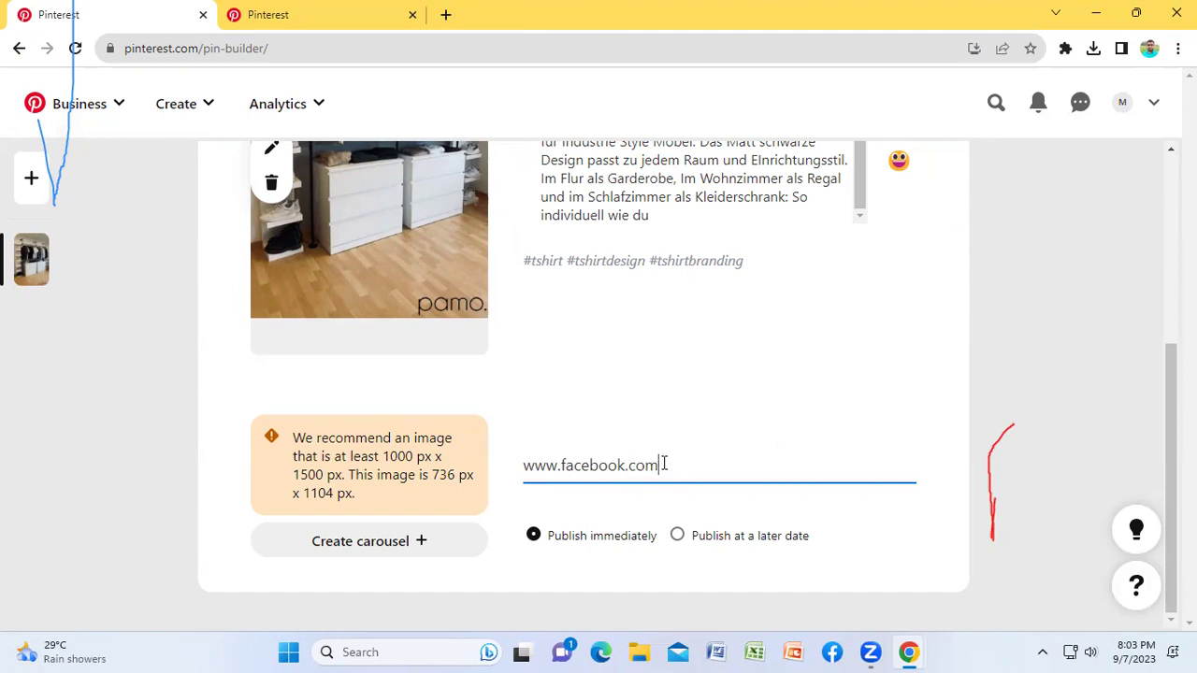
key(BackSpace)
key(BackSpace)
key(BackSpace)
key(BackSpace)
key(BackSpace)
key(BackSpace)
key(BackSpace)
key(BackSpace)
key(BackSpace)
key(BackSpace)
key(BackSpace)
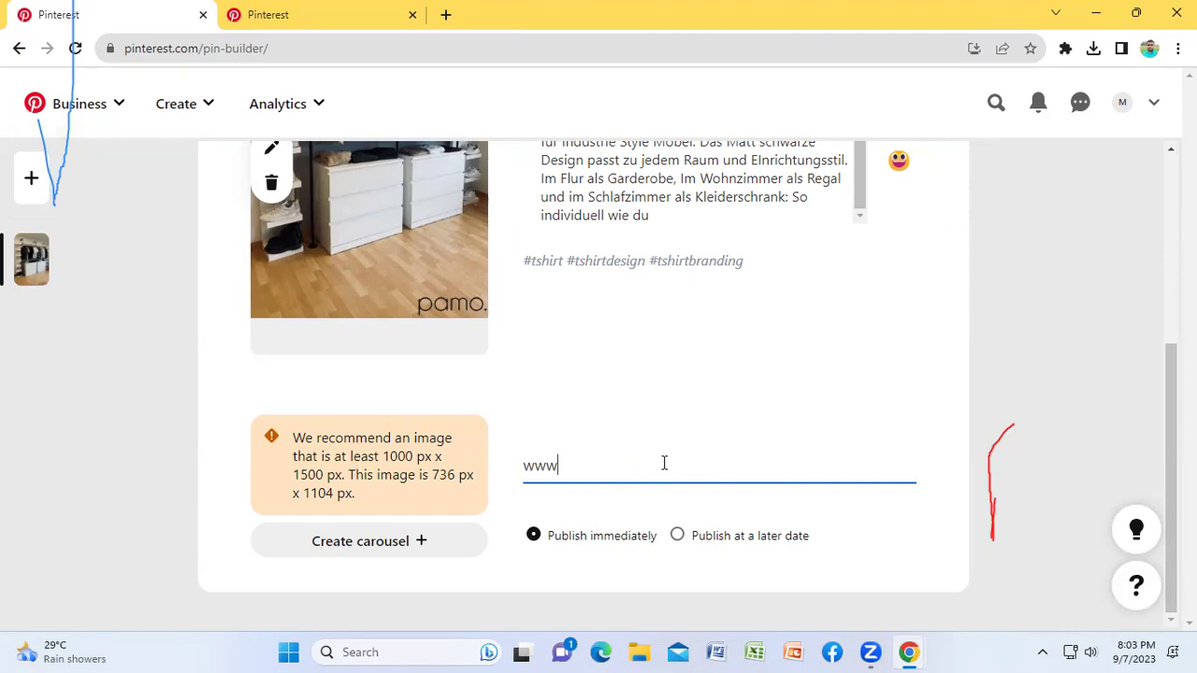
text(youtube.com/leadid)
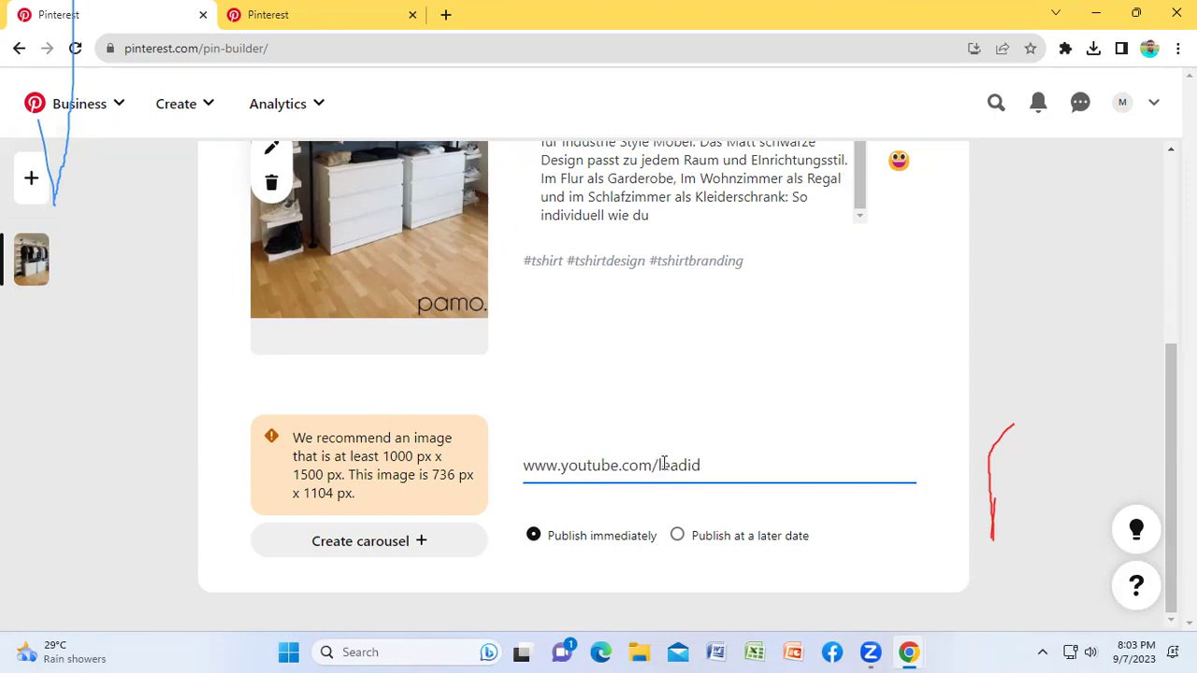
key(BackSpace)
text(tinstitute)
scroll(1023, 374, up, 1)
scroll(1032, 369, up, 3)
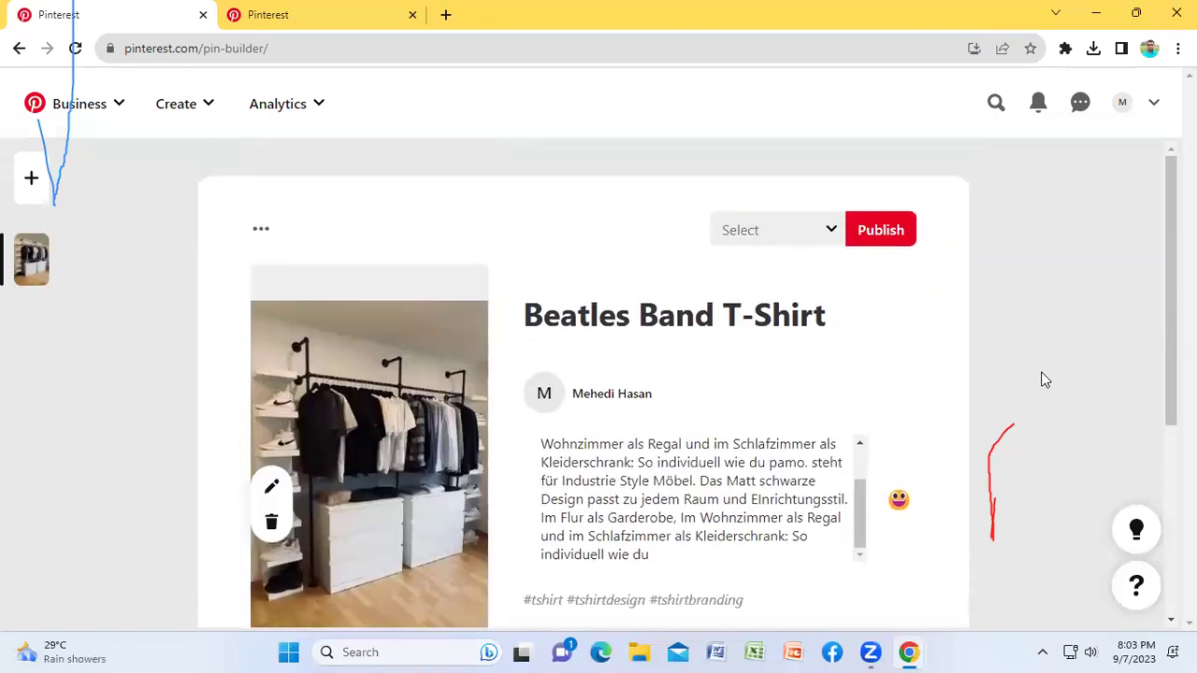
Step: Create a board named 'Tshirt' from the board dropdown and publish the Beatles Band T-Shirt pin
click(813, 240)
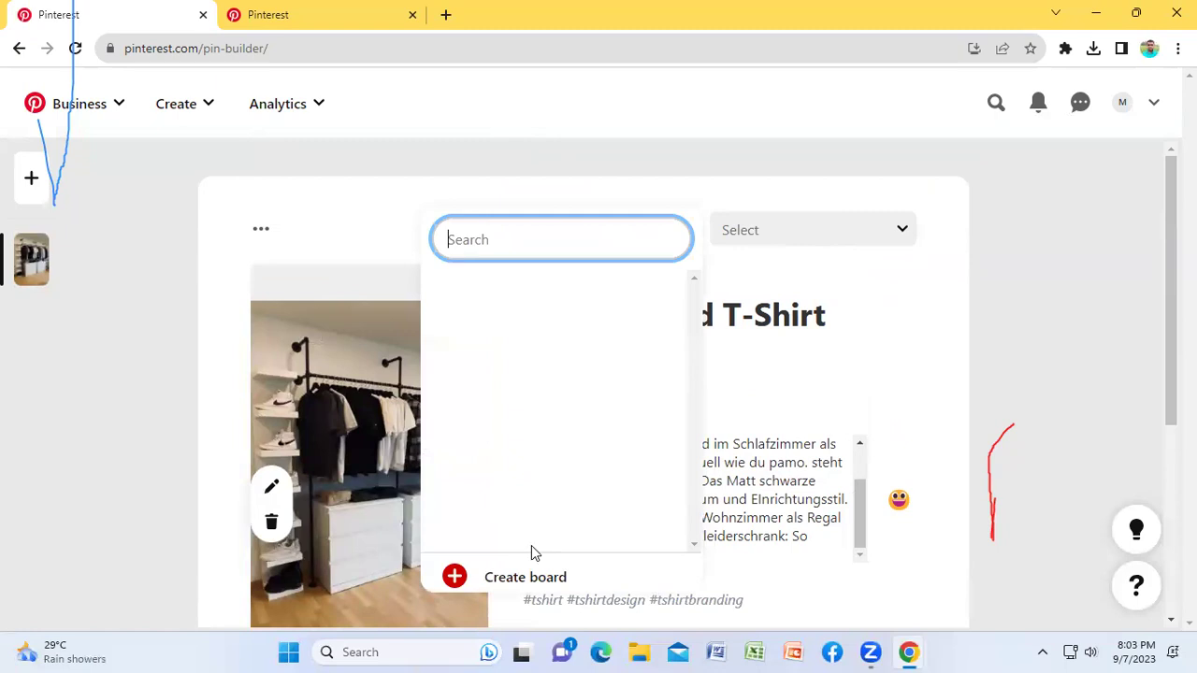
click(526, 580)
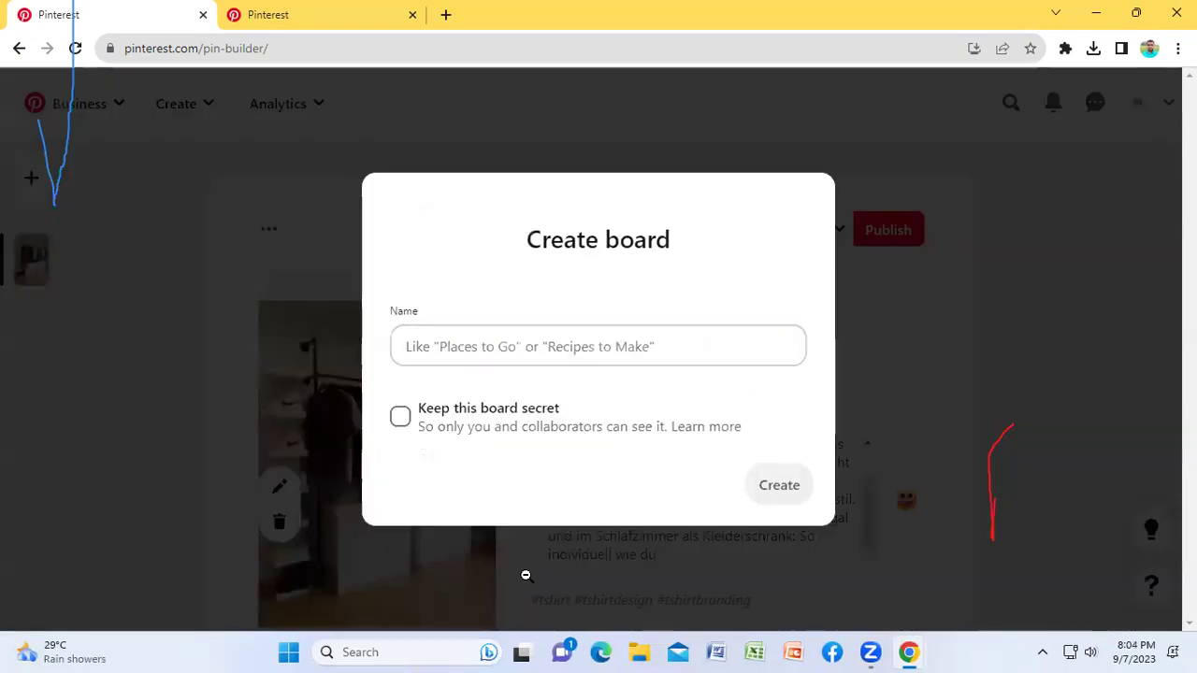
click(459, 346)
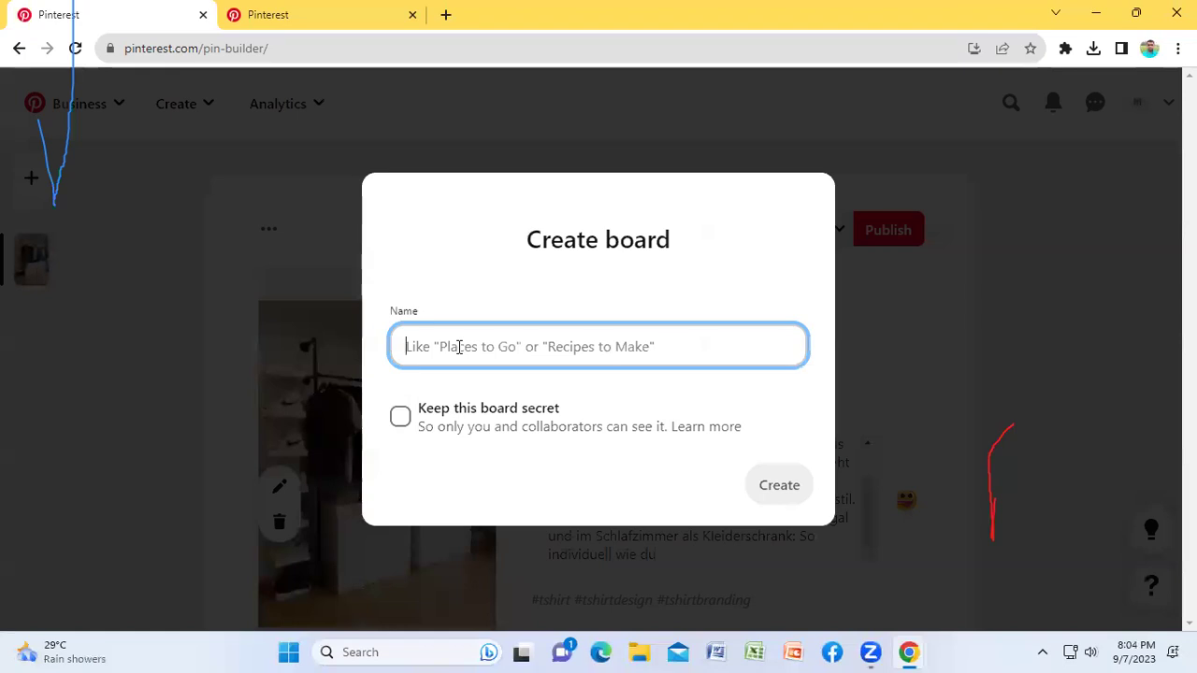
text(Tshirt)
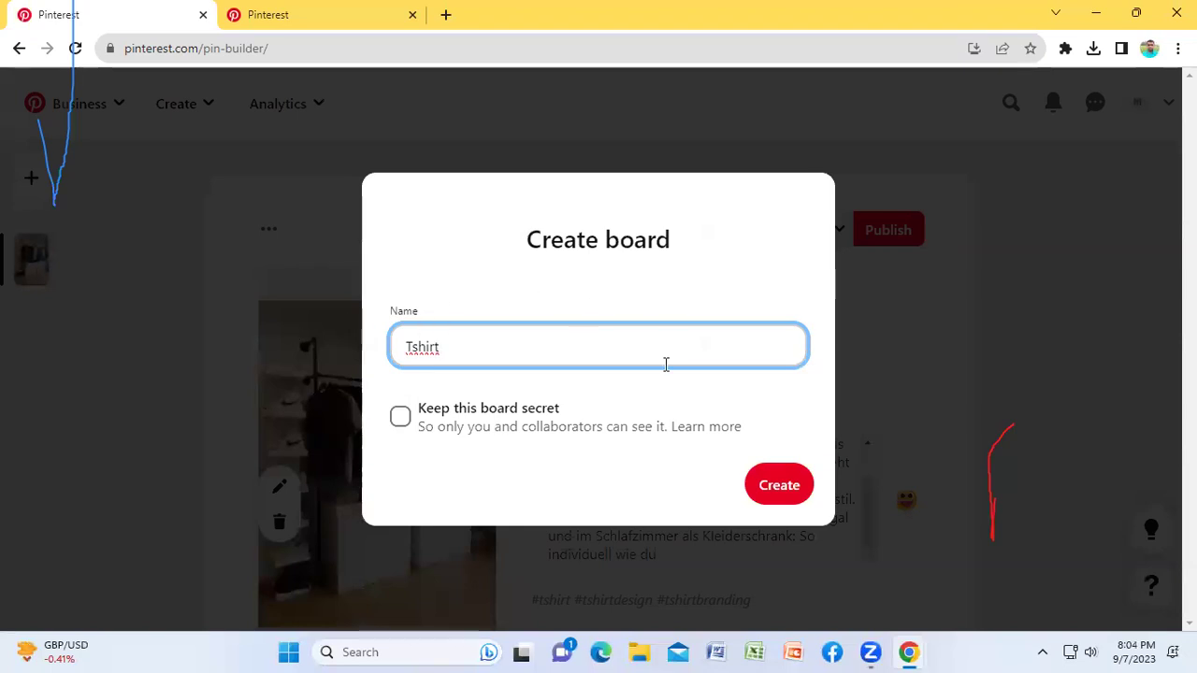
click(776, 494)
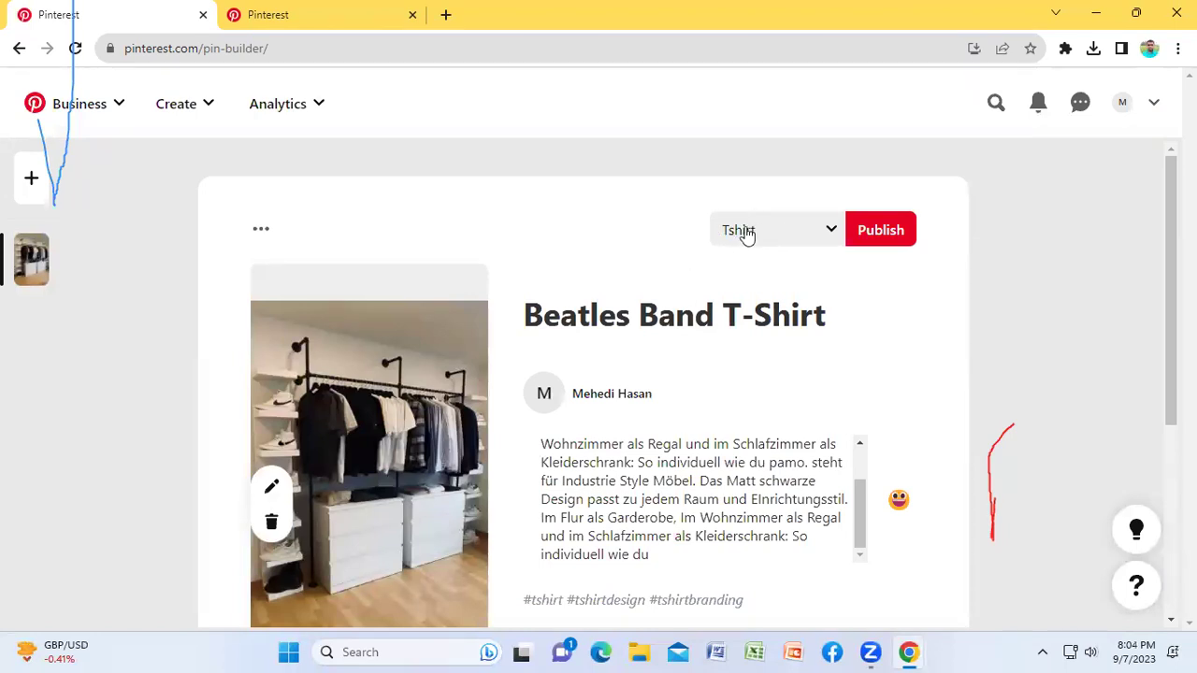
click(880, 231)
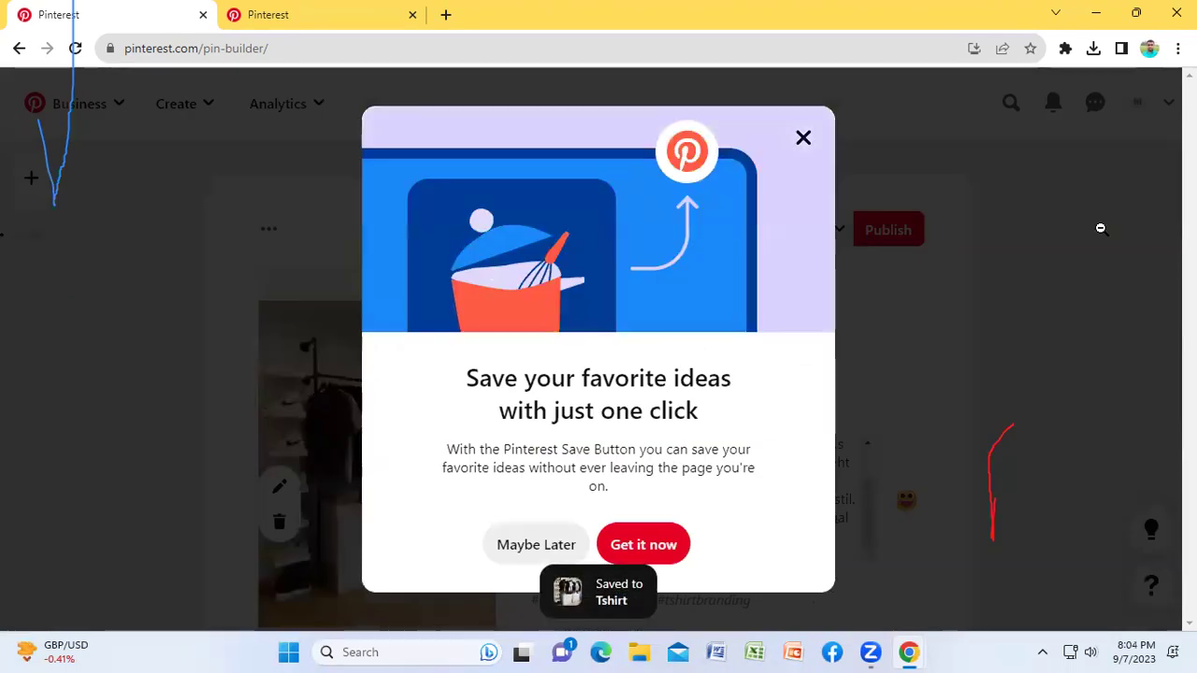
Step: Decline the save-ideas popup, then open the Beatles Band T-Shirt pin from the profile's Tshirt board
click(520, 548)
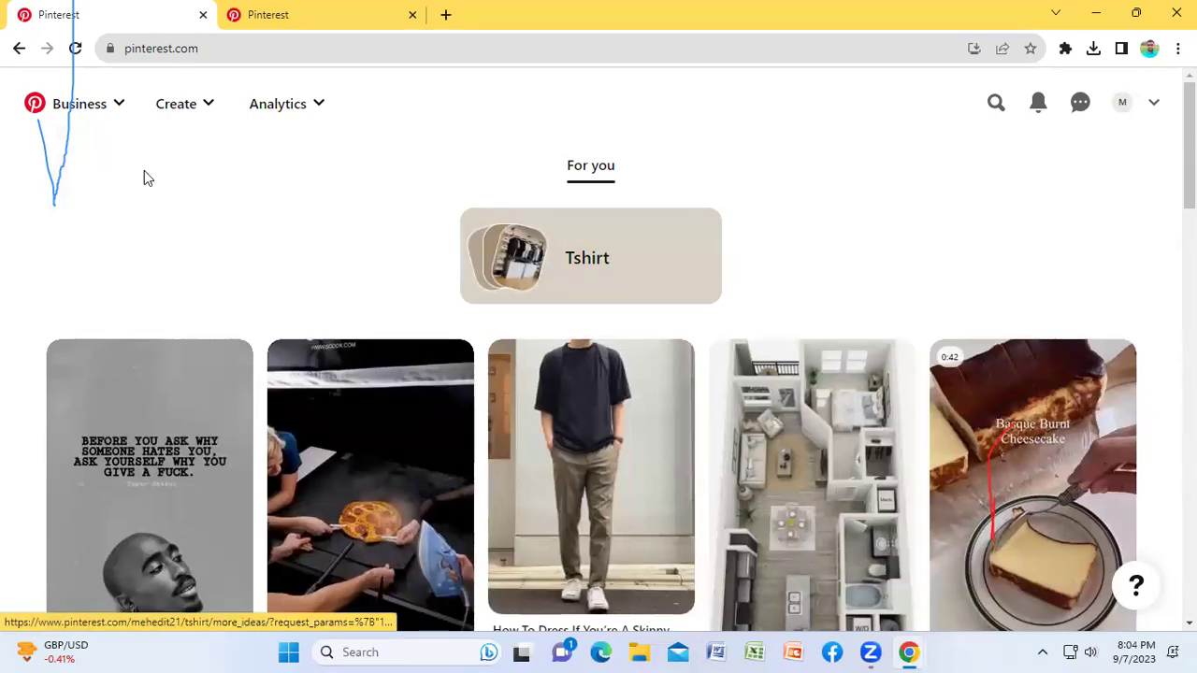
scroll(812, 182, down, 1)
scroll(810, 178, down, 4)
scroll(807, 224, up, 4)
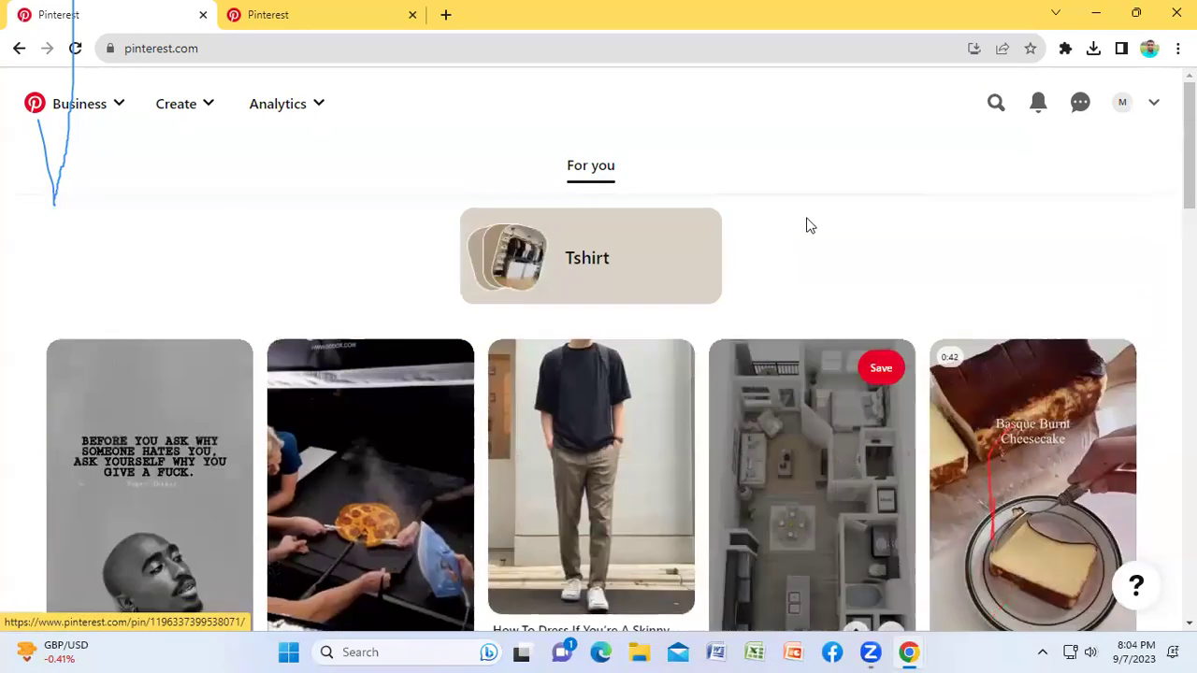
click(1122, 105)
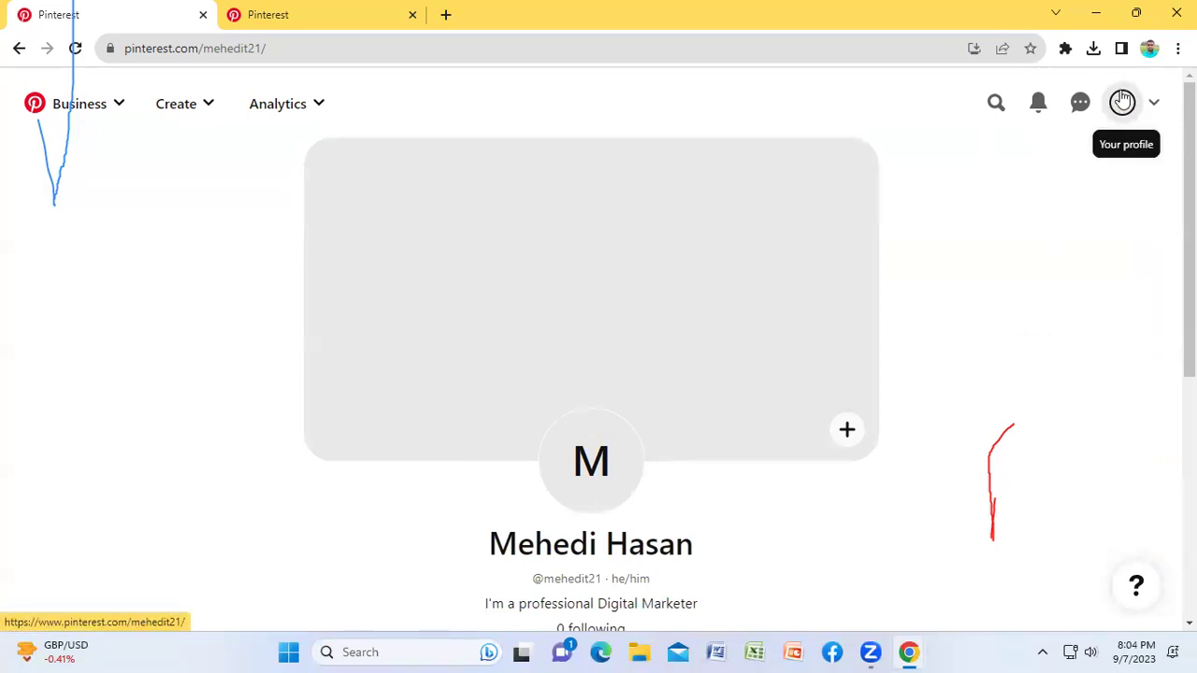
scroll(984, 308, down, 5)
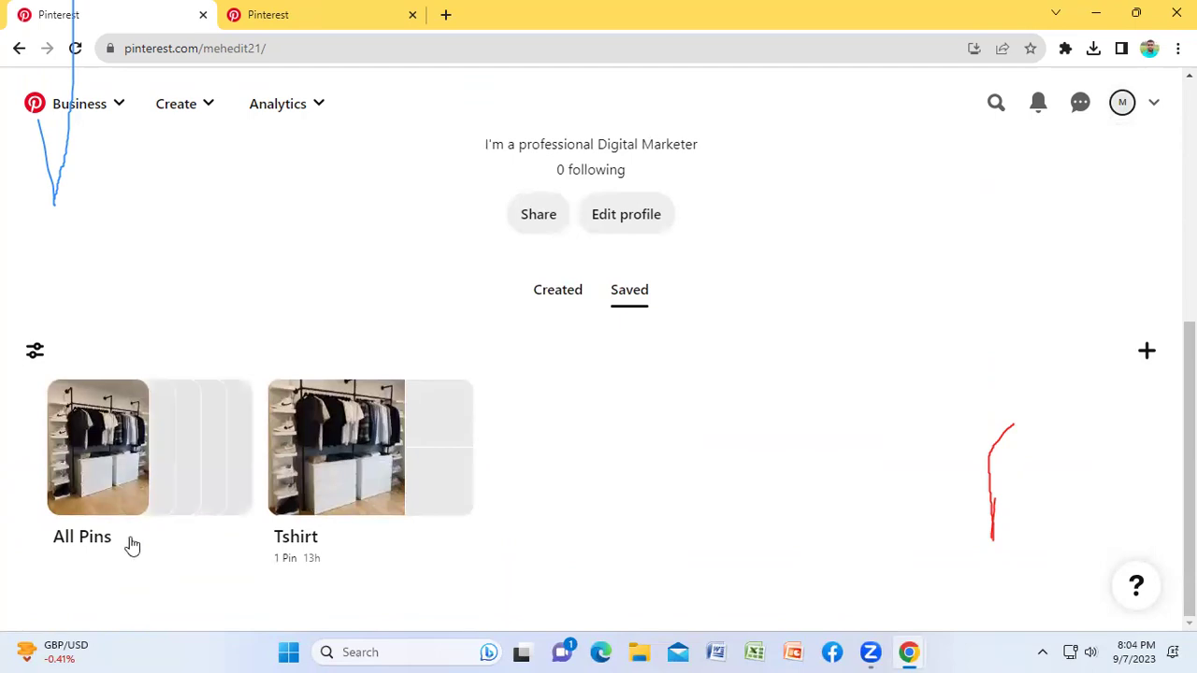
click(350, 455)
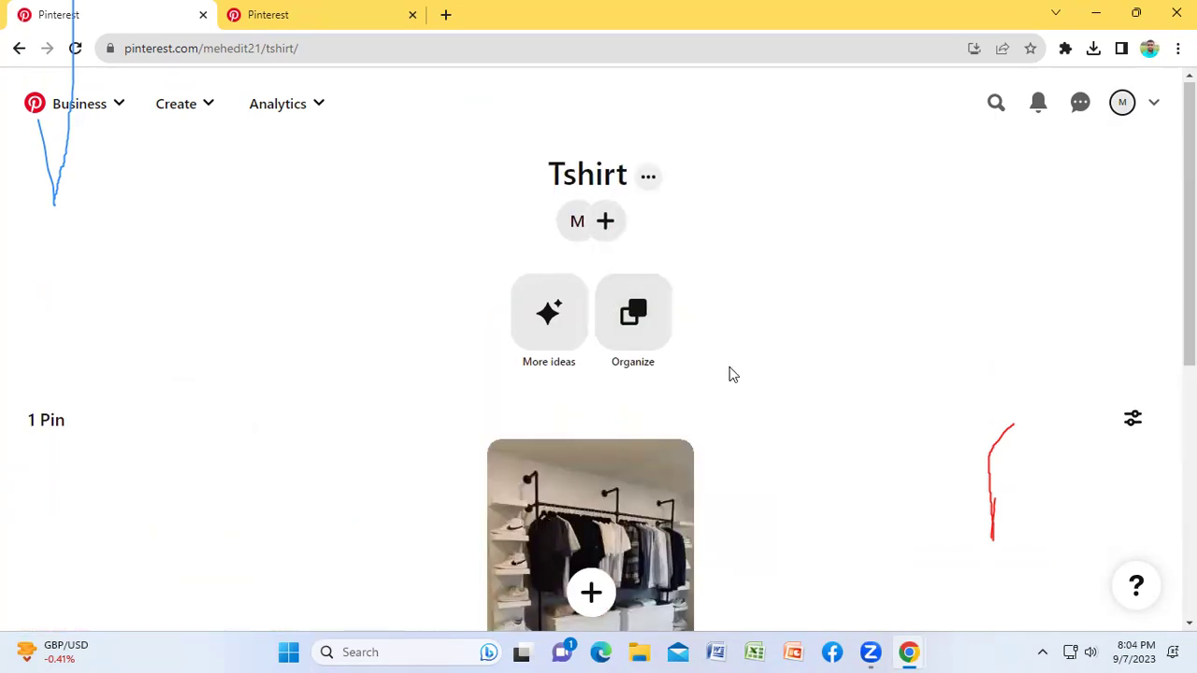
scroll(729, 374, down, 3)
click(595, 339)
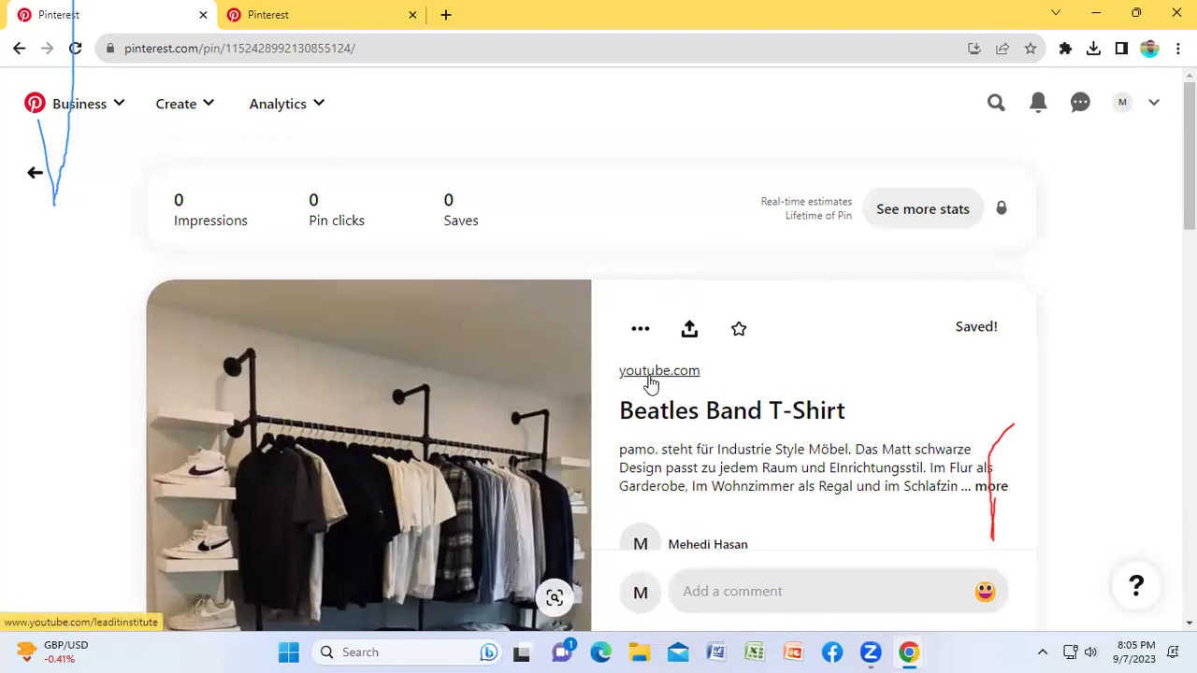
Step: Follow the pin's youtube.com link to the Lead IT Institute channel, then close that tab
click(647, 372)
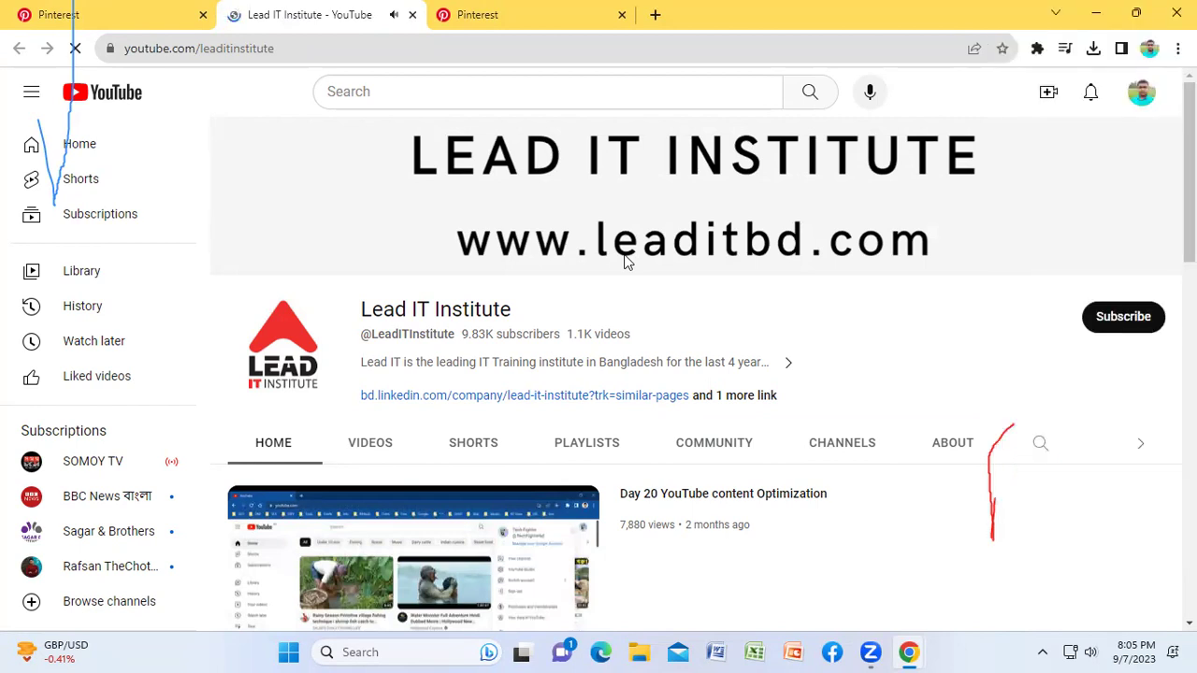
click(129, 8)
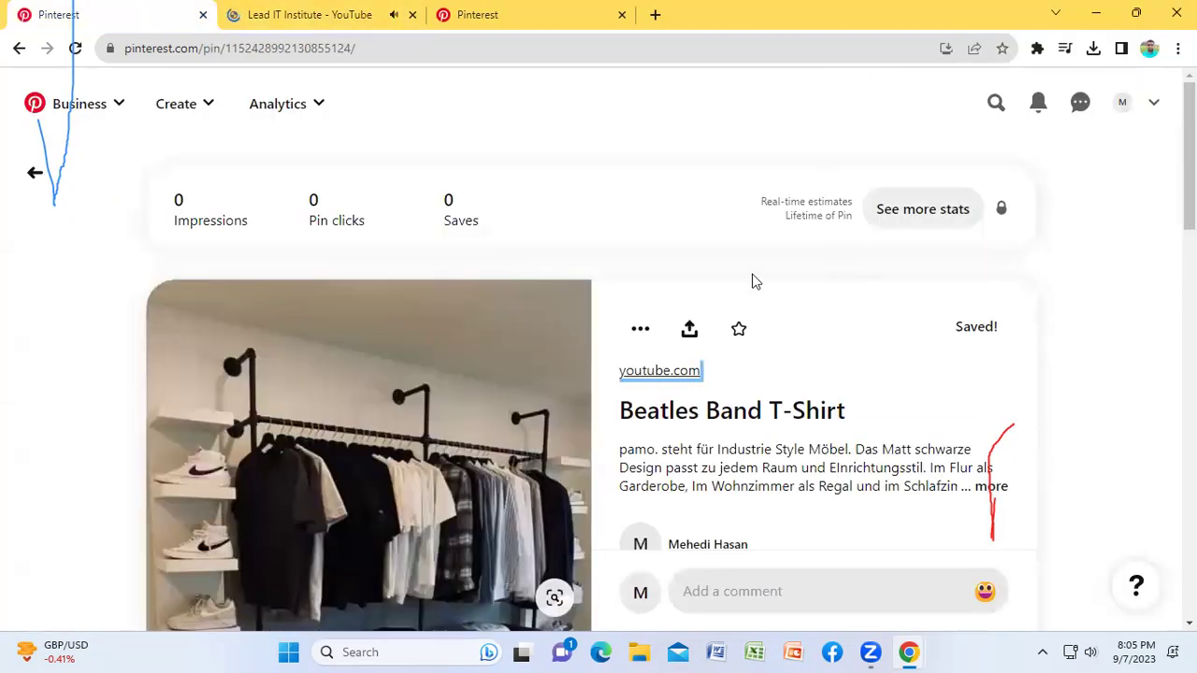
scroll(622, 372, down, 1)
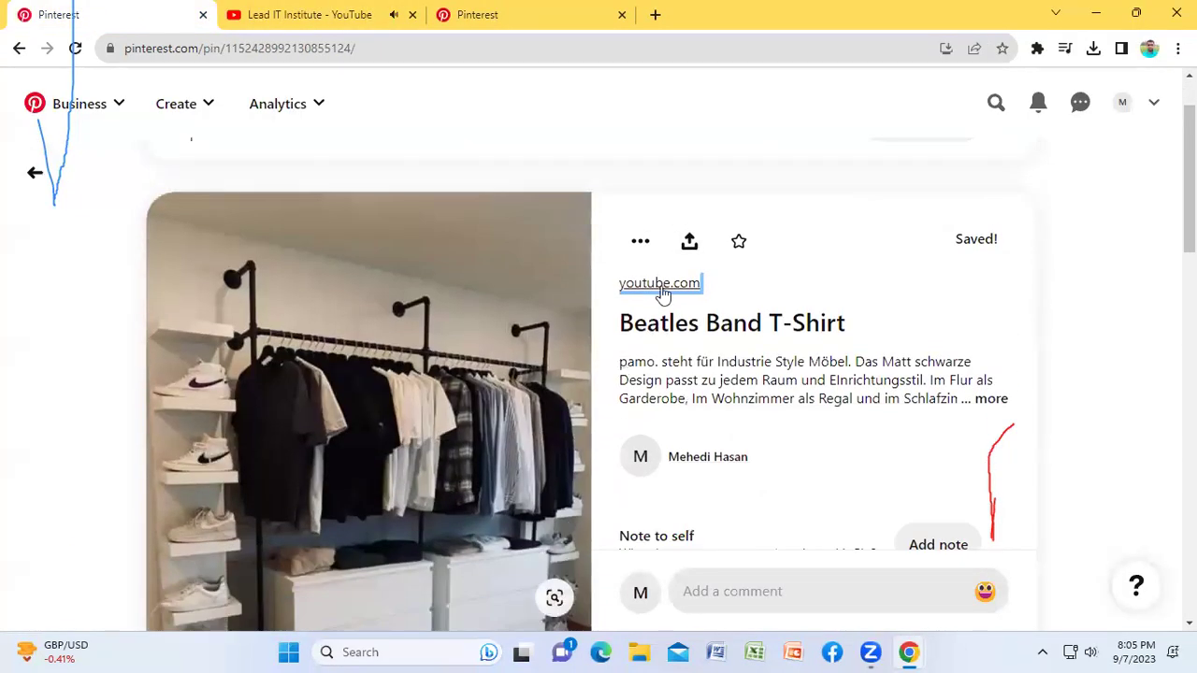
scroll(838, 382, down, 4)
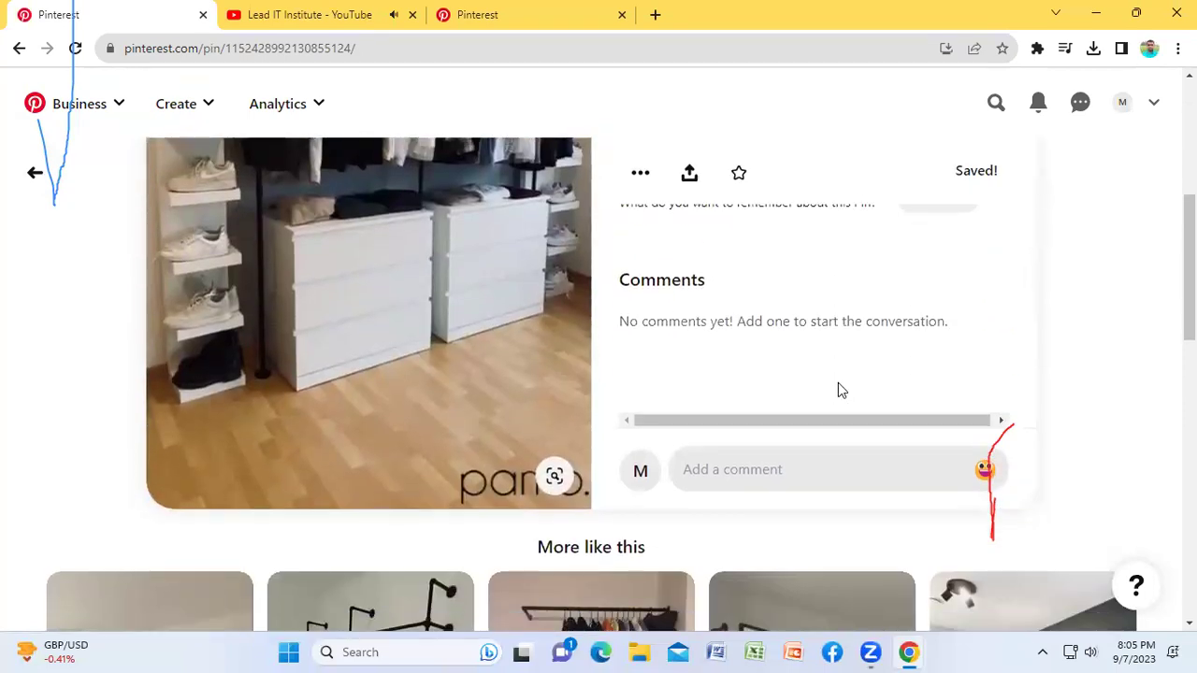
scroll(740, 302, up, 2)
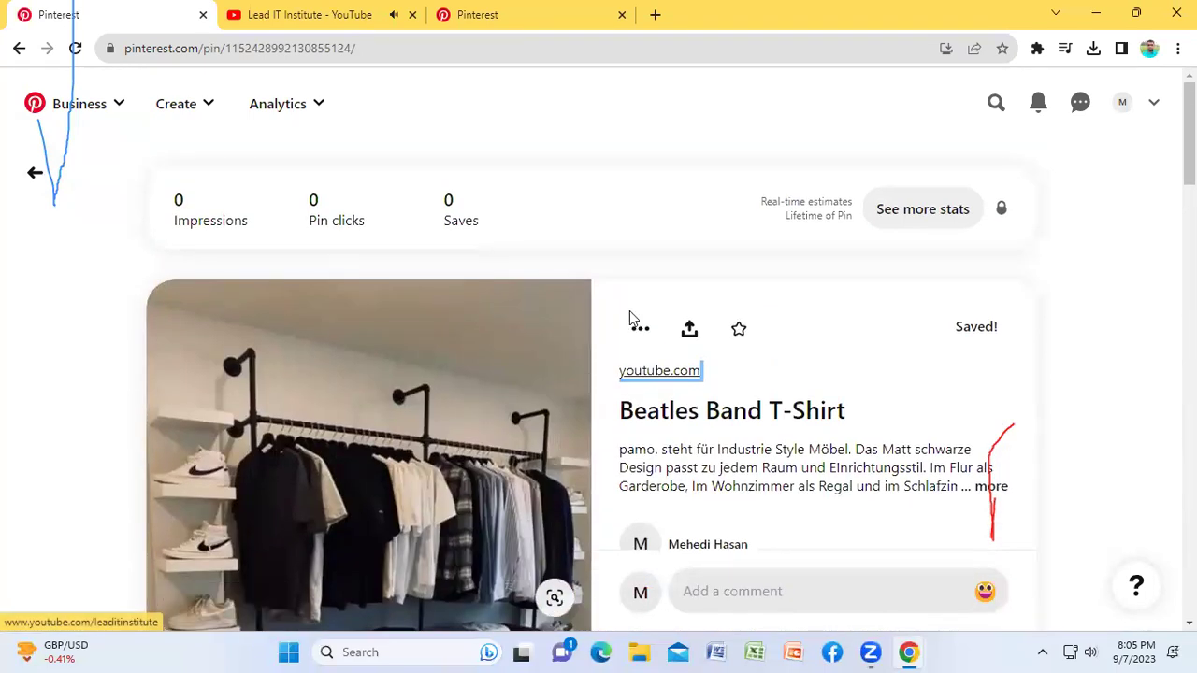
scroll(533, 455, down, 1)
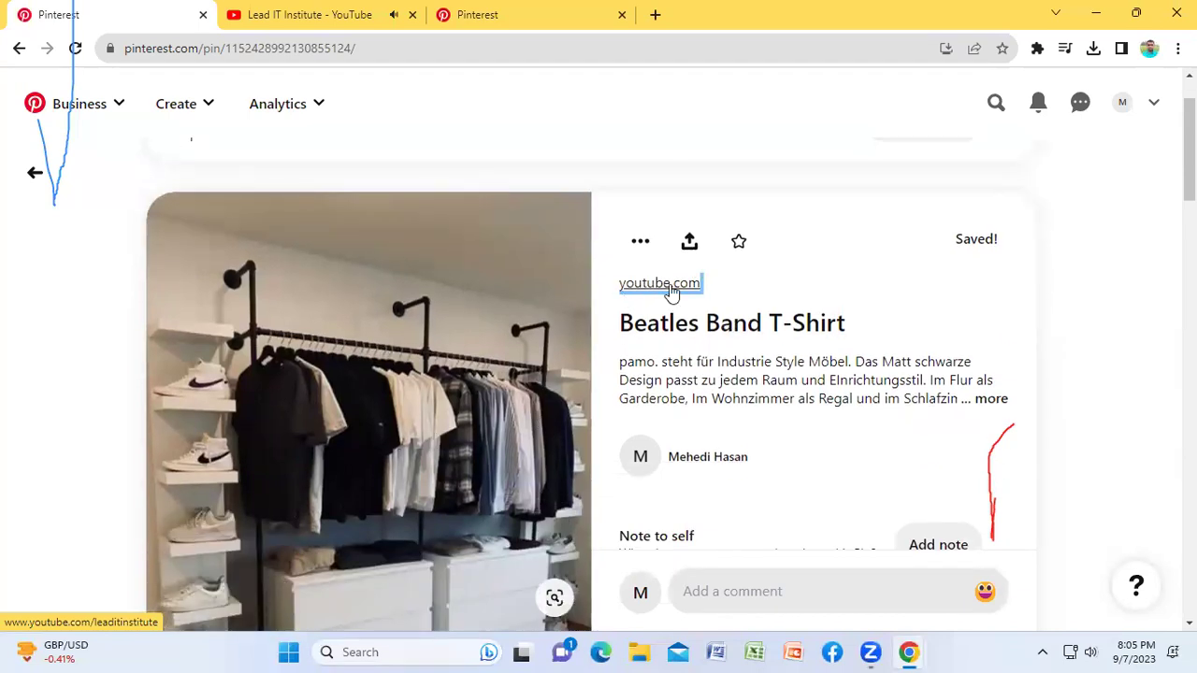
scroll(375, 387, down, 5)
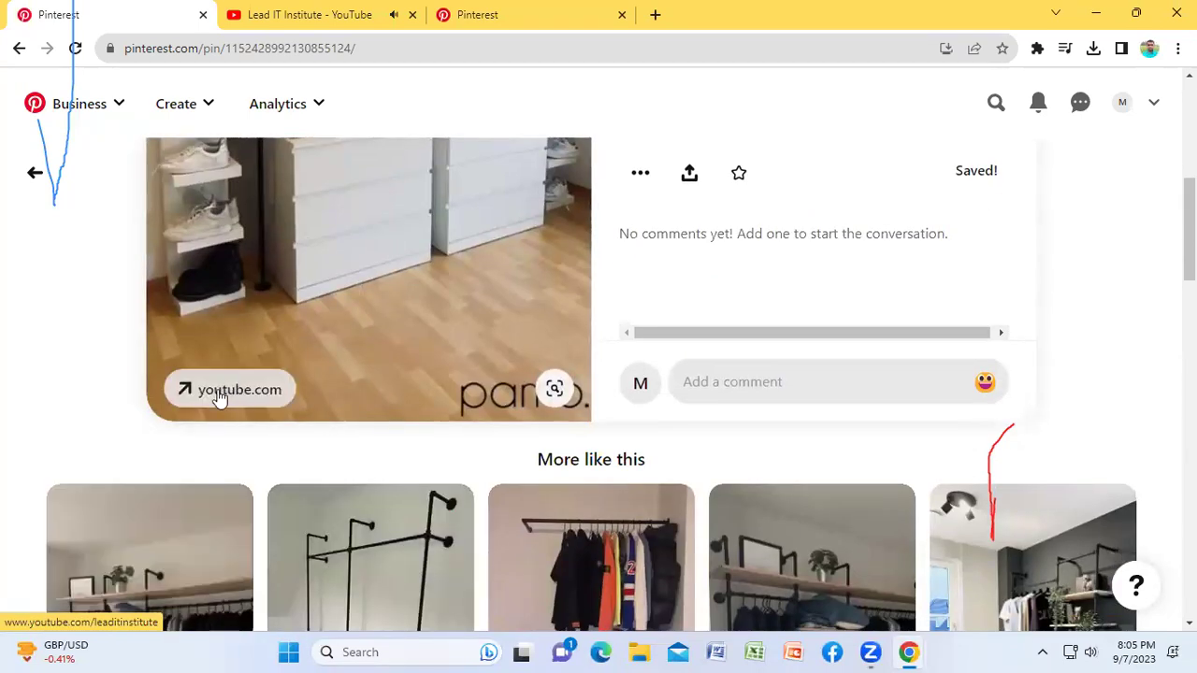
scroll(748, 131, up, 4)
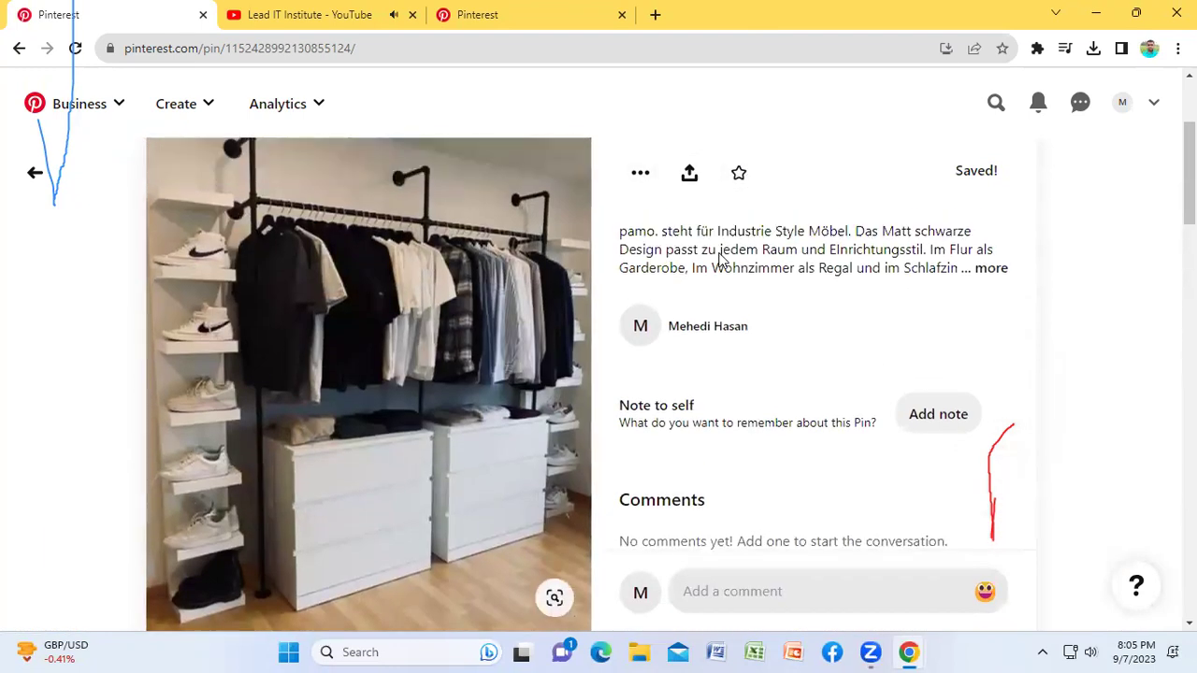
scroll(720, 260, up, 2)
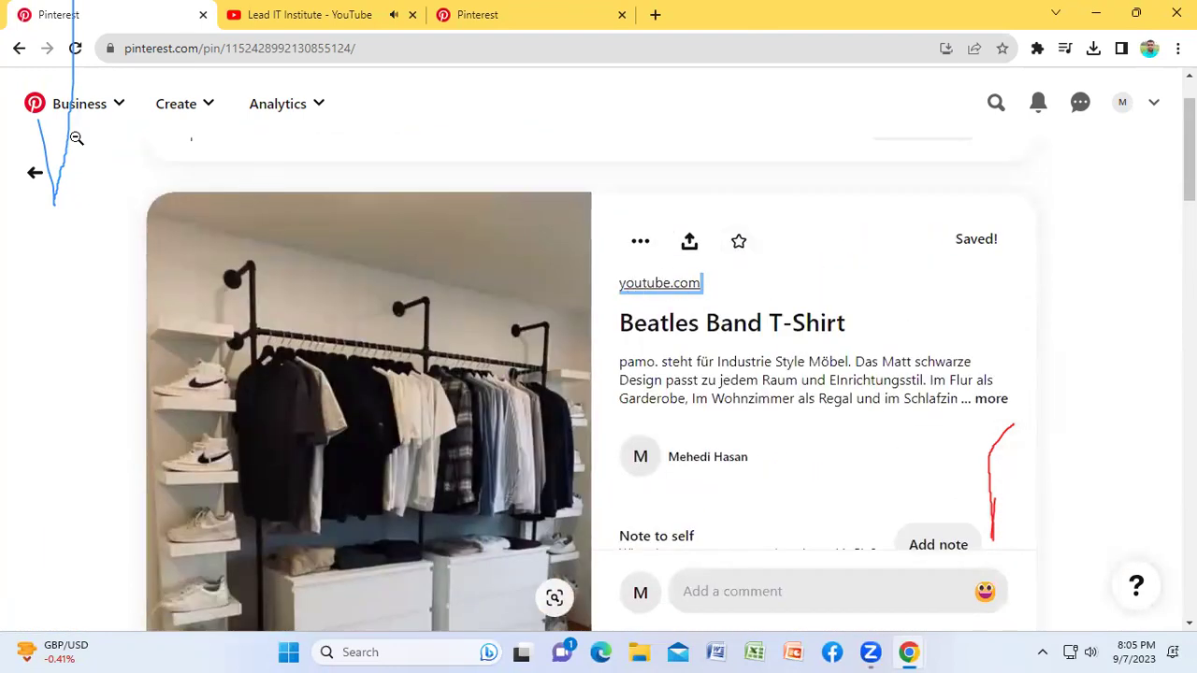
click(413, 14)
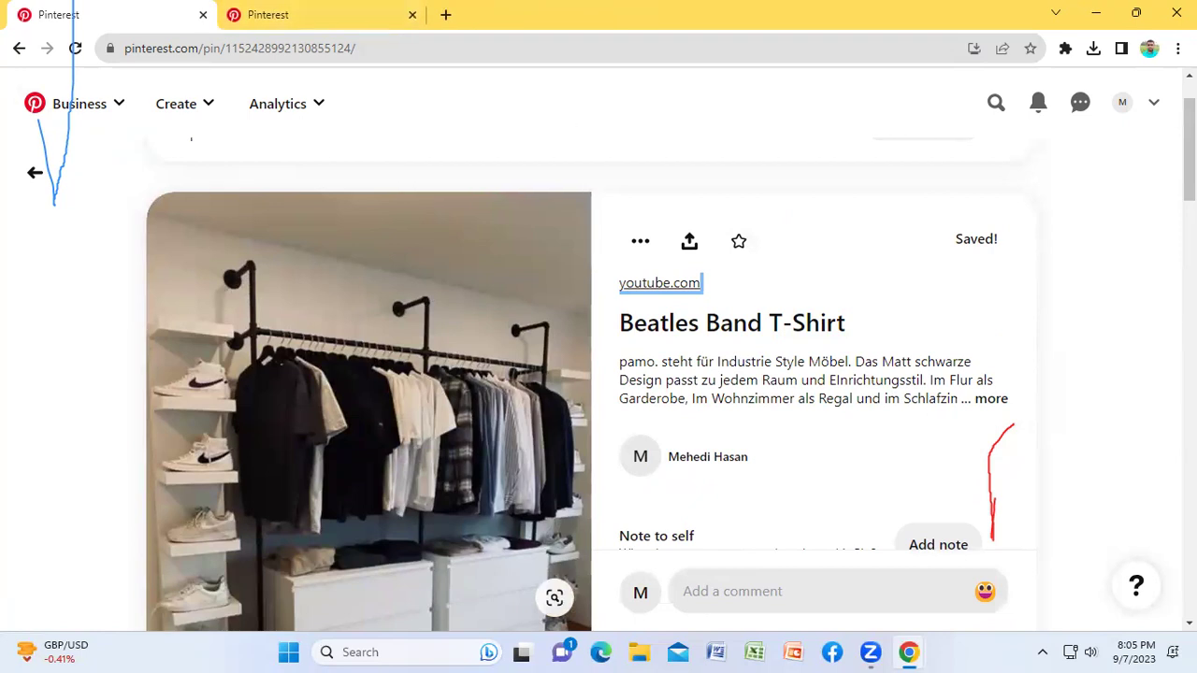
Step: Expand the pin's full description and go back to the profile page
click(989, 400)
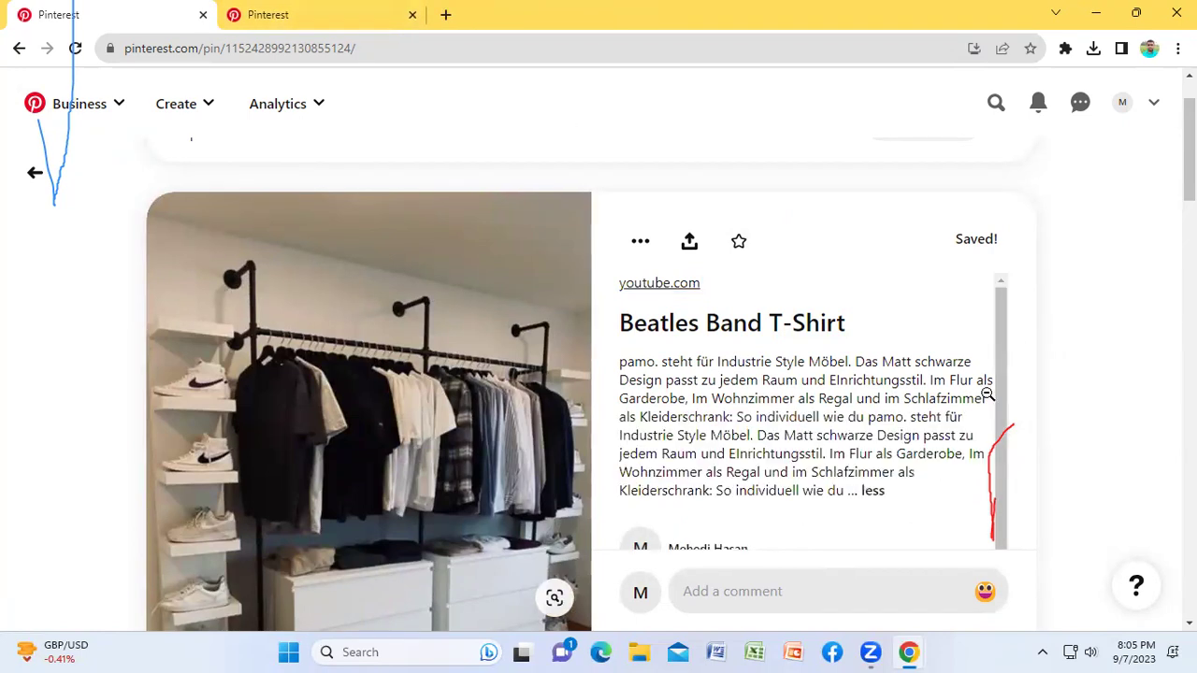
scroll(781, 391, down, 1)
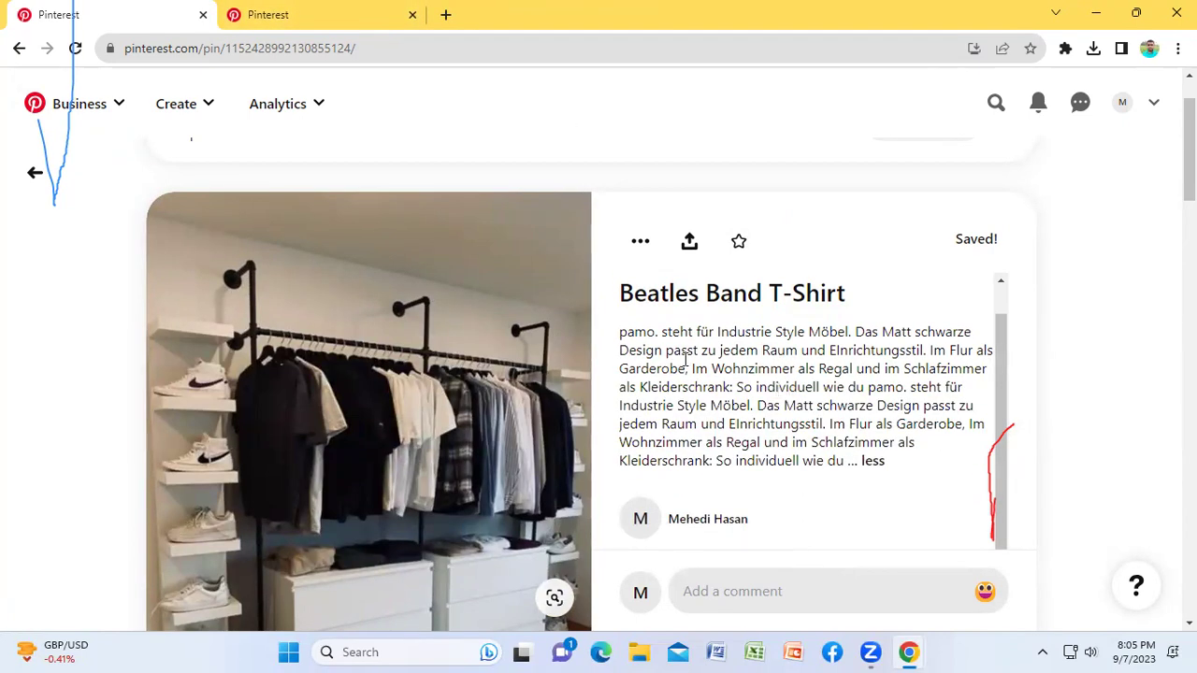
scroll(789, 391, down, 2)
scroll(889, 353, down, 1)
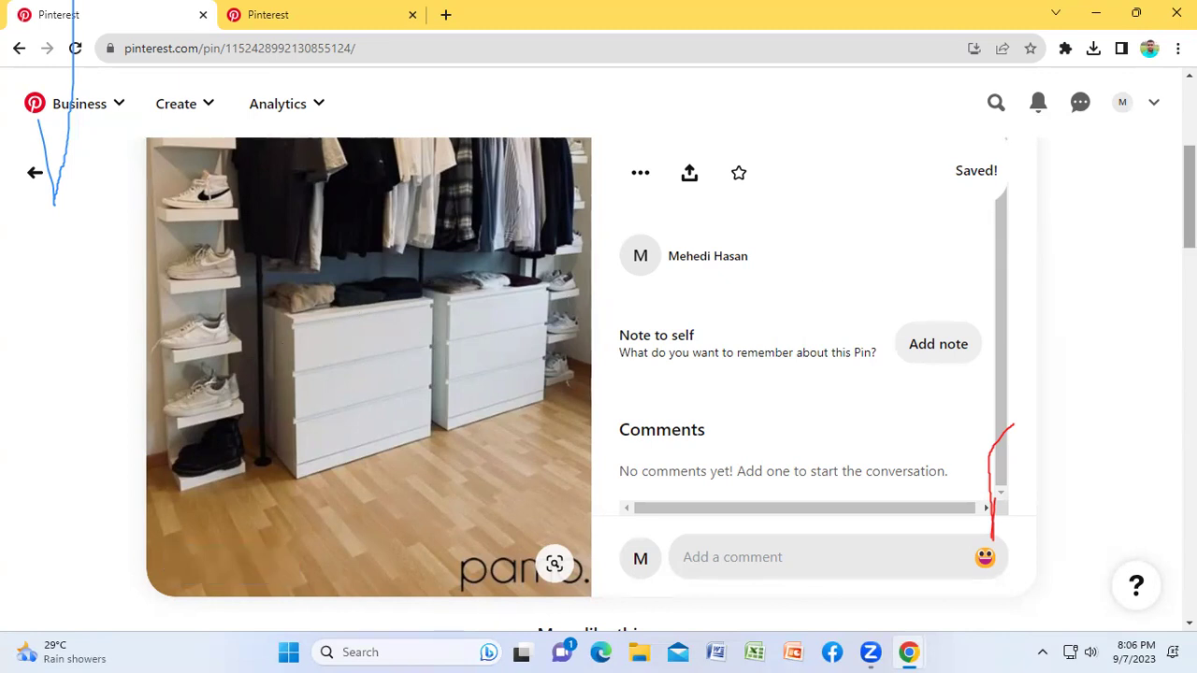
click(1123, 104)
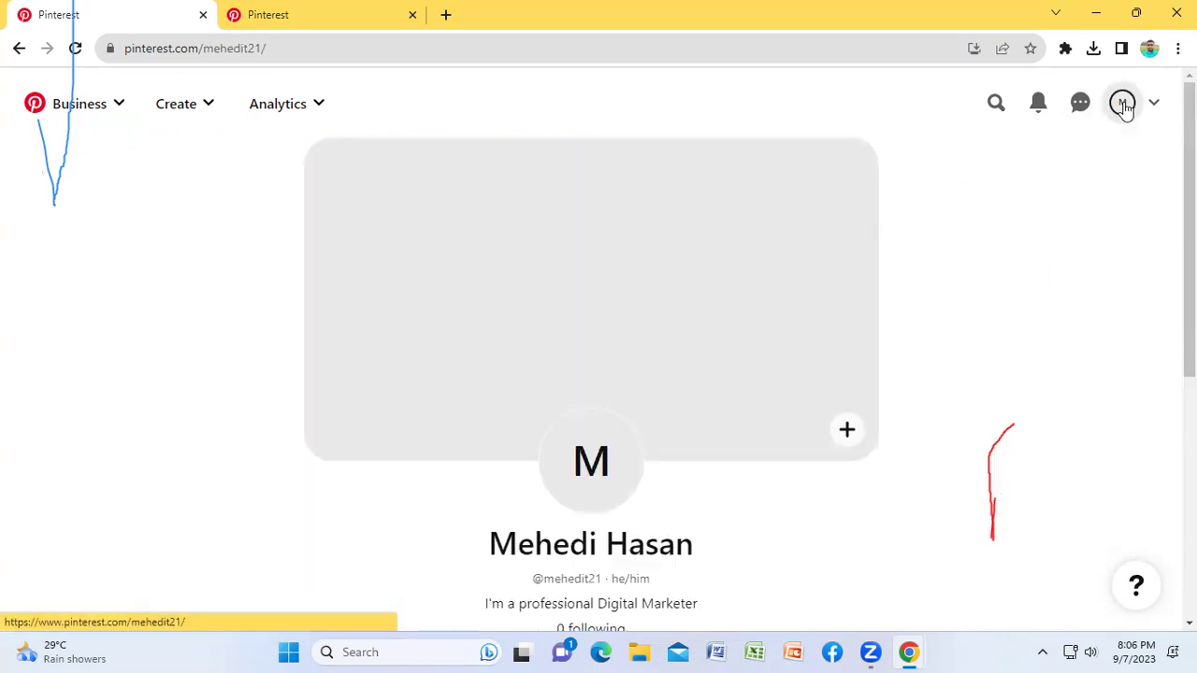
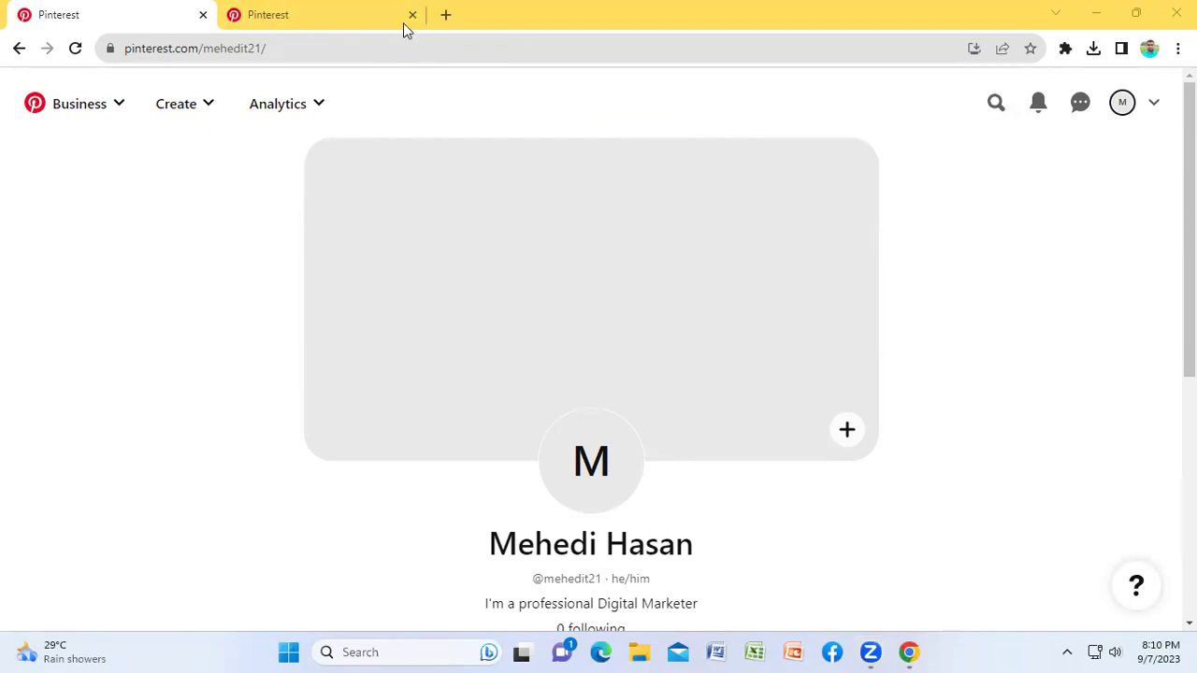
Step: Switch to the second Pinterest tab and open your profile page to view its saved boards
click(315, 13)
click(1106, 219)
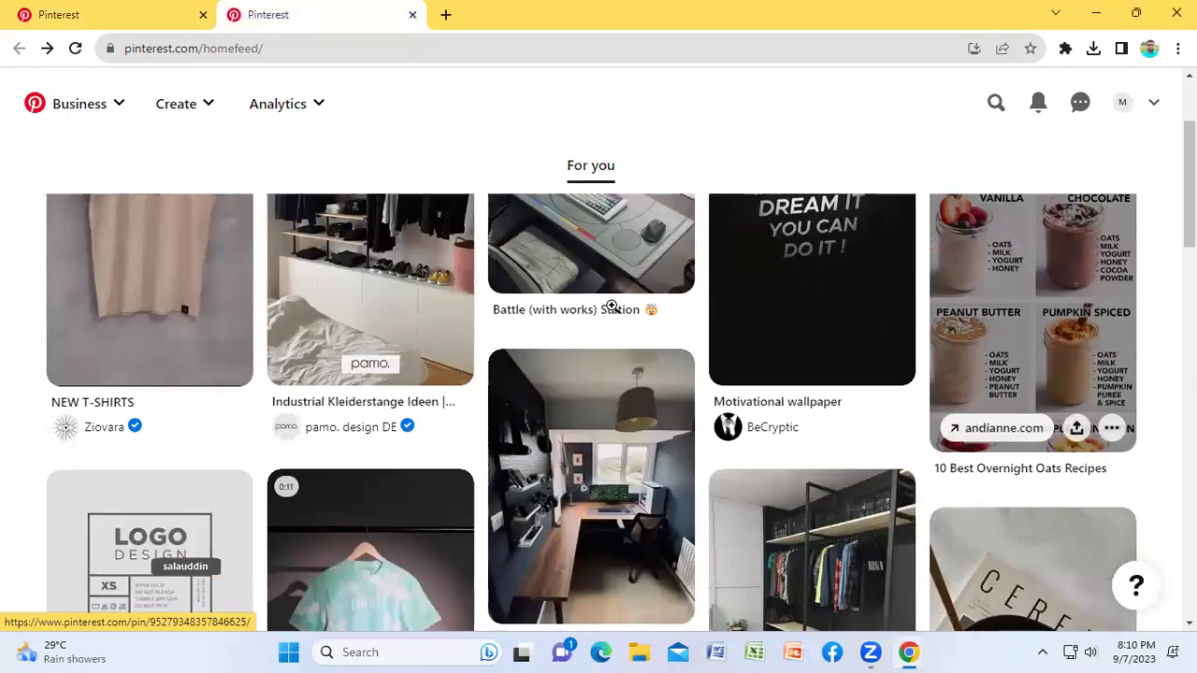
scroll(1074, 141, up, 2)
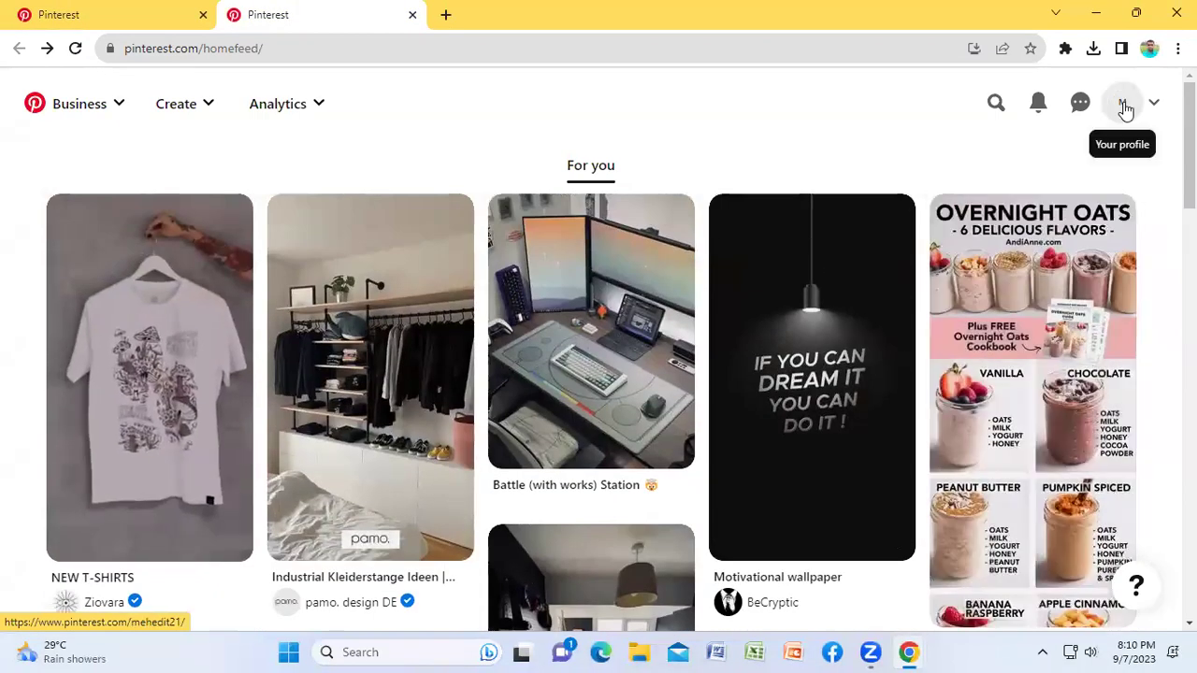
click(1123, 106)
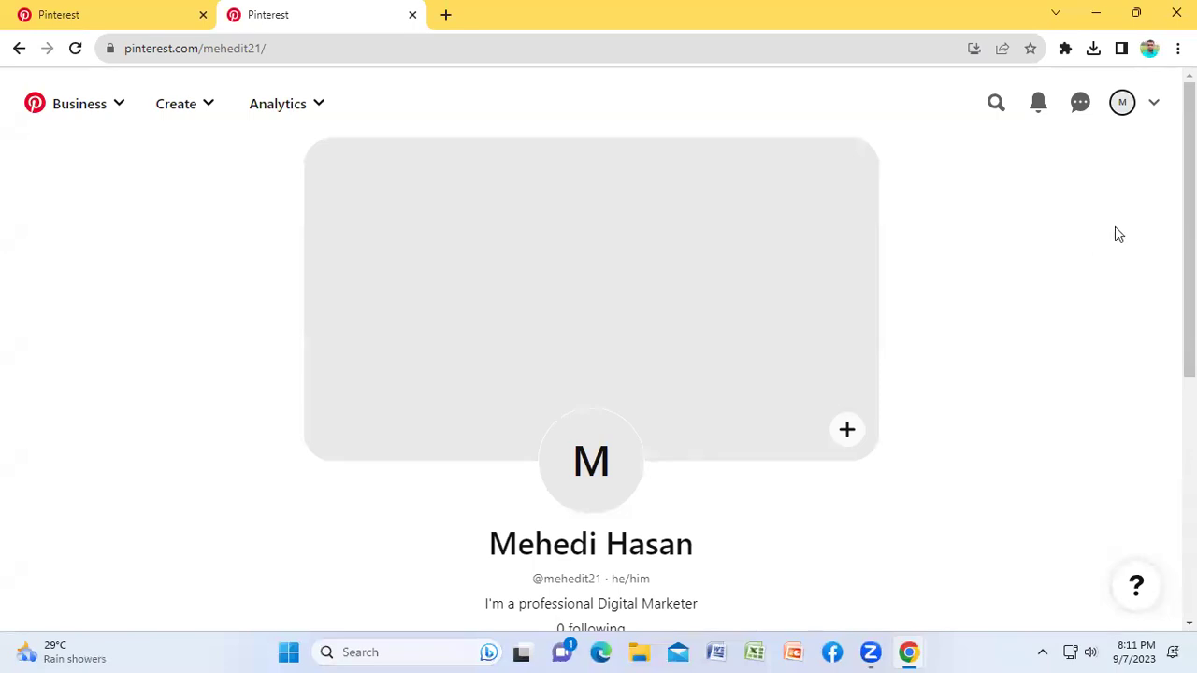
scroll(1098, 222, down, 4)
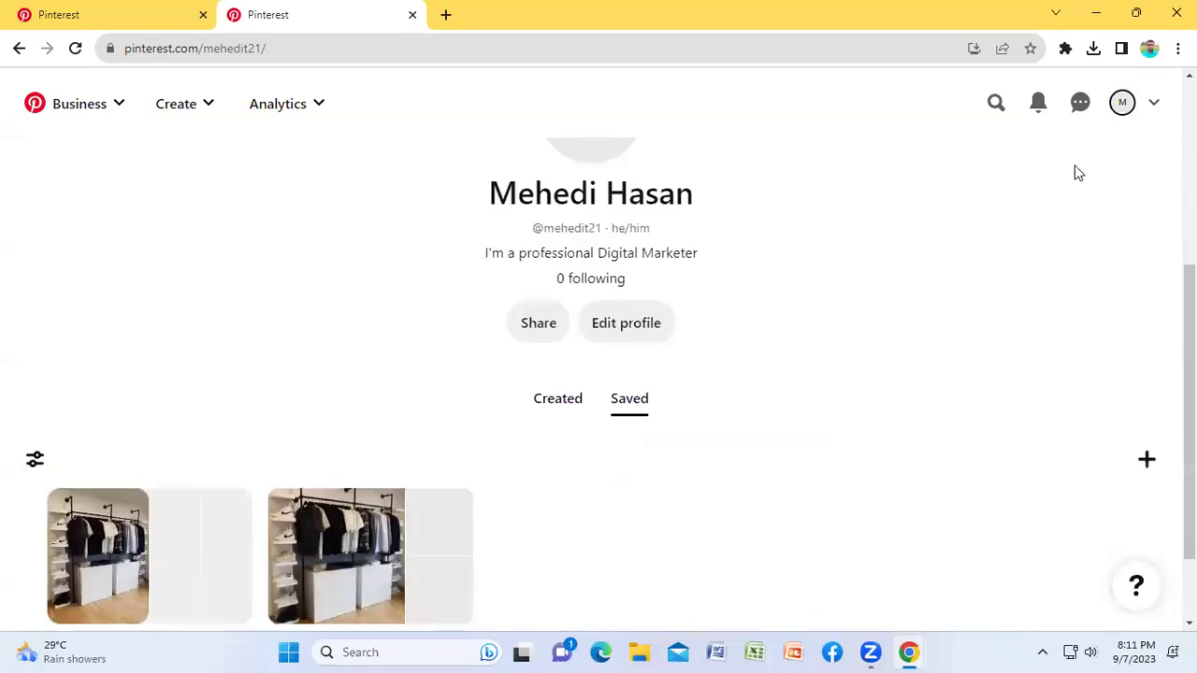
Step: Open the profile editing settings and enter the contact e-mail address
click(621, 334)
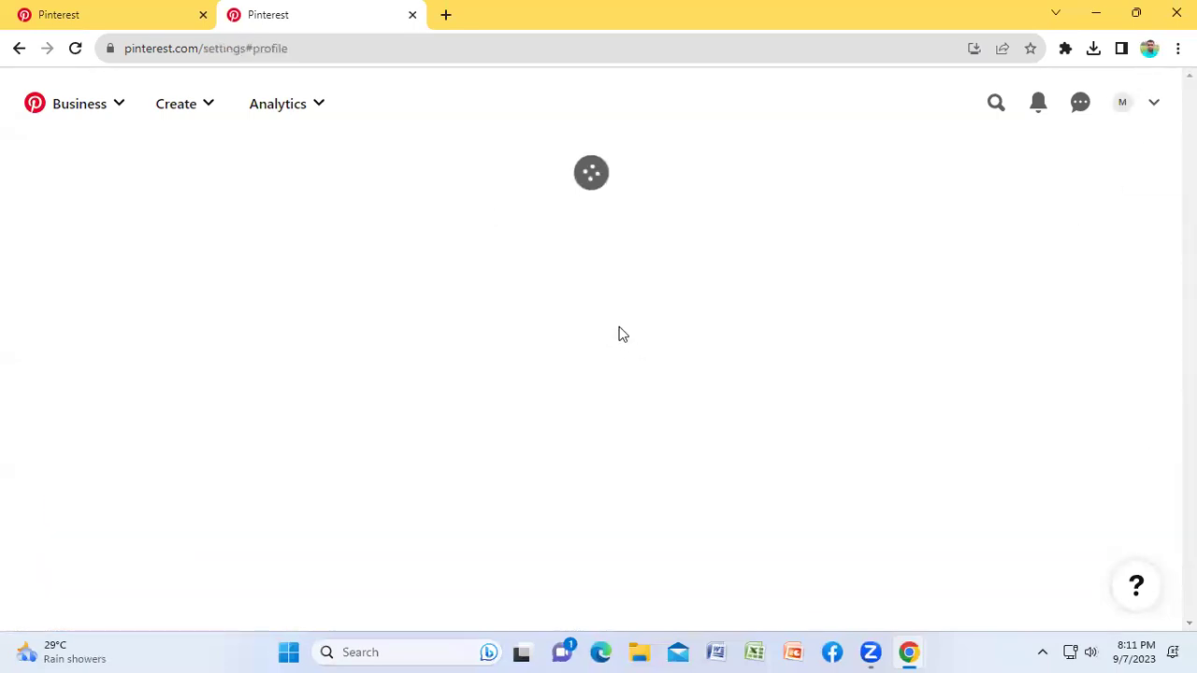
scroll(832, 275, down, 5)
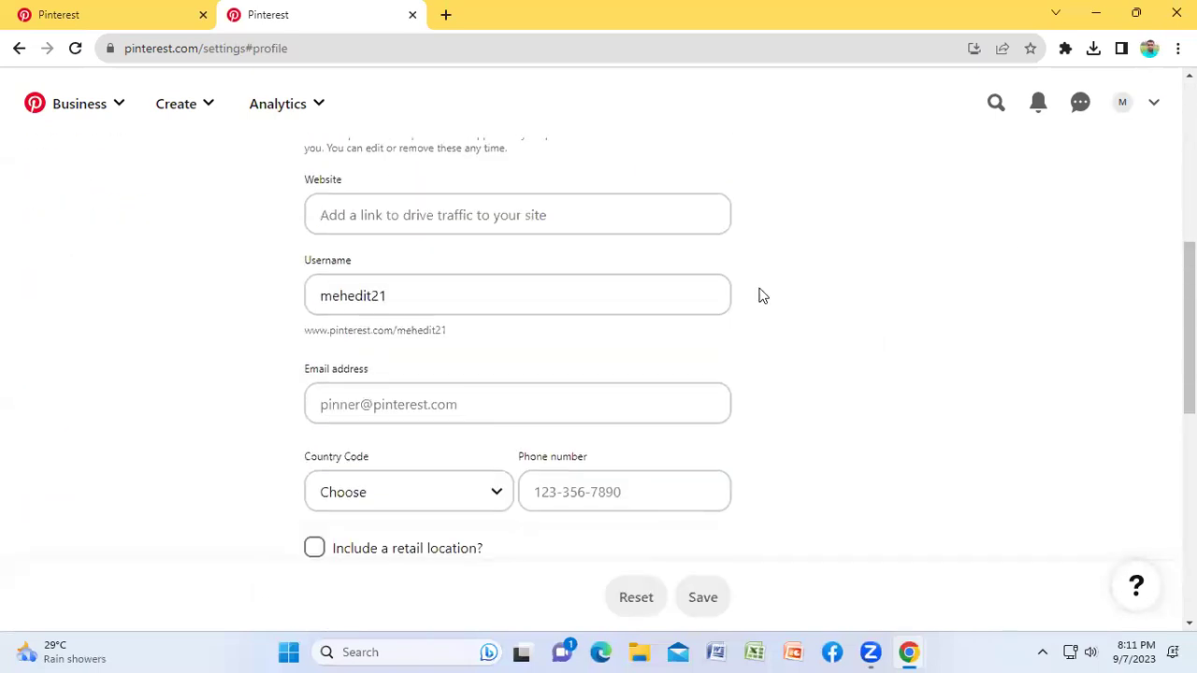
scroll(922, 293, up, 1)
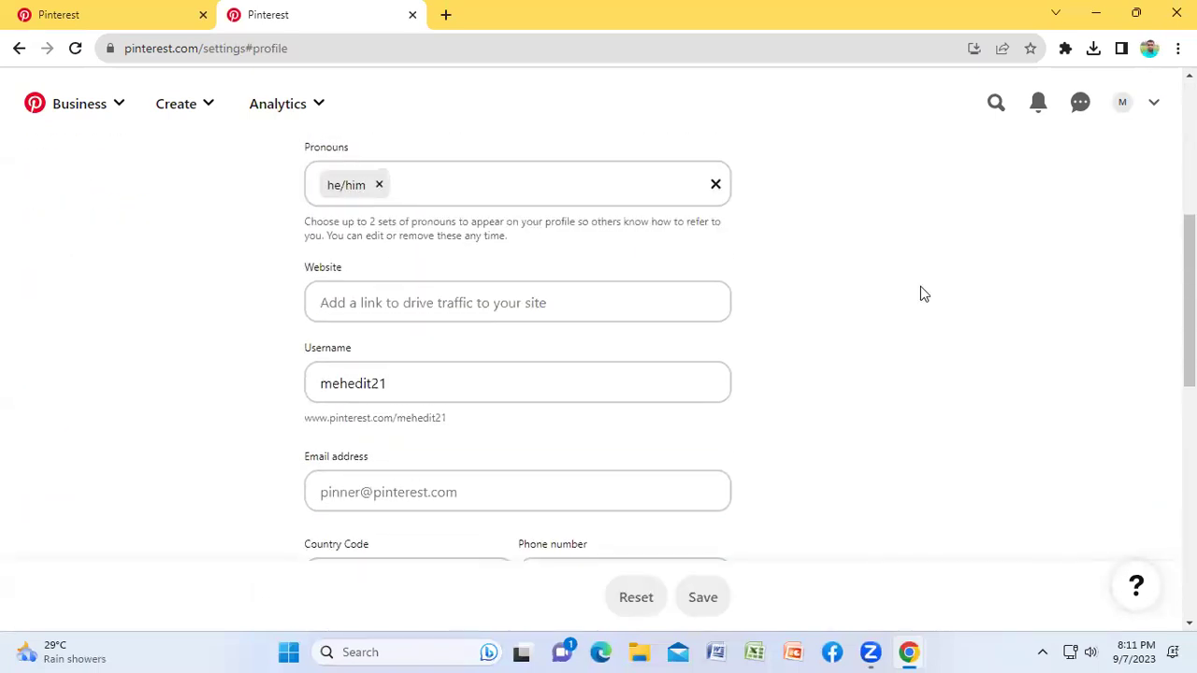
scroll(455, 326, down, 2)
click(433, 323)
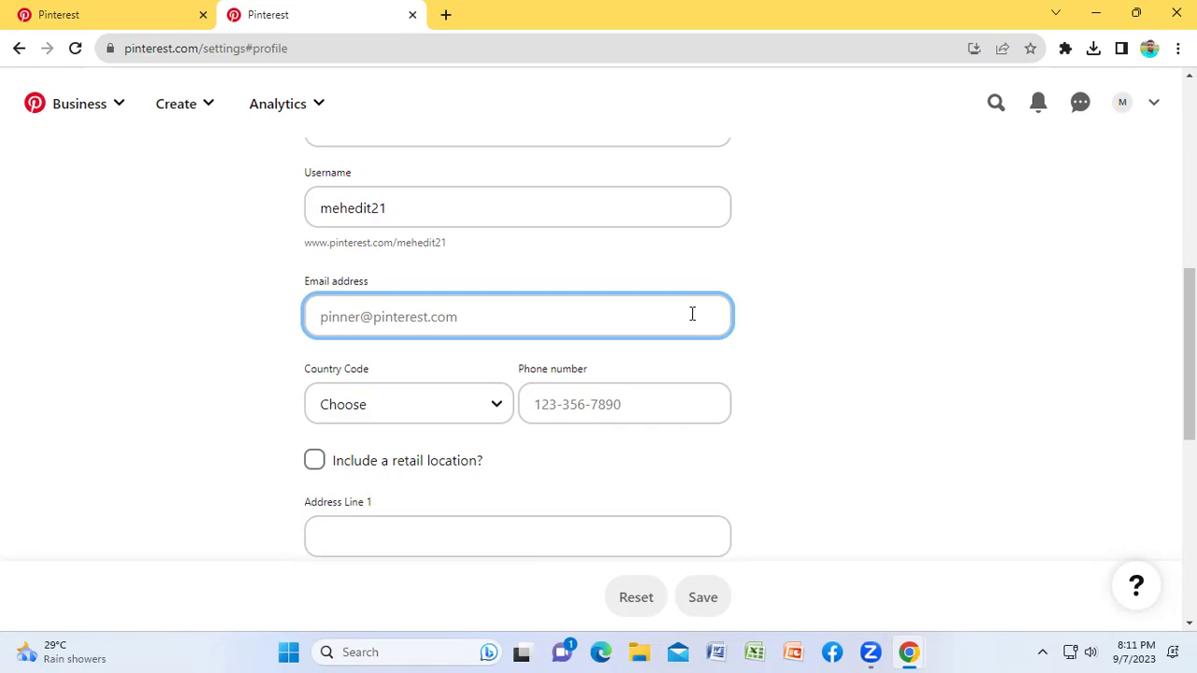
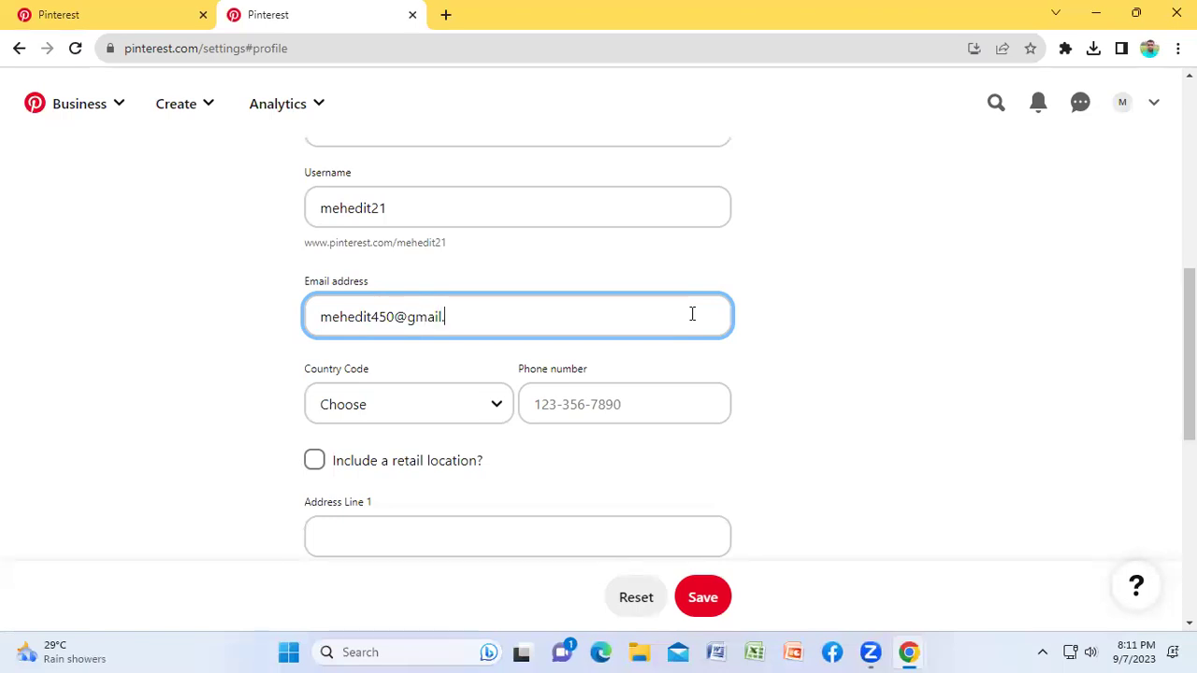
click(996, 372)
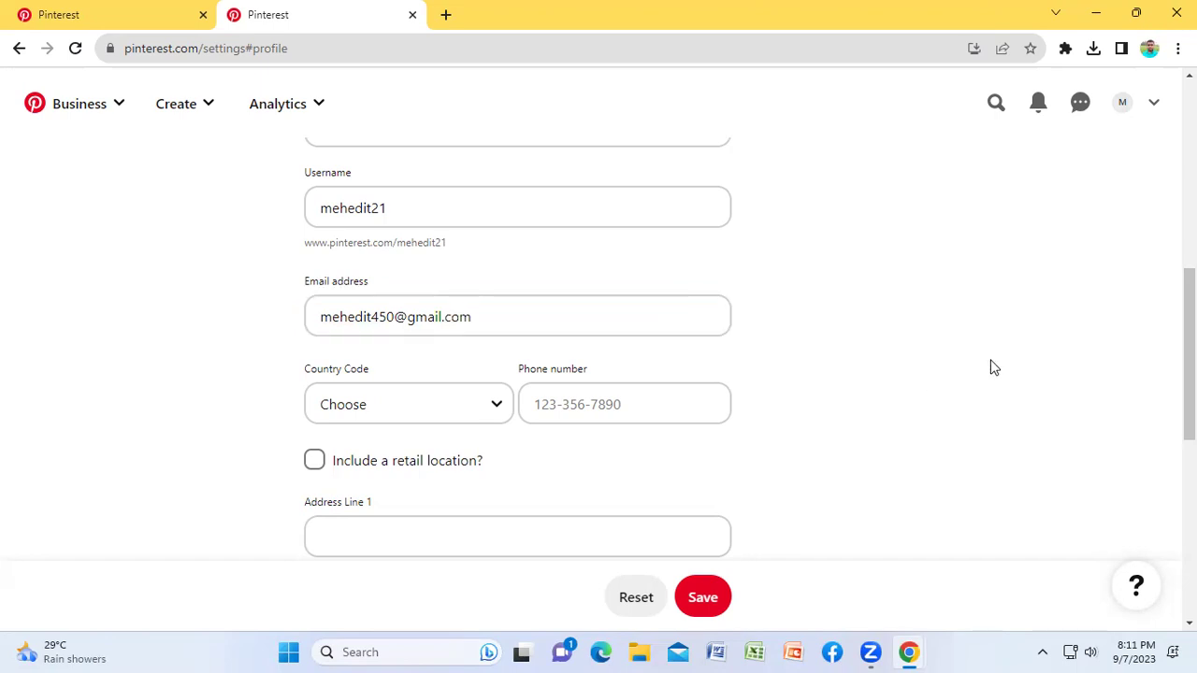
Step: Set the phone country code to Bangladesh (+880) and enter the account's phone number
click(364, 404)
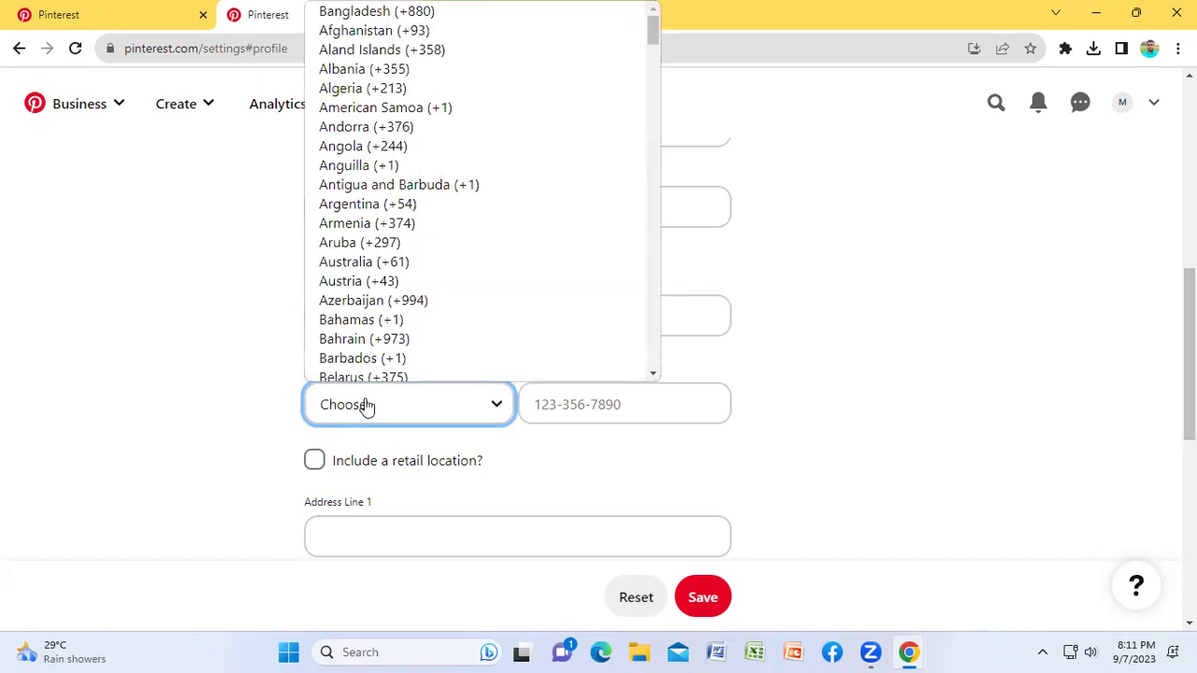
click(367, 8)
click(619, 404)
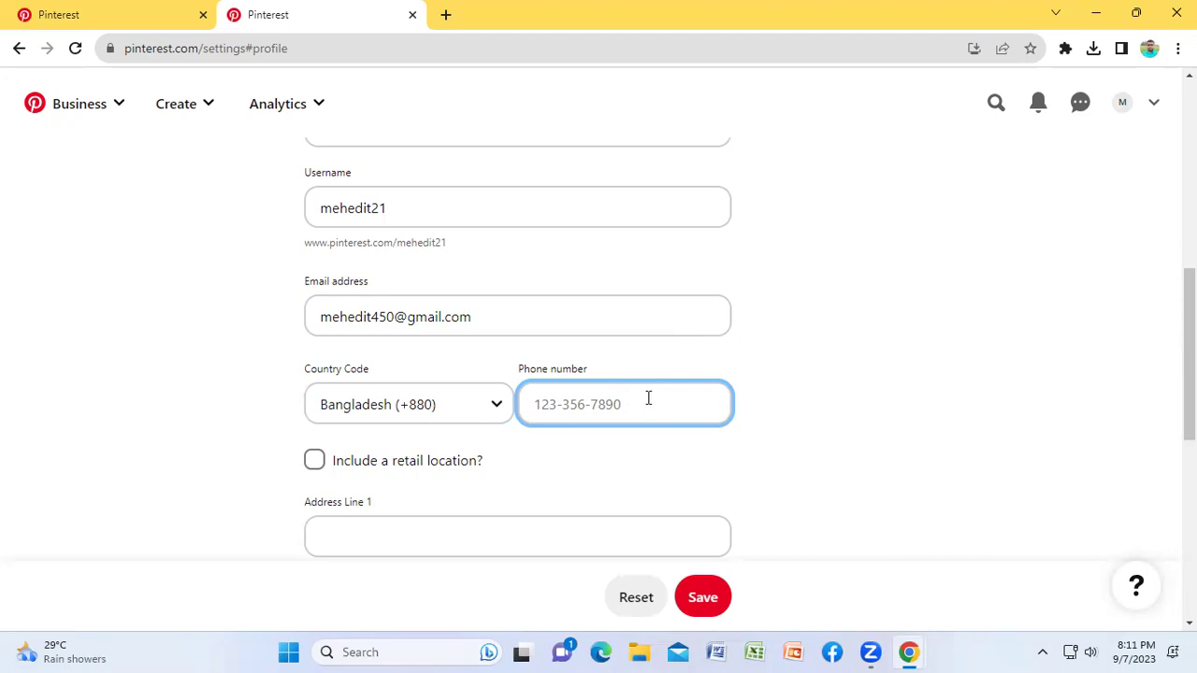
text(0)
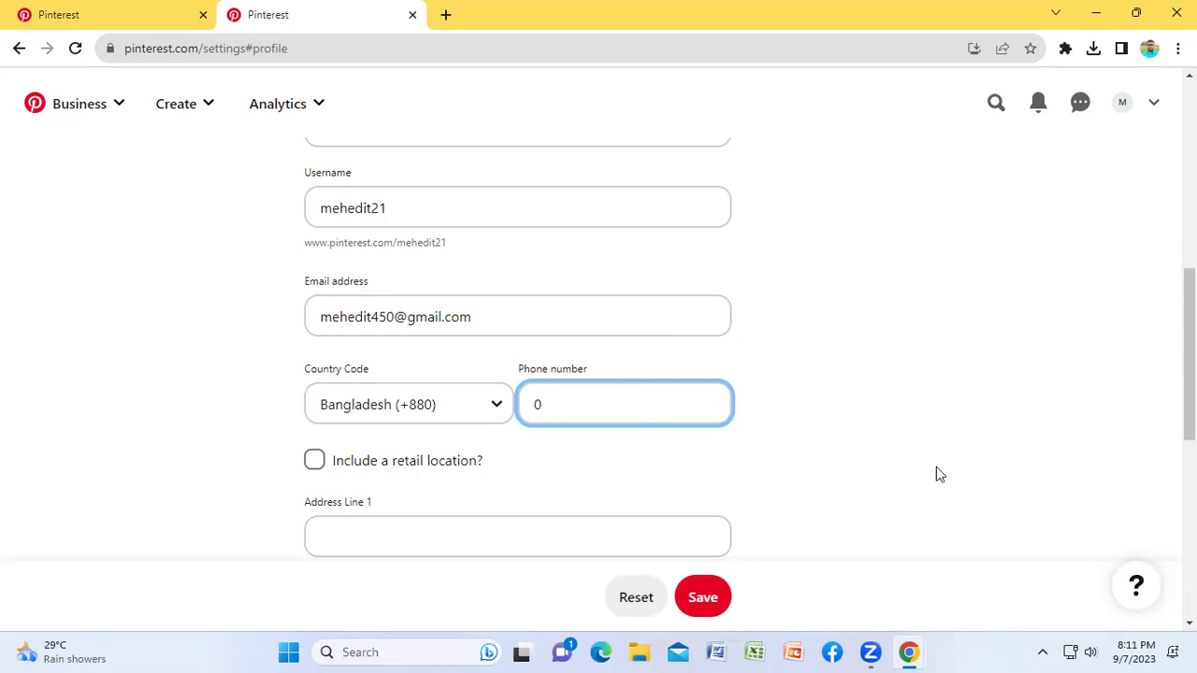
key(BackSpace)
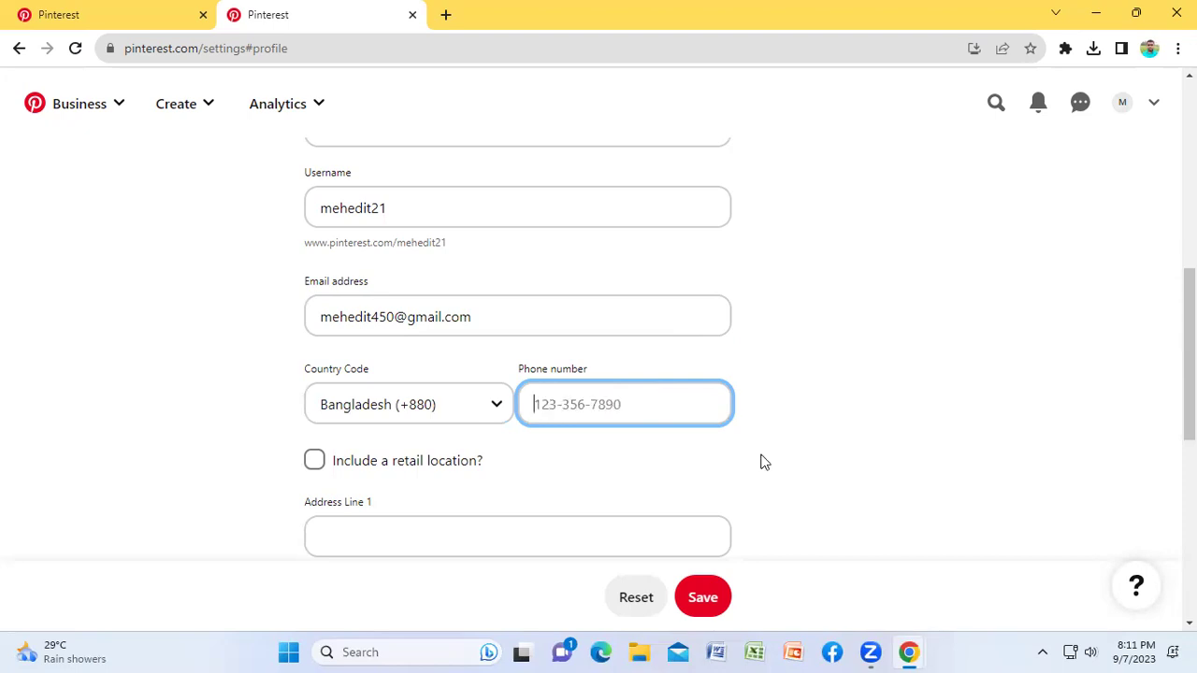
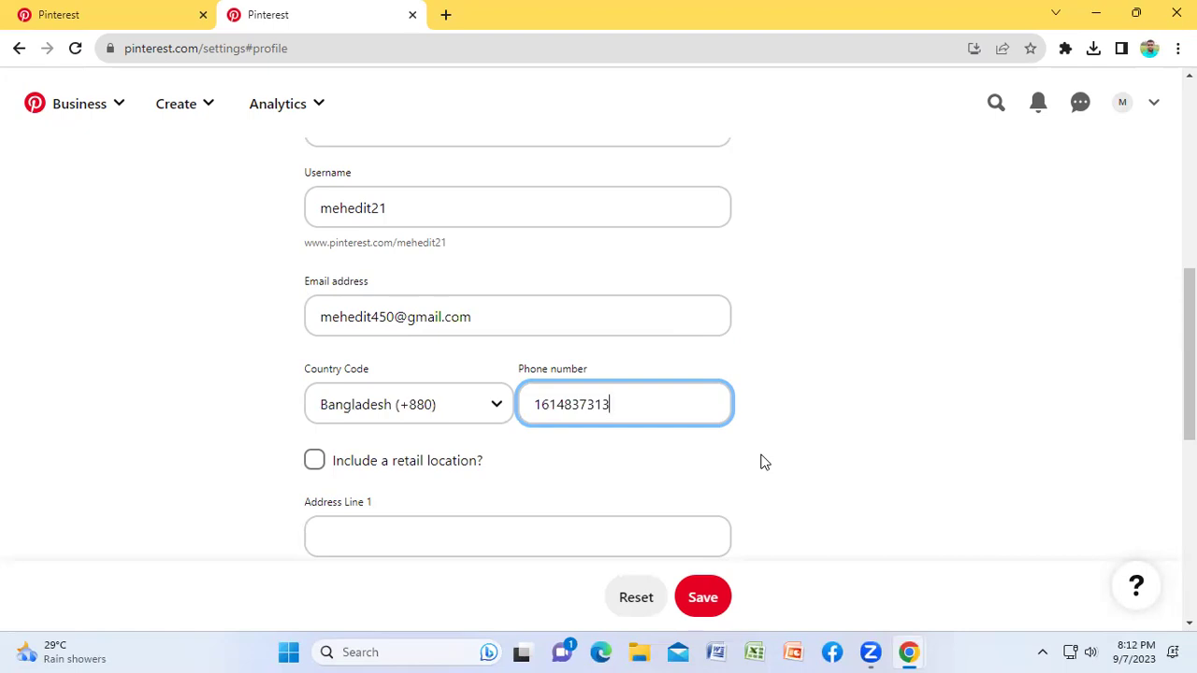
click(903, 417)
Step: Turn on 'Include a retail location?' and type the full street address into Address Line 1
scroll(905, 415, down, 2)
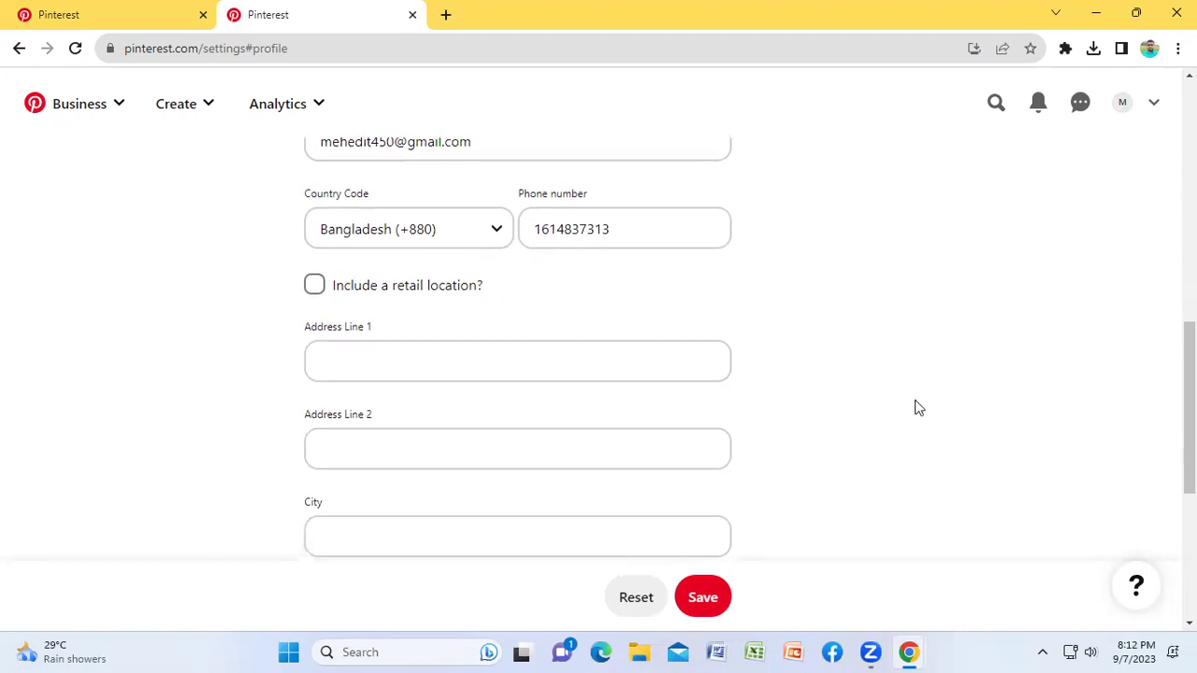
click(315, 285)
click(516, 372)
click(381, 438)
scroll(412, 532, down, 3)
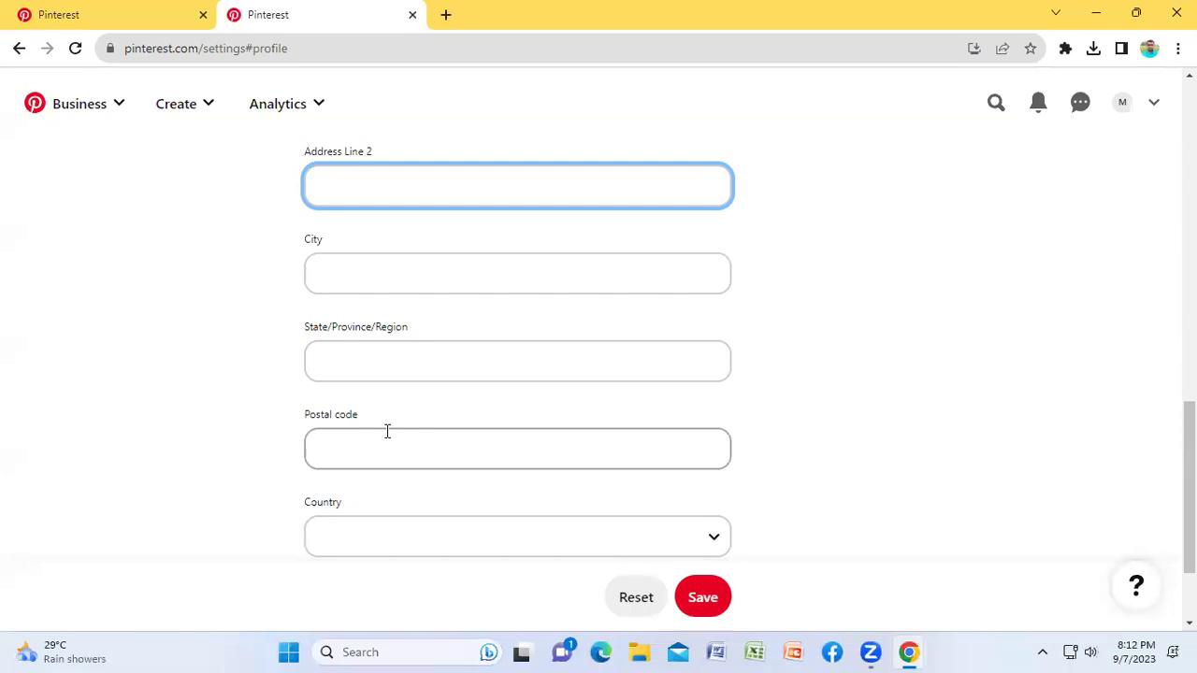
scroll(422, 281, up, 3)
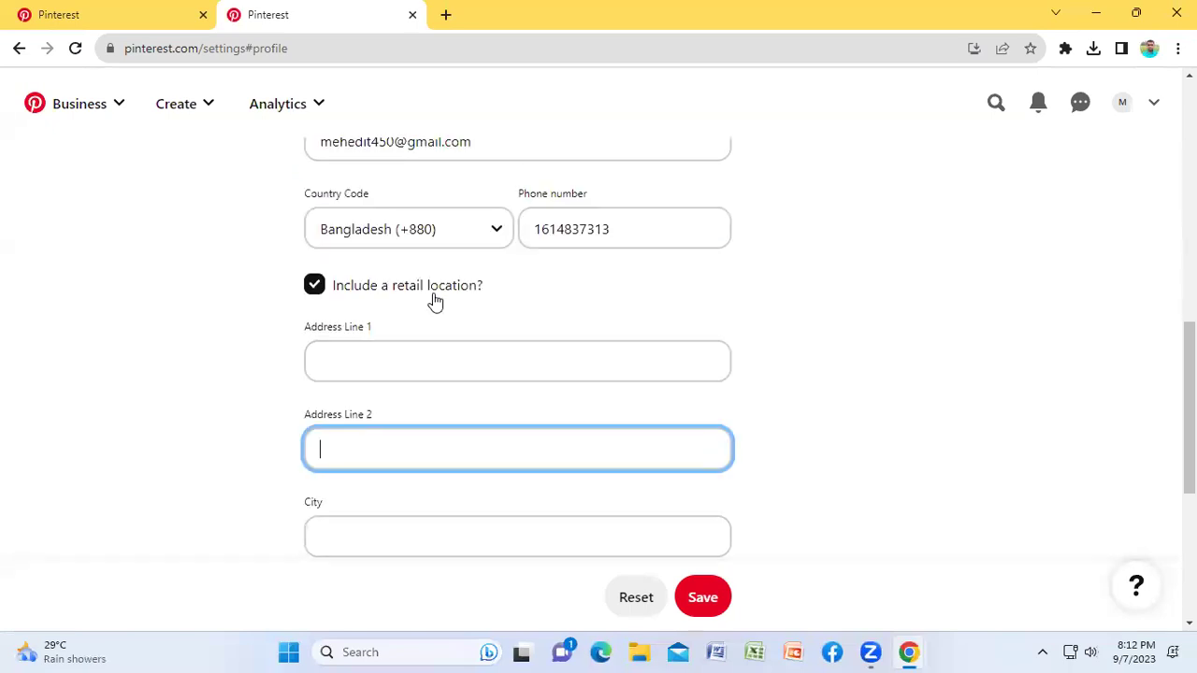
click(336, 354)
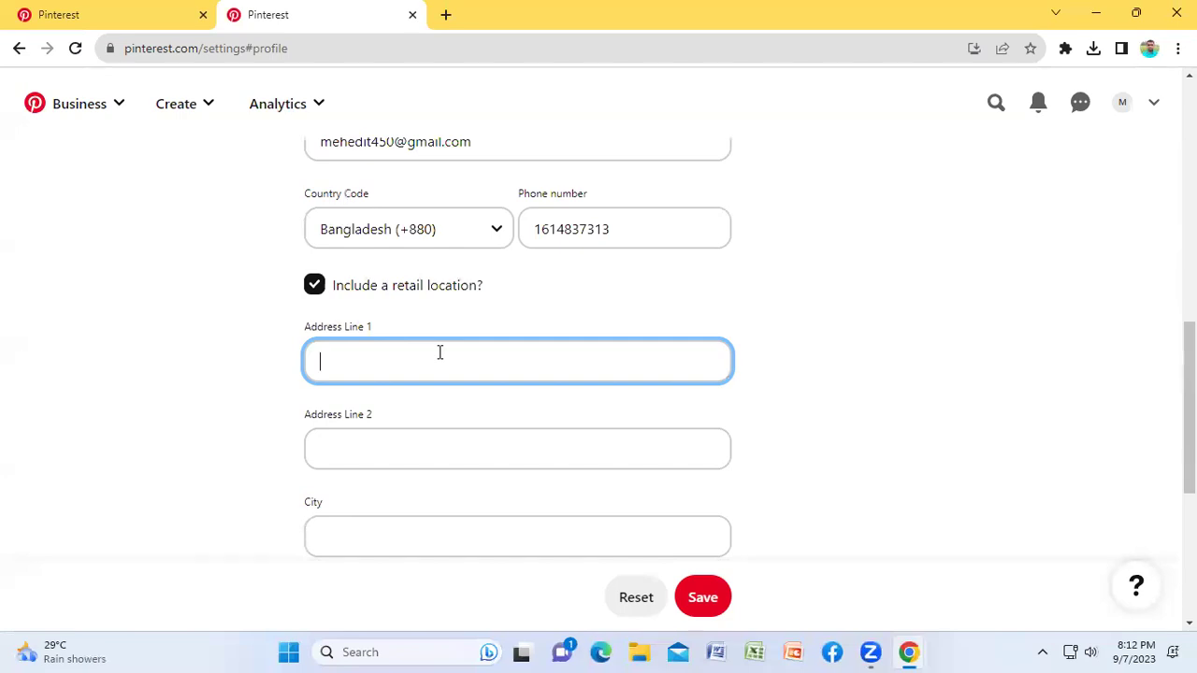
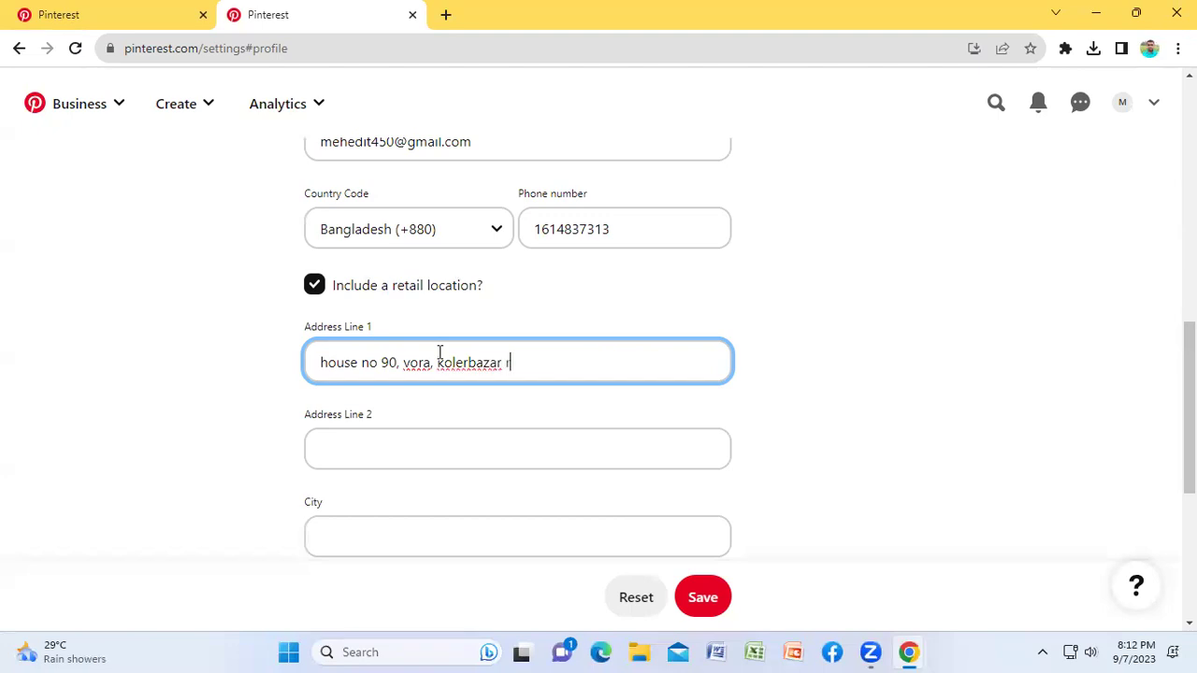
Step: Move the second half of the street address from Address Line 1 into Address Line 2
click(403, 363)
drag(411, 363, 561, 362)
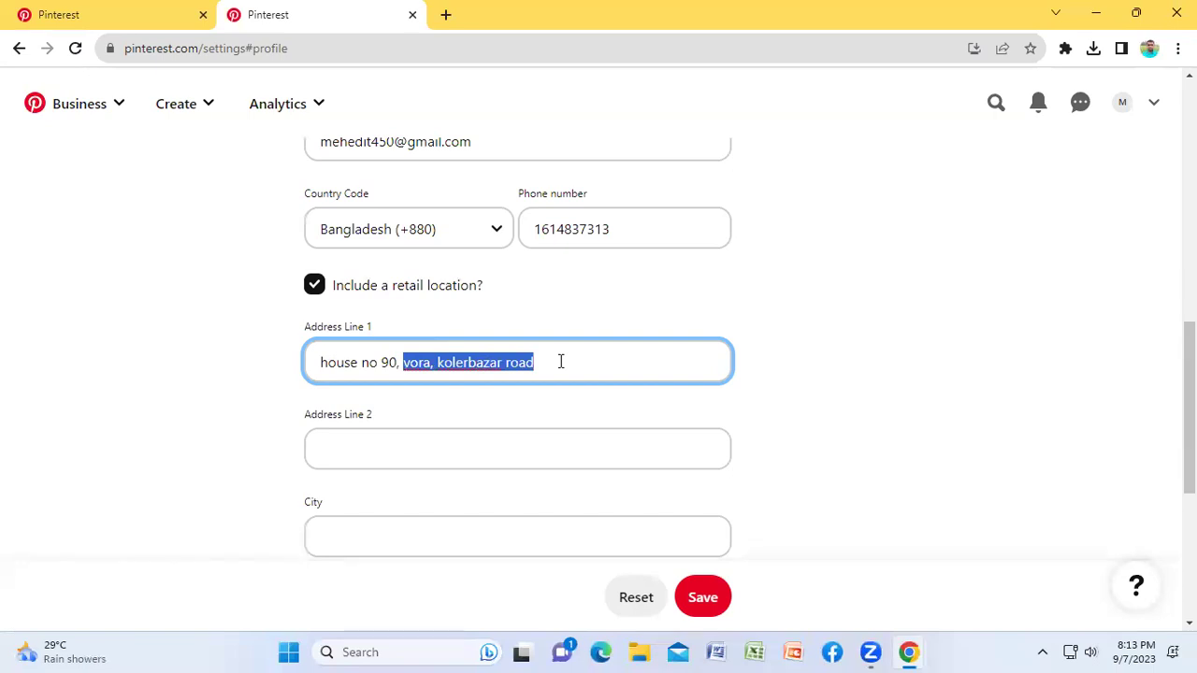
key(ctrl+x)
click(345, 452)
key(ctrl+v)
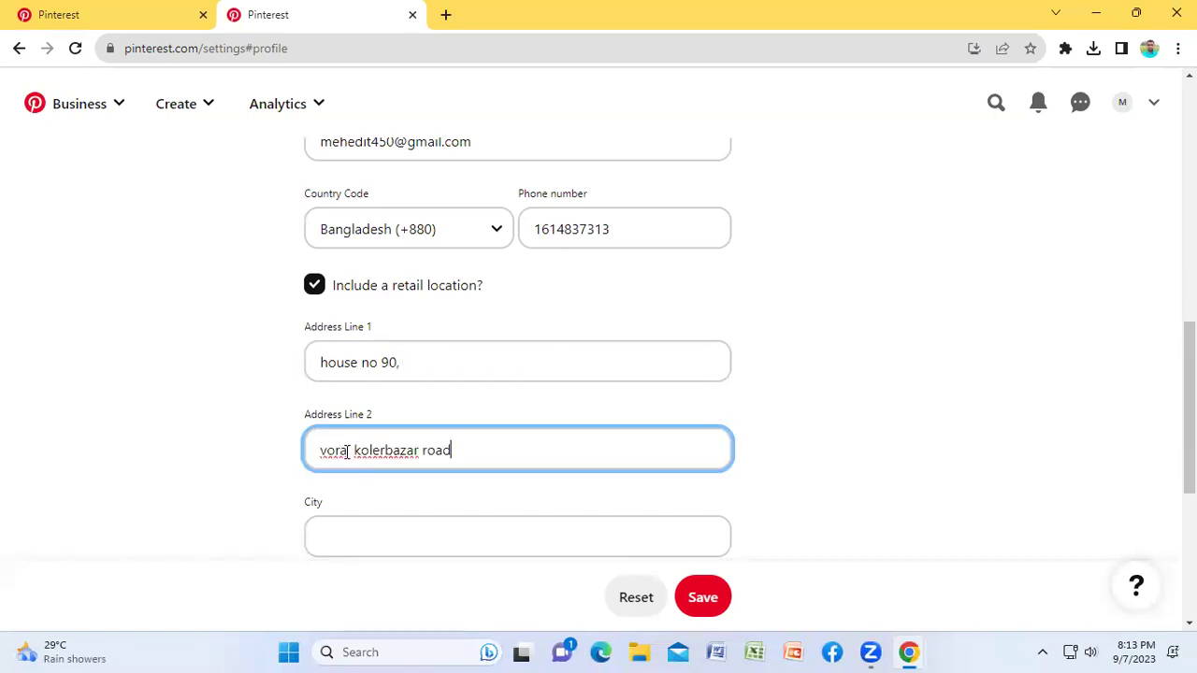
click(370, 535)
scroll(646, 473, down, 2)
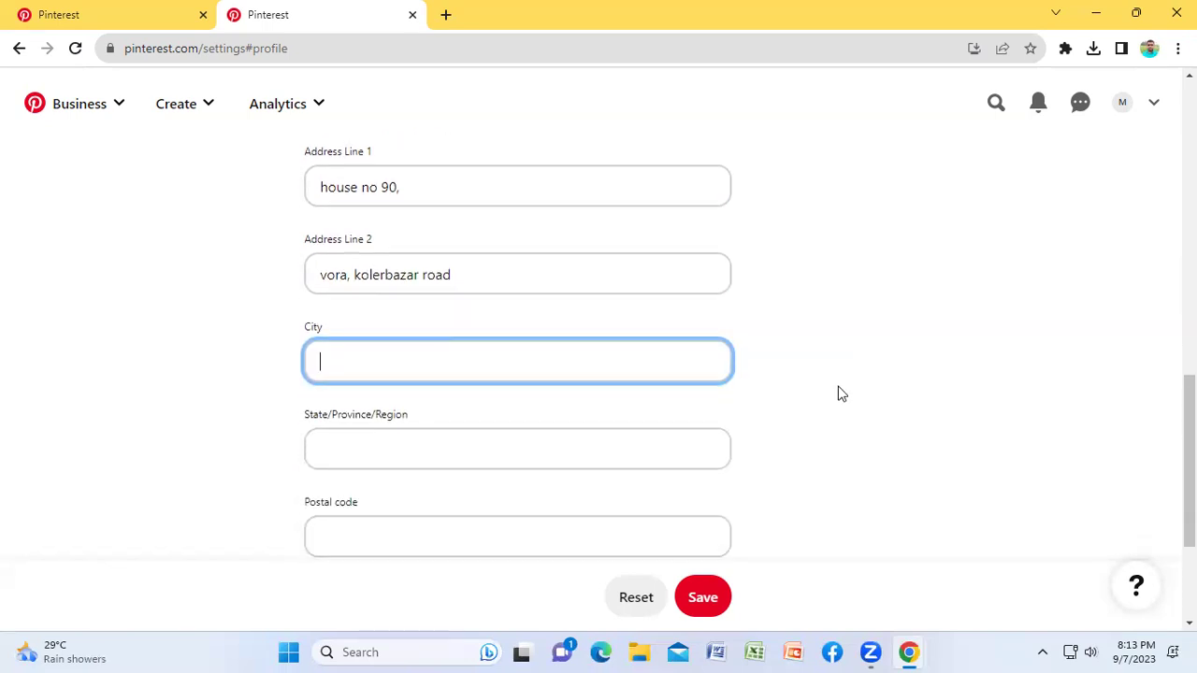
Step: Fill in the business address's city, state or region, and postal code
scroll(812, 375, down, 1)
text(gazipur)
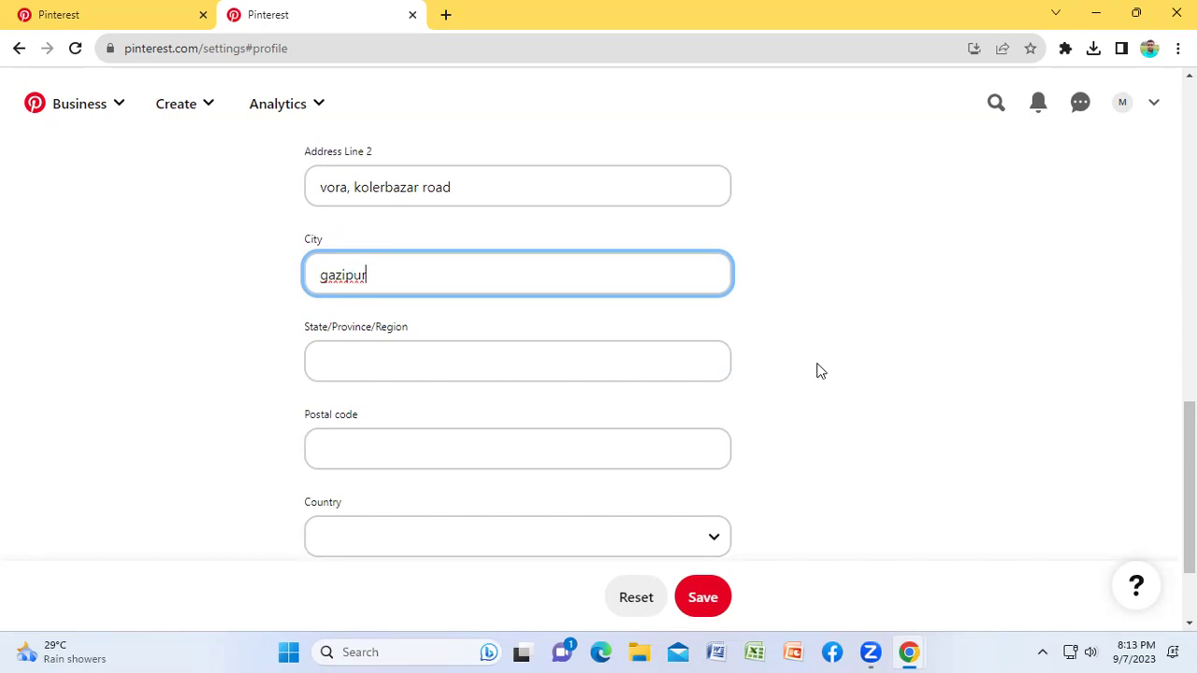
click(379, 360)
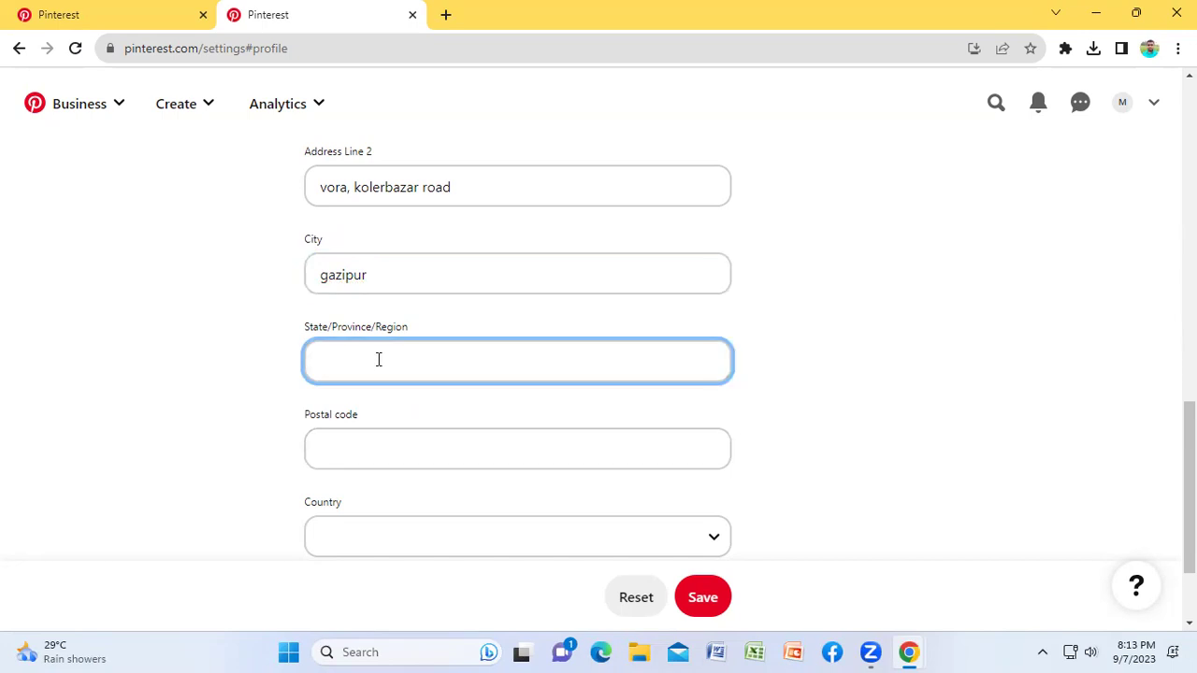
text(dhaka)
click(622, 441)
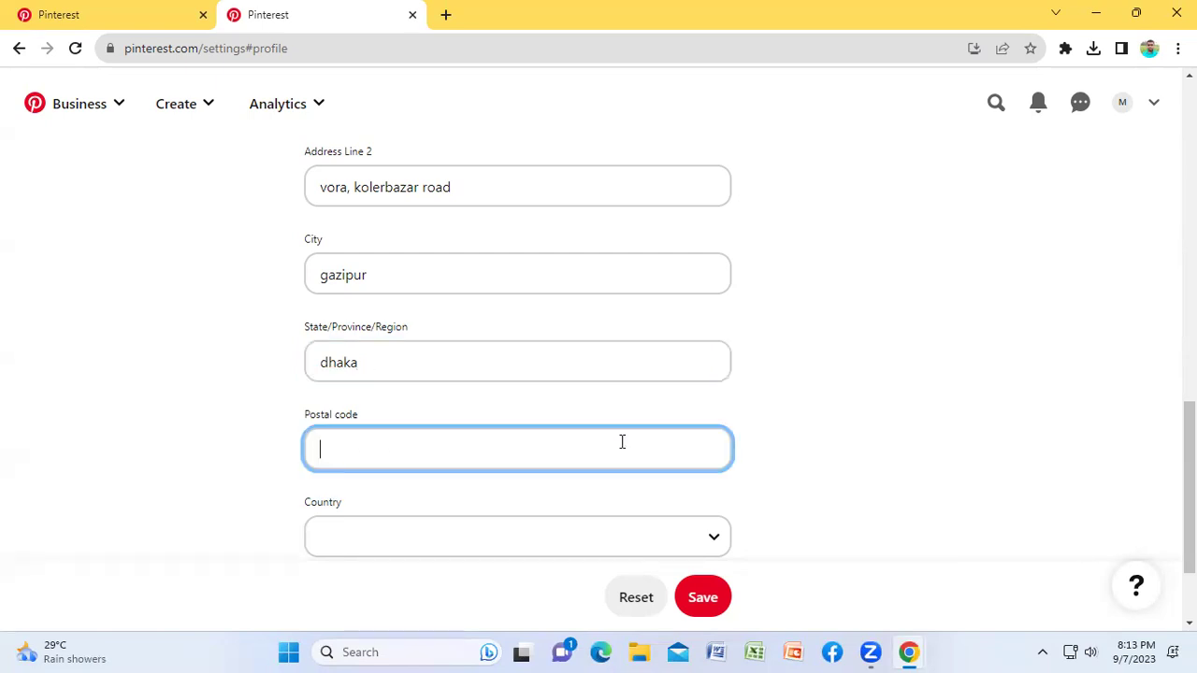
text(1700)
Step: Choose Bangladesh as the address country and save the profile
scroll(900, 421, down, 2)
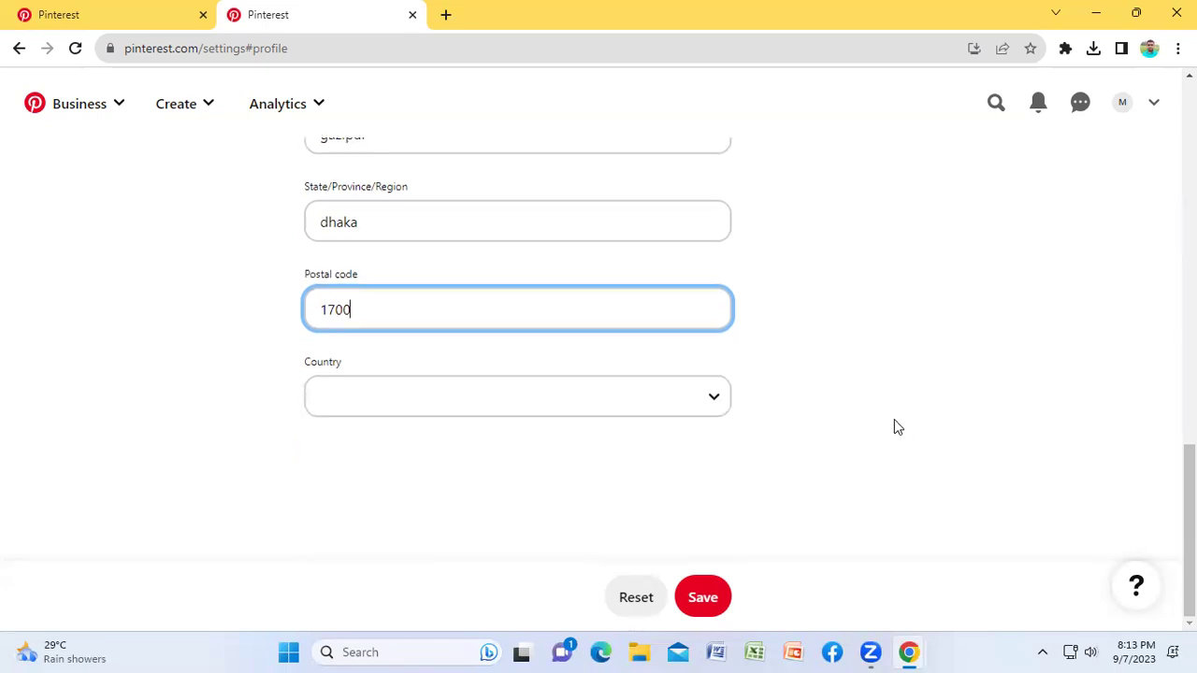
click(435, 409)
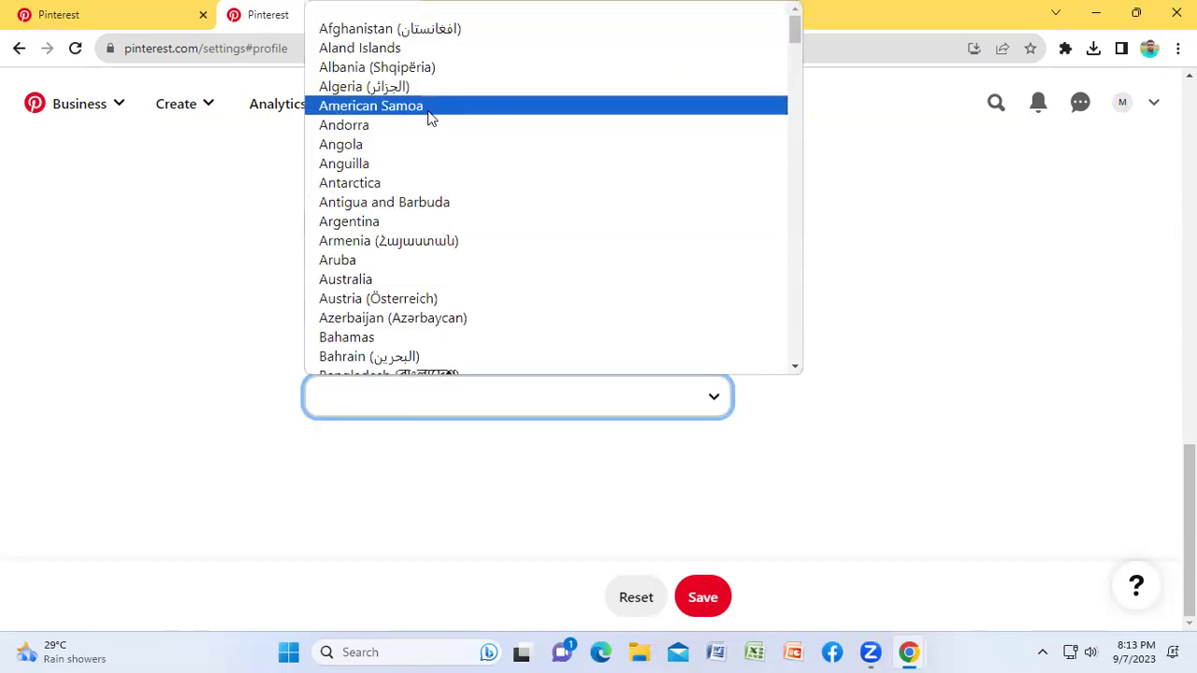
key(b)
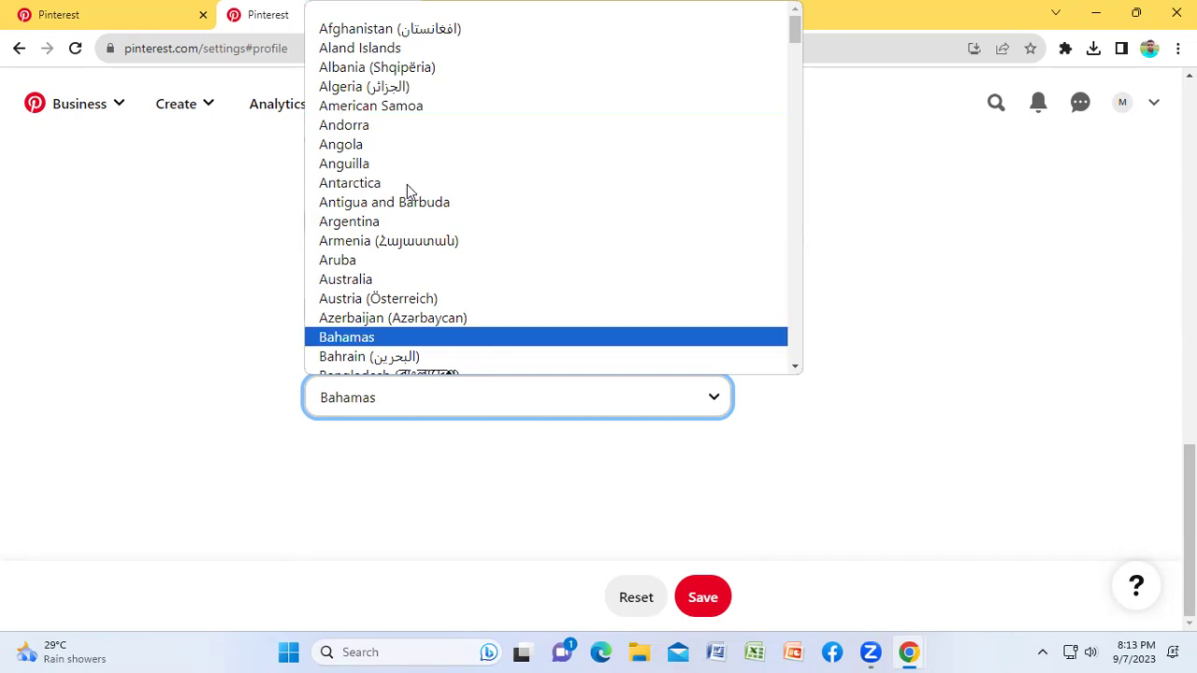
scroll(526, 270, down, 4)
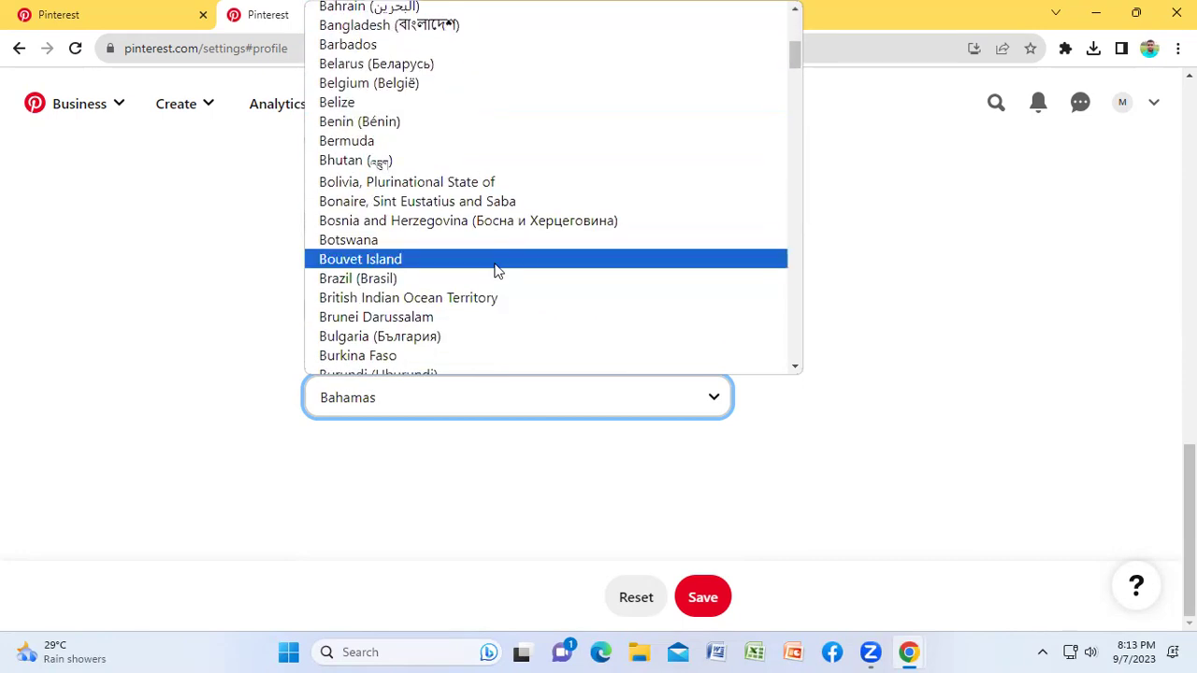
click(420, 25)
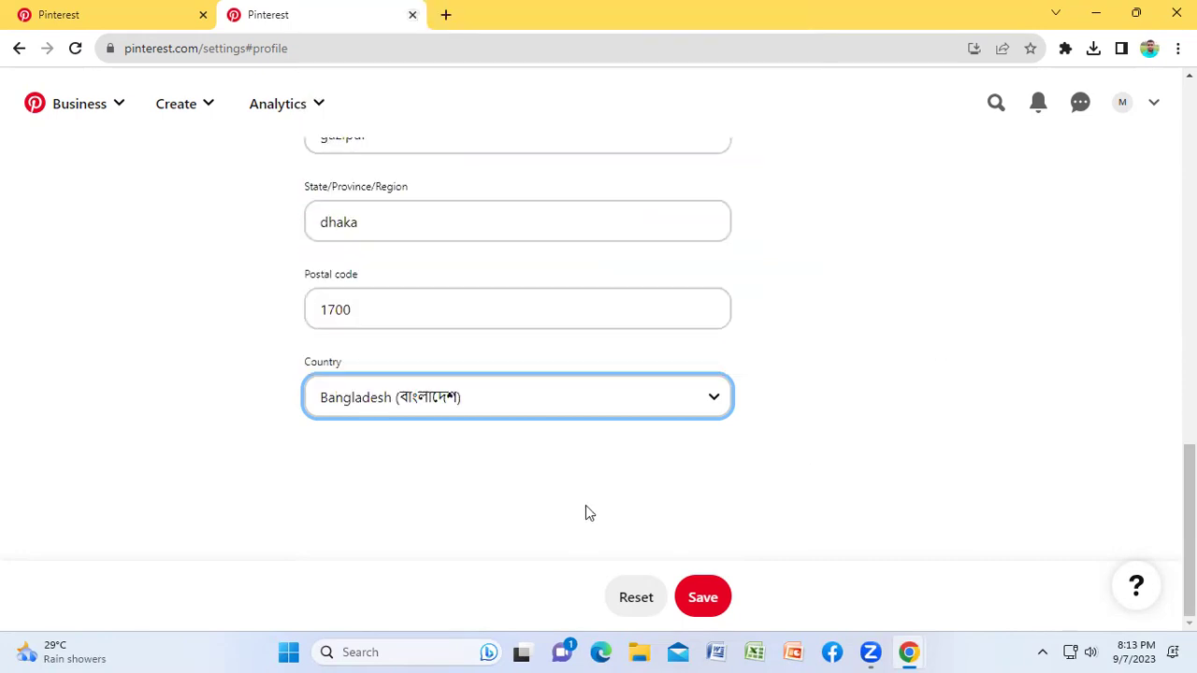
click(701, 597)
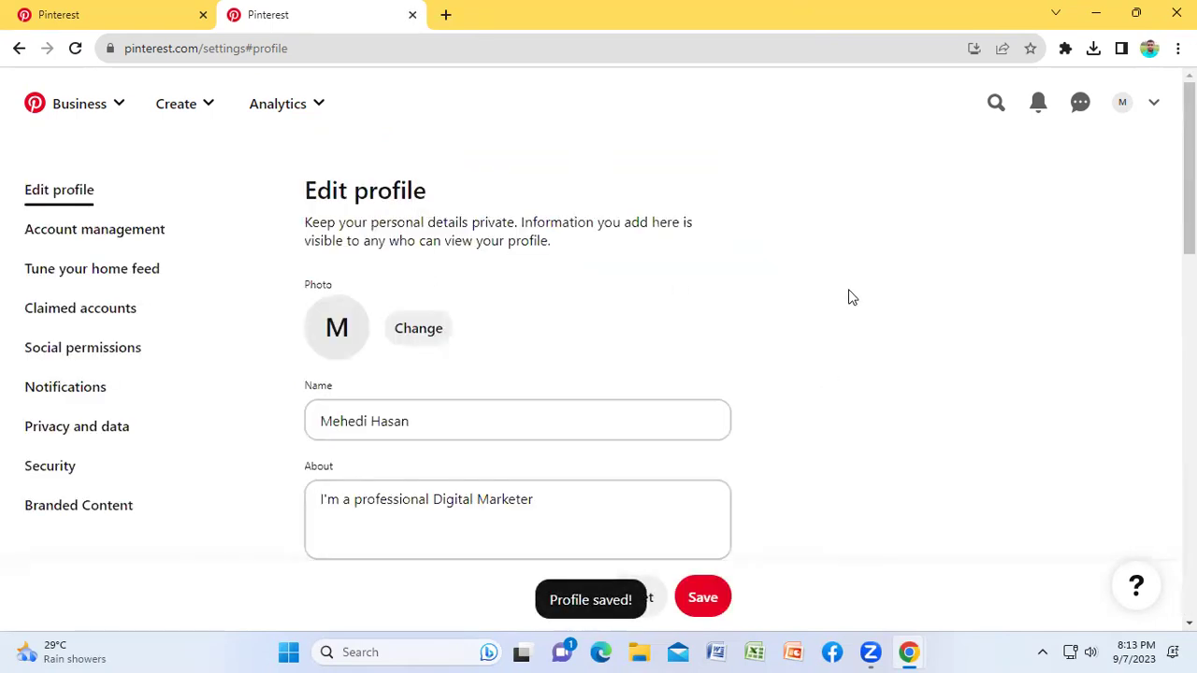
Step: Review the contact and retail address fields in the Edit profile form, then save again
scroll(848, 297, down, 3)
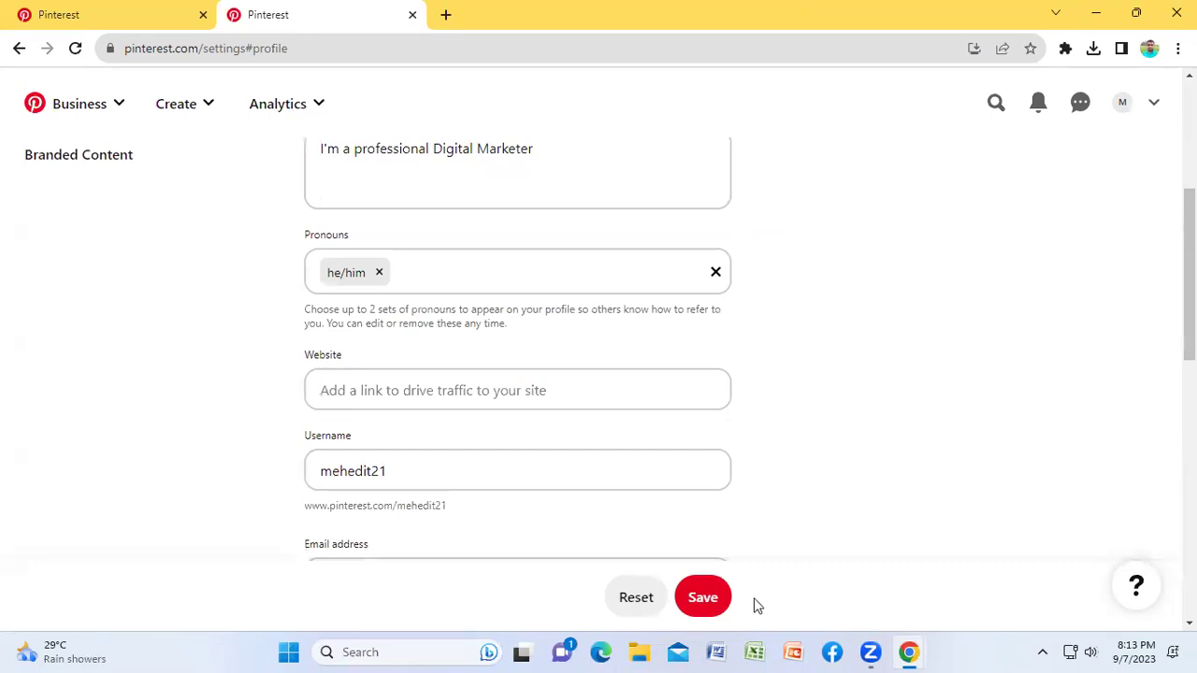
scroll(776, 309, down, 1)
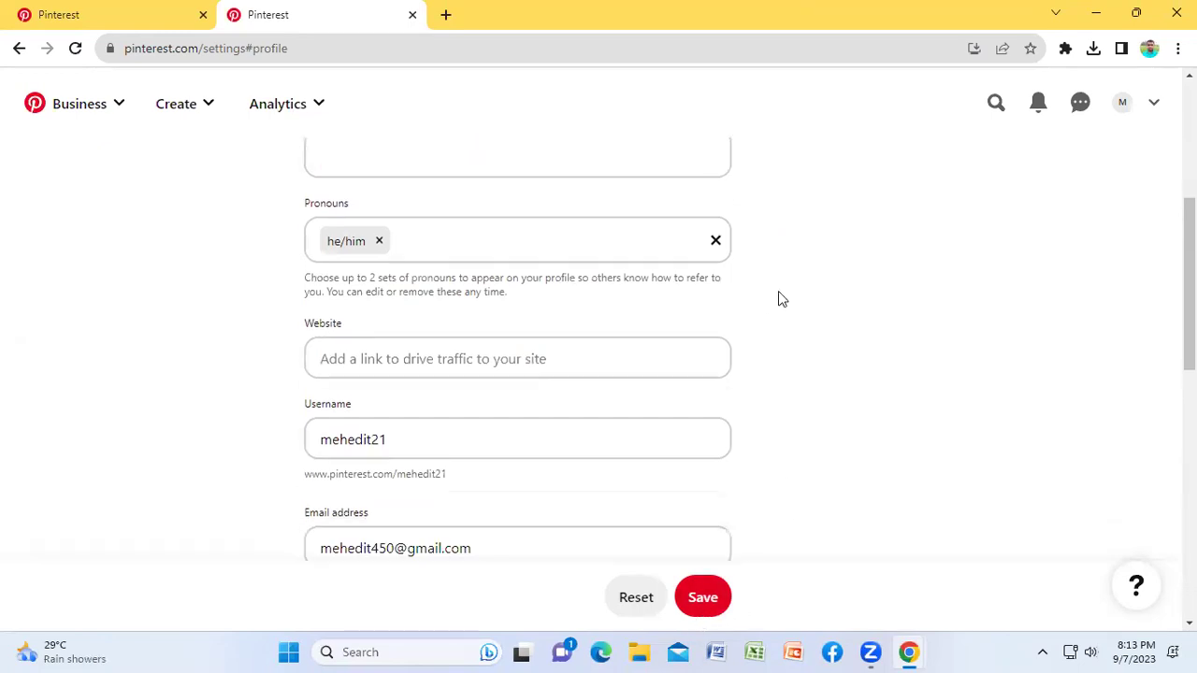
scroll(778, 299, down, 1)
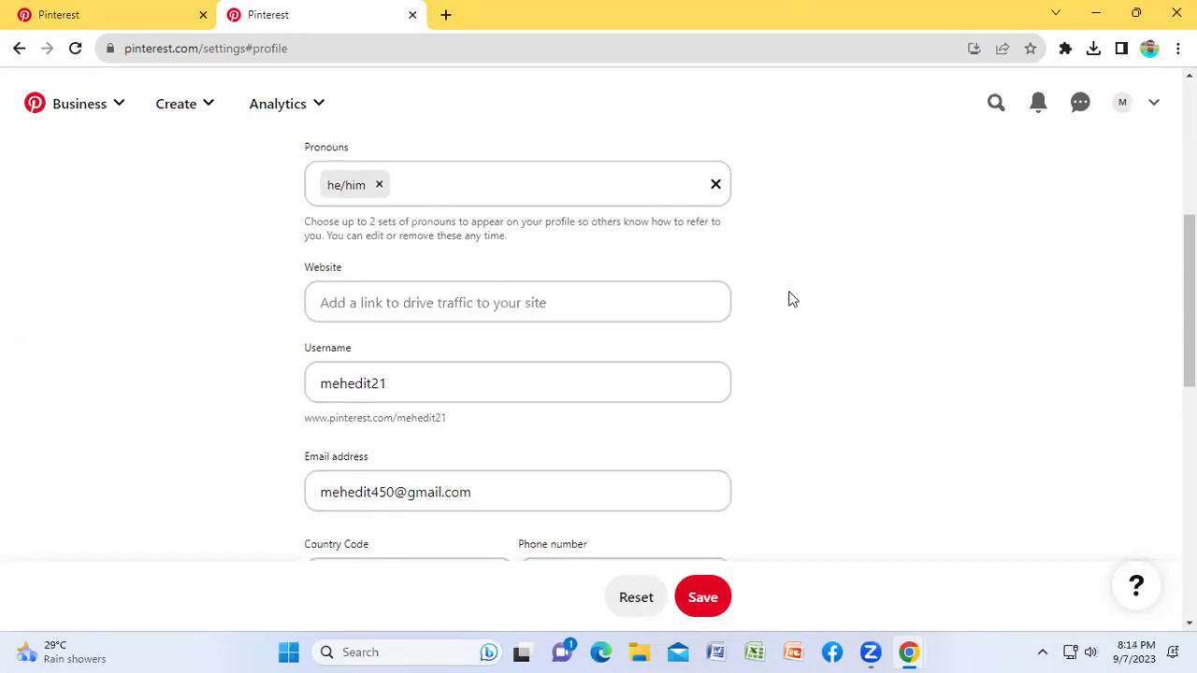
scroll(790, 299, up, 2)
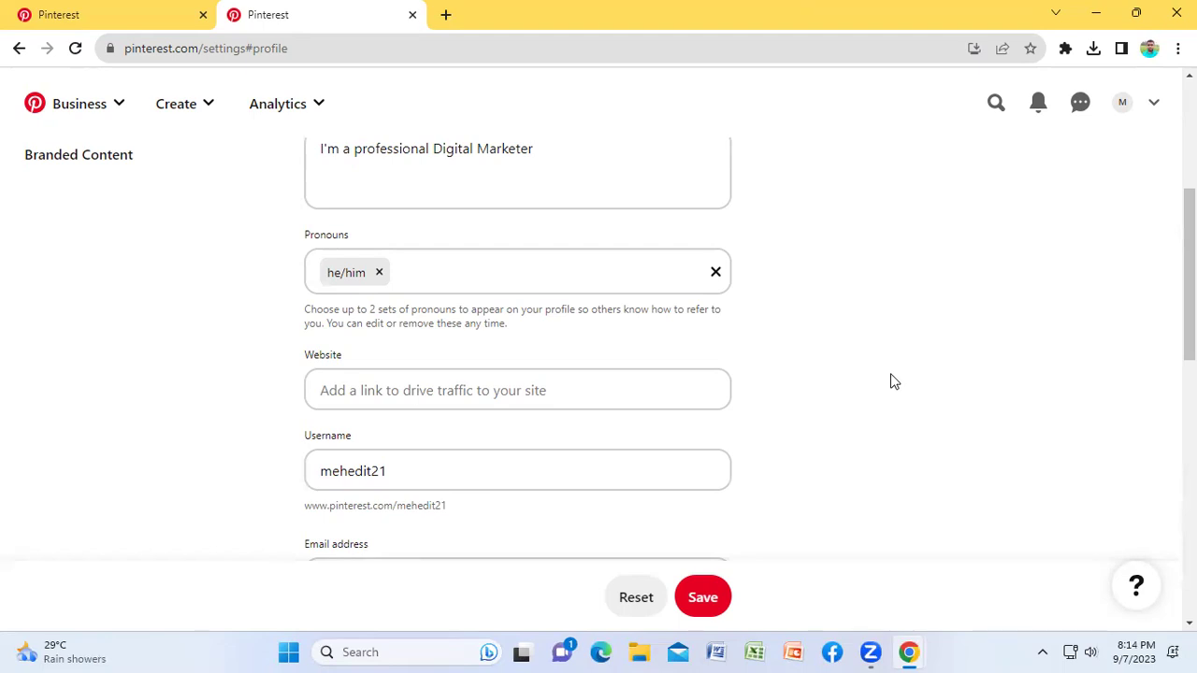
scroll(889, 383, down, 2)
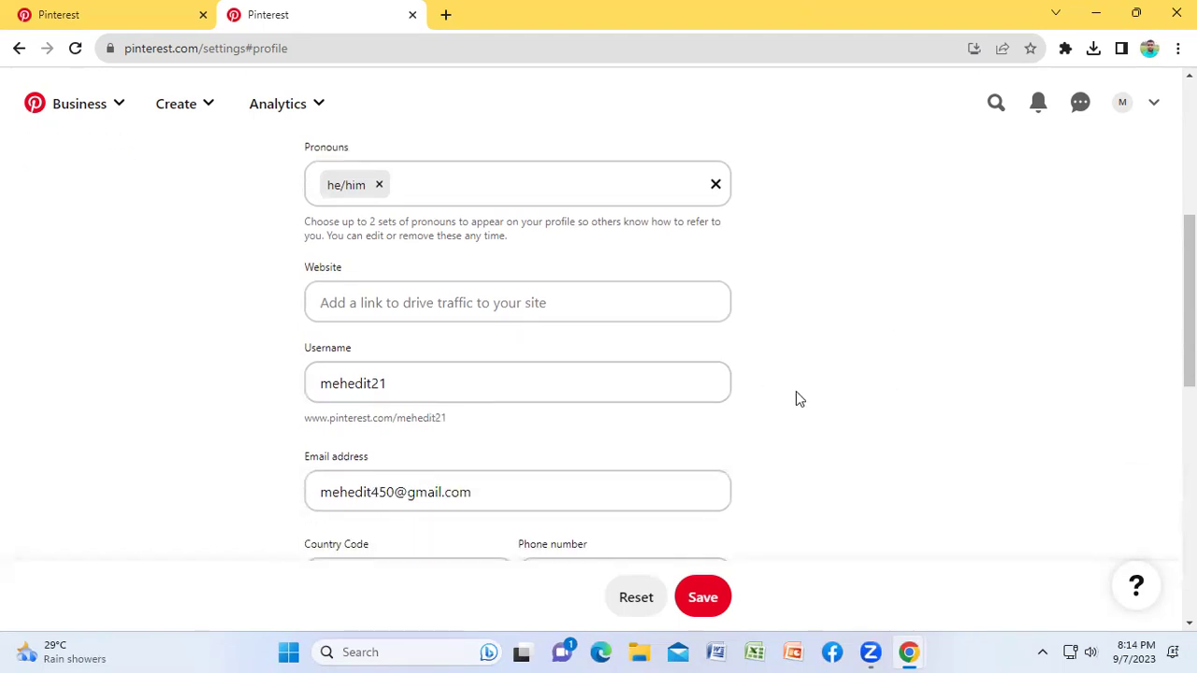
scroll(822, 397, down, 2)
scroll(852, 389, down, 2)
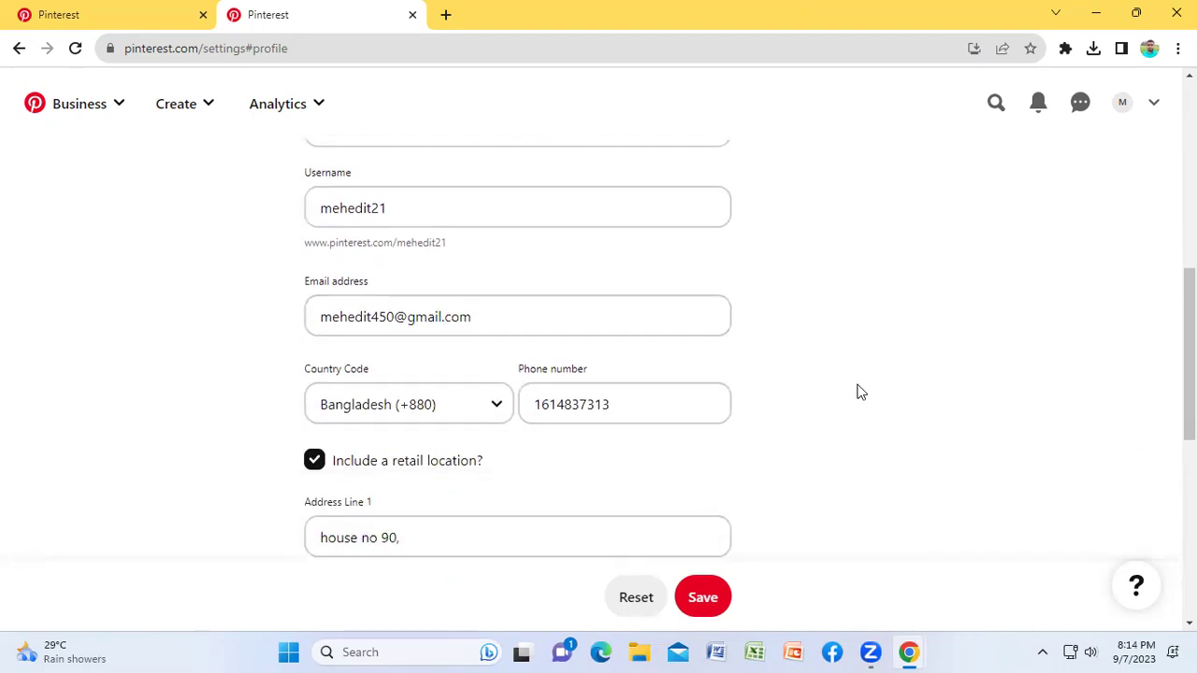
scroll(859, 391, down, 2)
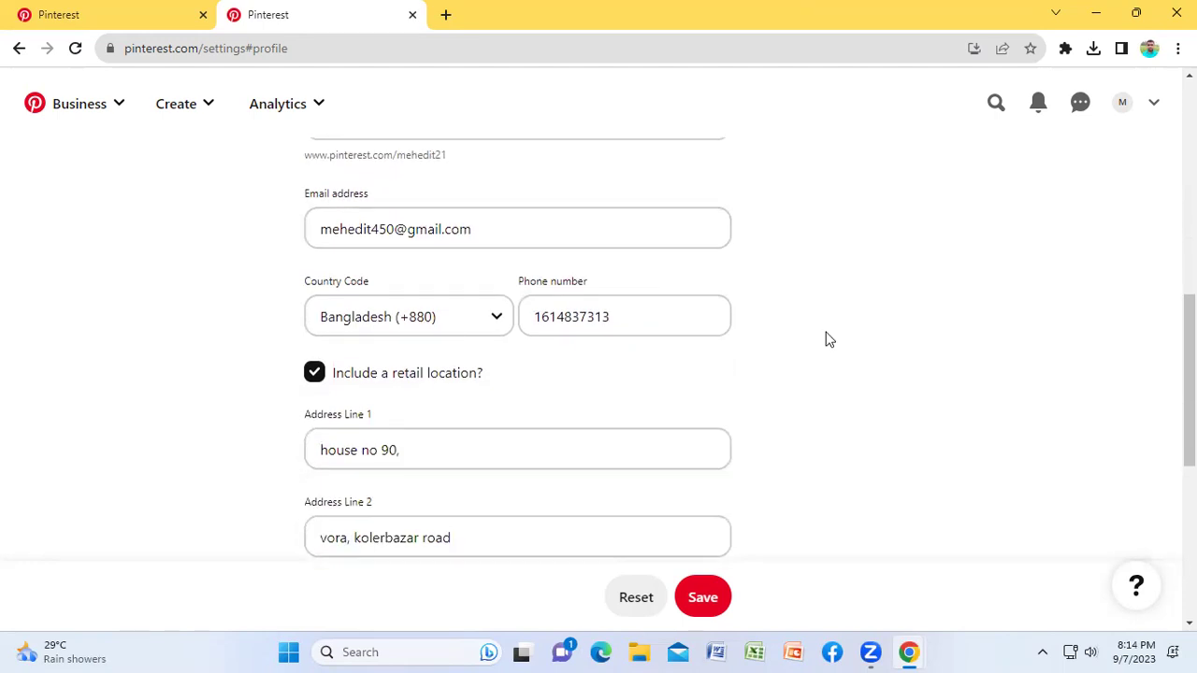
scroll(828, 339, down, 2)
scroll(829, 340, down, 2)
scroll(748, 322, down, 5)
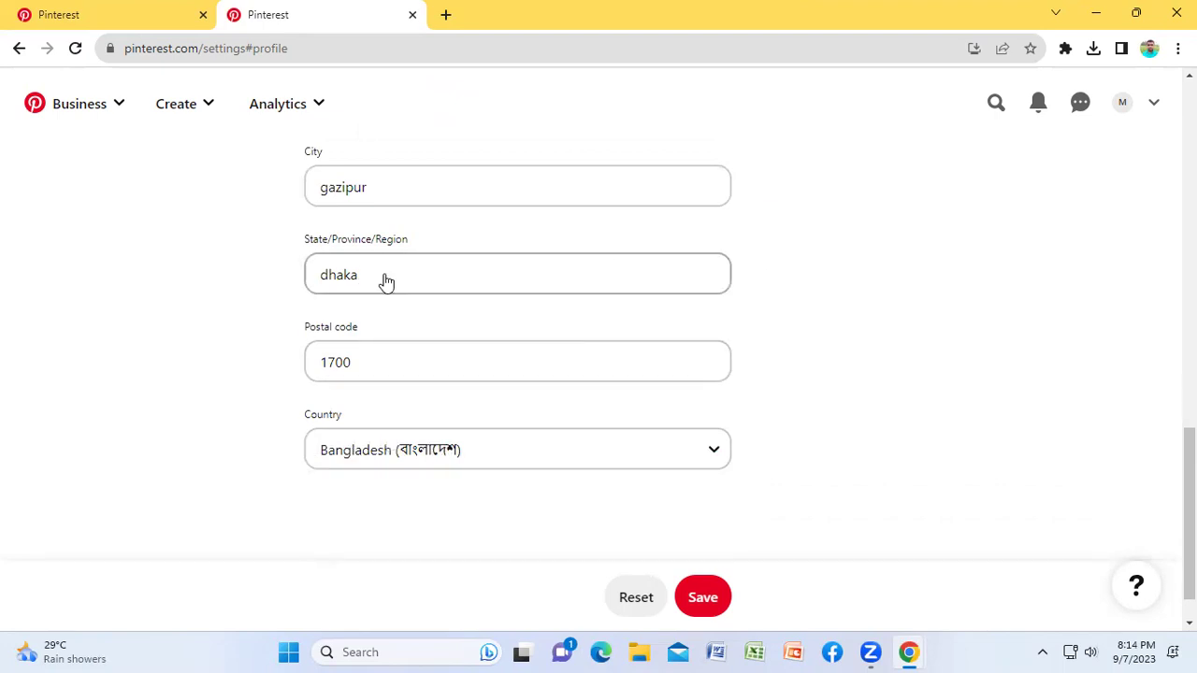
click(702, 598)
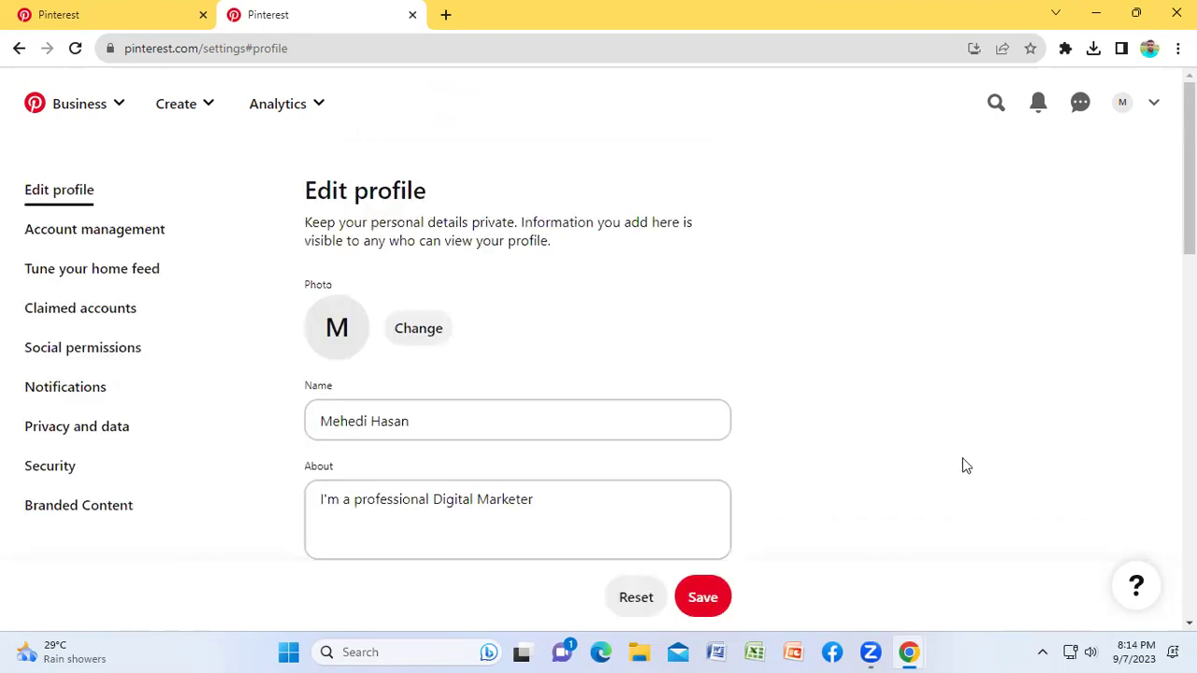
Step: Navigate from the profile settings to Pinterest Trends through the Analytics menu
click(205, 107)
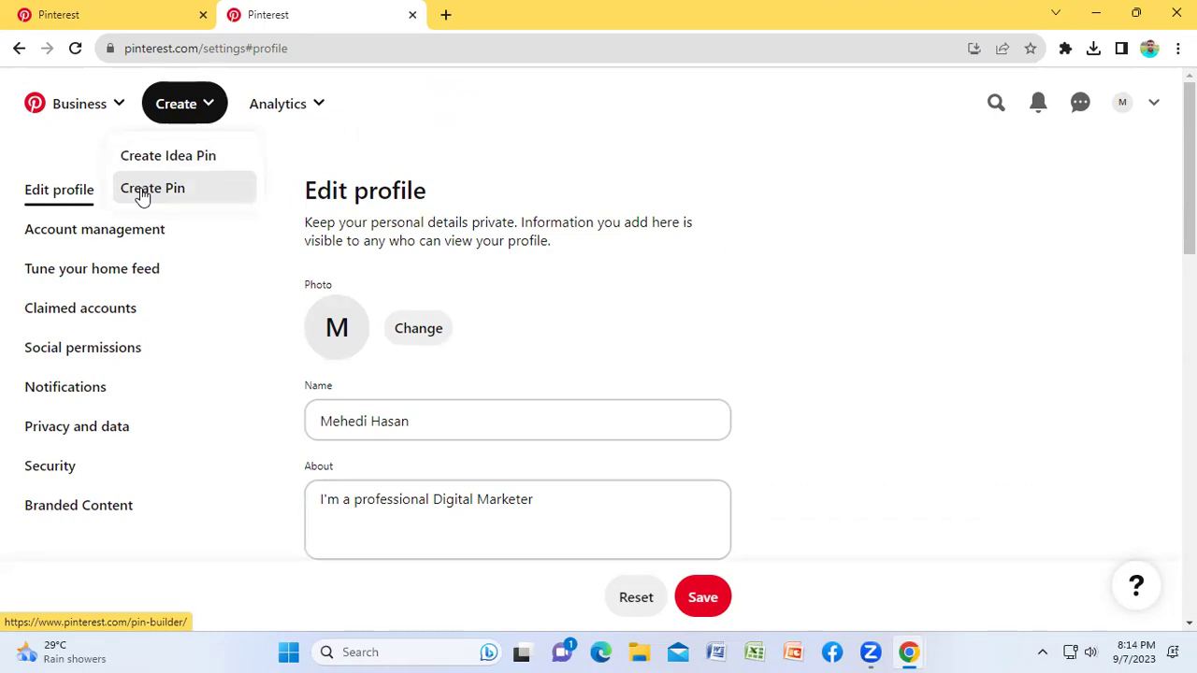
click(311, 106)
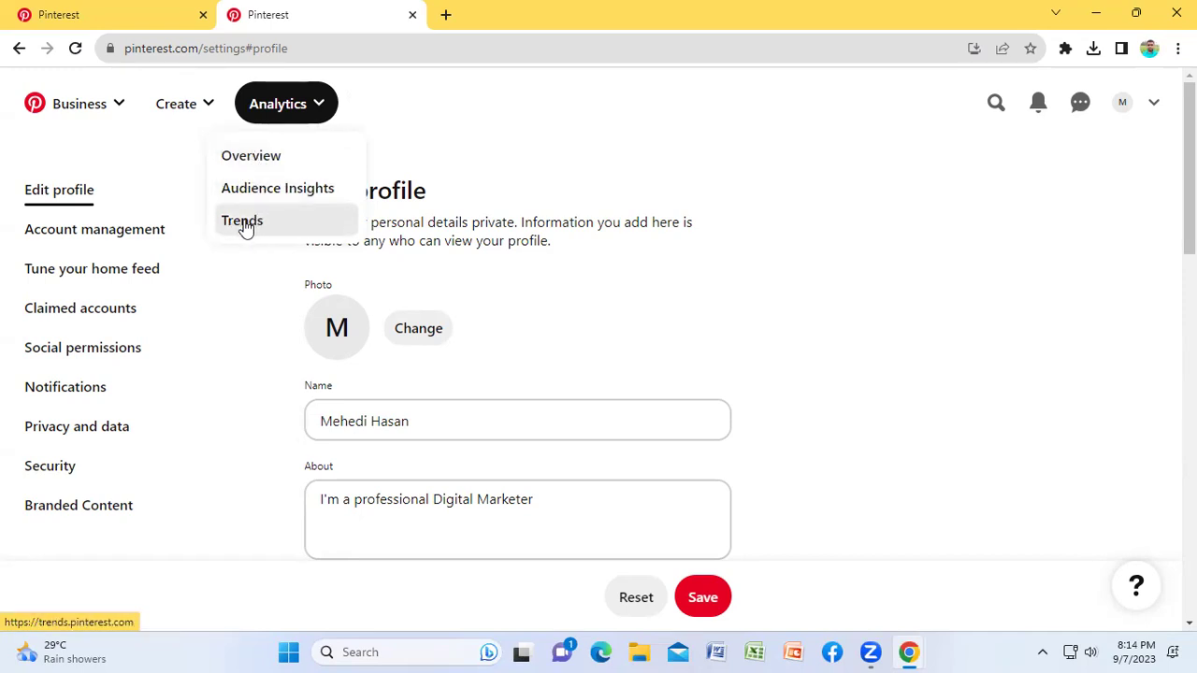
click(241, 225)
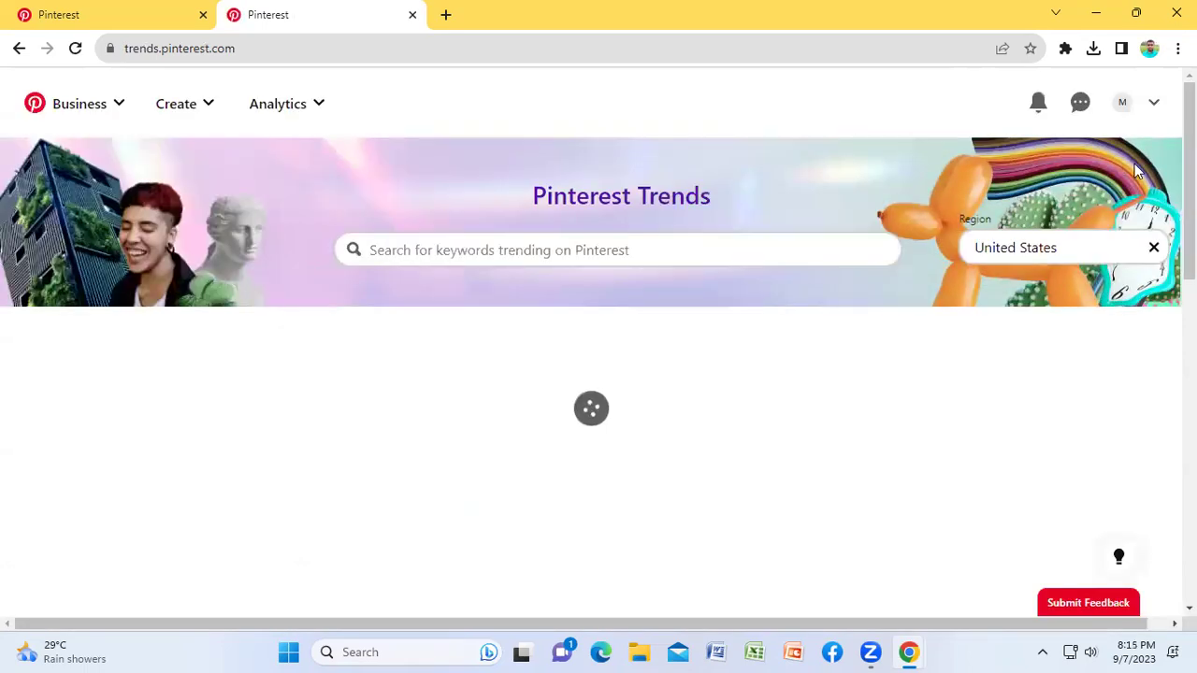
Step: Browse the United States growing-trends keyword table and open the 'hoco dresses' trend details
scroll(711, 297, down, 5)
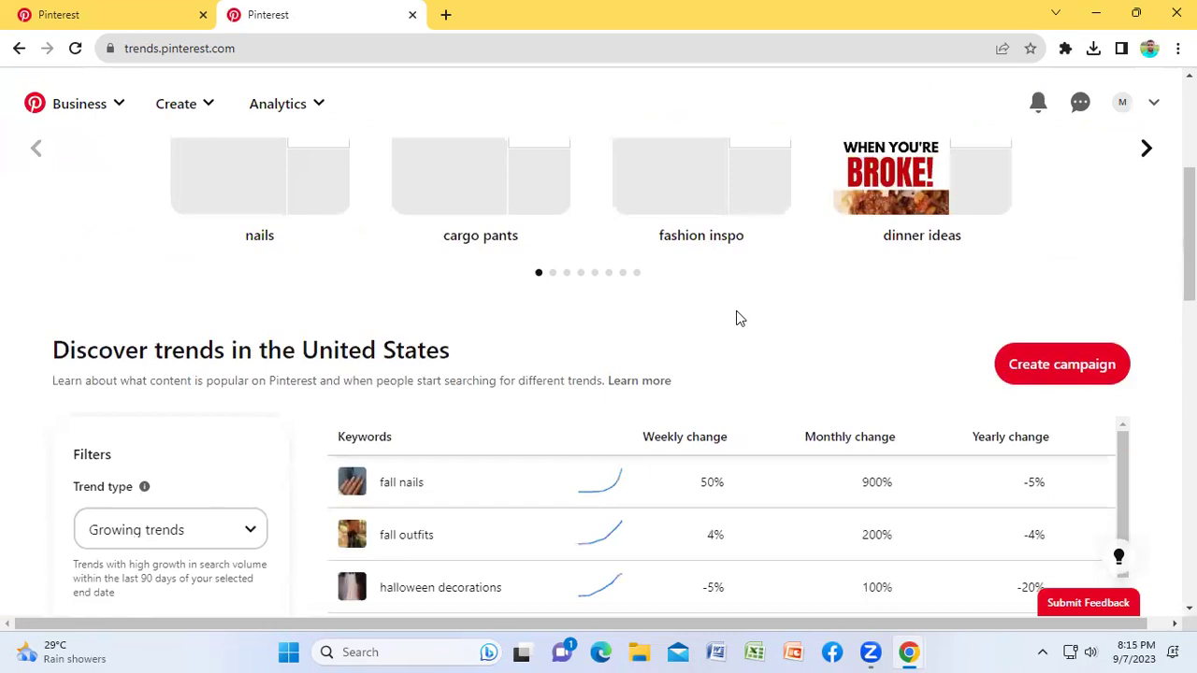
scroll(702, 318, up, 2)
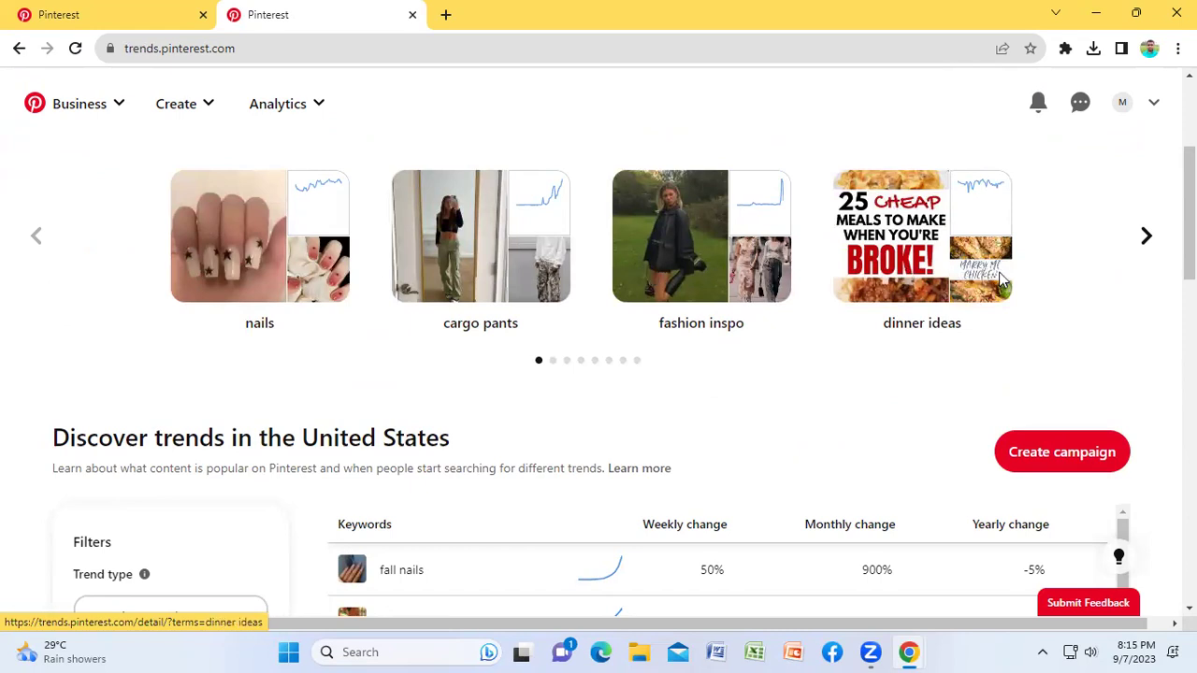
scroll(654, 435, down, 2)
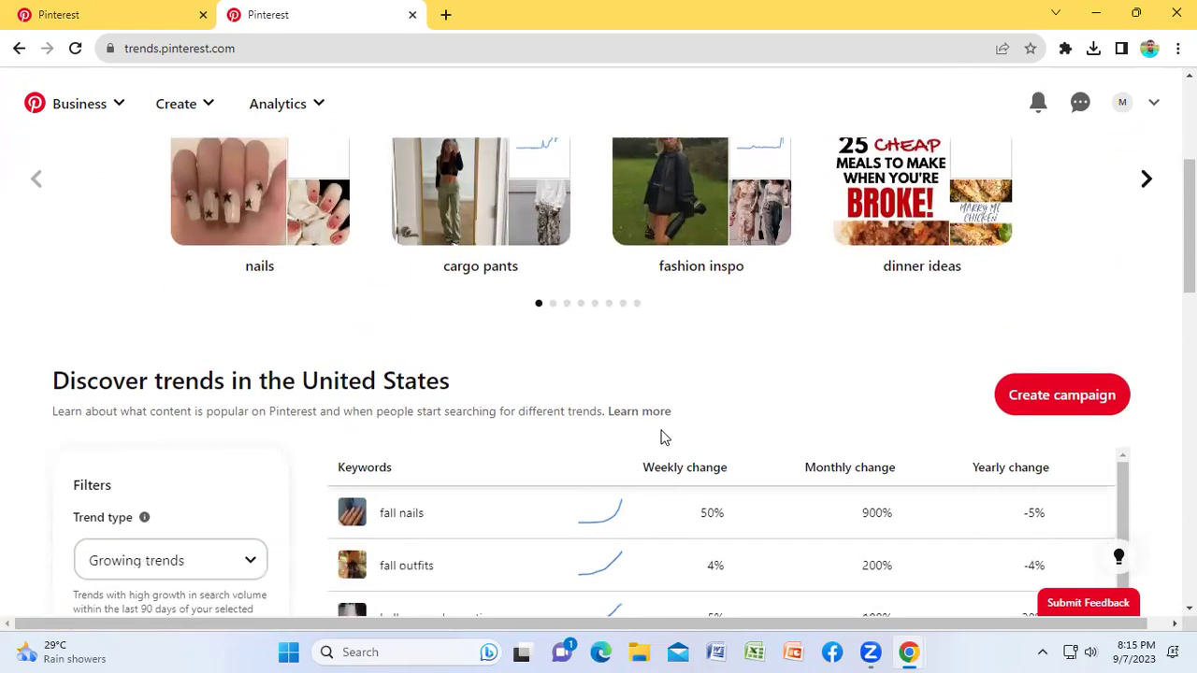
scroll(711, 412, down, 1)
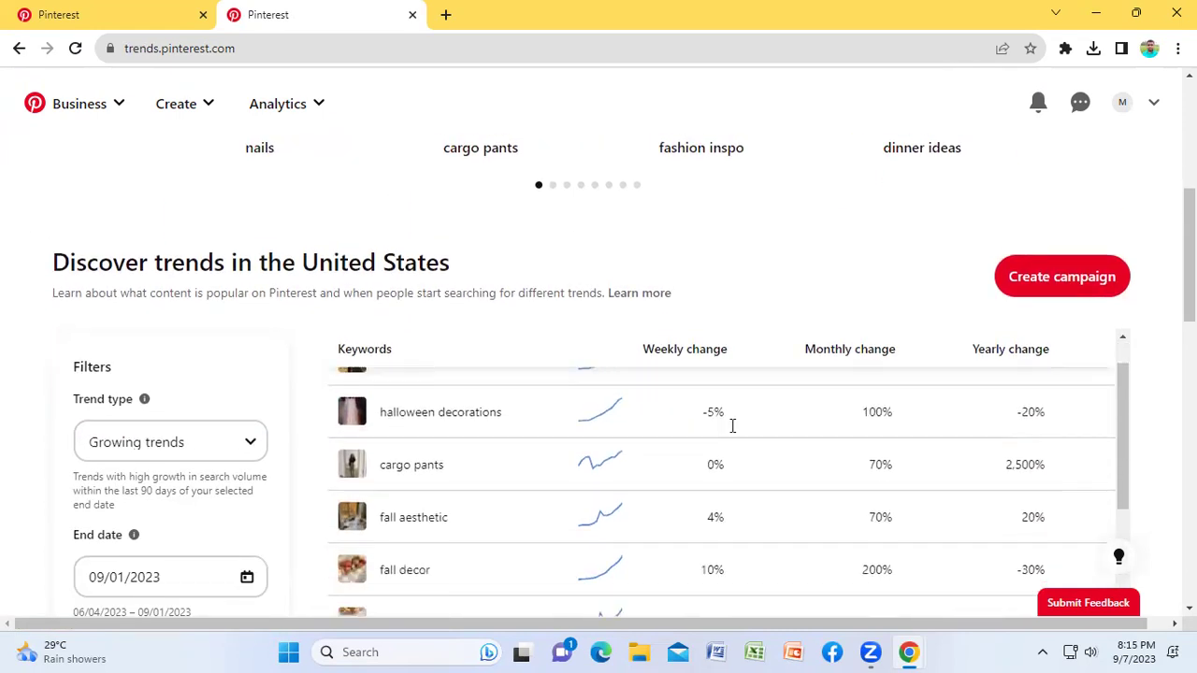
scroll(622, 514, down, 2)
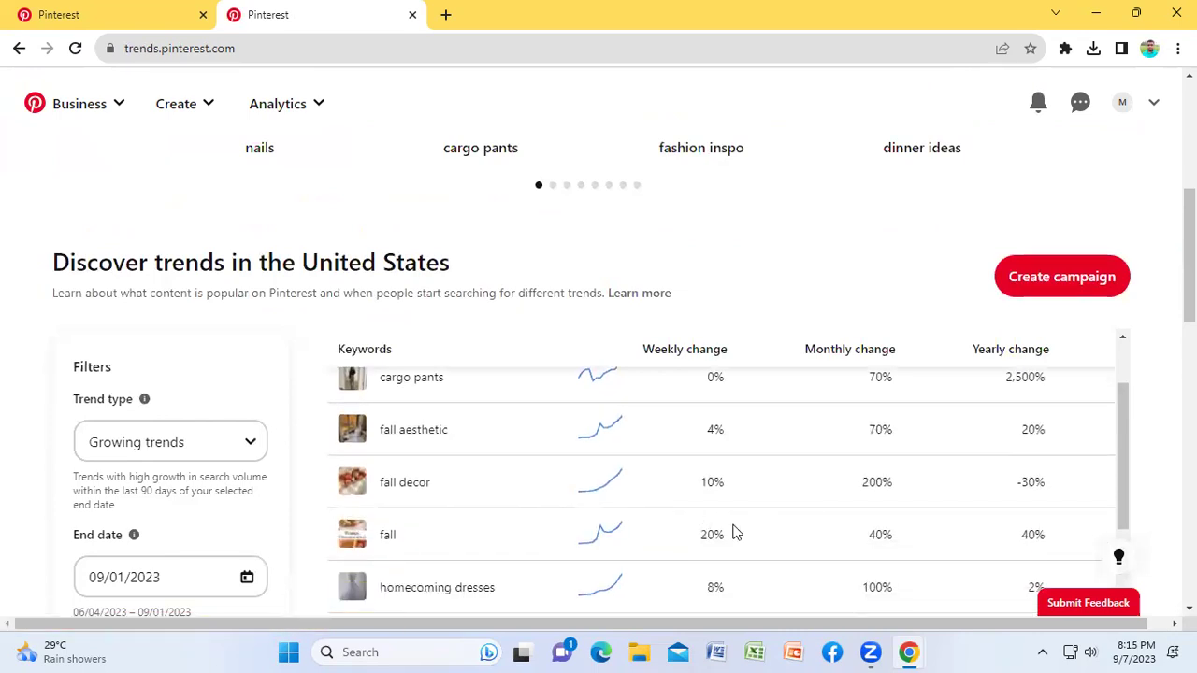
scroll(734, 529, up, 2)
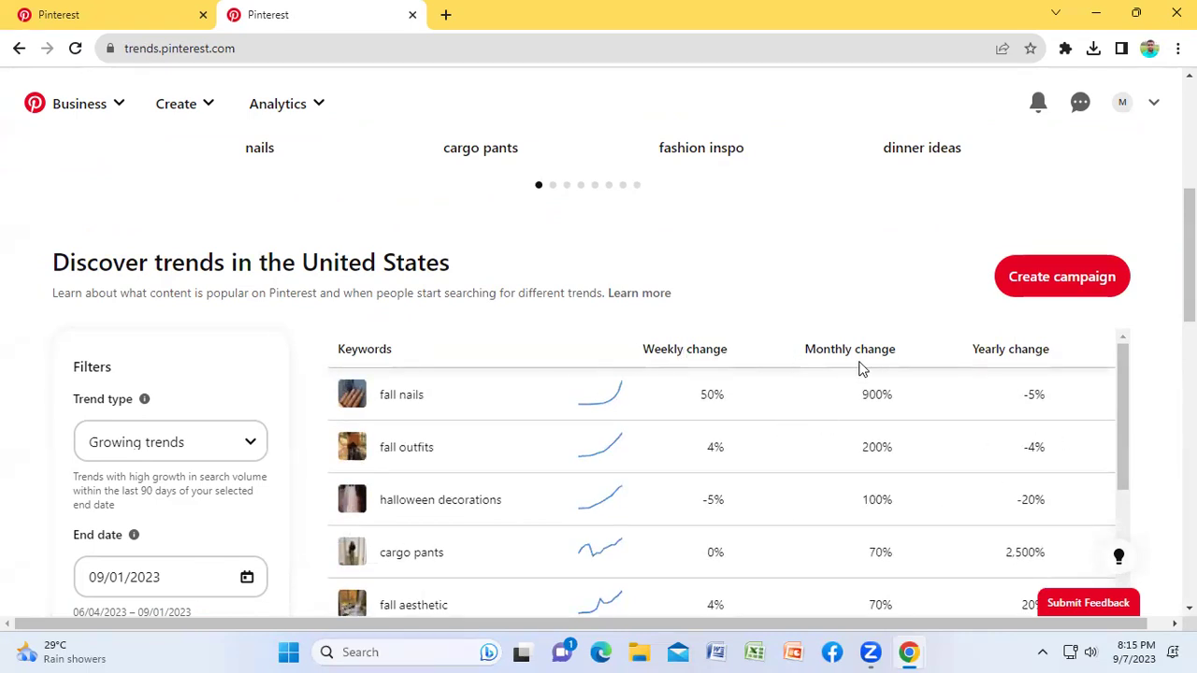
scroll(483, 508, down, 4)
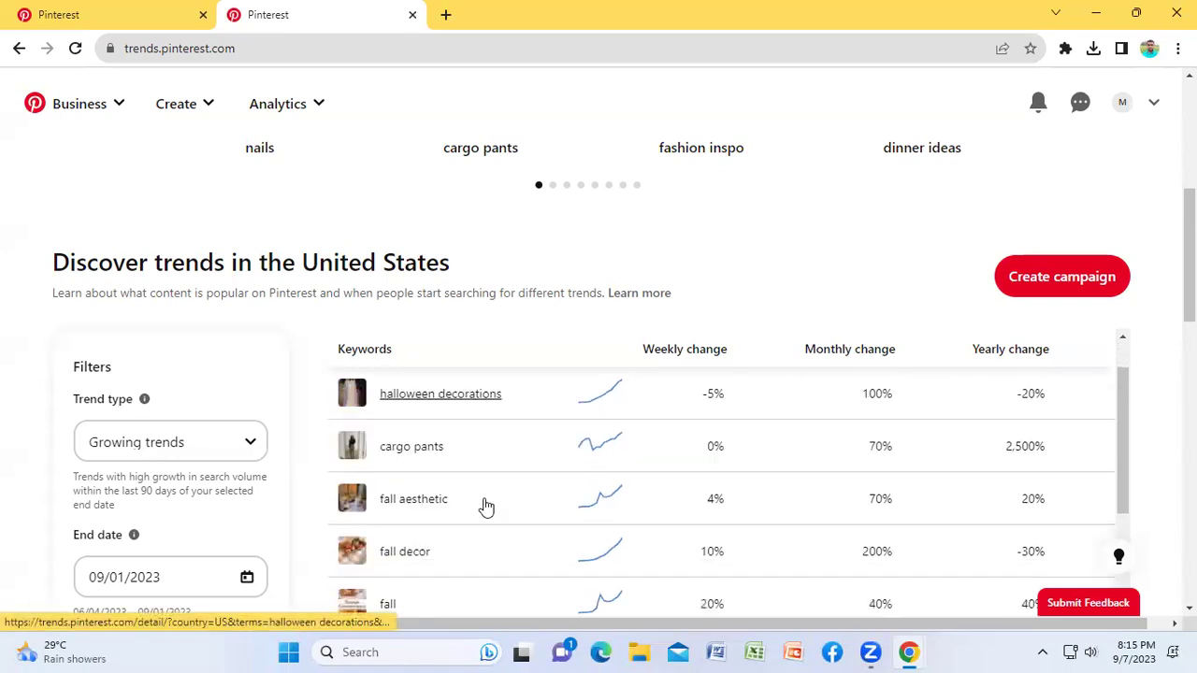
scroll(577, 505, down, 1)
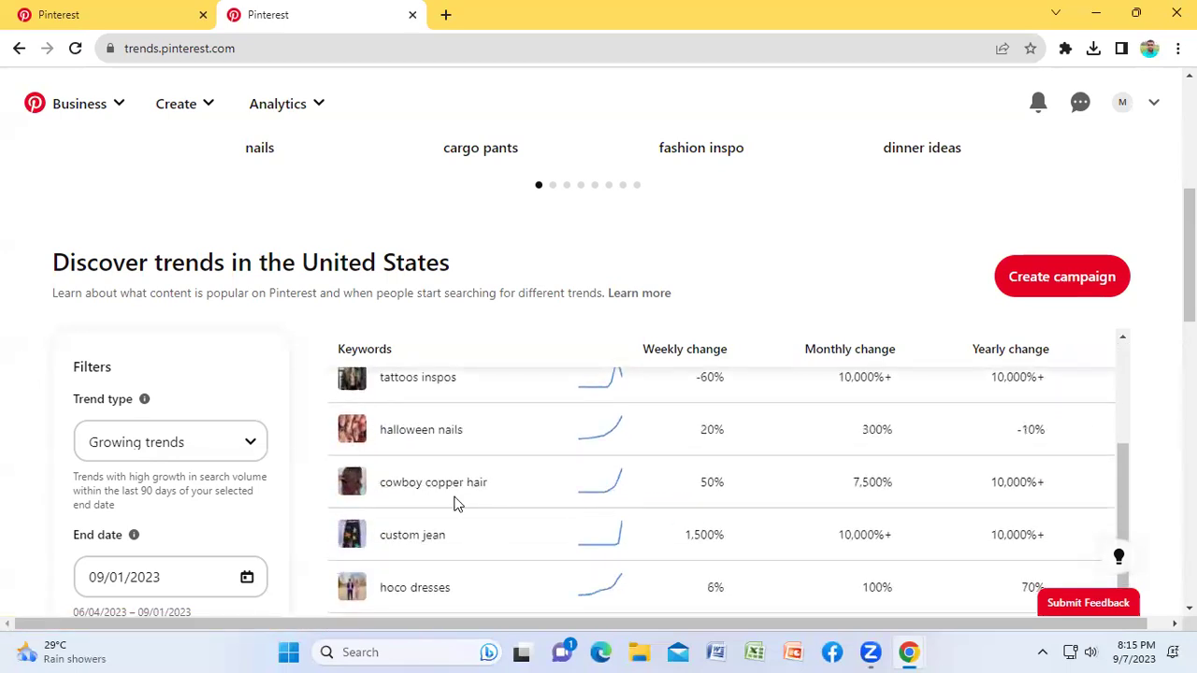
scroll(454, 502, down, 2)
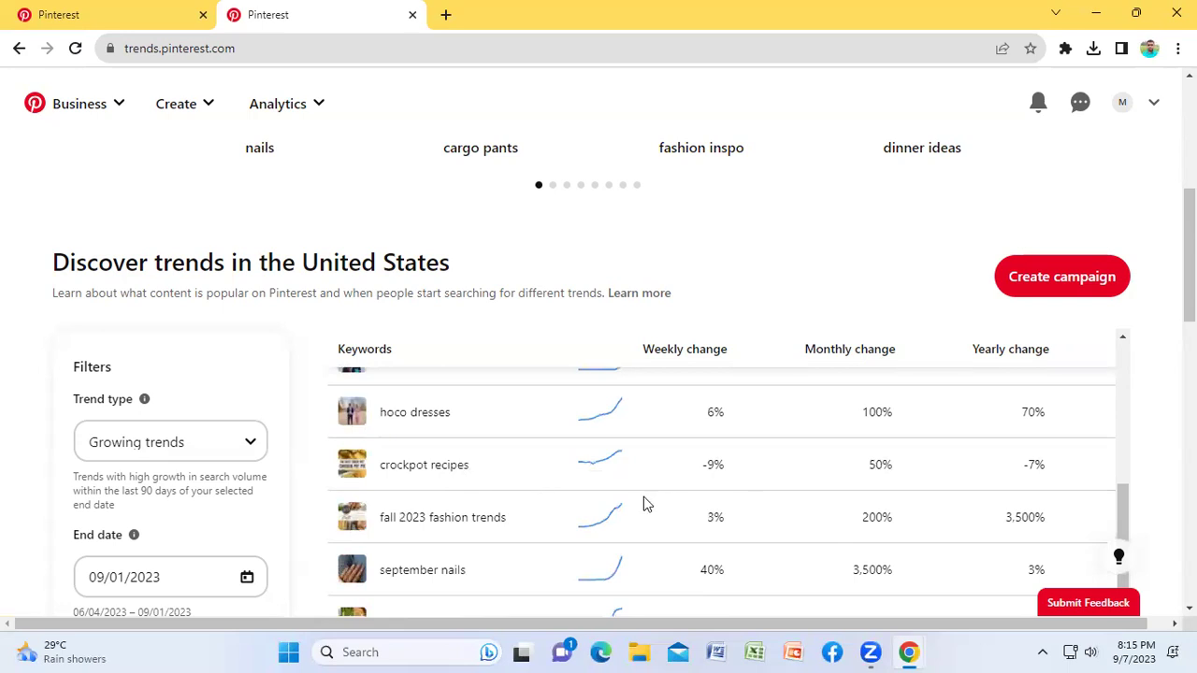
scroll(680, 505, up, 1)
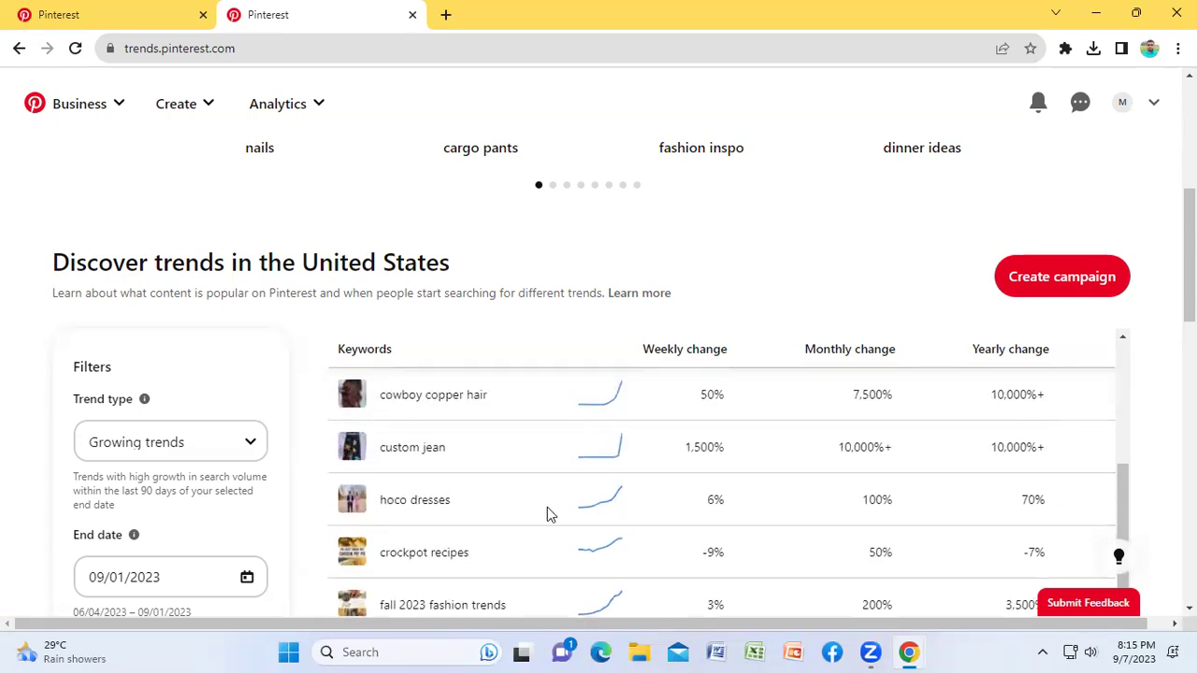
click(402, 510)
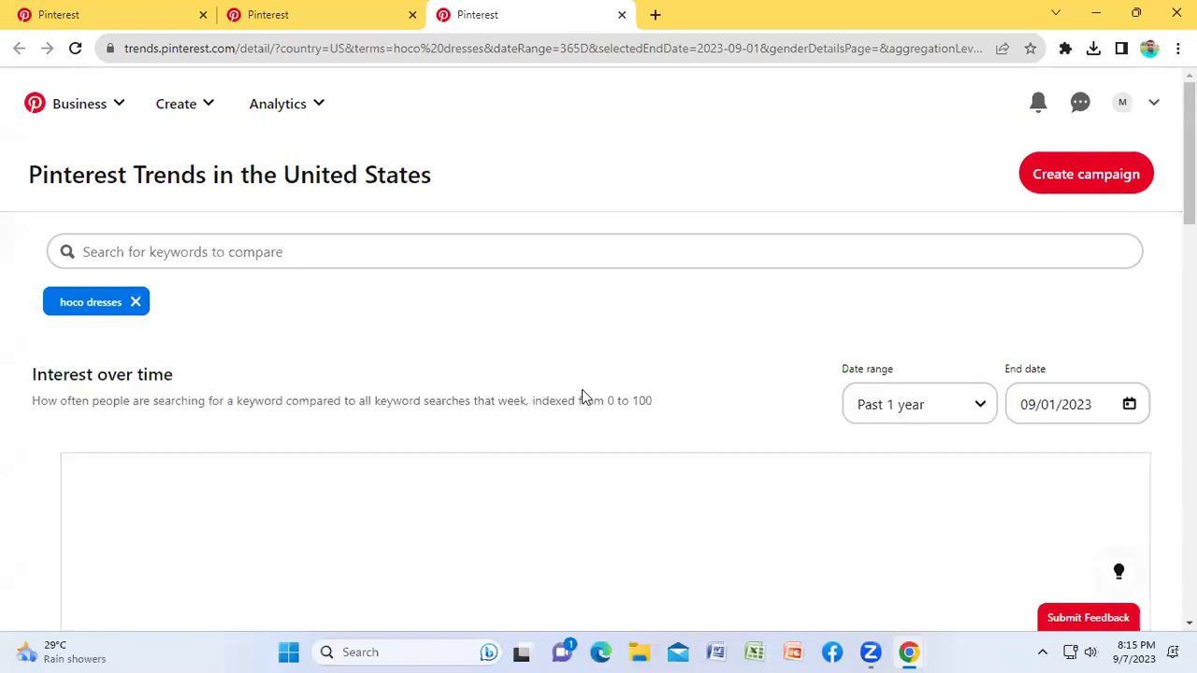
Step: Look over the hoco dresses trend page, then return to Discover trends and browse further keywords
scroll(591, 398, down, 2)
scroll(590, 398, down, 1)
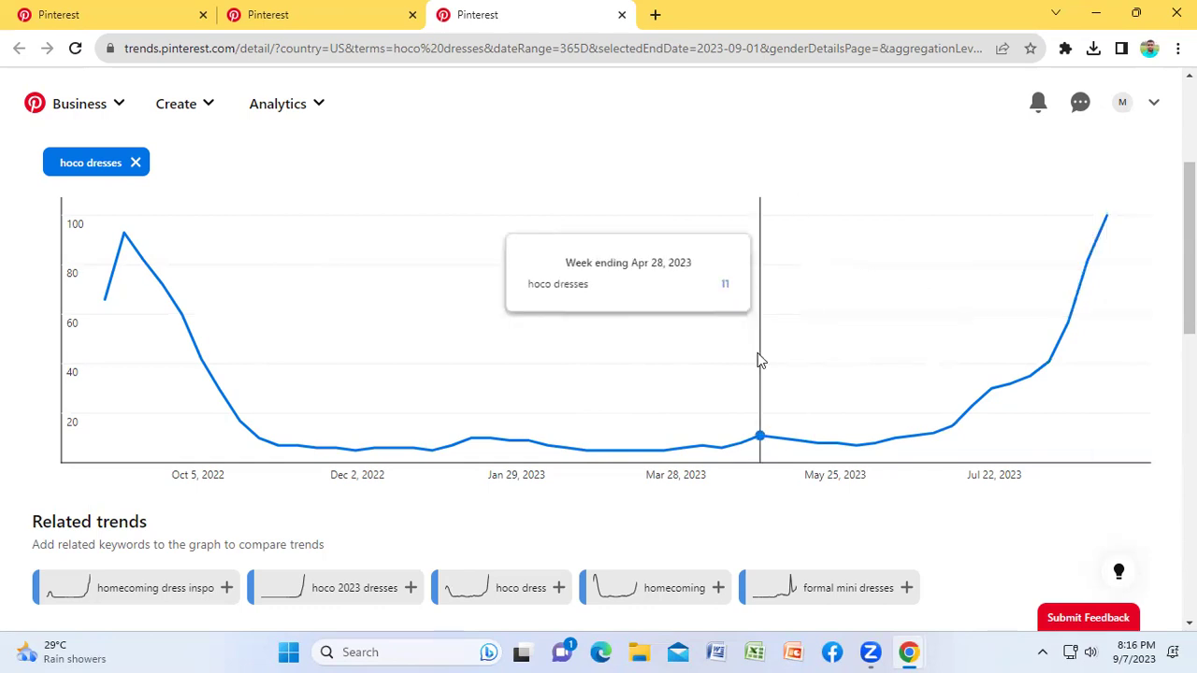
scroll(758, 355, down, 5)
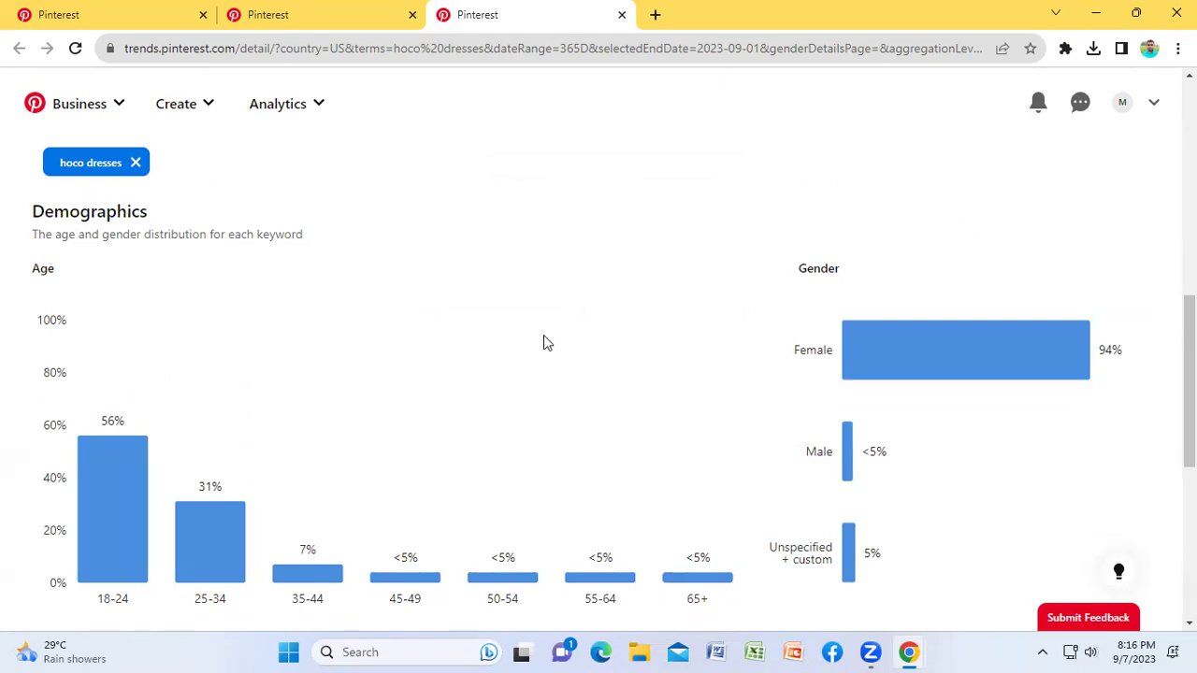
scroll(547, 343, up, 4)
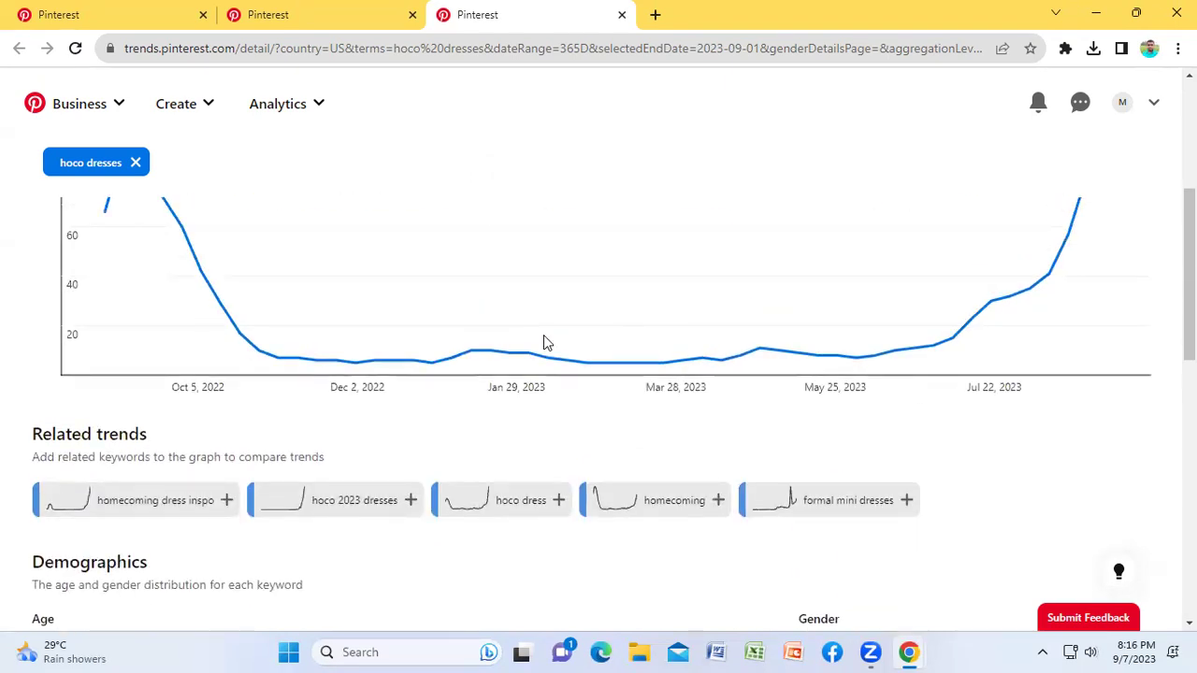
scroll(551, 346, up, 2)
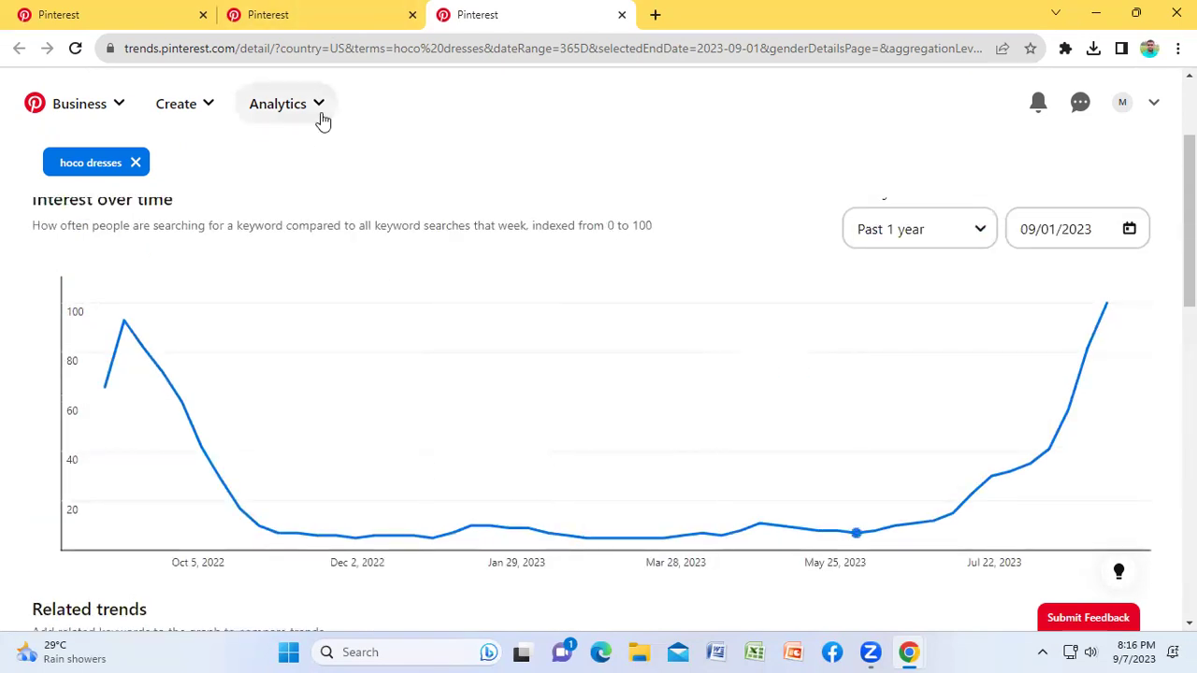
click(285, 13)
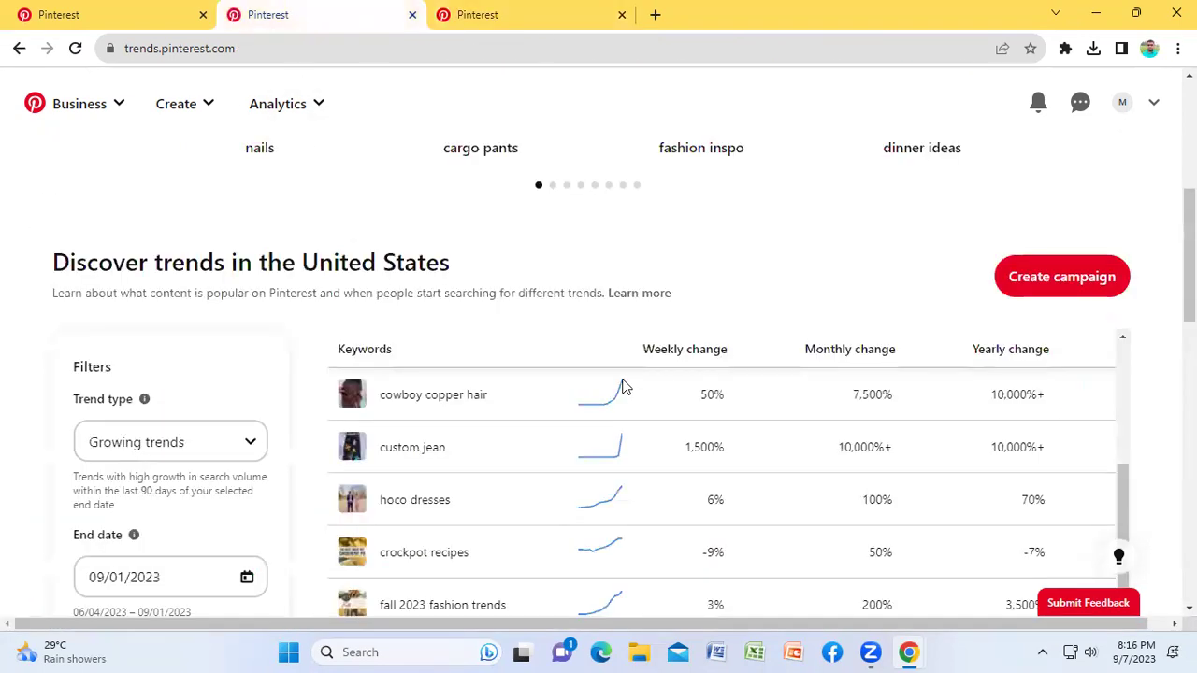
scroll(624, 387, down, 3)
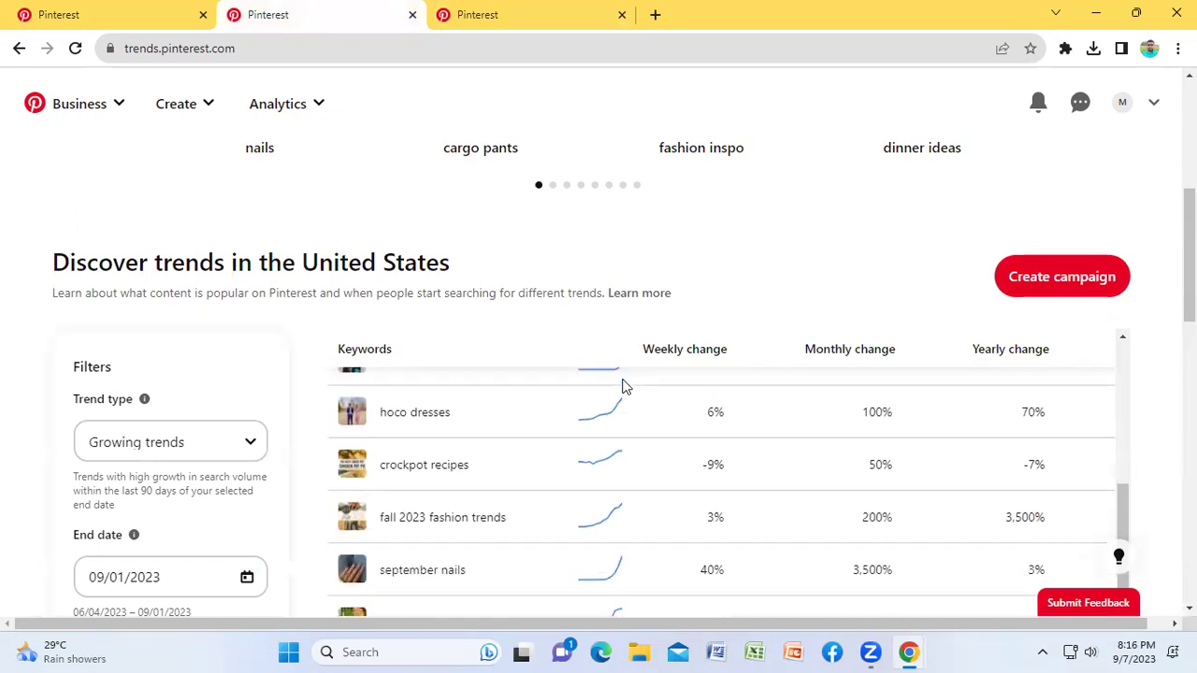
scroll(581, 457, down, 3)
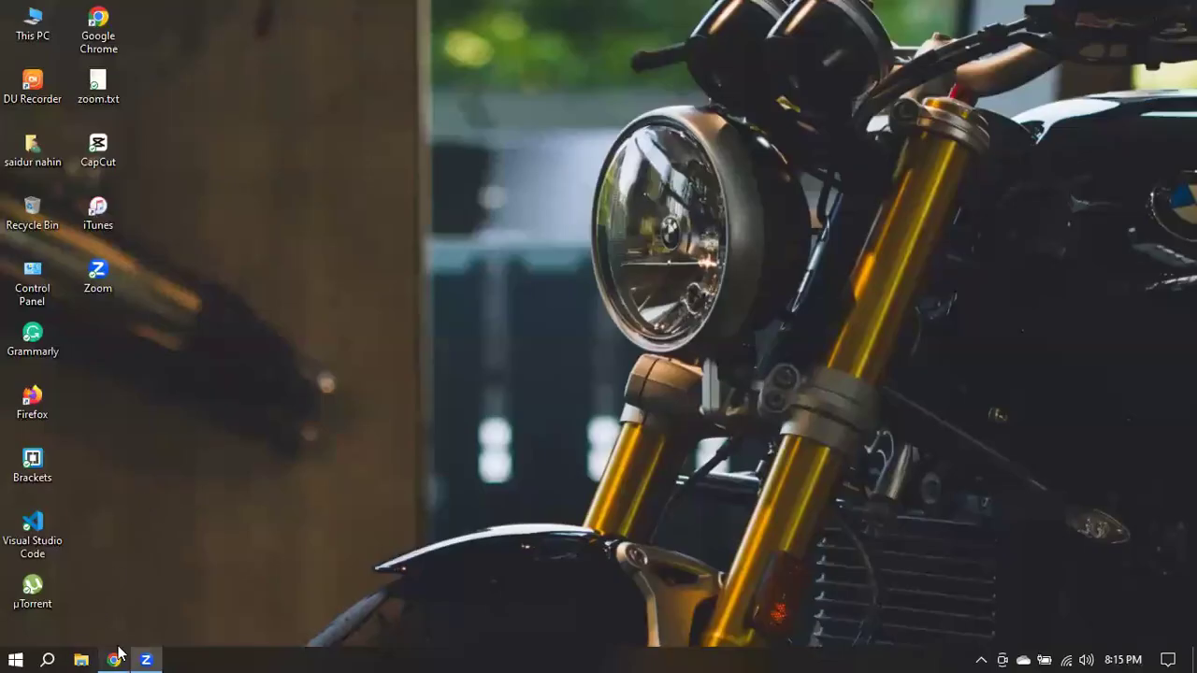
Step: Pin the Free VPN extension to Chrome's toolbar and switch the VPN on
click(113, 660)
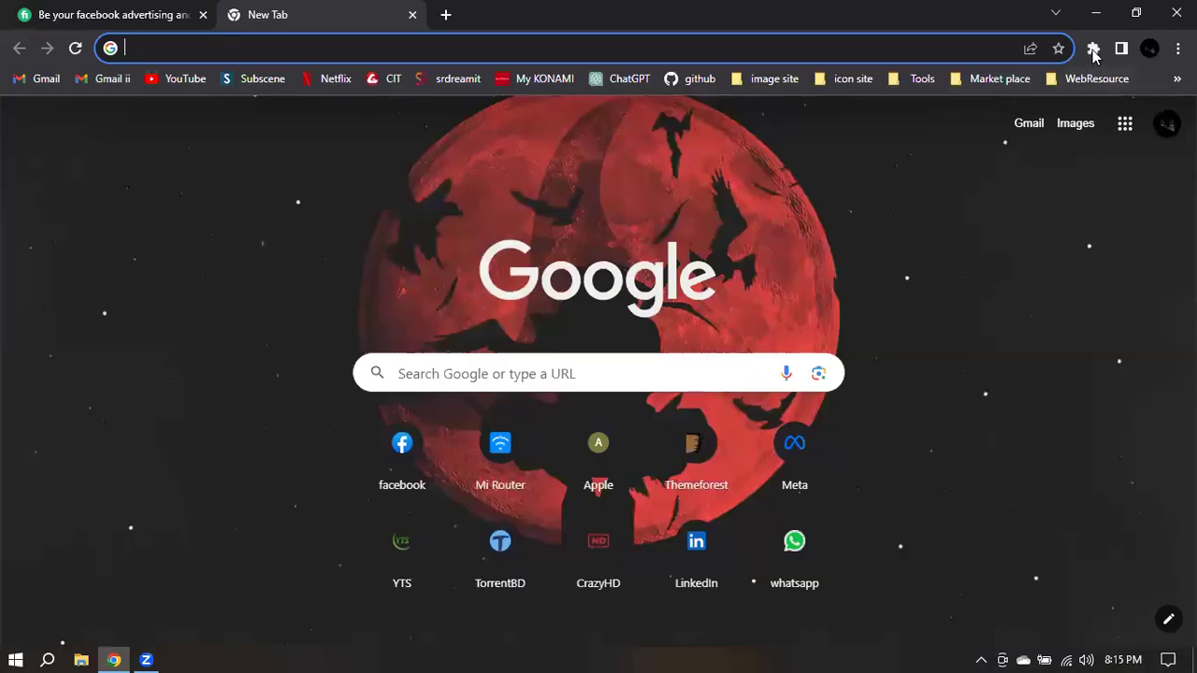
click(1092, 48)
click(898, 210)
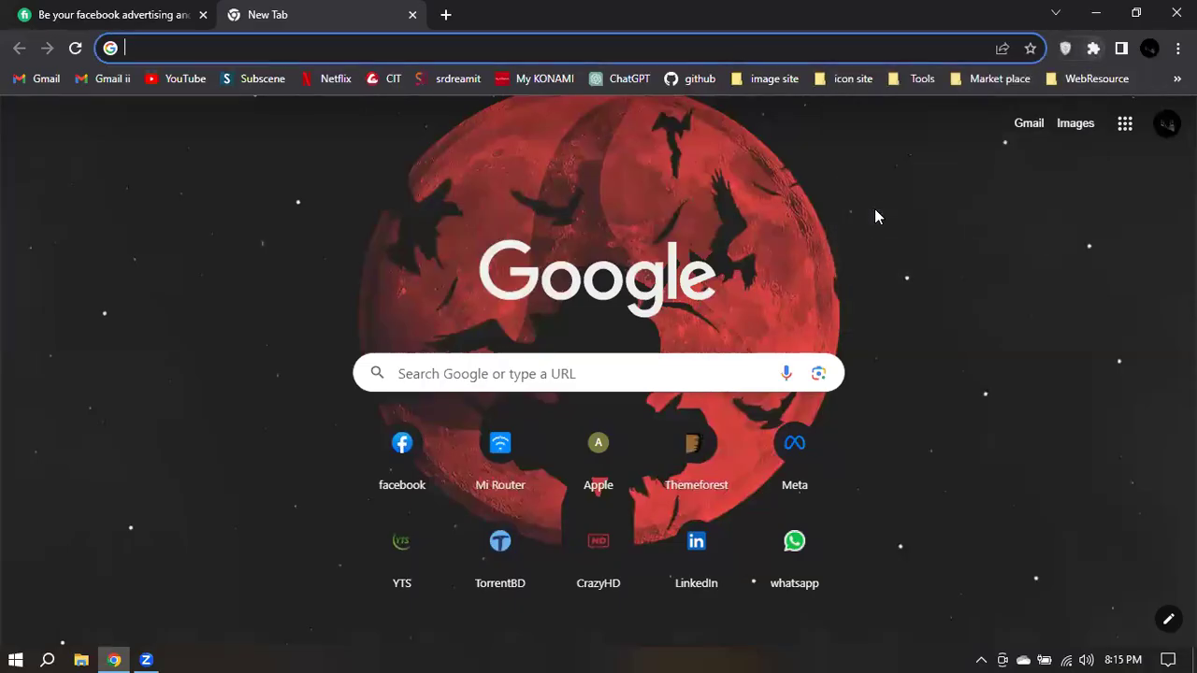
click(1064, 47)
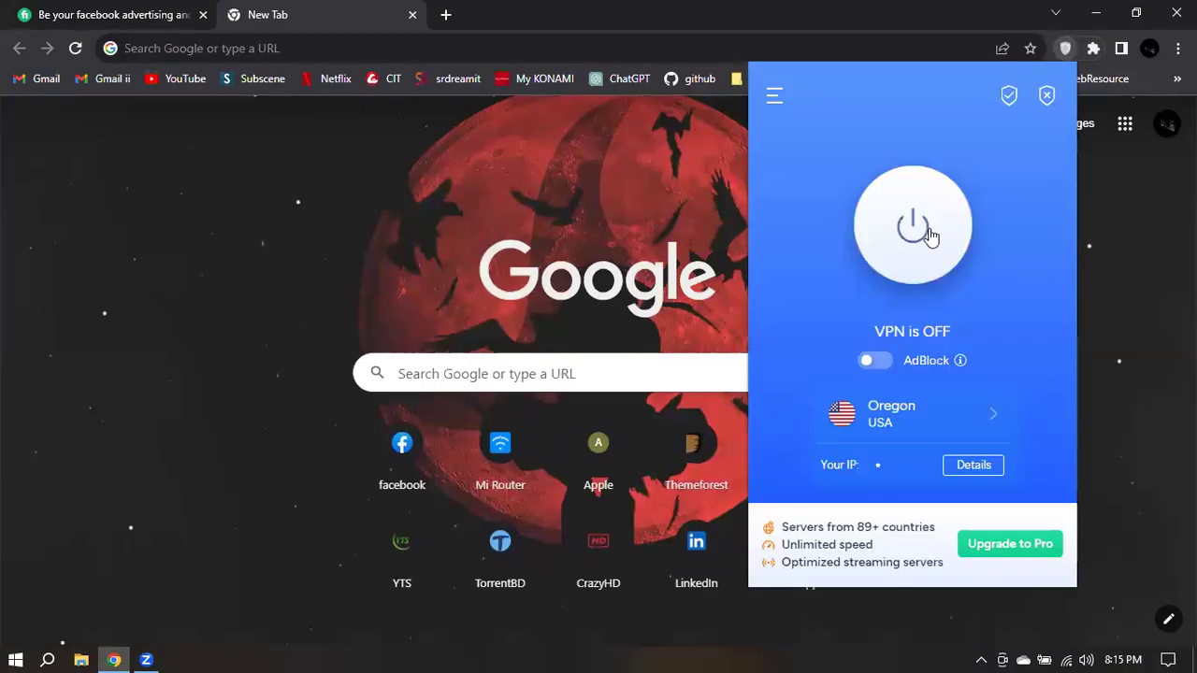
click(928, 232)
click(296, 182)
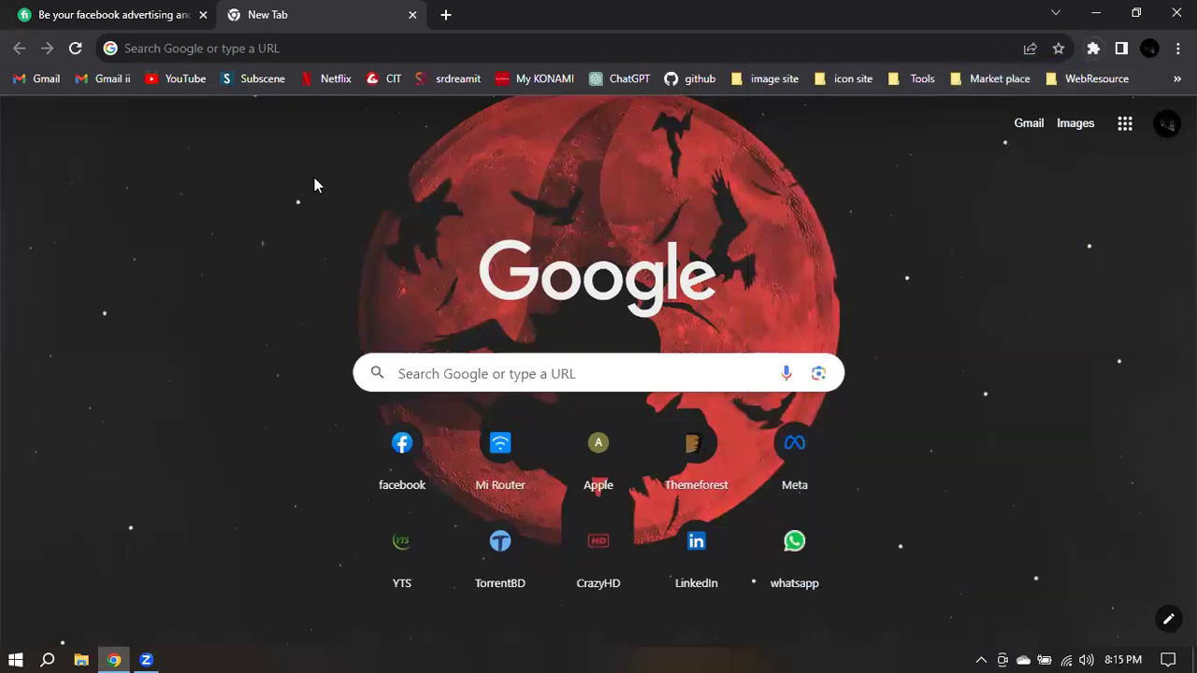
Step: Search for pinterest from the Chrome address bar
click(295, 46)
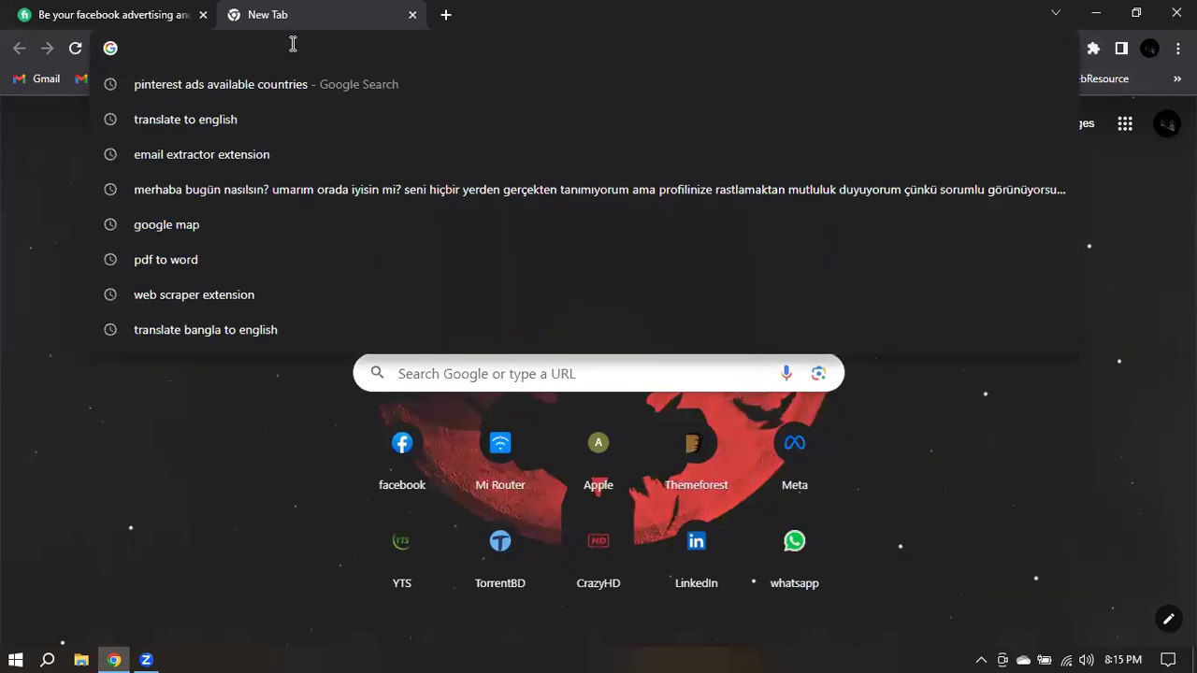
text(ointere)
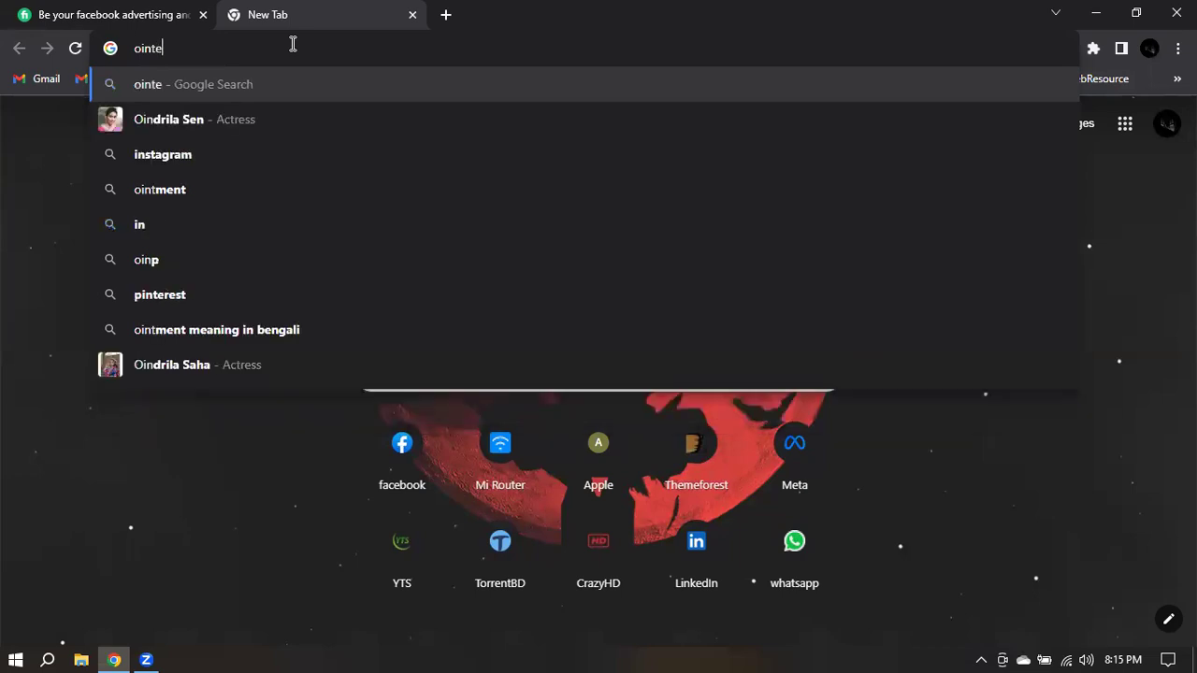
key(Down)
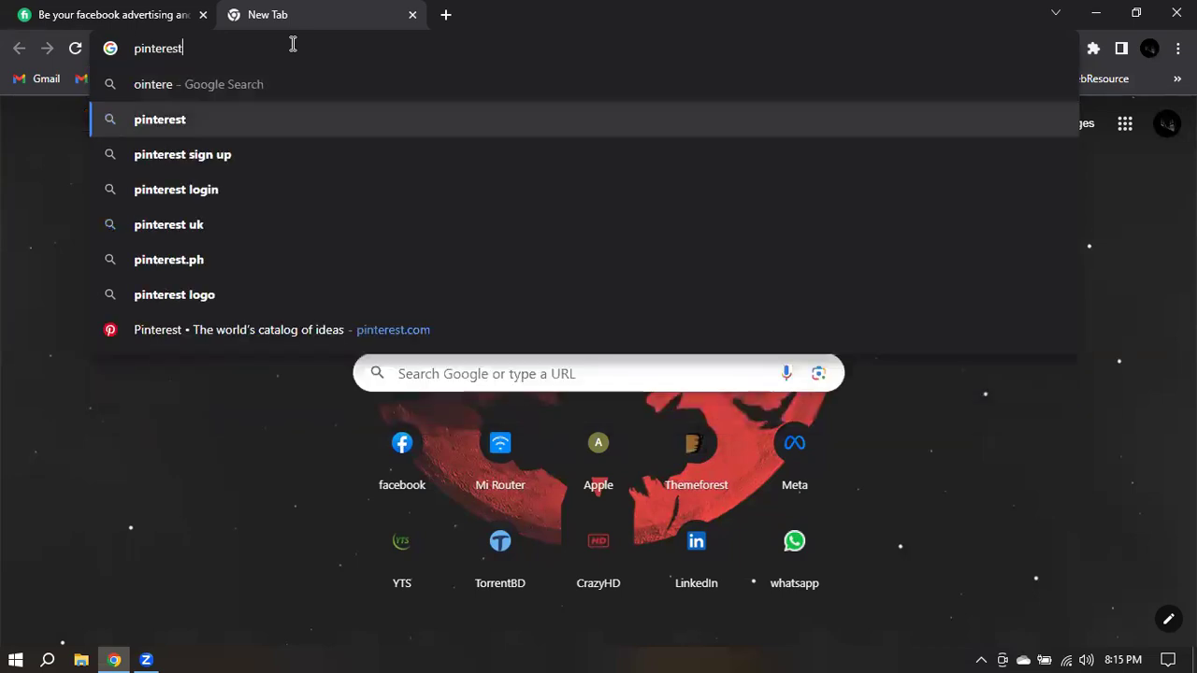
key(Return)
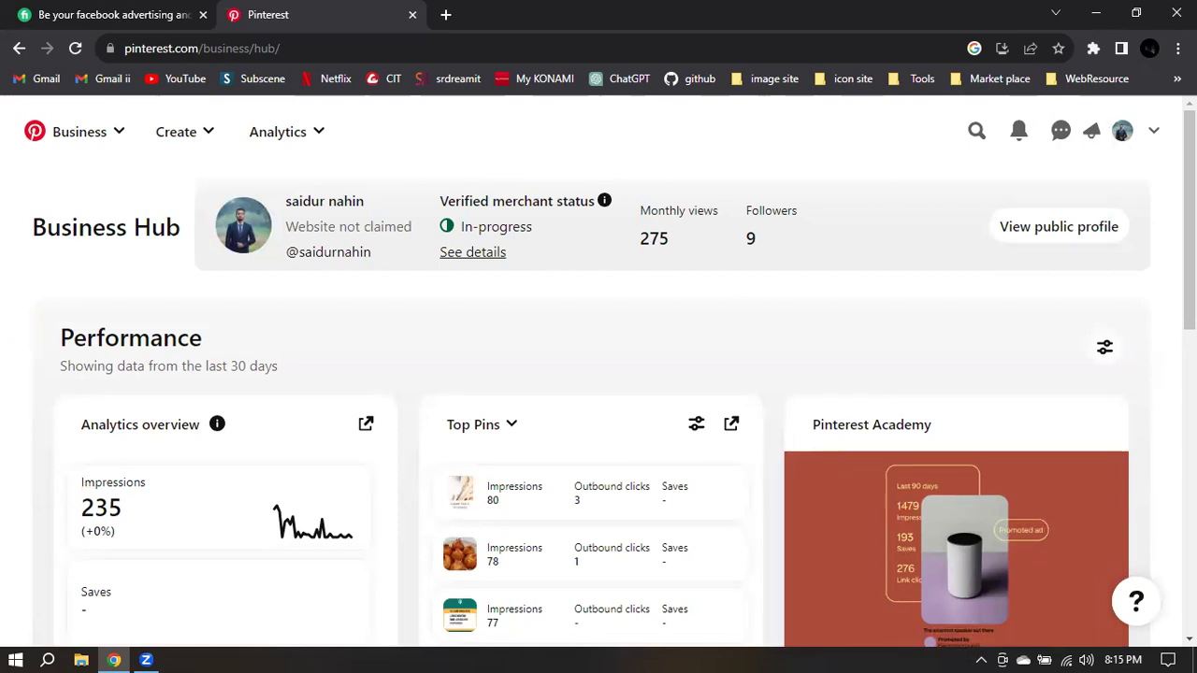
Step: Open the public profile and the Grow Your Business pin's detailed stats
click(1122, 131)
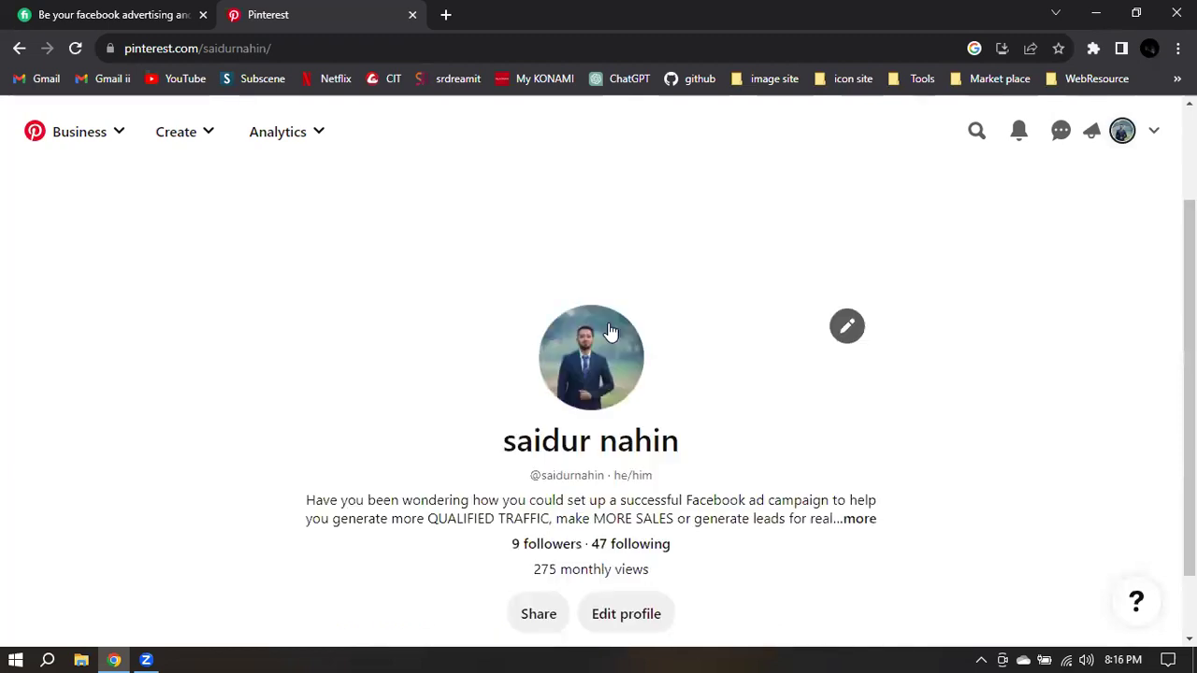
scroll(664, 342, down, 1)
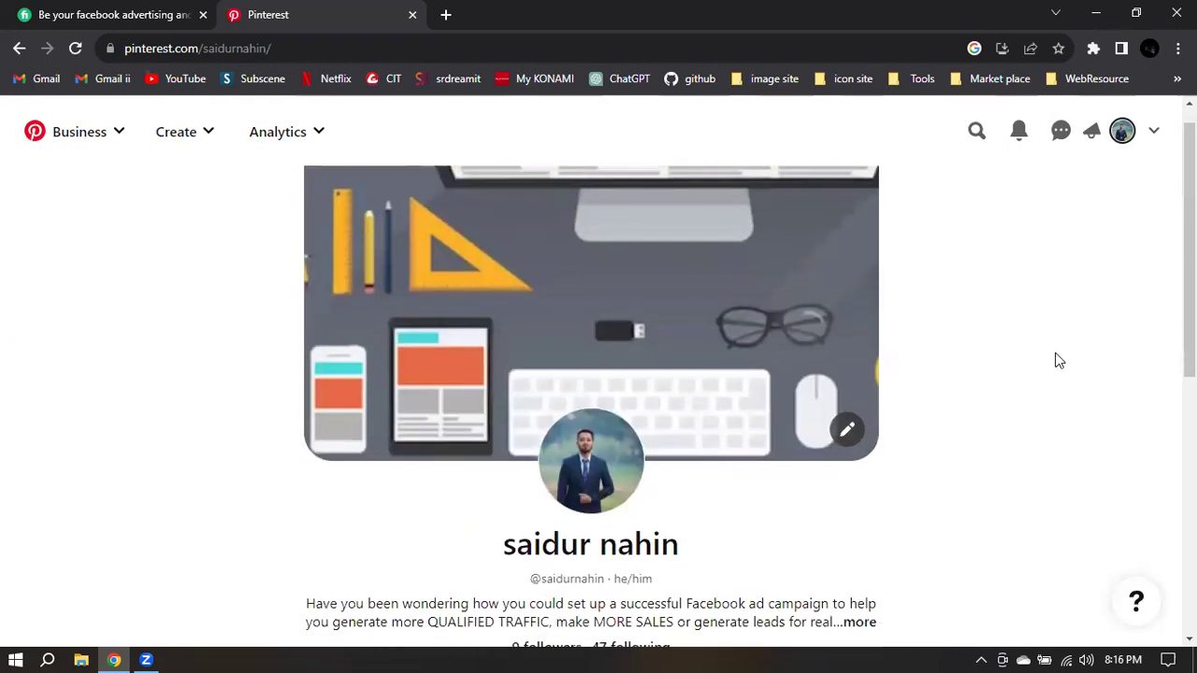
scroll(1057, 360, down, 5)
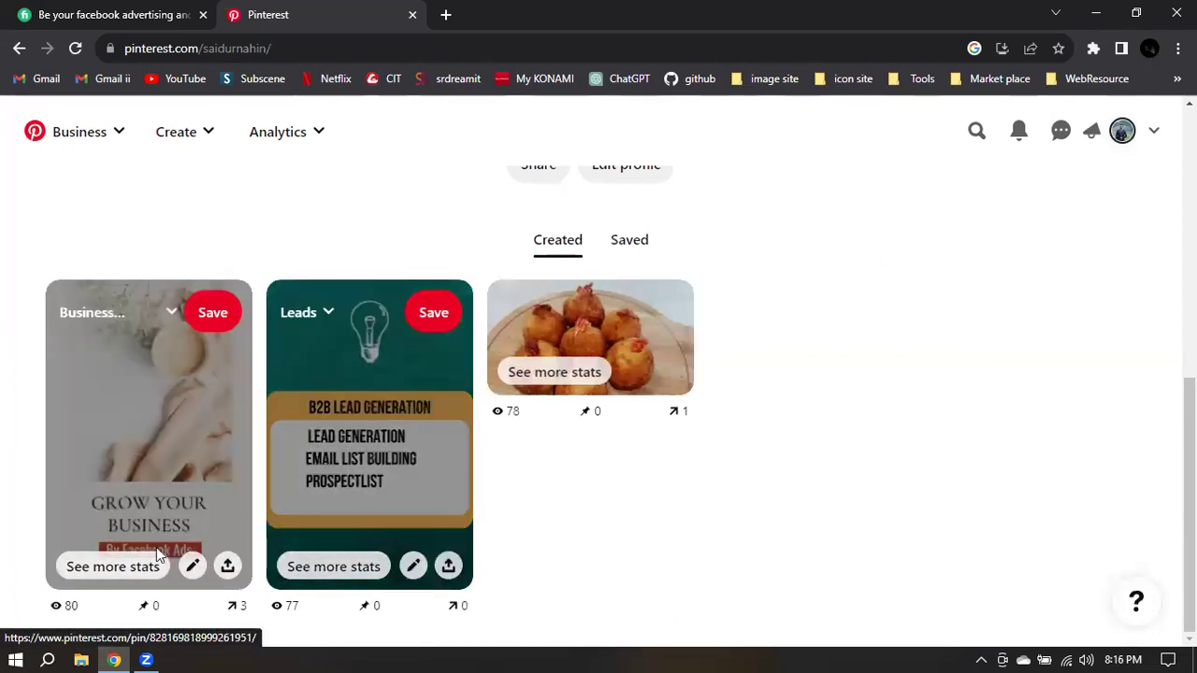
click(103, 568)
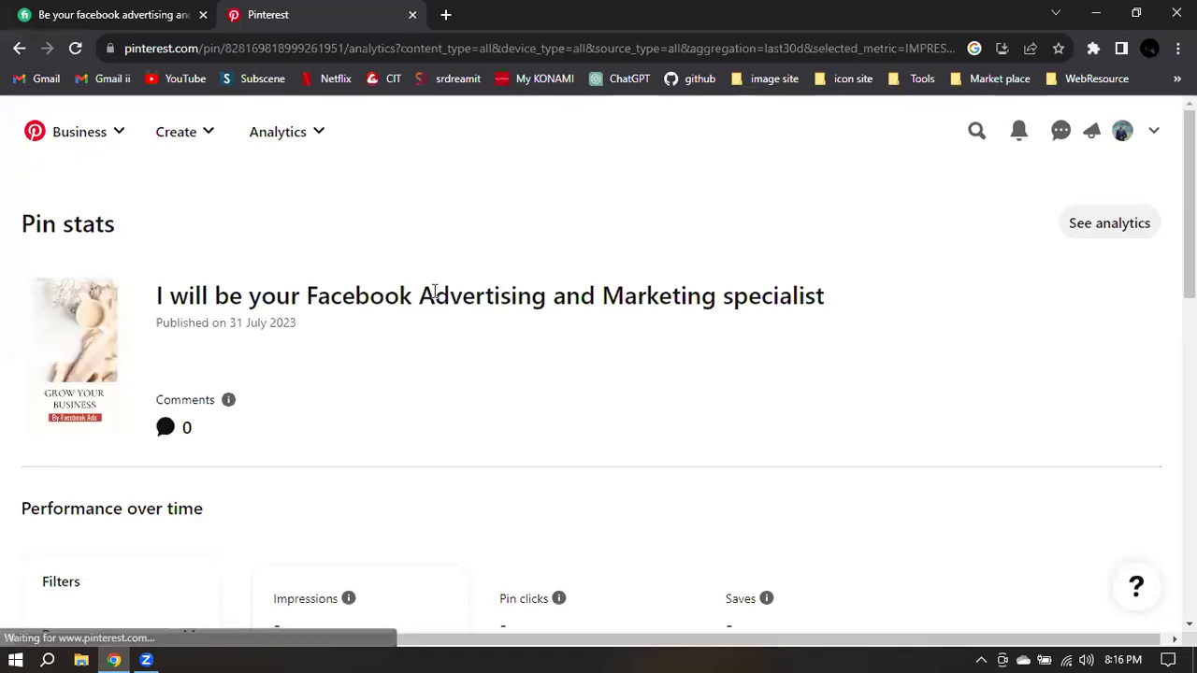
Step: Review the pin's 80 impressions, 8 pin clicks and 3 outbound clicks, then return to the pins
scroll(449, 323, down, 3)
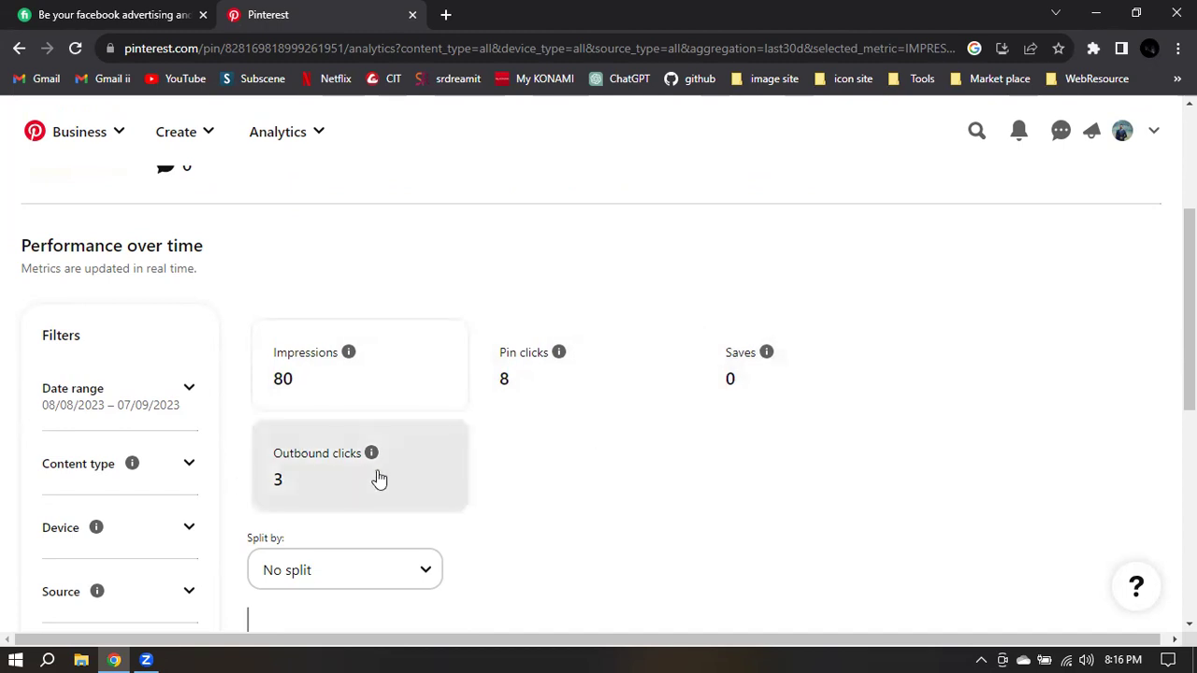
scroll(382, 479, down, 3)
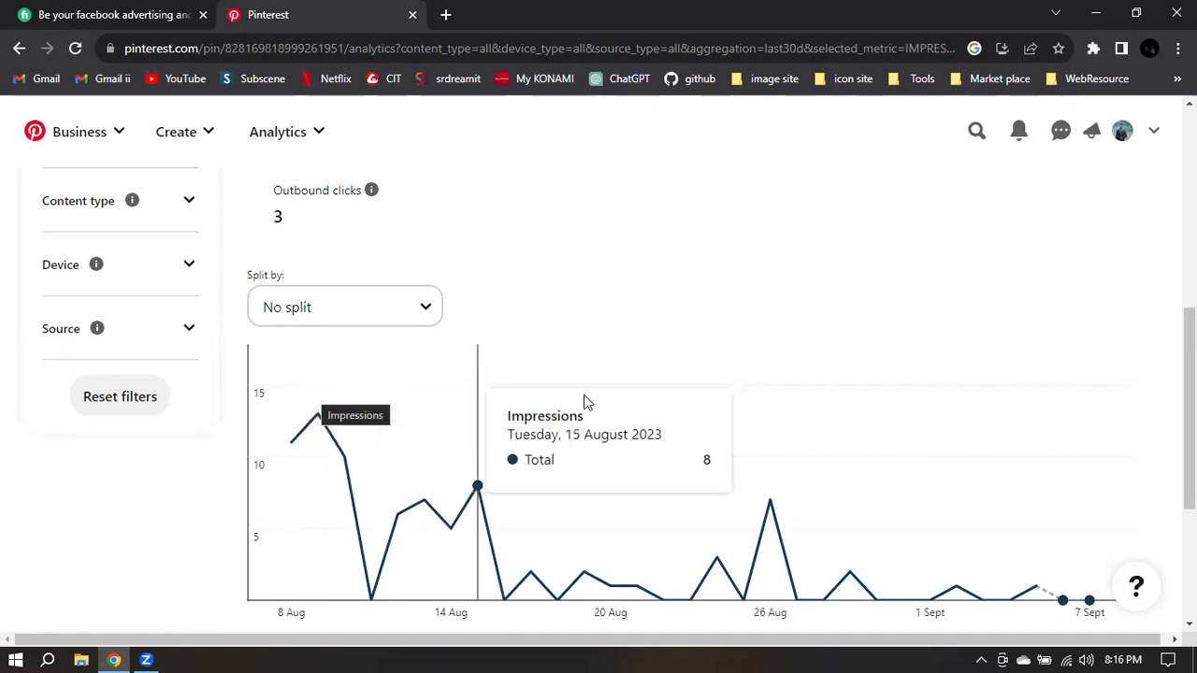
scroll(557, 322, up, 1)
scroll(557, 322, up, 2)
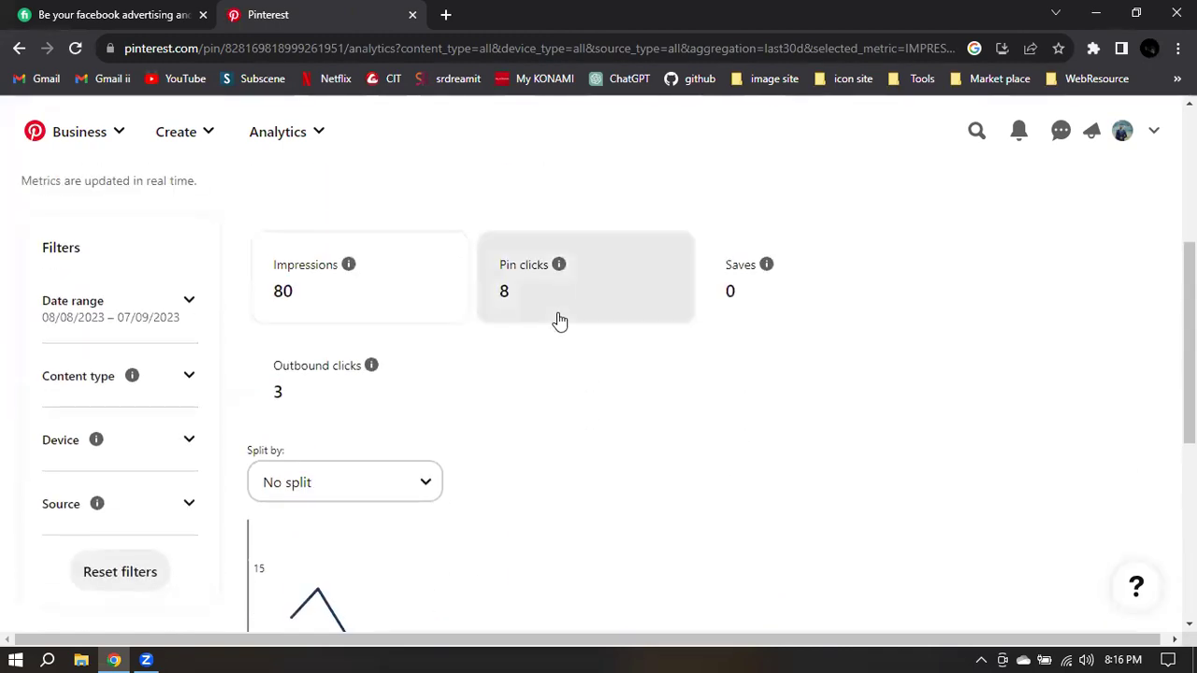
scroll(700, 408, up, 2)
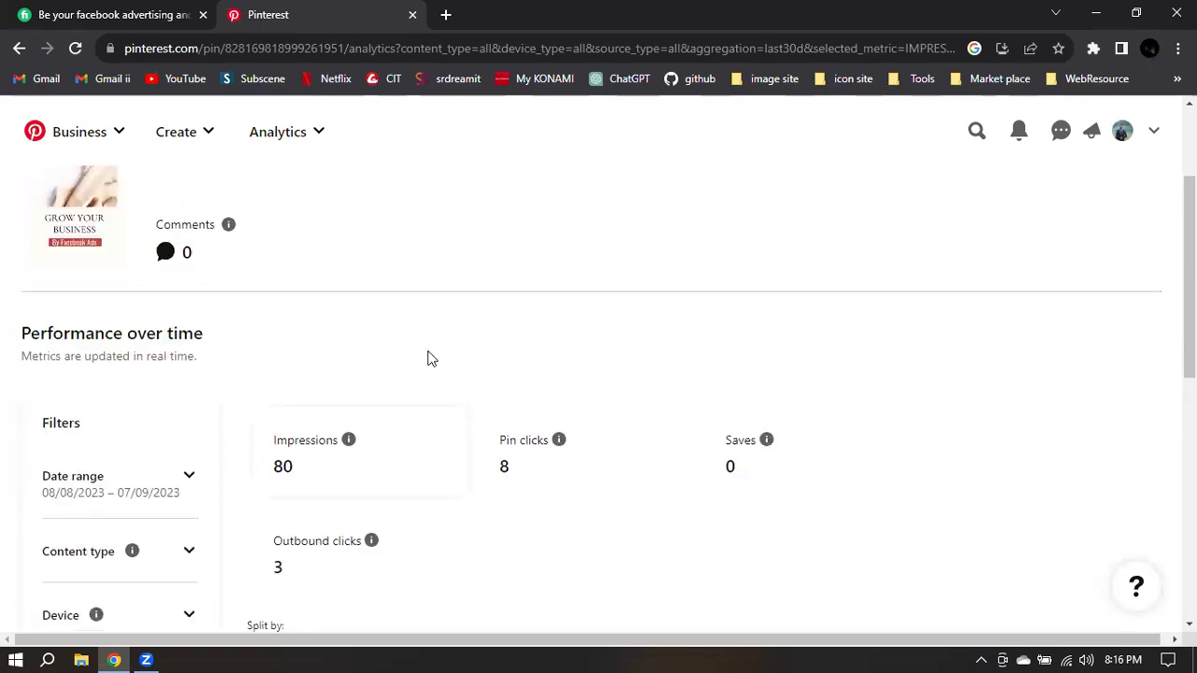
scroll(518, 459, down, 1)
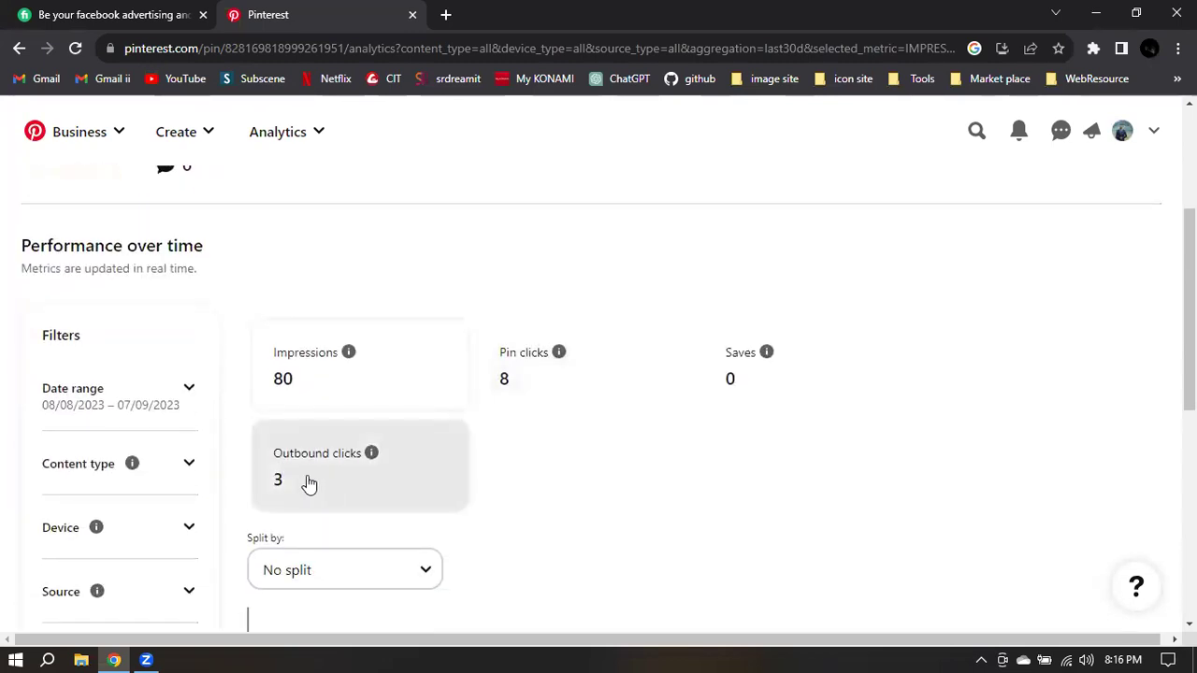
click(19, 48)
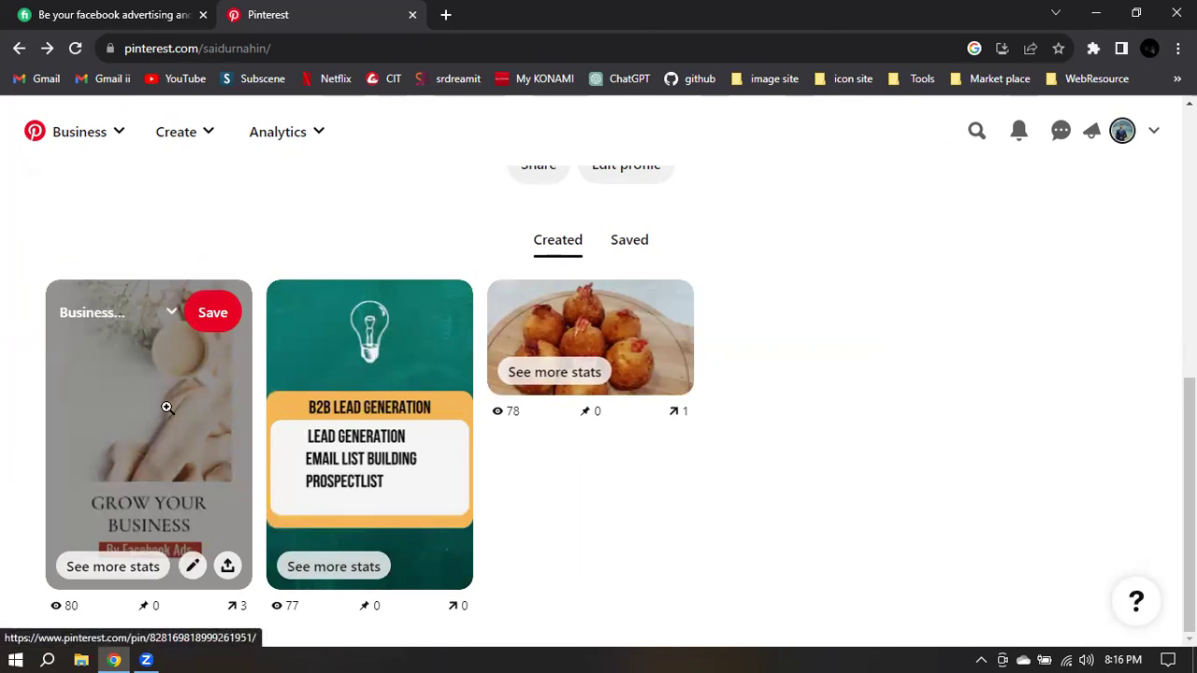
Step: Open the 'Grow Your Business' fiverr.com pin and check its 80 impressions, 0 saves, 3 outbound clicks
click(155, 411)
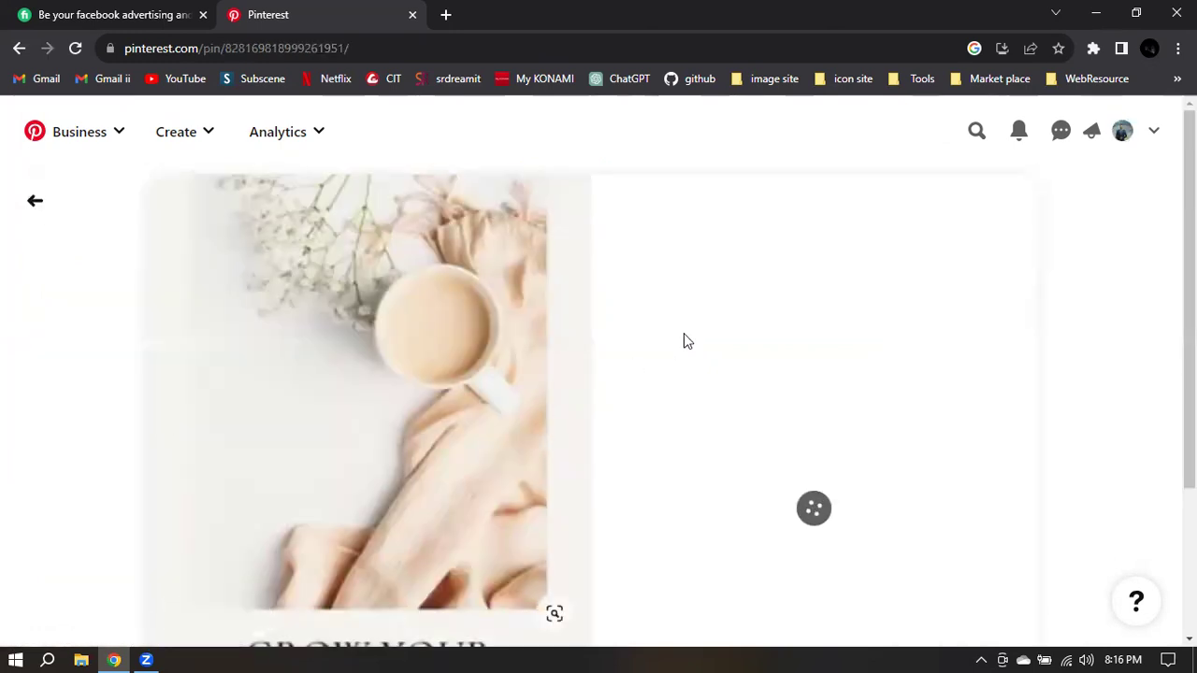
scroll(671, 336, down, 1)
scroll(670, 336, down, 1)
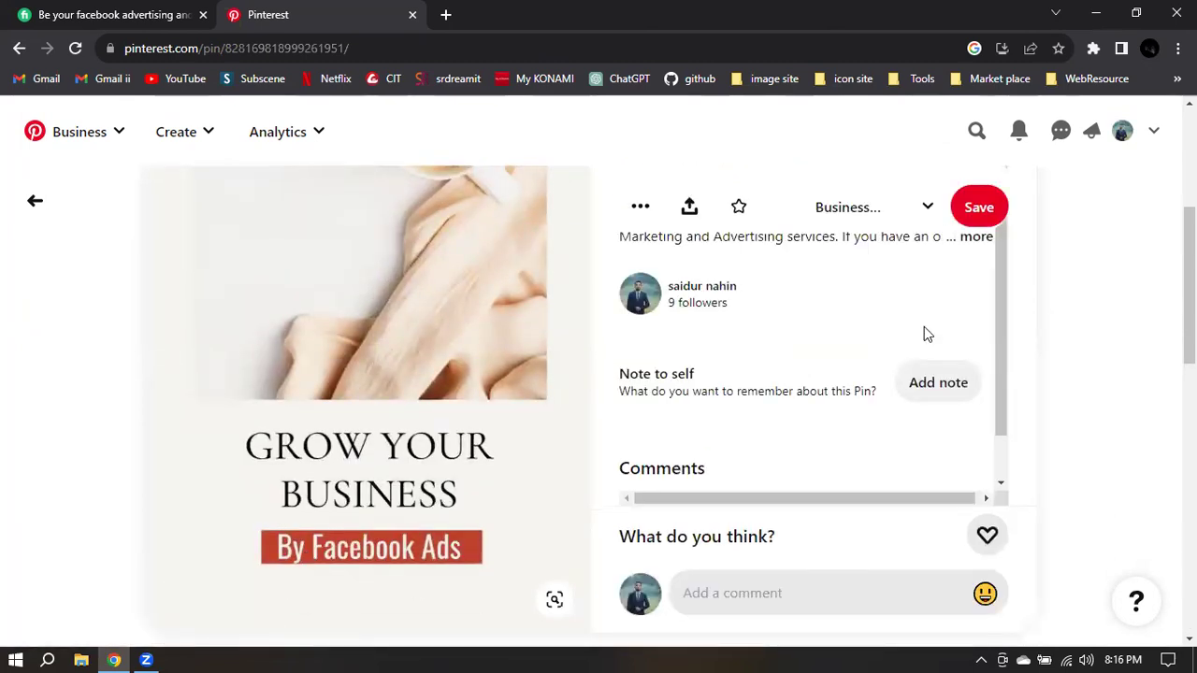
scroll(810, 312, up, 3)
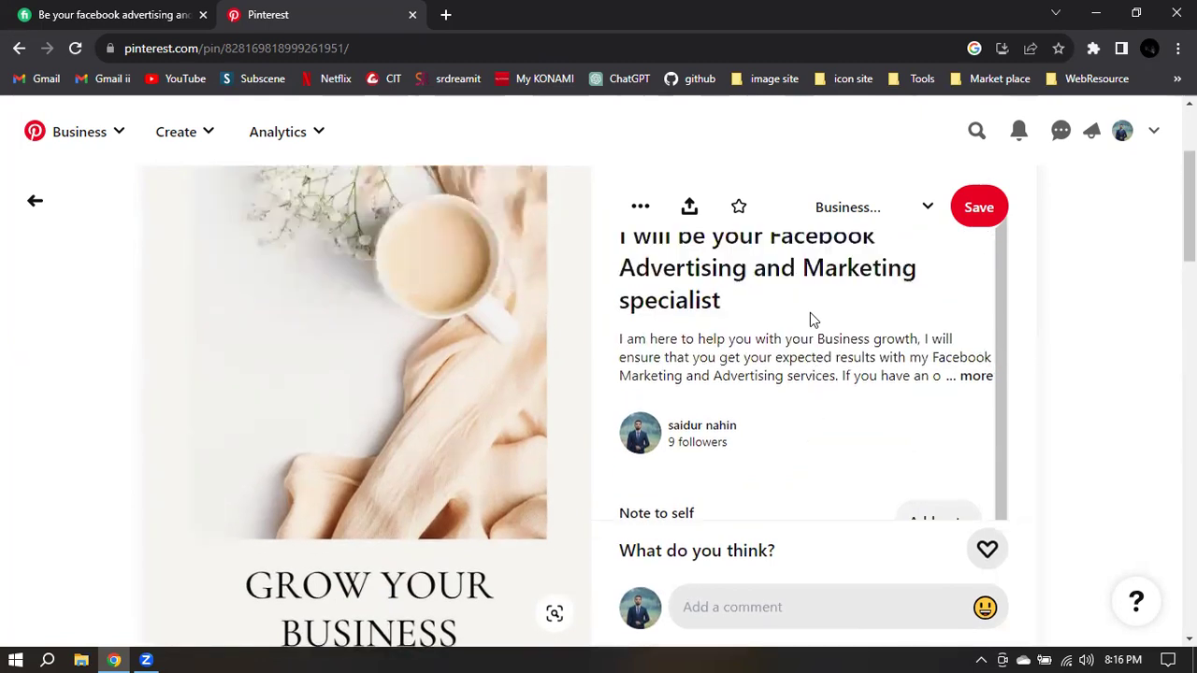
scroll(459, 336, down, 1)
scroll(809, 334, down, 5)
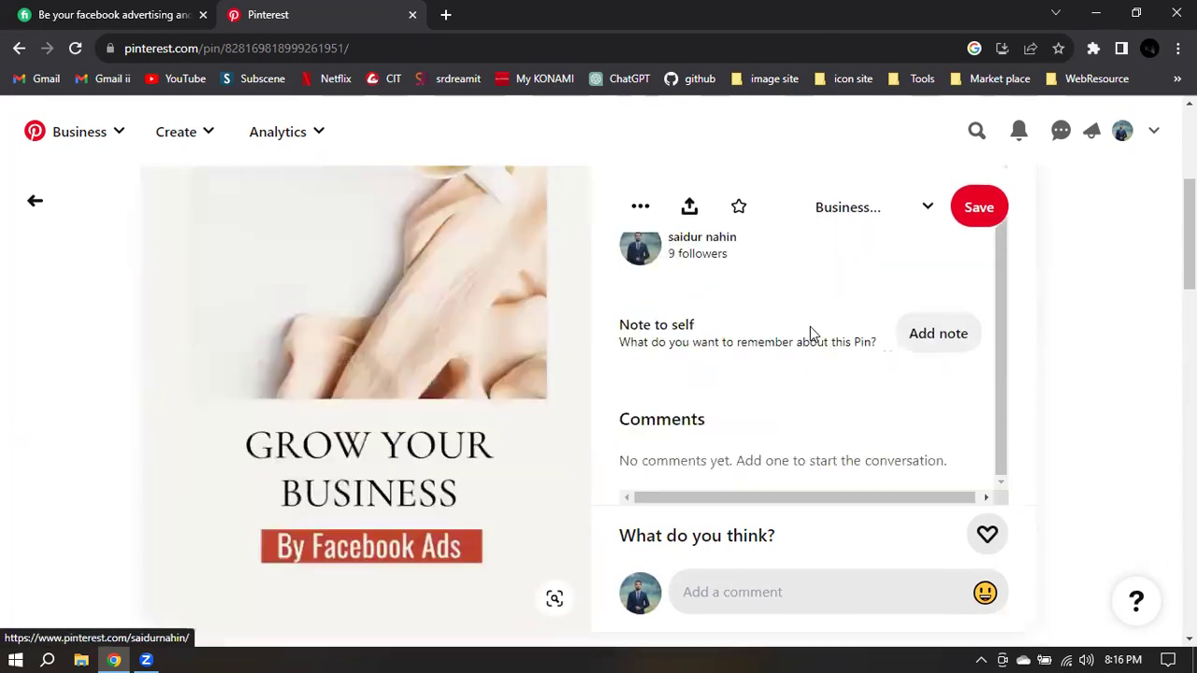
scroll(787, 296, up, 5)
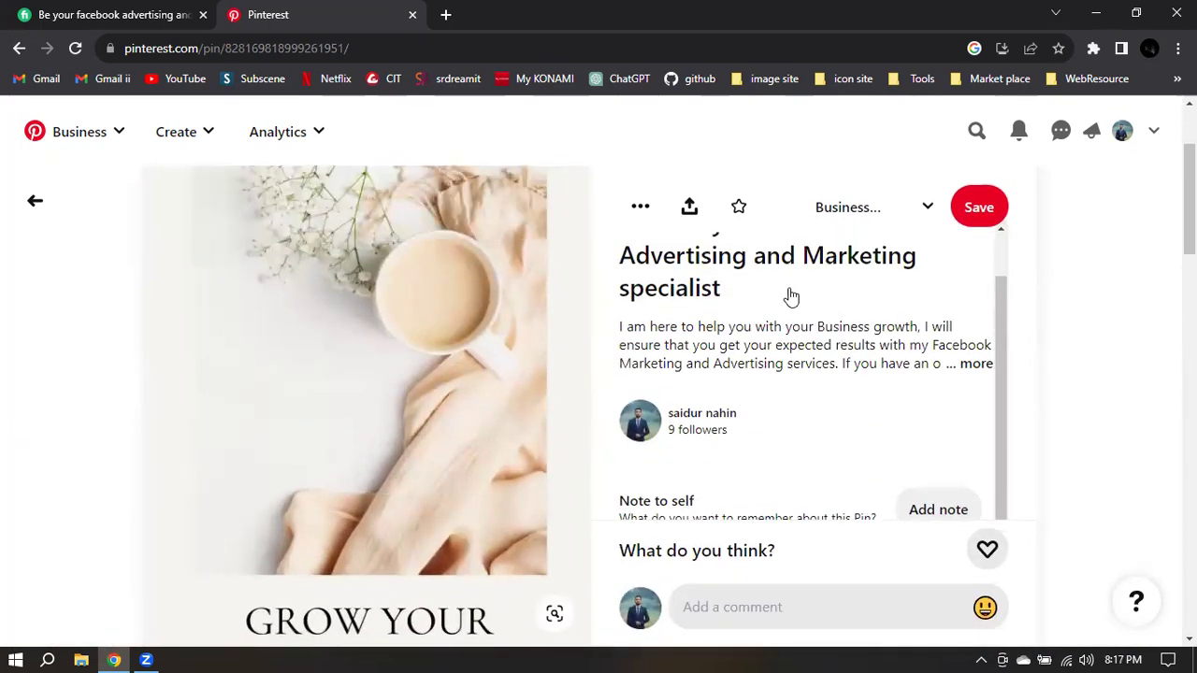
scroll(362, 289, up, 2)
scroll(357, 403, down, 3)
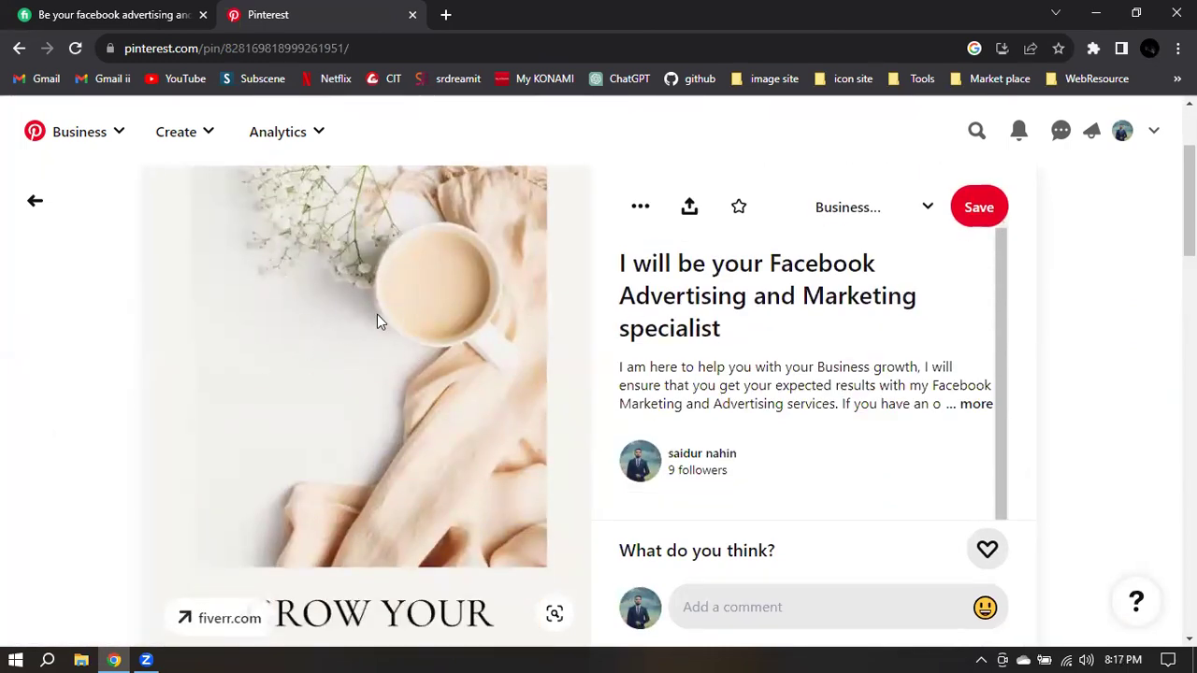
scroll(381, 323, down, 2)
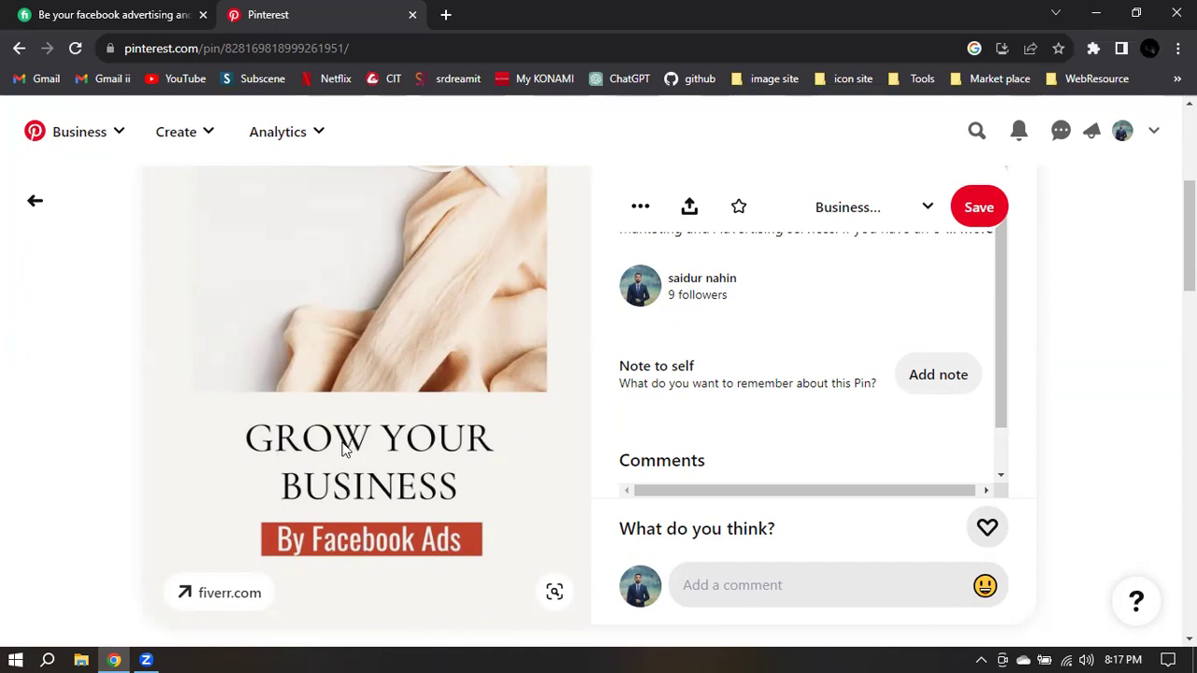
scroll(630, 382, up, 5)
scroll(649, 427, down, 1)
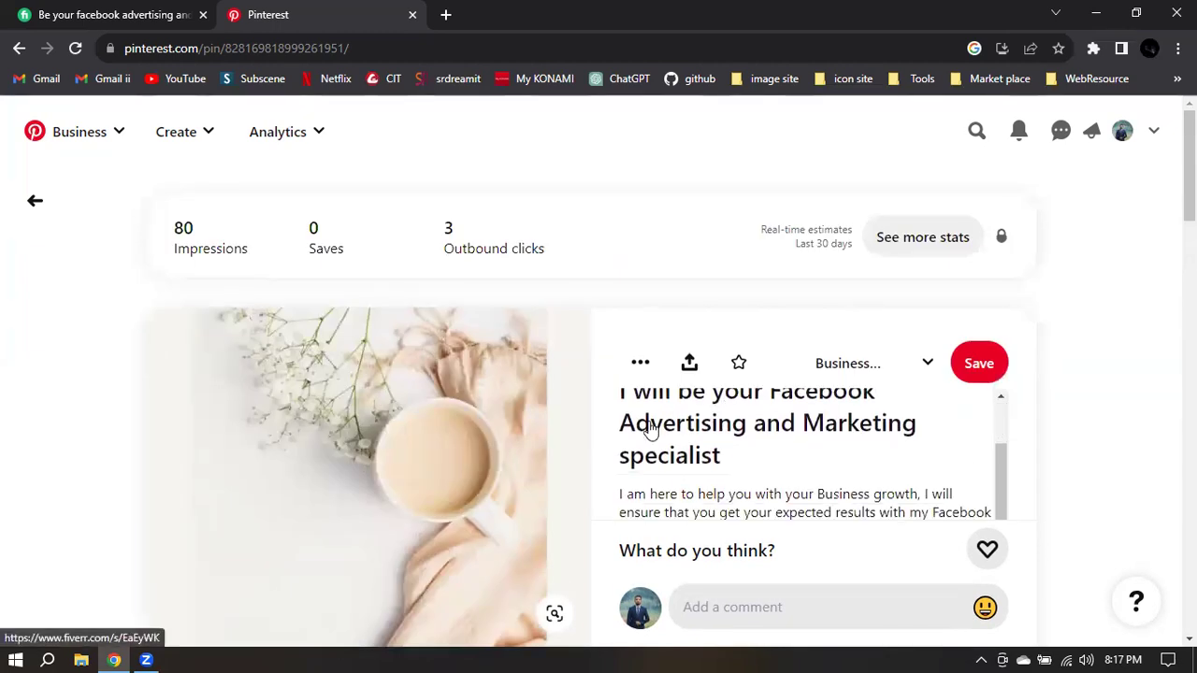